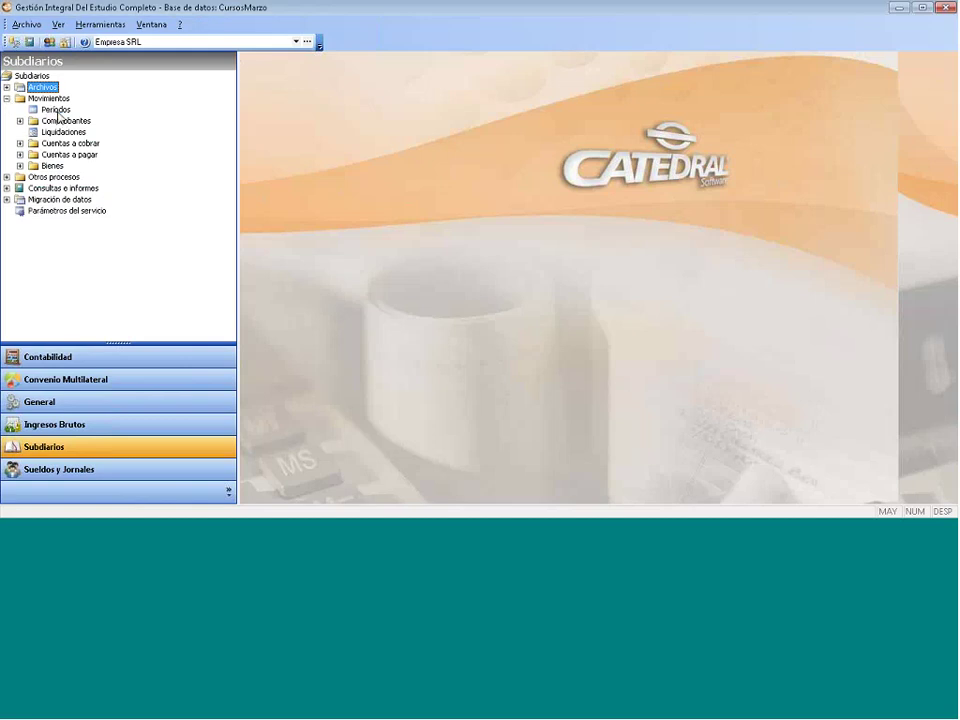
Create the IVA period Marzo 2014 in the periods list and close that list.
left_click(55, 109)
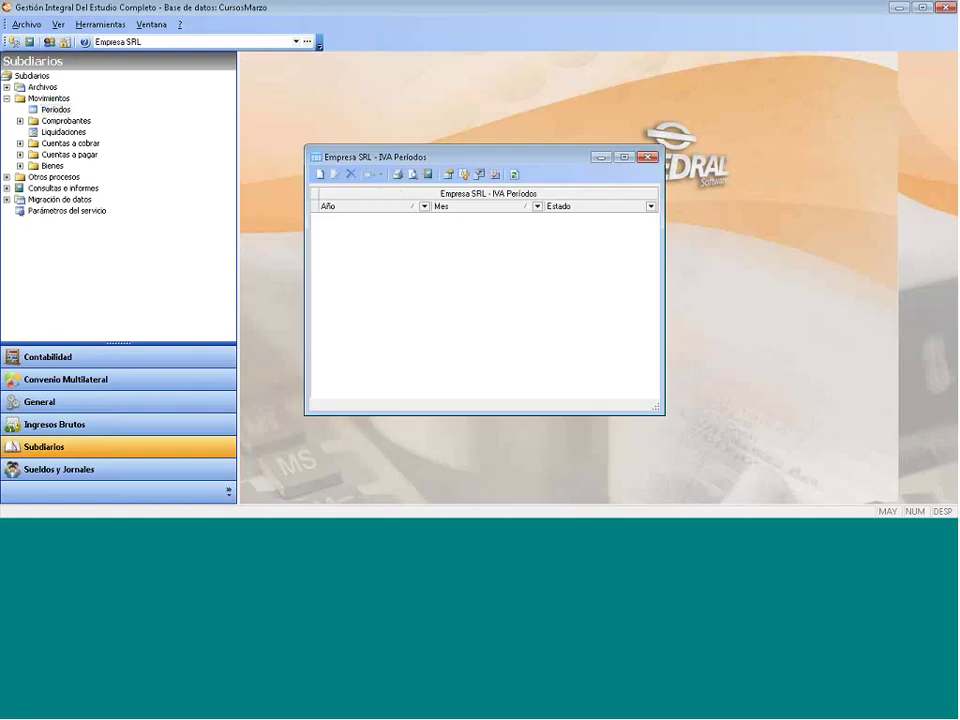
right_click(328, 191)
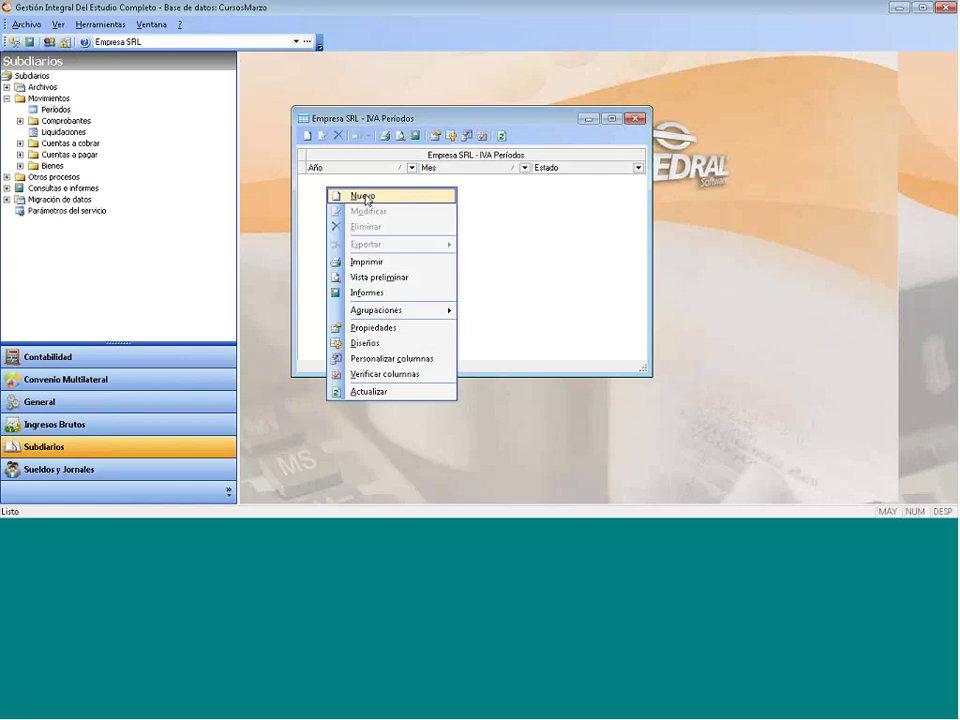
left_click(362, 196)
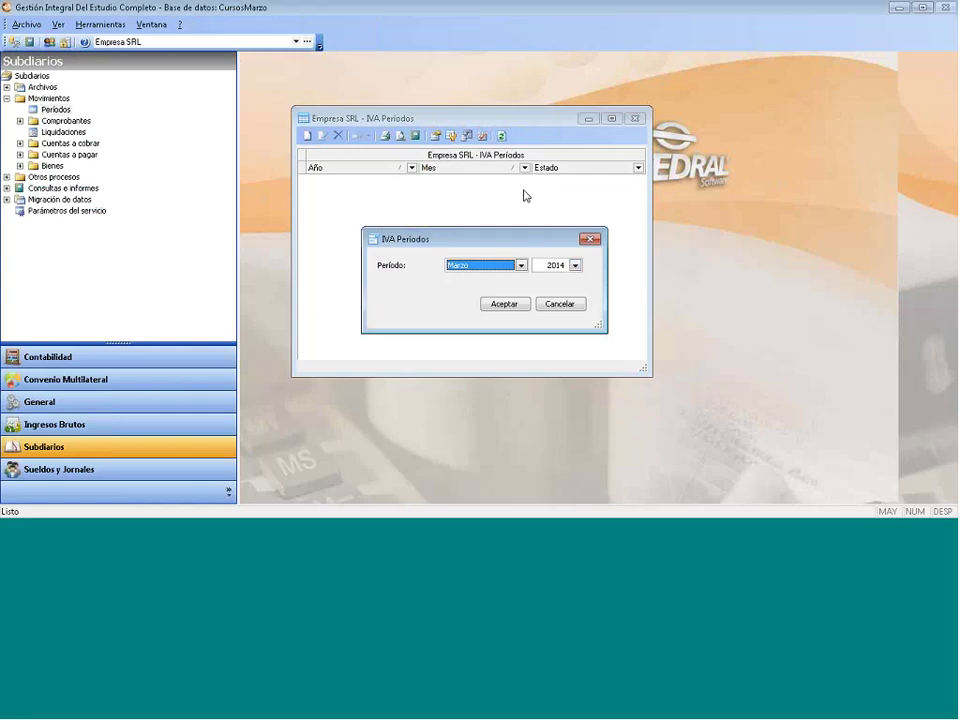
left_click_drag(517, 246, 504, 200)
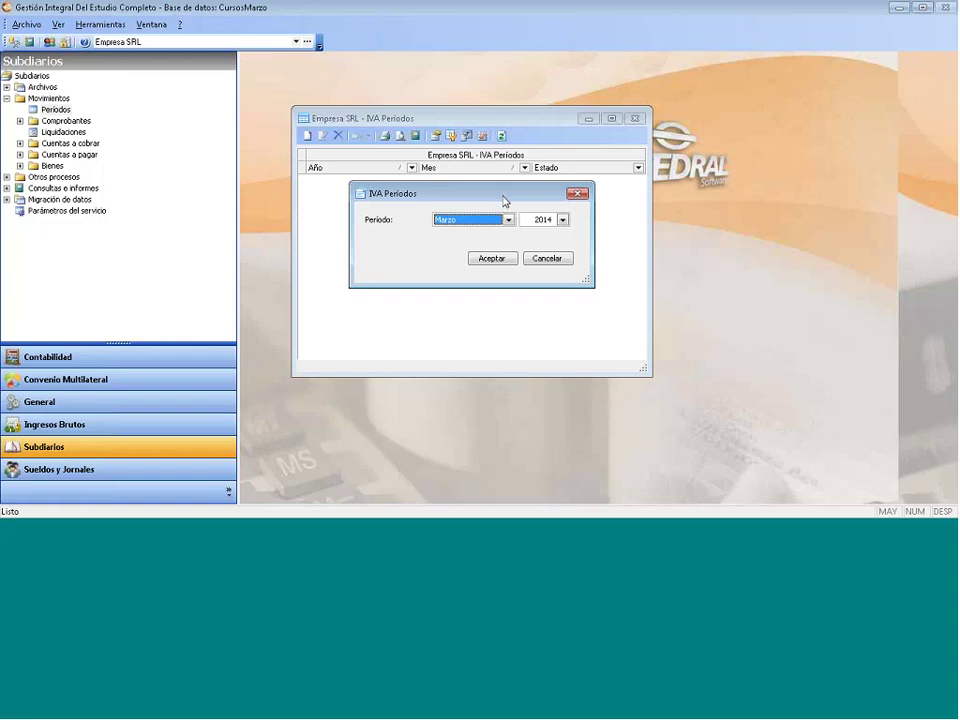
left_click(487, 260)
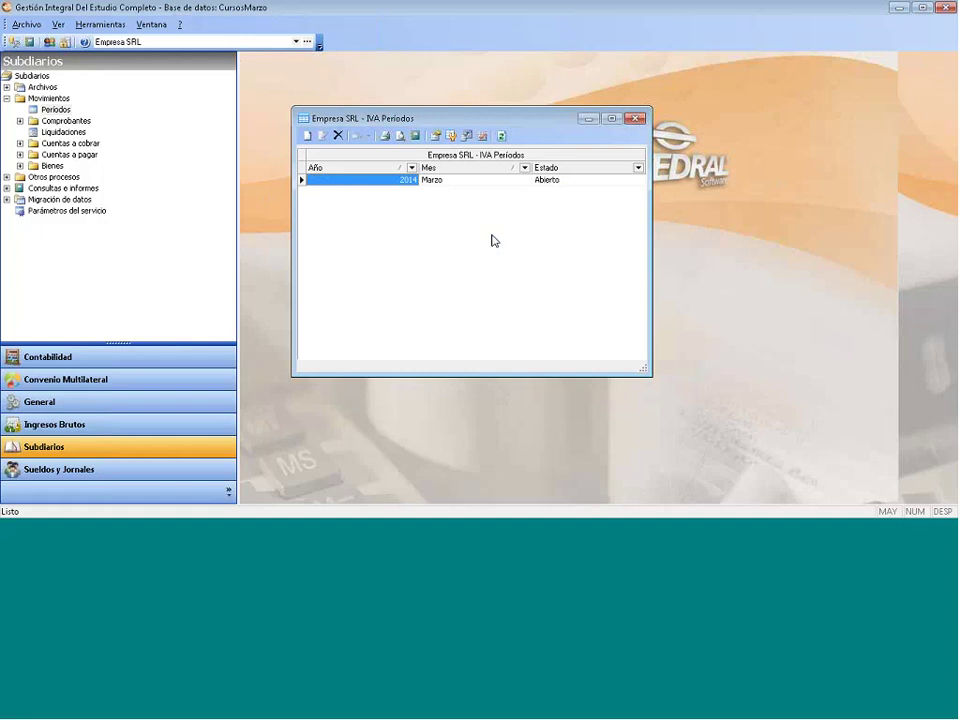
left_click(634, 118)
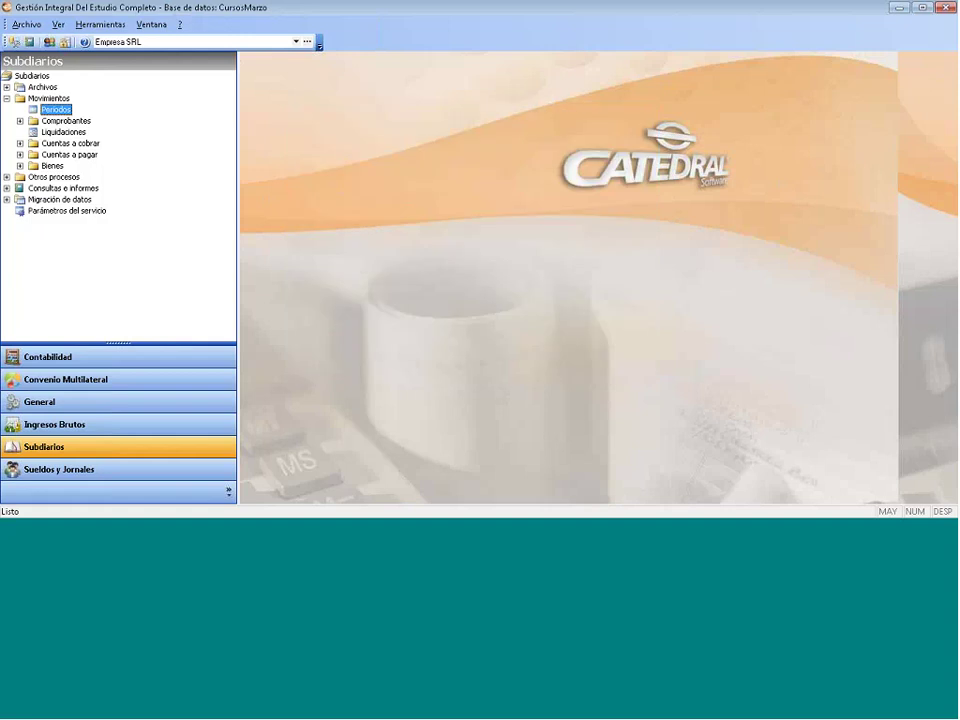
Open the sales voucher entry for period 3 - 2014 and start a new voucher.
left_click(20, 120)
left_click(73, 133)
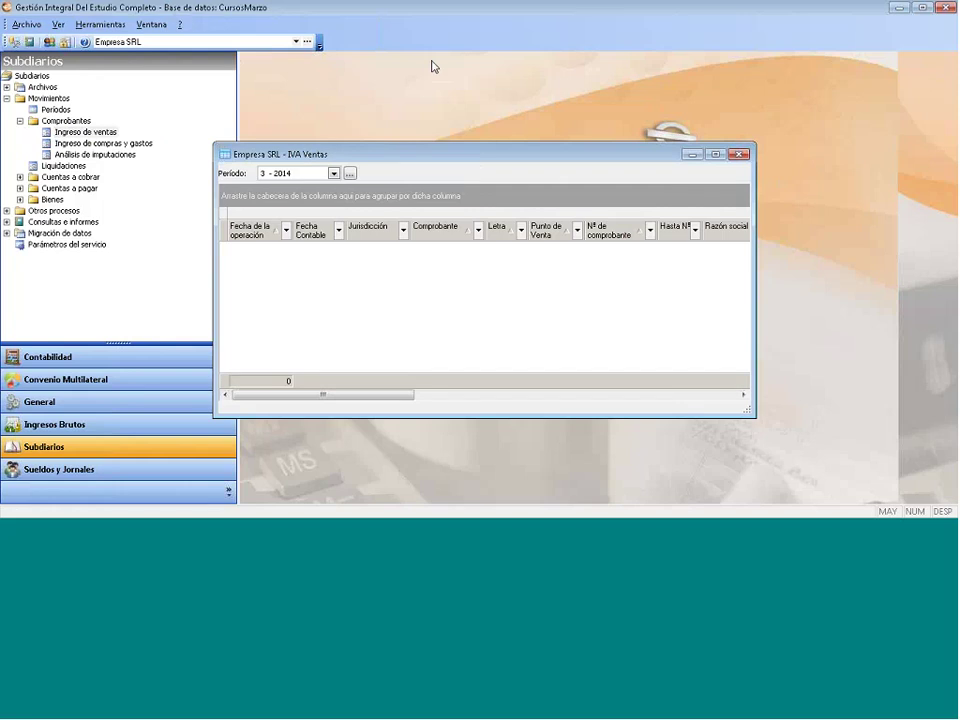
left_click_drag(462, 157, 432, 66)
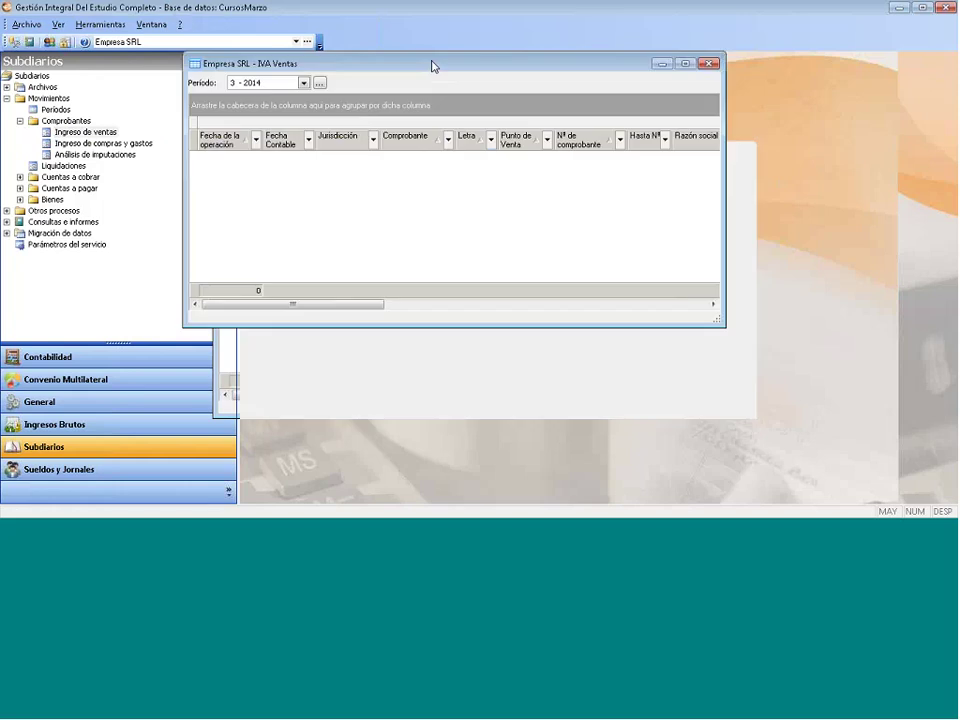
left_click(279, 87)
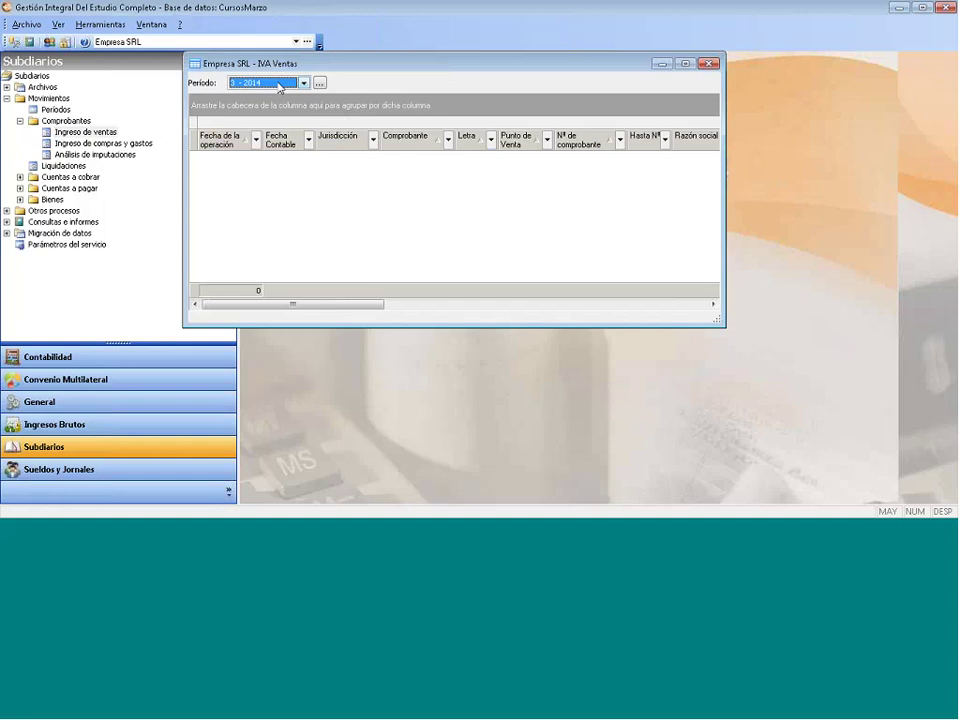
left_click(270, 175)
right_click(270, 175)
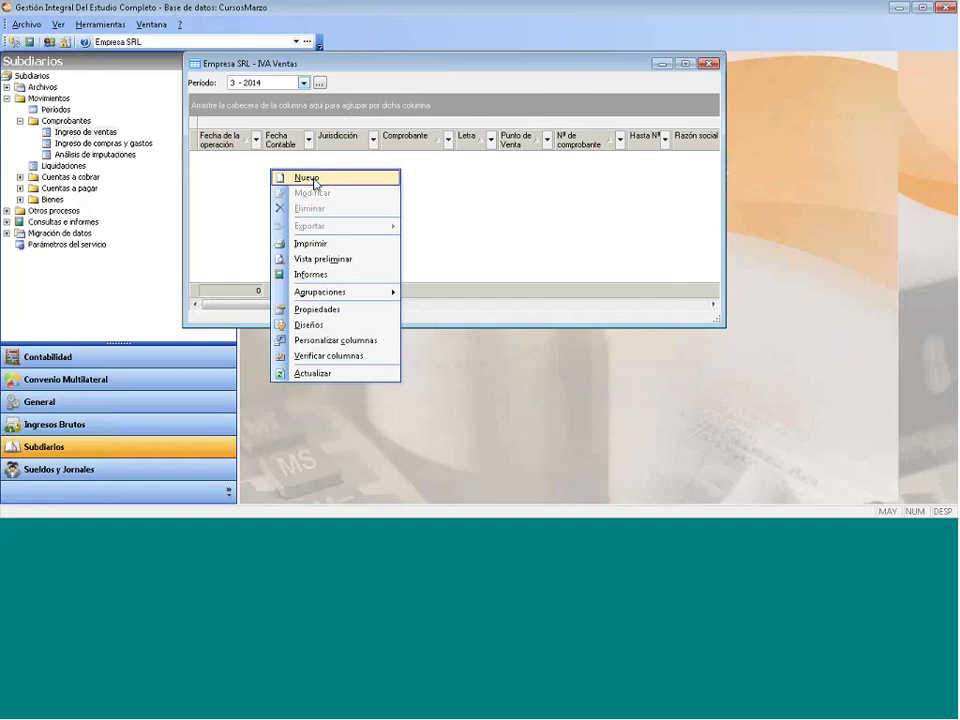
left_click(314, 180)
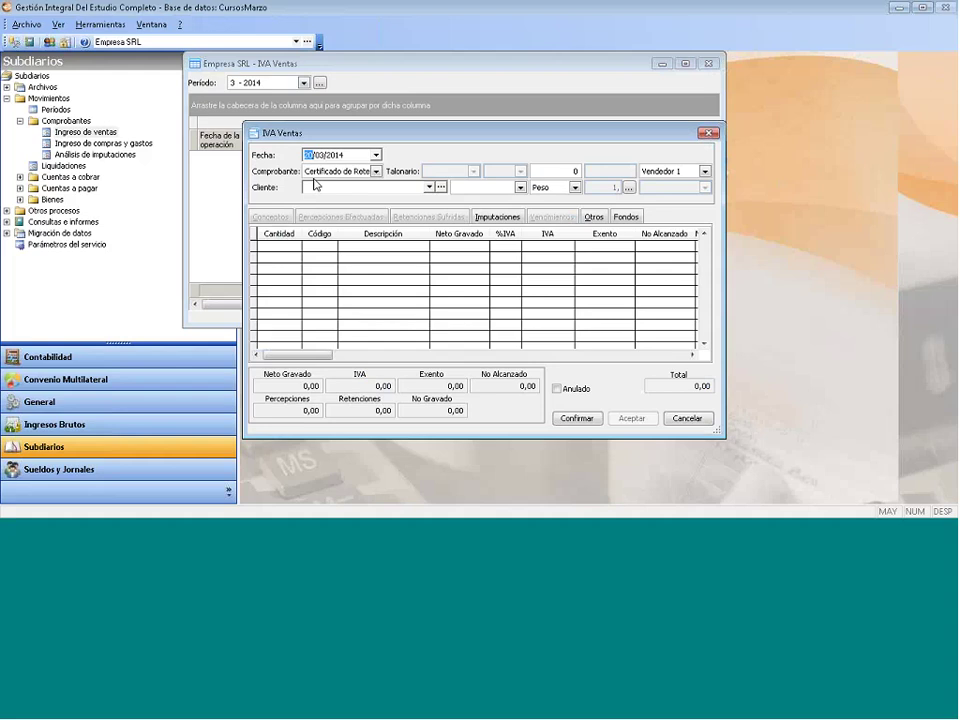
Keep the date 20/03/2014 and set the voucher type to Factura A.
key("Tab")
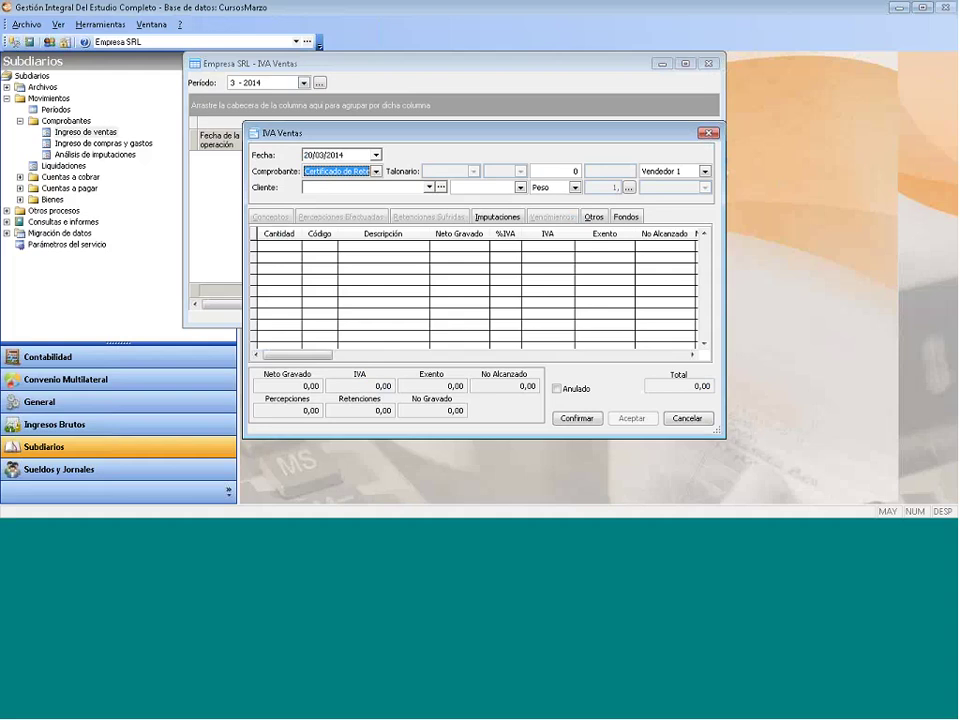
key("Down")
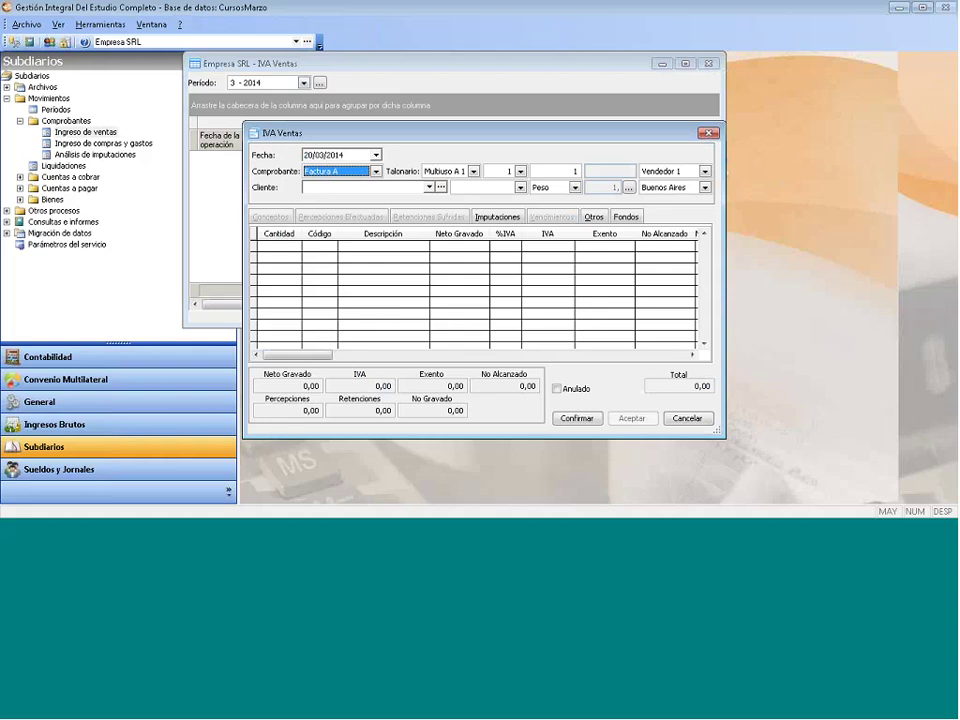
key("Tab")
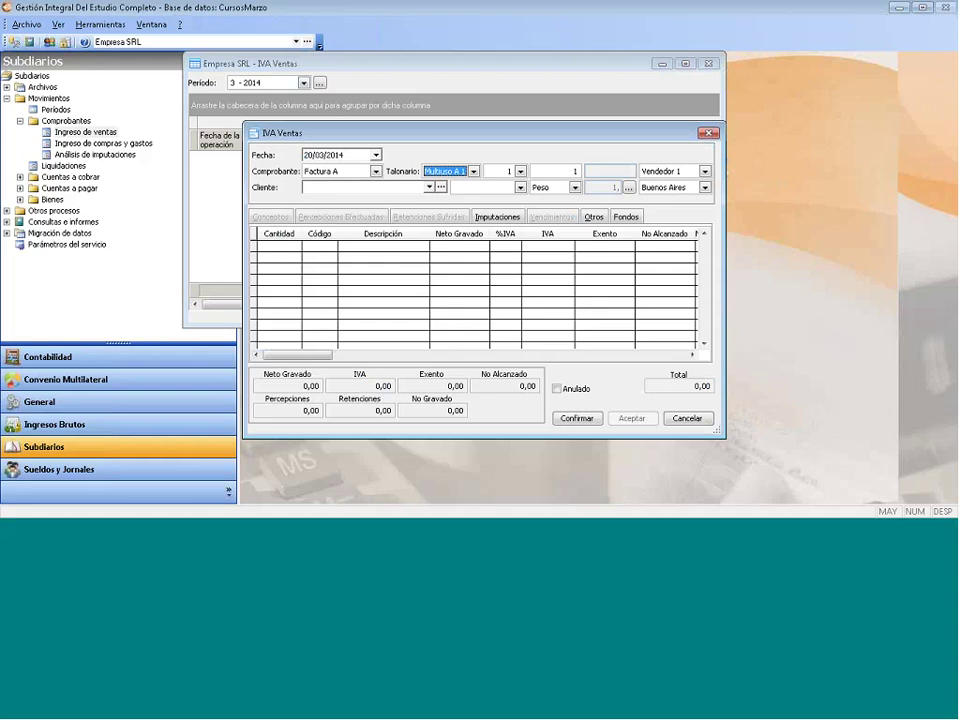
Try the Multiuso A 2 talonario for the invoice and switch back to Multiuso A 1.
key("Down")
key("Up")
left_click(494, 171)
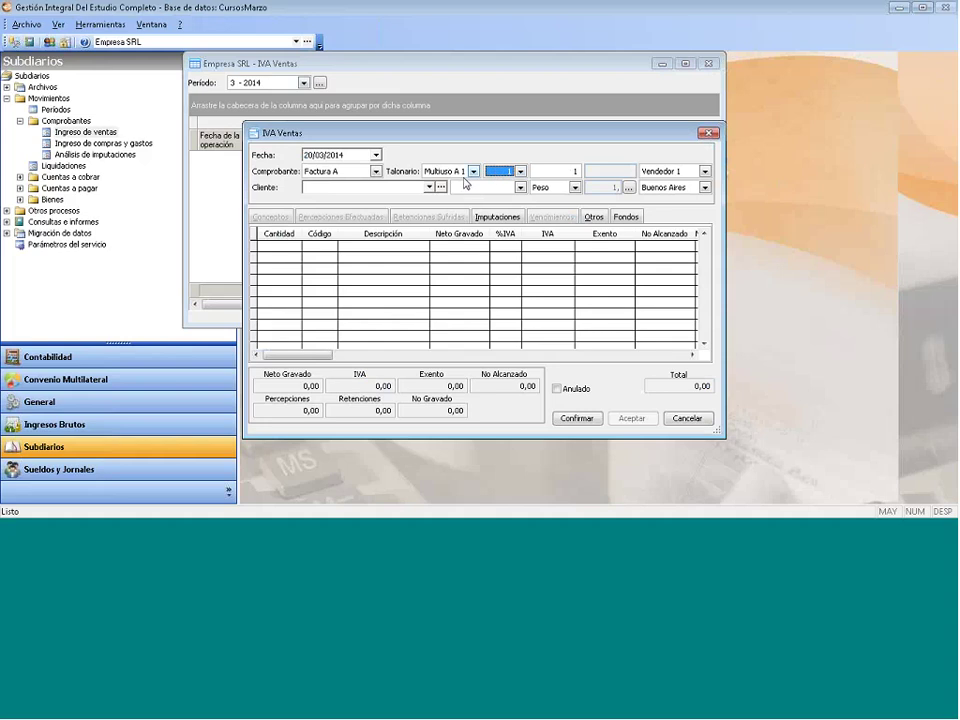
left_click(473, 171)
left_click(468, 199)
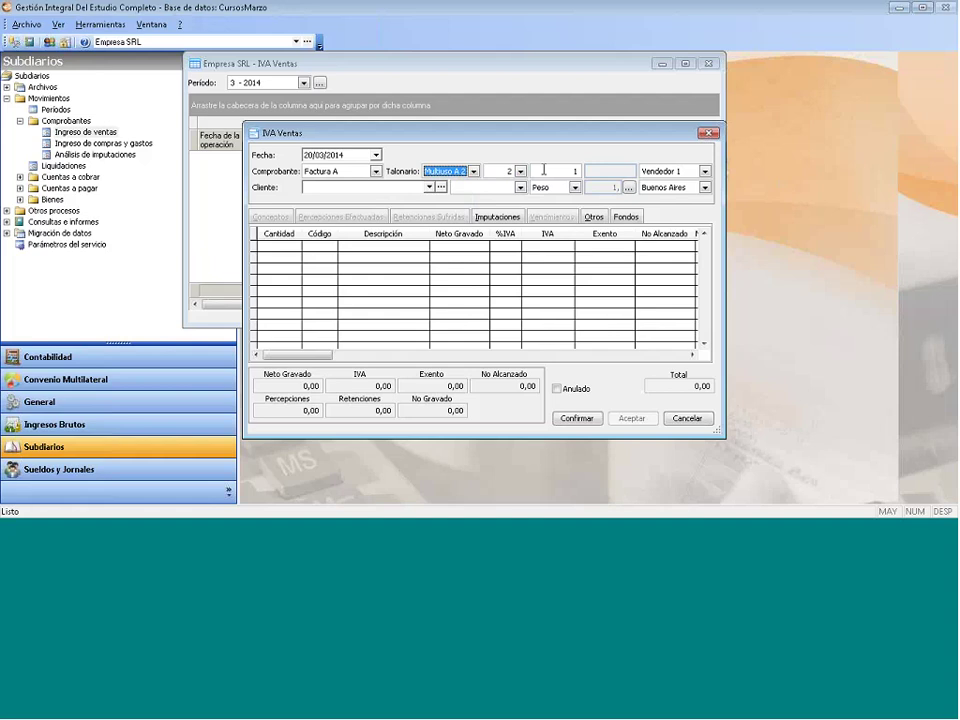
left_click(474, 171)
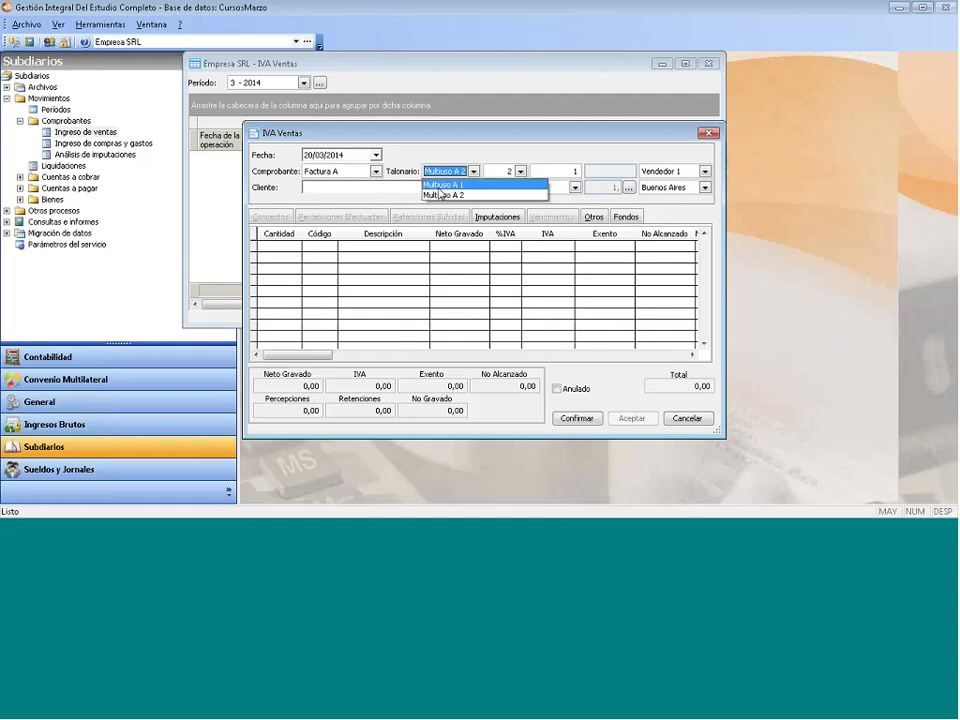
left_click(470, 195)
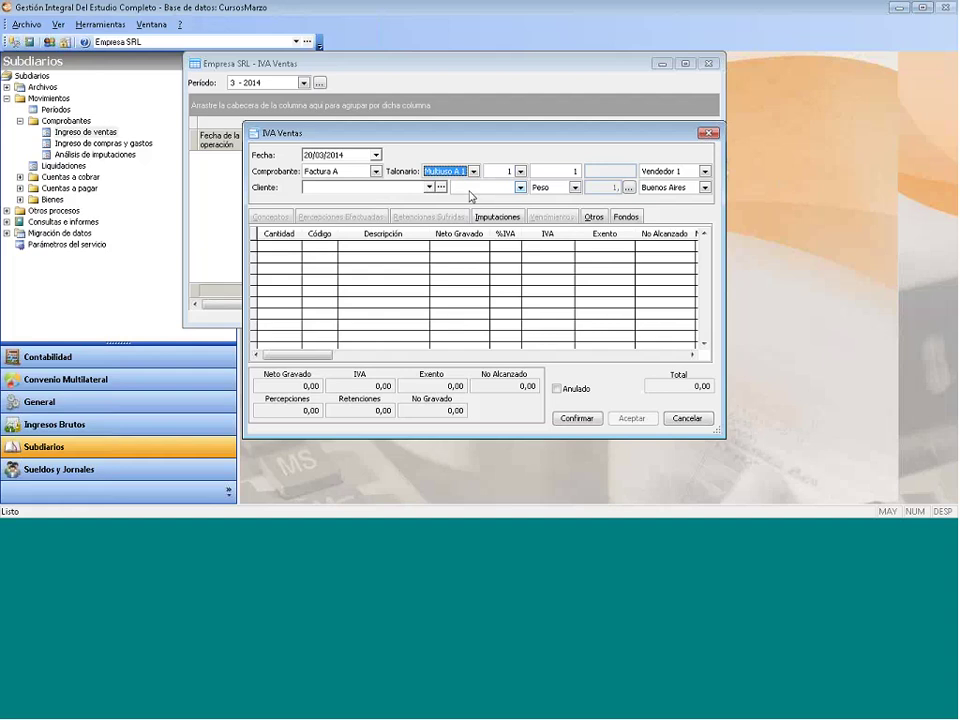
Enter 1 as the invoice number and keep Vendedor 1 as the salesperson.
key("Tab")
key("Tab")
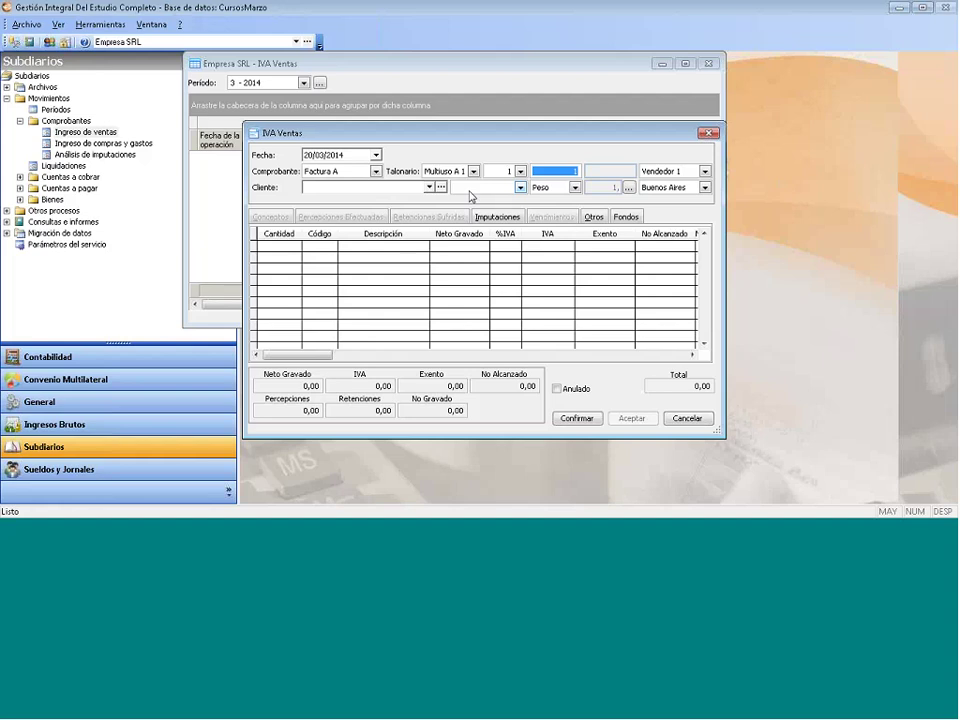
type("10")
key("BackSpace")
key("Tab")
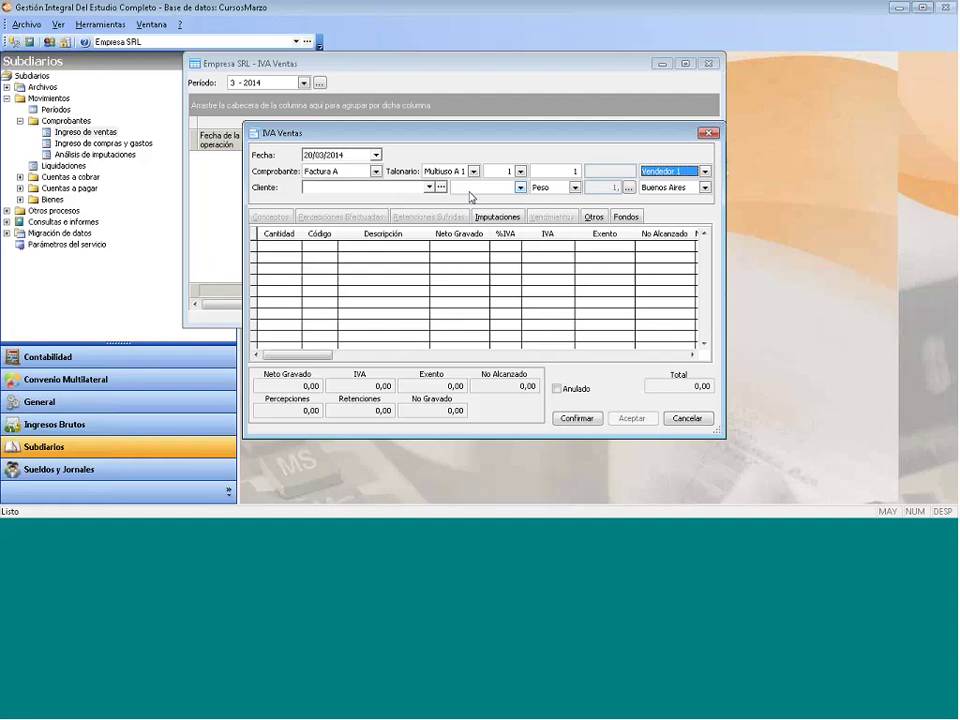
key("Tab")
key("Tab")
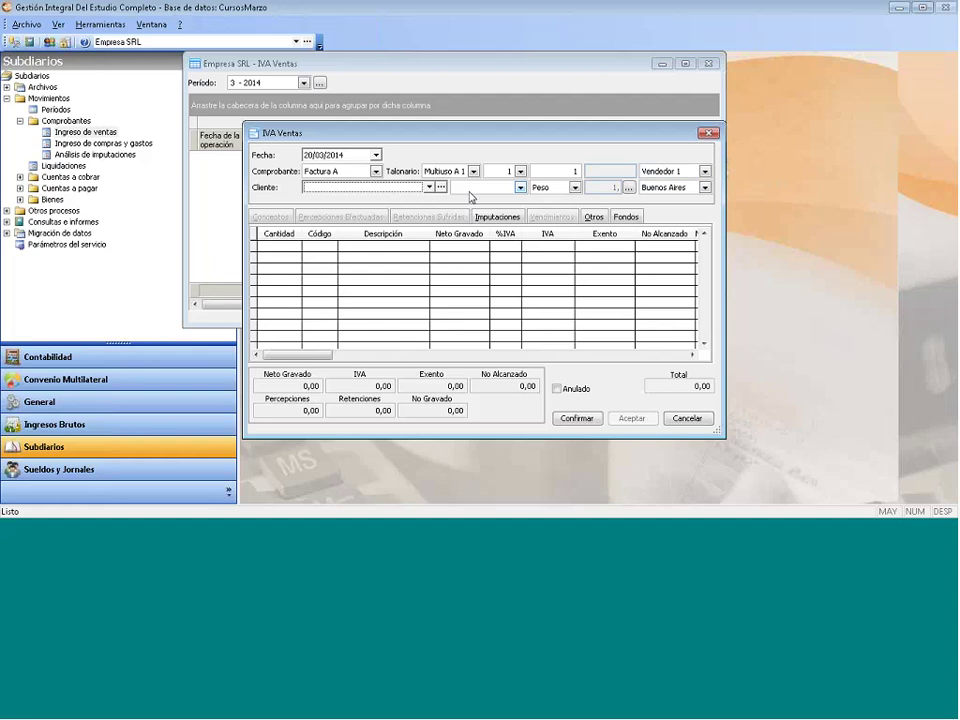
Open the client list from the invoice's Cliente field and start a new client record.
key("Tab")
key("shift+Tab")
left_click(428, 187)
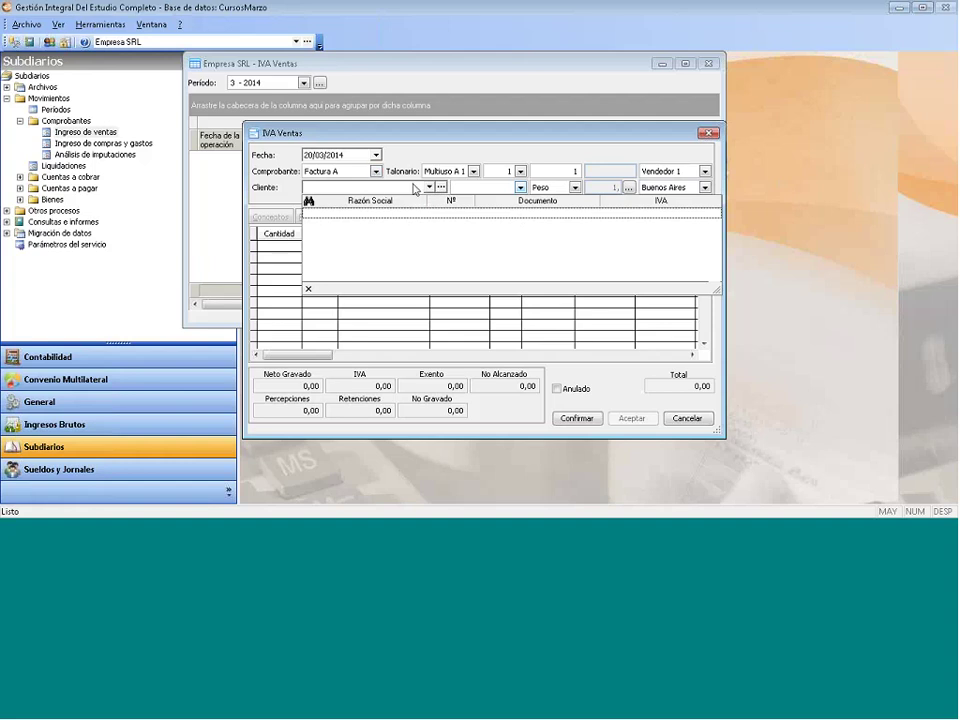
left_click(441, 187)
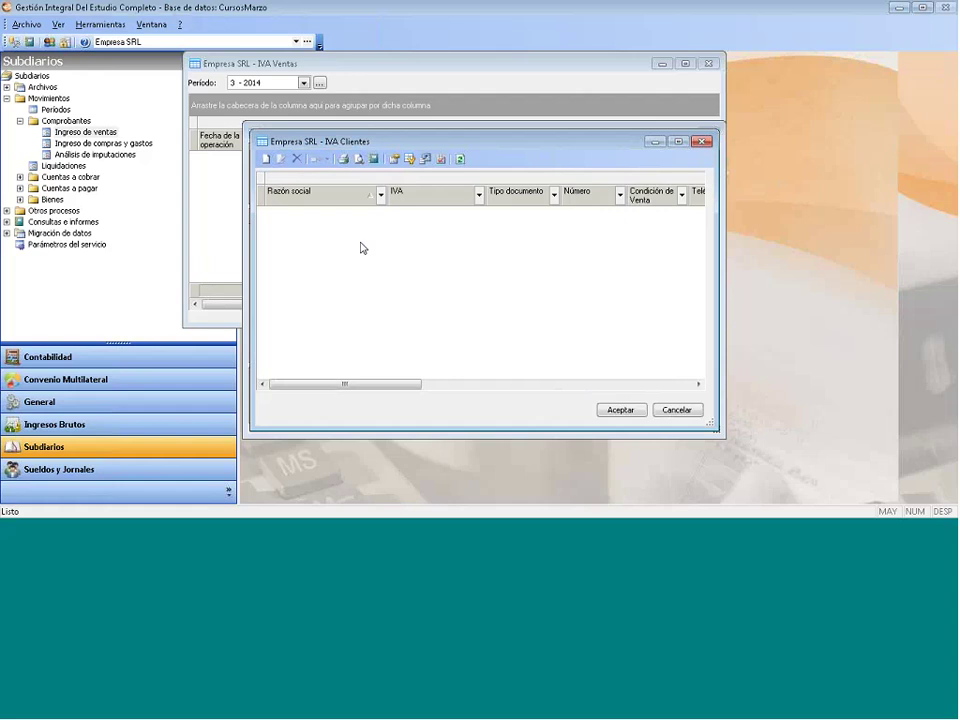
right_click(362, 247)
left_click(398, 258)
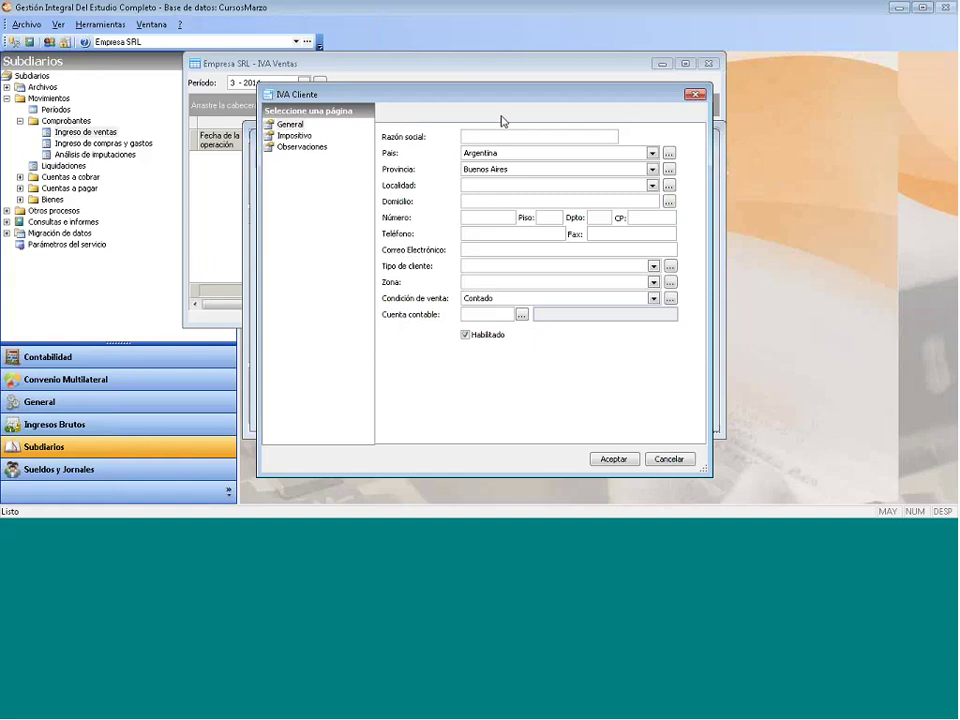
Enter RI as the client's Razón social and choose Lobos as the locality in Buenos Aires, Argentina.
type("RI")
key("Tab")
key("Tab")
key("Tab")
key("Tab")
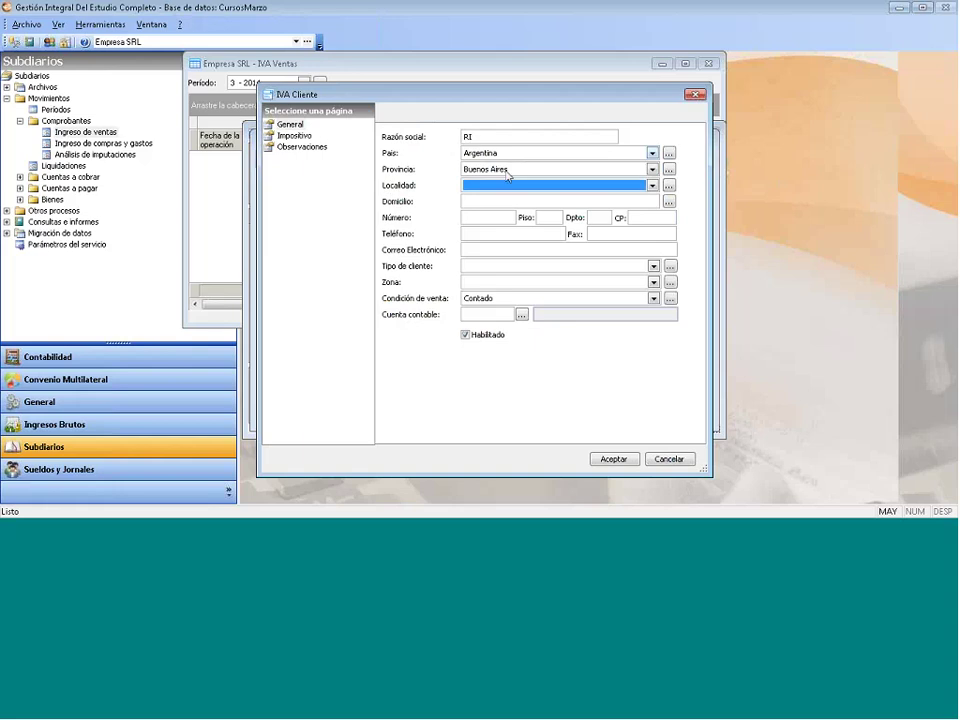
left_click(651, 185)
left_click(576, 199)
left_click(558, 202)
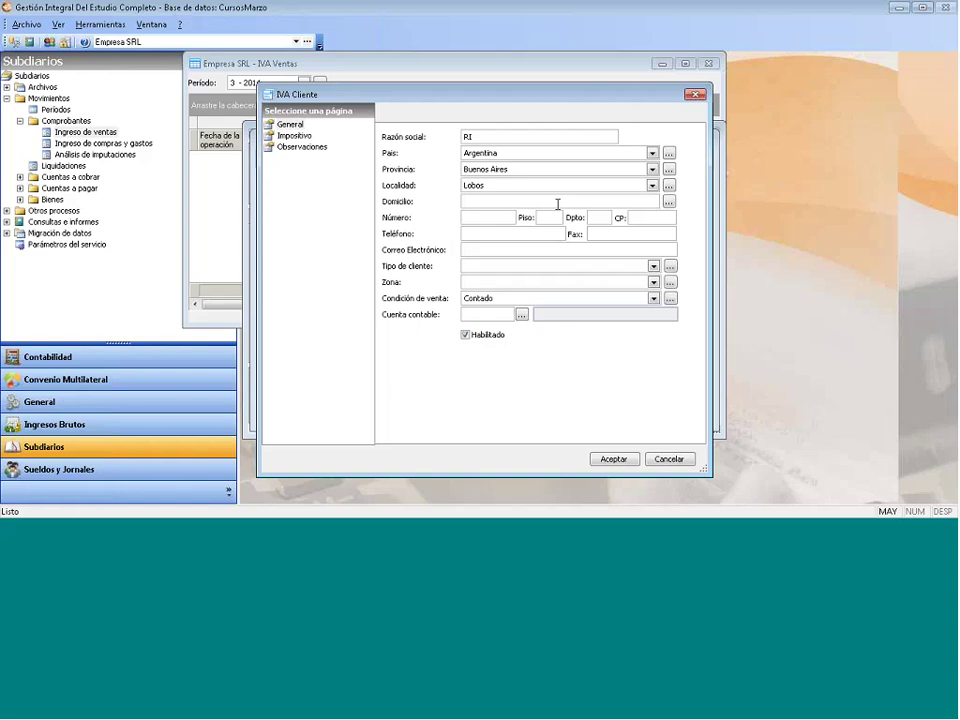
Enter a single period as the client's Domicilio and 7240 as the postal code.
type("J")
key("Tab")
key("Tab")
key("Tab")
key("Tab")
key("Tab")
type("7")
type("25")
key("BackSpace")
type("40")
Review the e-mail, client type and zone fields and the sale condition options, keeping Contado.
left_click(464, 249)
left_click(555, 265)
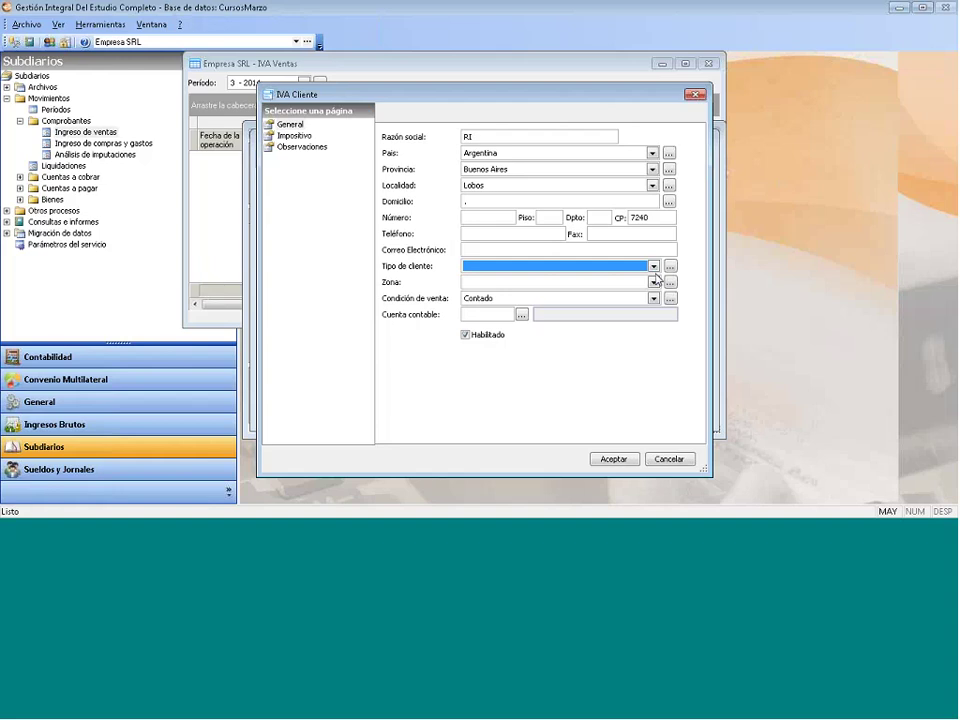
left_click(655, 284)
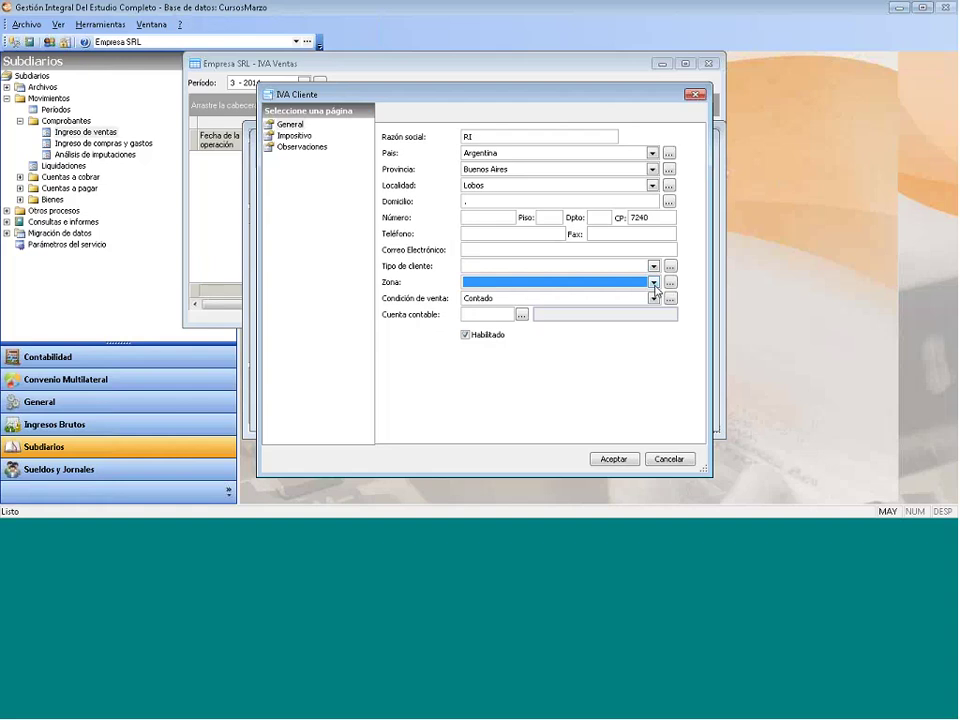
key("Tab")
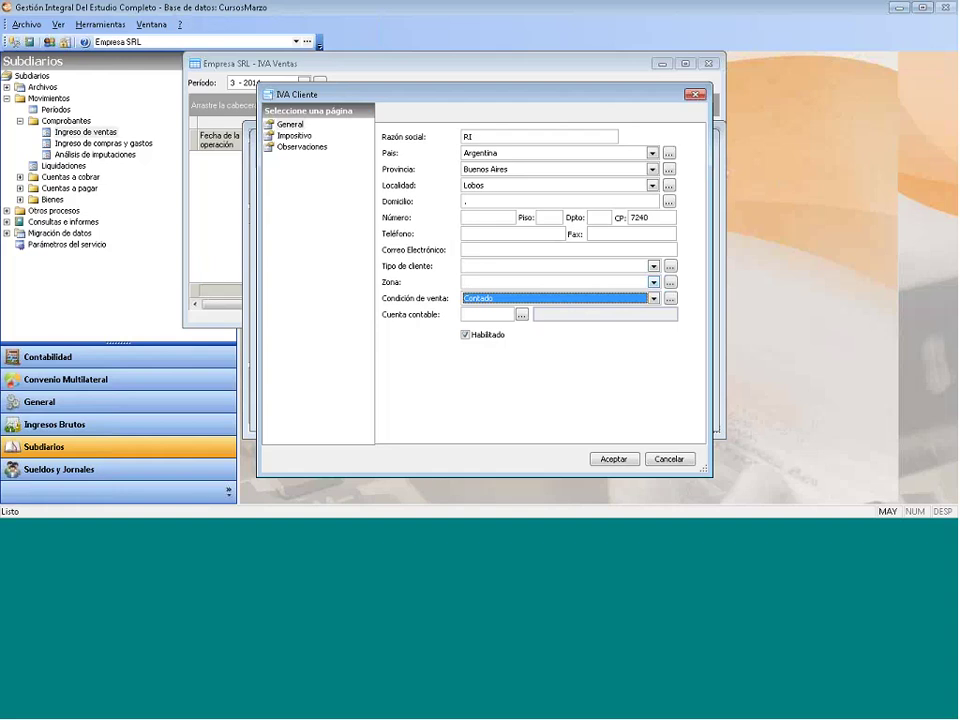
left_click(652, 298)
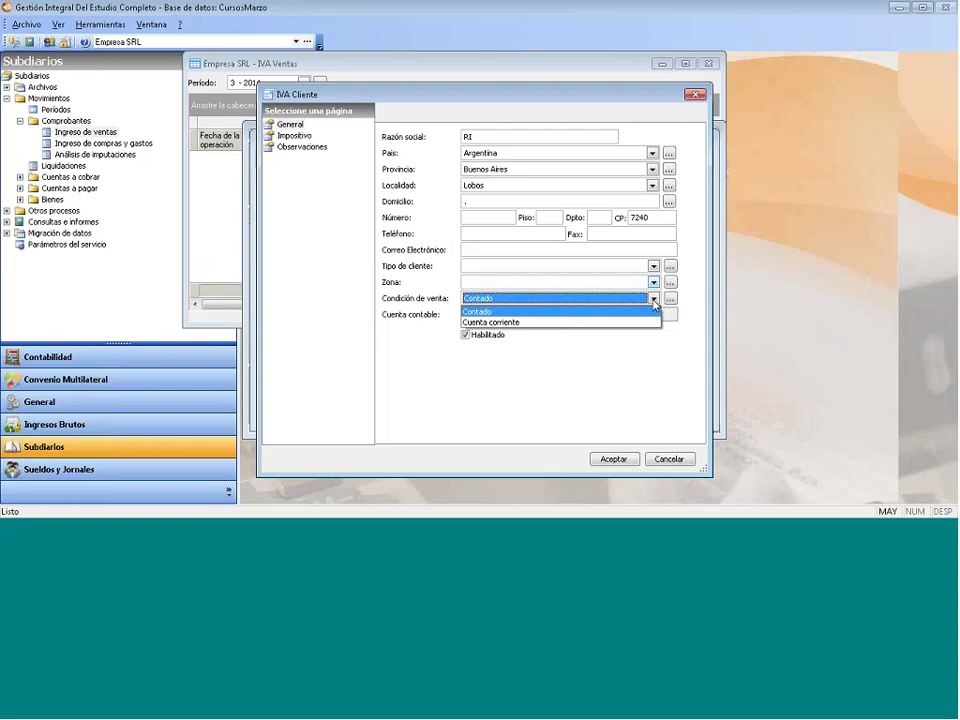
left_click(653, 299)
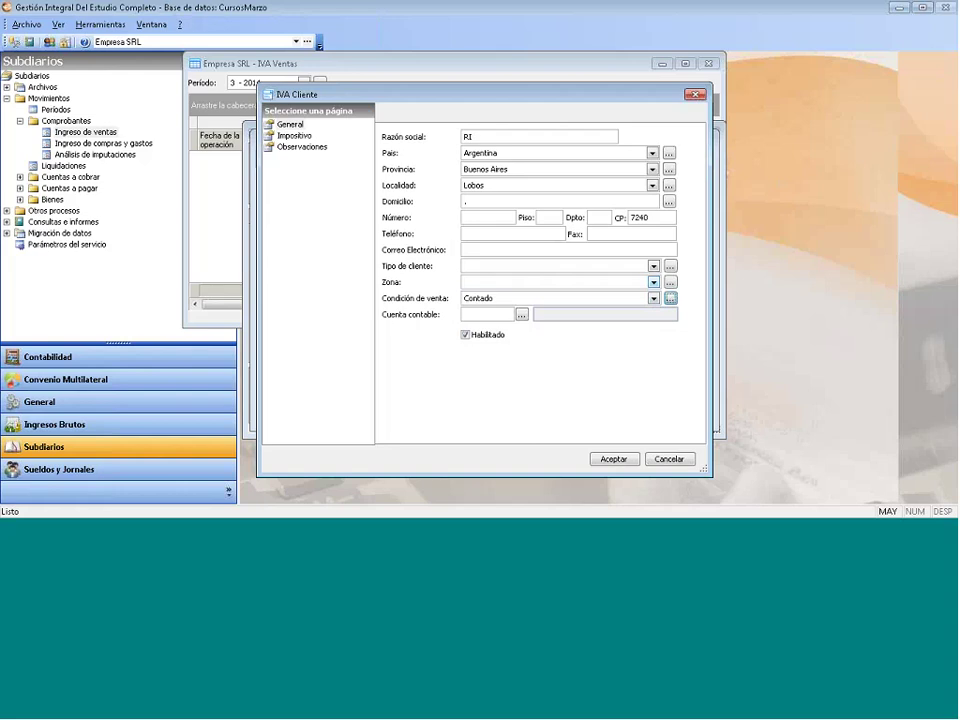
left_click(922, 171)
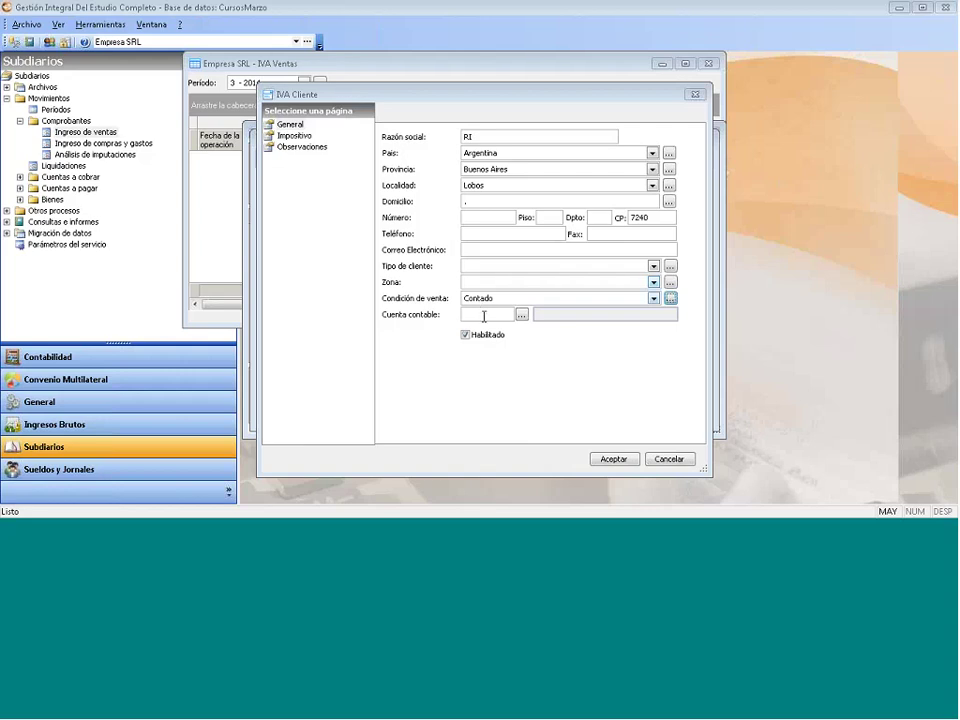
Set the client's Situación frente al IVA to IVA Responsable Inscripto on the Impositivo page.
left_click(292, 148)
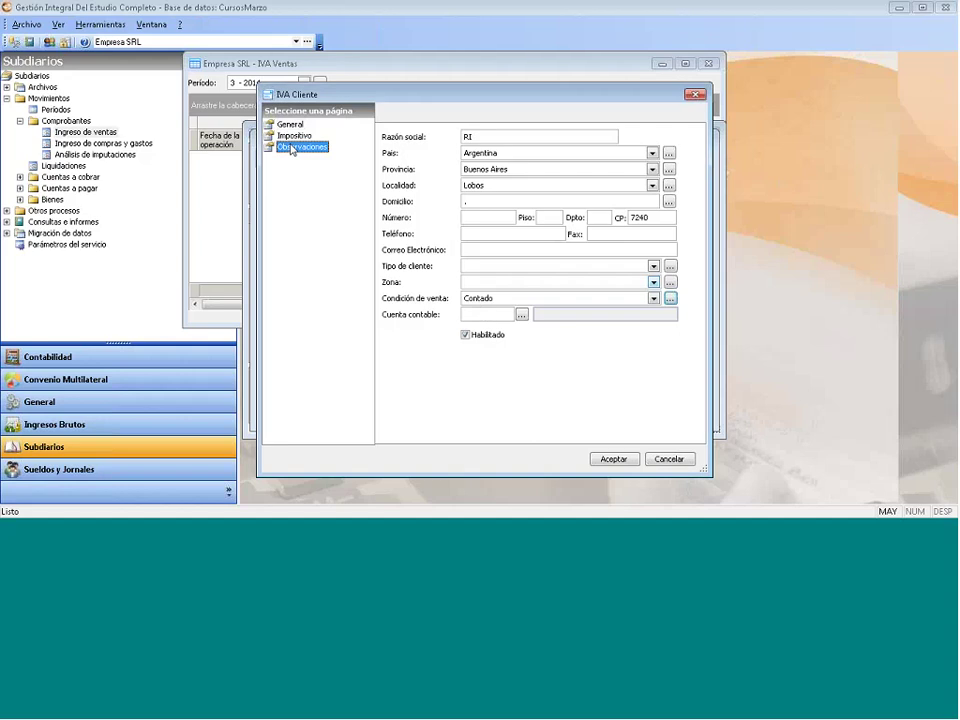
left_click(294, 135)
left_click(587, 139)
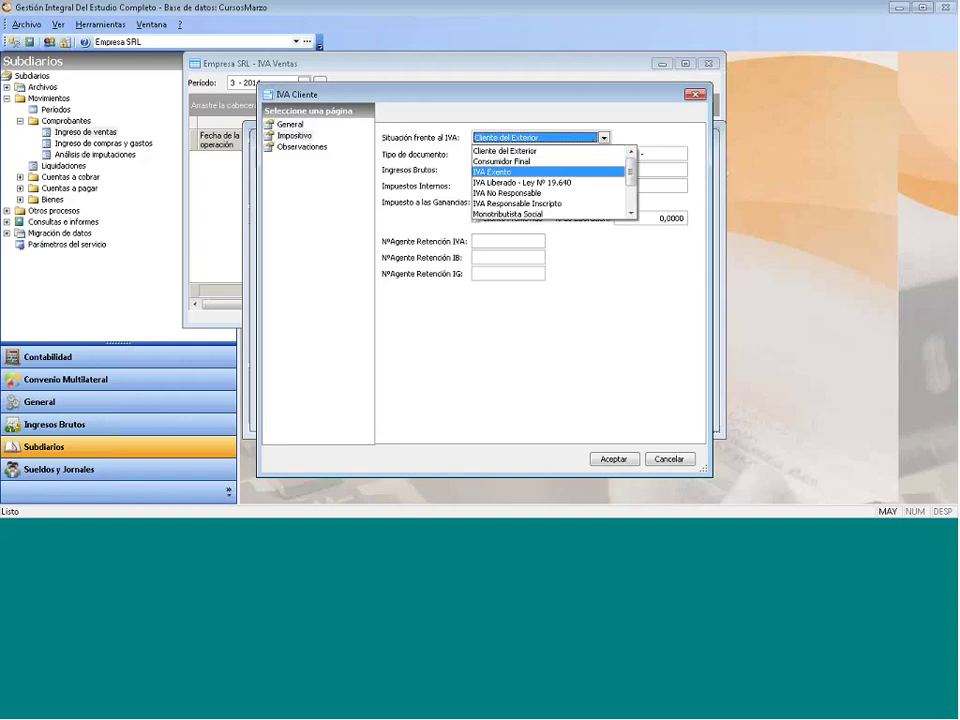
left_click(540, 171)
left_click(541, 203)
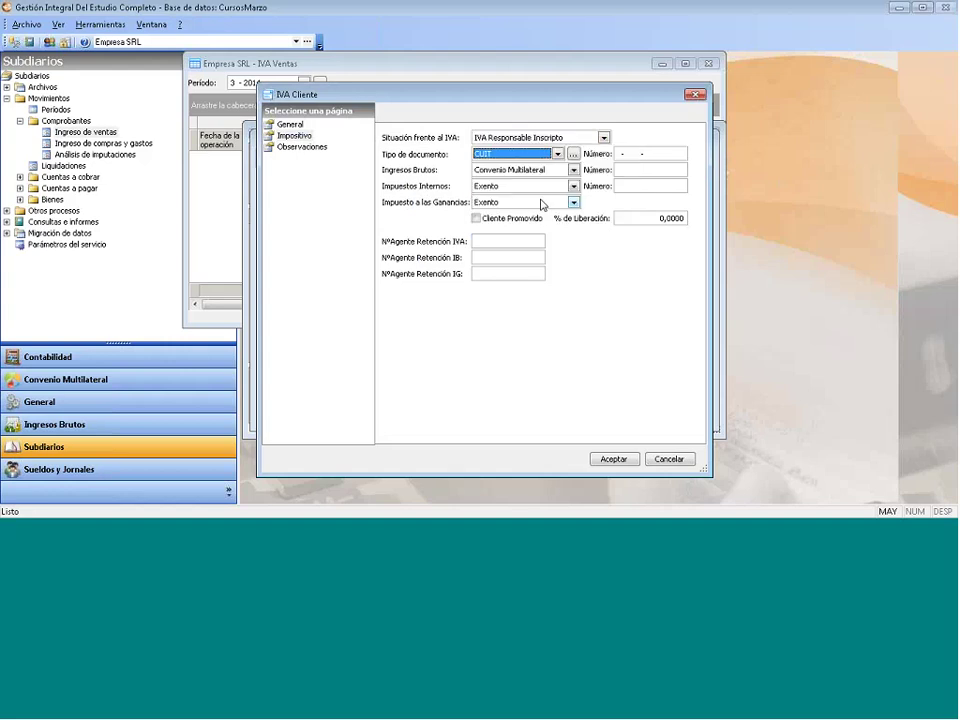
Enter the client's CUIT number, keeping Convenio Multilateral for Ingresos Brutos with no registration number.
key("Tab")
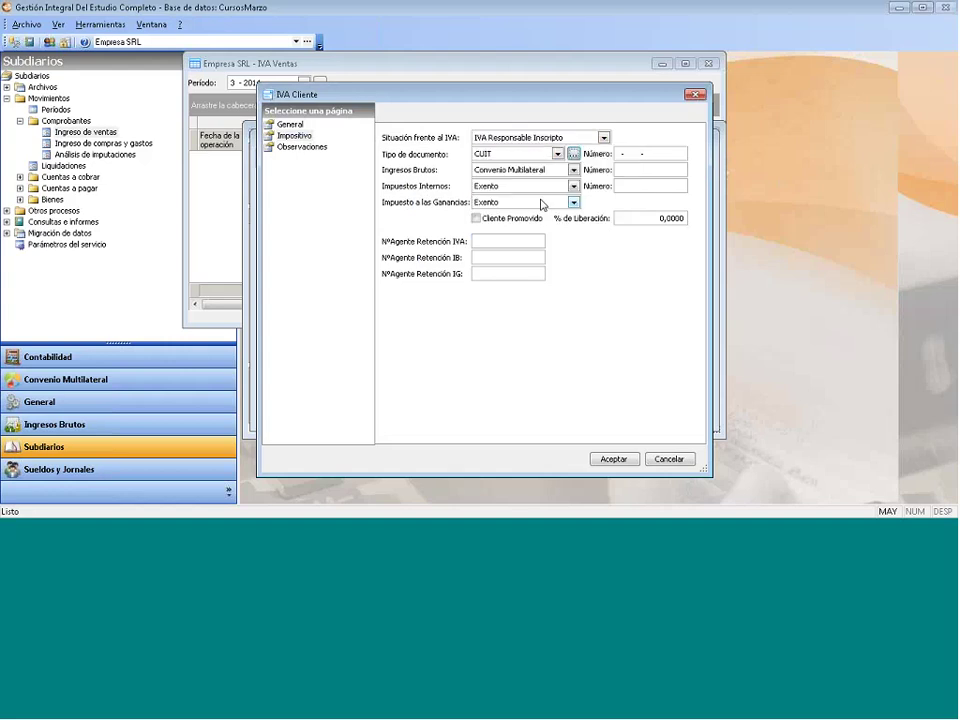
key("Tab")
type("30-11111111-8")
key("Tab")
key("Tab")
key("Tab")
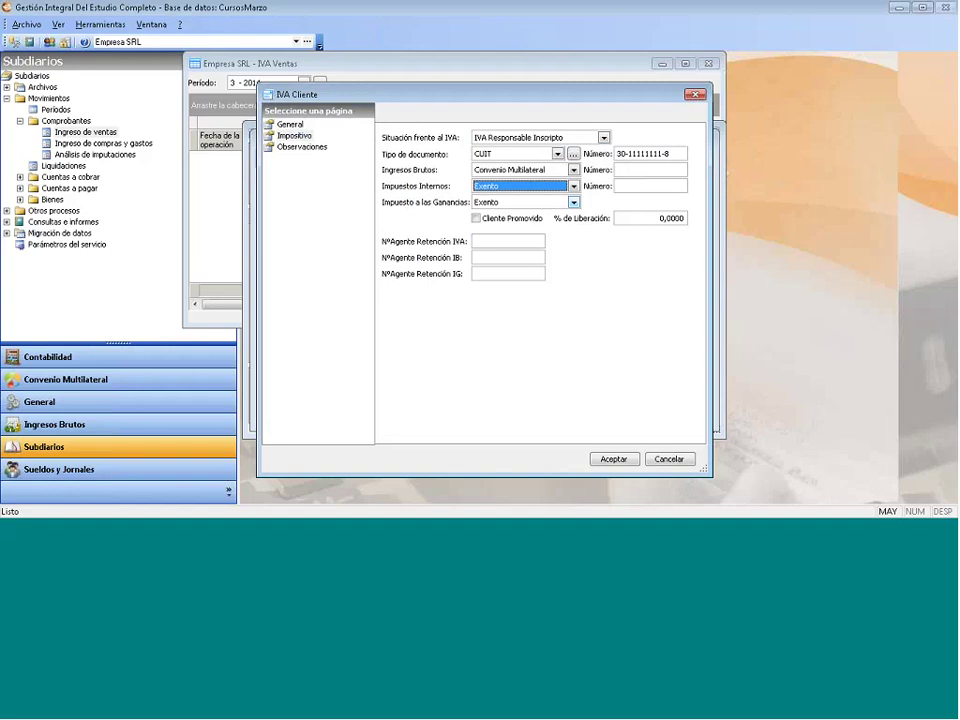
Set the client's Impuestos Internos to No Inscripto and Impuesto a las Ganancias to Inscripto.
key("Down")
key("Tab")
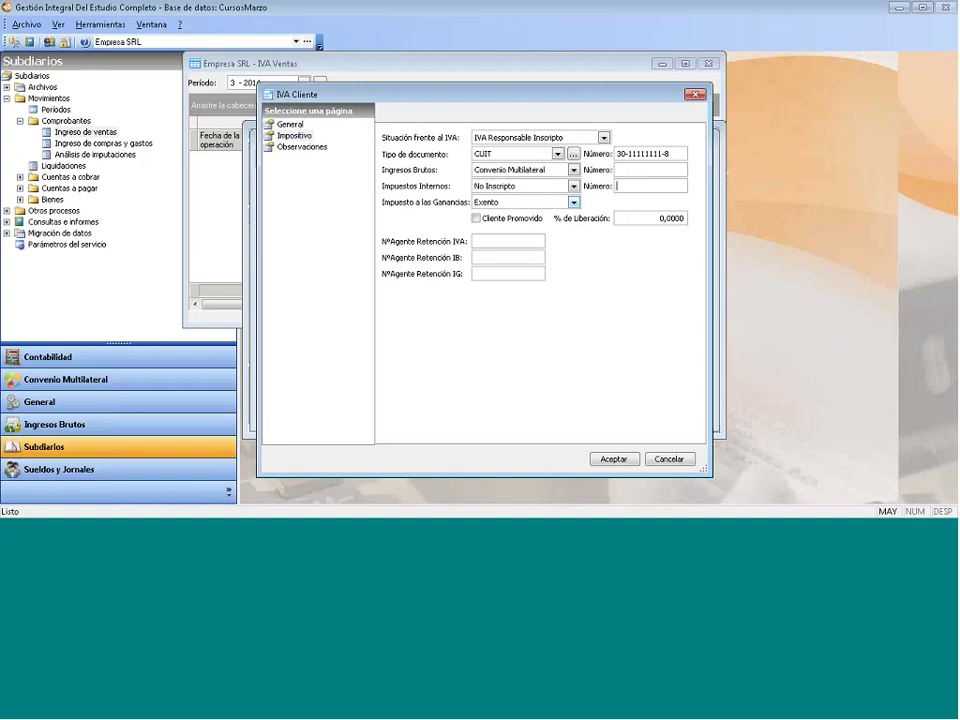
key("Tab")
key("shift+Tab")
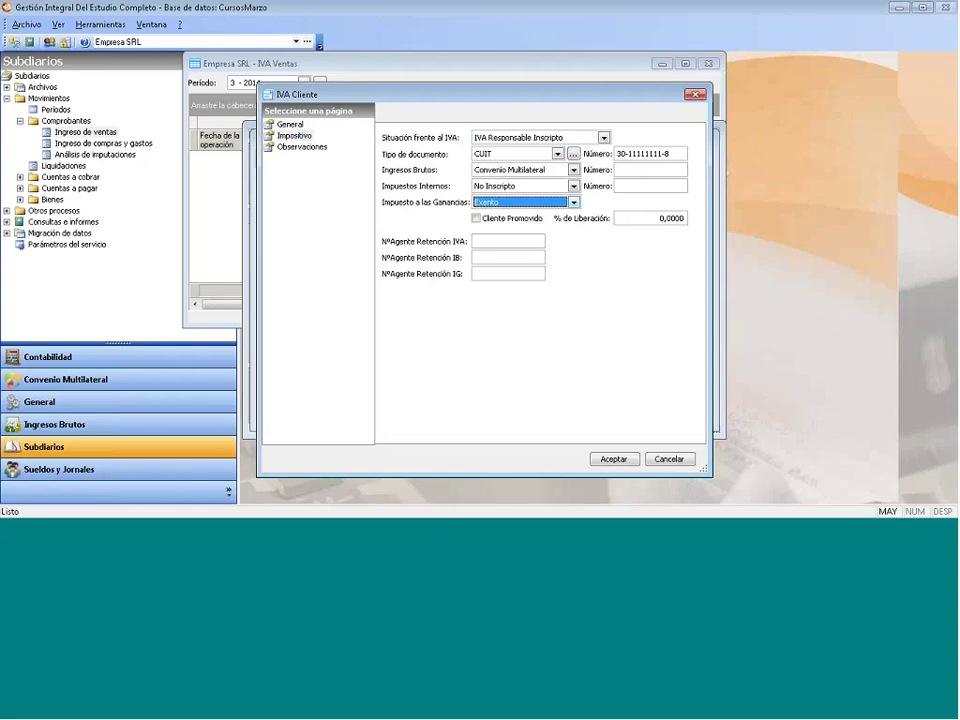
key("Tab")
key("shift+Tab")
left_click(574, 202)
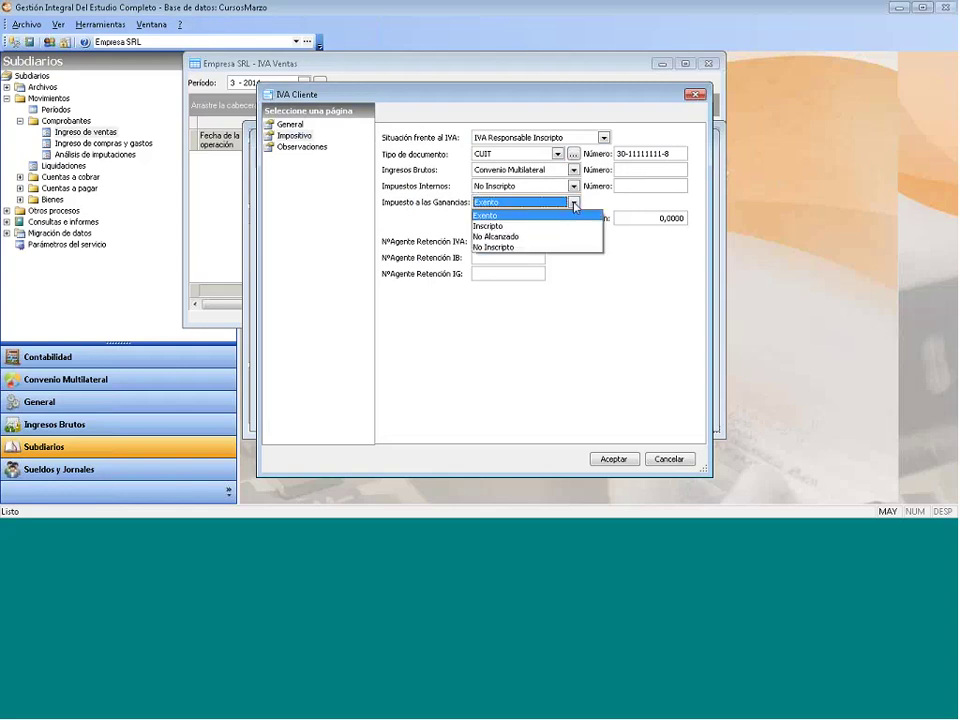
left_click(538, 227)
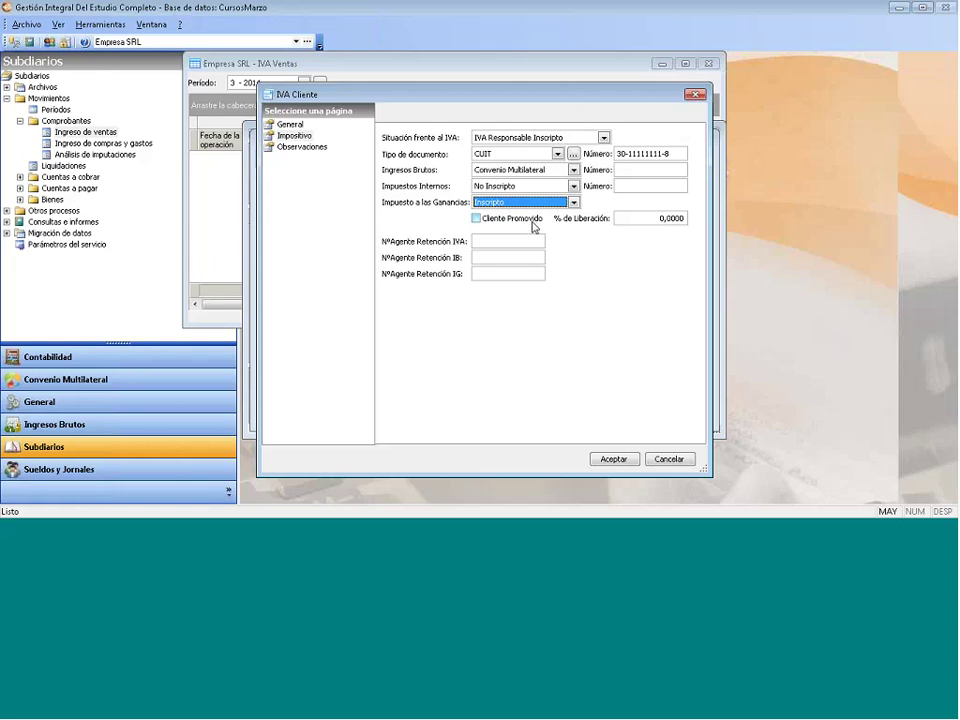
Try the Cliente Promovido option and its % de Liberación field for the client.
left_click(478, 219)
left_click(478, 219)
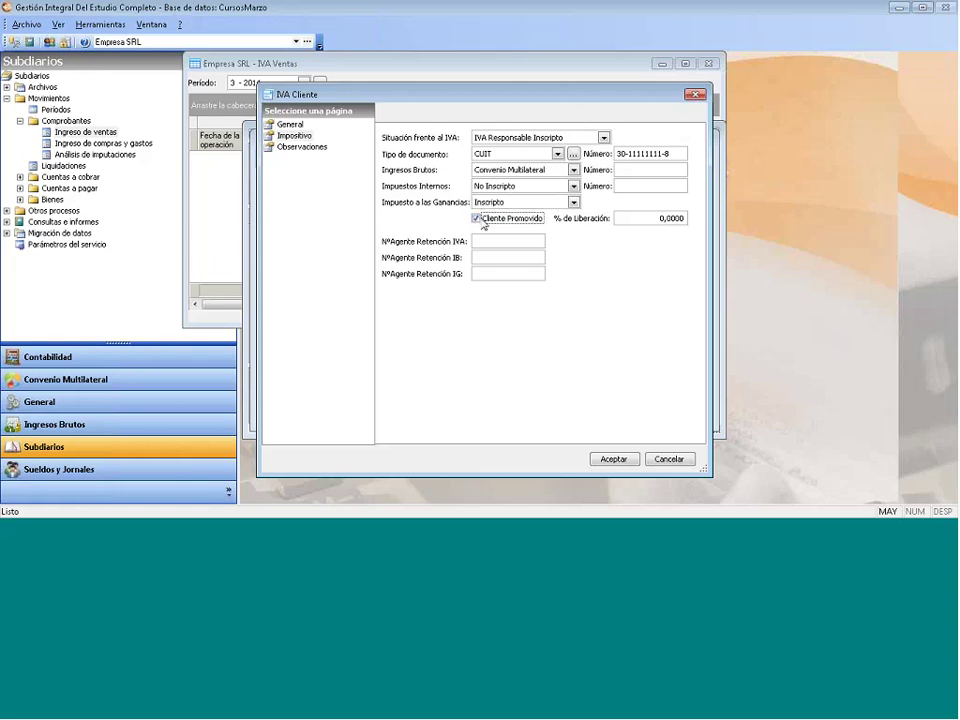
left_click(689, 217)
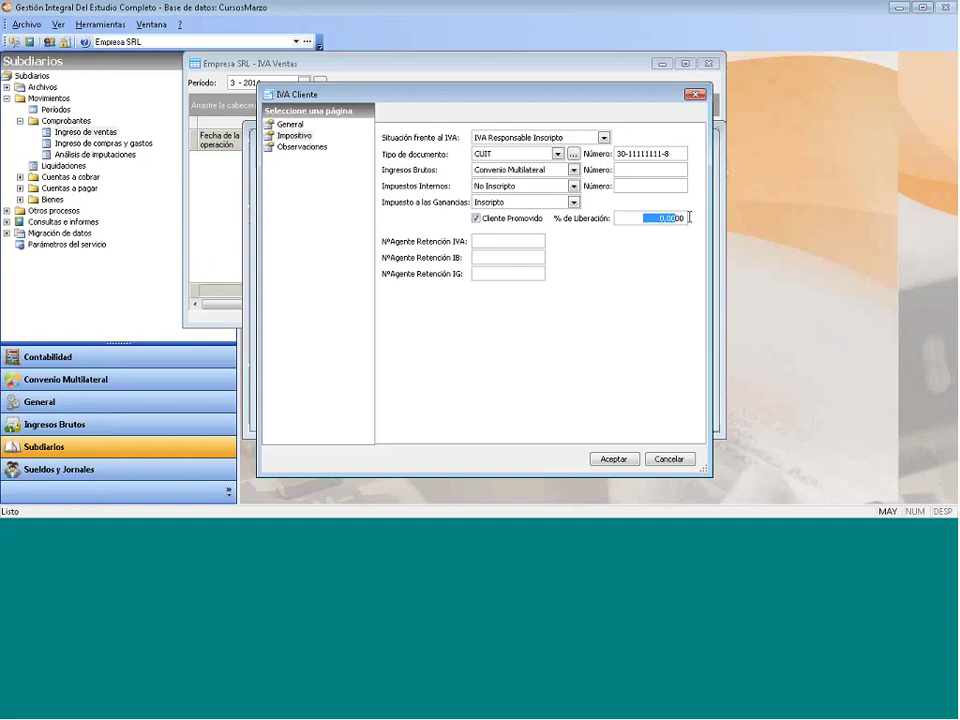
left_click(478, 219)
left_click(477, 219)
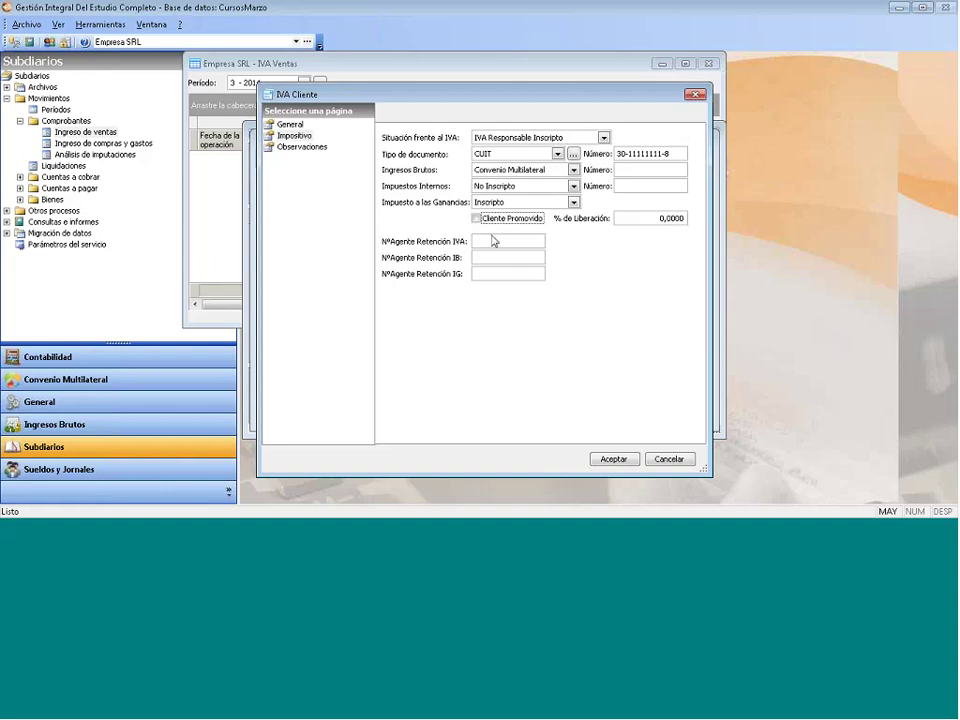
Fill in the client's Nº Agente Retención IB with a placeholder number.
left_click(493, 241)
left_click(485, 274)
left_click(495, 244)
left_click(484, 235)
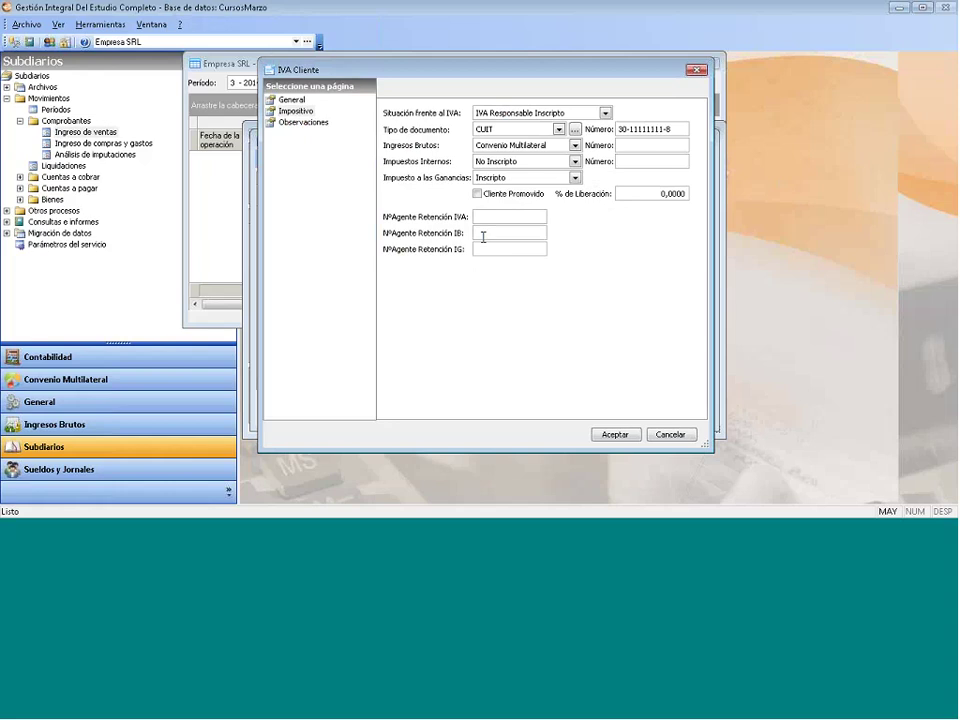
left_click(483, 235)
type("000000")
Check the Observaciones page and the Cuenta contable field, and save client RI and select it for the voucher.
left_click(300, 123)
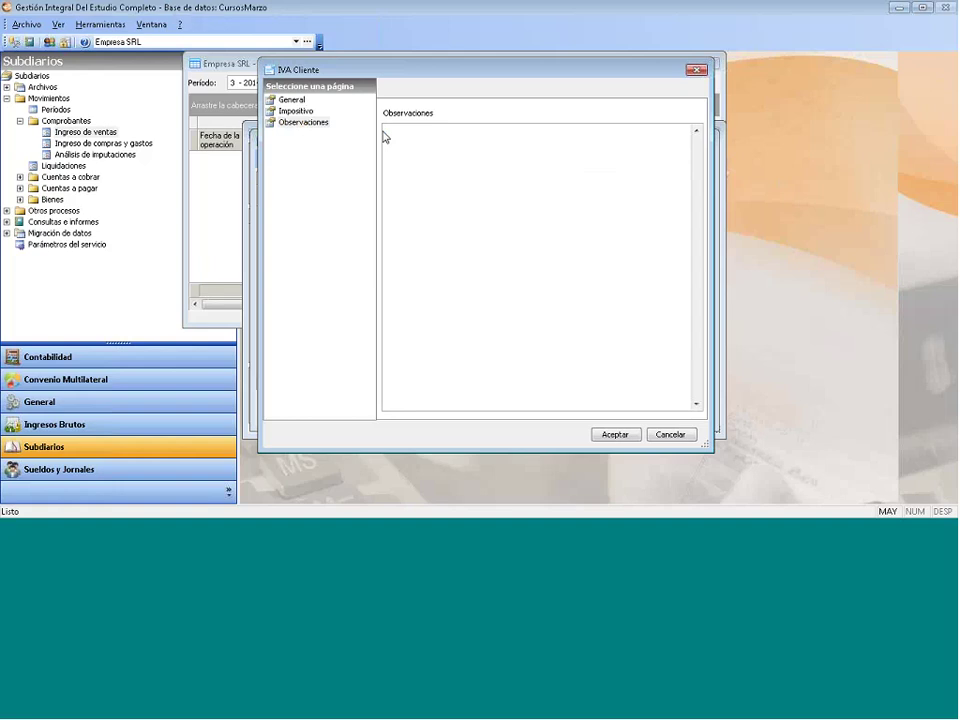
left_click(293, 101)
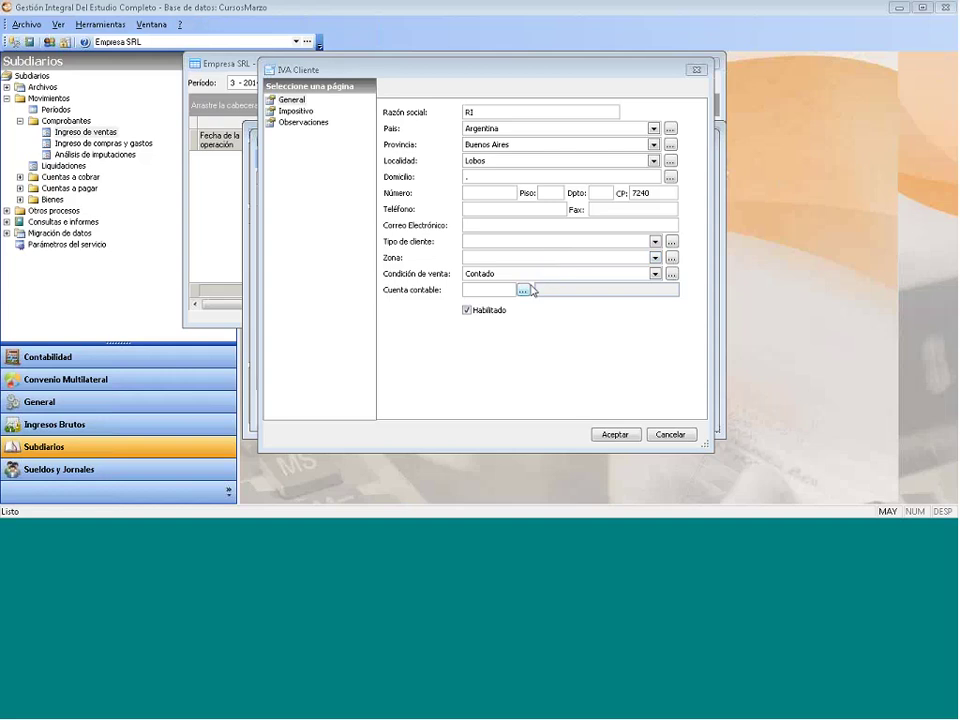
left_click(524, 292)
left_click(615, 441)
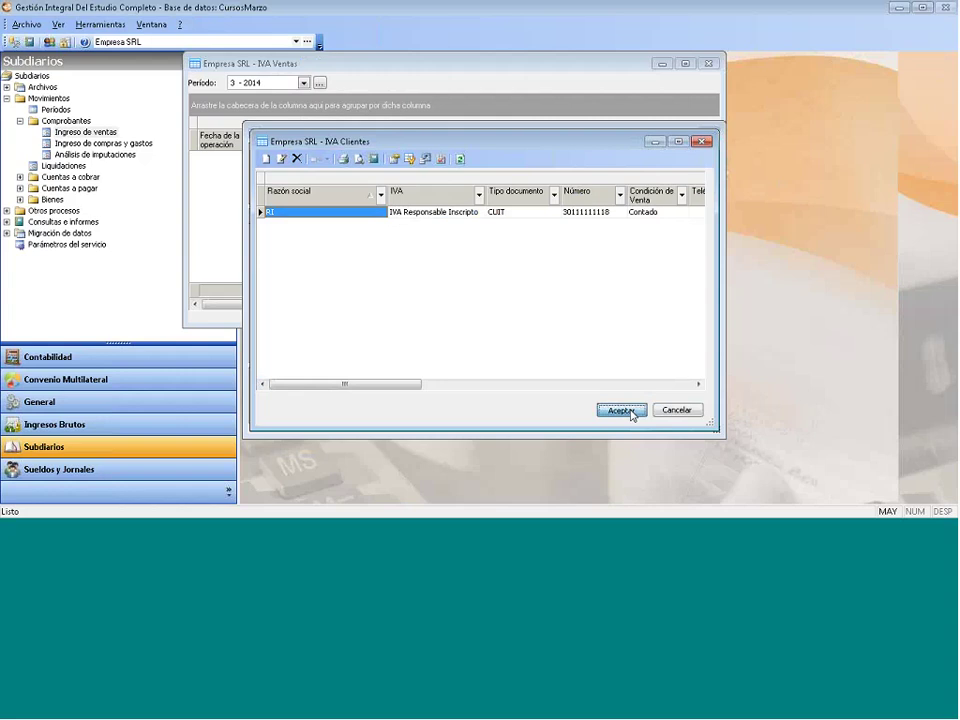
left_click(621, 410)
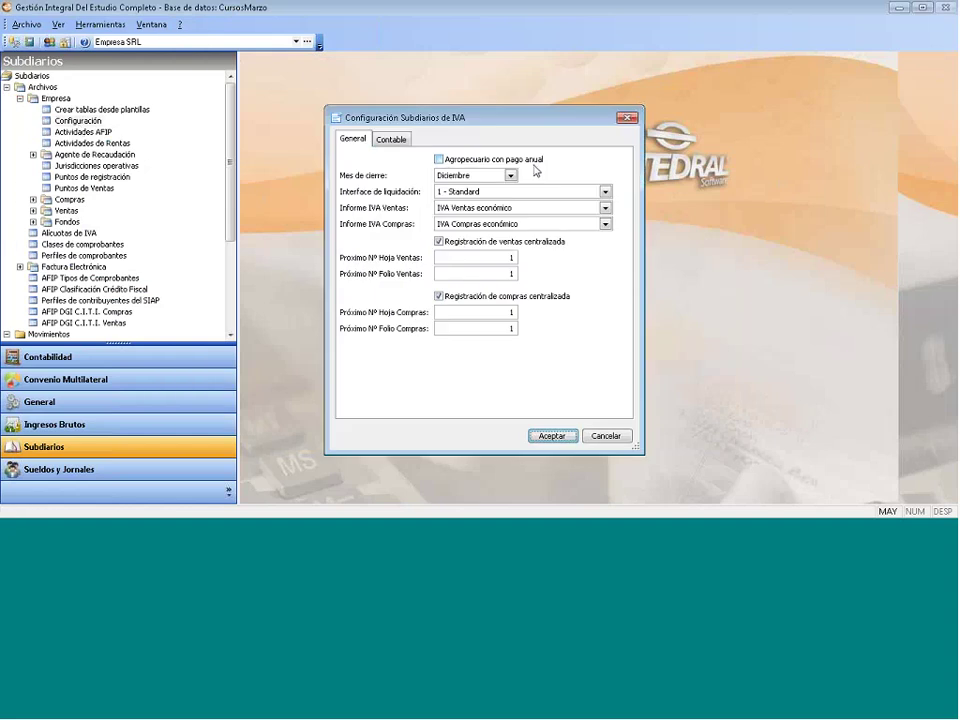
Examine the default accounts in the accounting settings of the IVA configuration, especially the one for credit sales.
left_click(391, 139)
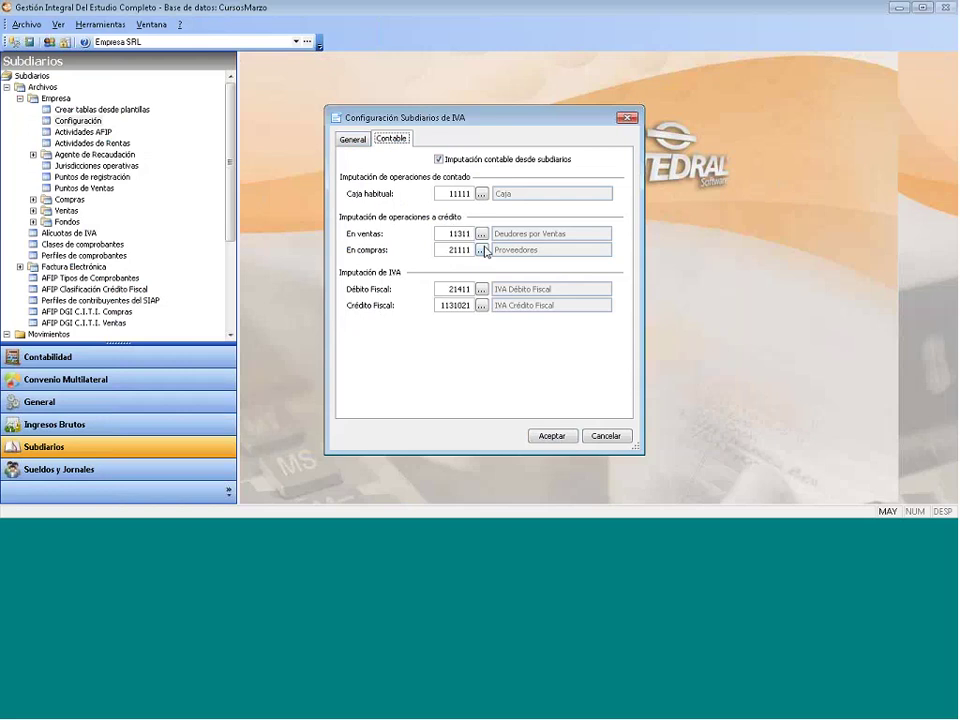
left_click(441, 234)
double_click(441, 234)
left_click(580, 241)
key("shift+Tab")
left_click(553, 436)
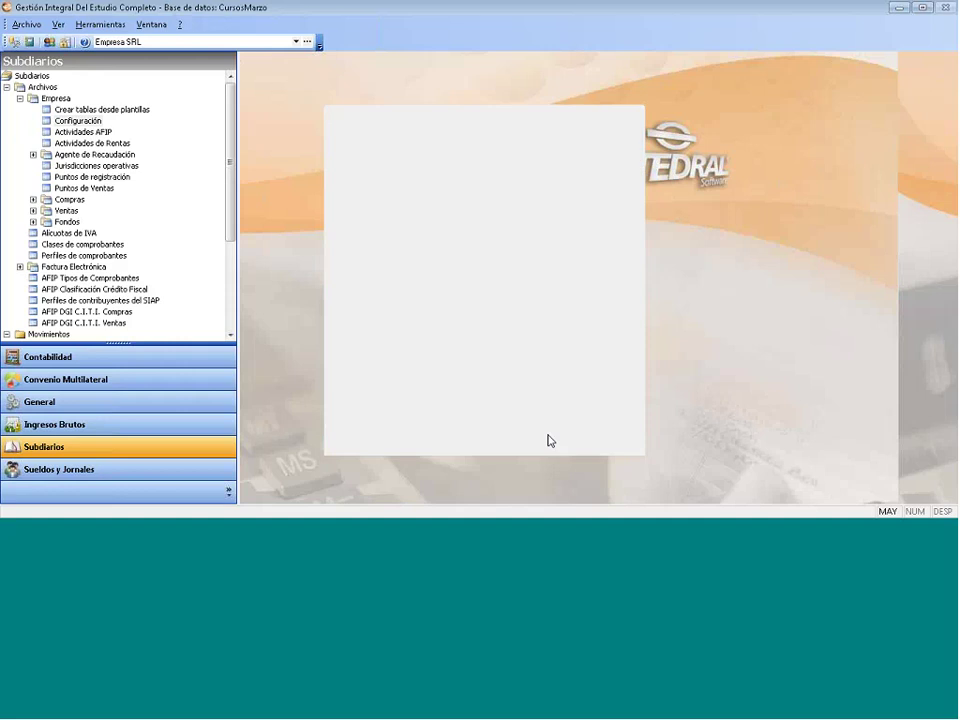
Open the record of client RI from the company's client list and examine its Cuenta contable field.
double_click(81, 255)
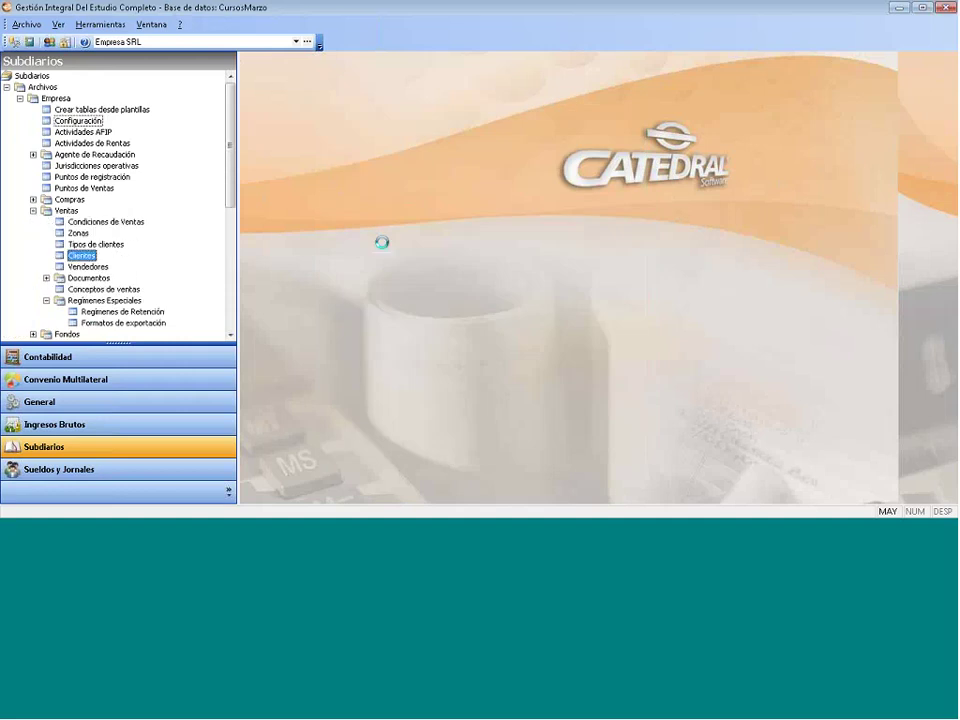
double_click(360, 231)
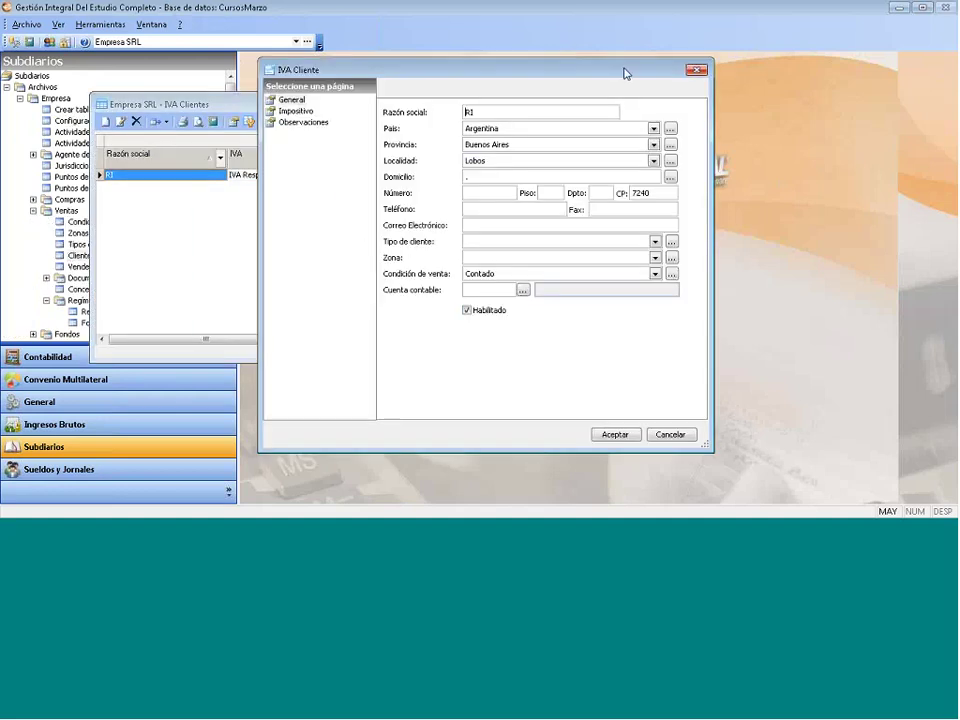
left_click_drag(623, 73, 551, 71)
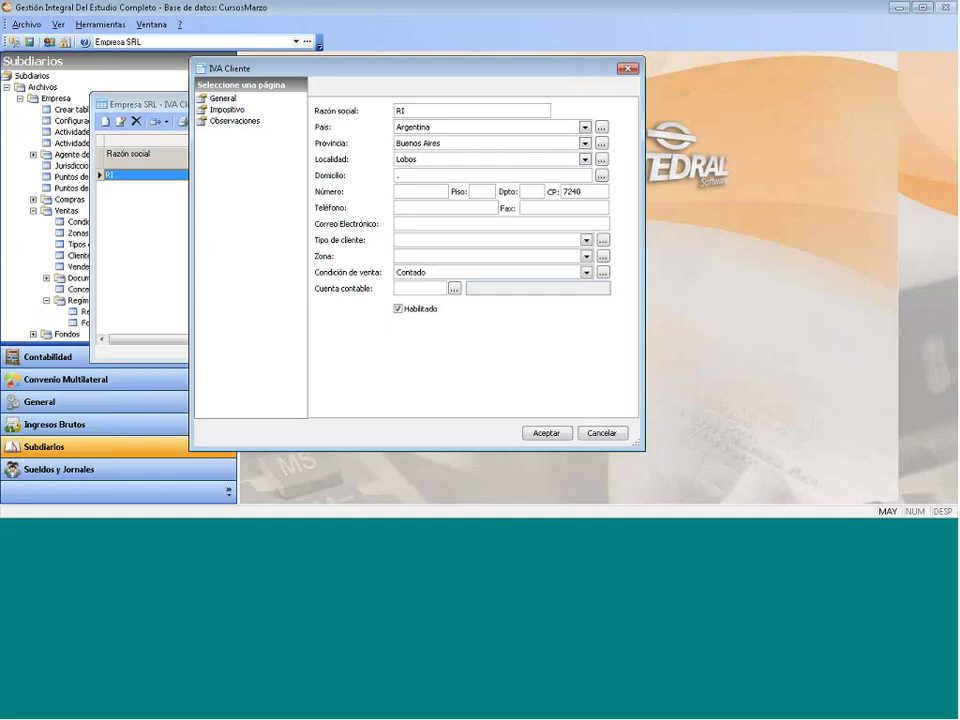
left_click(413, 288)
left_click(427, 288)
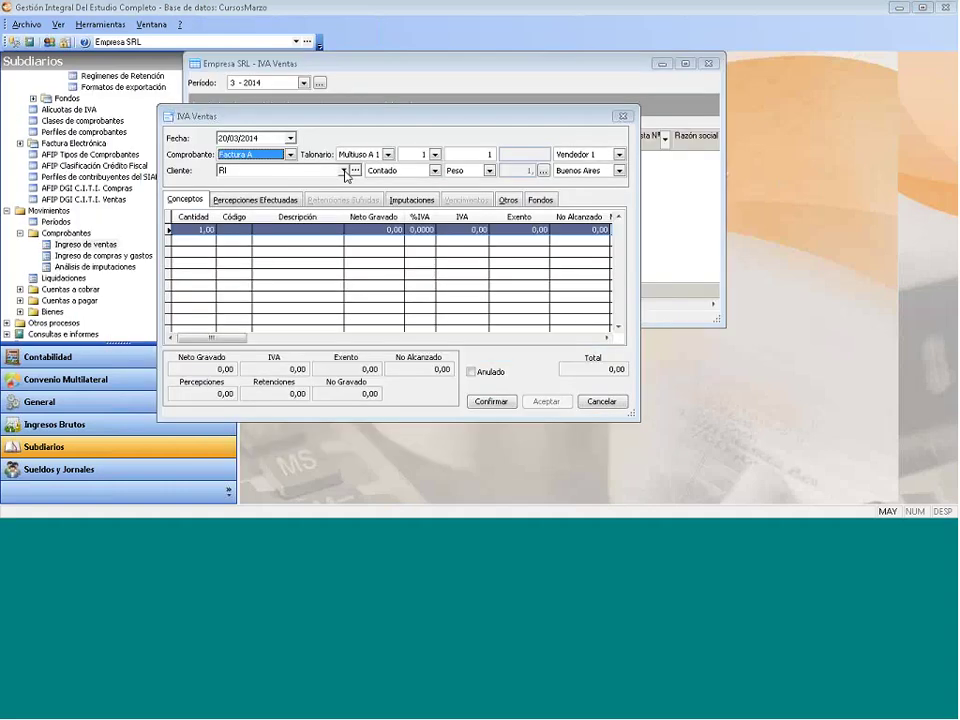
Look up the voucher's client by document number and by Razón Social, and choose RI.
left_click(344, 172)
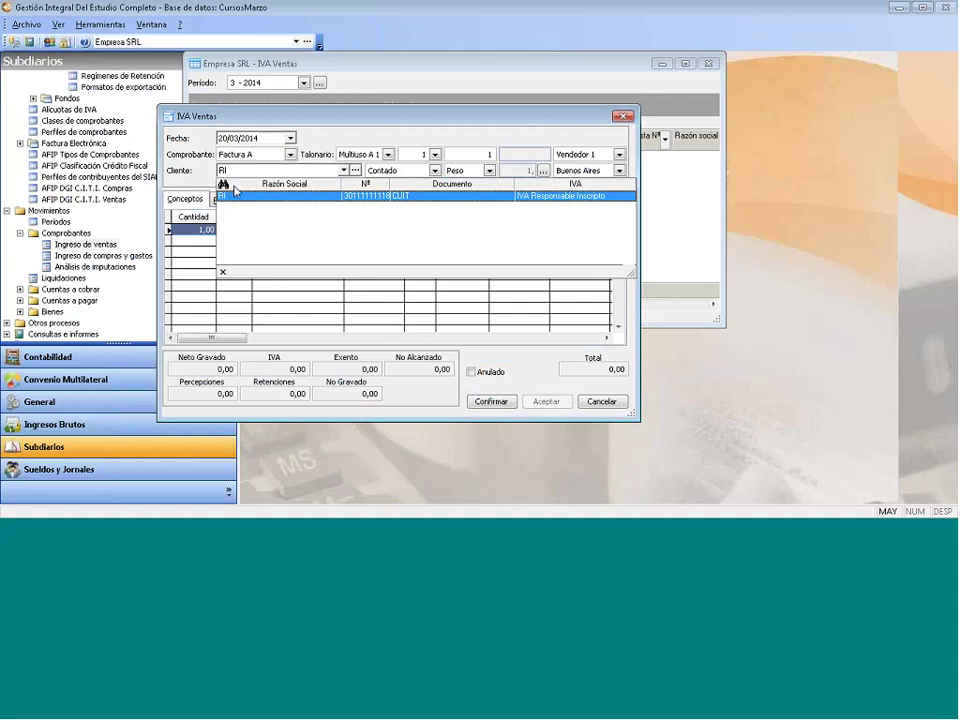
left_click(362, 184)
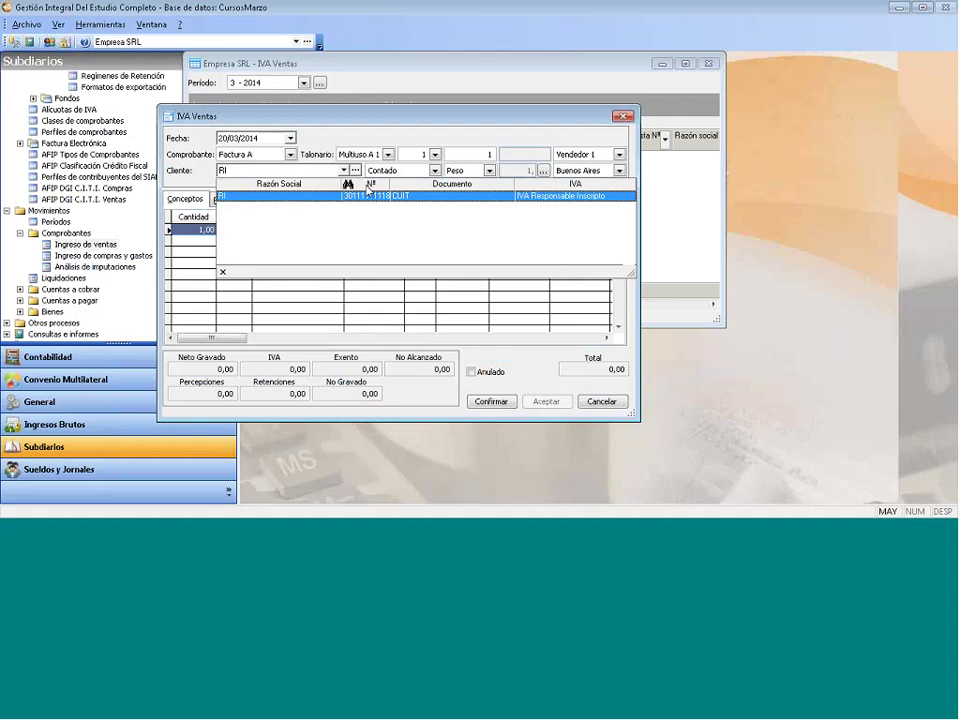
type("301")
left_click(279, 186)
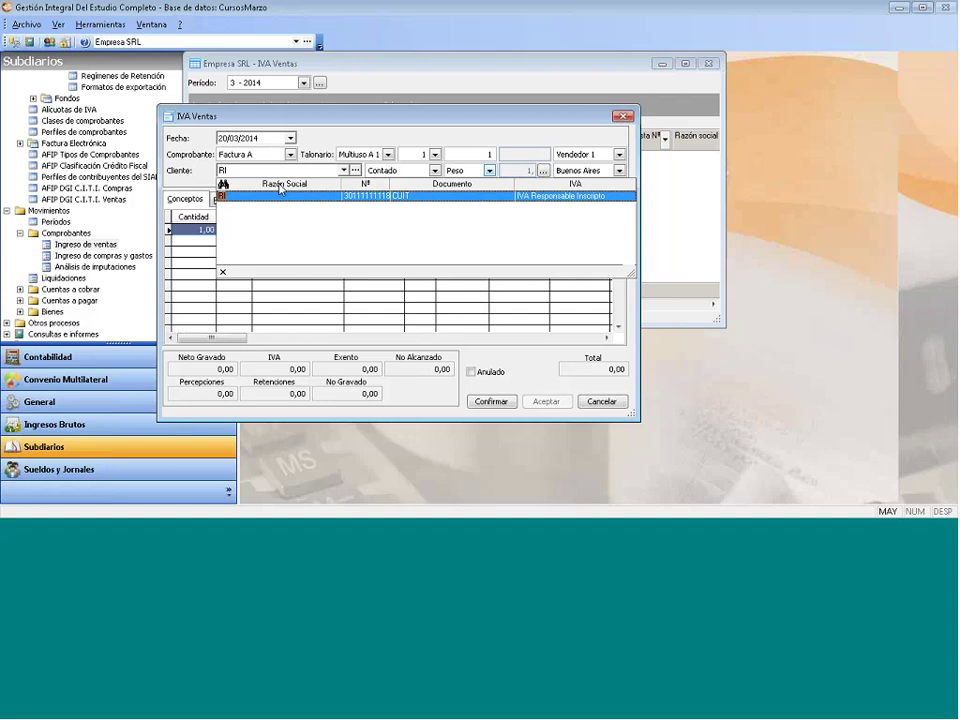
key("Return")
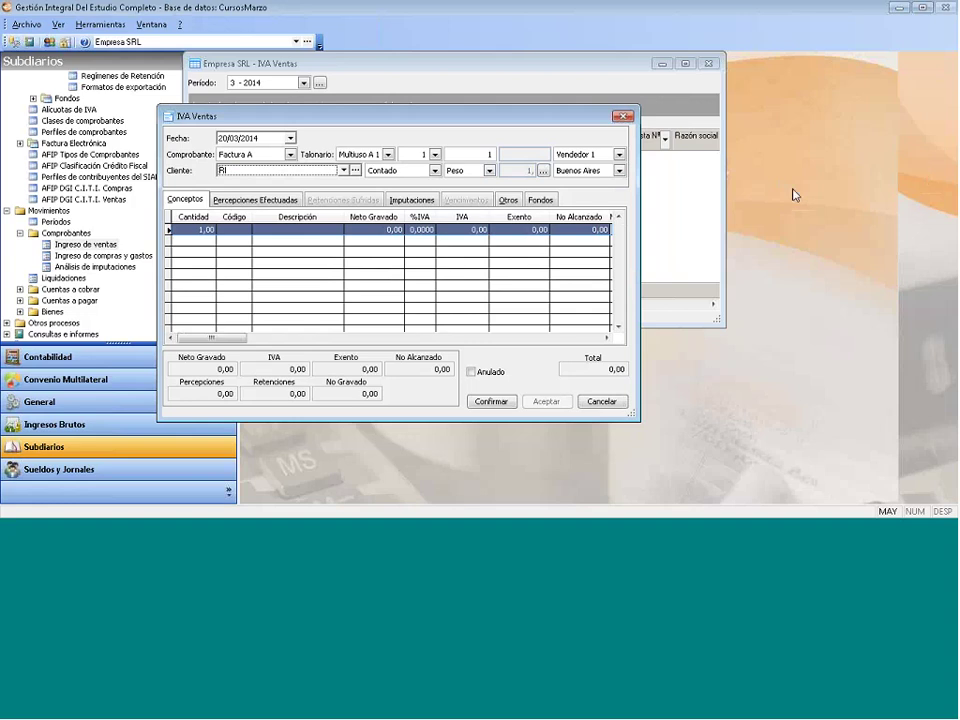
Review the voucher's sale condition and jurisdiction options, keeping Contado and Buenos Aires.
left_click(433, 171)
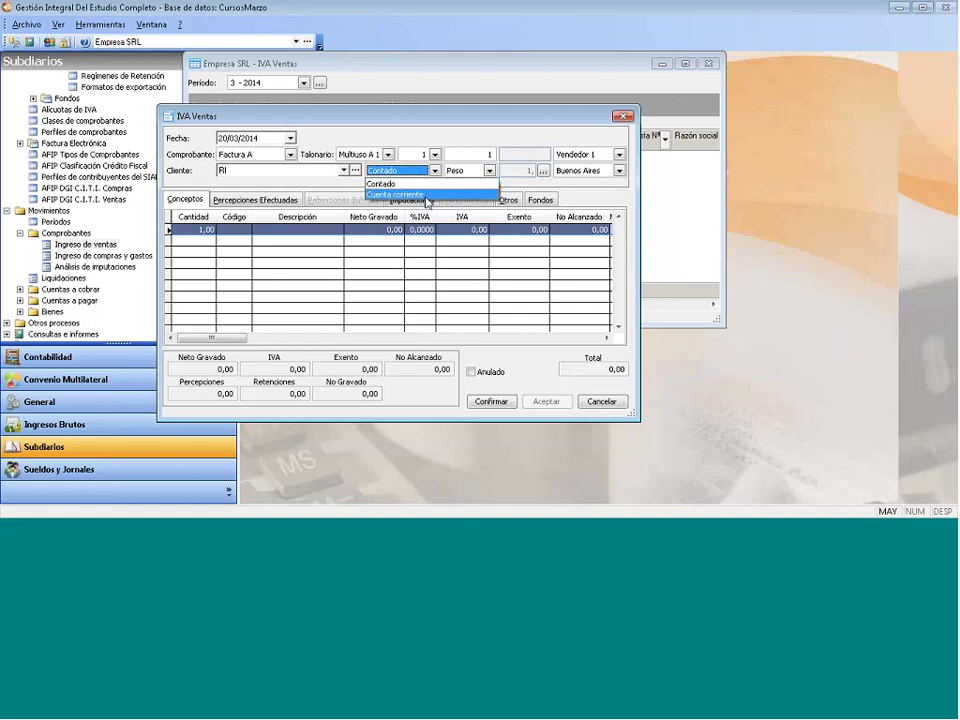
left_click(489, 183)
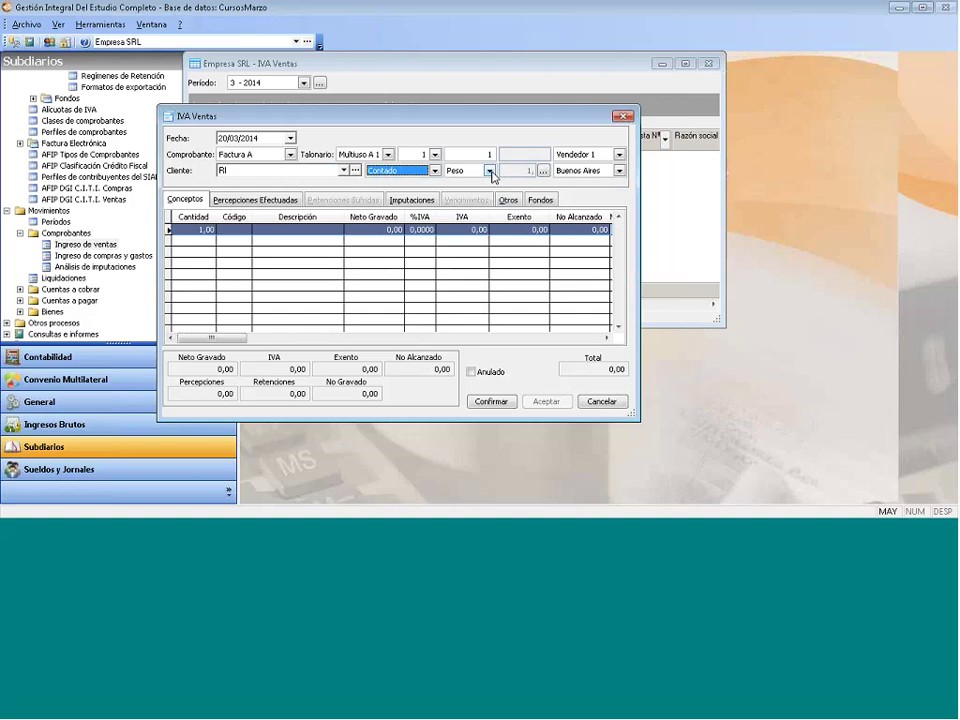
left_click(578, 170)
left_click(619, 170)
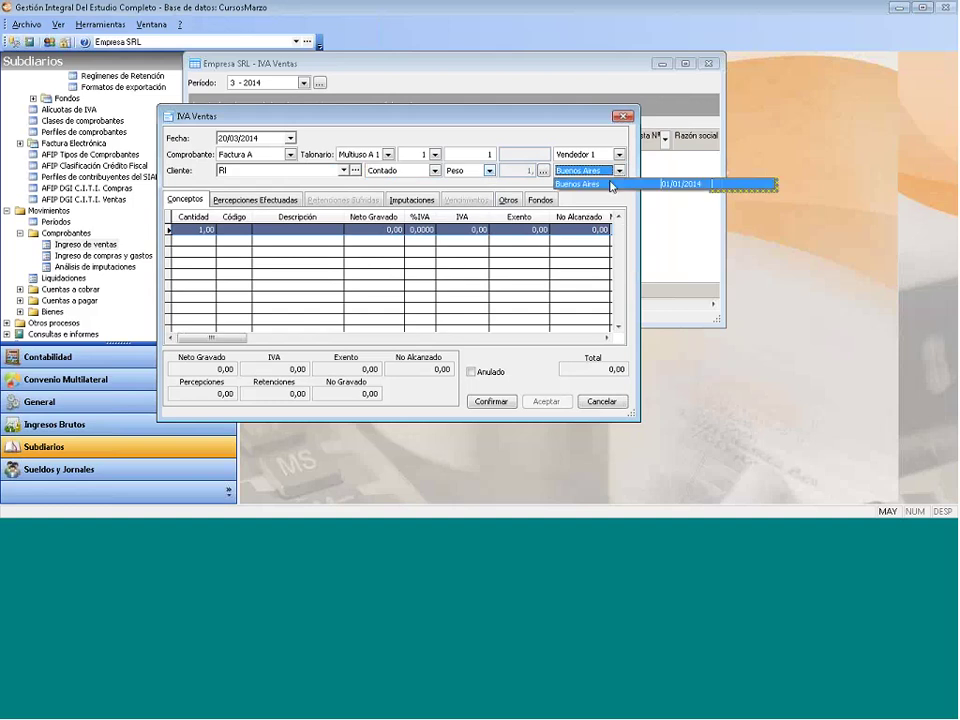
left_click(590, 184)
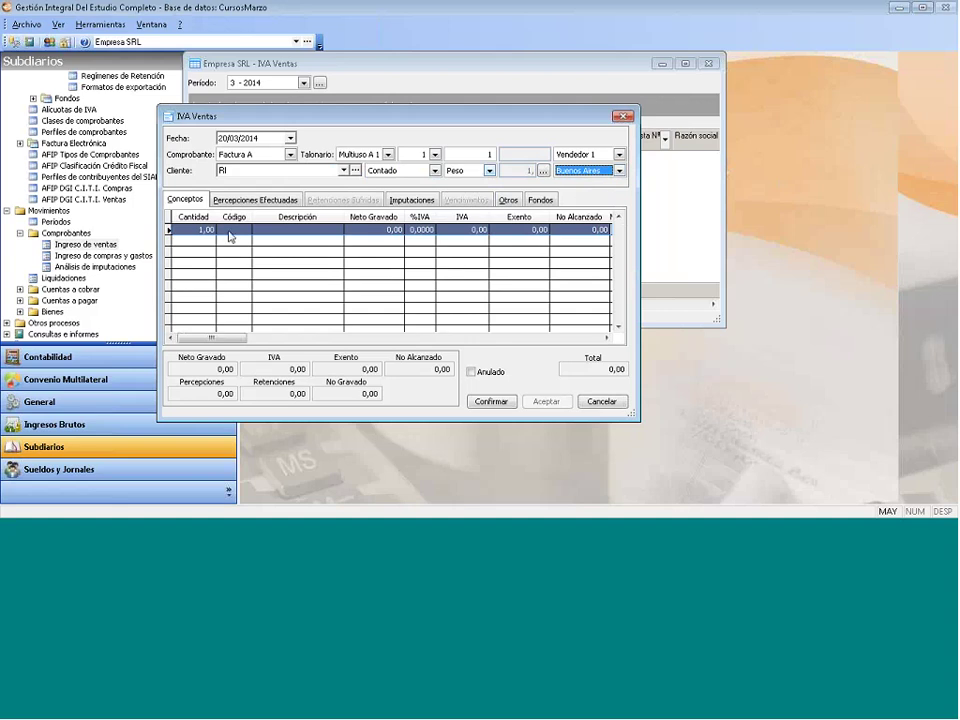
Add the Medicamentos concept to the voucher with quantity 1,00 and an exempt amount of 200.
key("Tab")
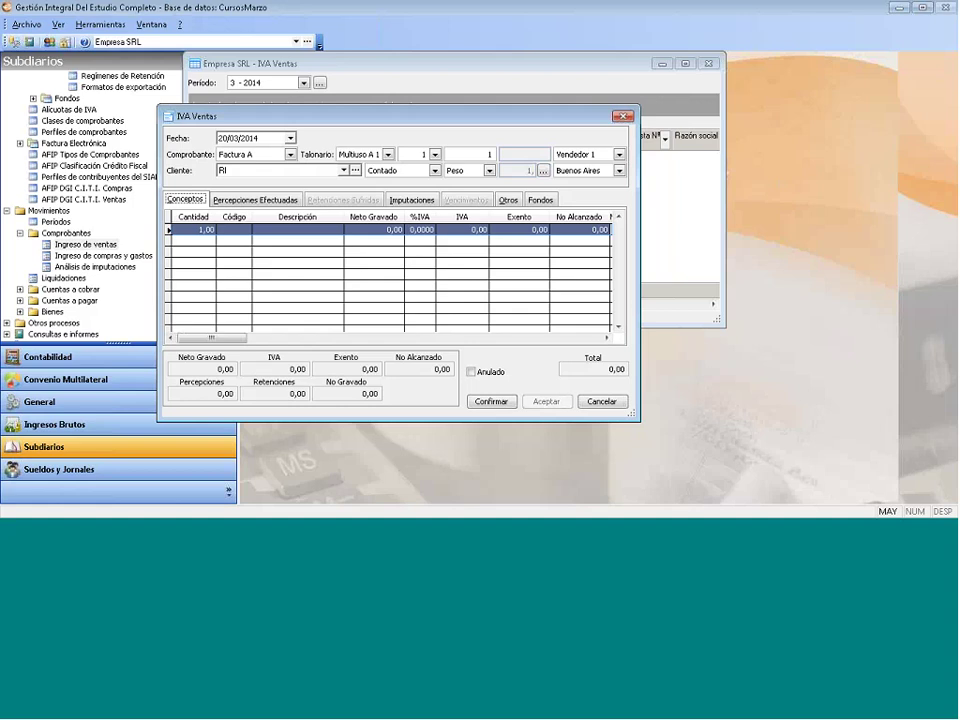
key("Tab")
key("Return")
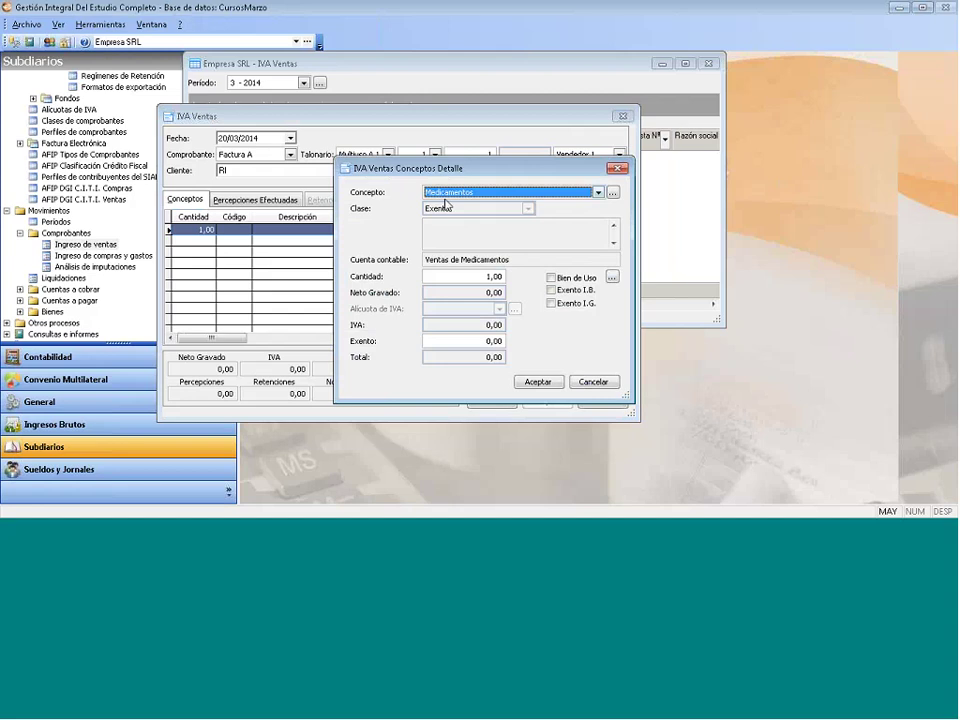
left_click(597, 192)
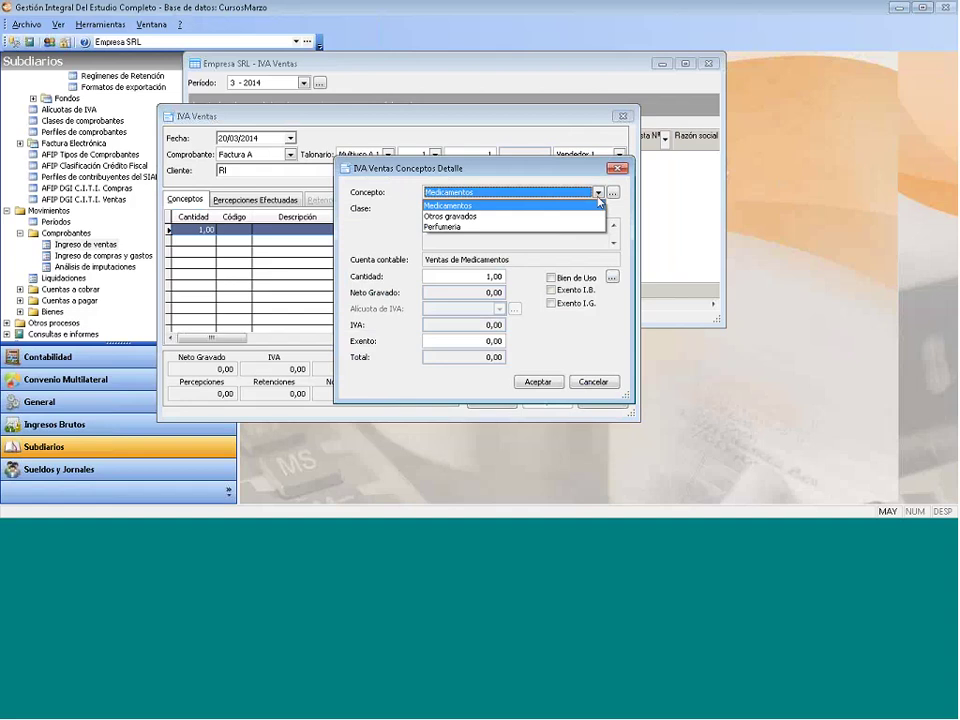
left_click(480, 217)
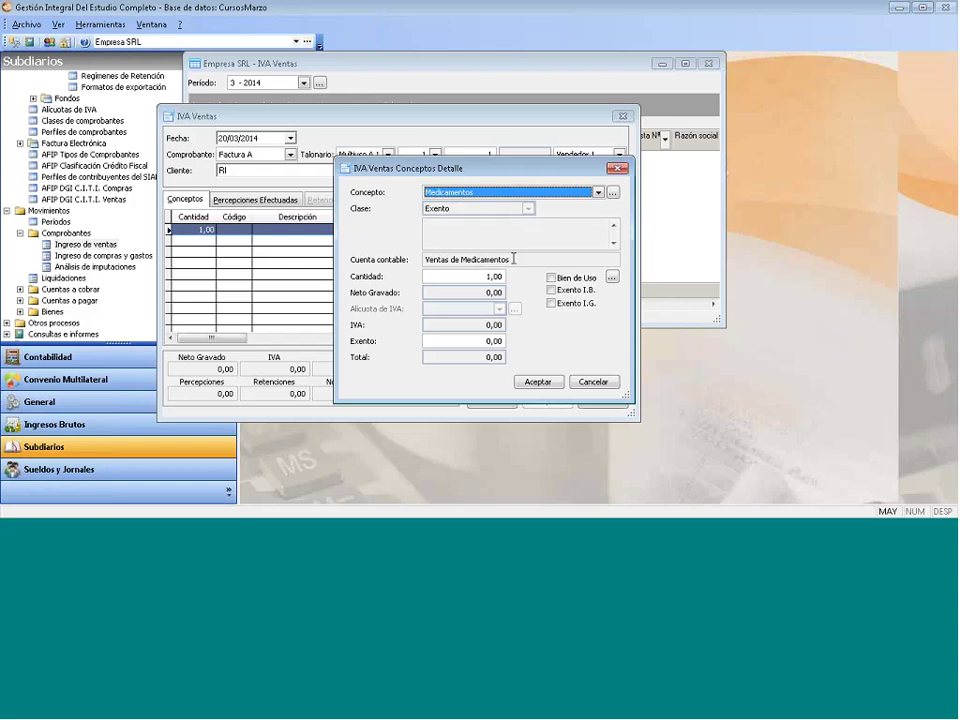
key("Tab")
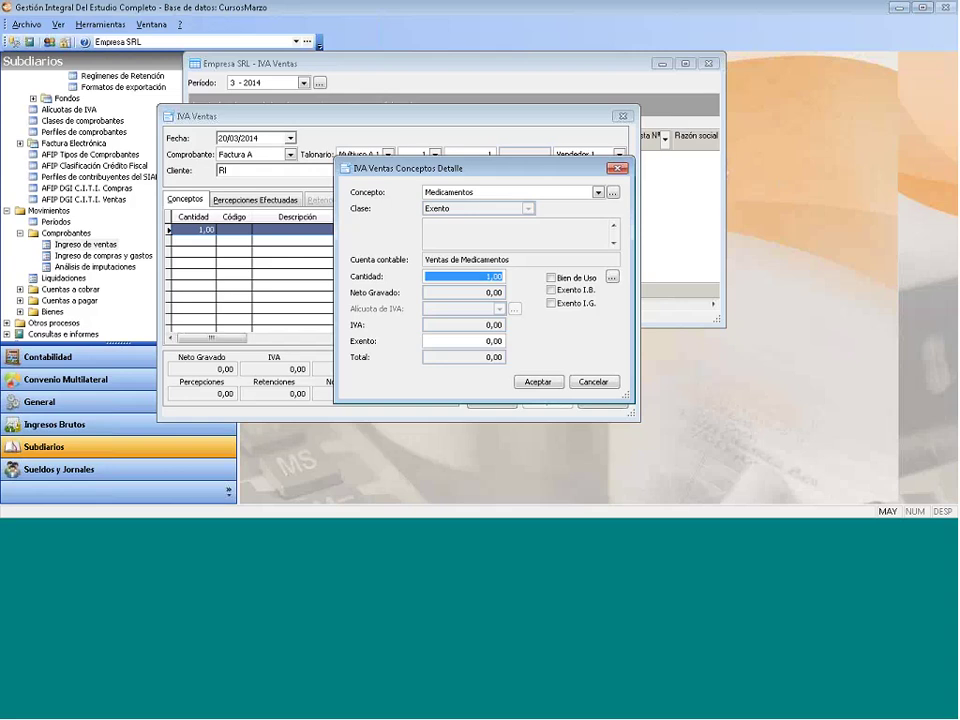
key("Tab")
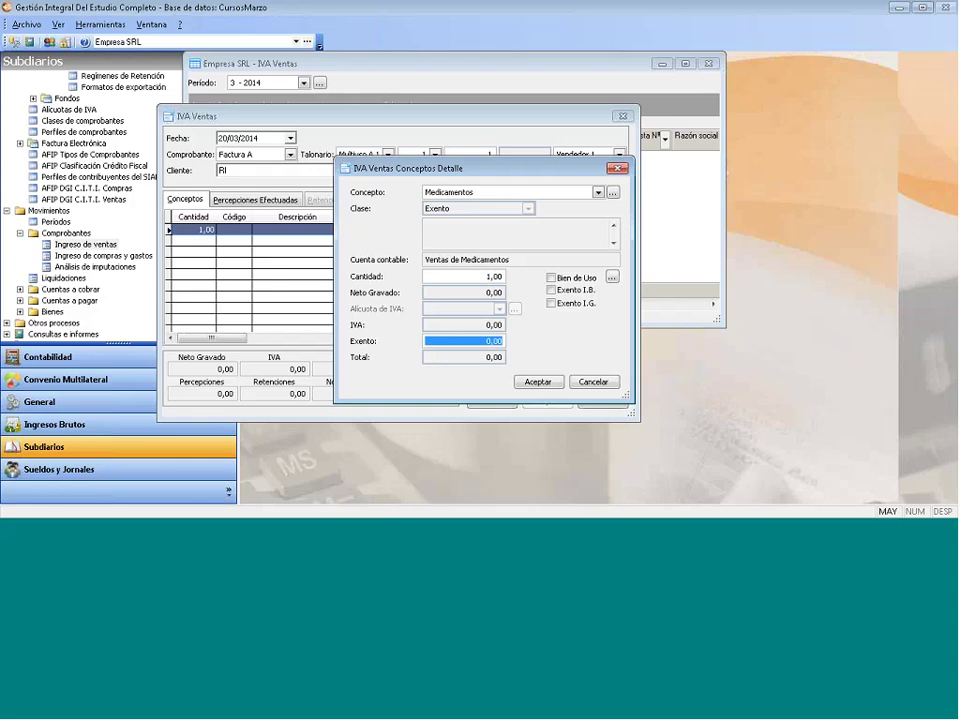
type("200")
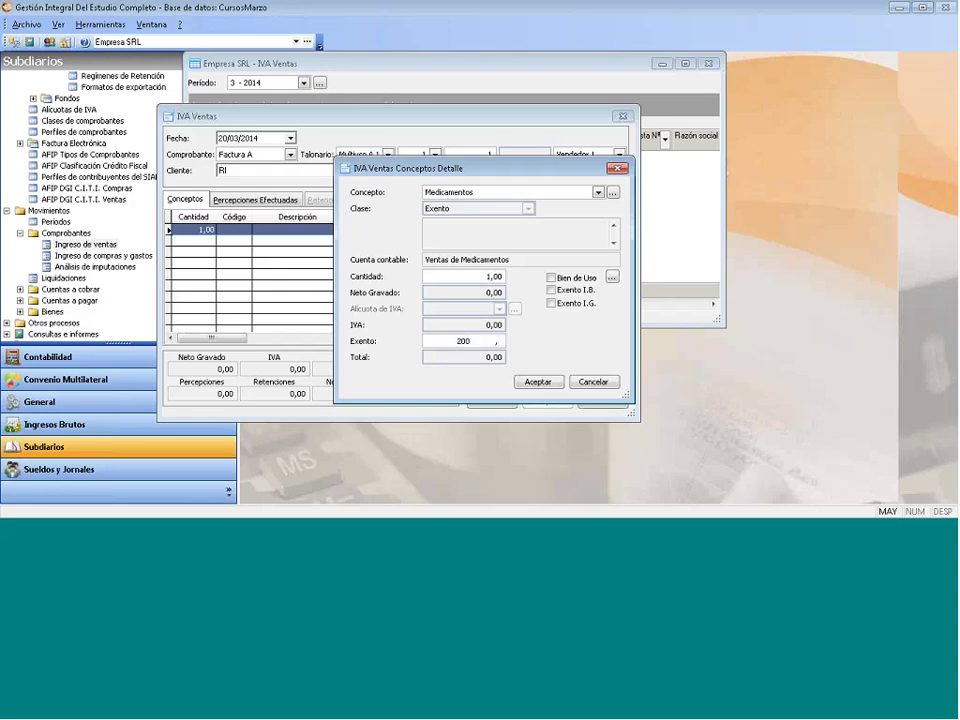
key("Tab")
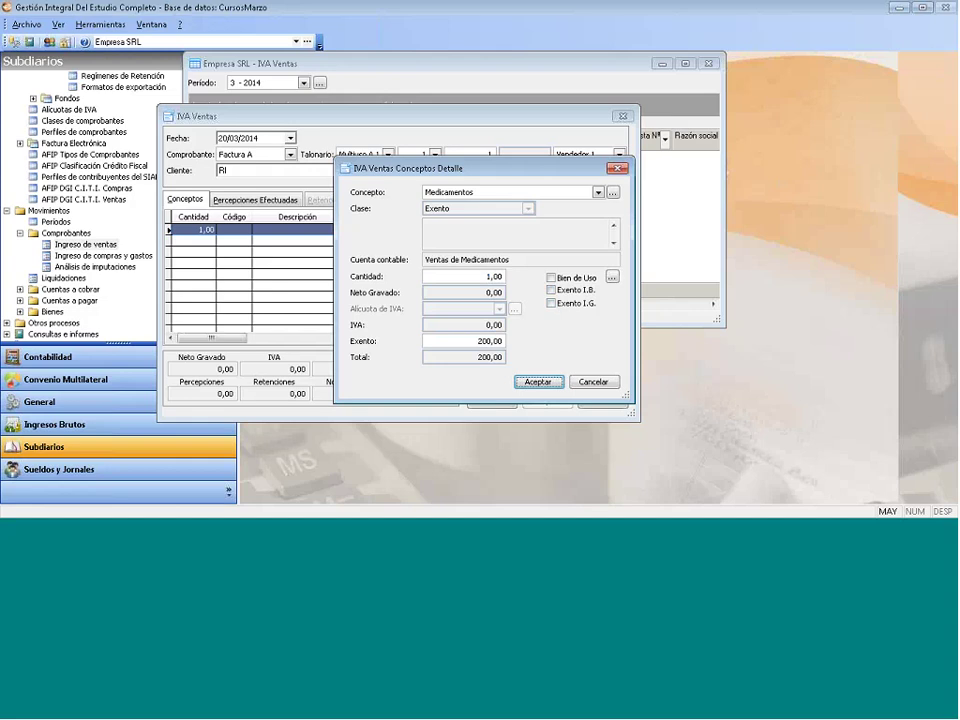
left_click(537, 385)
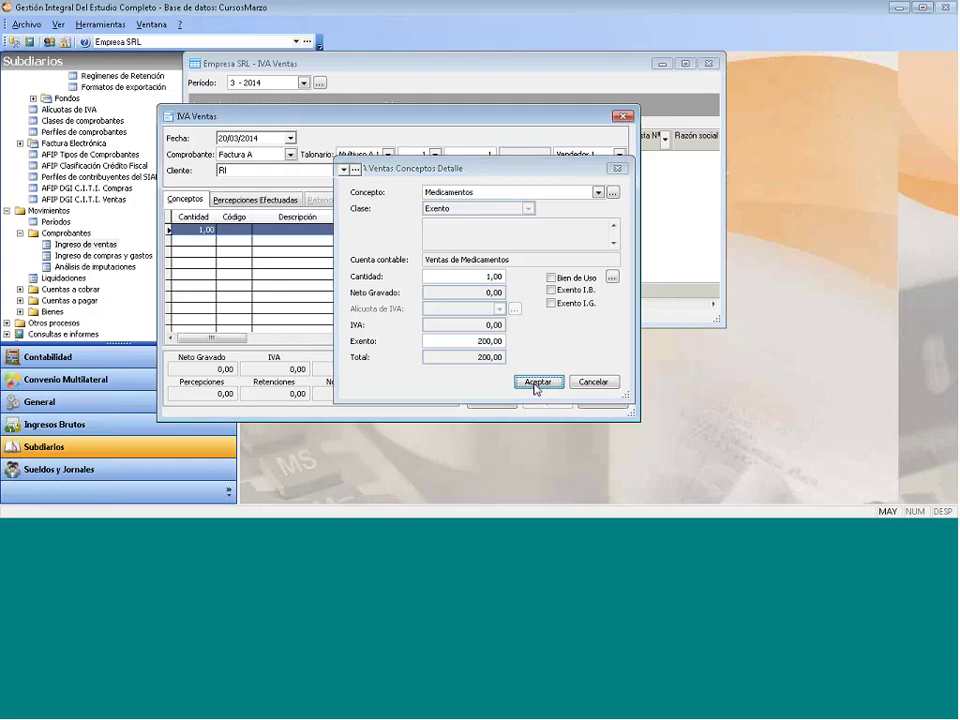
Add the Perfumeria concept to the voucher with quantity 1,00 and a net taxed amount of 300, checking its accounting account.
key("Down")
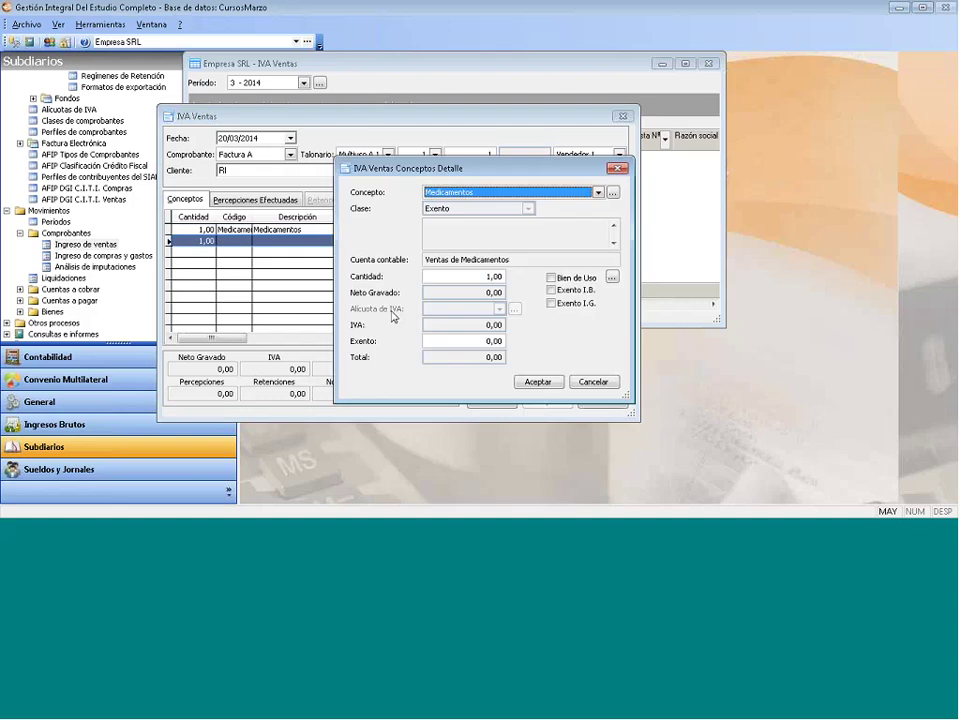
key("Down")
key("Down")
key("Down")
key("Down")
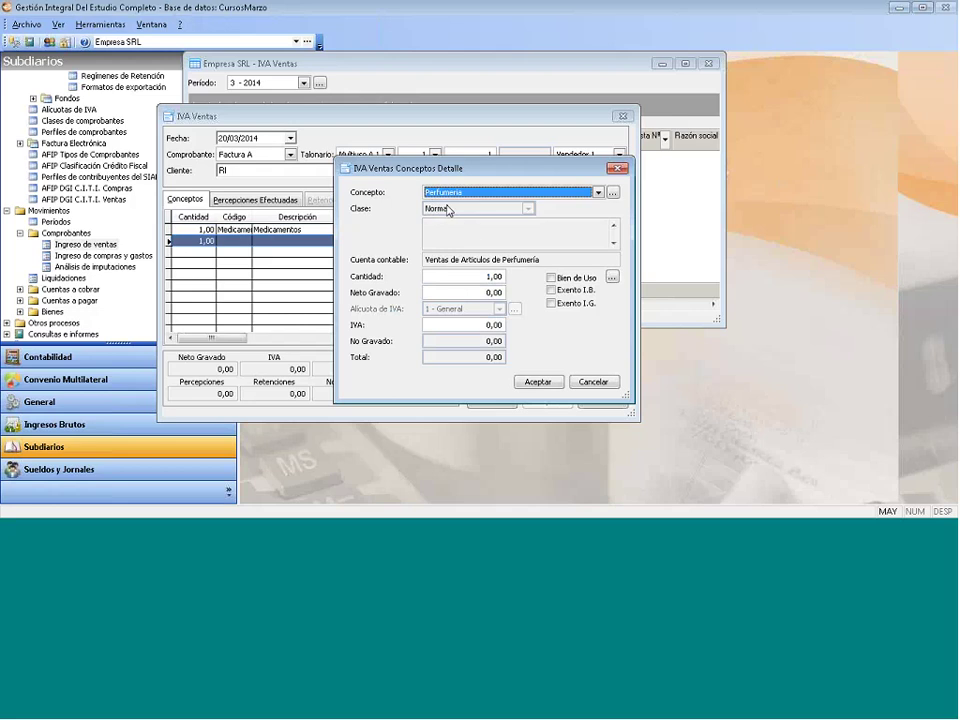
left_click(567, 258)
left_click_drag(567, 258, 386, 268)
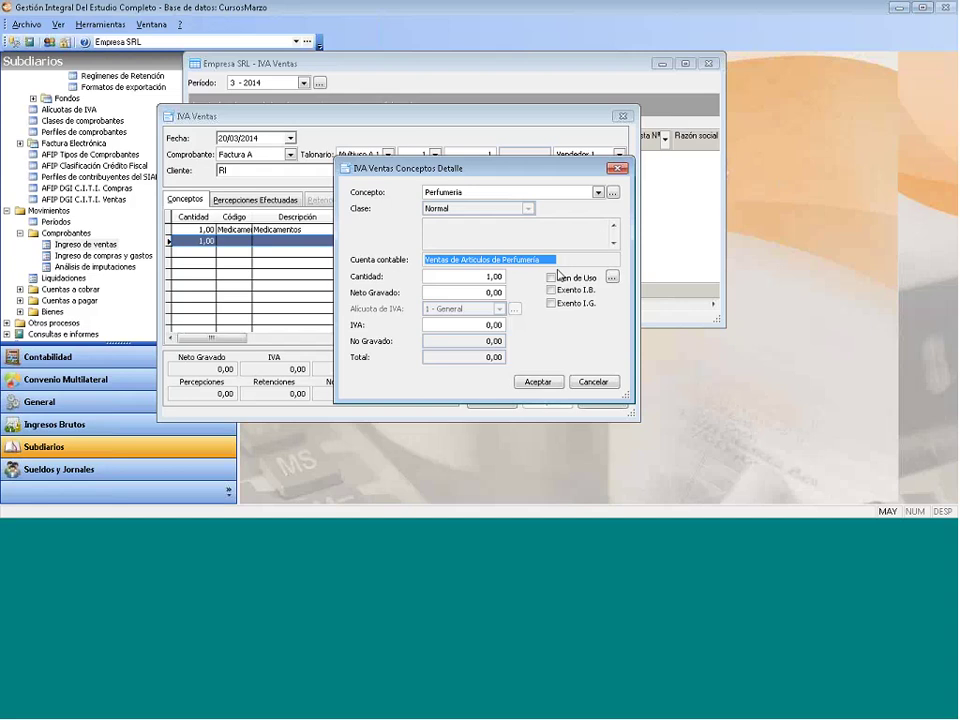
left_click_drag(553, 258, 358, 260)
key("Tab")
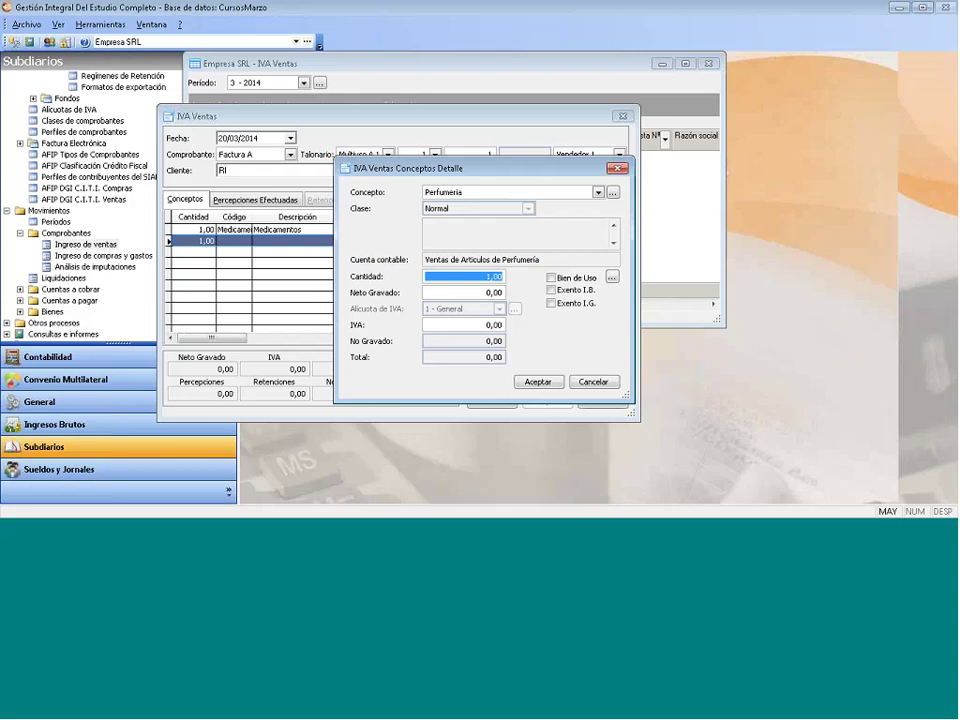
key("Tab")
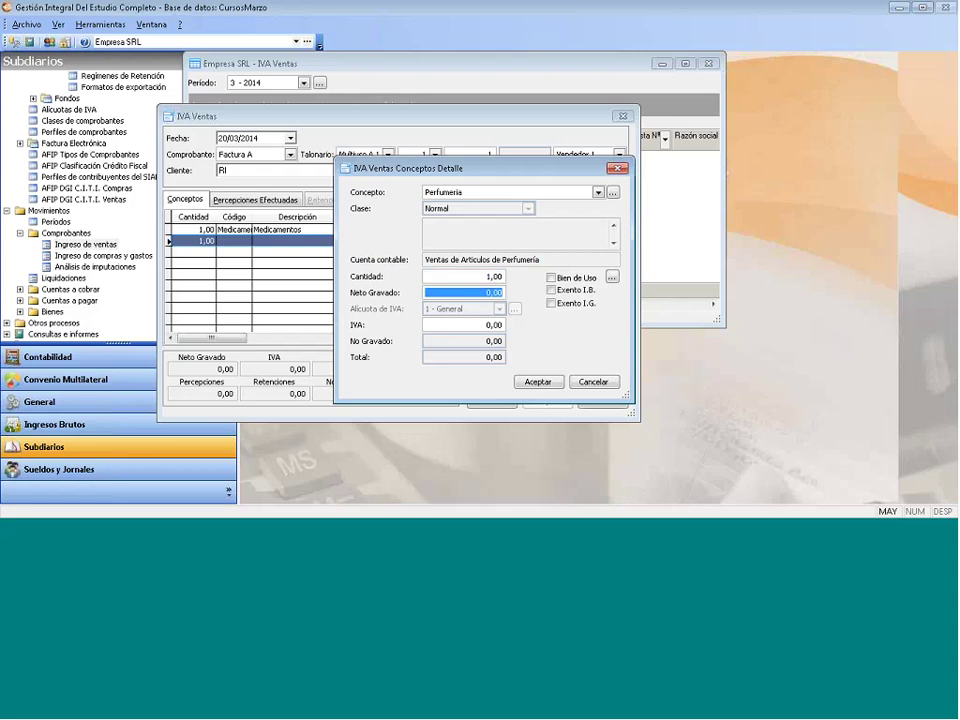
type("300 ,")
key("Tab")
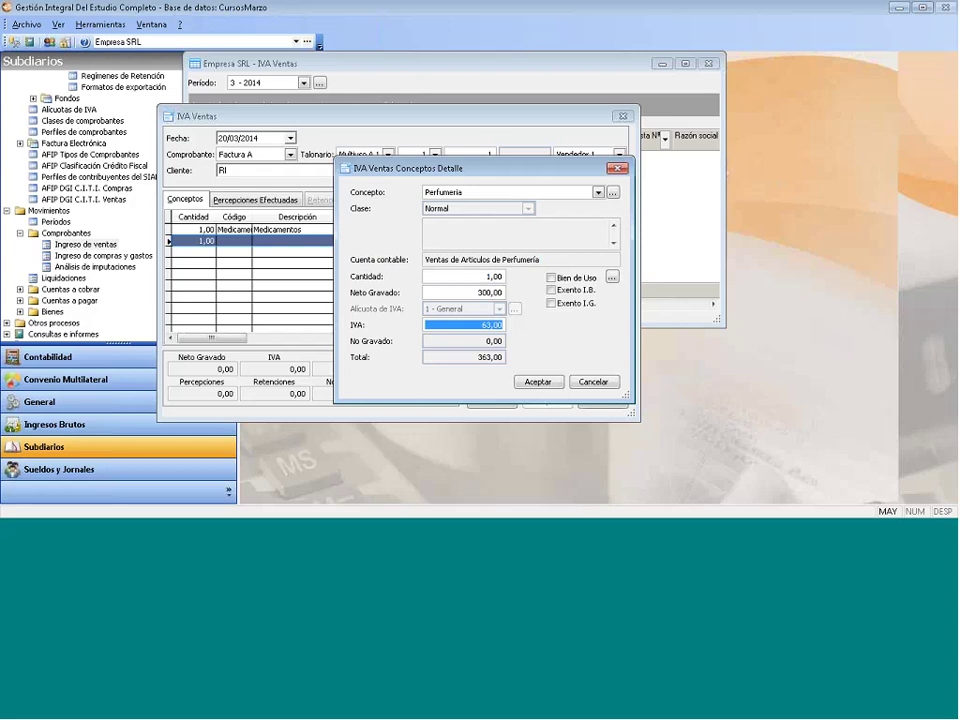
left_click(537, 384)
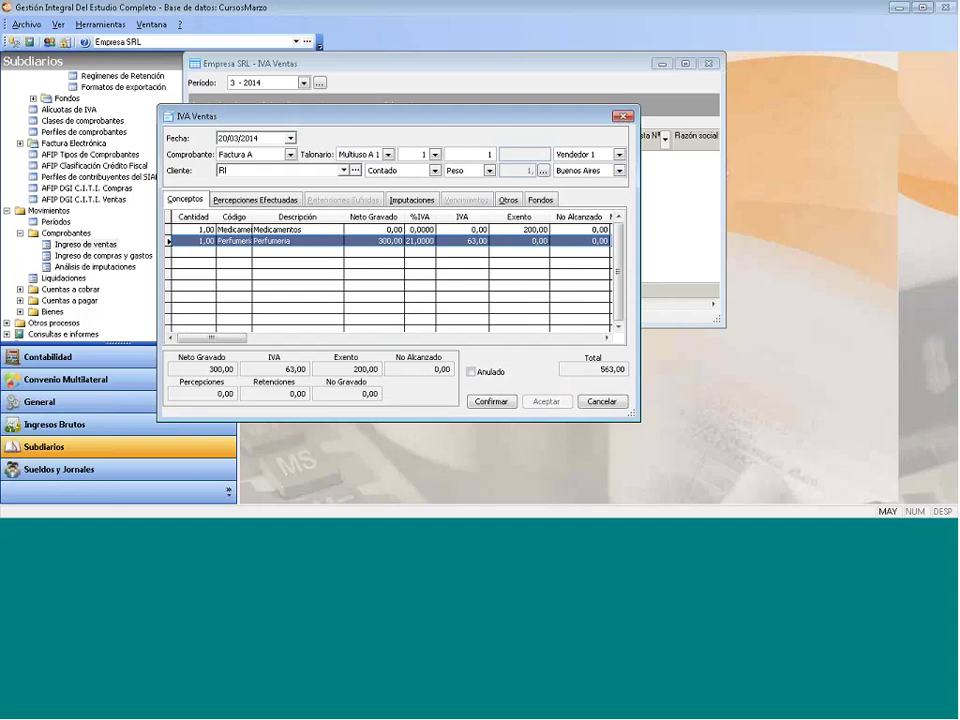
Examine the voucher's Percepciones Efectuadas, its Imputaciones and its sale condition.
left_click(251, 201)
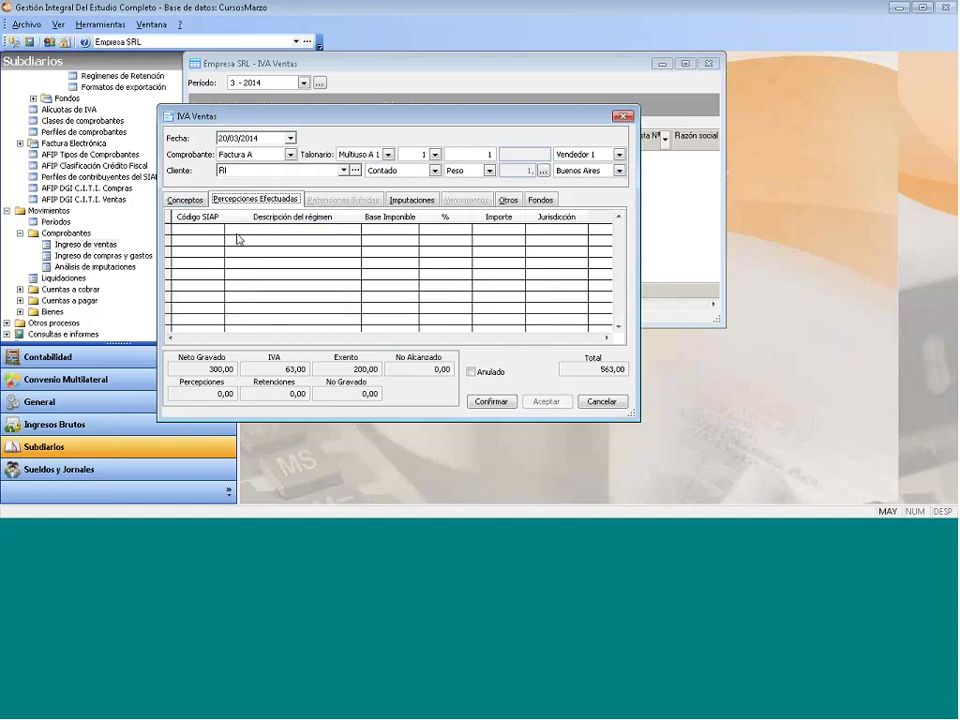
left_click(419, 203)
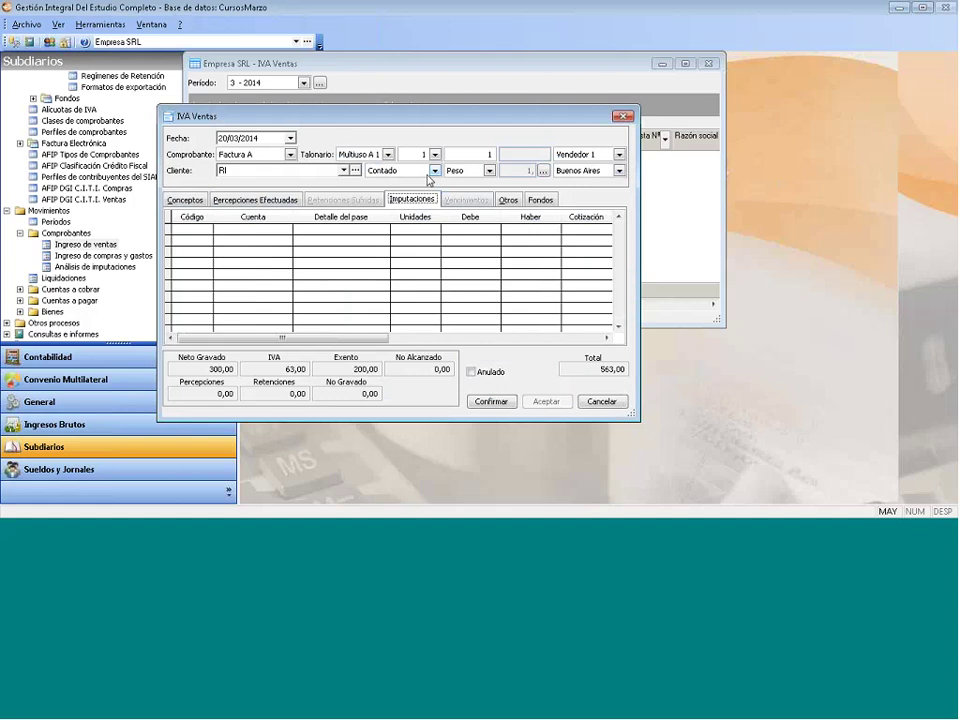
left_click(371, 172)
Open the details of the Medicamentos and Perfumeria concepts to examine their Cuenta contable, leaving both without changes.
left_click(185, 199)
left_click(237, 230)
right_click(237, 232)
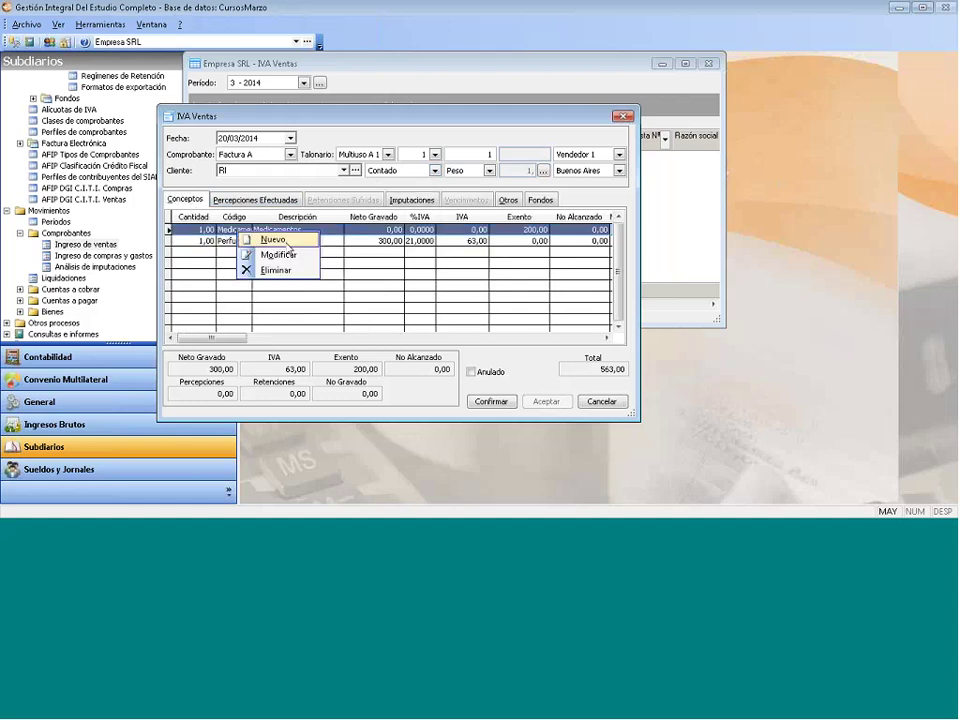
left_click(281, 253)
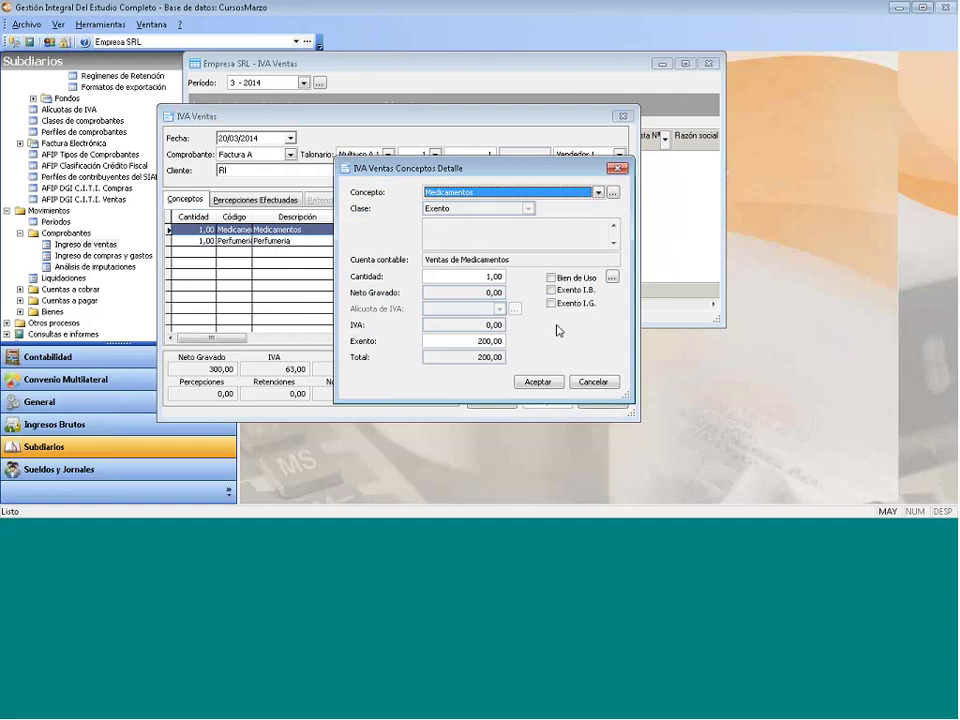
left_click(513, 260)
left_click_drag(513, 260, 420, 262)
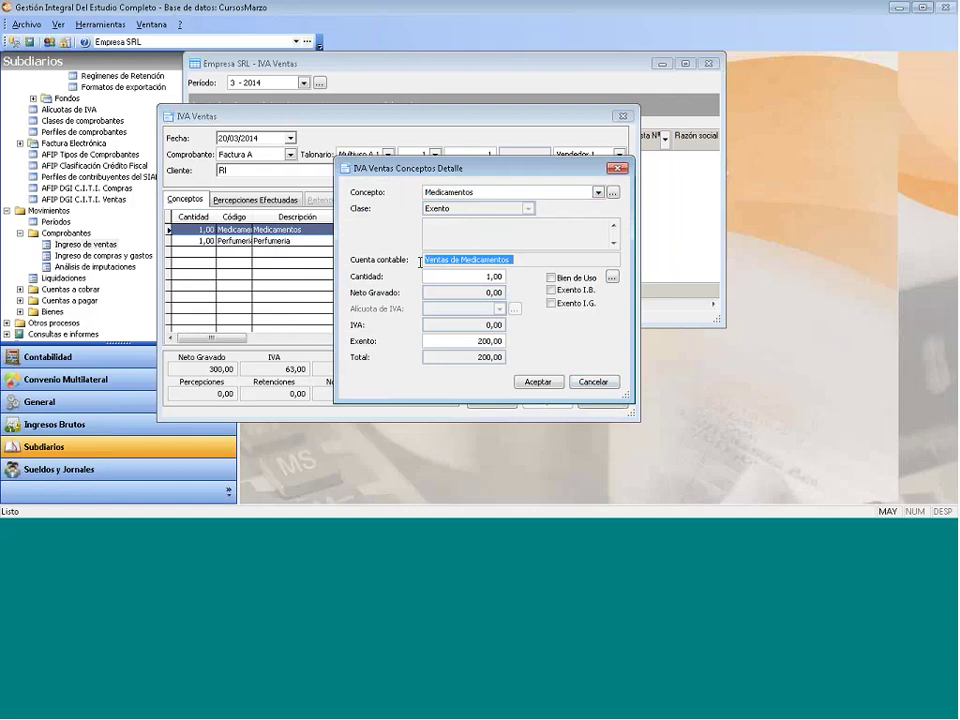
left_click(590, 382)
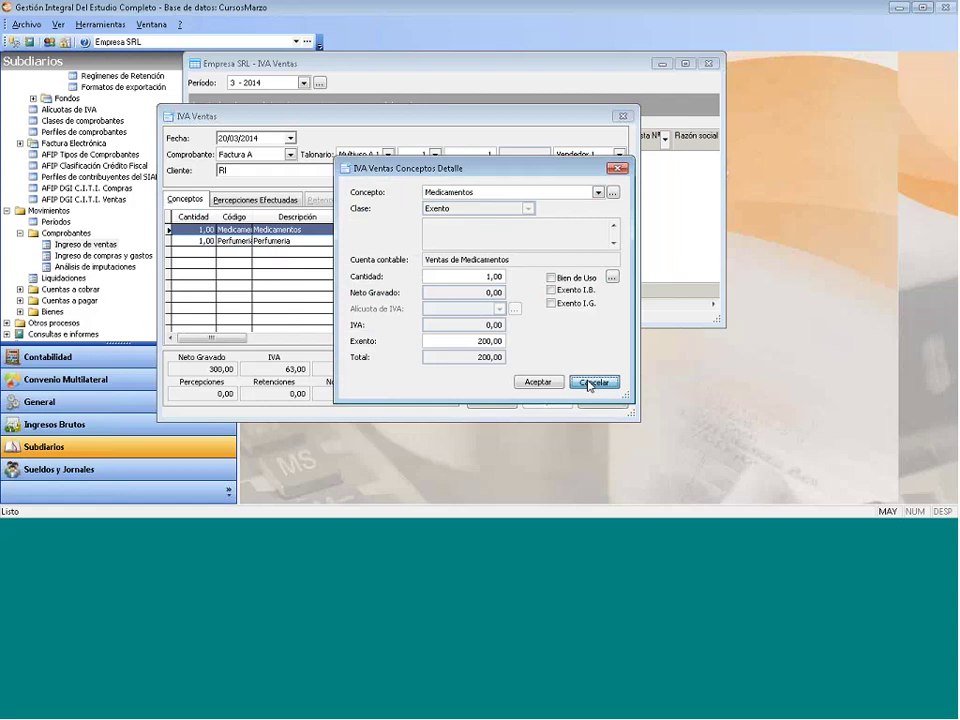
left_click(590, 382)
double_click(497, 241)
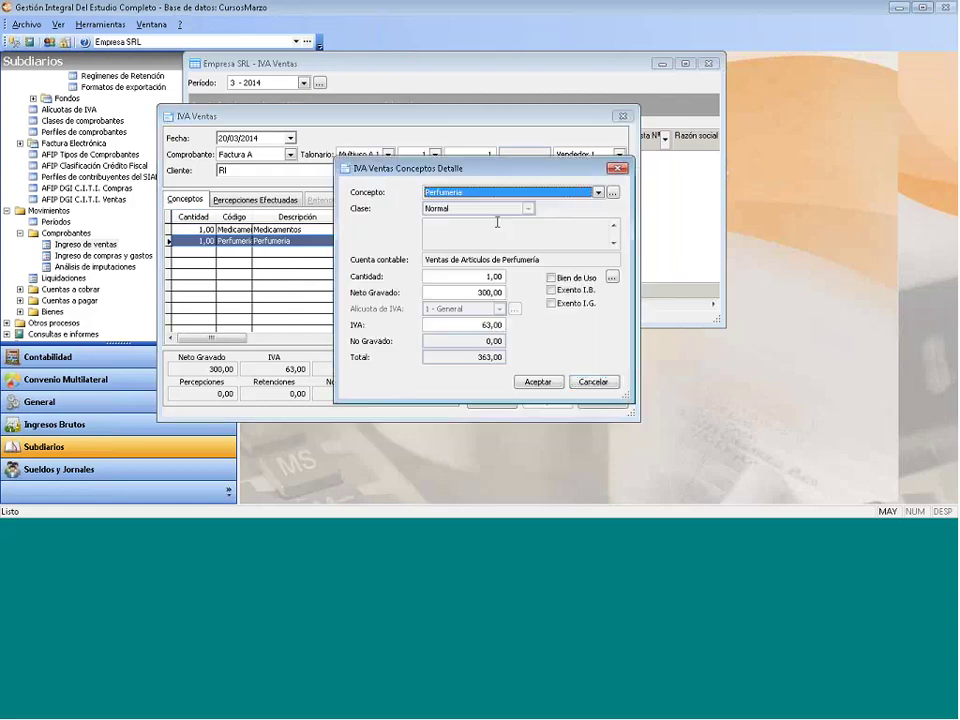
left_click(593, 382)
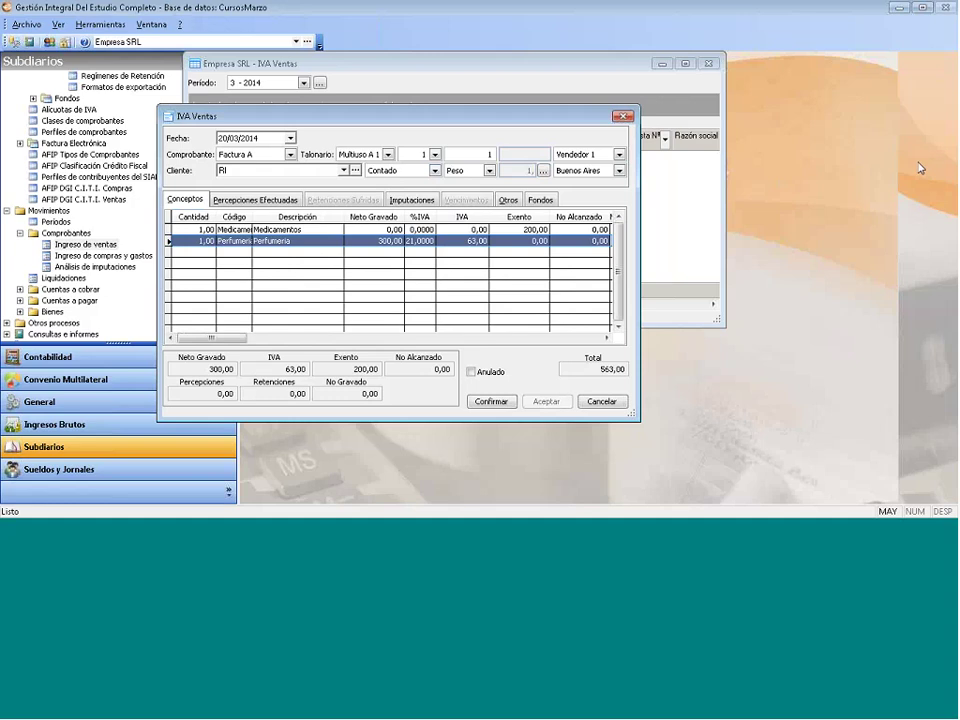
Try to confirm the voucher so that its accounting entries are generated.
left_click(412, 199)
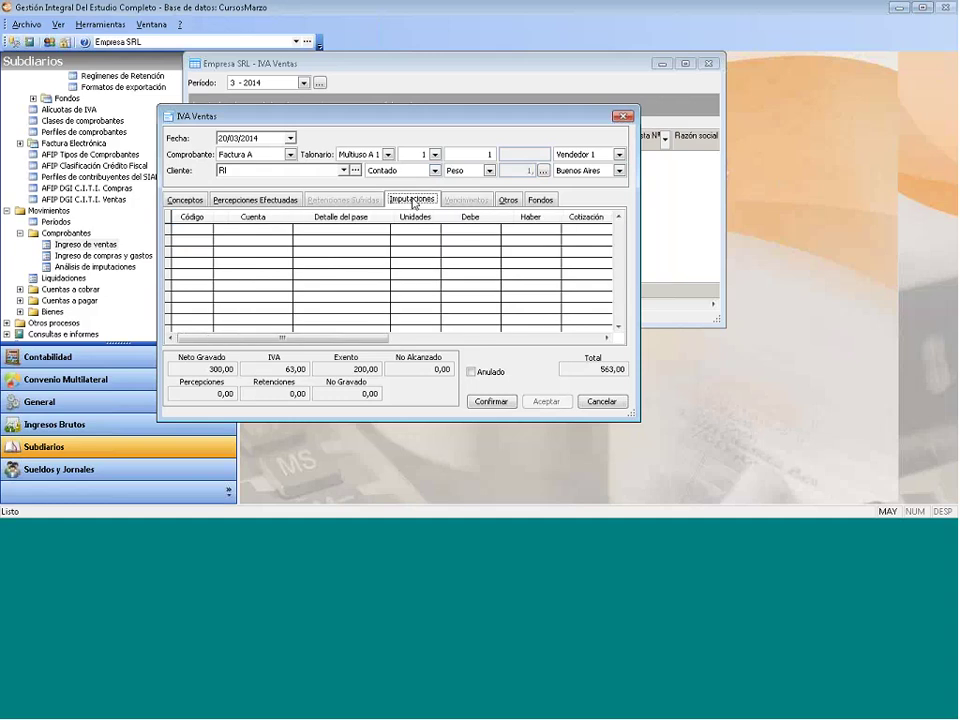
left_click(489, 401)
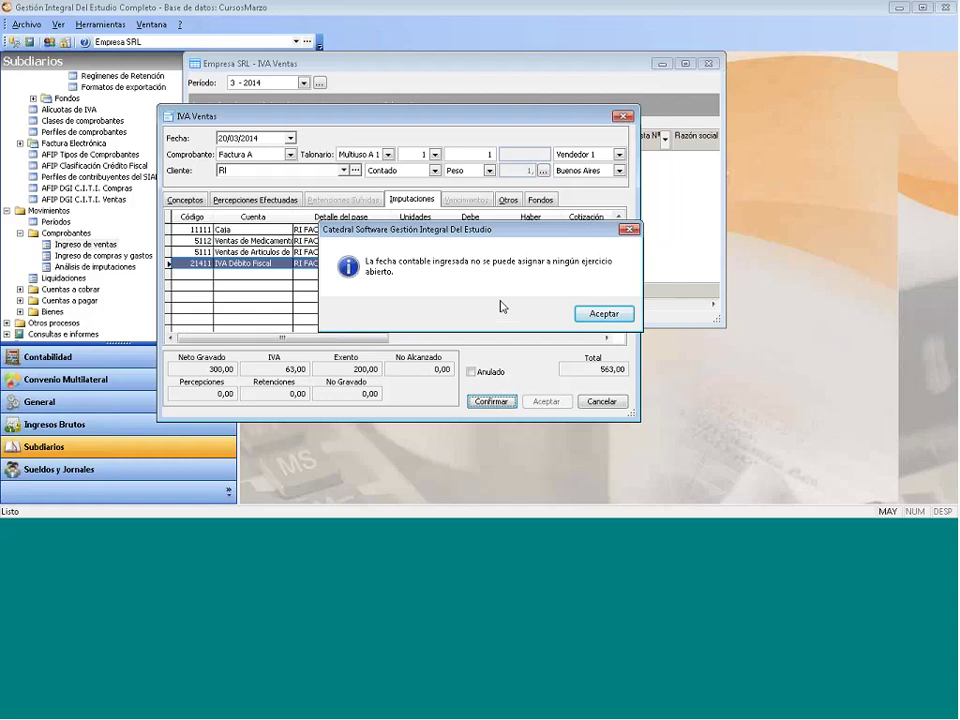
left_click(599, 318)
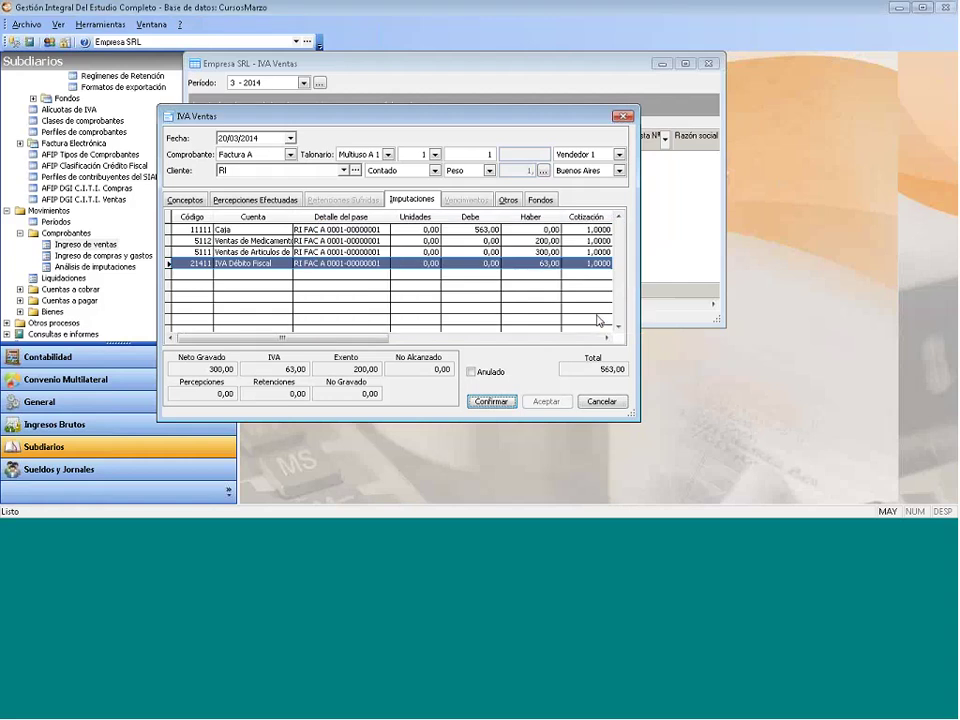
Examine the voucher's accounting entries and Fecha Contable, and discard the voucher and close the sales list.
left_click(266, 231)
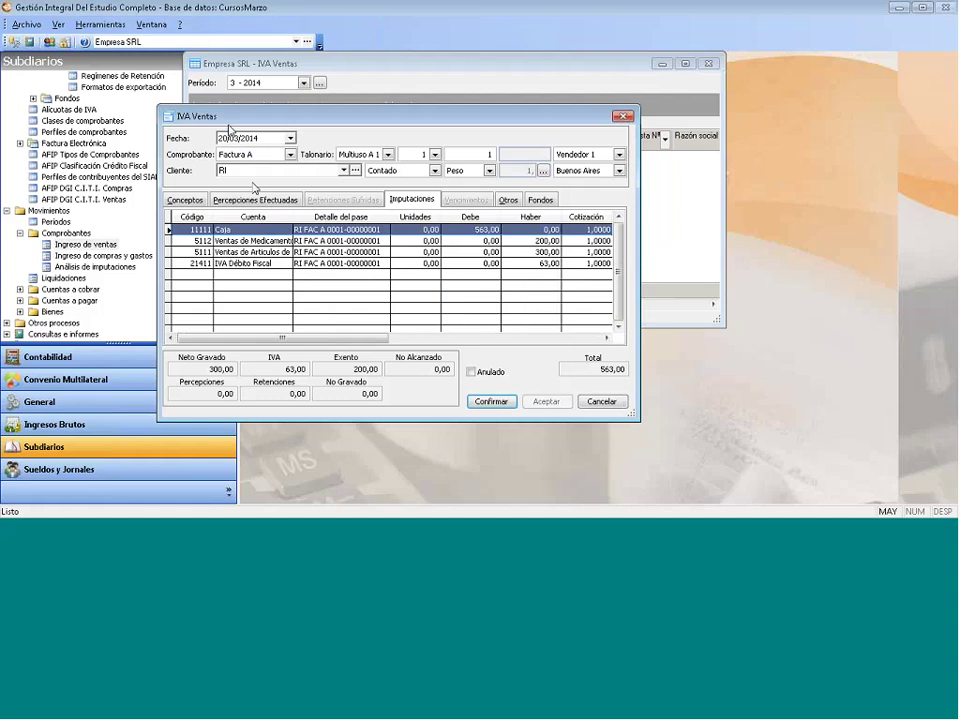
left_click(509, 200)
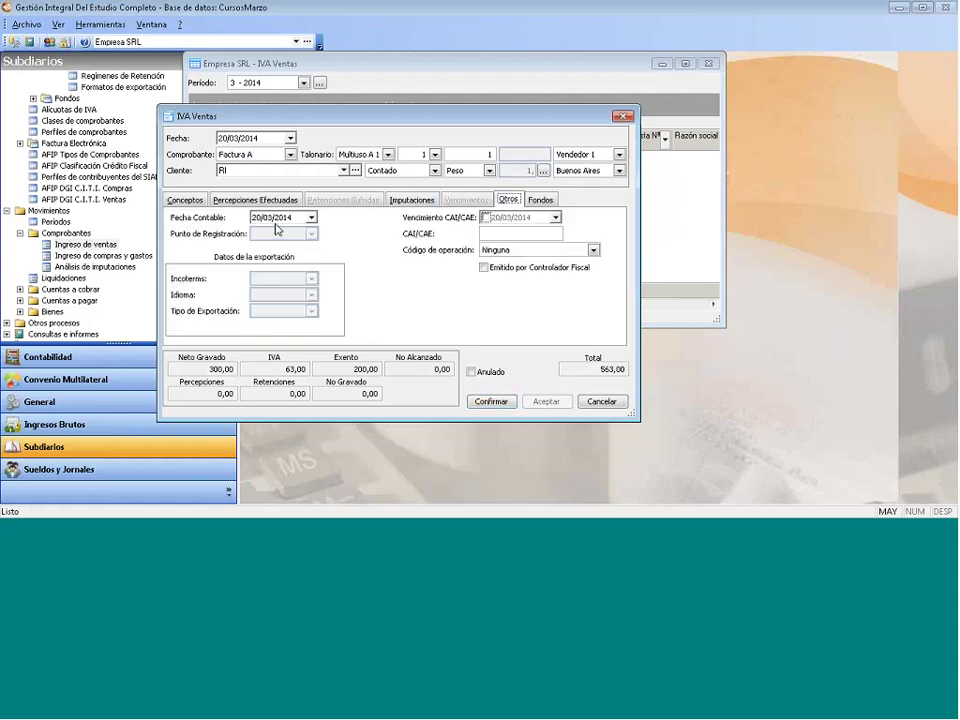
left_click(185, 200)
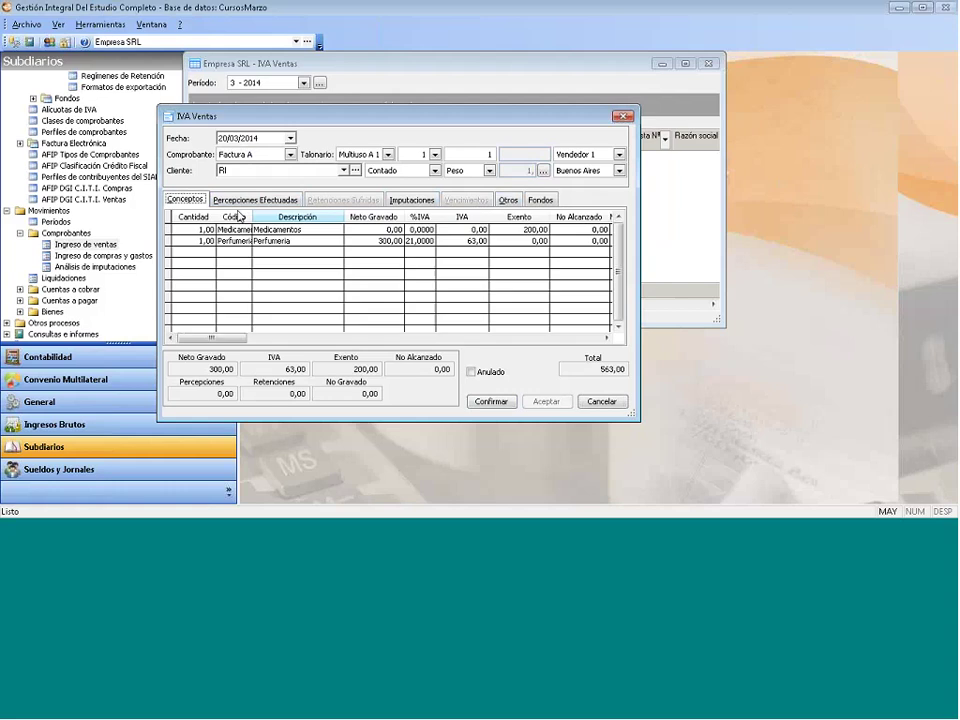
left_click(412, 200)
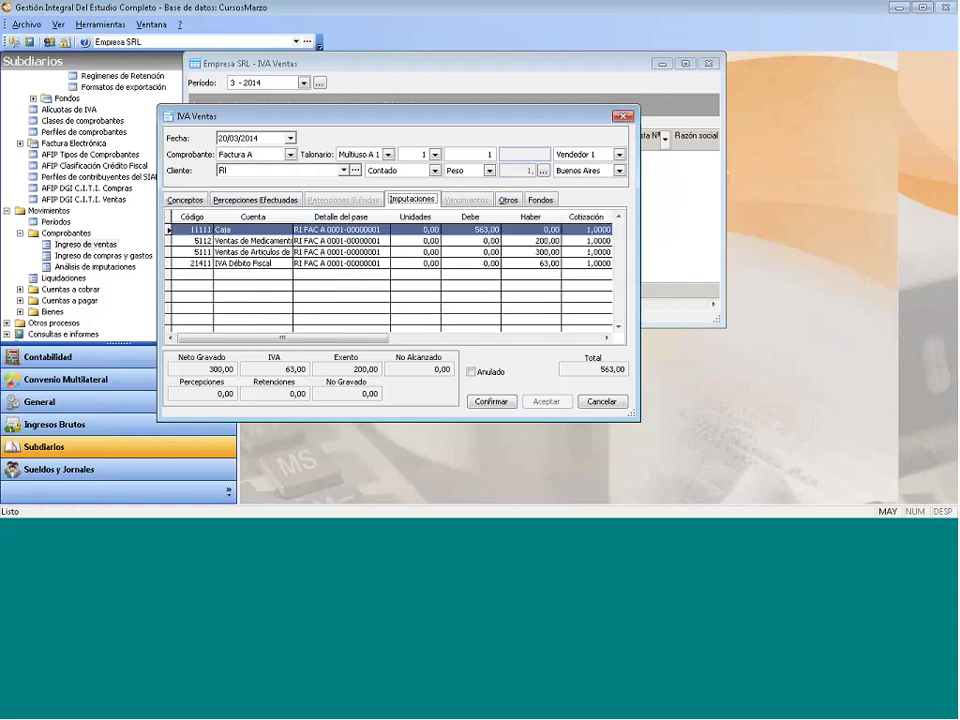
left_click(601, 402)
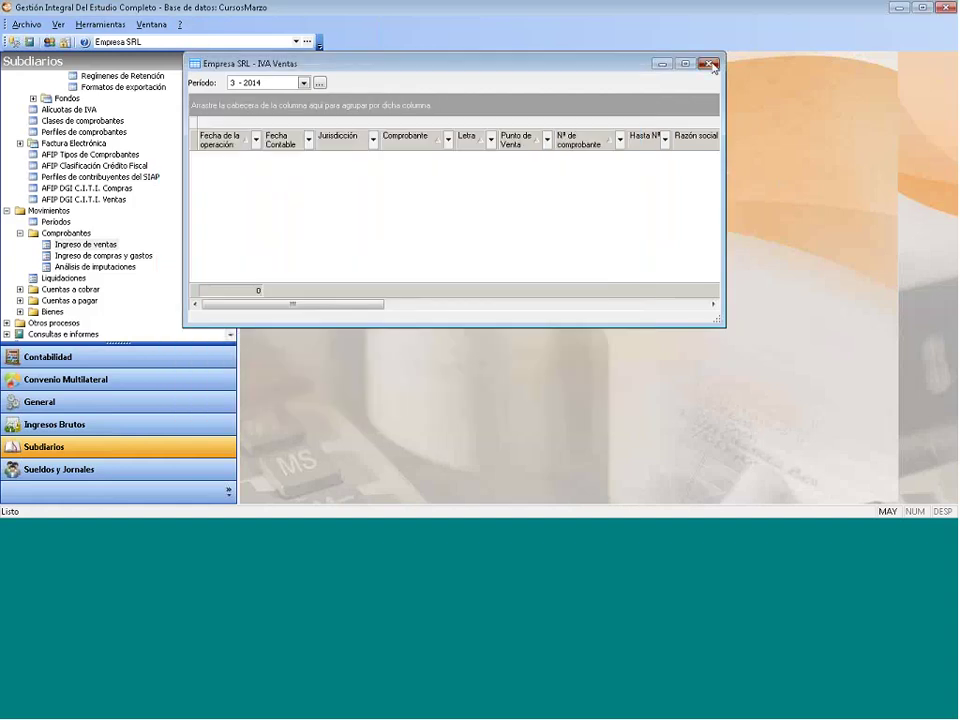
left_click(710, 64)
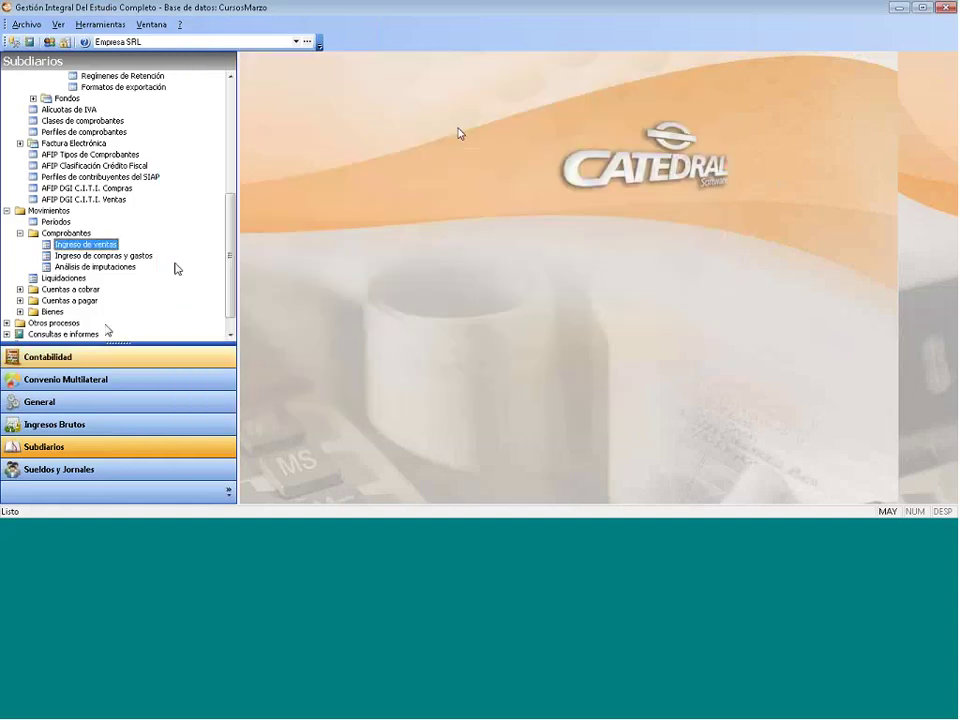
Open the accounting ejercicios list of Empresa SRL in the Contabilidad module.
left_click(51, 358)
double_click(42, 87)
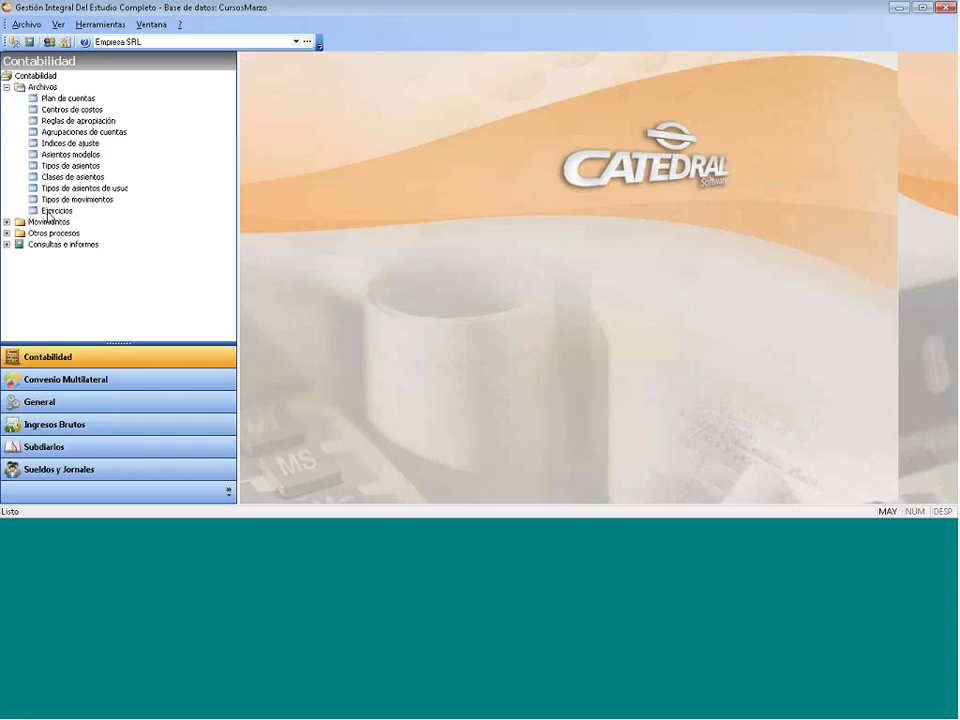
left_click(56, 211)
double_click(58, 211)
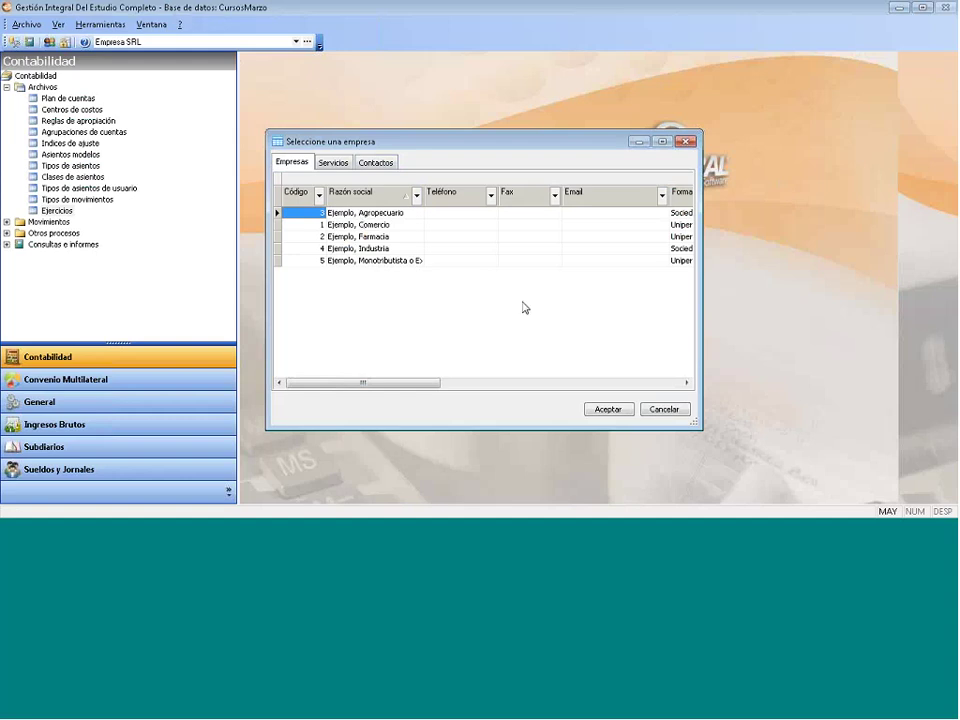
left_click(660, 410)
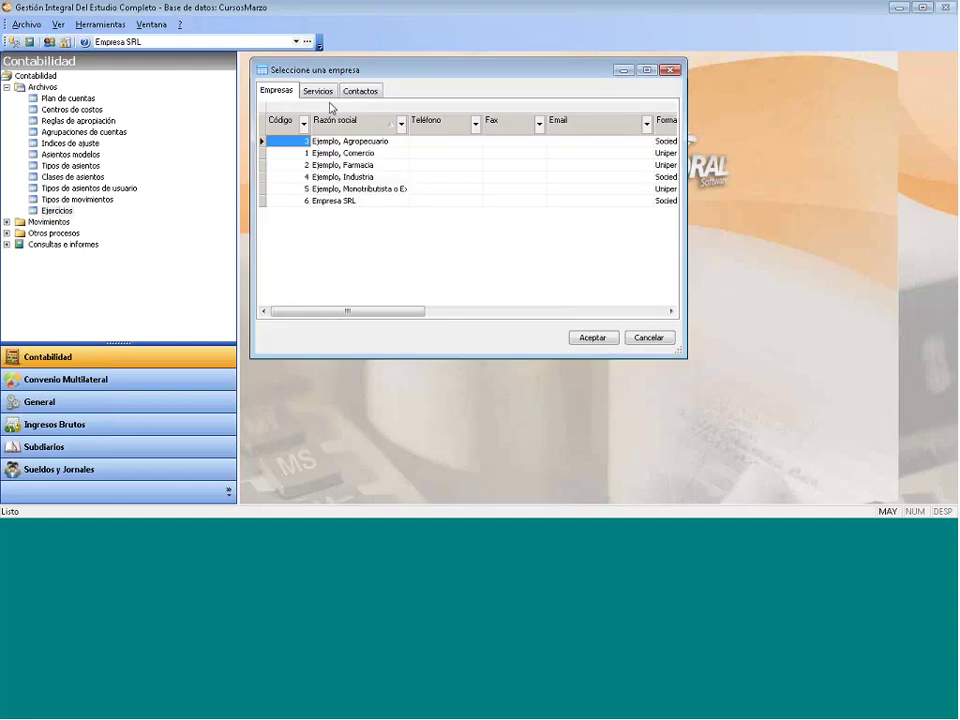
left_click(318, 91)
left_click(594, 340)
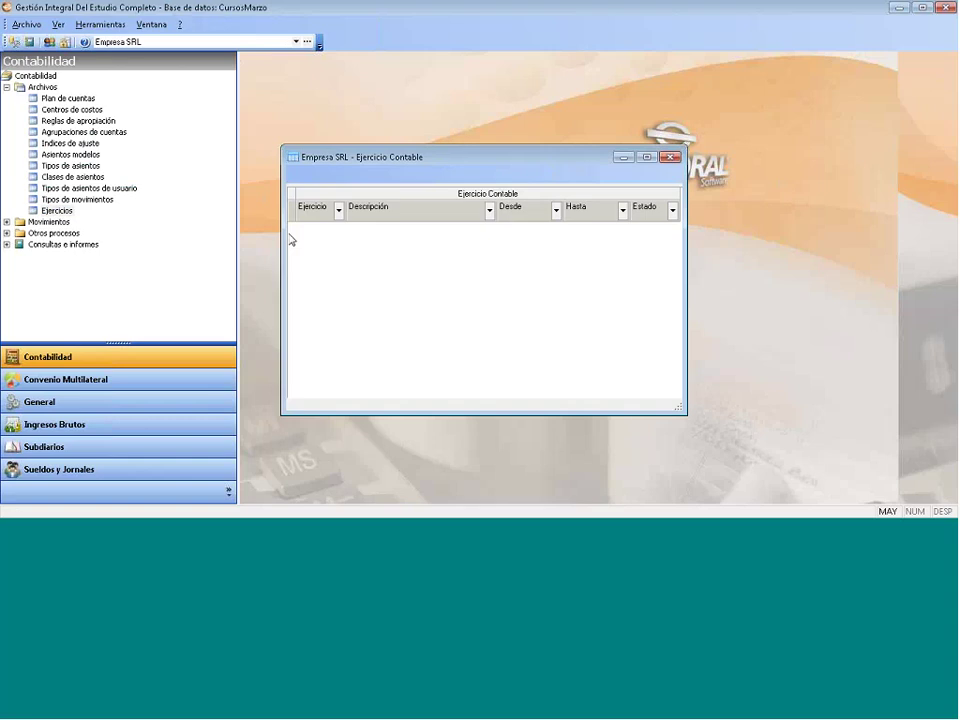
Start a new ejercicio contable for 2014 with the description "Ejercicio 2012".
right_click(348, 248)
left_click(372, 251)
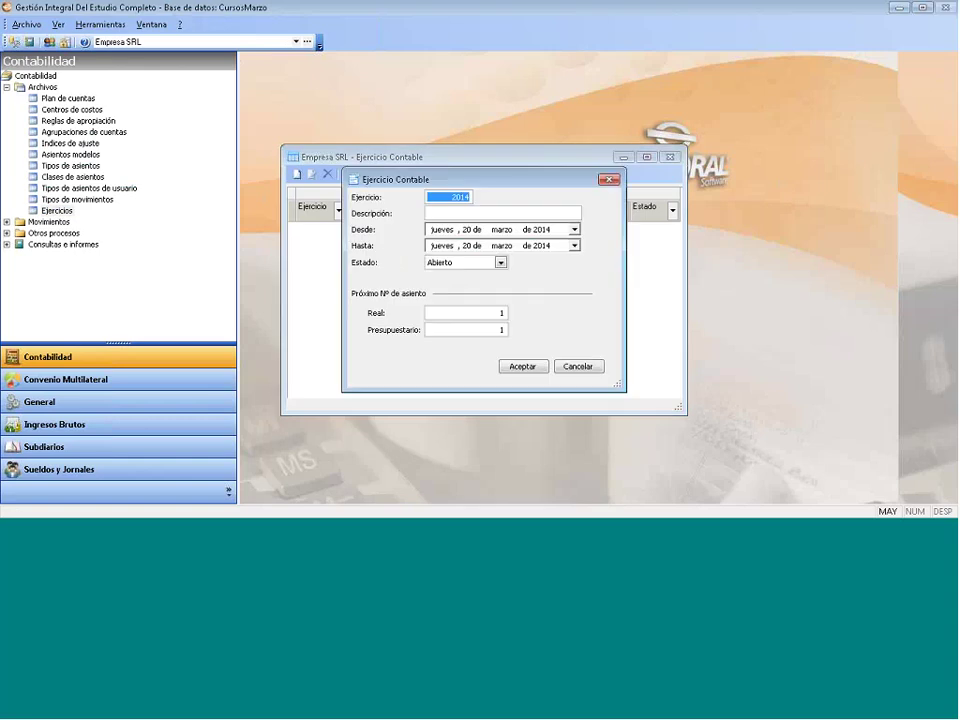
key("Tab")
type("eJERCI(")
key("BackSpace")
key("BackSpace")
key("BackSpace")
key("BackSpace")
key("BackSpace")
key("BackSpace")
key("BackSpace")
type("E")
key("Caps_Lock")
type("jerc")
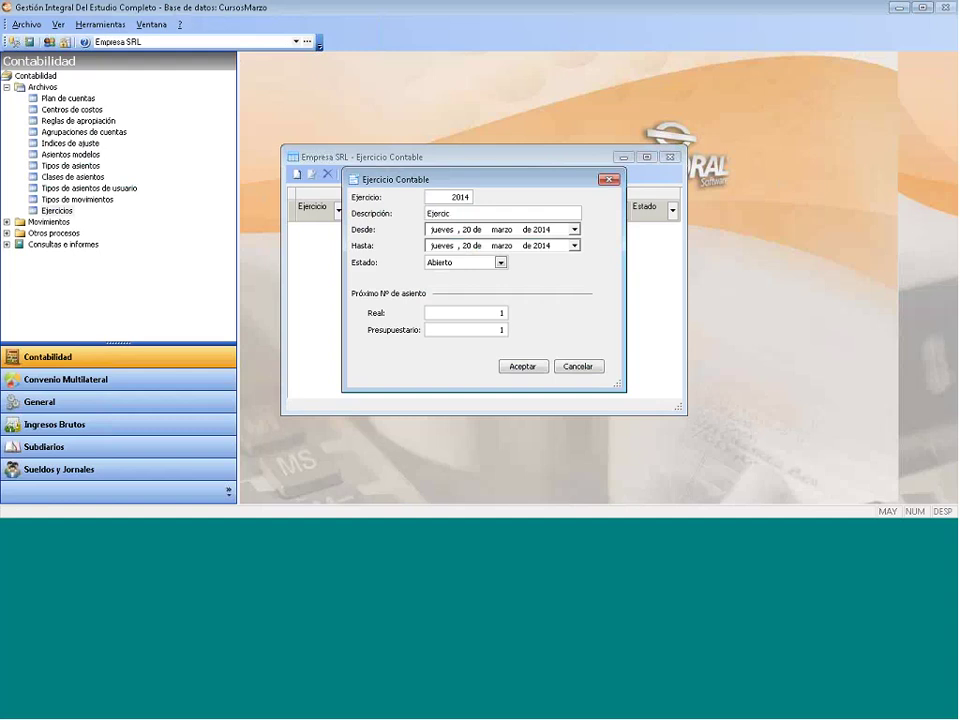
type("icio 2012")
Set the ejercicio's dates from 01/01/2014 to 31/12/2014 and save it as Abierto.
left_click(467, 229)
type("1")
key("Right")
type("0")
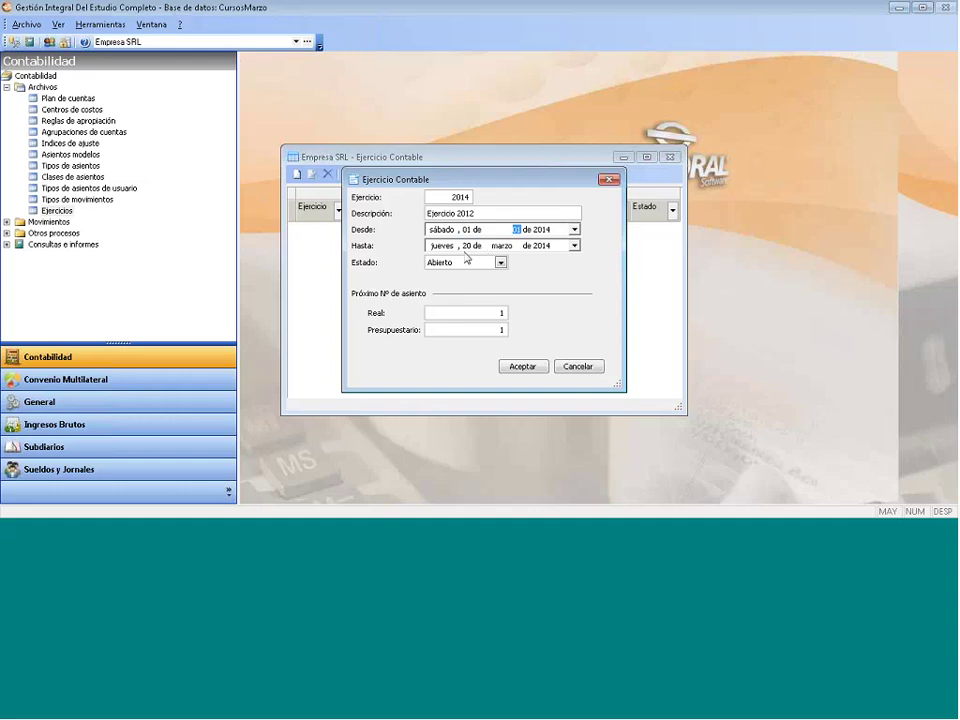
type("1")
left_click(468, 246)
left_click(502, 247)
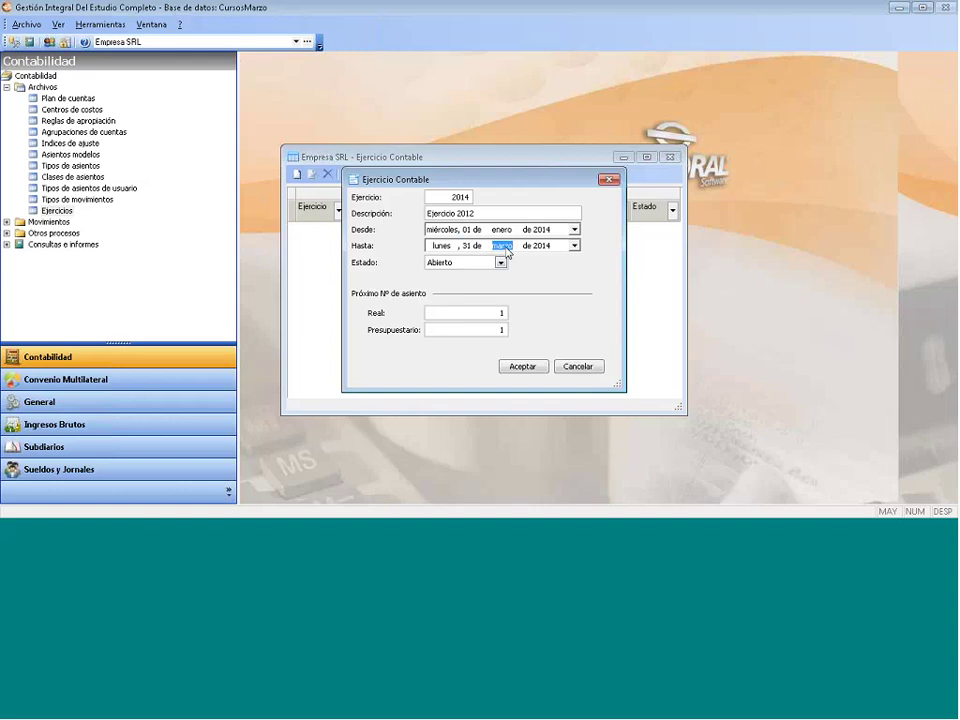
type("12")
key("Left")
left_click(502, 246)
type("1")
type("6")
left_click(474, 249)
left_click(503, 249)
type("12")
left_click(476, 247)
type("31")
left_click(523, 367)
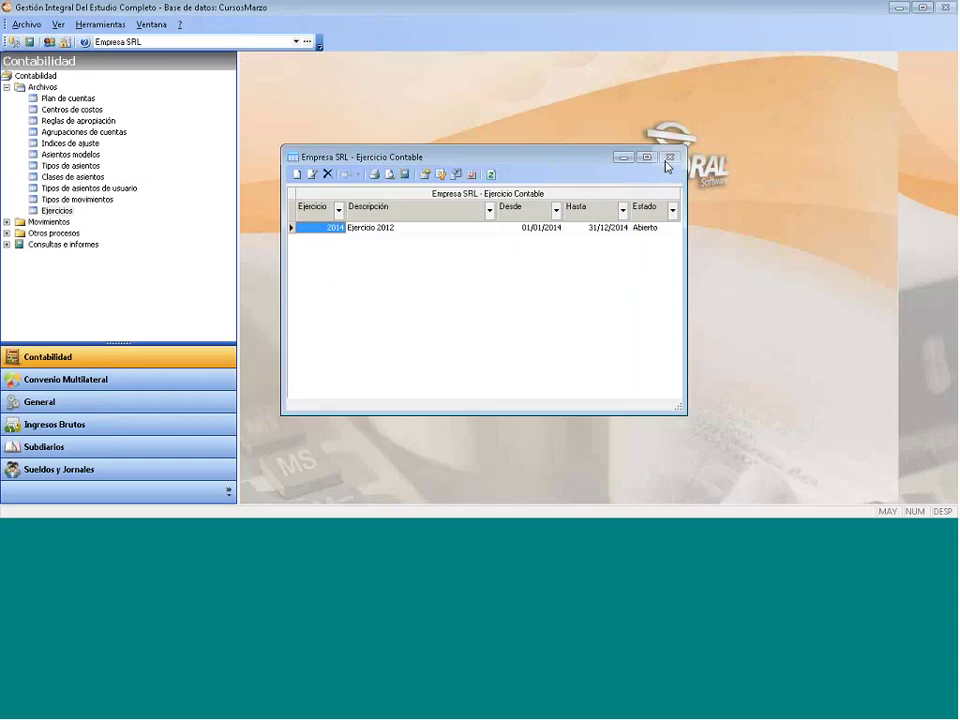
Close the ejercicios list and open Ingreso de ventas in the Subdiarios module.
left_click(669, 157)
left_click(60, 446)
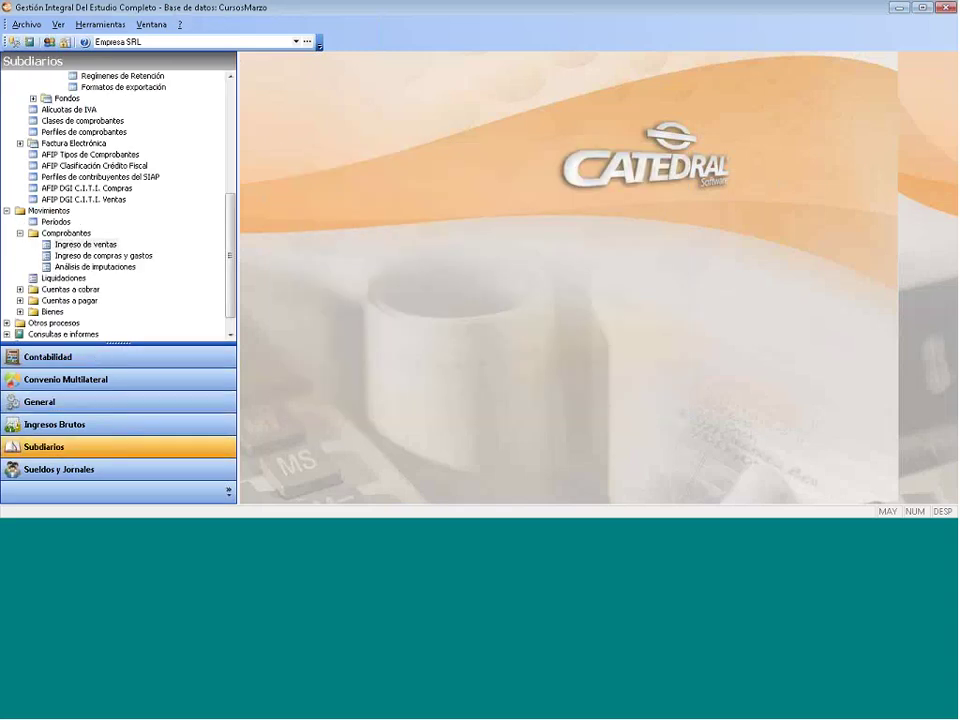
left_click(99, 245)
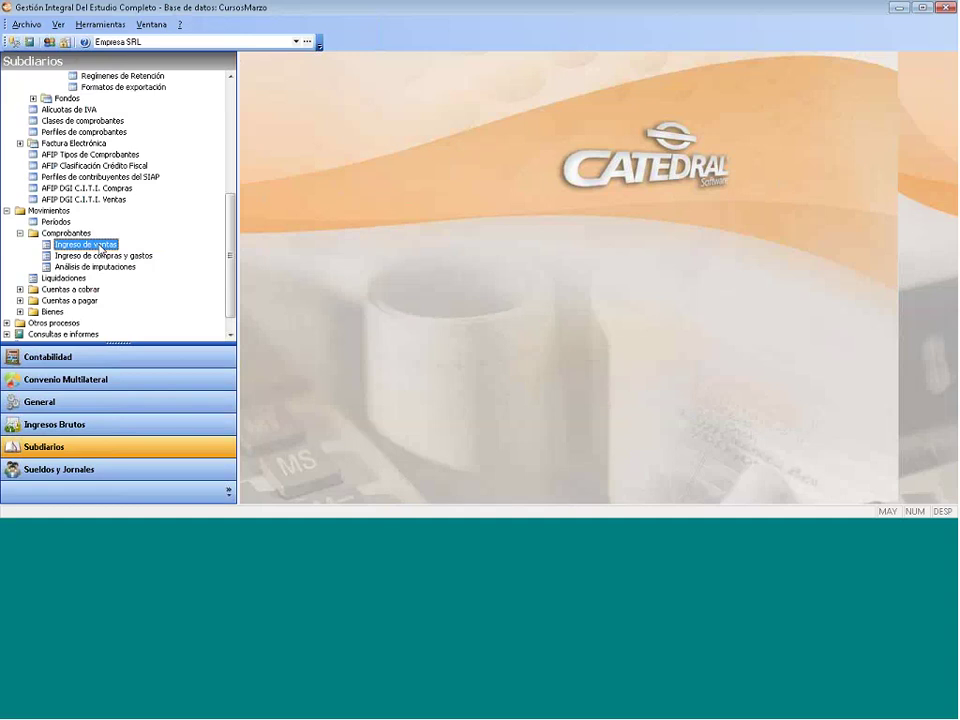
double_click(99, 246)
Create a Factura A dated 20/03/2014 for client RI with a Medicamentos concept of 200 exento.
right_click(288, 202)
key("Escape")
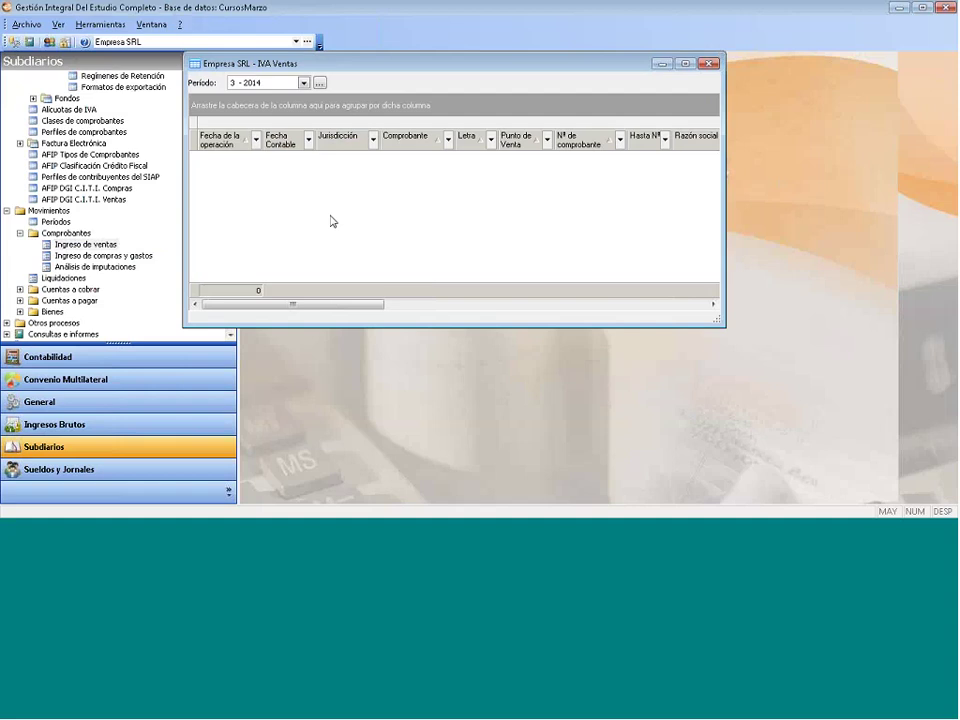
double_click(333, 221)
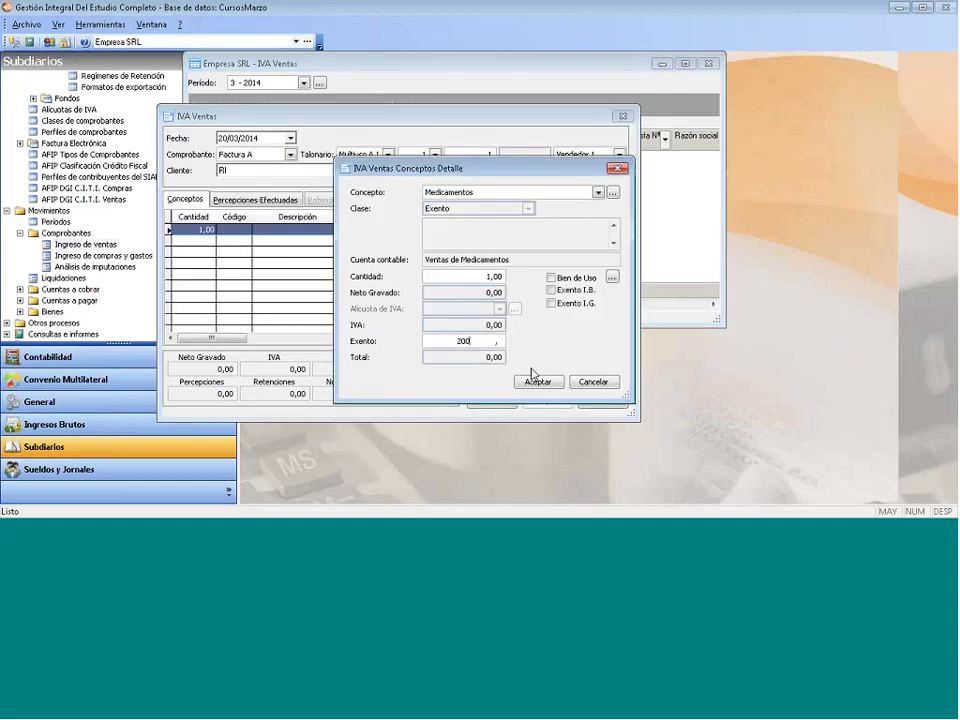
left_click(537, 381)
Add a Perfumeria concept with a Neto Gravado of 300 to the voucher.
right_click(285, 256)
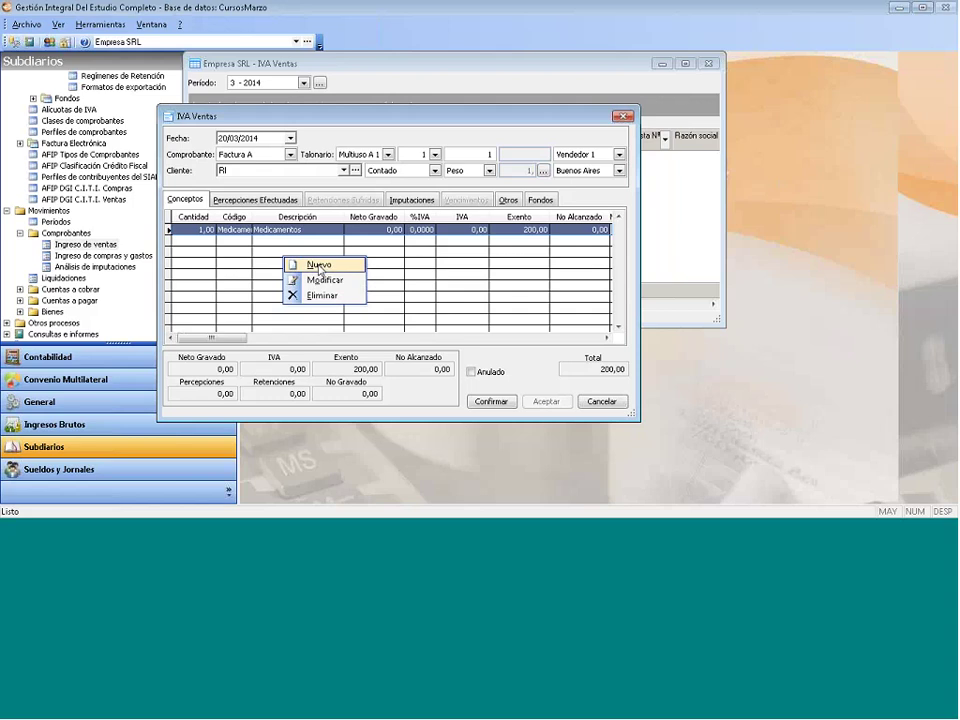
left_click(317, 262)
left_click(464, 192)
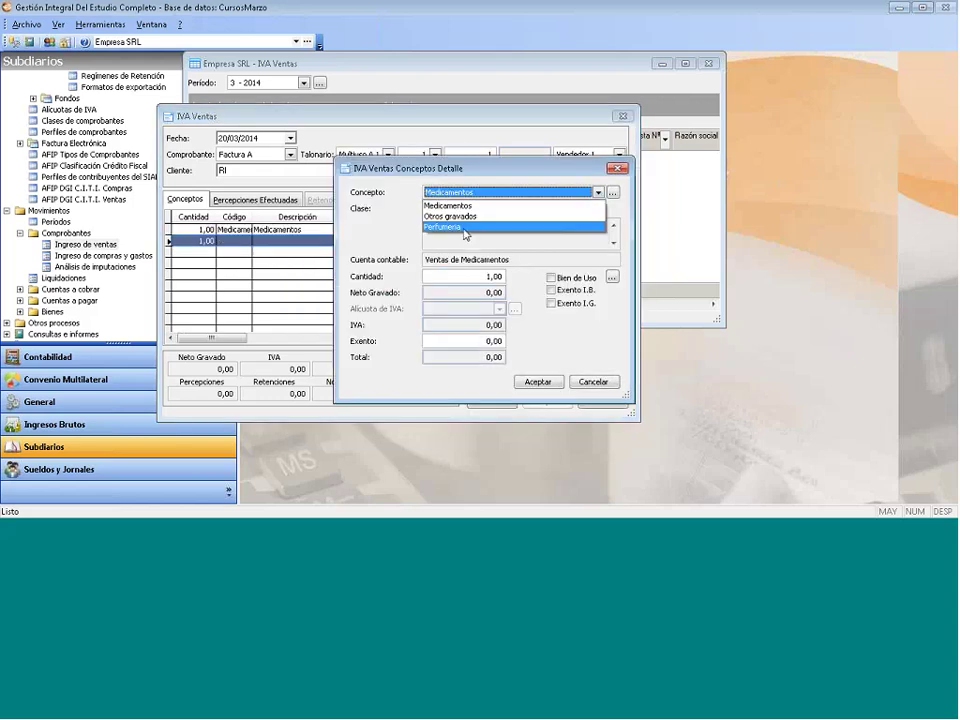
left_click(464, 227)
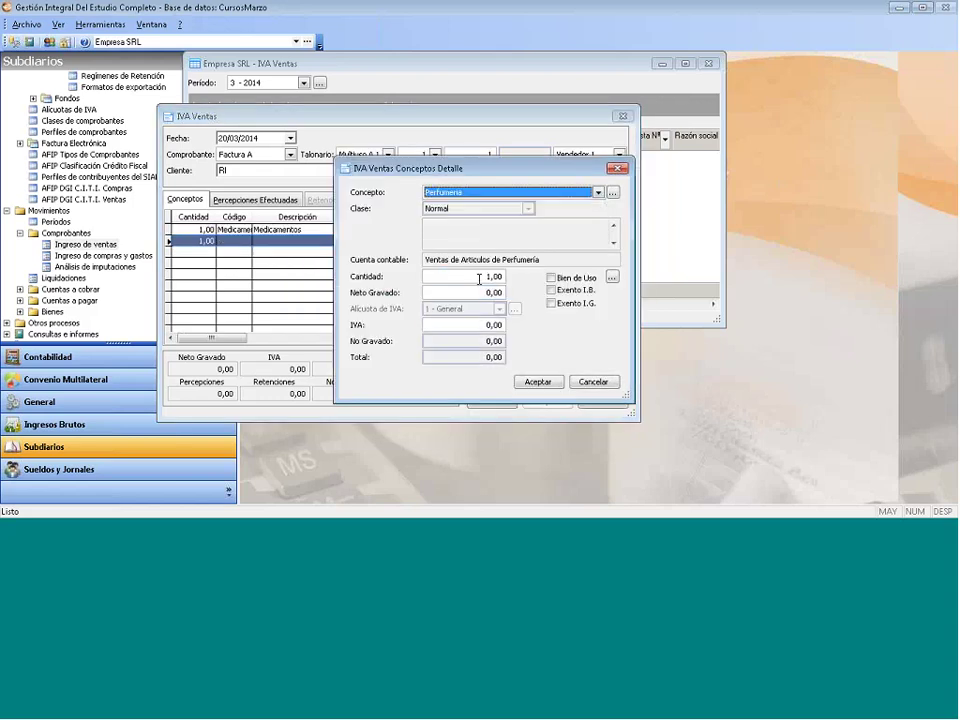
left_click(455, 292)
double_click(455, 292)
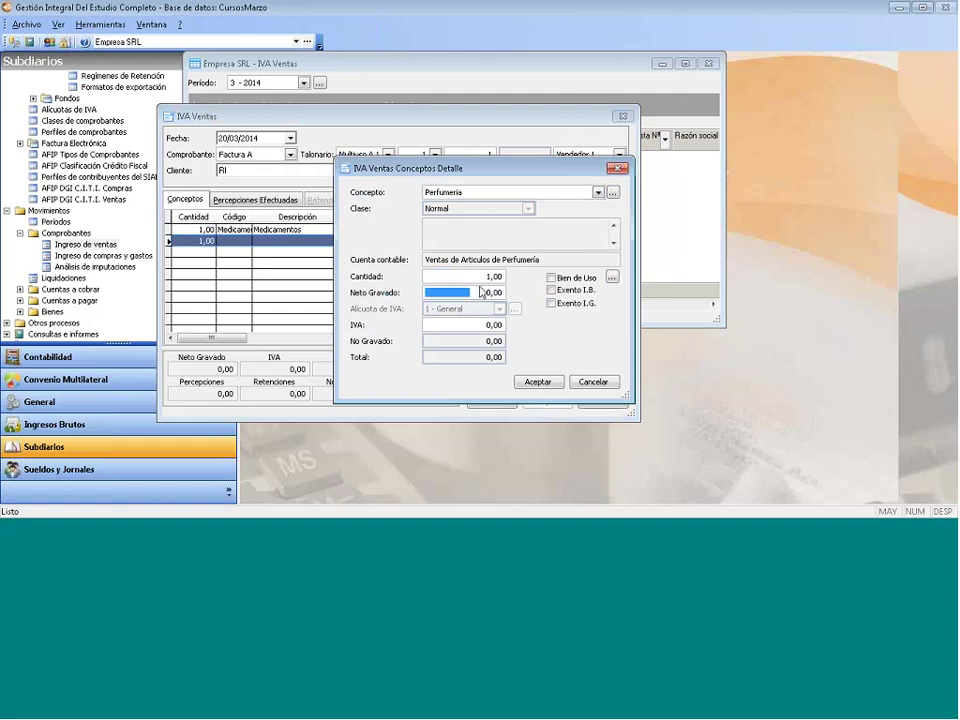
left_click(533, 382)
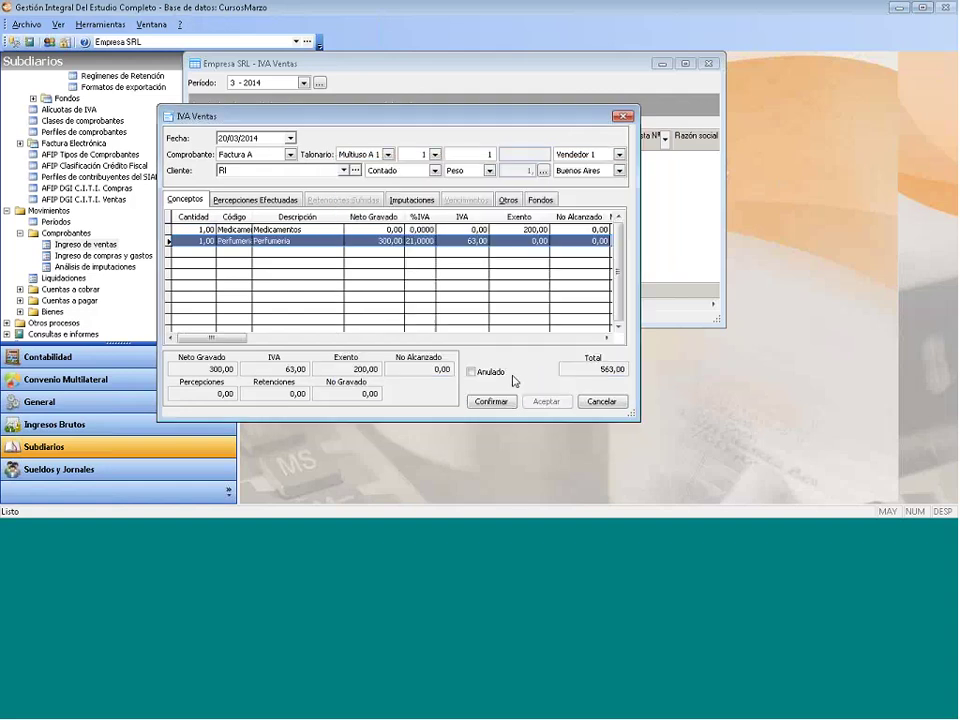
Confirm the voucher to generate its accounting entries and examine the accounts and amounts in its Imputaciones.
left_click(490, 401)
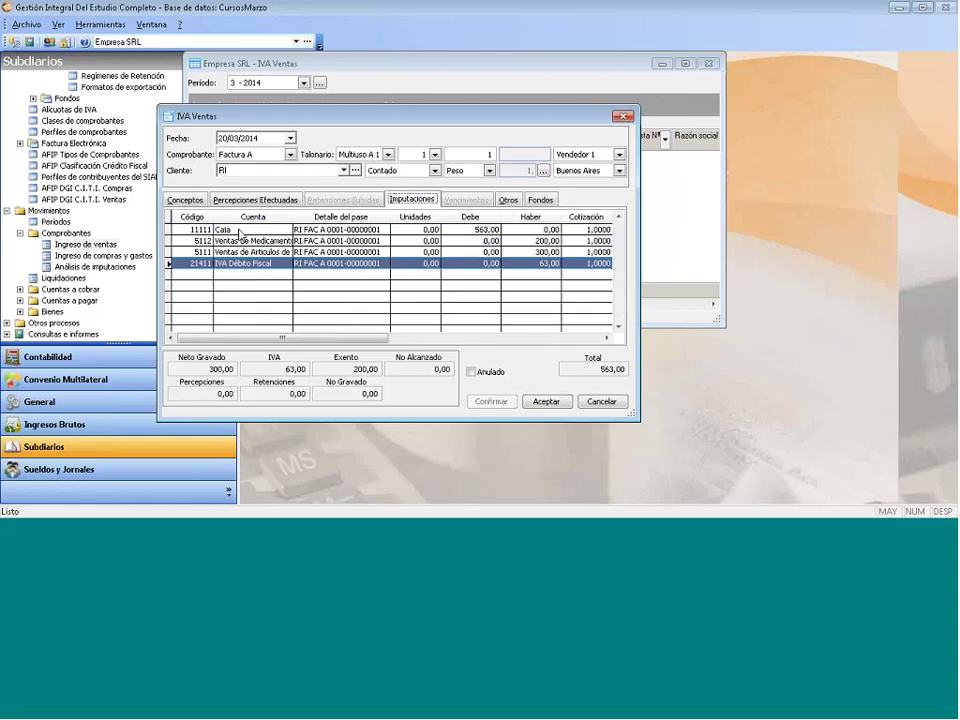
left_click_drag(240, 233, 338, 297)
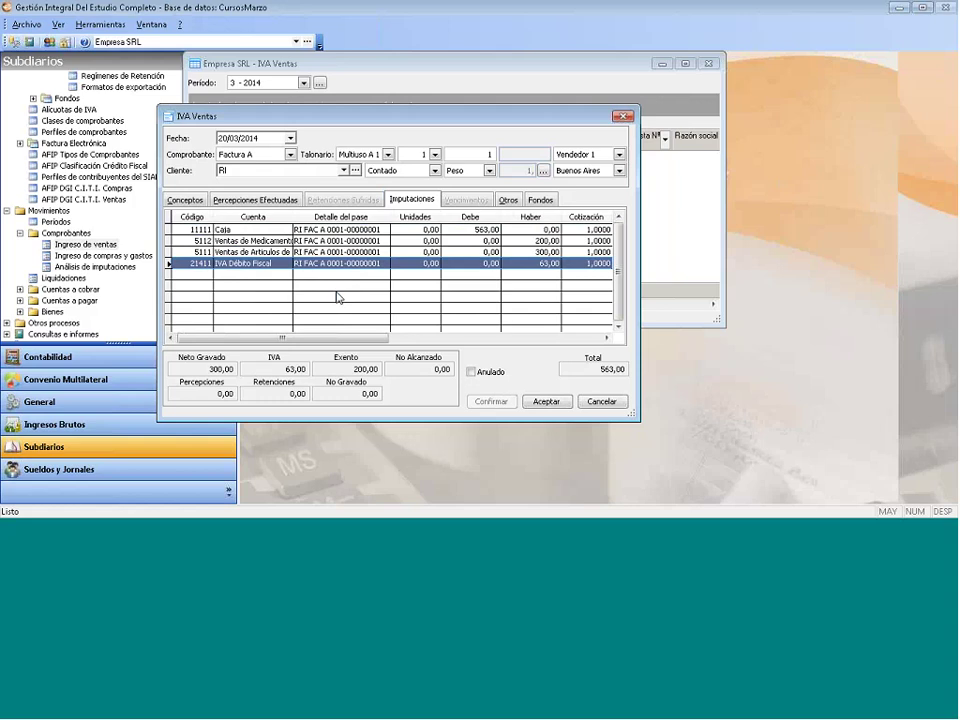
key("Tab")
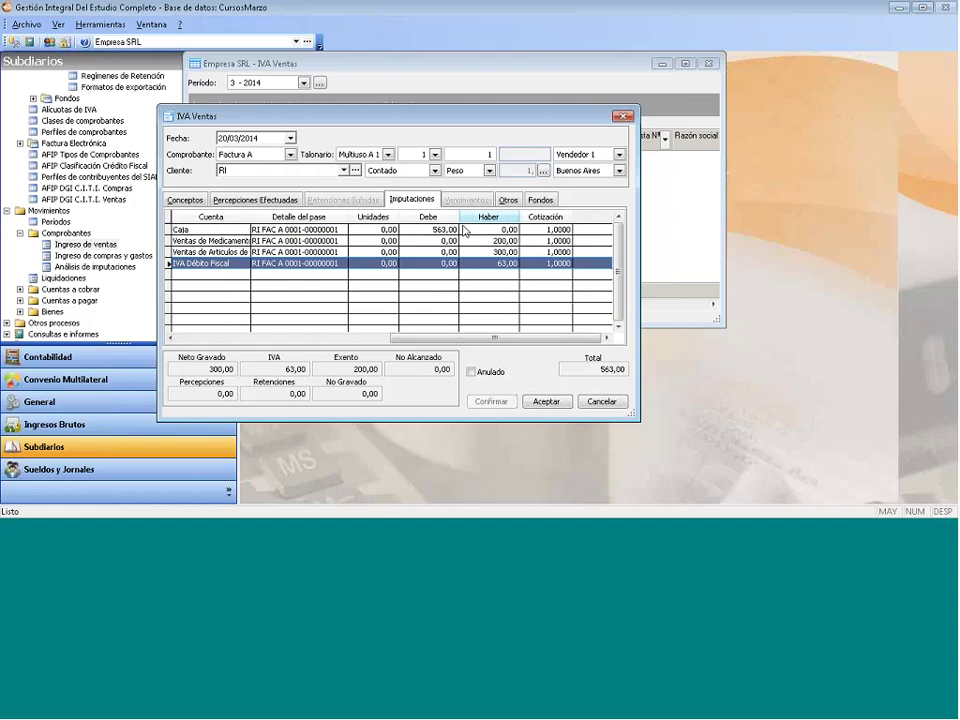
Examine the voucher's other data, marking and unmarking Emitido por Controlador Fiscal, and return to its concepts.
left_click(508, 200)
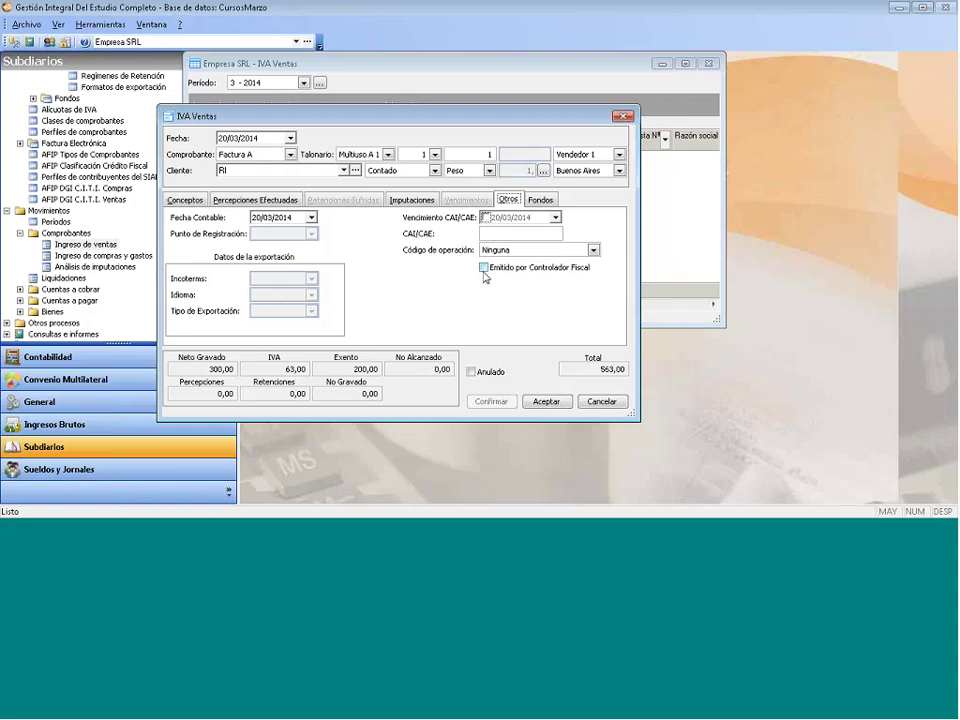
left_click(484, 268)
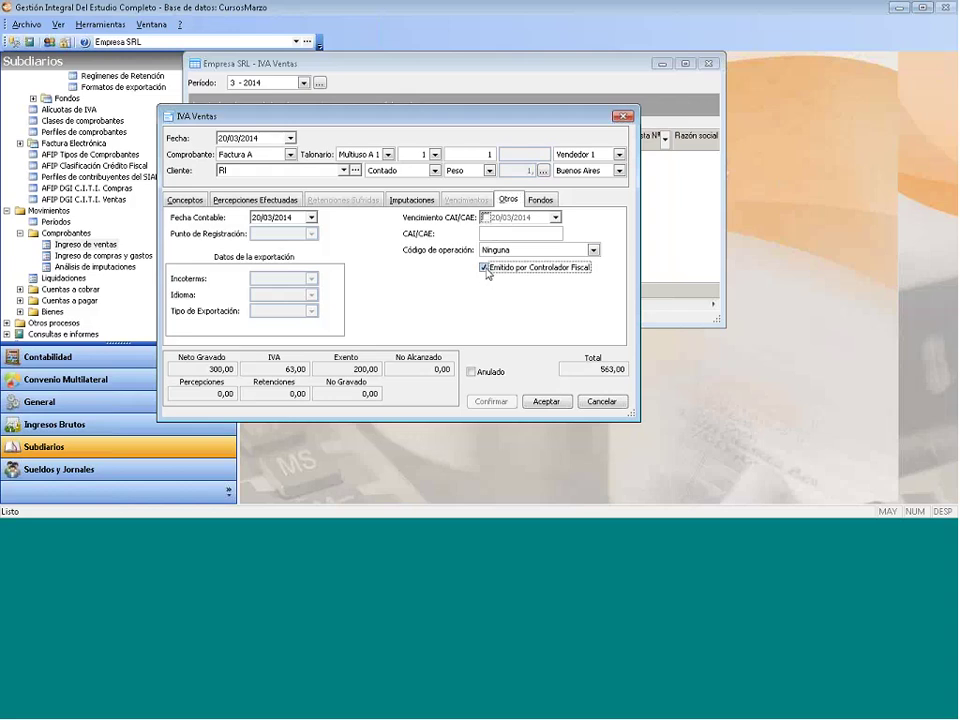
left_click(484, 268)
left_click(187, 201)
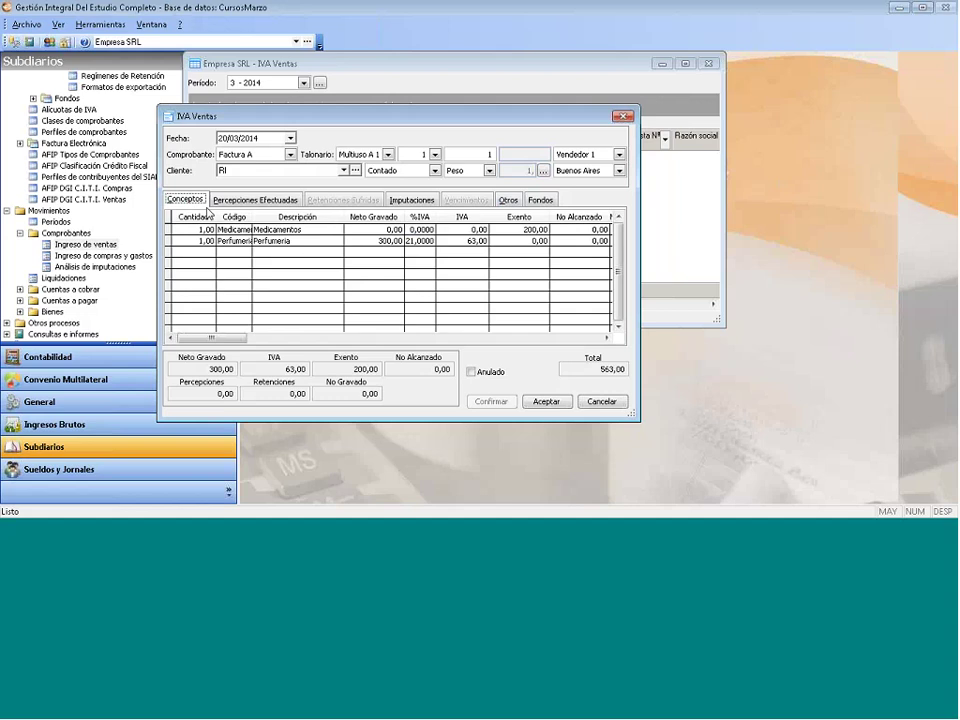
Change the voucher's sale condition to Cuenta corriente and confirm the voucher again.
left_click(921, 172)
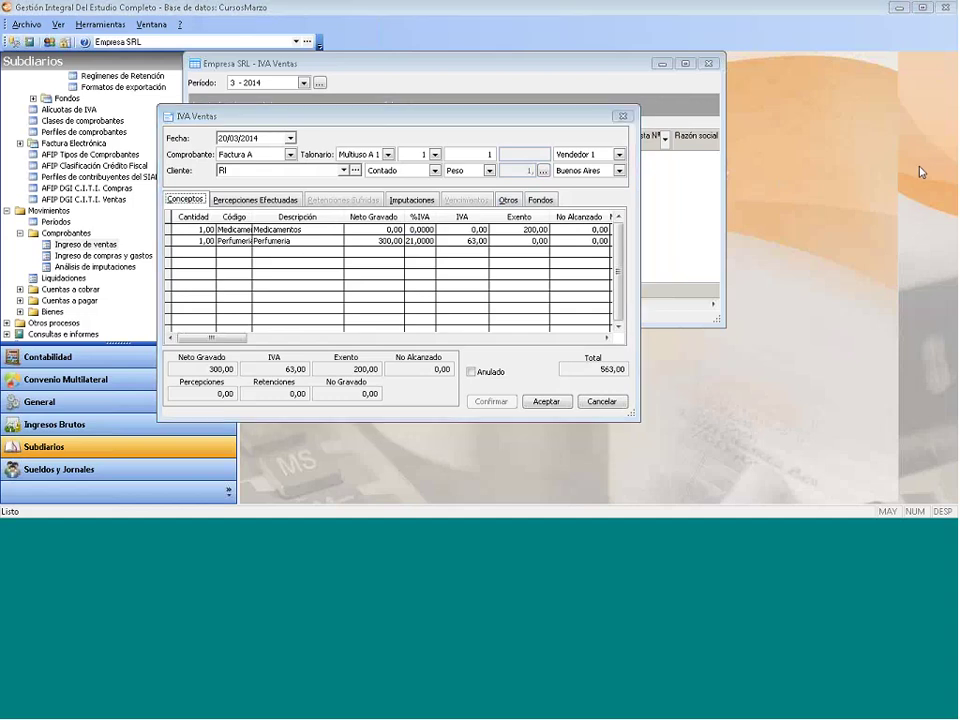
left_click(435, 171)
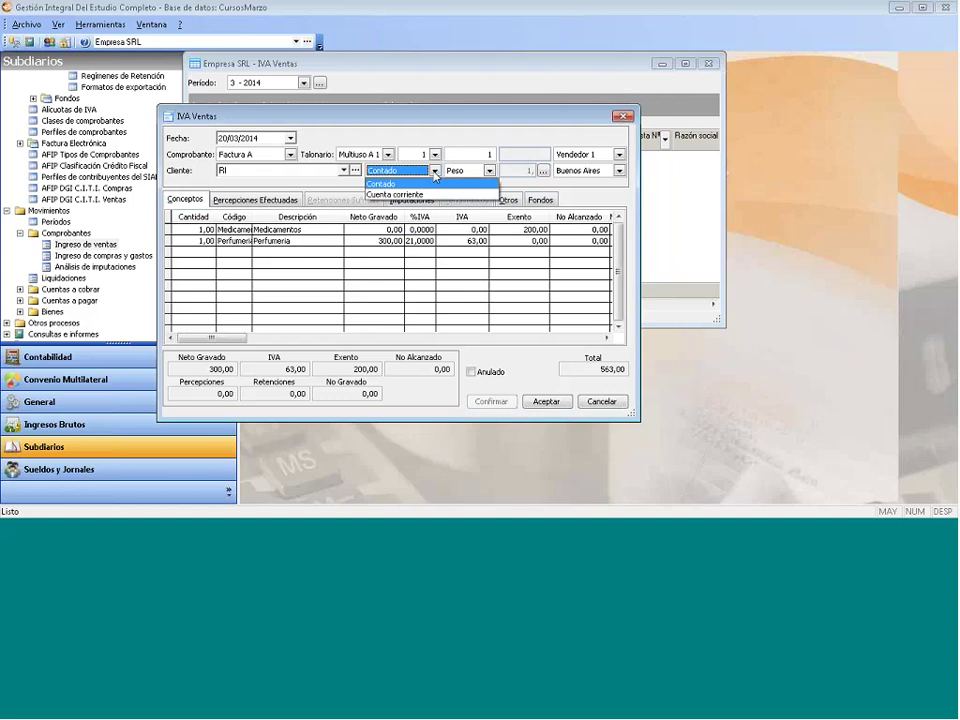
left_click(400, 178)
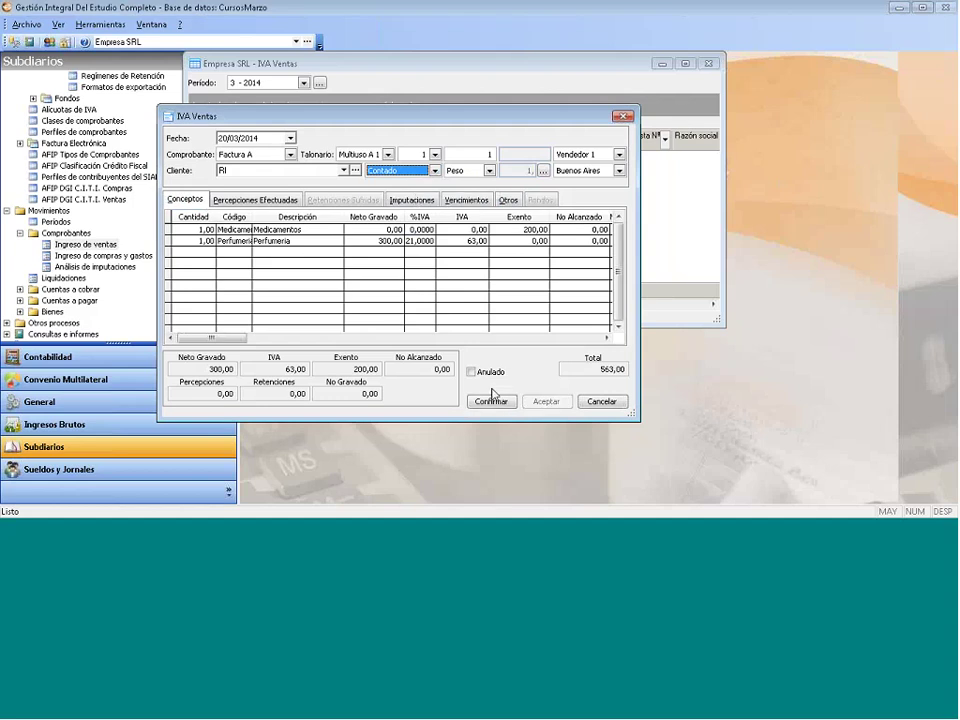
key("Down")
left_click(491, 403)
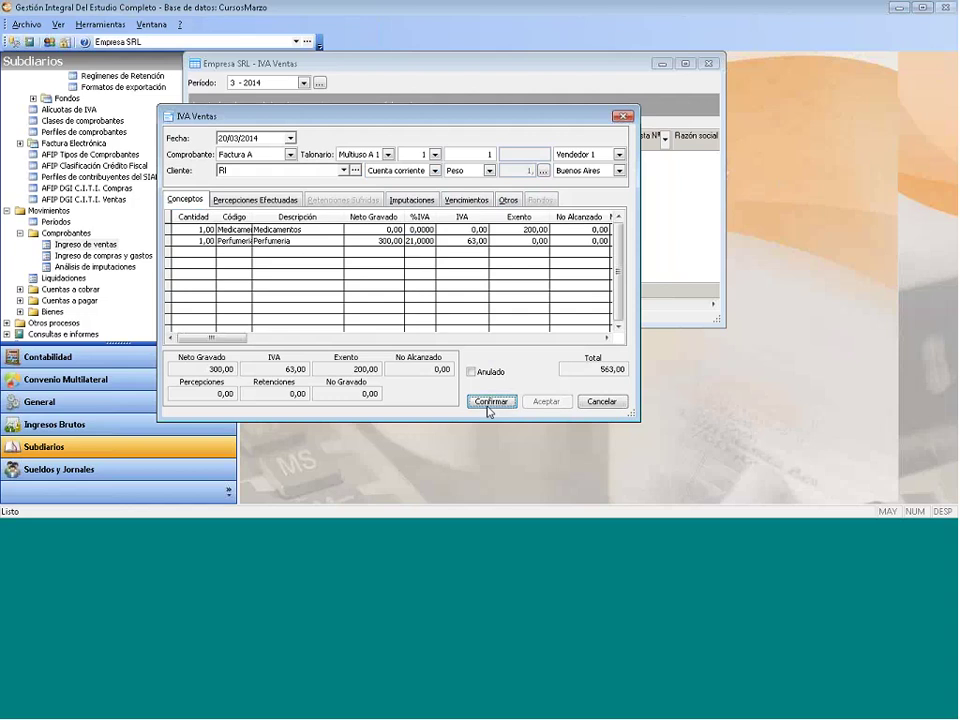
left_click(489, 404)
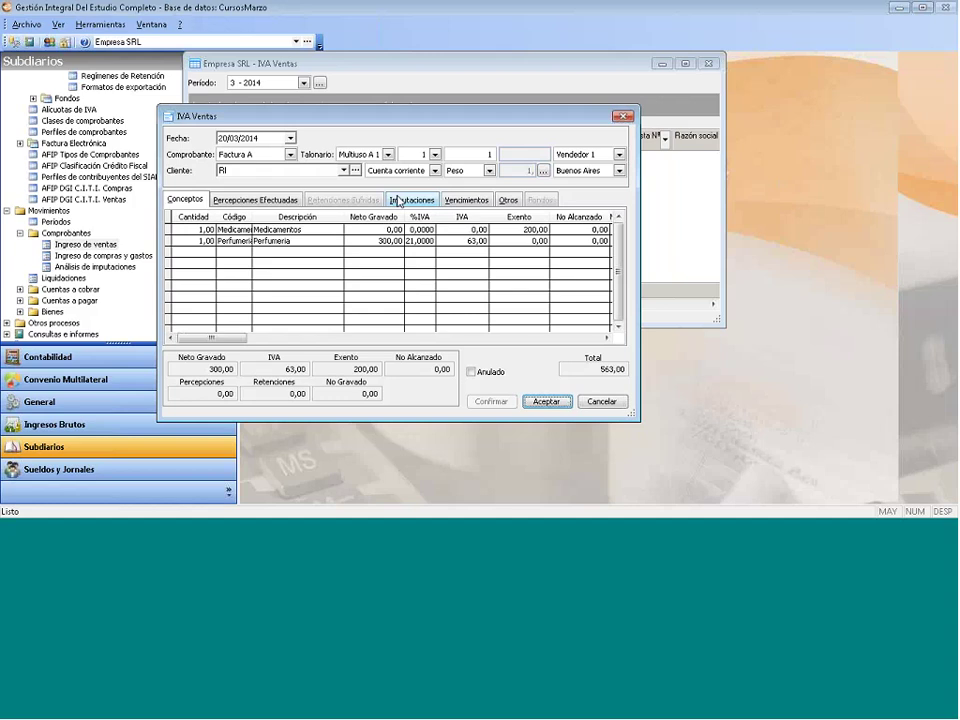
Examine the debit account in the Imputaciones for Cuenta corriente and set the sale condition back to Contado.
left_click(399, 201)
left_click(238, 230)
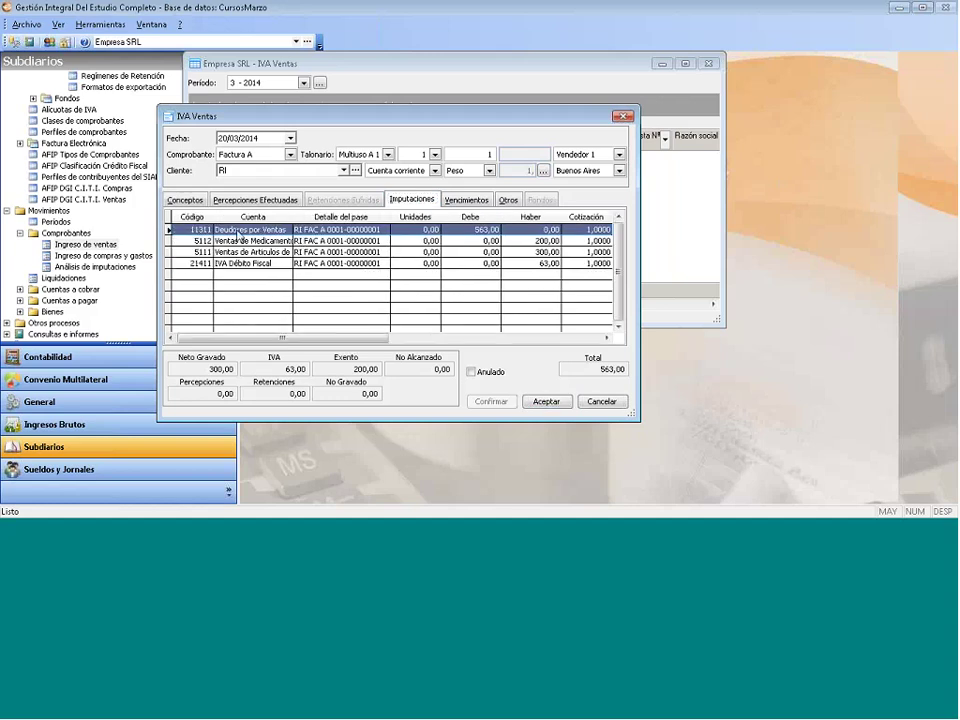
left_click(435, 171)
left_click(381, 184)
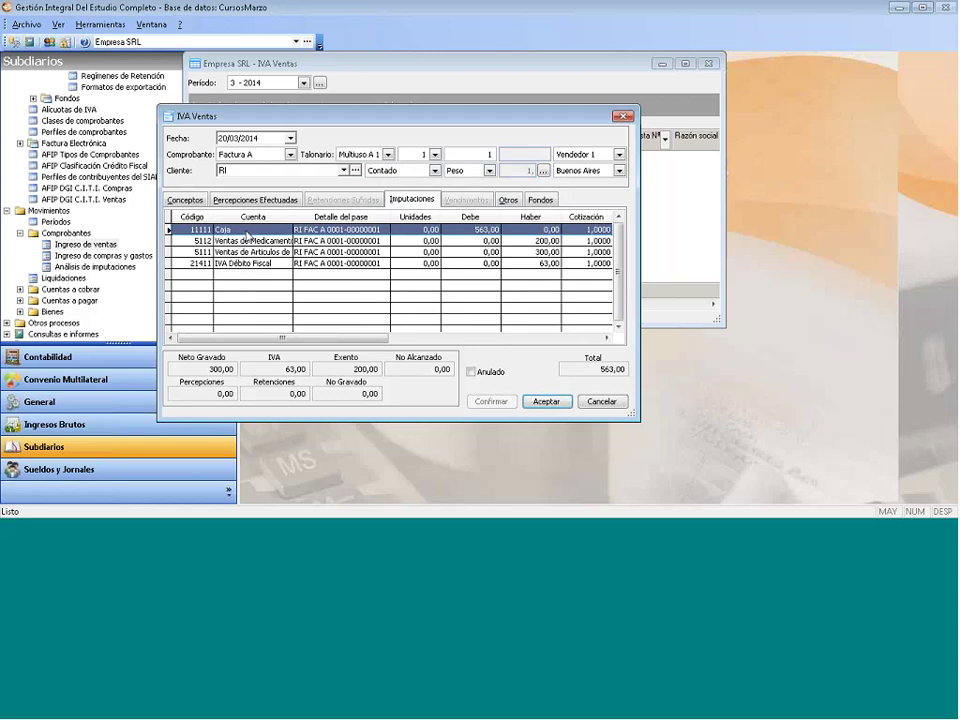
Examine the voucher's Fondos and open a new third-party cheque to view its fields, closing it without entering data.
left_click(540, 199)
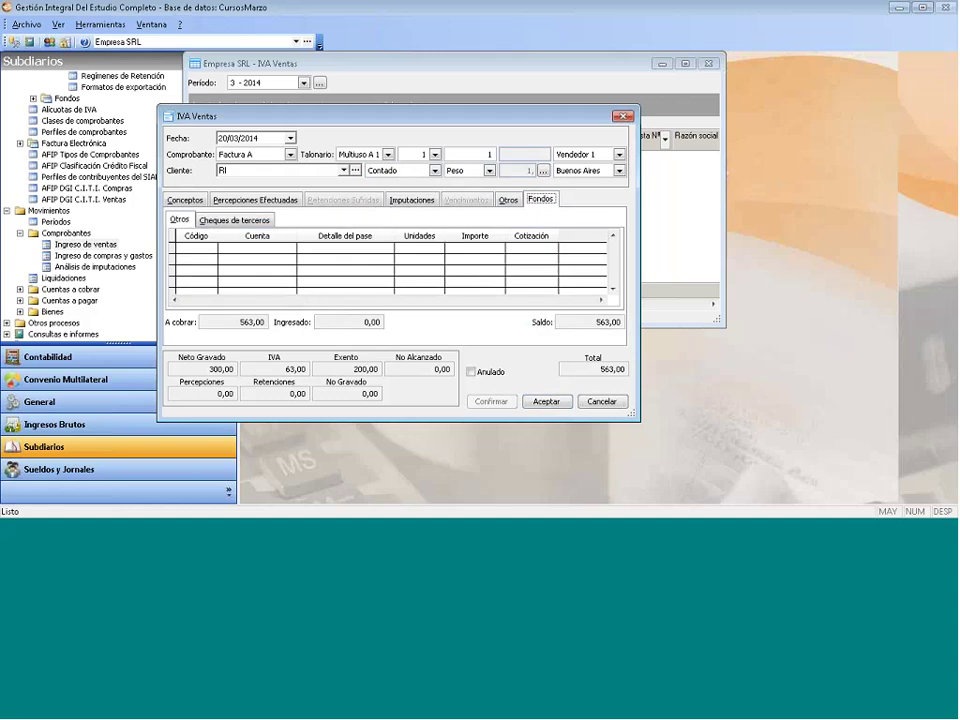
left_click(212, 244)
left_click(236, 221)
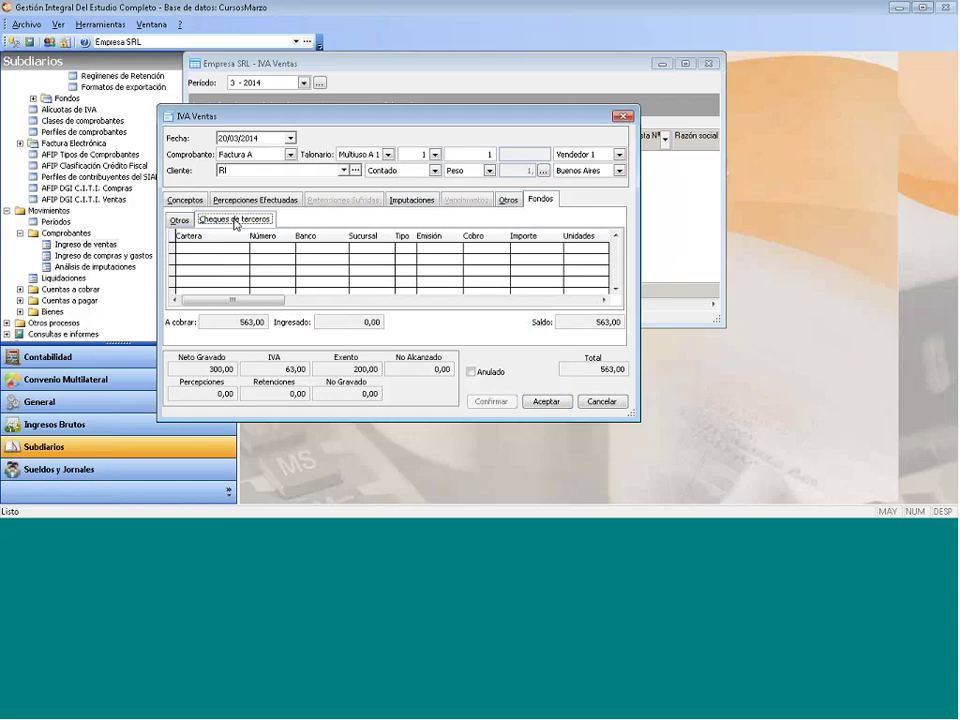
right_click(236, 252)
left_click(256, 260)
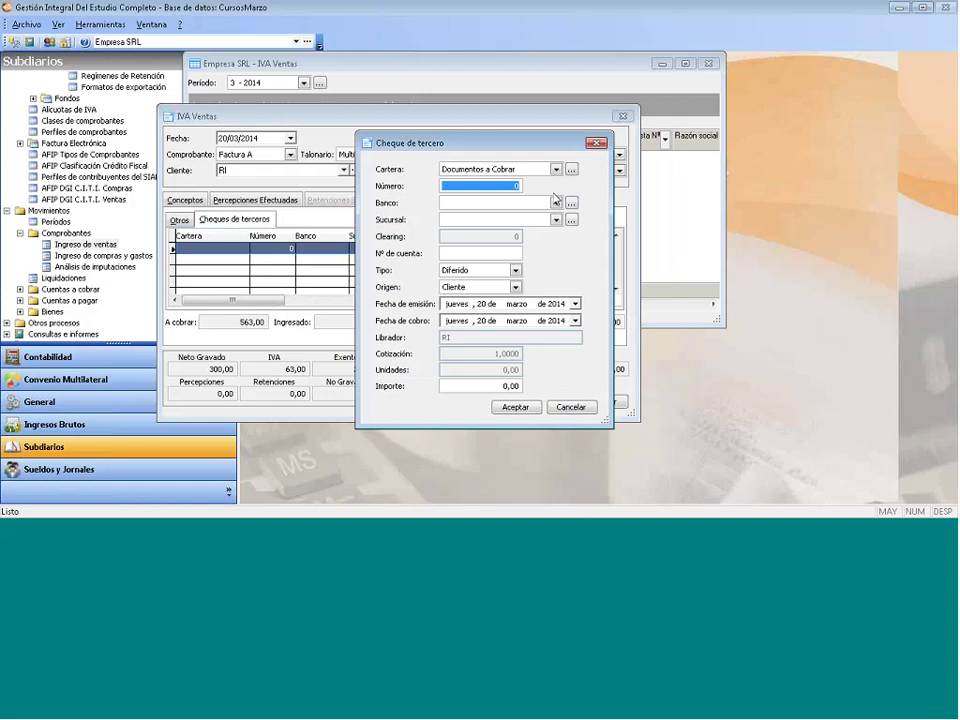
left_click(596, 143)
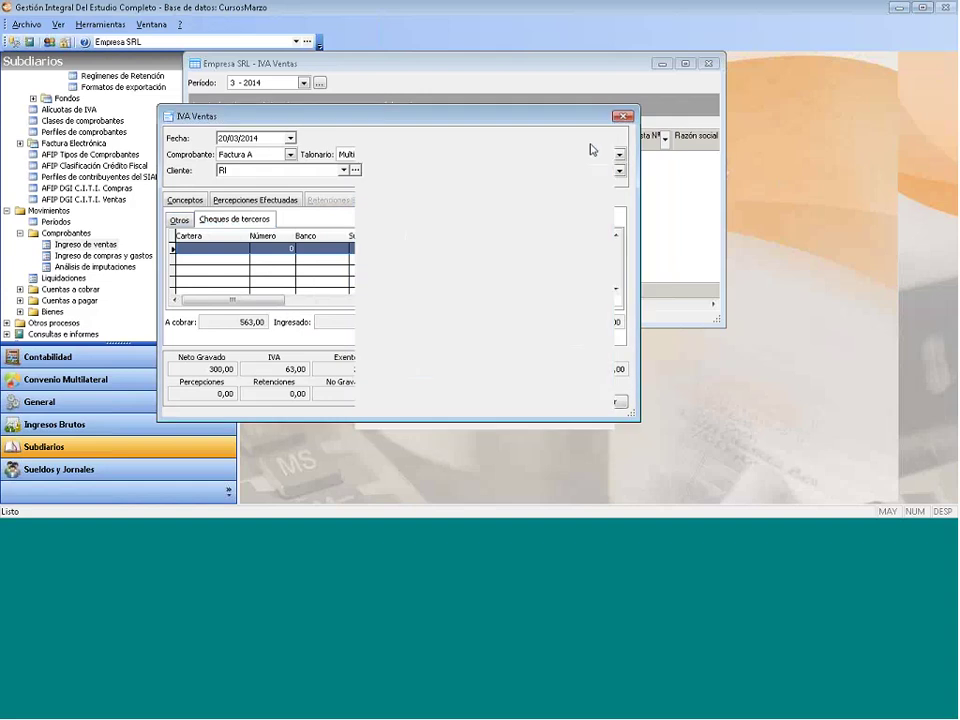
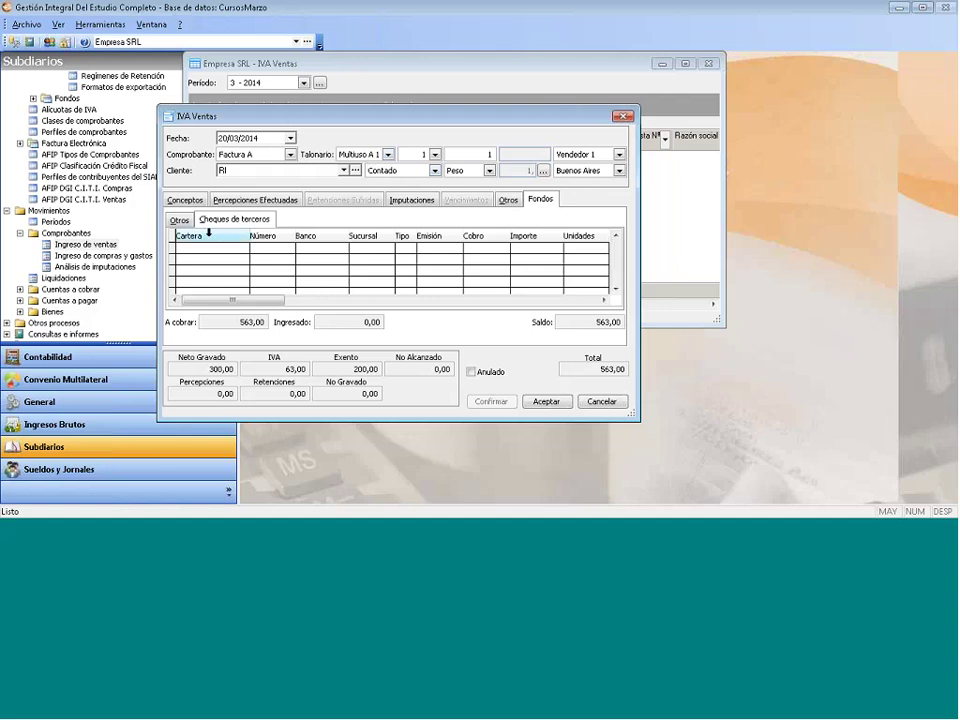
Add a new entry to the voucher's other Fondos and choose the account Tarjeta 1 (113811) from the chart of accounts.
left_click(179, 219)
right_click(200, 252)
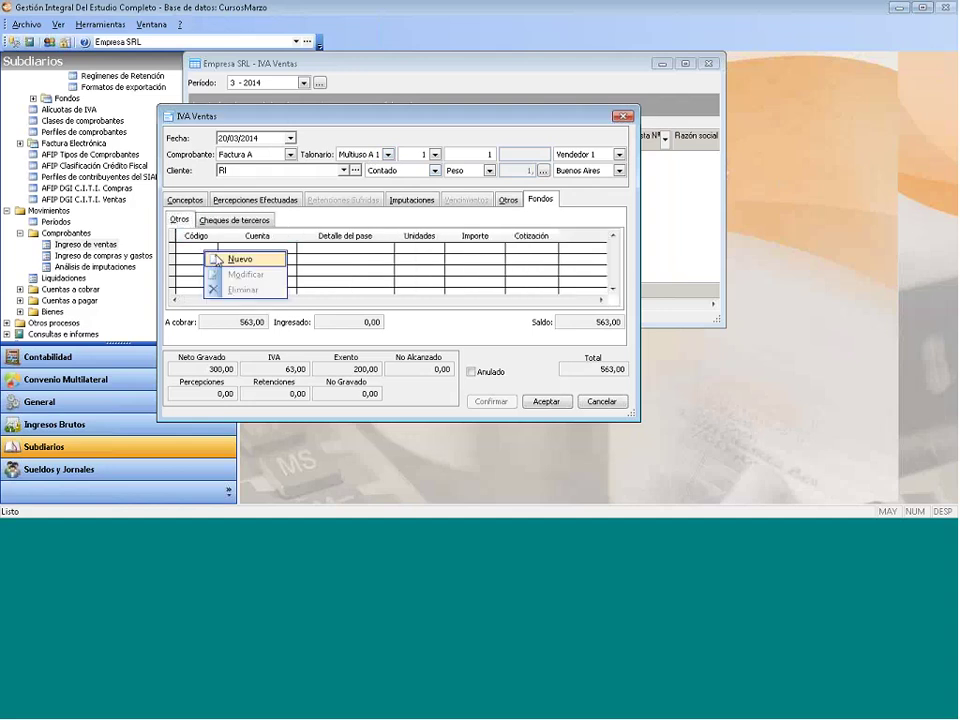
key("Escape")
double_click(266, 267)
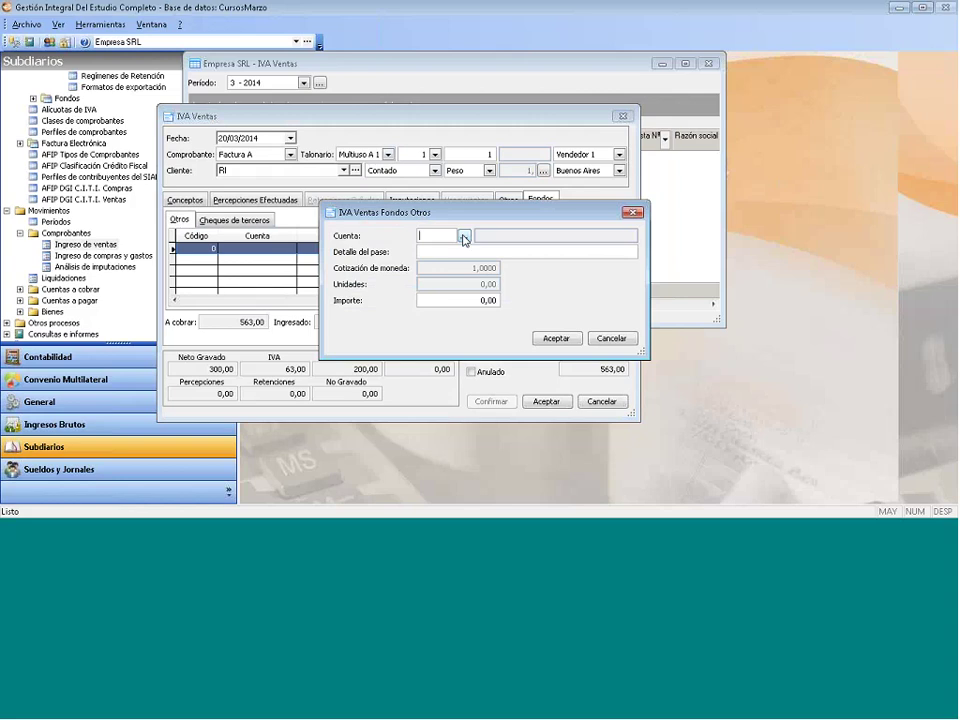
left_click(463, 237)
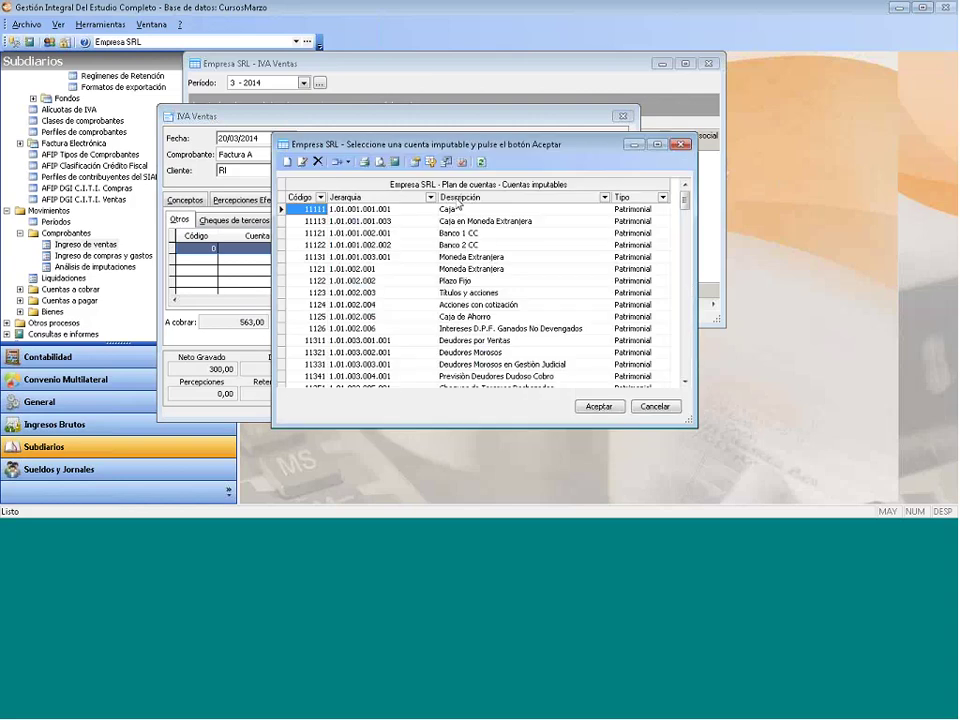
left_click(460, 199)
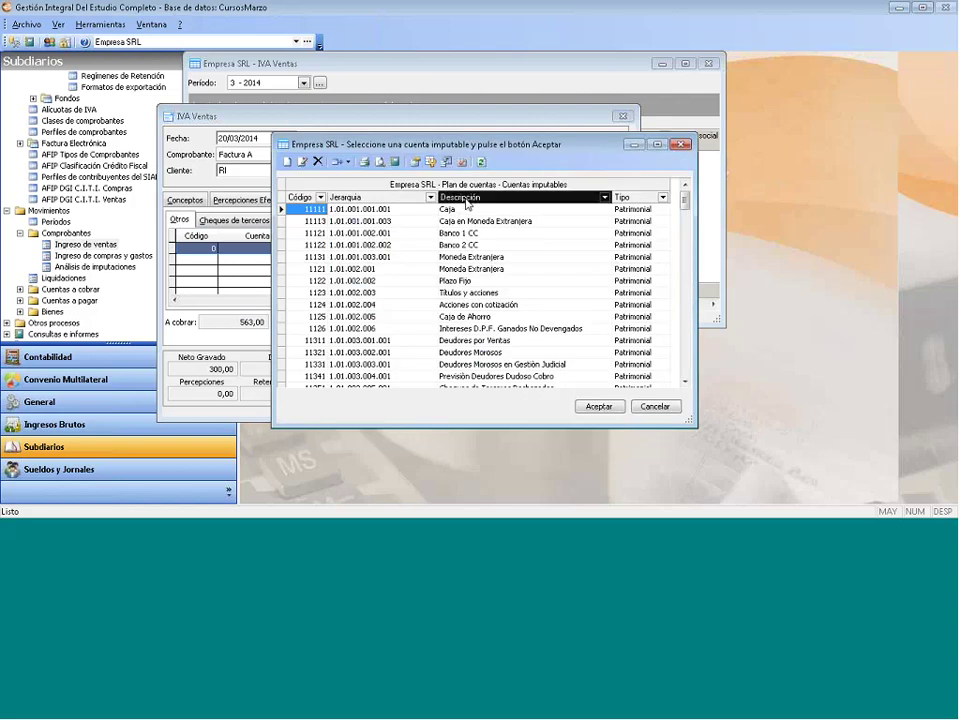
type("ta 1")
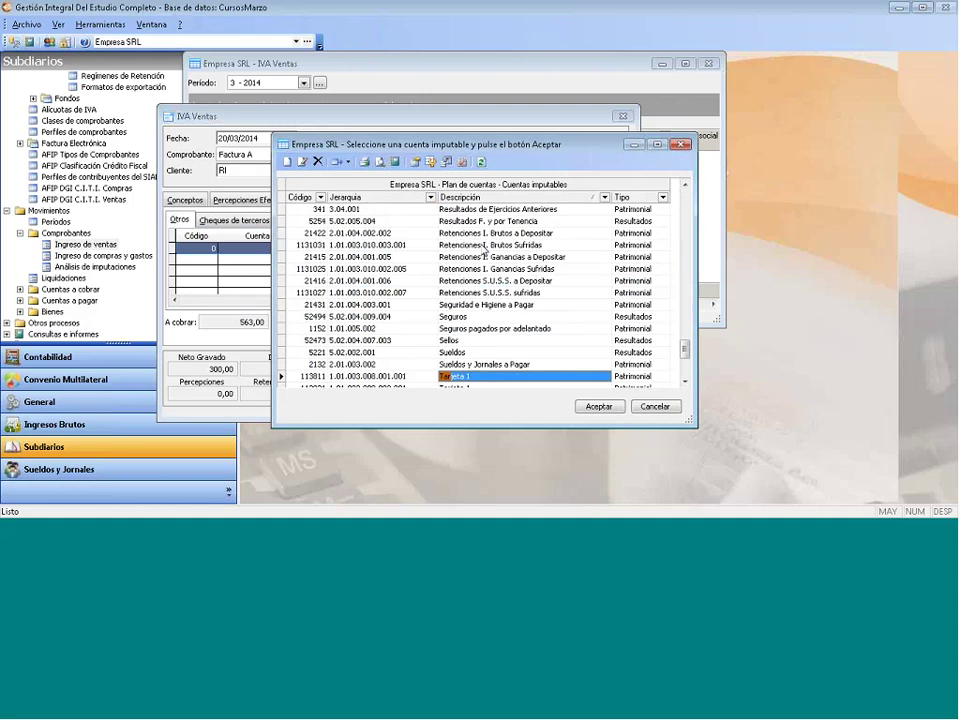
type("rjeta")
scroll(490, 255, "down", 1)
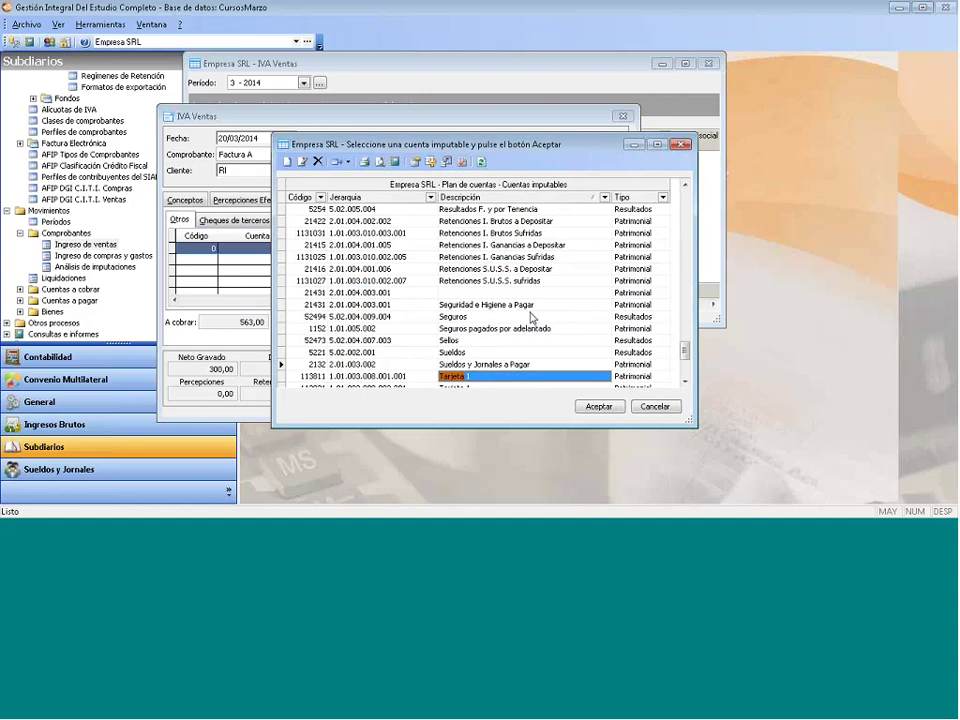
scroll(530, 290, "down", 3)
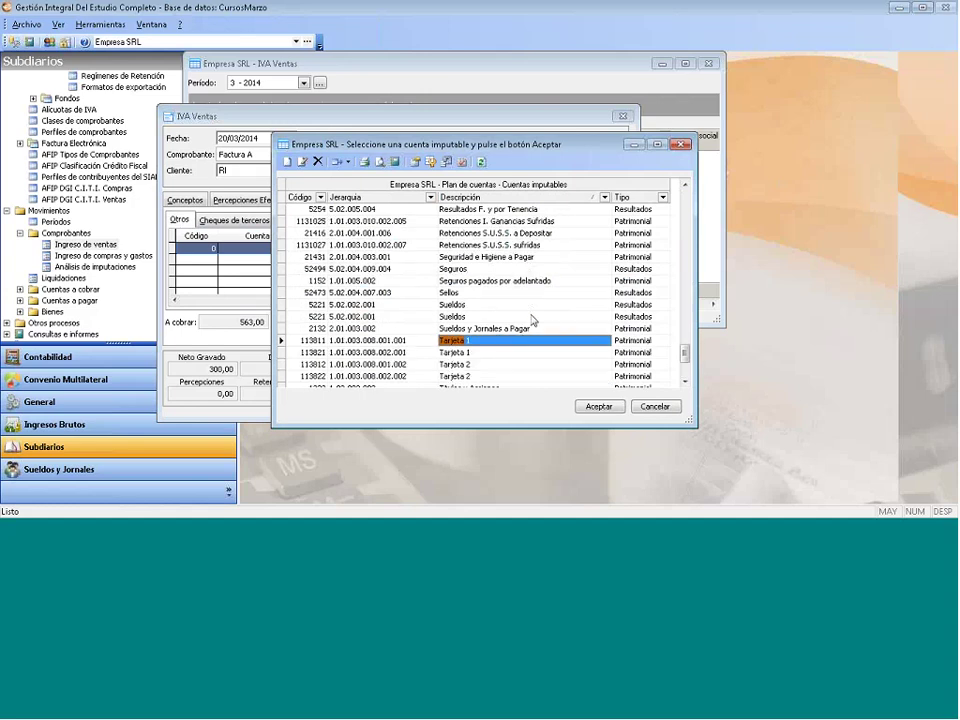
left_click(597, 407)
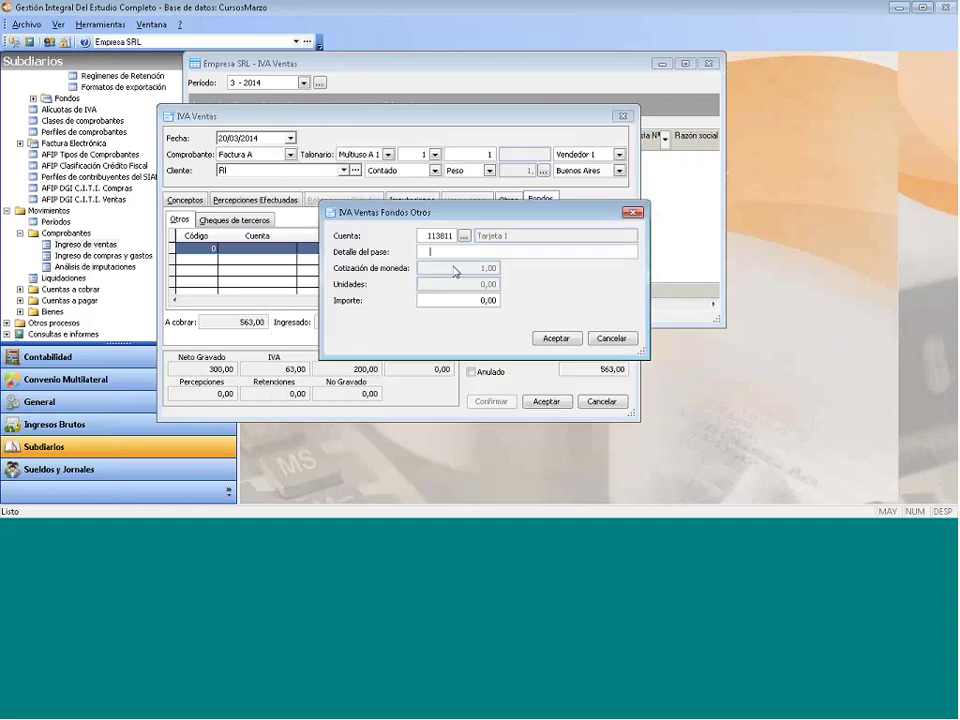
Set the entry's detail to "Pago con Tarjeta" and its amount to 300,00, and accept it.
type("Pago con Tarjeta")
key("Tab")
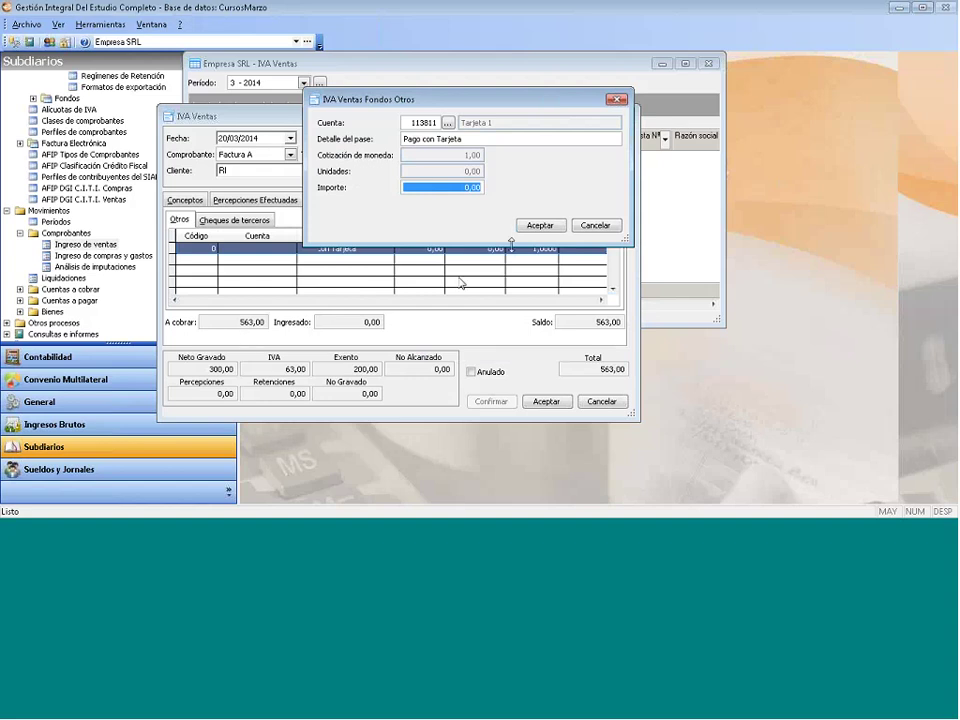
type("300 ,")
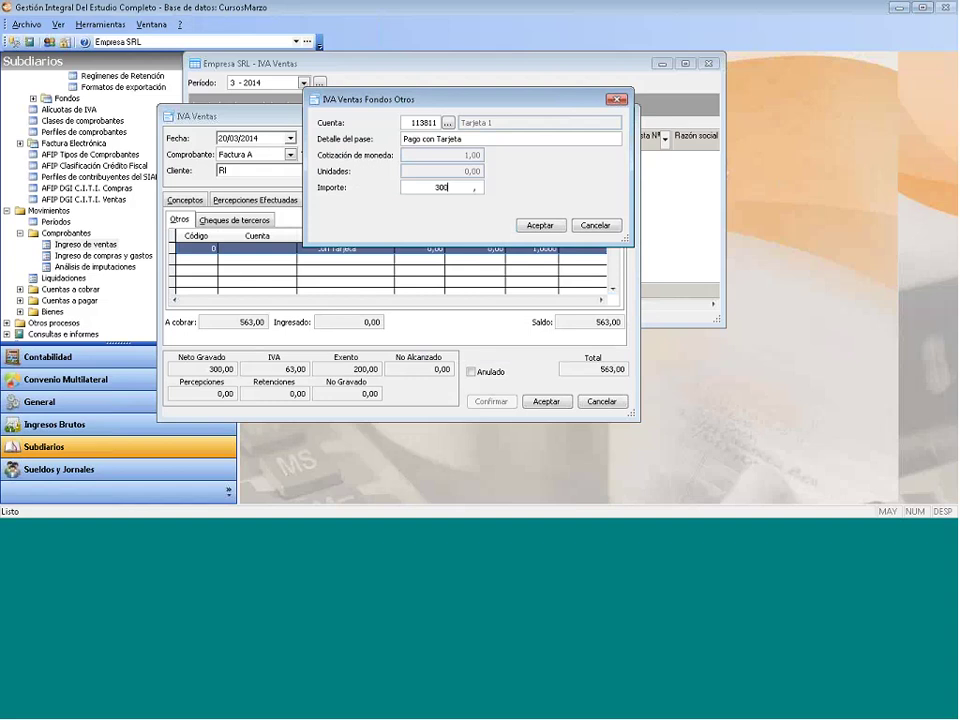
key("Tab")
left_click(537, 229)
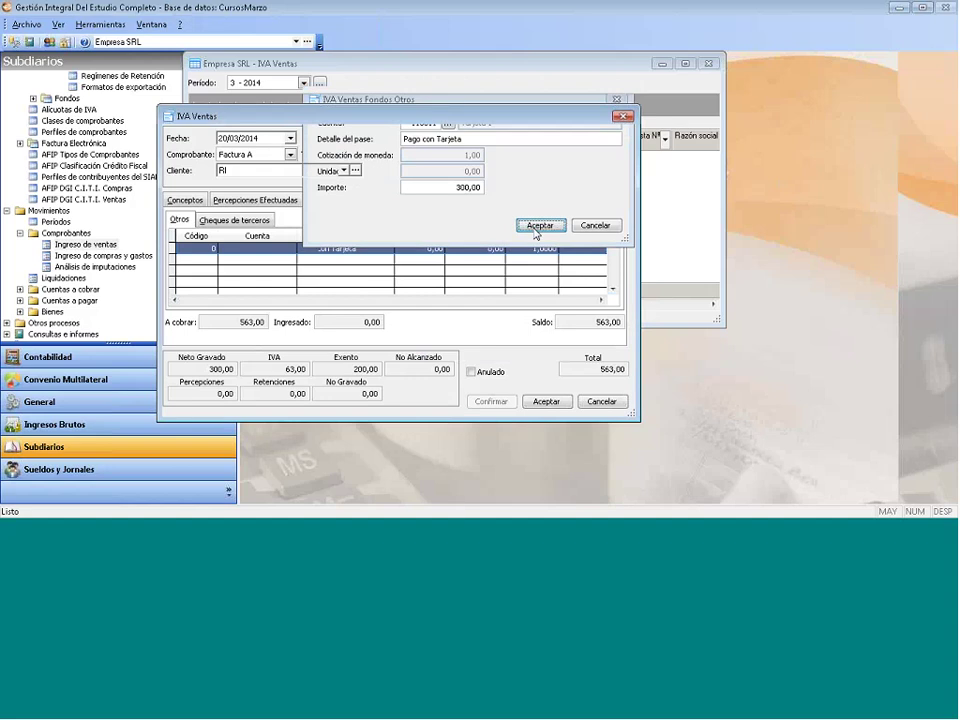
Add a second entry to the other Fondos with the account Caja (11111).
right_click(200, 250)
left_click(218, 263)
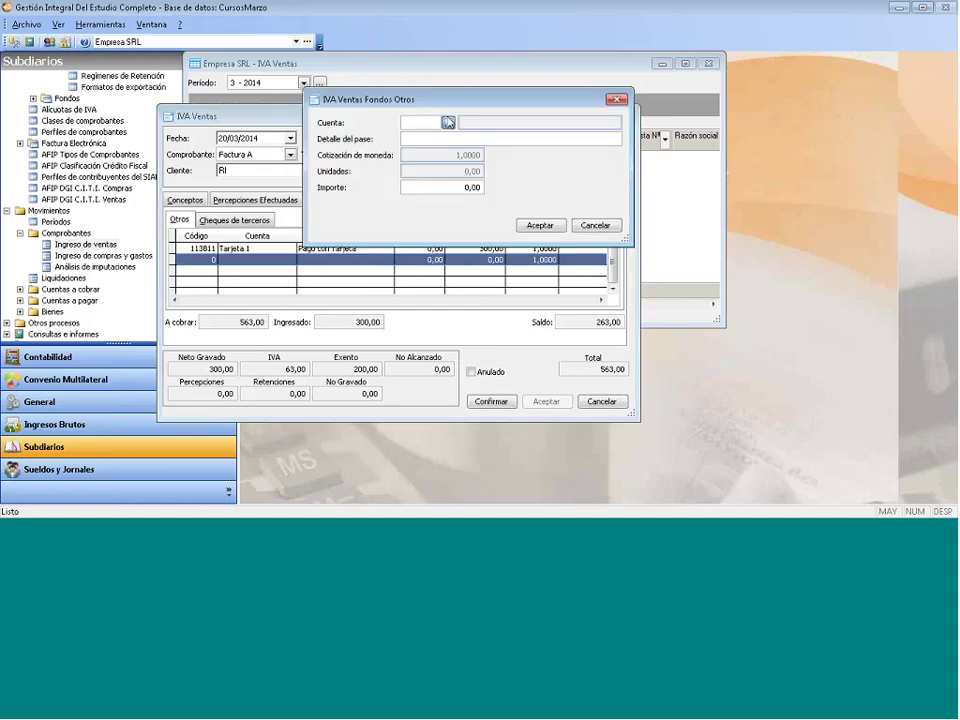
left_click(447, 122)
left_click(600, 404)
key("Tab")
key("Tab")
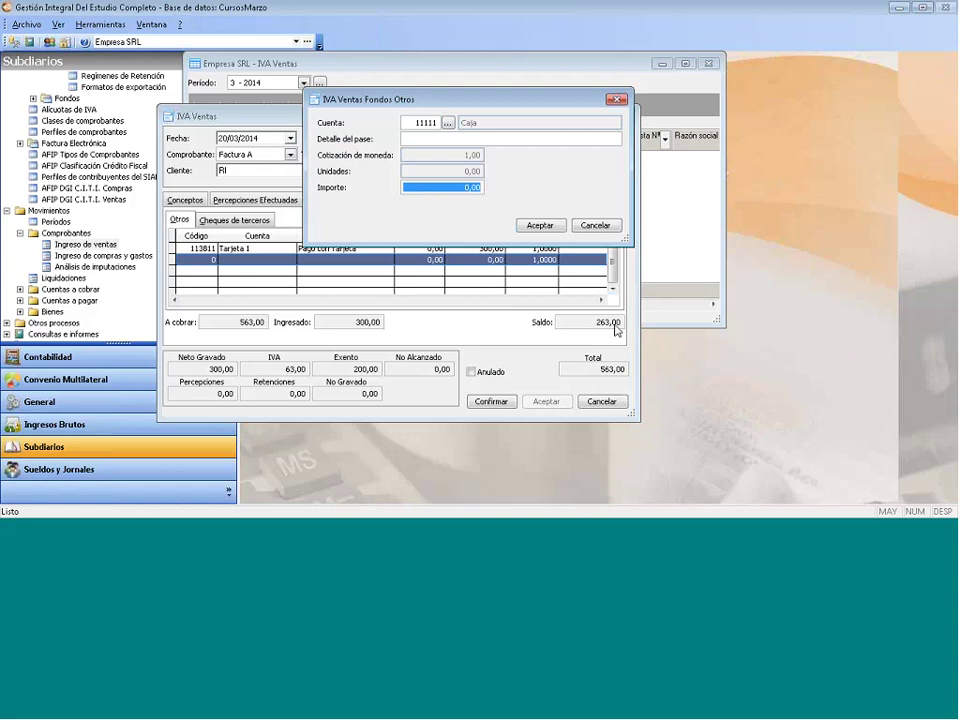
Set the Caja entry's amount to 263,00 and its detail to "Pago en Efectivo", and accept it.
type("2")
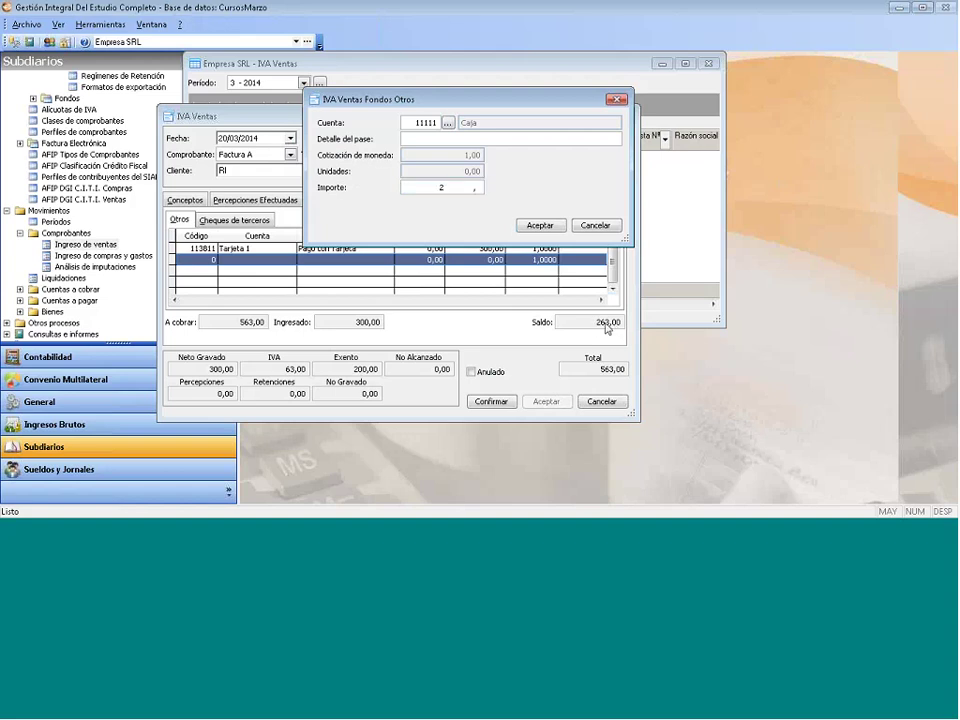
type("63")
left_click(412, 141)
type("Pago e")
key("Caps_Lock")
type("n Efectivo")
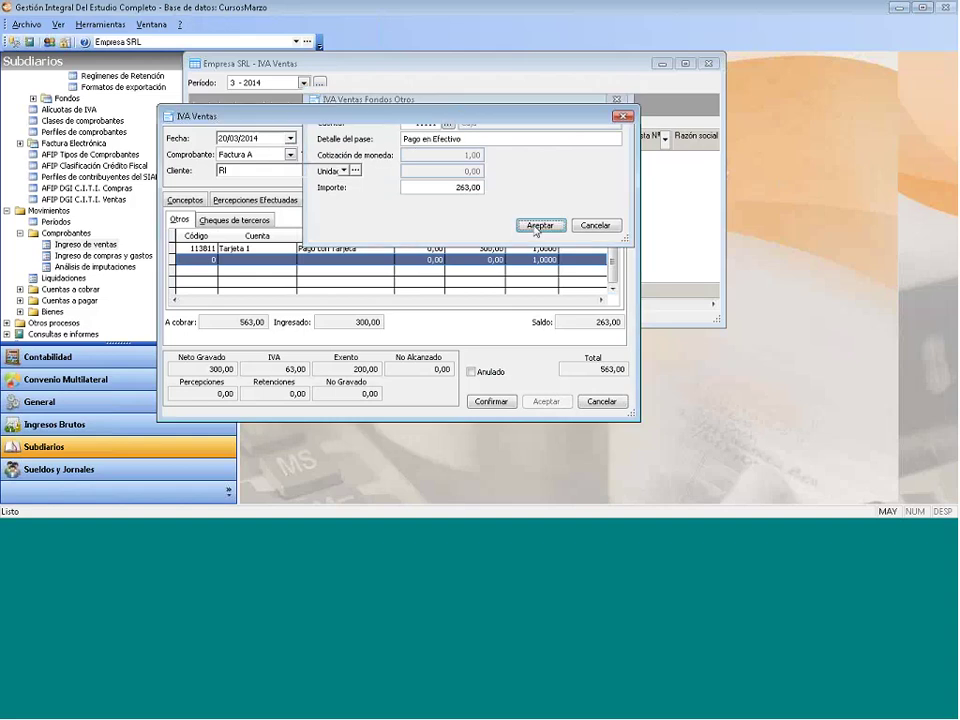
left_click(538, 224)
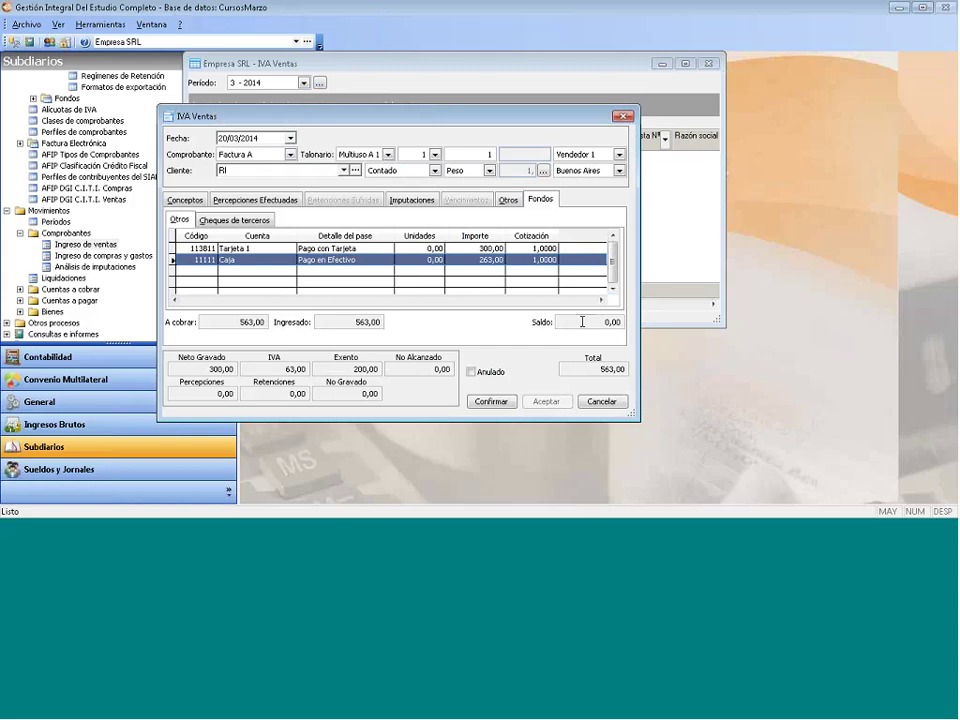
Check the Ingresado and Saldo amounts of the Fondos and confirm the voucher to regenerate its Imputaciones.
left_click(329, 326)
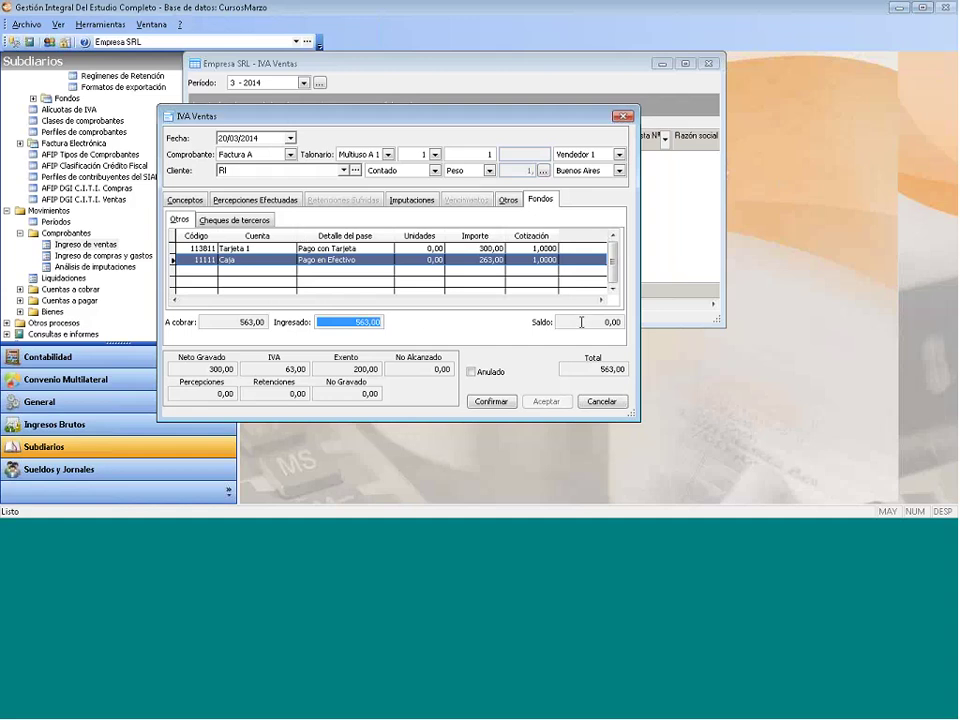
left_click(597, 322)
left_click_drag(597, 322, 624, 322)
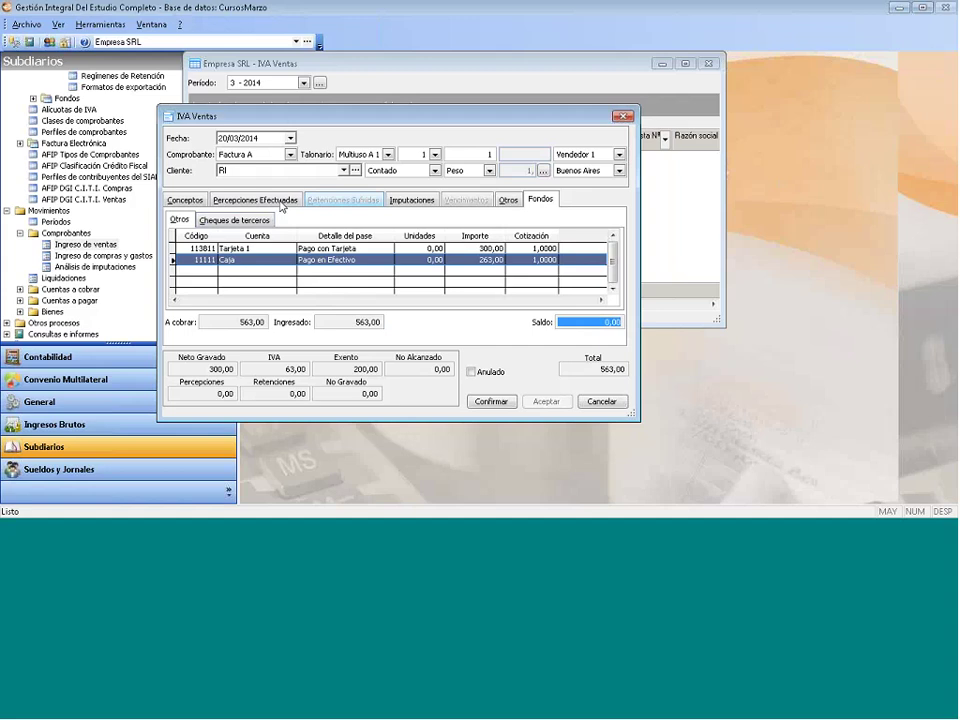
left_click(411, 199)
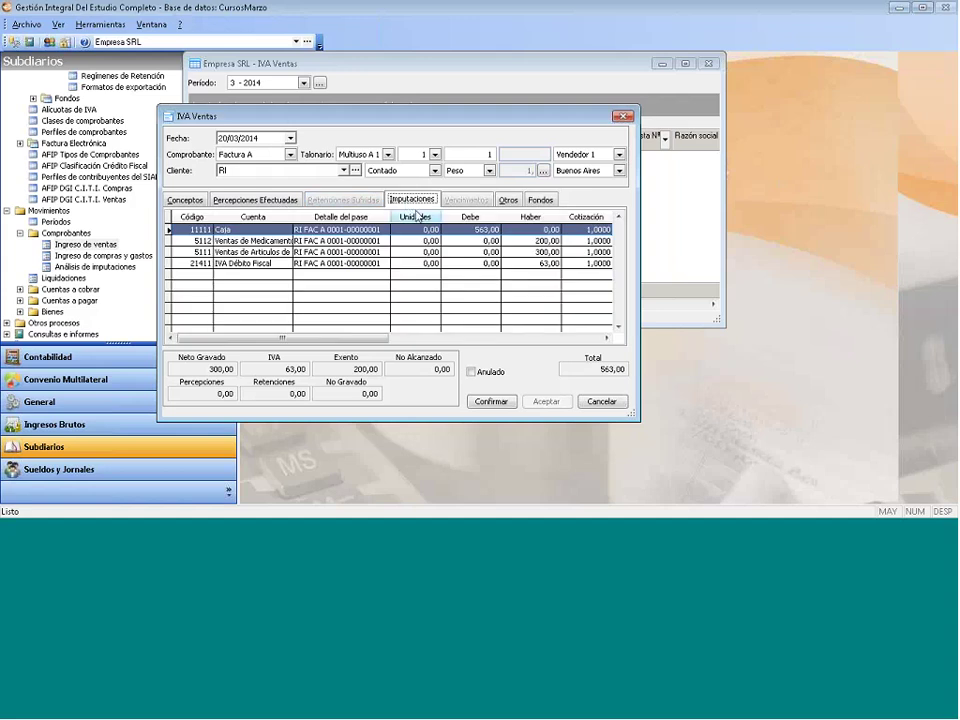
left_click(491, 401)
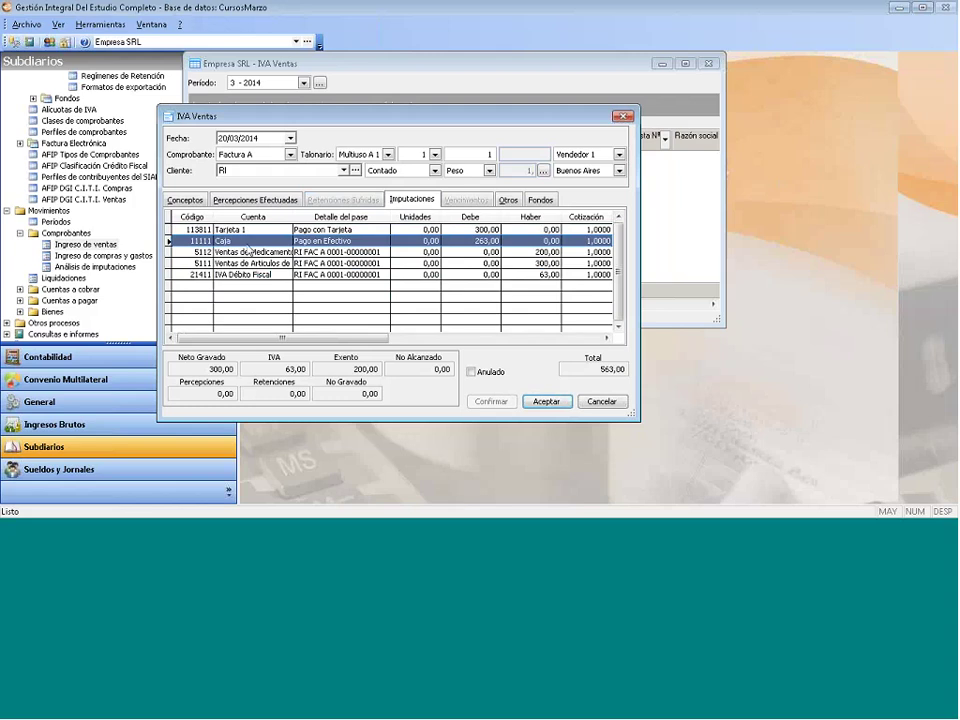
View the detail and available actions of the Caja line in the Imputaciones, leaving it unmodified.
left_click(692, 130)
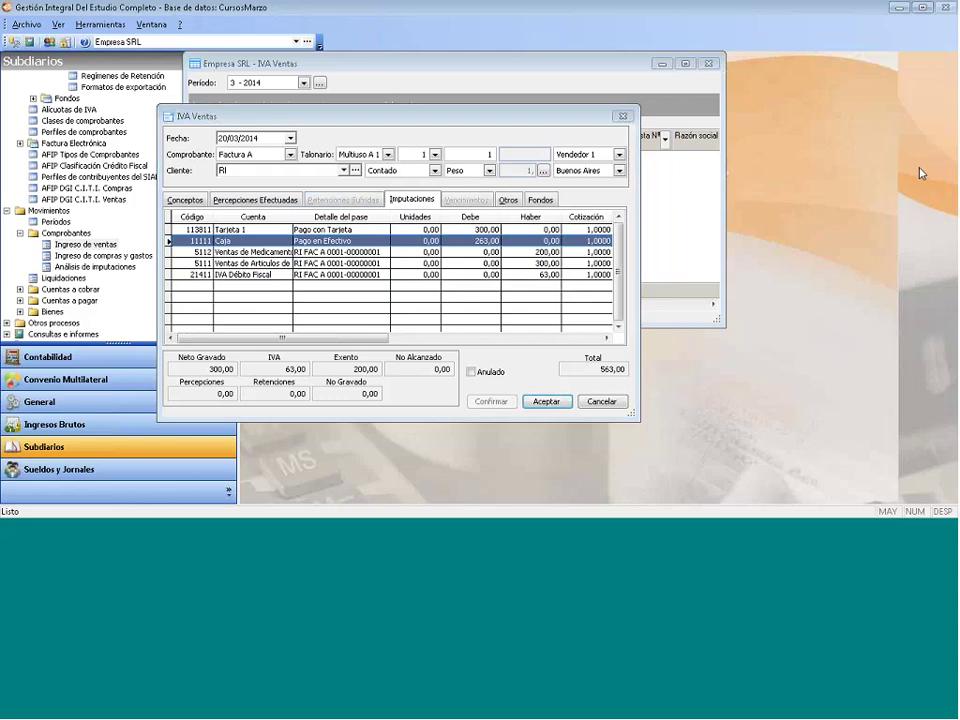
double_click(508, 240)
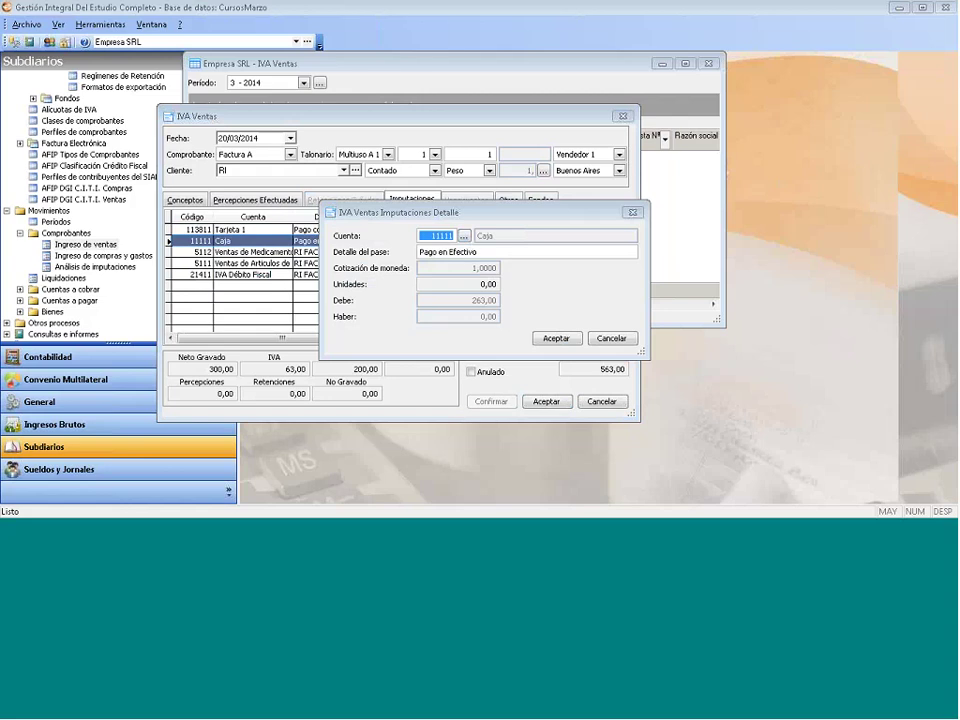
left_click(609, 339)
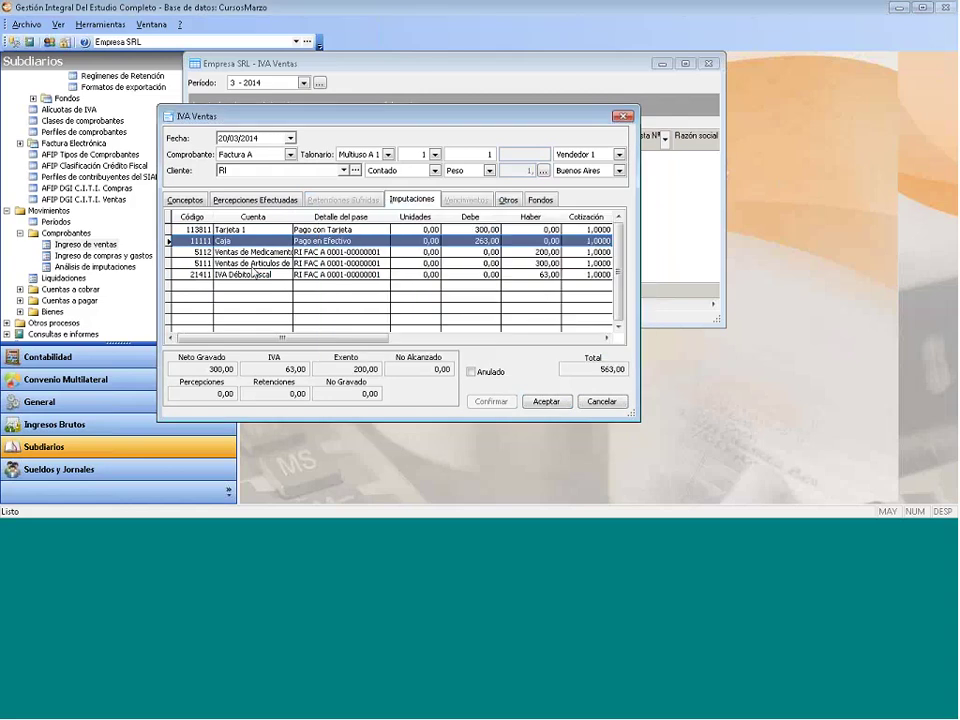
right_click(252, 244)
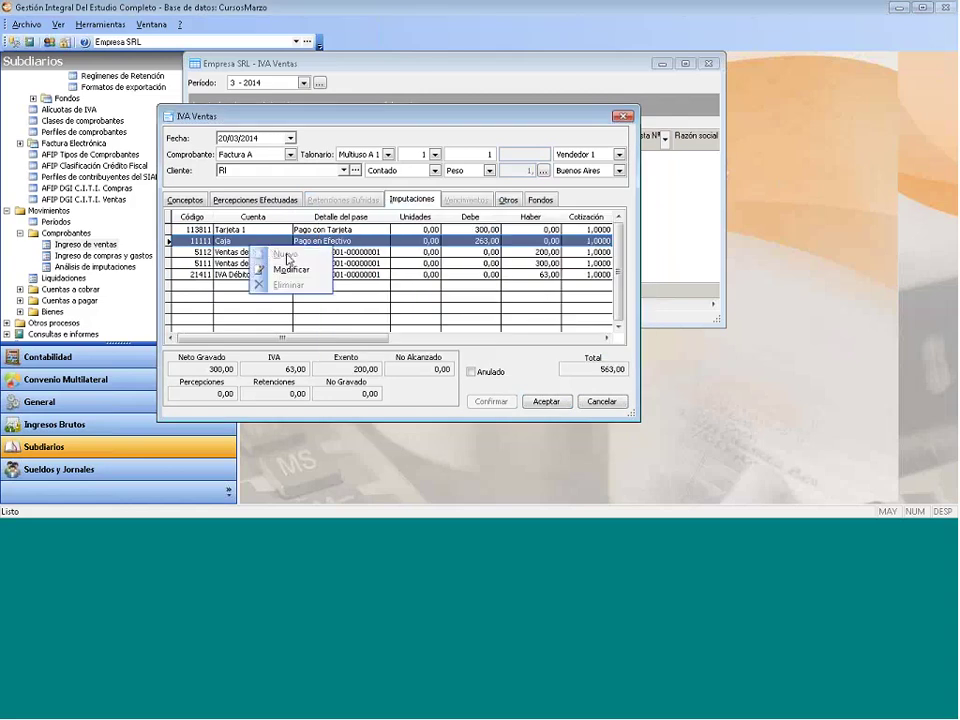
left_click(232, 252)
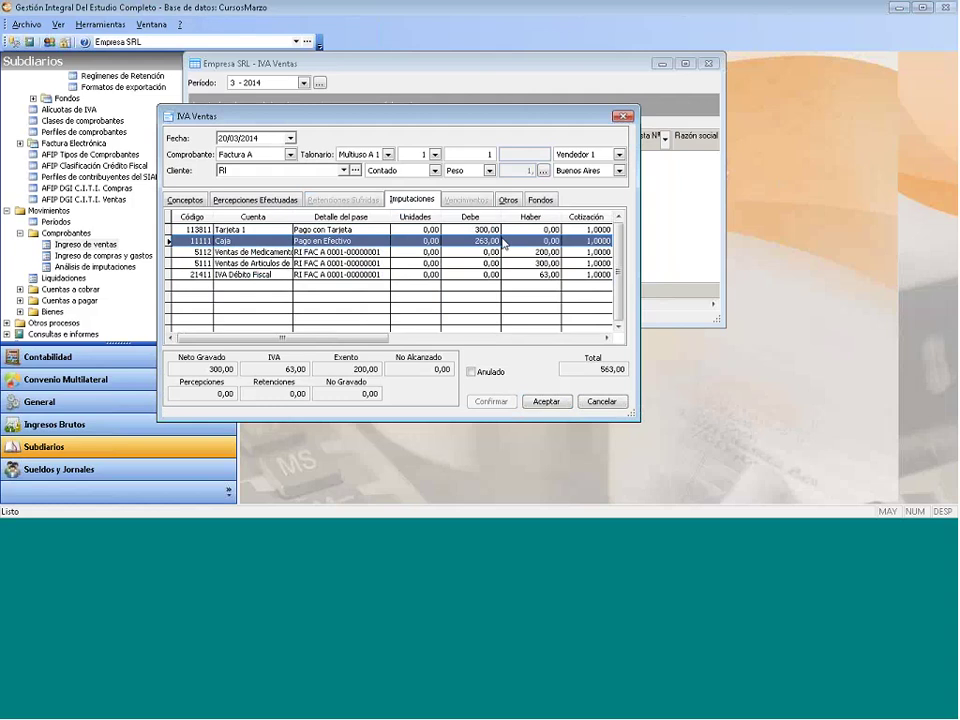
Compare the payments in Fondos with the Imputaciones and reopen the Caja line's detail, closing it without changes.
left_click(541, 200)
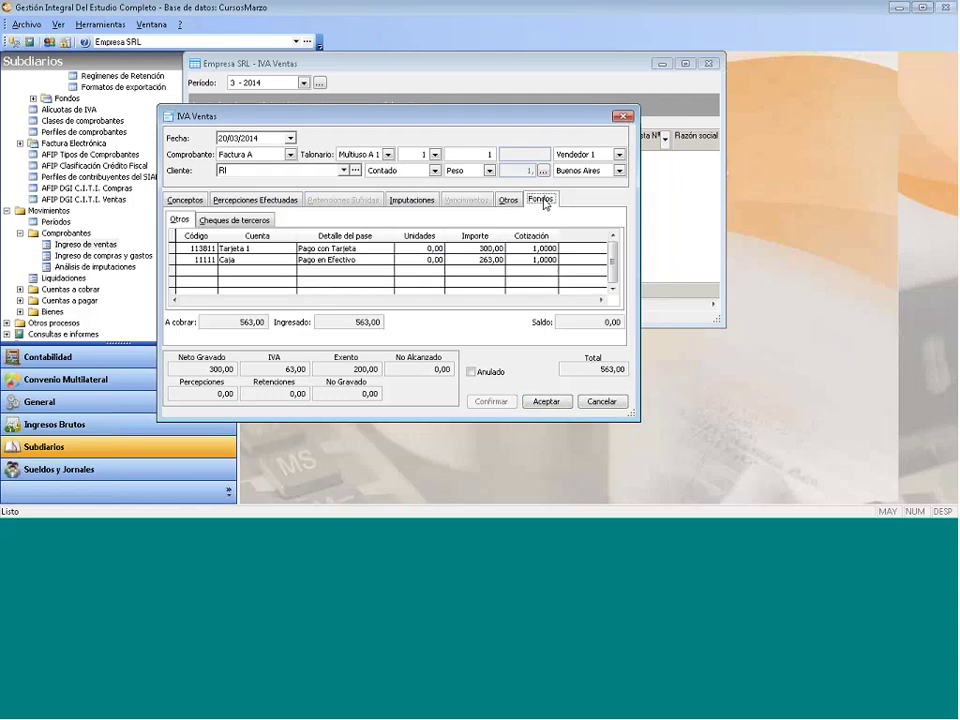
left_click(402, 200)
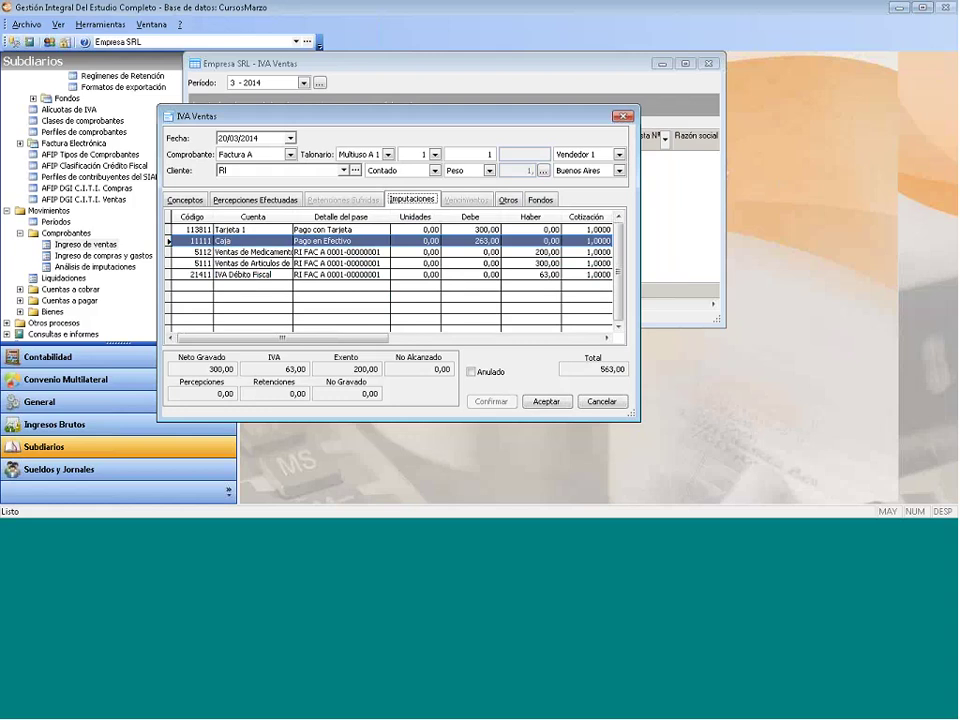
right_click(235, 244)
left_click(266, 257)
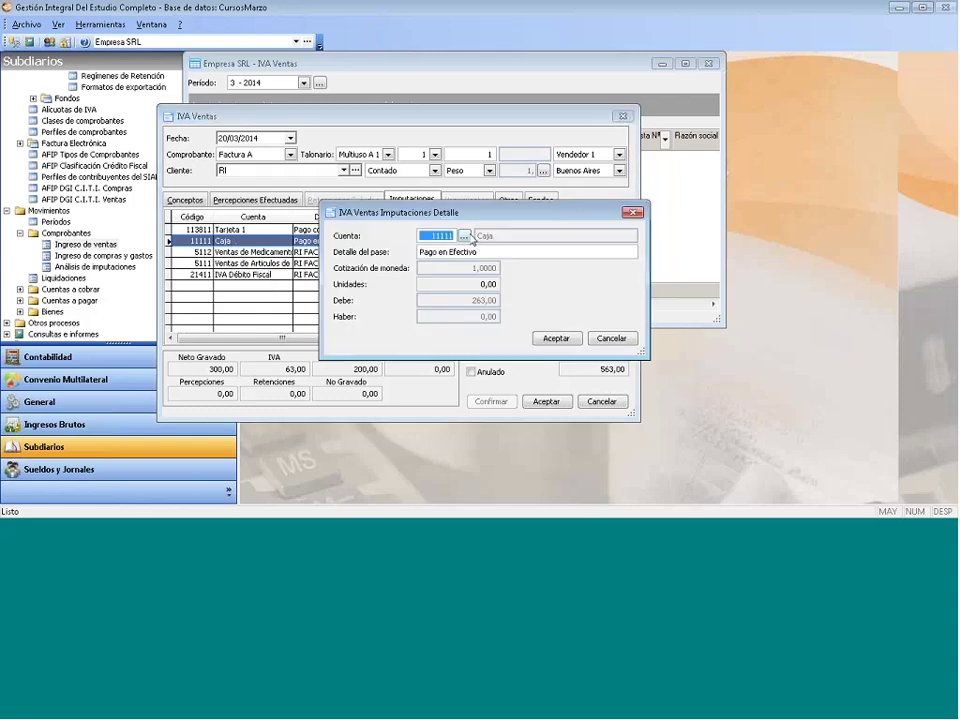
left_click(609, 339)
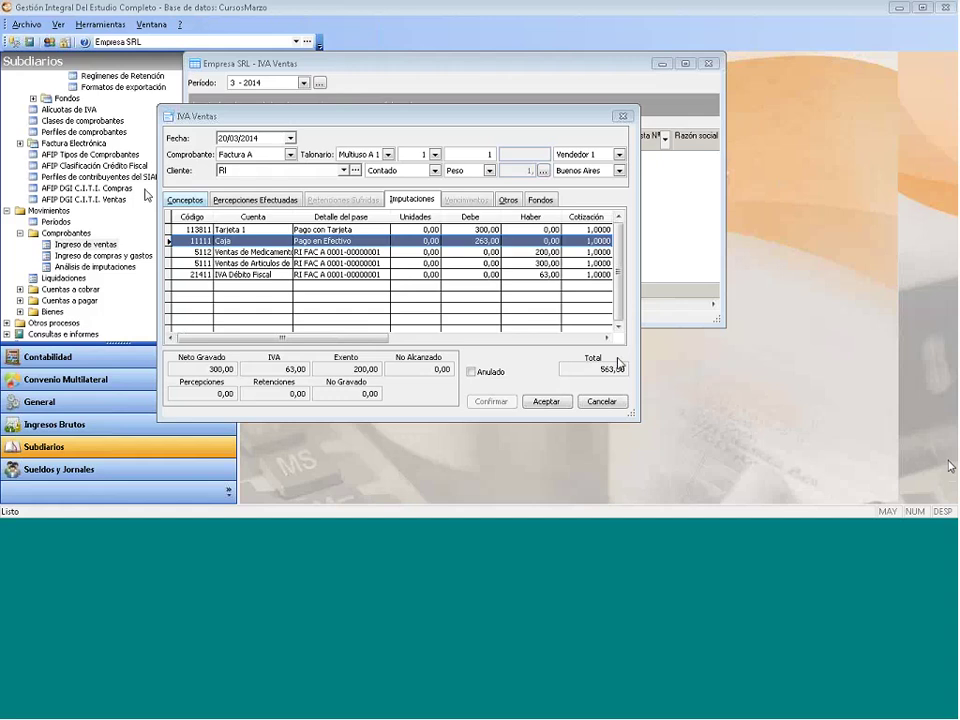
Review the voucher's Conceptos, Imputaciones and Fondos once more.
left_click(186, 199)
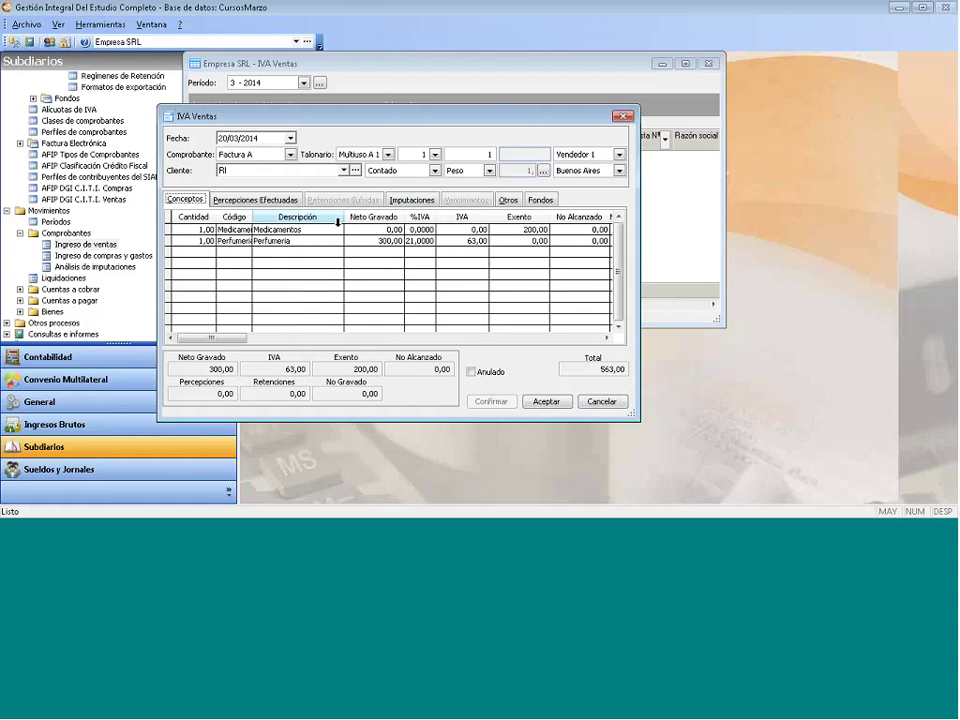
left_click(408, 200)
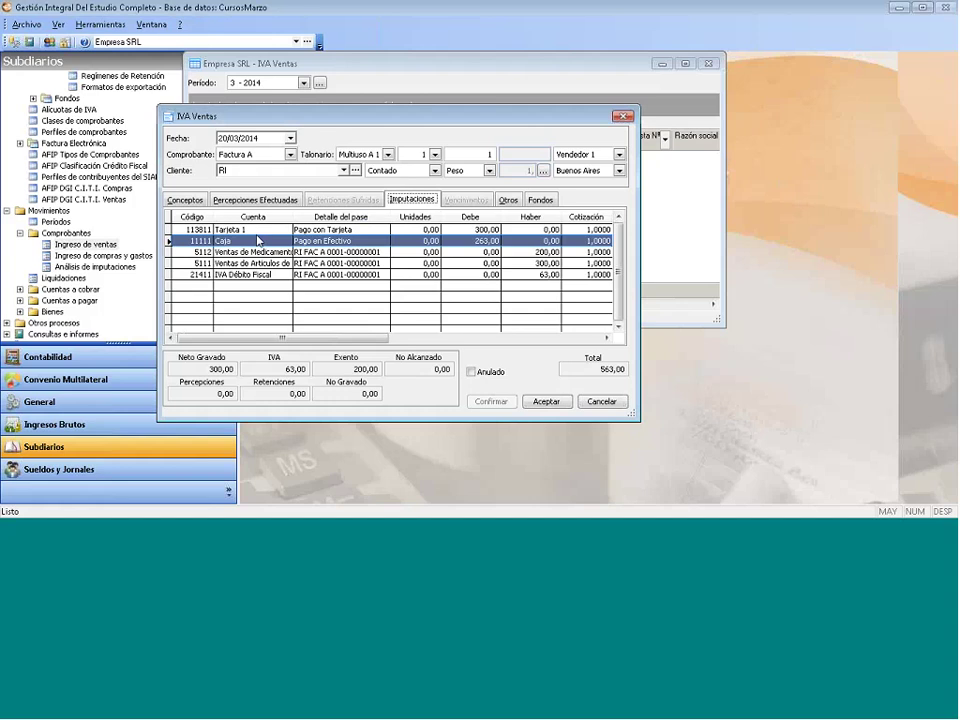
left_click(541, 200)
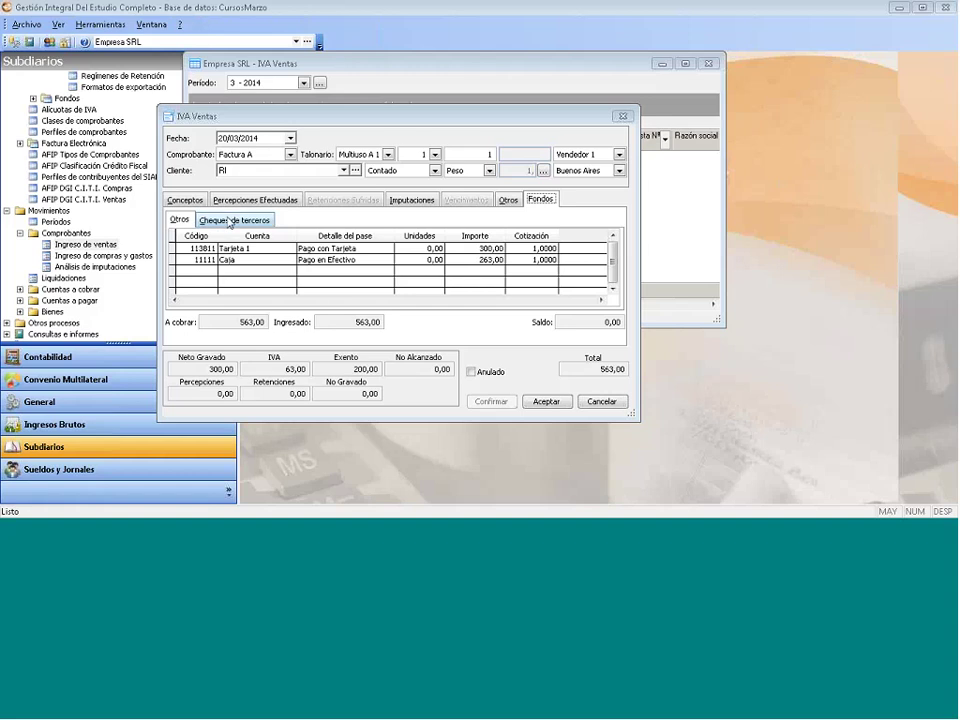
Try a Cantidad of 3000 on the Medicamentos line in the voucher's Conceptos.
left_click(184, 200)
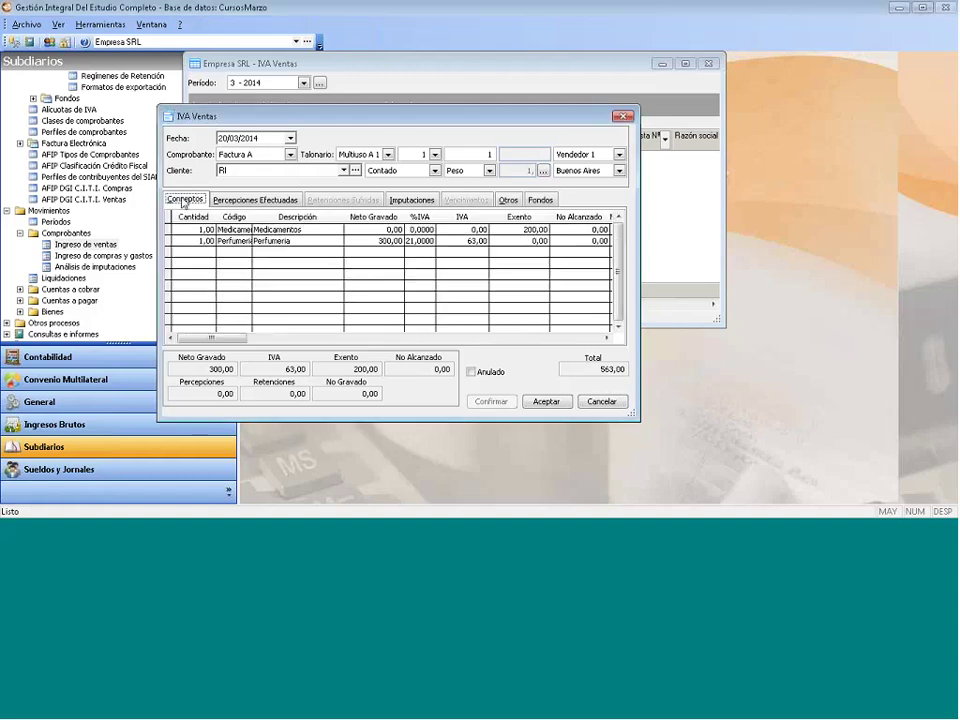
left_click(230, 230)
right_click(247, 231)
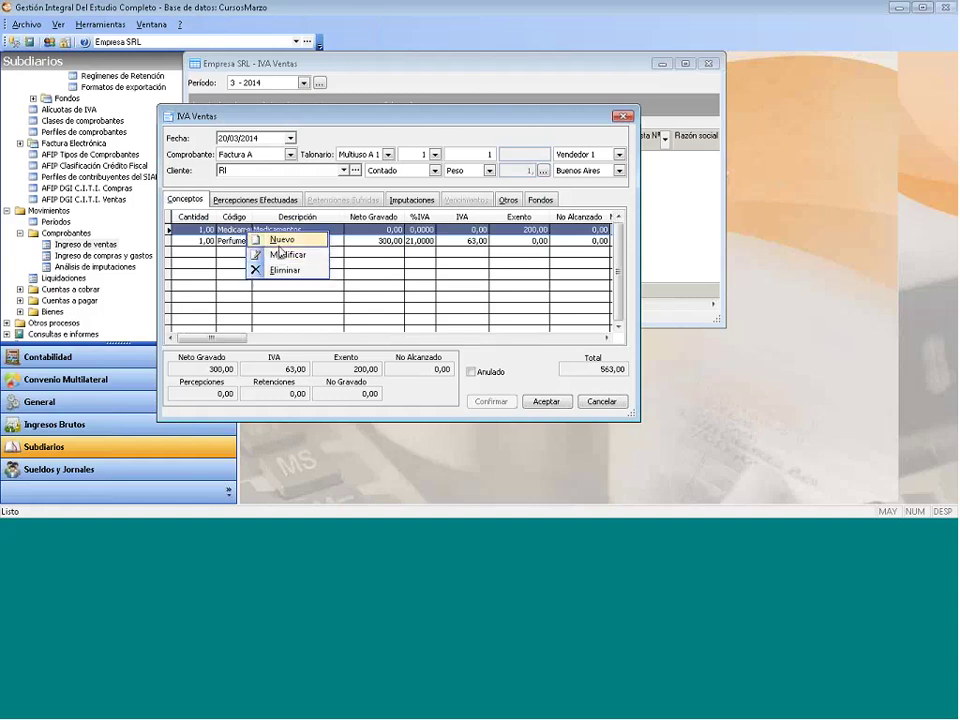
left_click(280, 255)
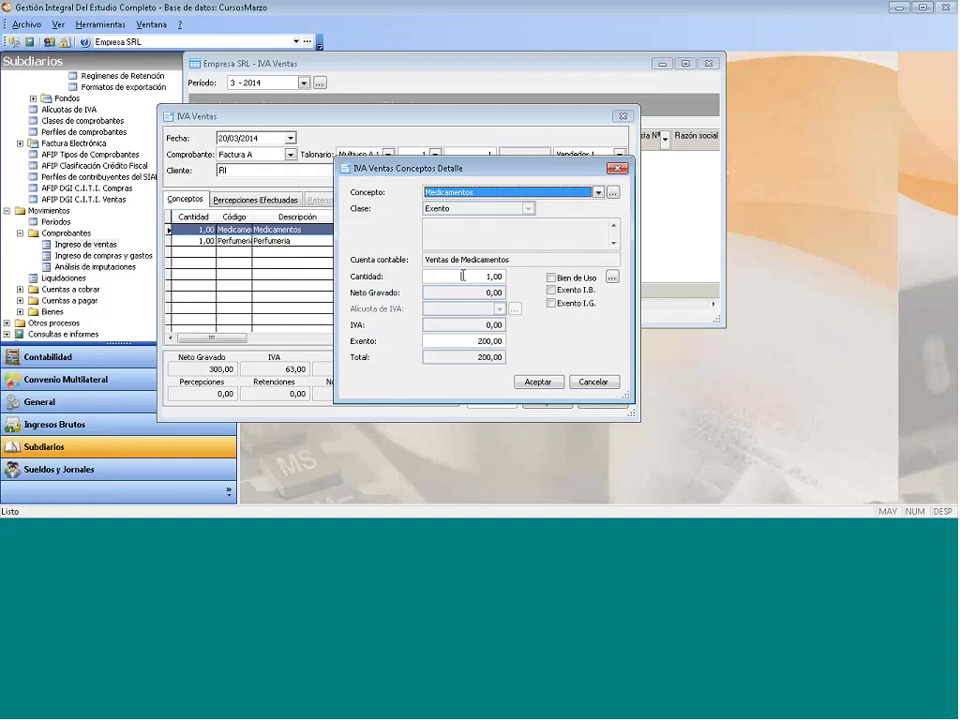
left_click(463, 275)
type("3")
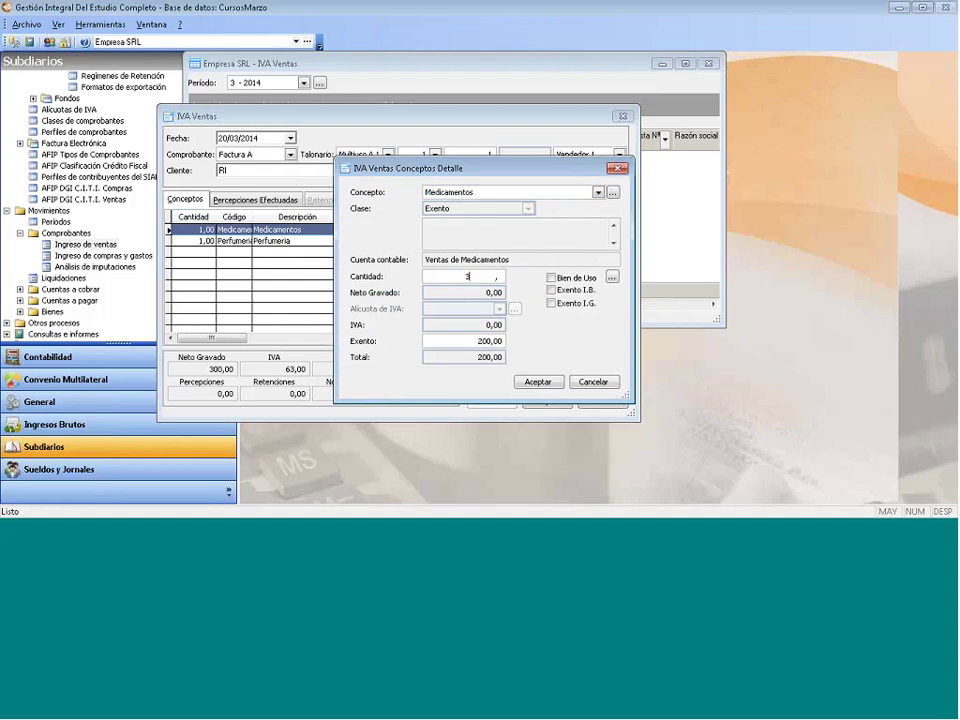
type("000")
key("Tab")
left_click(480, 341)
left_click(500, 277)
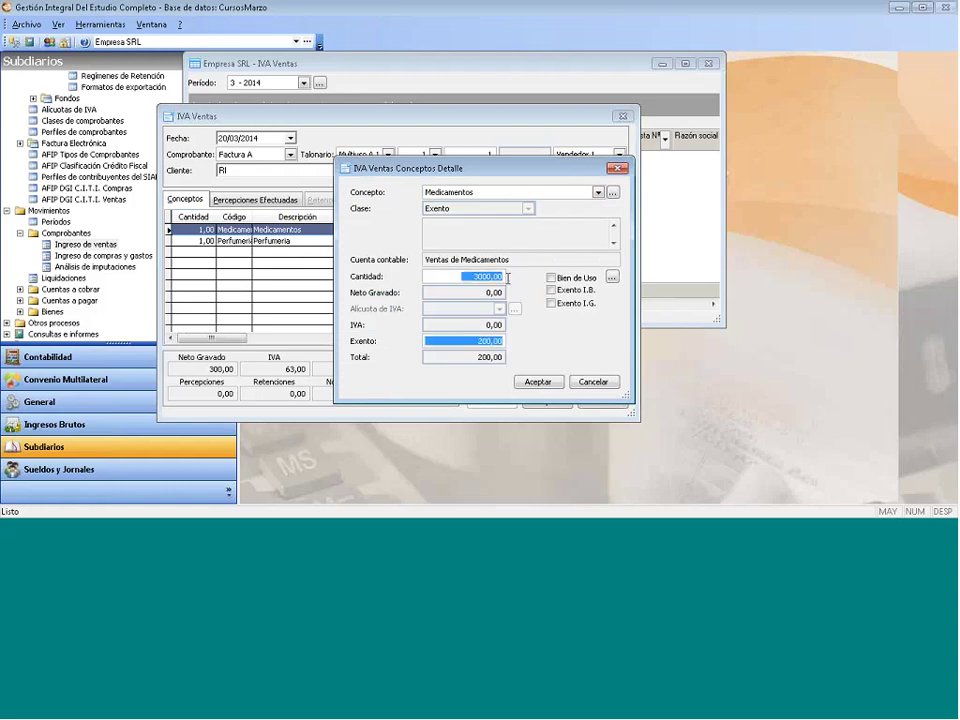
key("Tab")
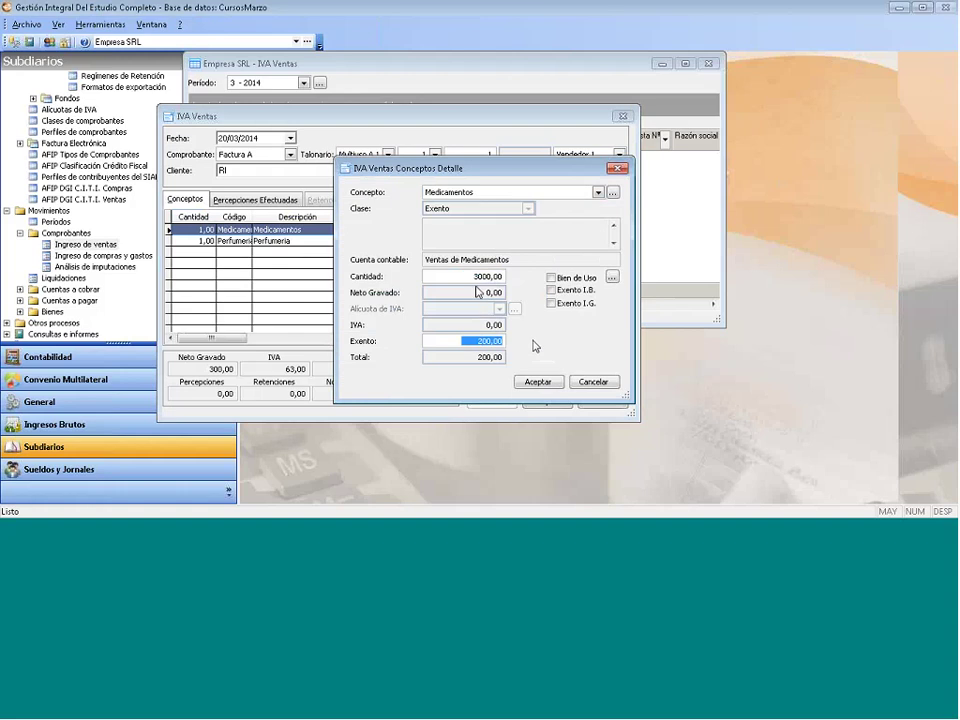
key("shift+Tab")
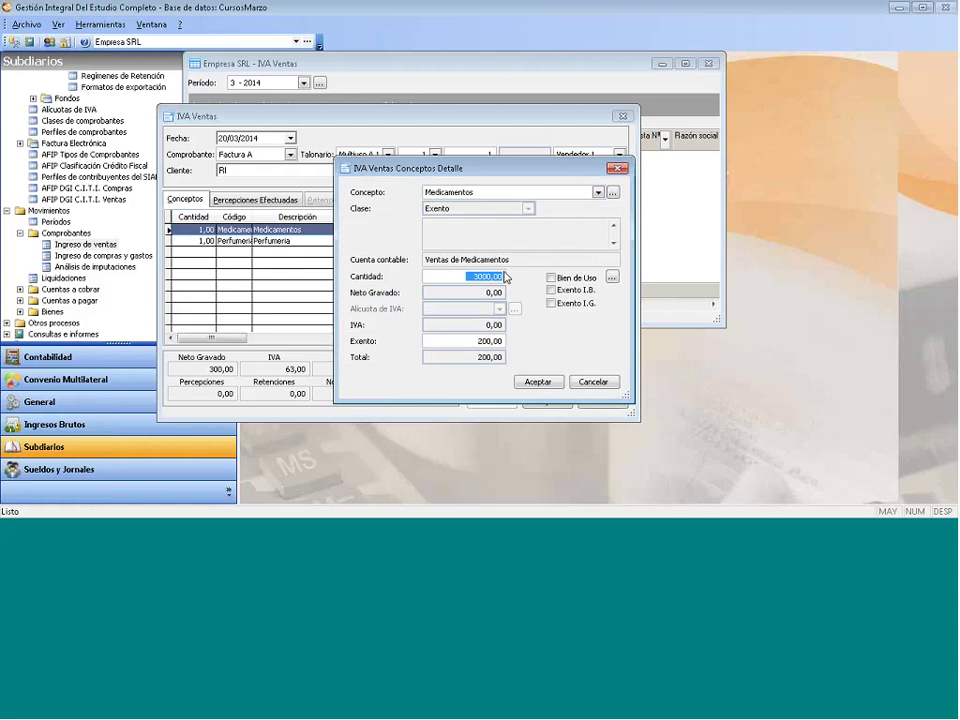
Set the Medicamentos line's Cantidad to 1, accept the line and save the voucher.
left_click(470, 276)
double_click(470, 276)
type("01 ,")
double_click(478, 279)
type("1")
key("Tab")
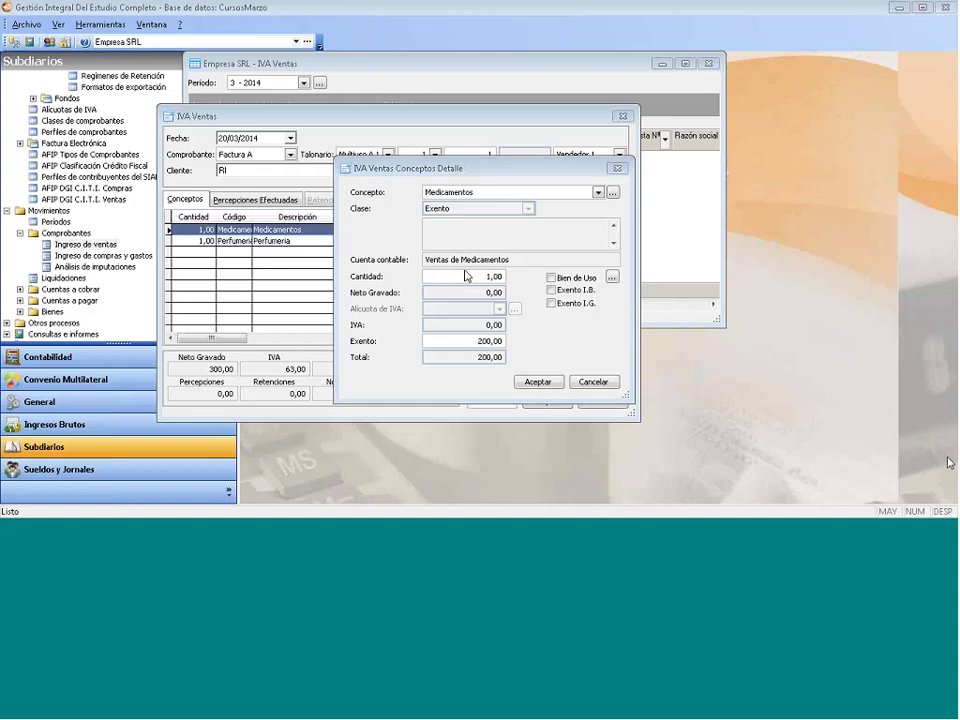
left_click_drag(465, 276, 562, 279)
left_click(540, 387)
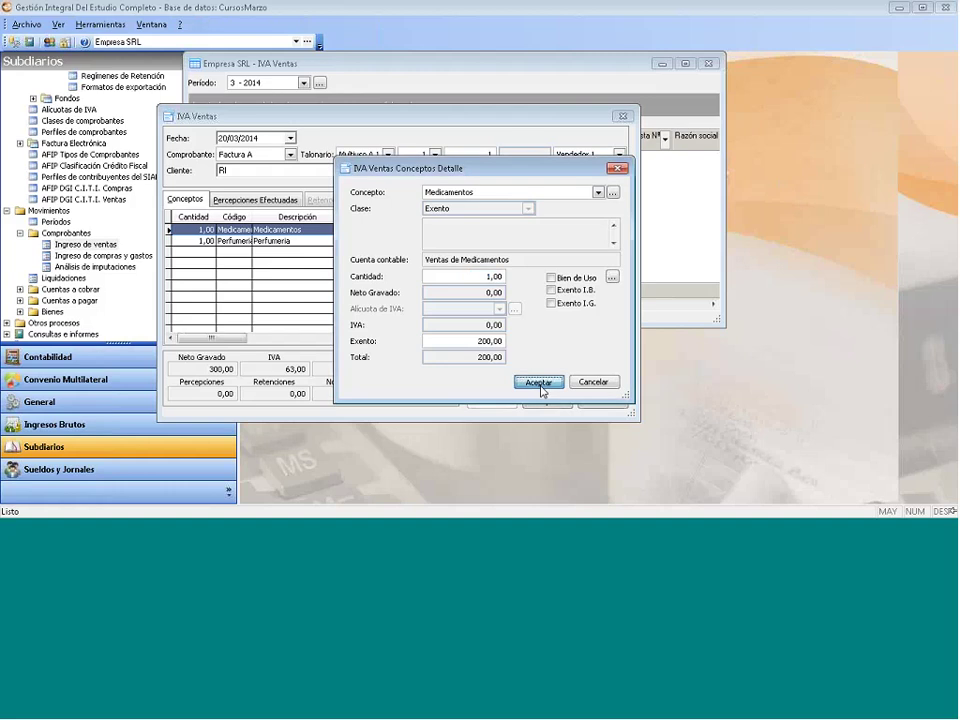
left_click(487, 402)
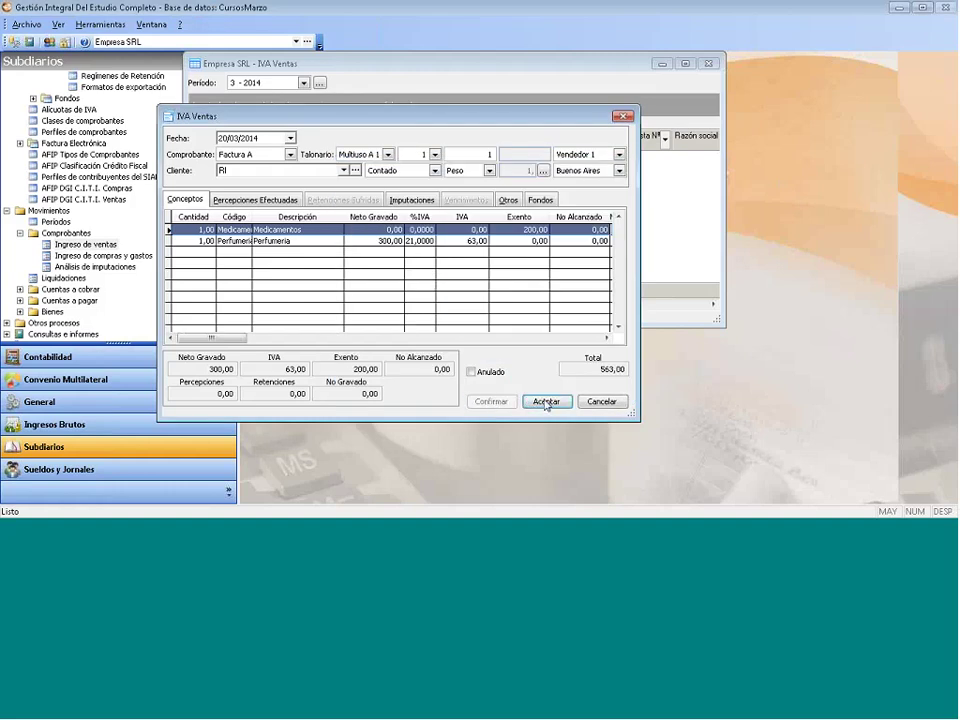
left_click(545, 401)
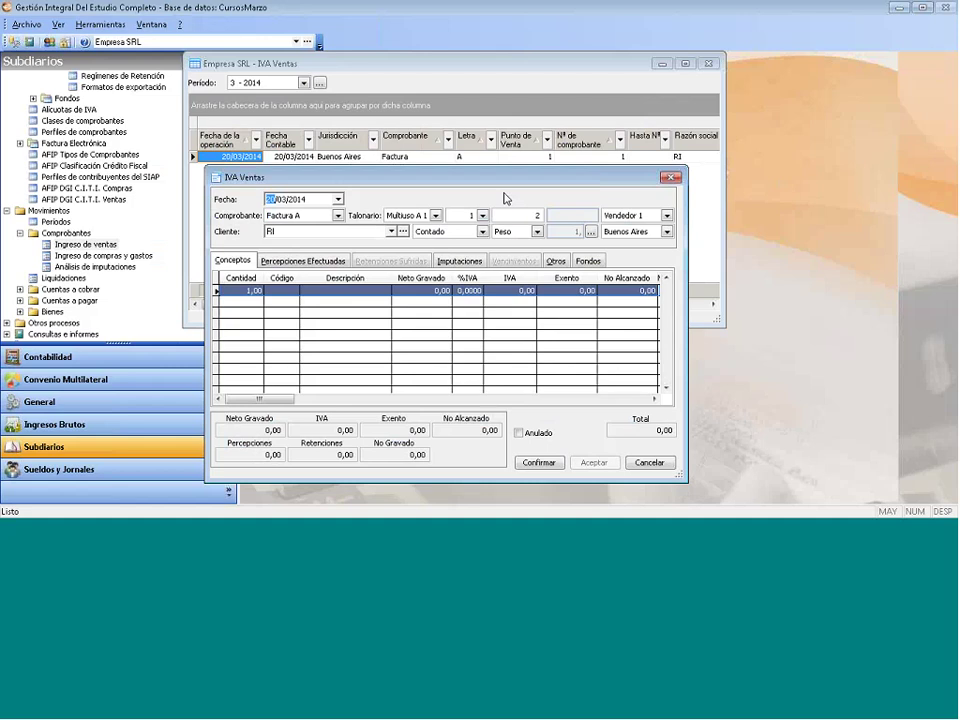
Add a Perfumeria concept with Neto Gravado 3000 to the new voucher and set its payment condition to Cuenta corriente.
right_click(252, 295)
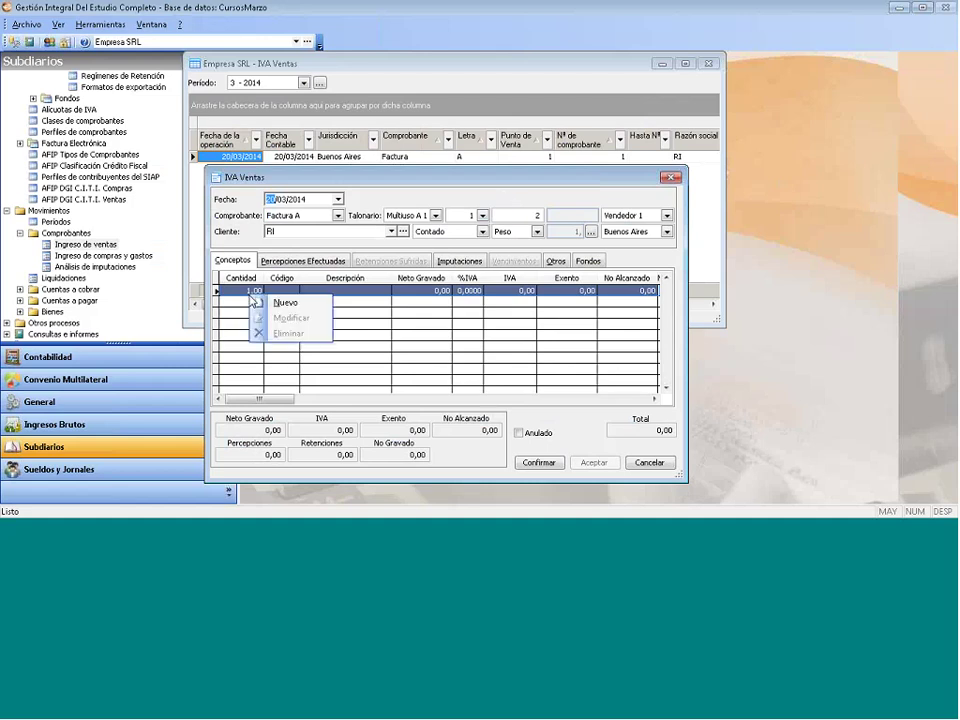
left_click(280, 302)
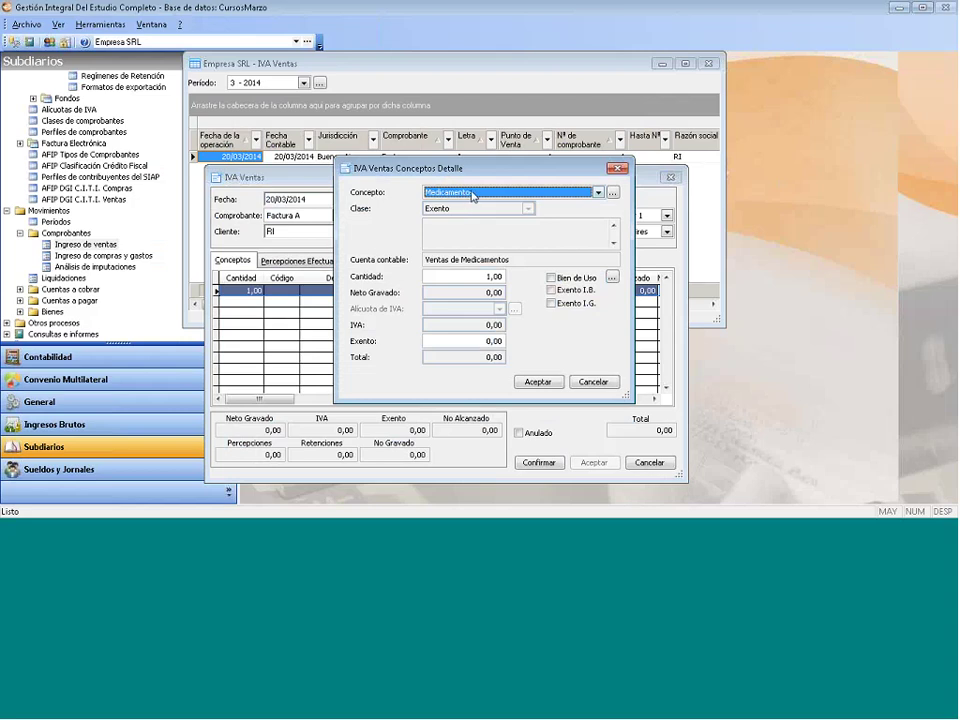
left_click(469, 194)
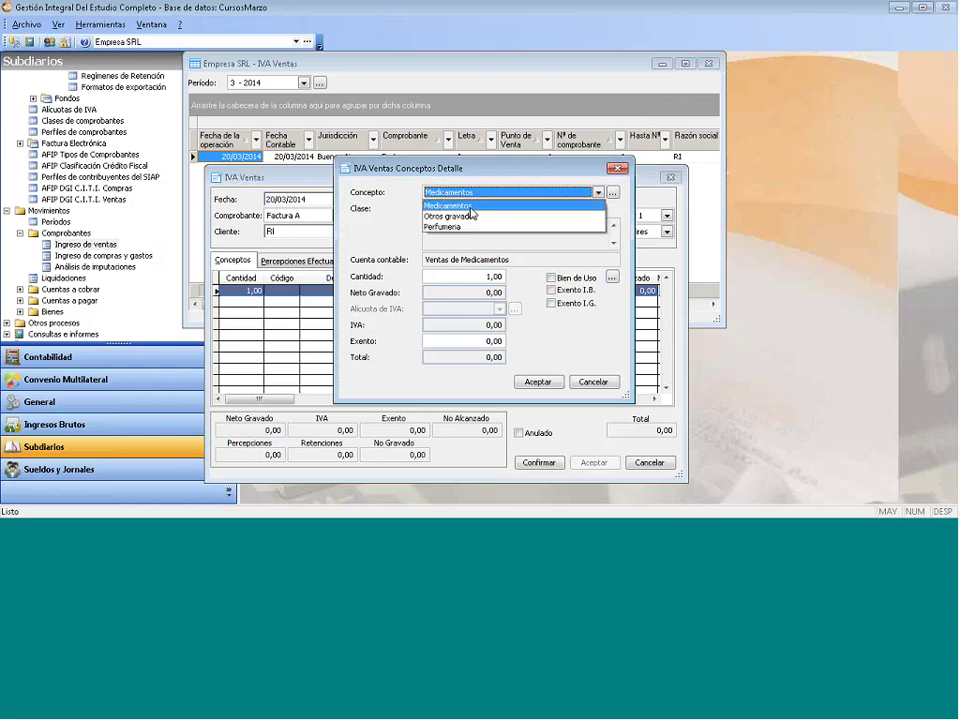
left_click(450, 227)
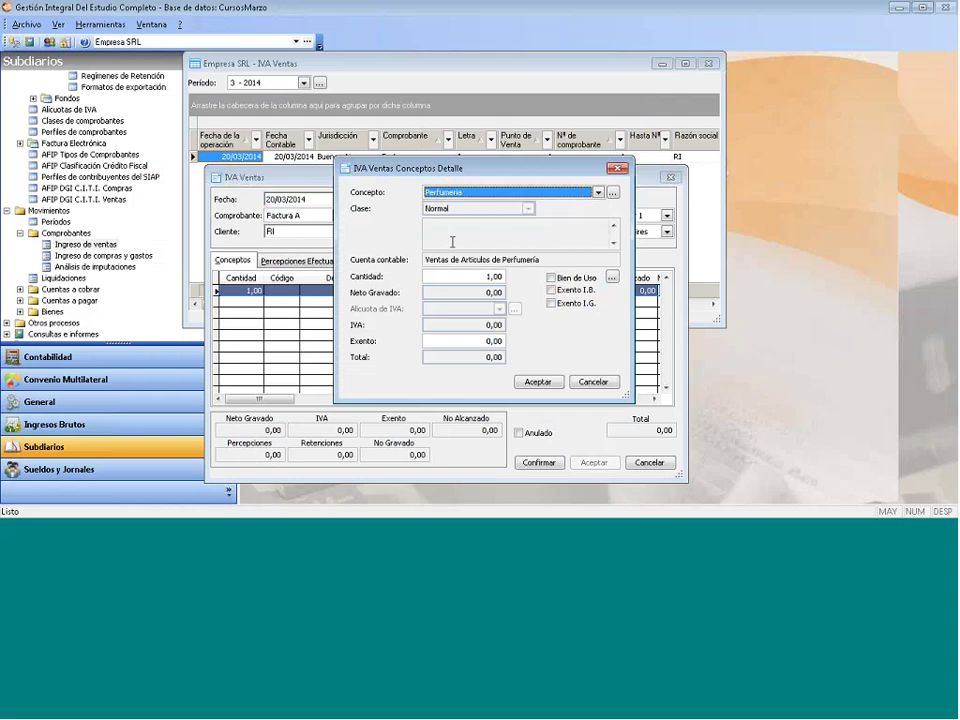
left_click(470, 292)
type("3000")
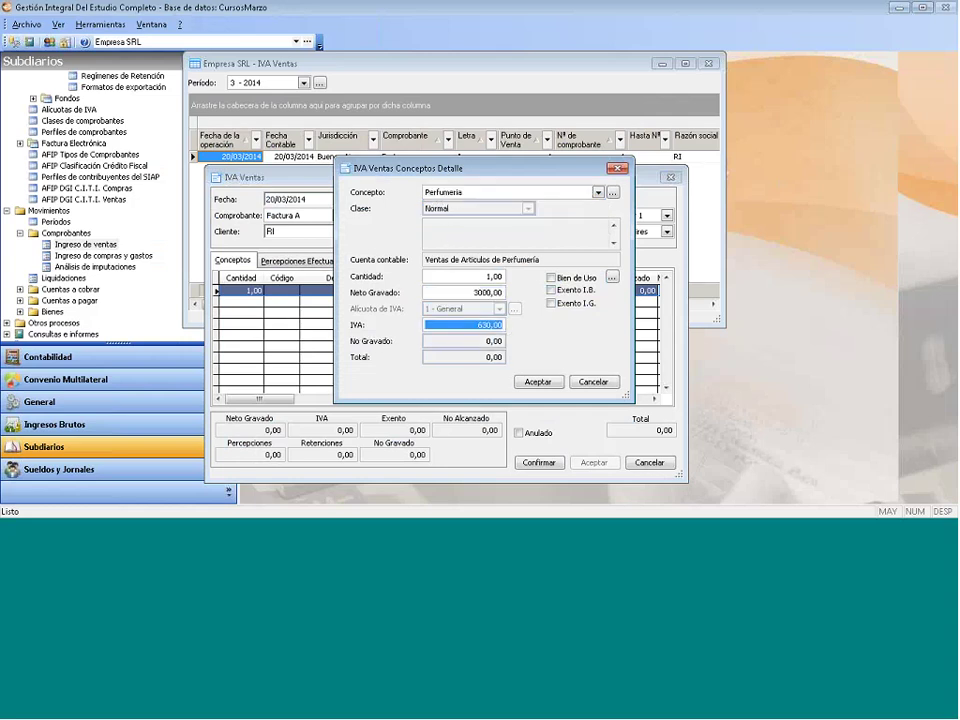
left_click(538, 382)
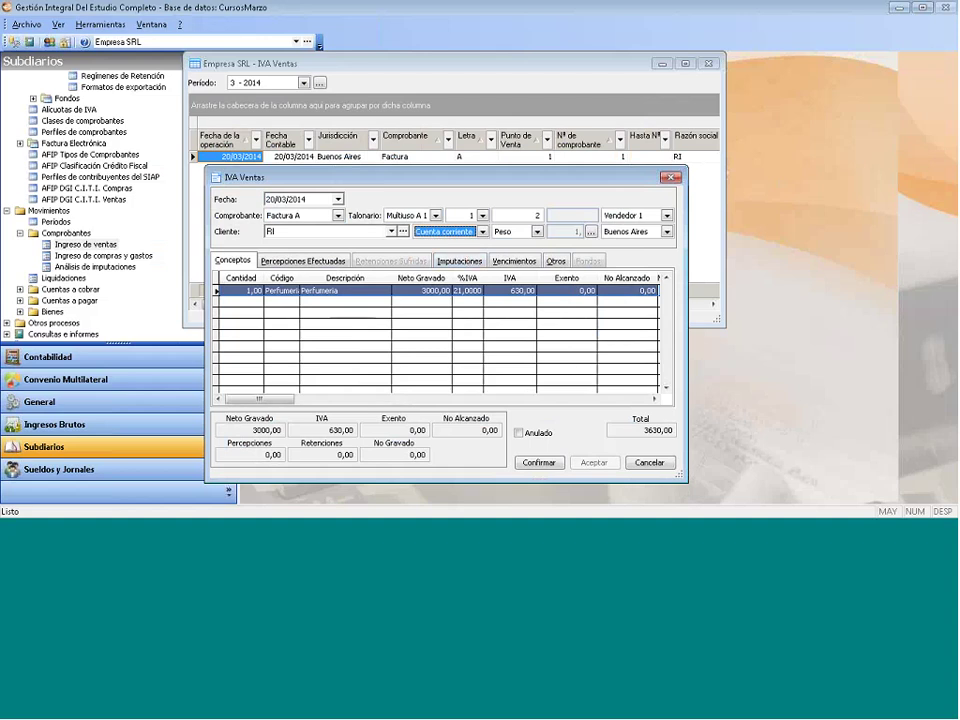
Confirm the Cuenta corriente voucher, check its Imputaciones and accept it.
left_click(535, 465)
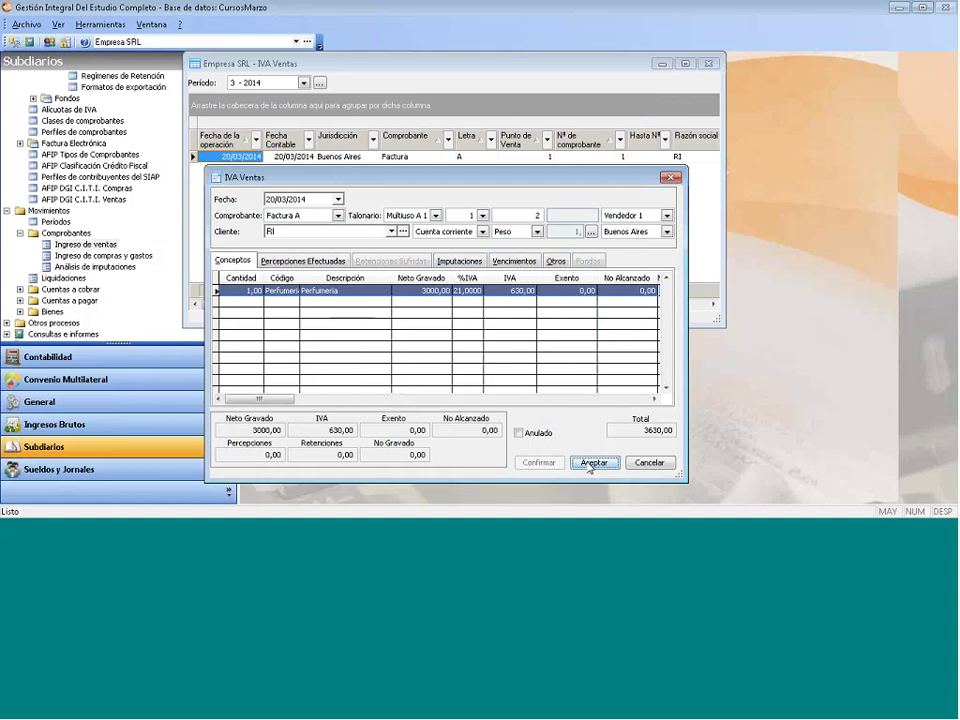
left_click(462, 261)
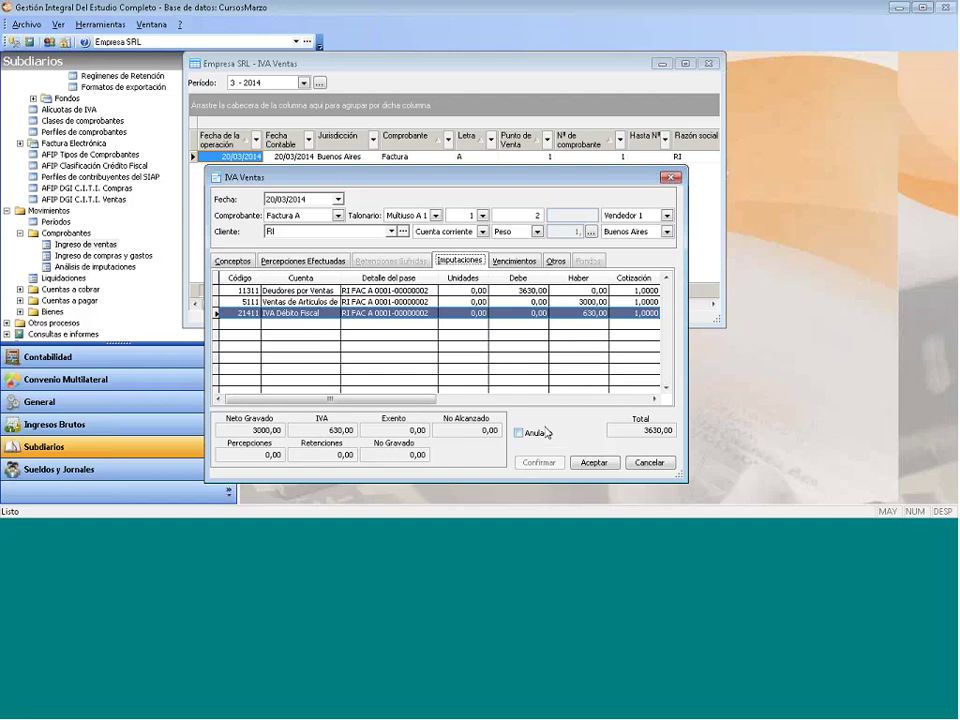
left_click(592, 465)
left_click(594, 463)
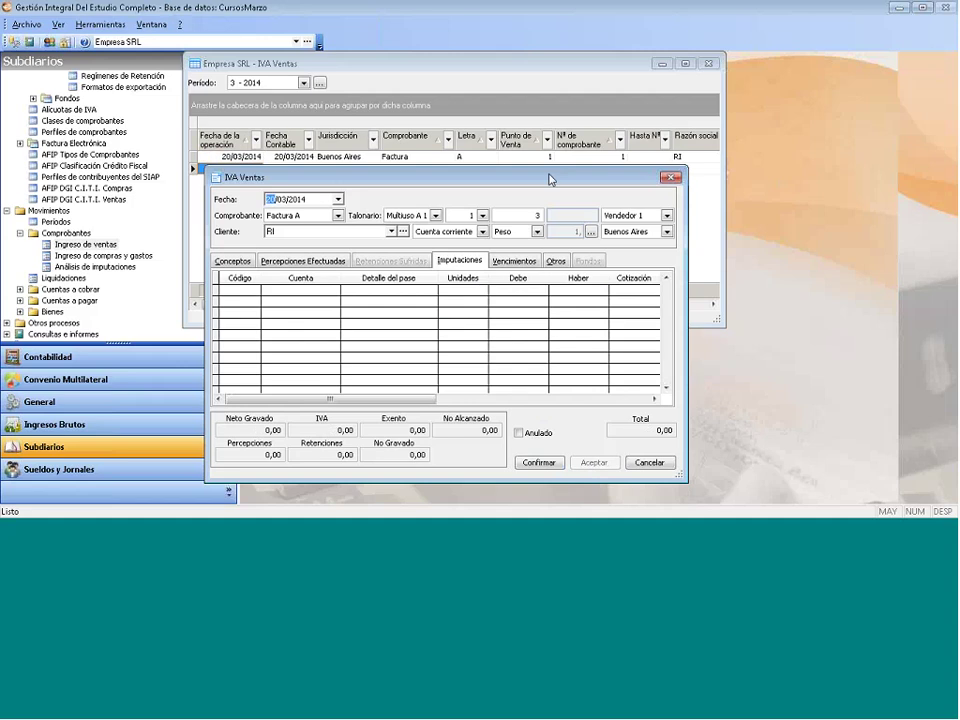
Choose the Certificado de Retención voucher type for the next entry and enter 5436535 as its number.
left_click_drag(549, 180, 557, 222)
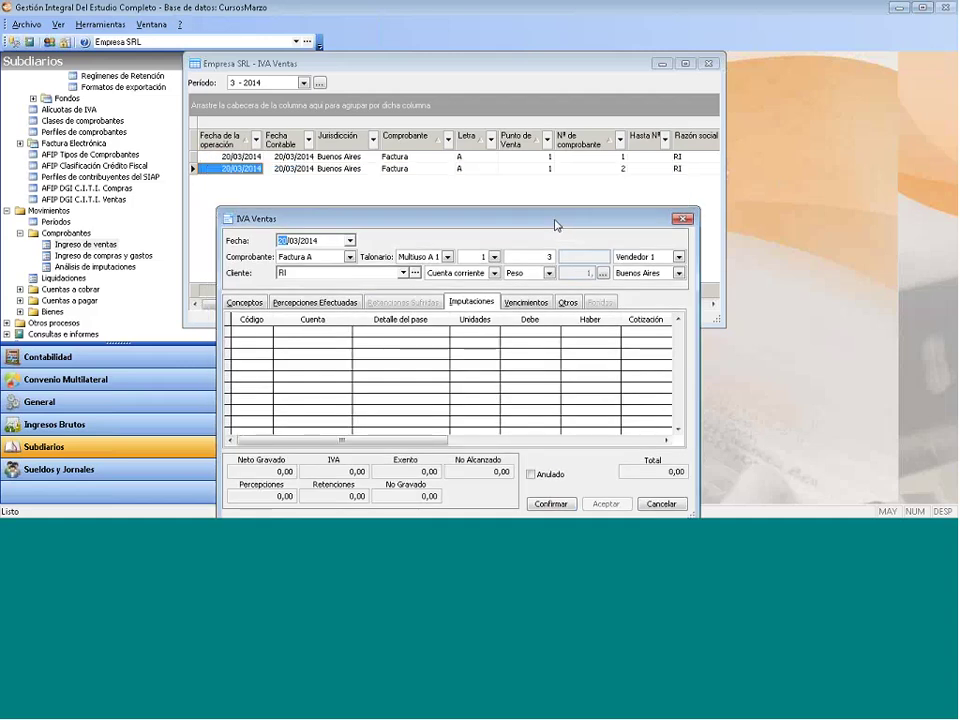
left_click_drag(557, 224, 567, 203)
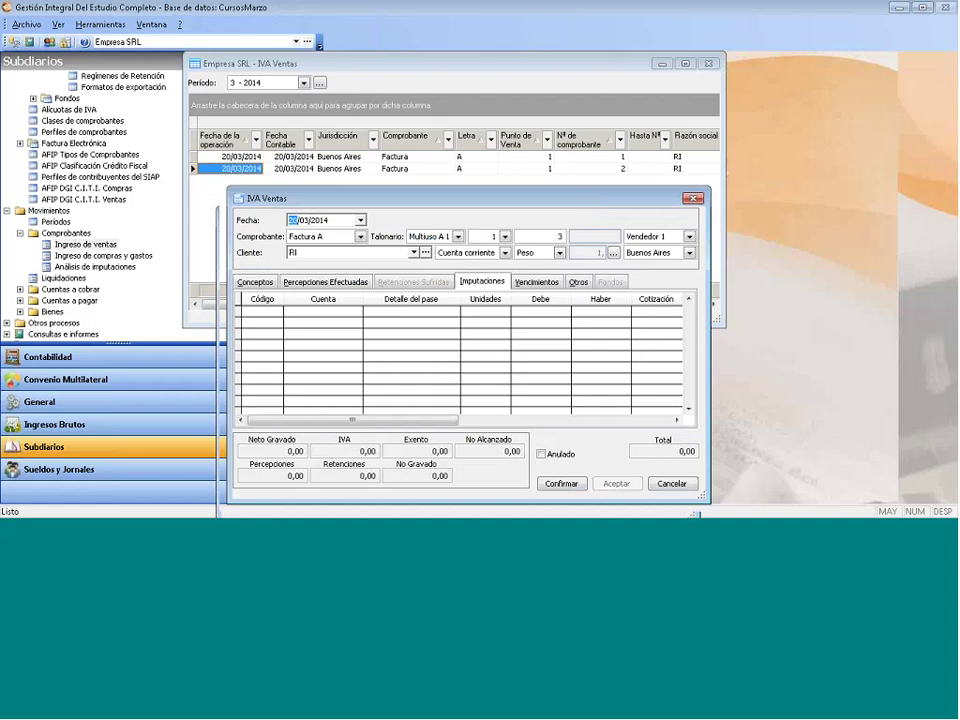
left_click(360, 236)
left_click(349, 250)
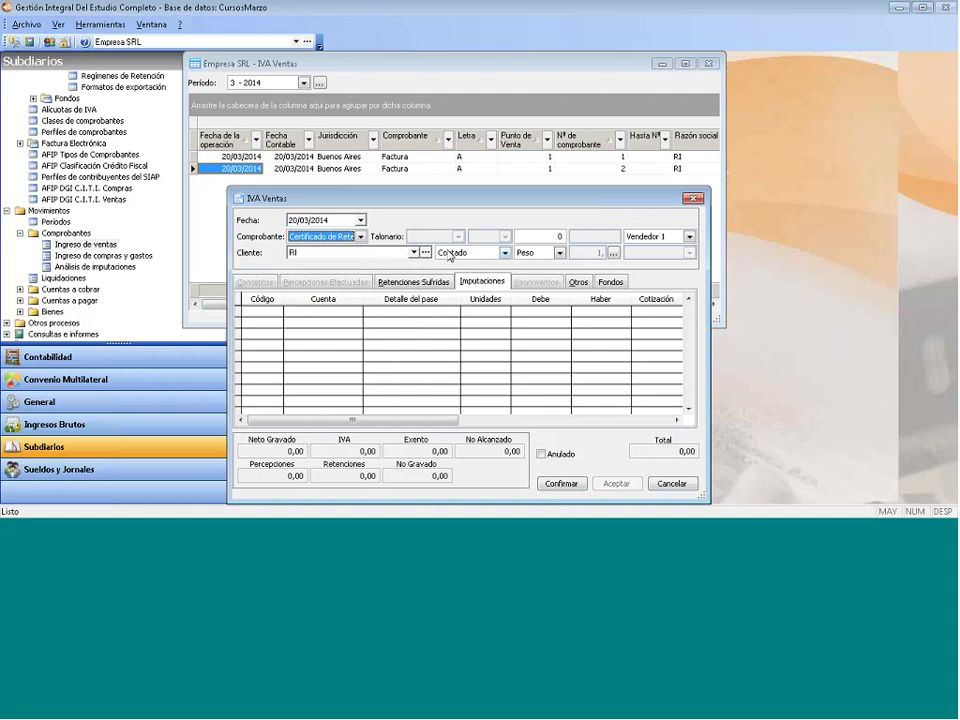
key("Tab")
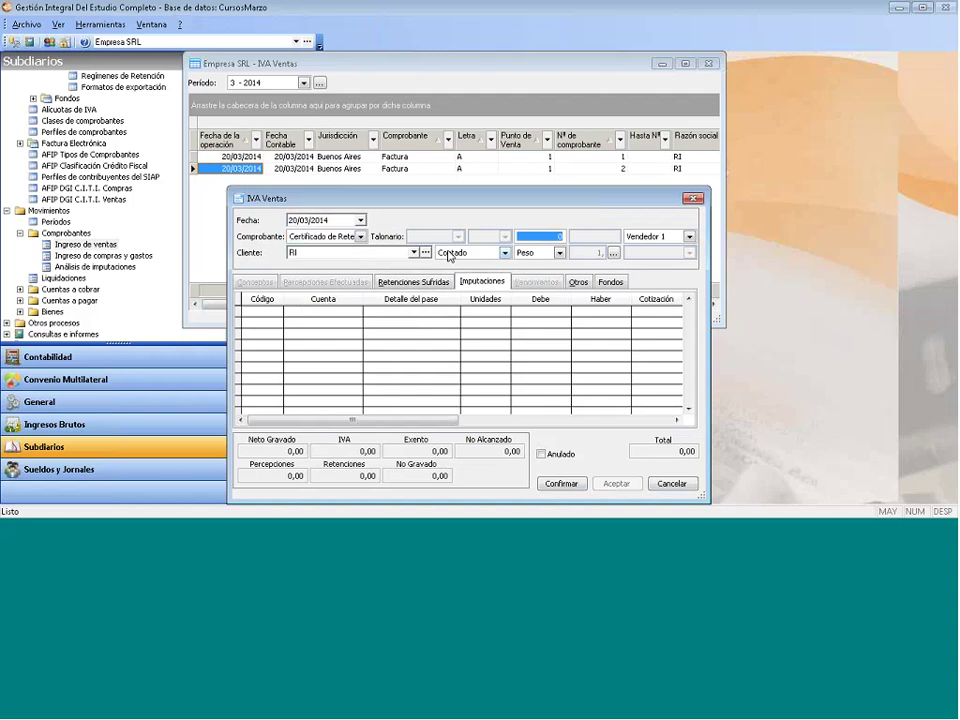
type("5436535")
Start a new line in Retenciones Sufridas with the regime 1 - Retenciones Sufridas IB.
left_click(410, 285)
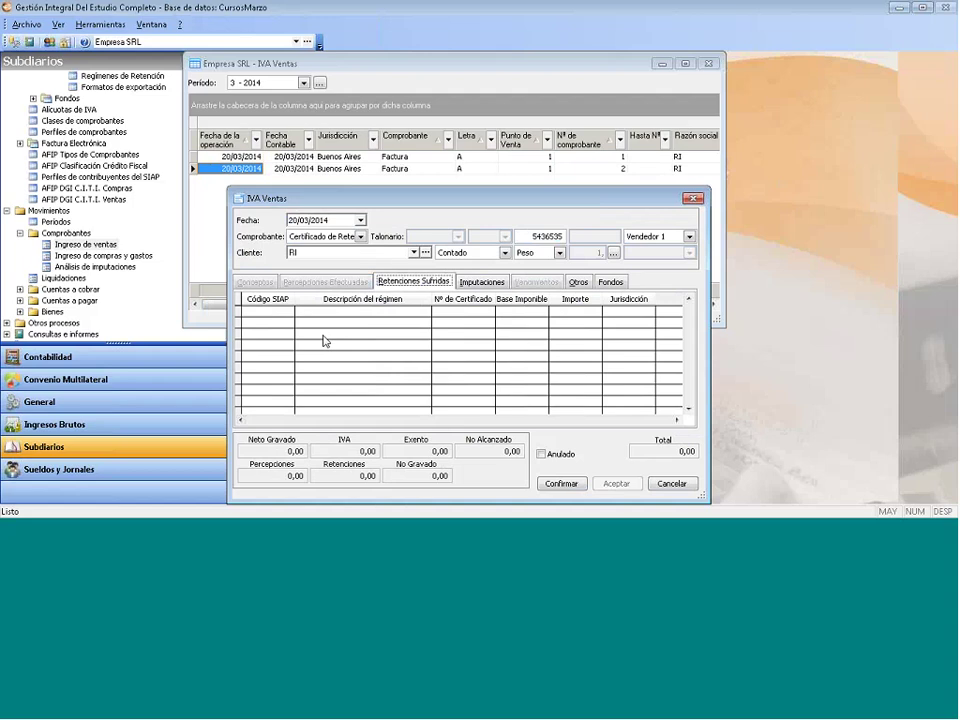
right_click(323, 341)
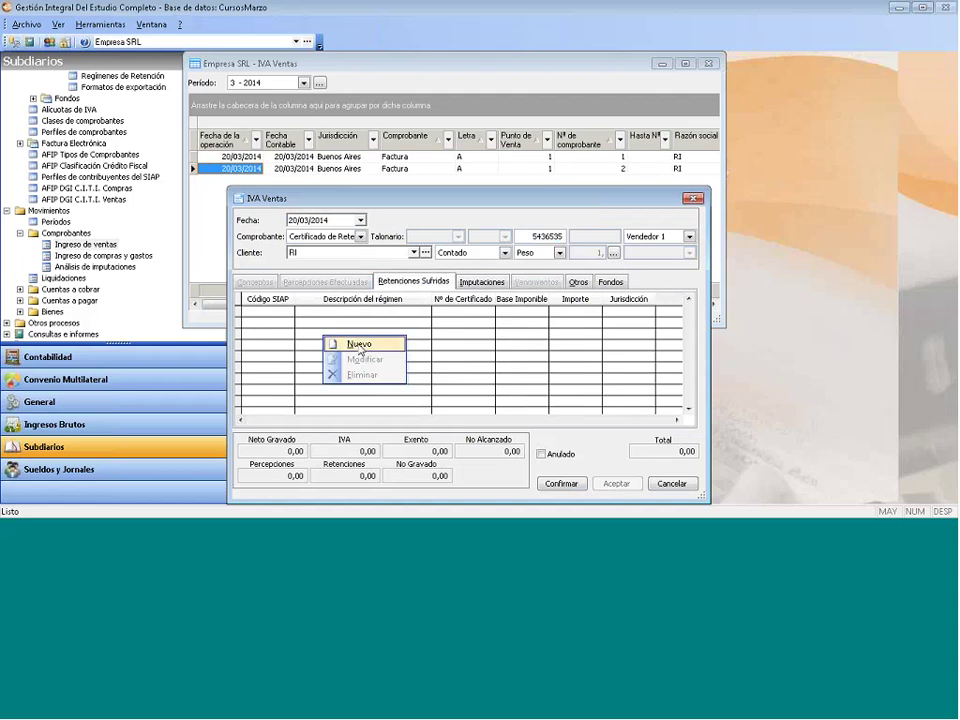
left_click(360, 346)
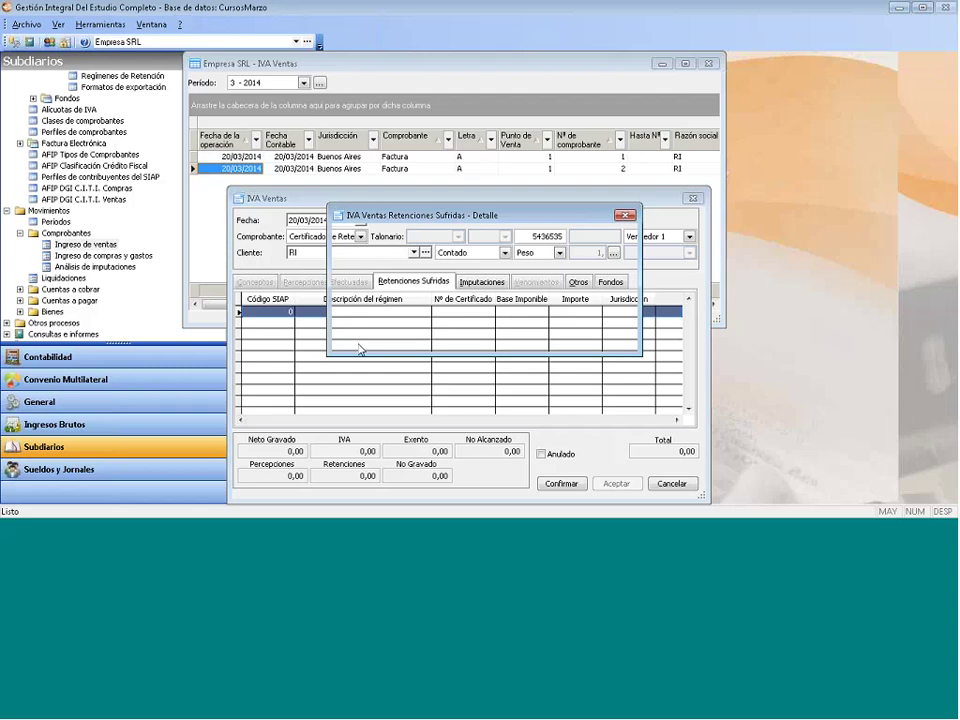
left_click(503, 251)
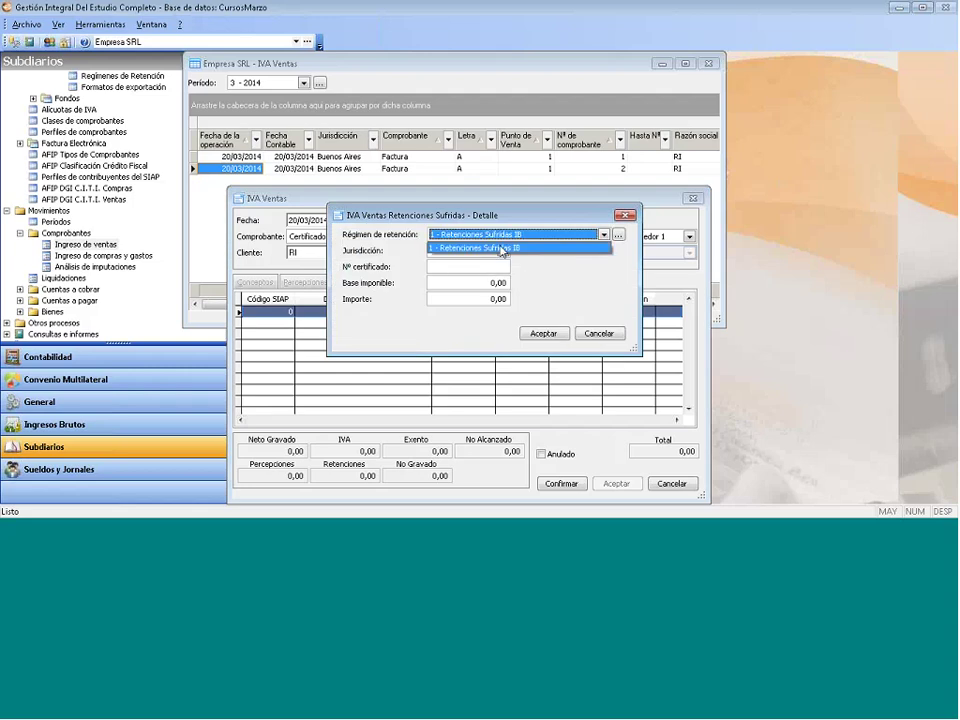
left_click(496, 248)
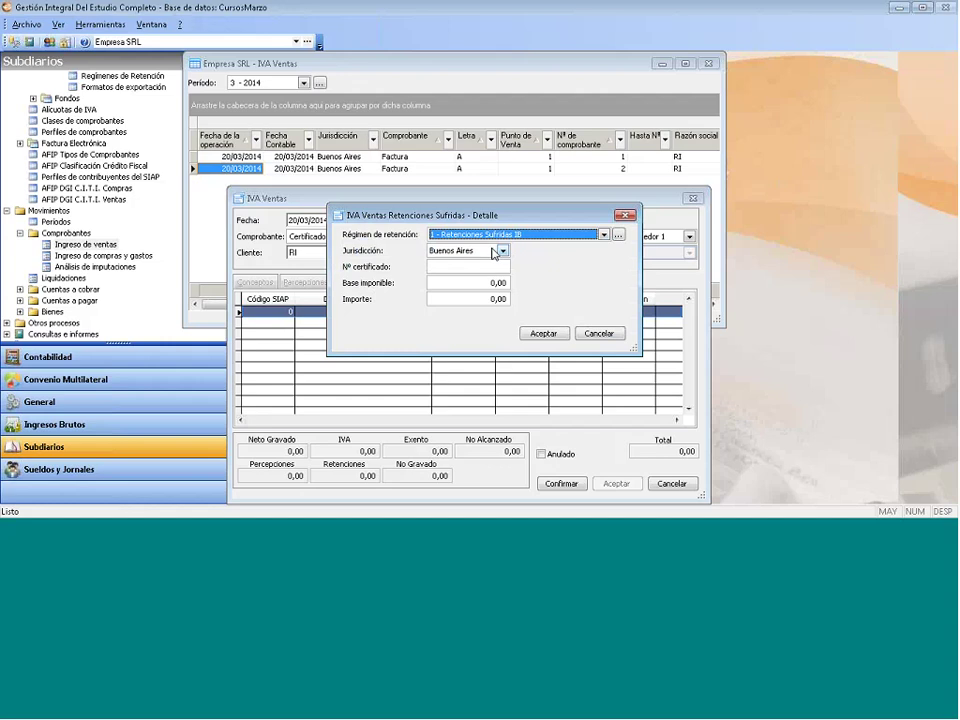
Choose Buenos Aires as the retention's jurisdiction and enter 5436535 as its certificate number.
left_click(460, 266)
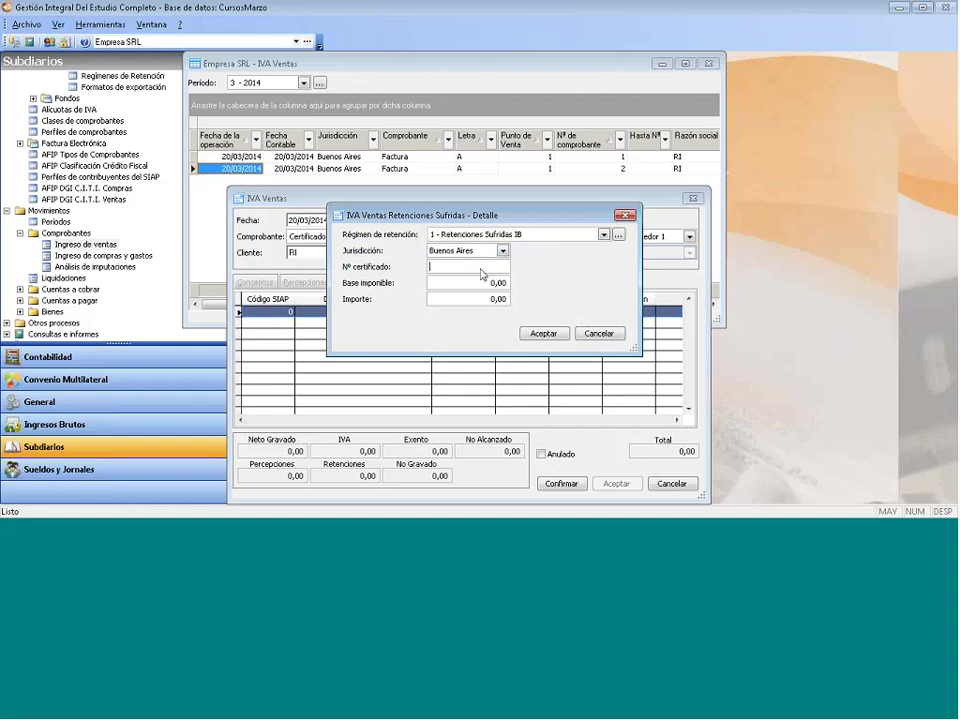
left_click(501, 251)
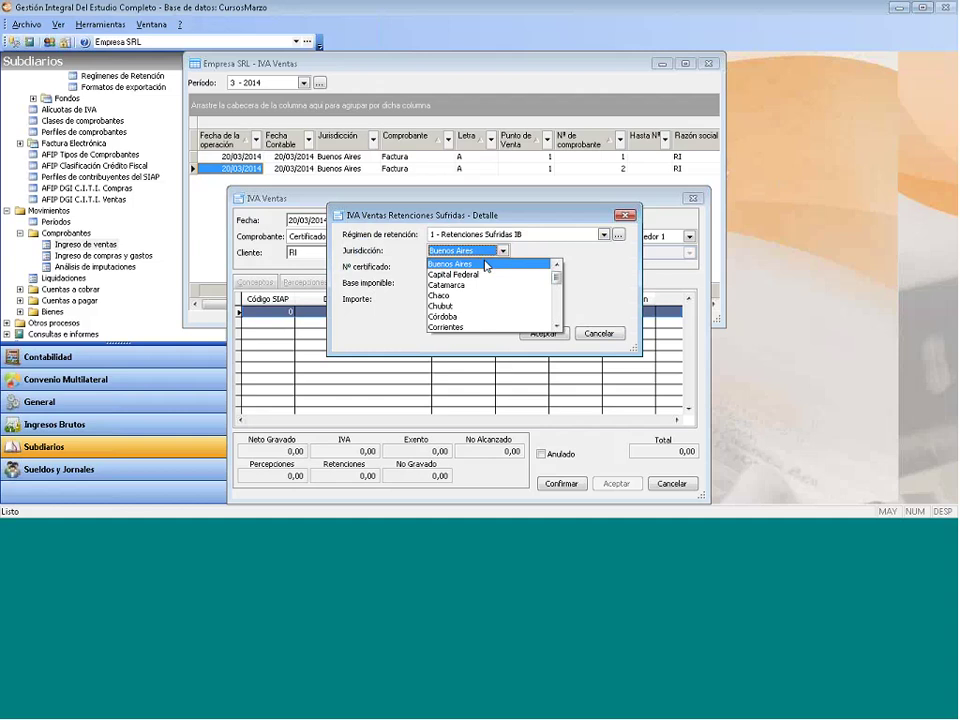
left_click(487, 264)
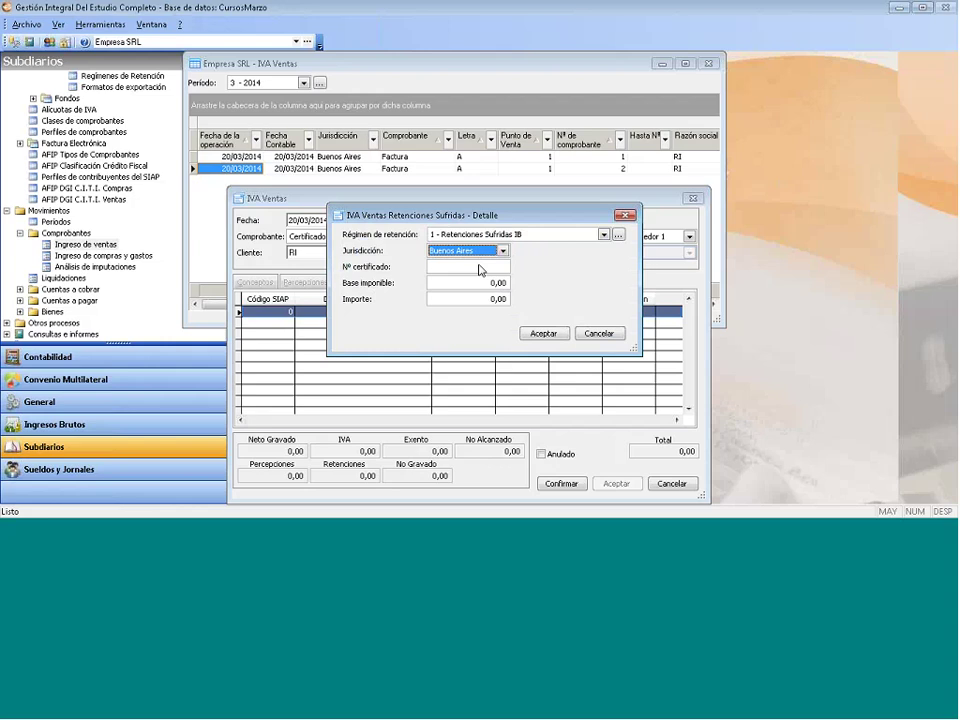
left_click(480, 266)
type("13563433")
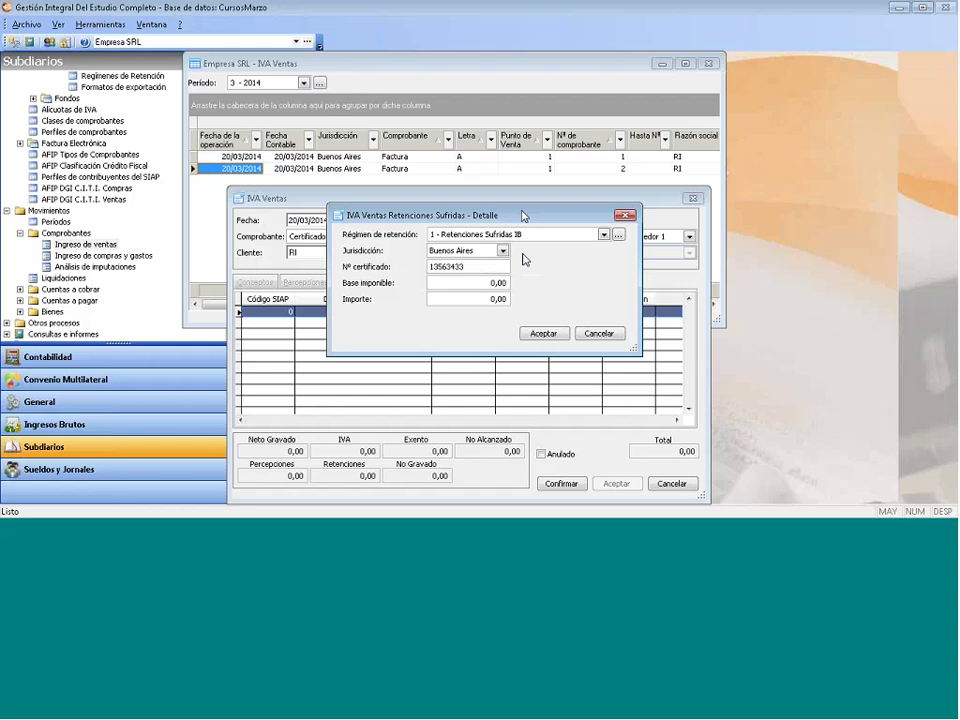
left_click_drag(395, 215, 396, 257)
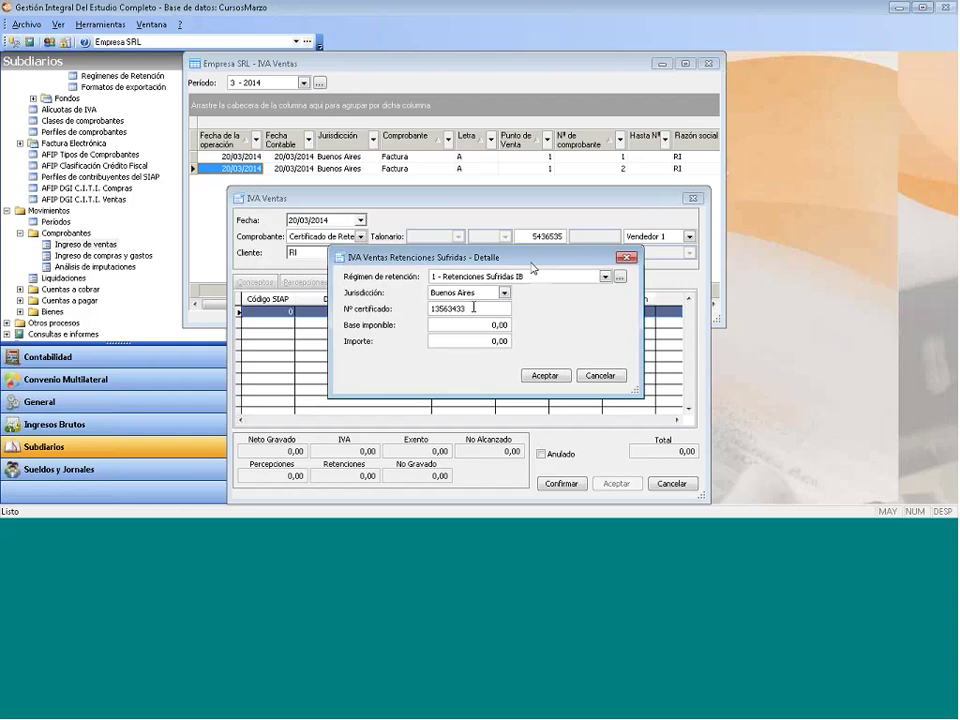
double_click(474, 308)
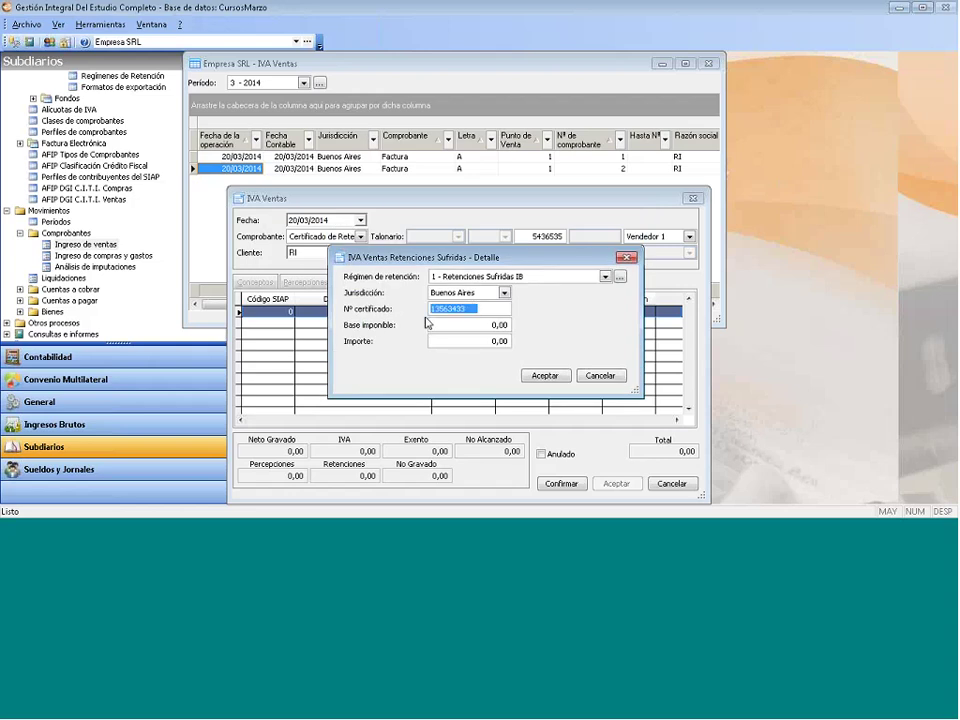
type("5436535")
Enter a Base imponible of 3000 and an Importe of 300 for the retention, and accept the line.
left_click_drag(466, 323, 568, 322)
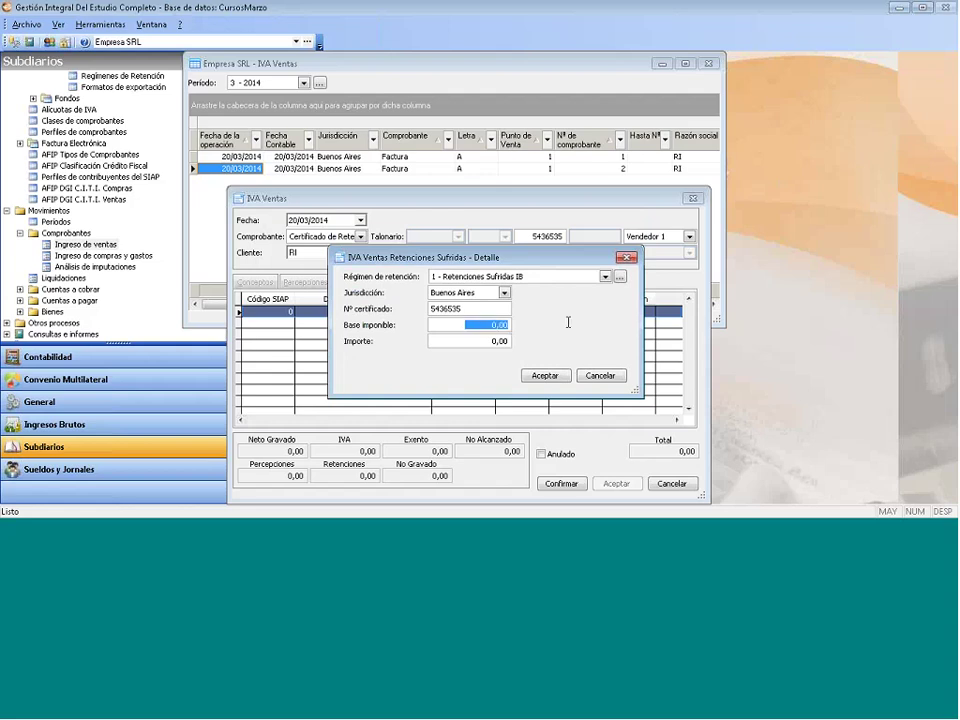
type("3")
type("0")
type("00")
key("Tab")
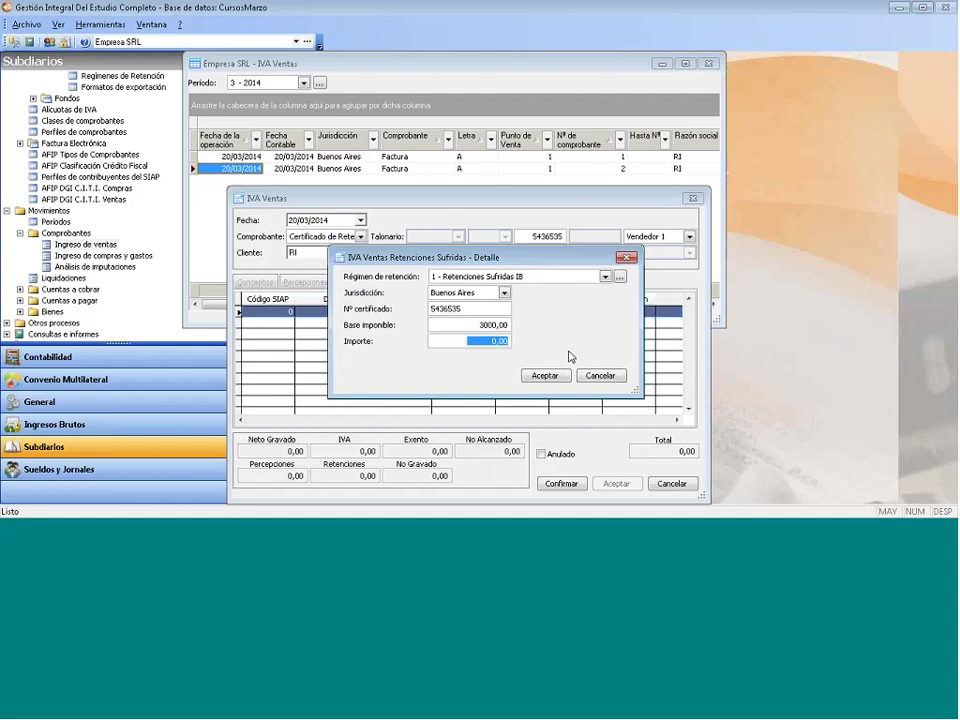
type("300 ,")
left_click(544, 375)
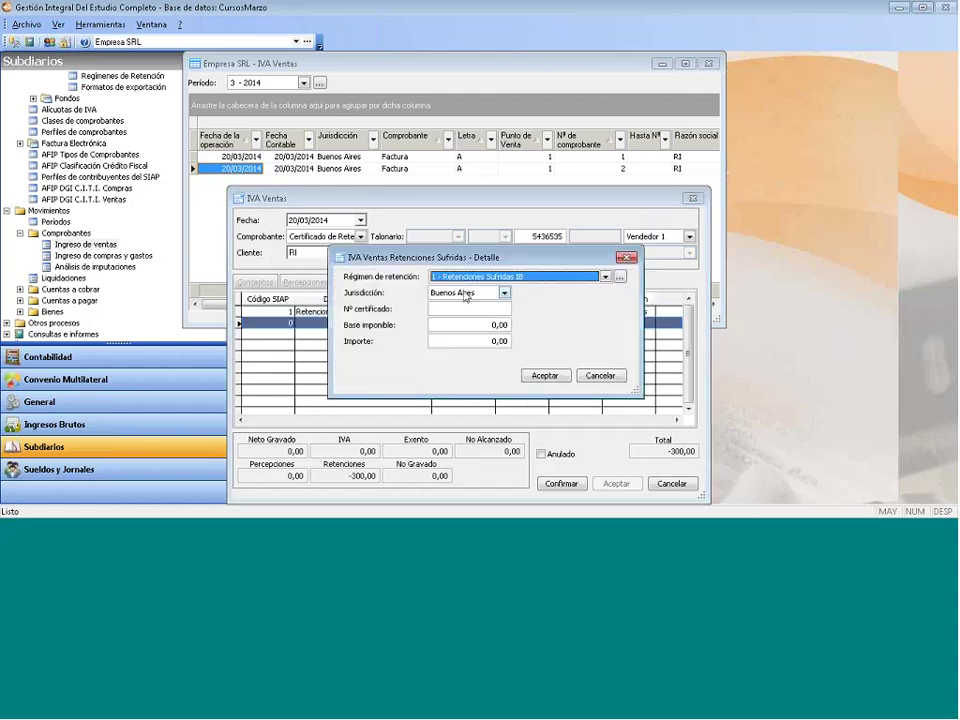
left_click(464, 292)
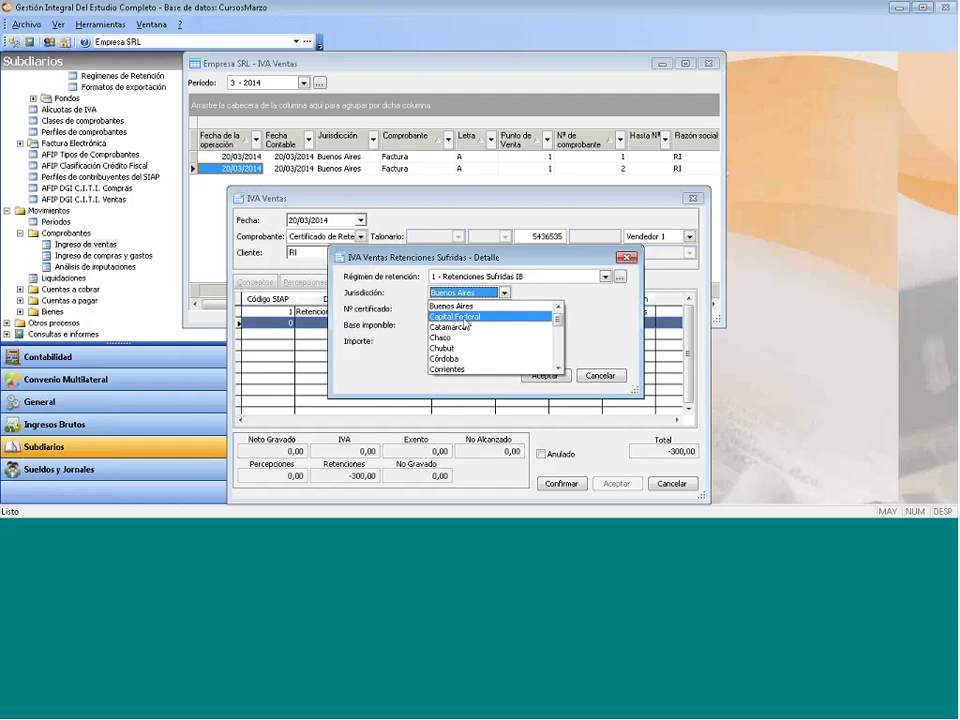
left_click(464, 318)
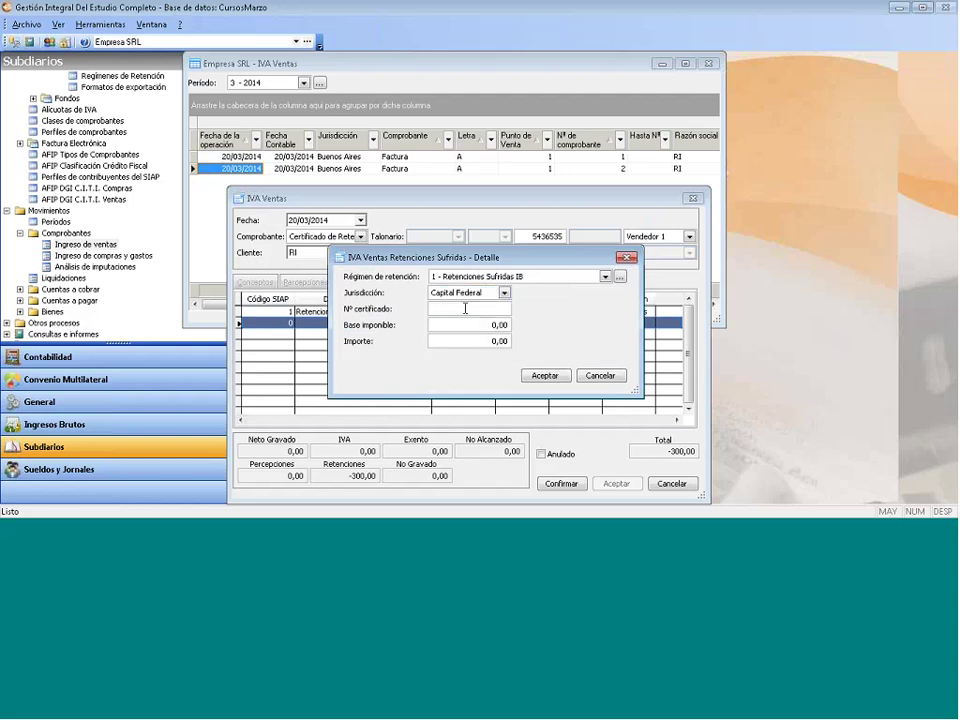
left_click(465, 308)
left_click(600, 376)
Modify the existing Buenos Aires retention line and set its Base imponible to 3000.
right_click(398, 314)
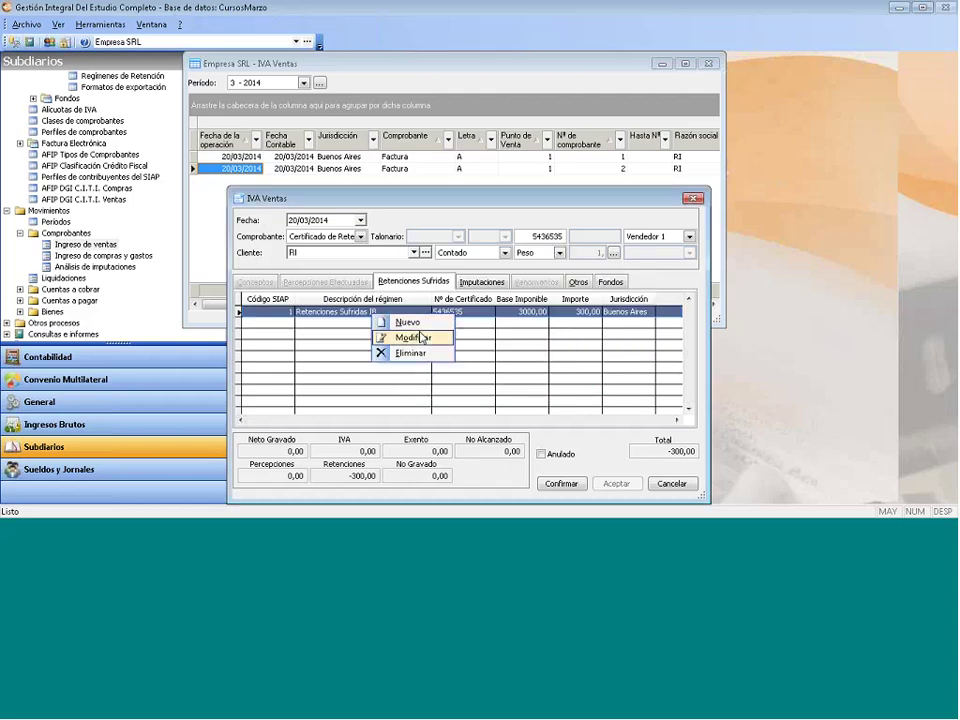
left_click(422, 335)
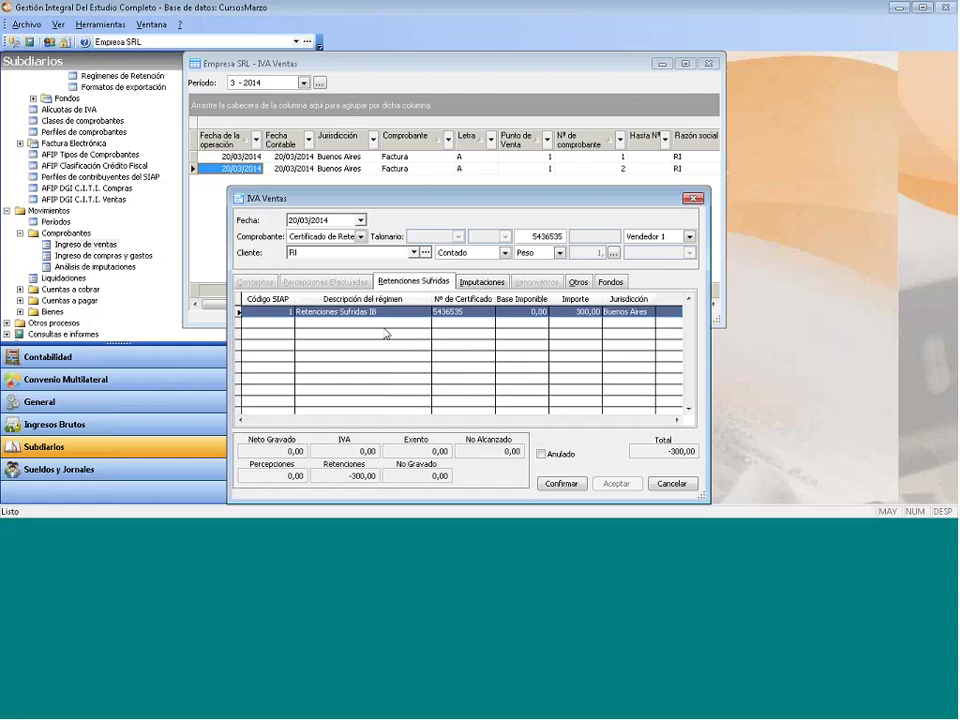
right_click(370, 312)
left_click(410, 335)
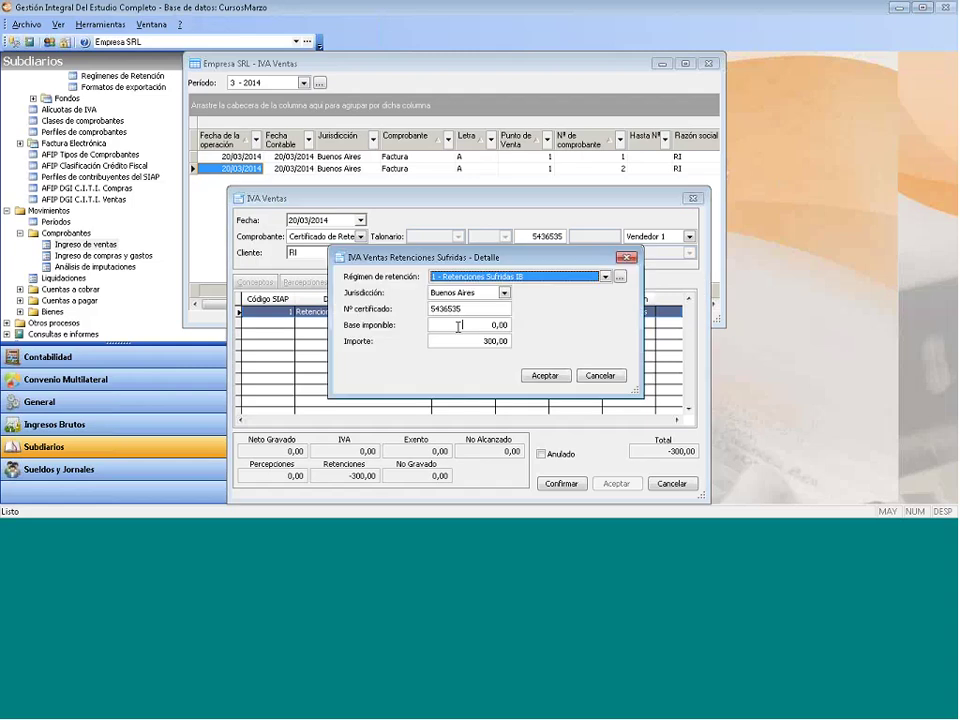
left_click(459, 326)
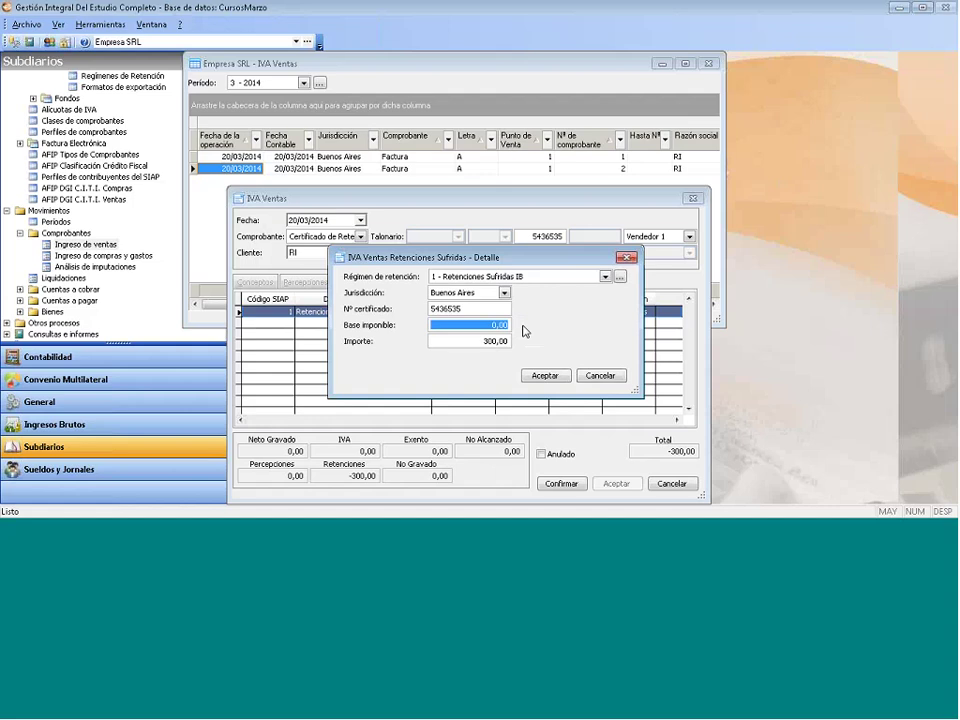
type("3")
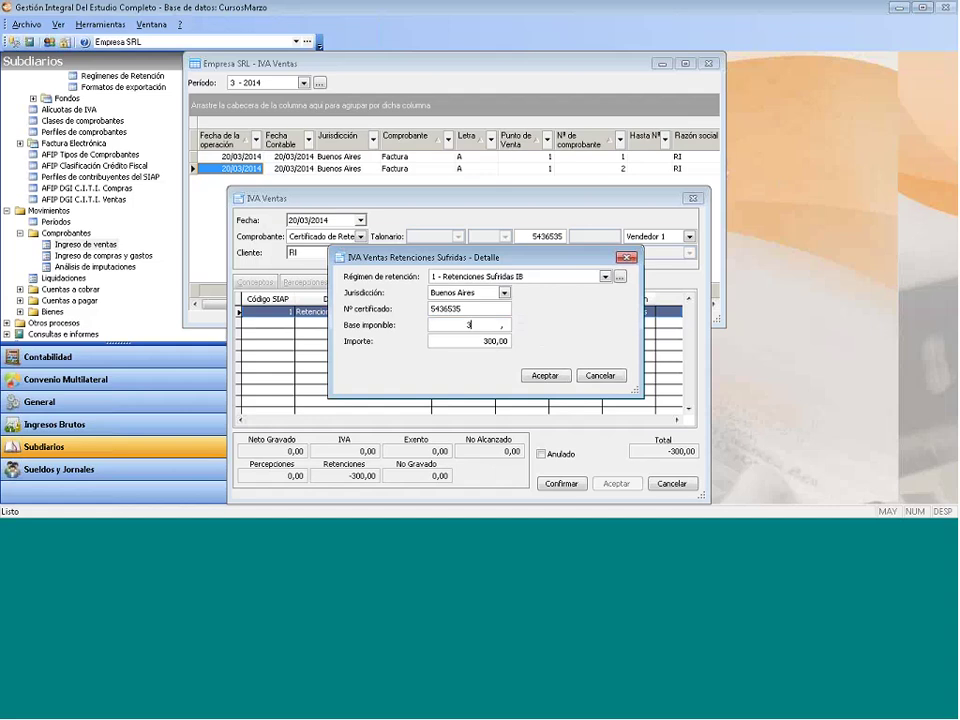
type("000")
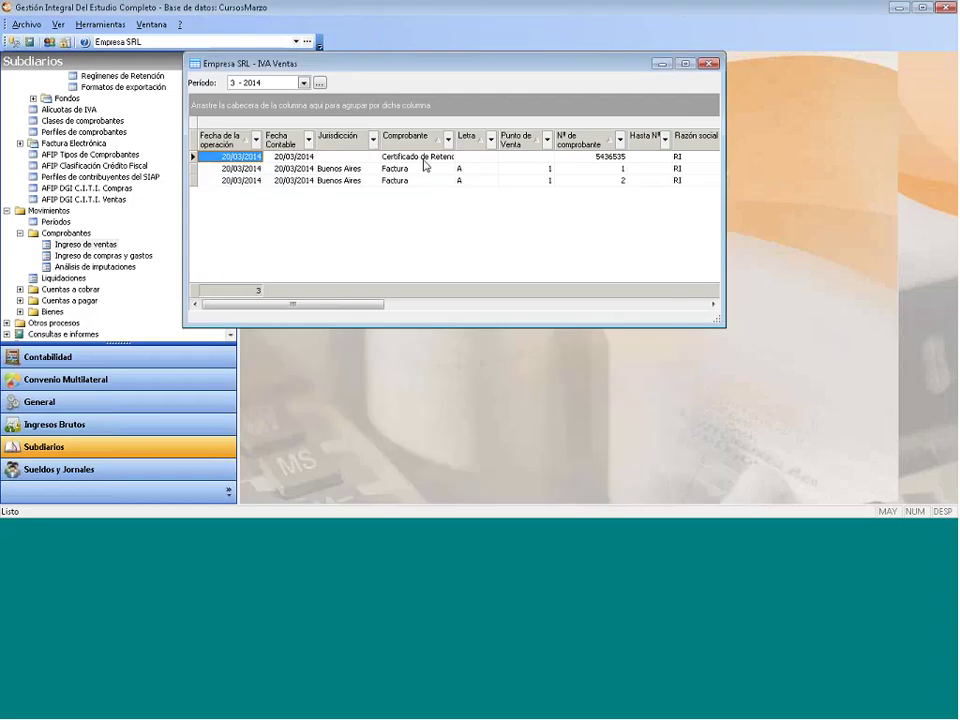
Check the vouchers listed in IVA Ventas for period 3 - 2014 and close the list.
double_click(398, 169)
key("Escape")
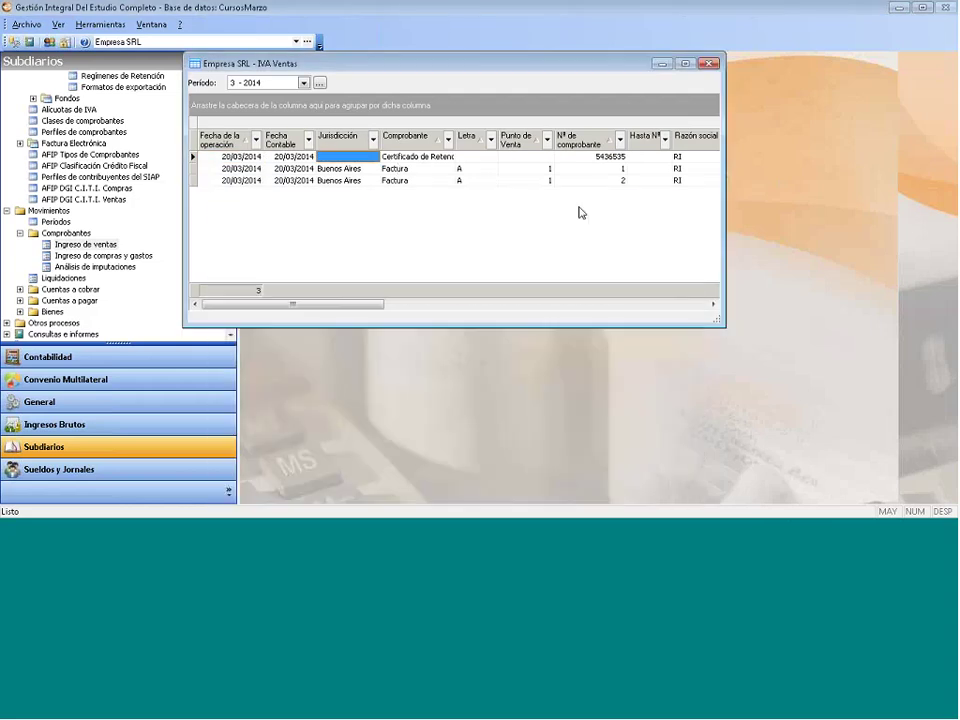
key("Down")
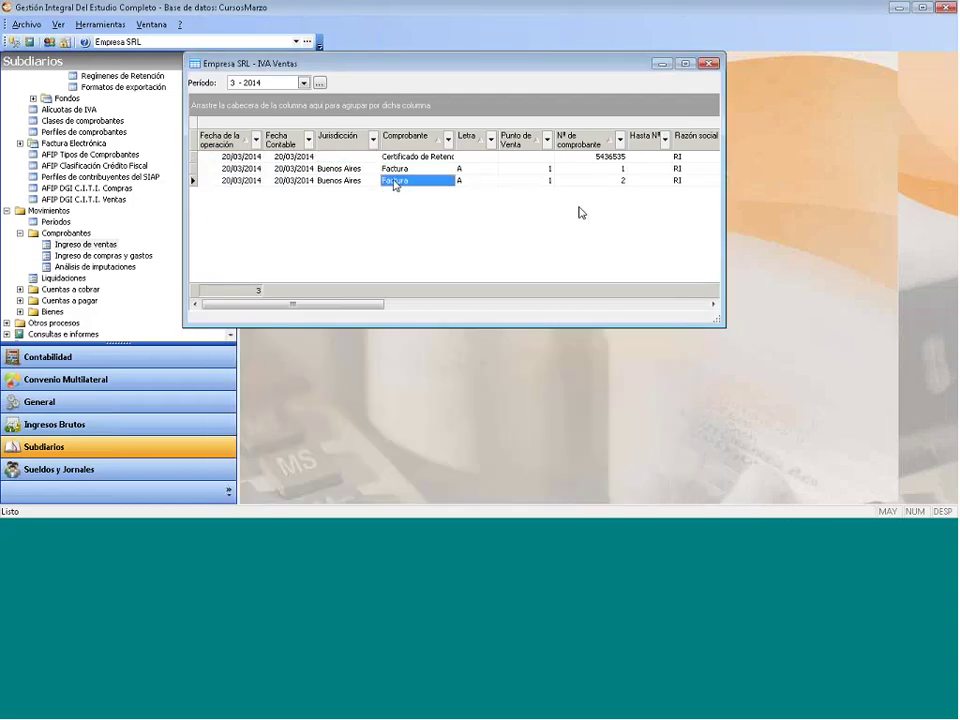
left_click(707, 64)
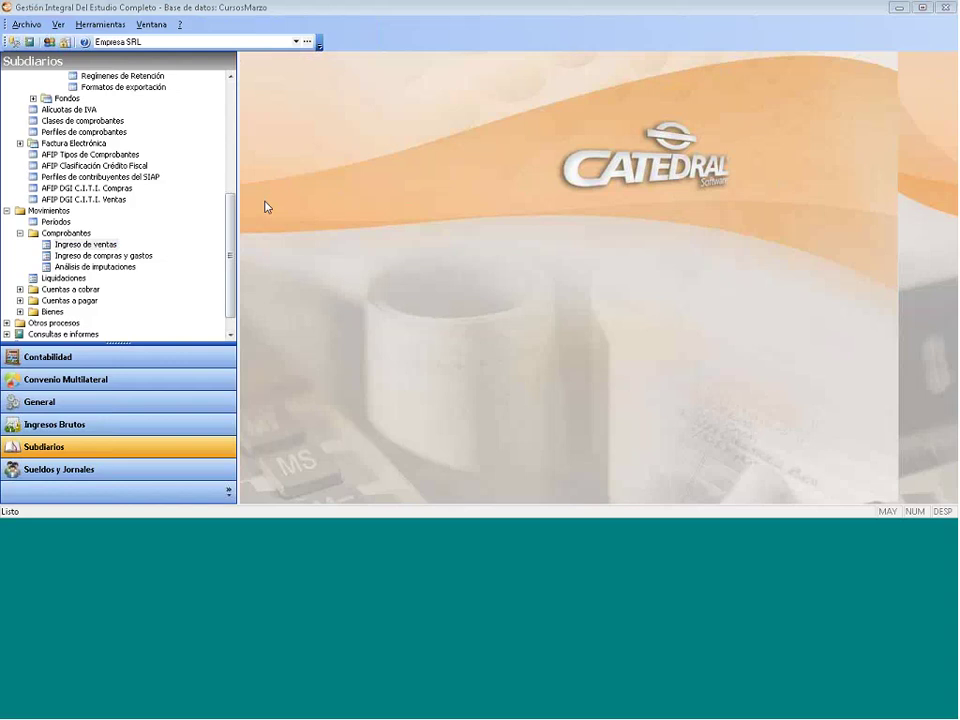
Open Ingreso de compras y gastos to view the IVA Compras list for period 3 - 2014, and close it.
left_click(104, 255)
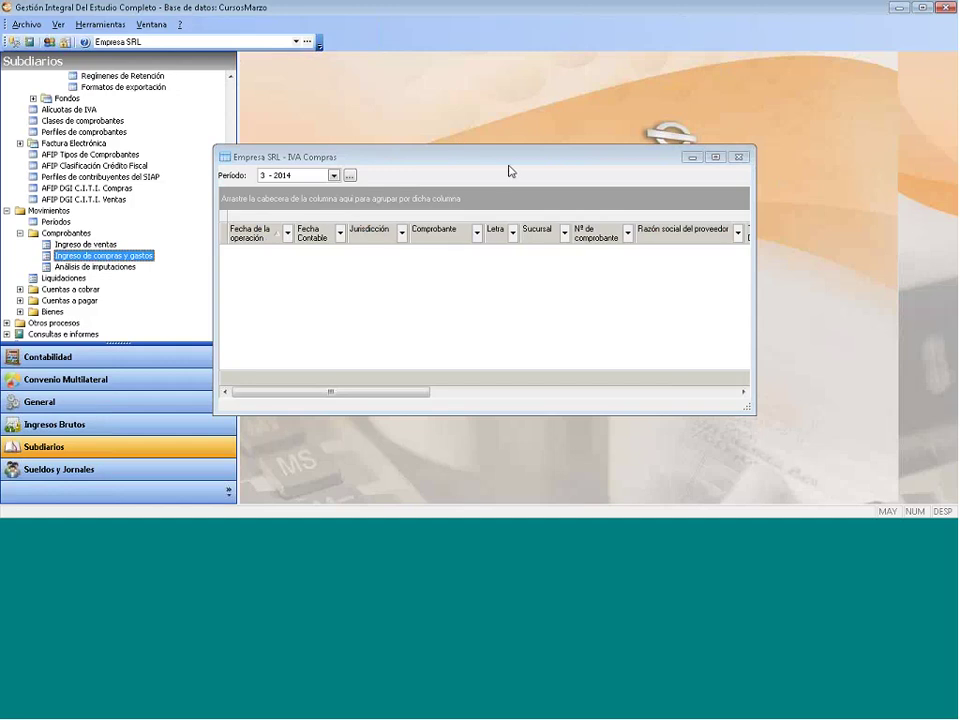
left_click(565, 155)
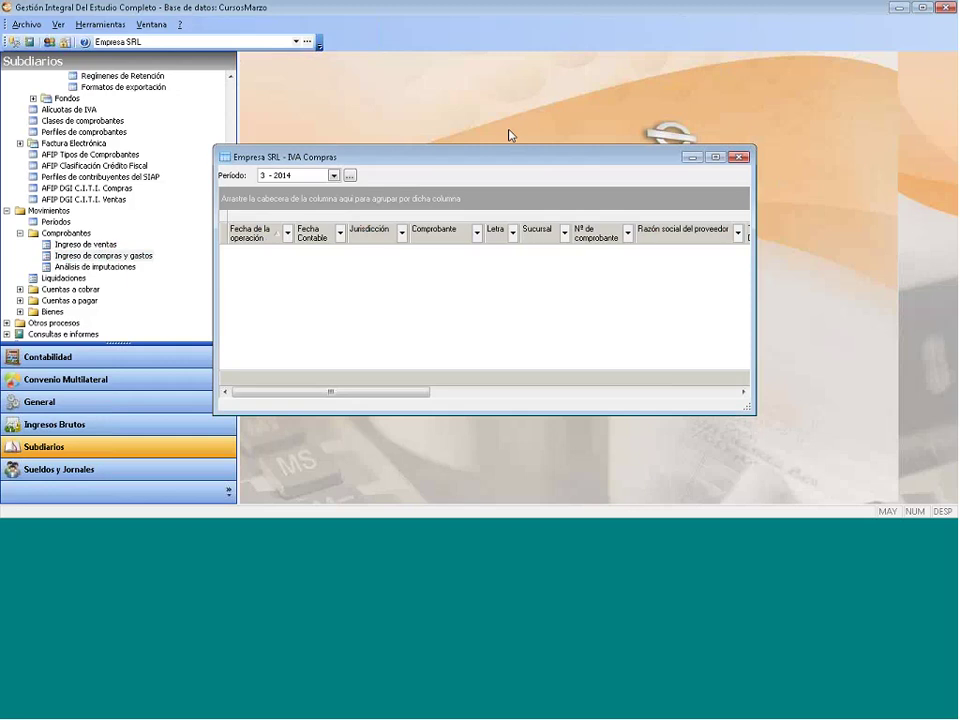
left_click_drag(509, 135, 512, 129)
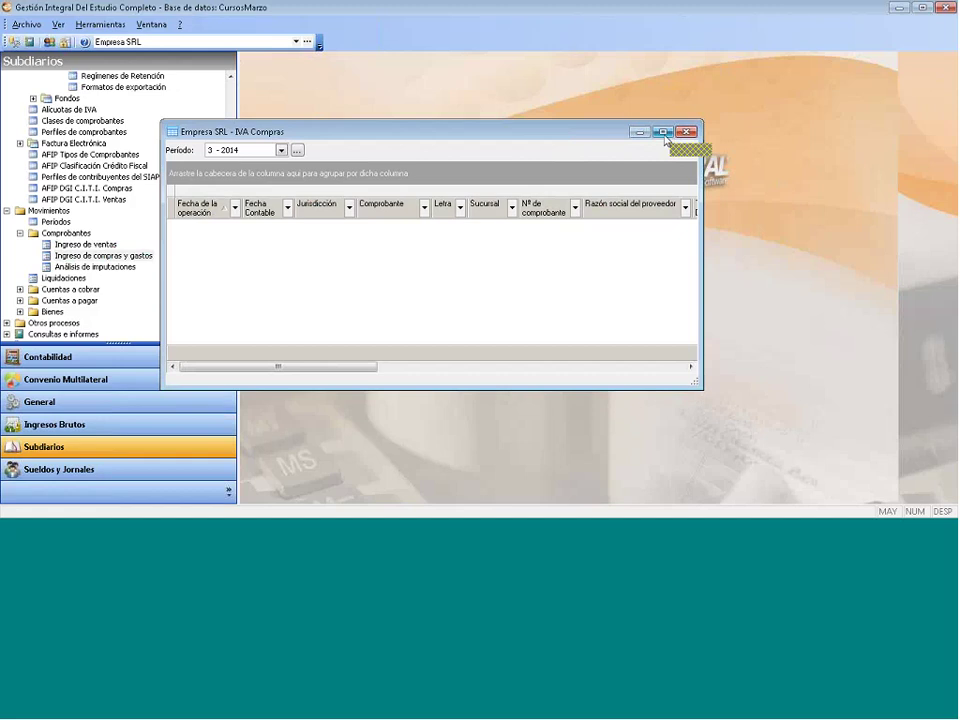
left_click(677, 136)
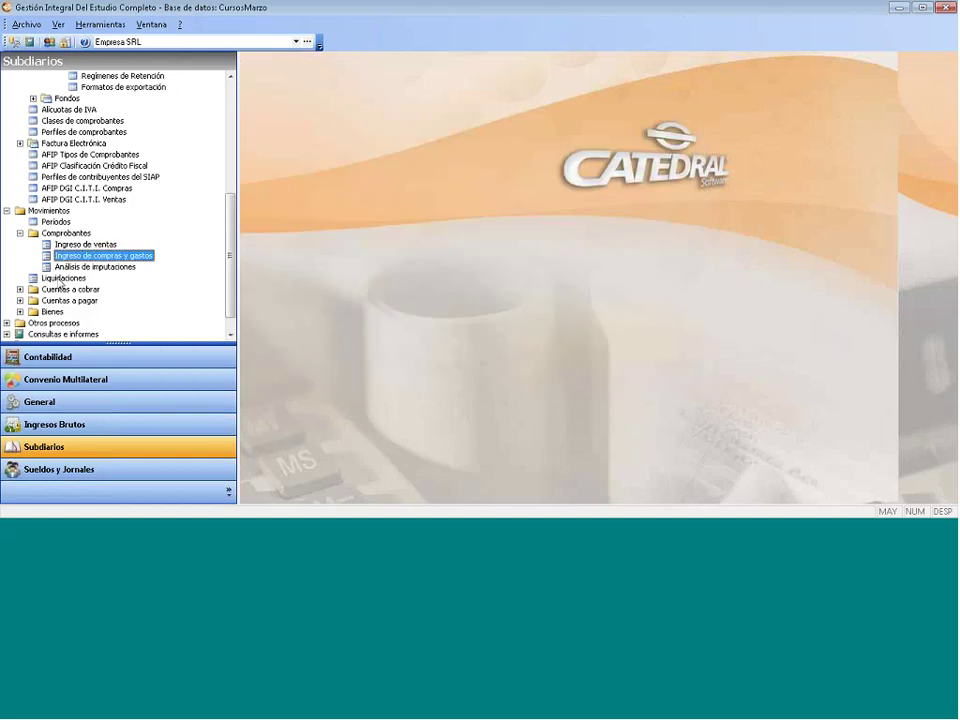
Run the sales query Por Conceptos detallado for the period from 3 - 2014 to 3 - 2014.
scroll(229, 261, "down", 1)
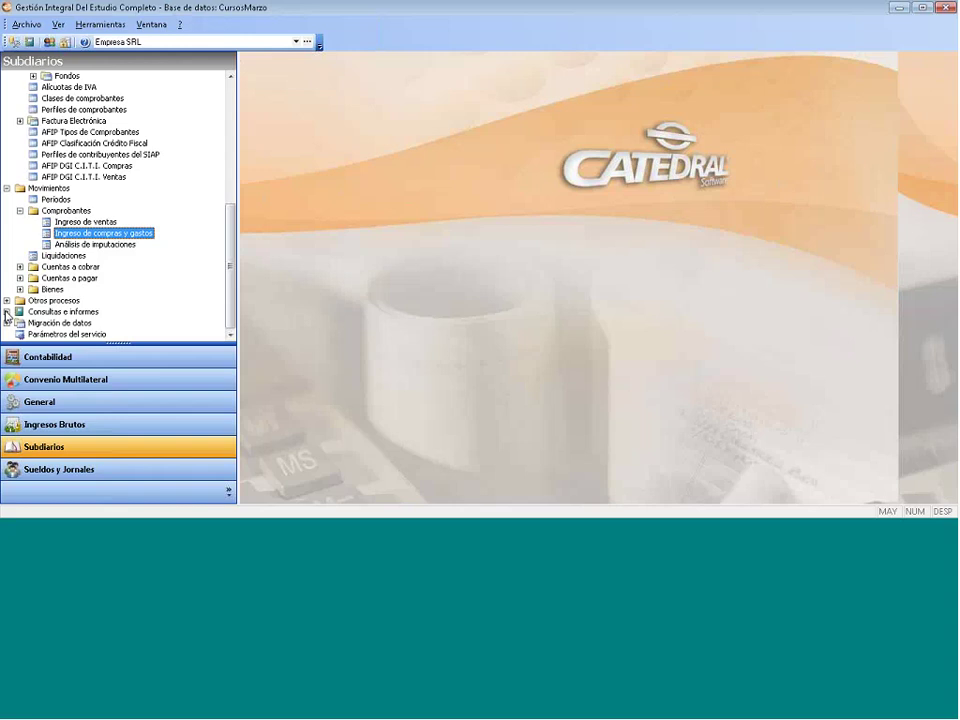
left_click(7, 312)
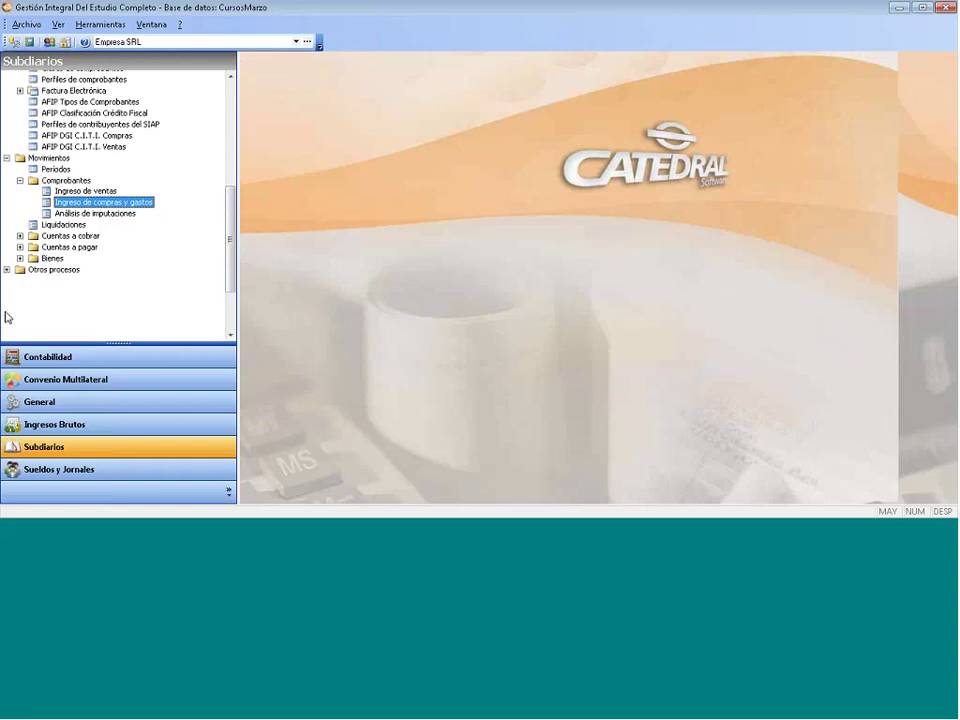
left_click(20, 256)
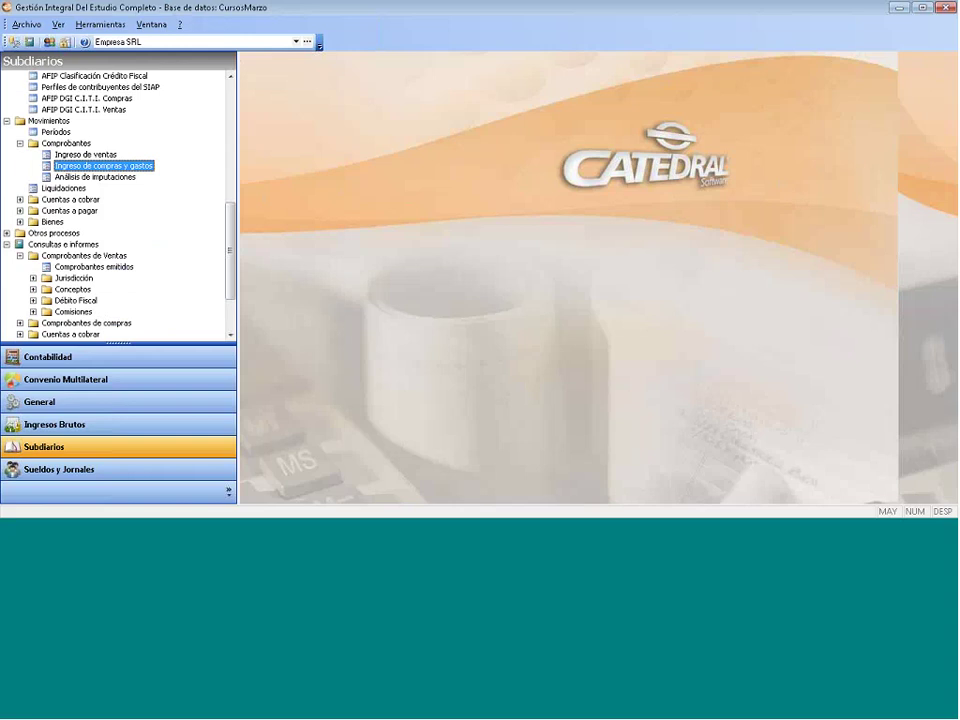
left_click(33, 289)
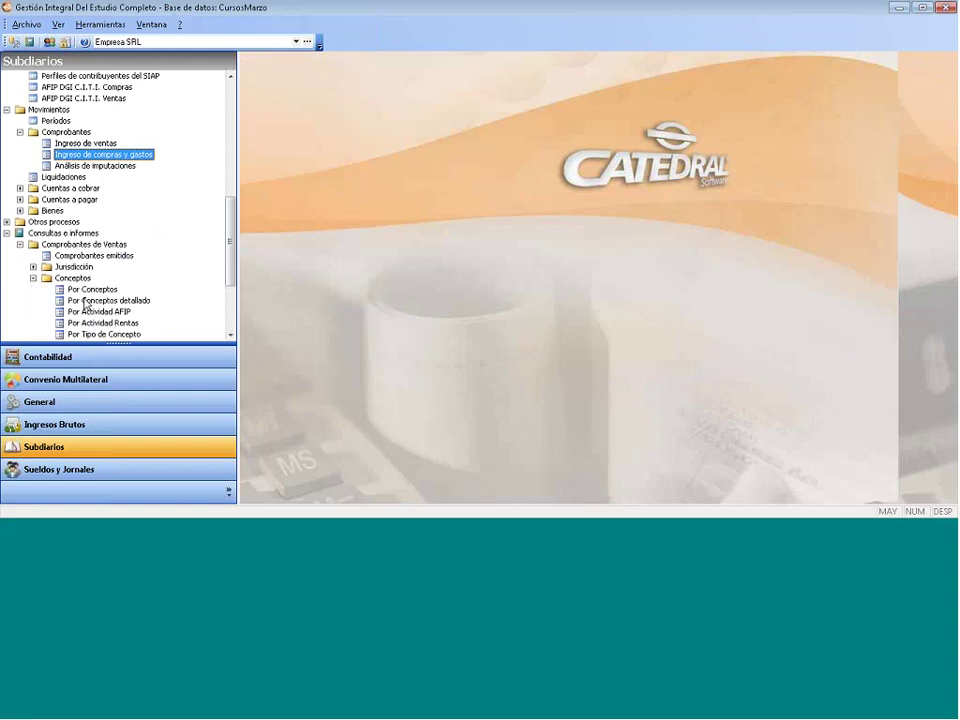
left_click(105, 300)
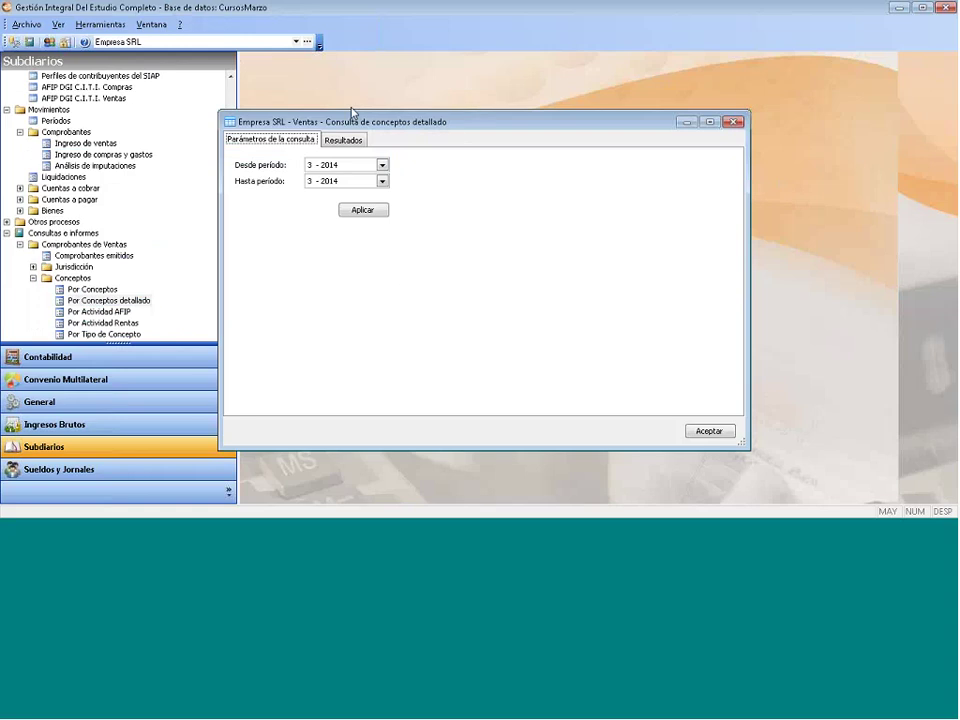
left_click_drag(352, 113, 220, 101)
left_click(231, 198)
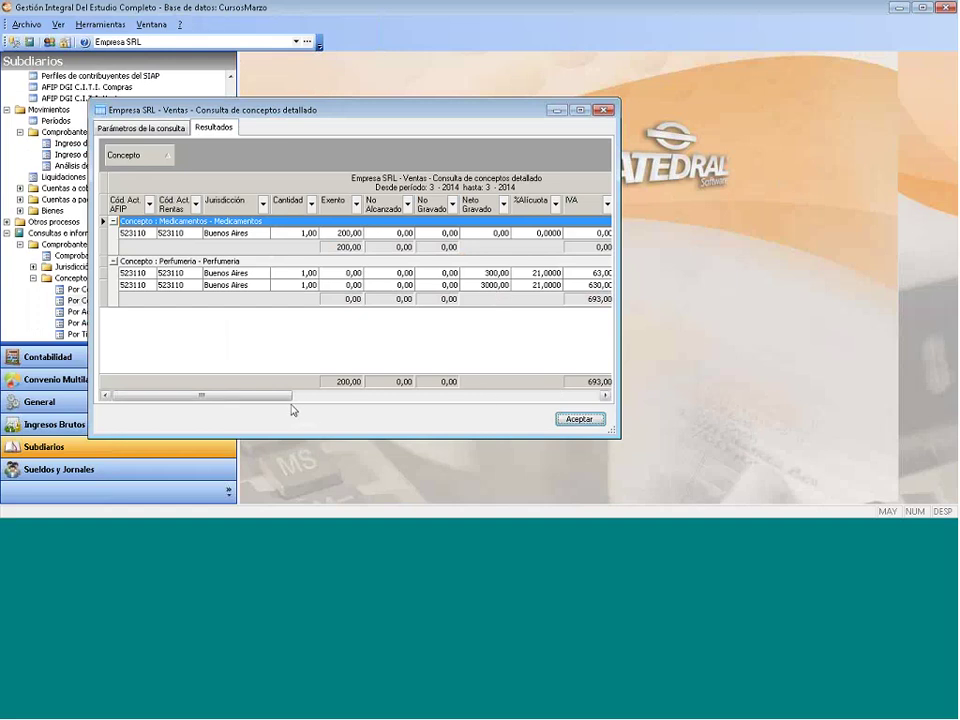
Examine the net, IVA and total amounts per concept in the query results, and close the query.
left_click_drag(274, 394, 308, 396)
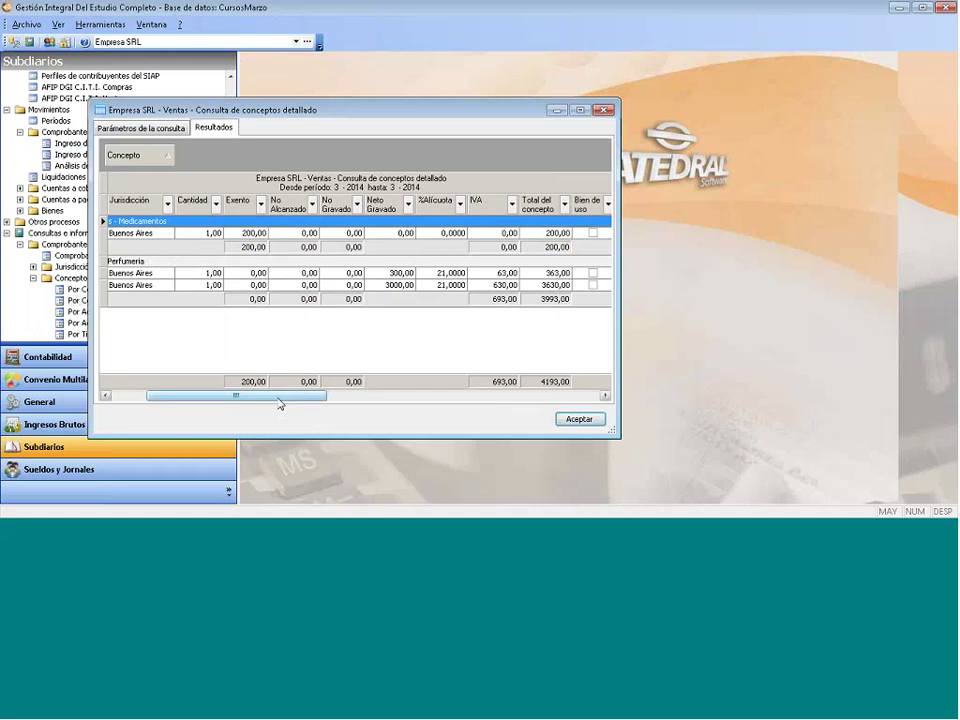
left_click_drag(279, 398, 158, 403)
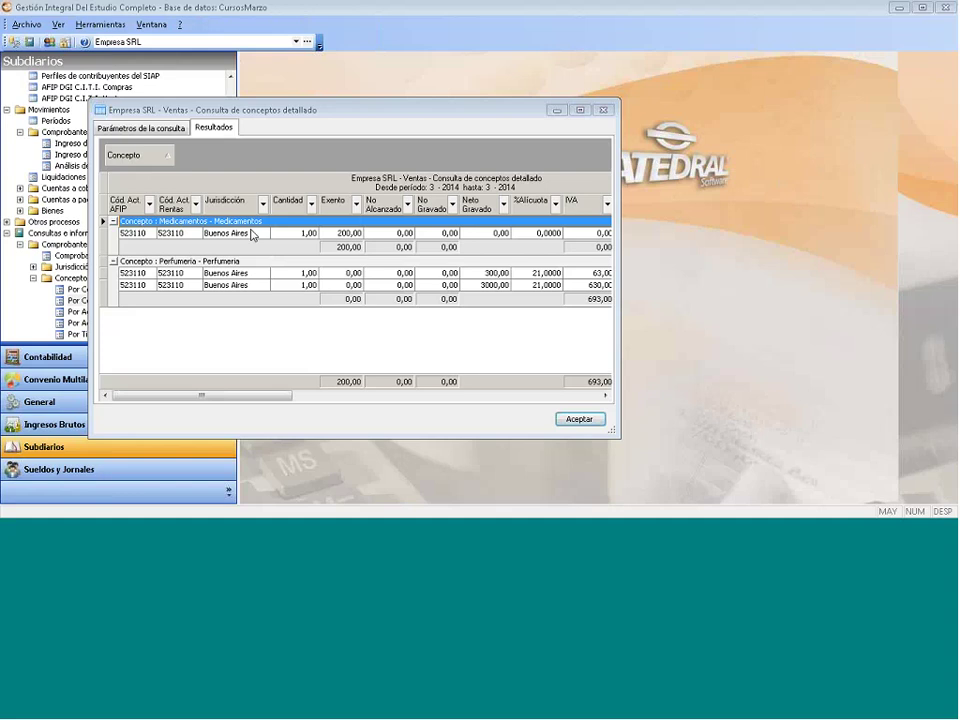
left_click(605, 116)
Open the IVA Conceptos de Ventas list and inspect the activities and accounting account configured for the Medicamentos concept.
scroll(93, 265, "up", 8)
double_click(93, 256)
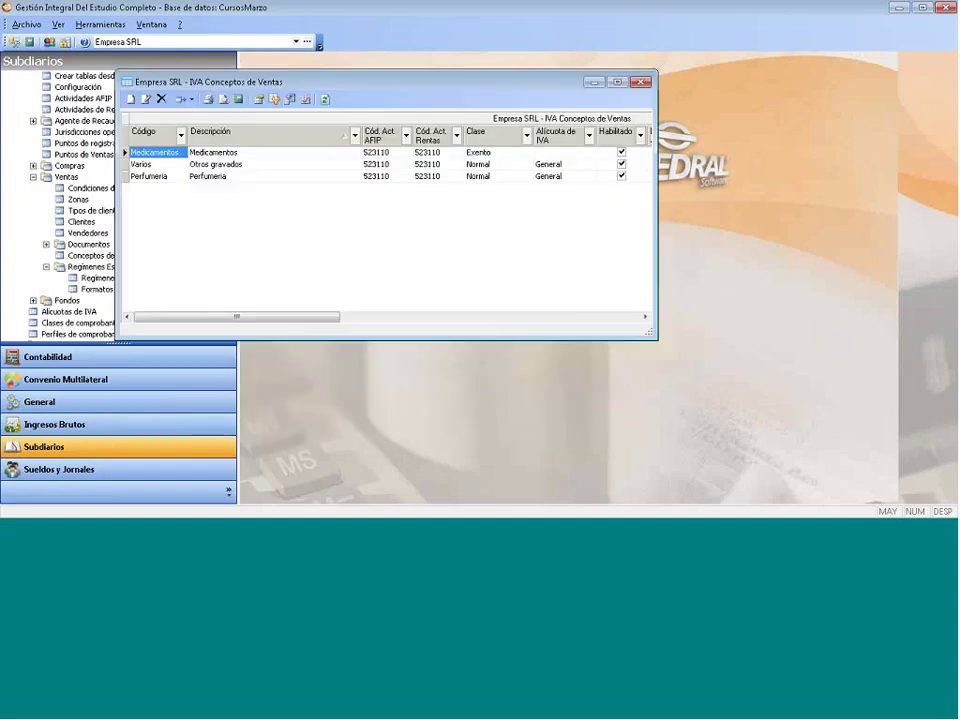
right_click(180, 154)
key("Escape")
key("Return")
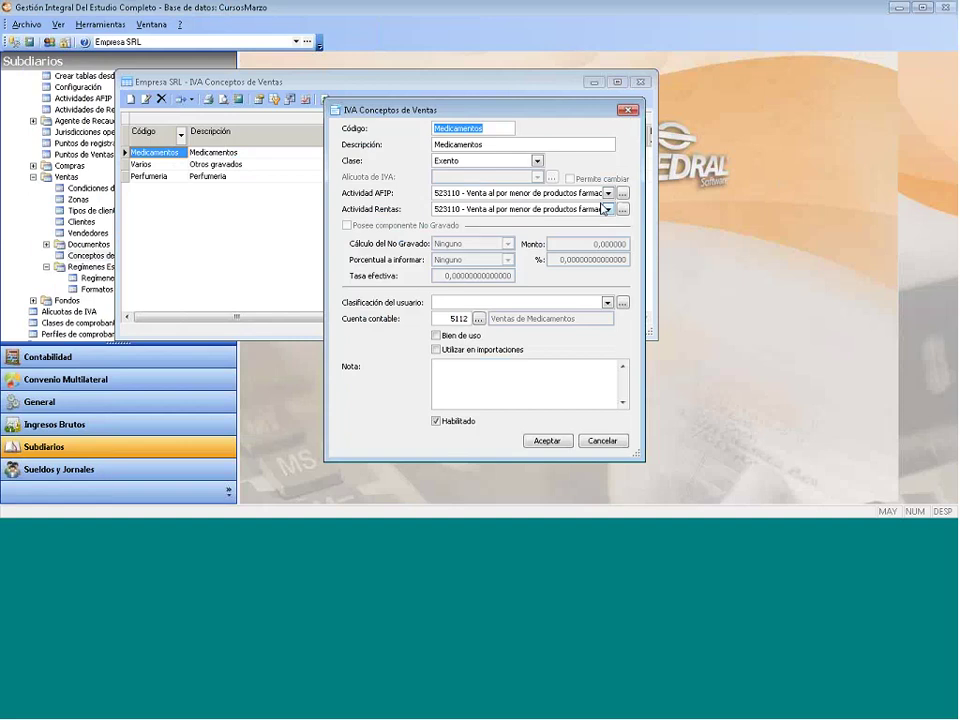
left_click(601, 441)
Set the Perfumeria sales concept's AFIP and Rentas activities to 523120, save it, and close the concepts list.
left_click(157, 180)
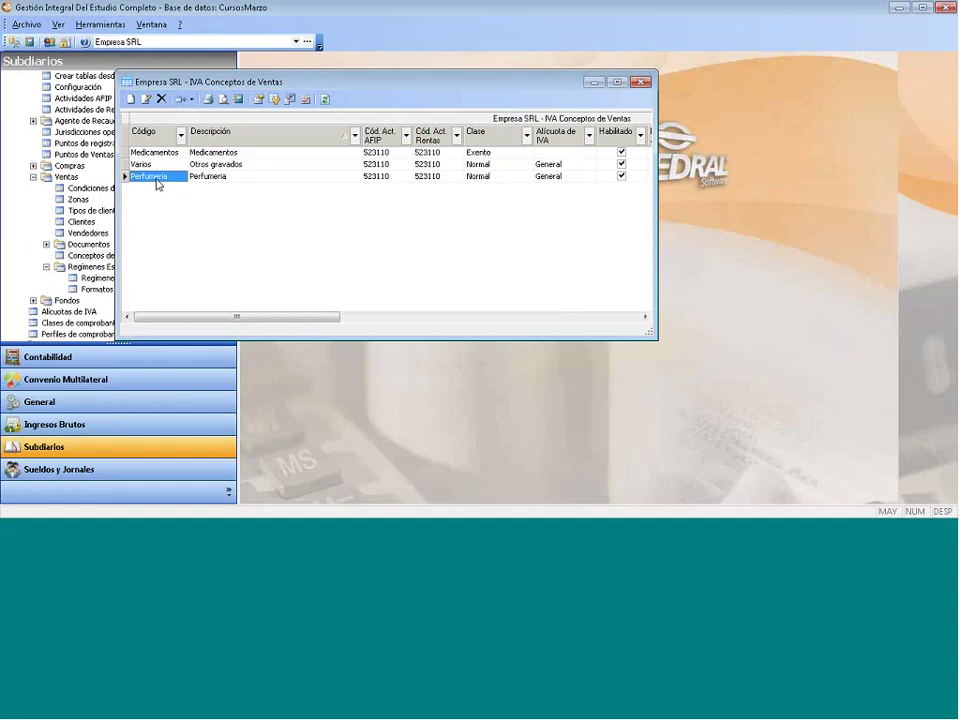
double_click(157, 180)
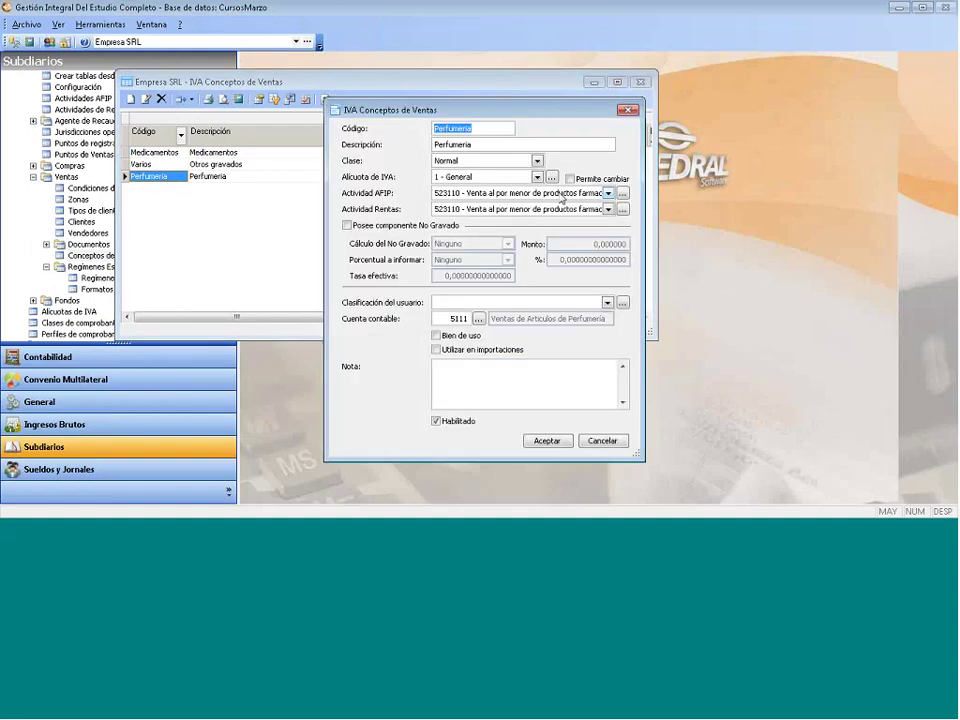
left_click(607, 193)
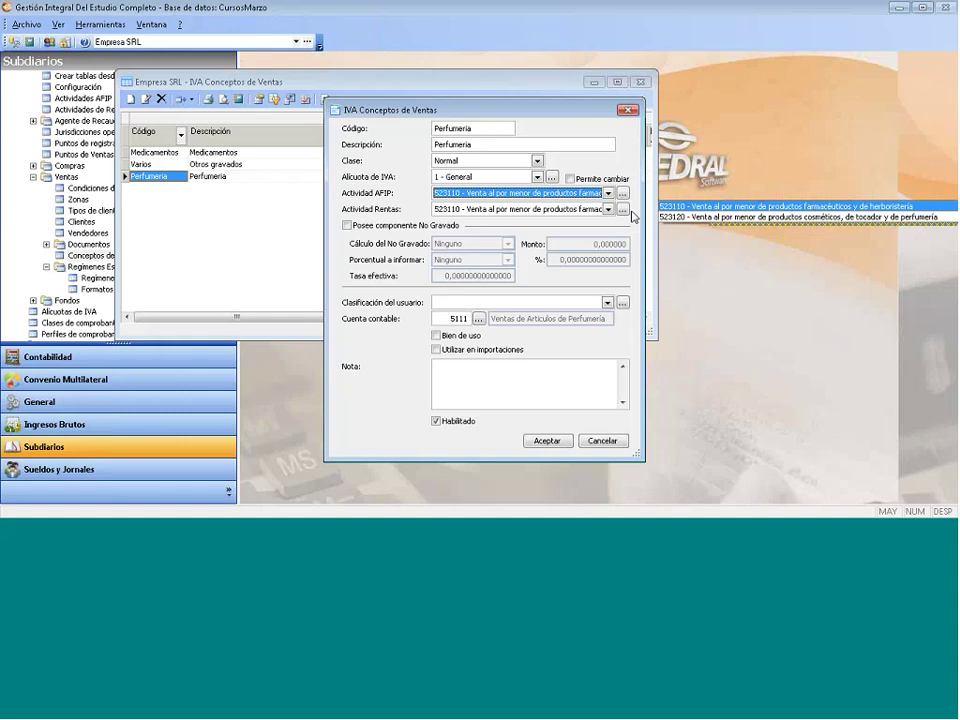
left_click(676, 217)
left_click(471, 210)
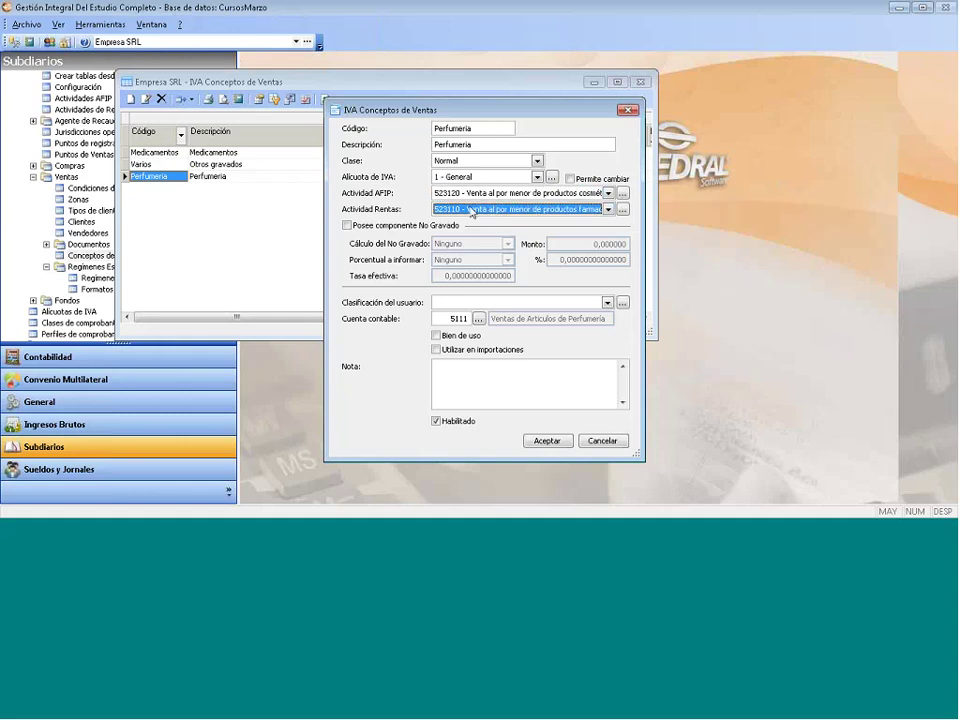
left_click(607, 209)
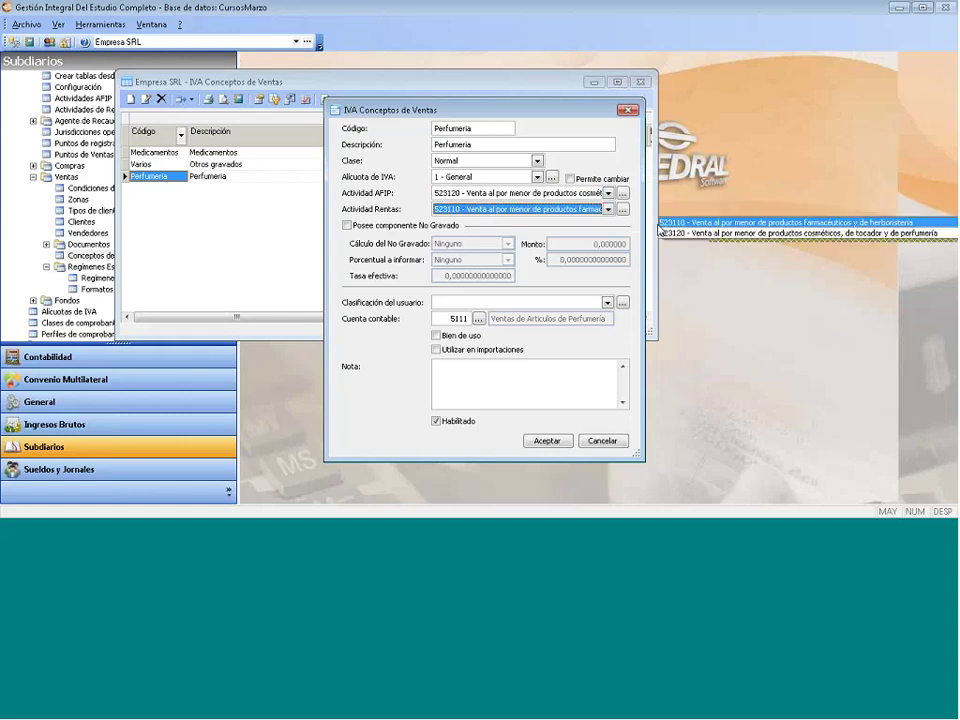
left_click(720, 236)
left_click(546, 441)
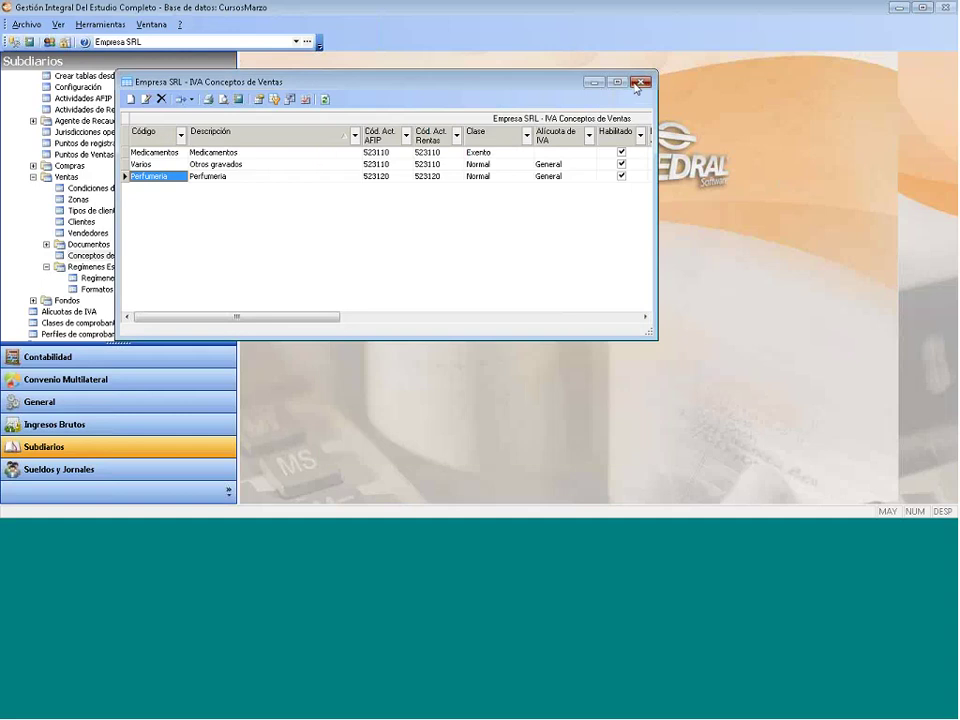
left_click(641, 81)
Run the sales query Por Conceptos detallado for 3 - 2014, review the activity codes per concept, and close the results.
scroll(236, 150, "down", 1)
scroll(161, 289, "down", 12)
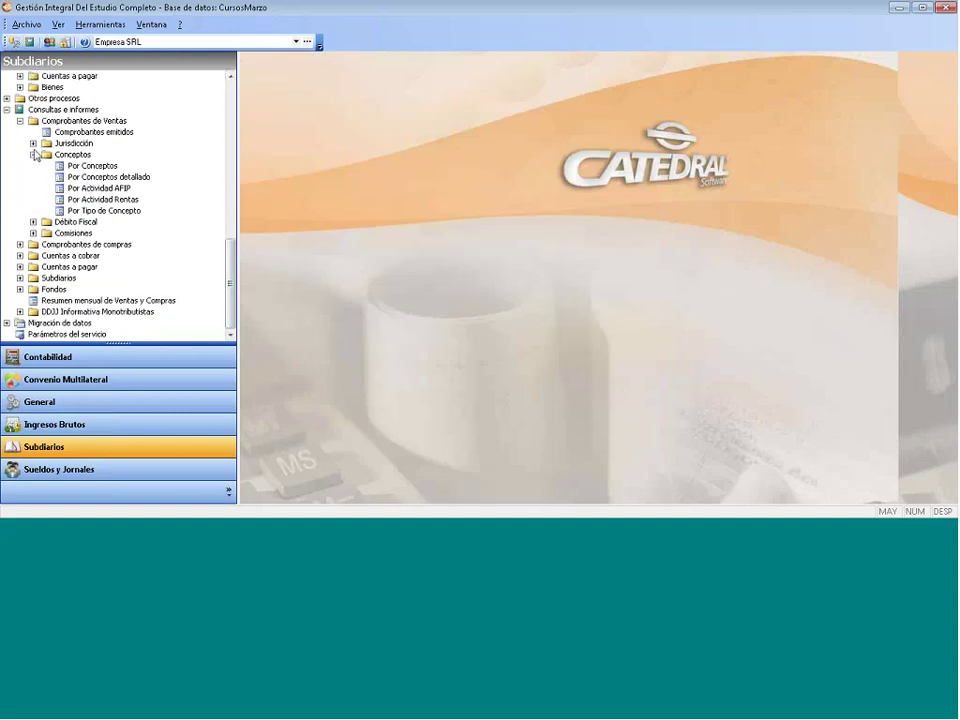
left_click(91, 178)
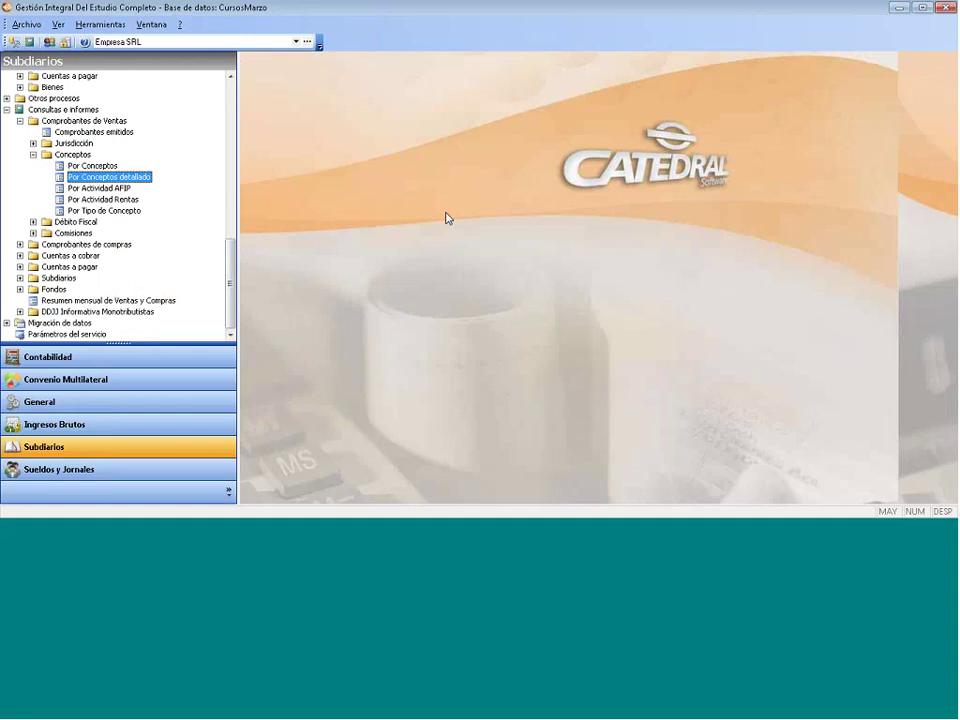
key("Return")
left_click(237, 197)
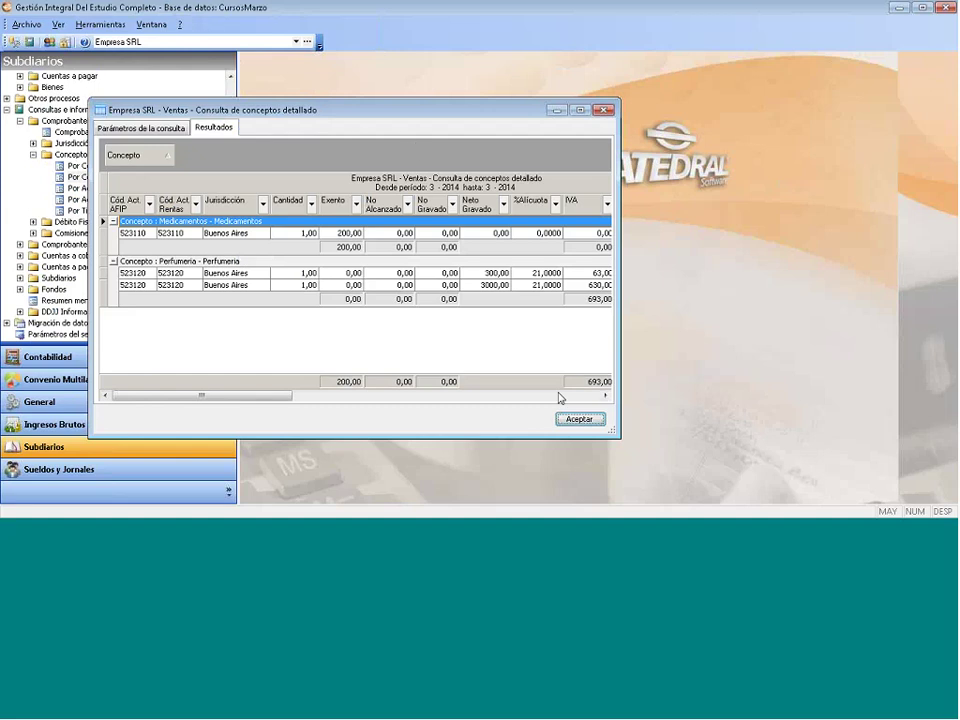
left_click(579, 420)
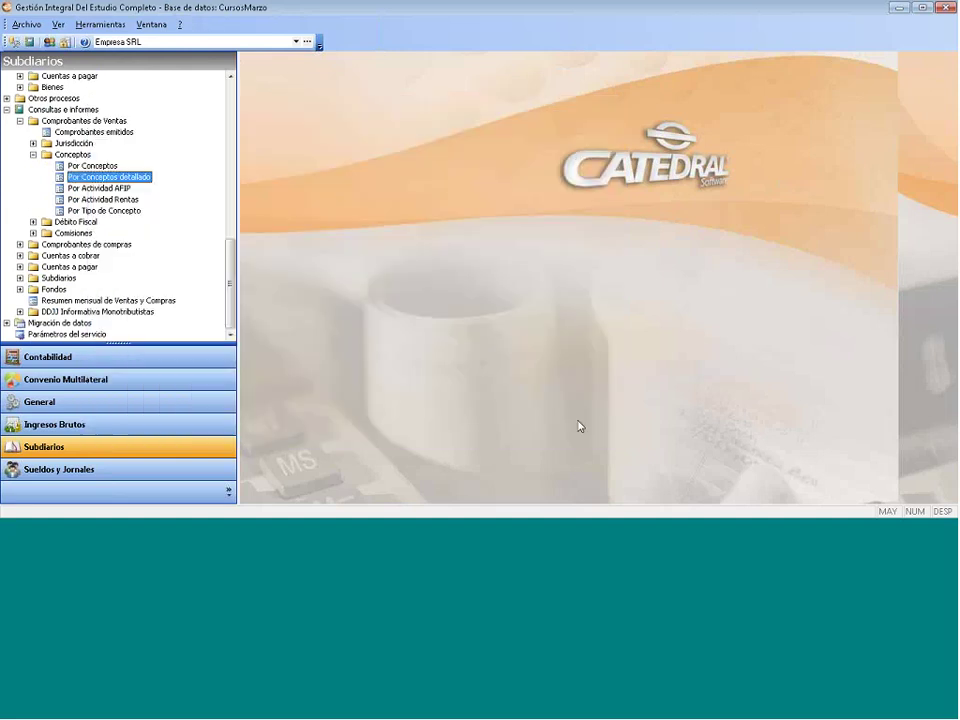
Start a new purchase voucher in Ingreso de compras y gastos for period 3 - 2014, with Proveedor RI and Factura A.
scroll(579, 424, "up", 7)
double_click(112, 259)
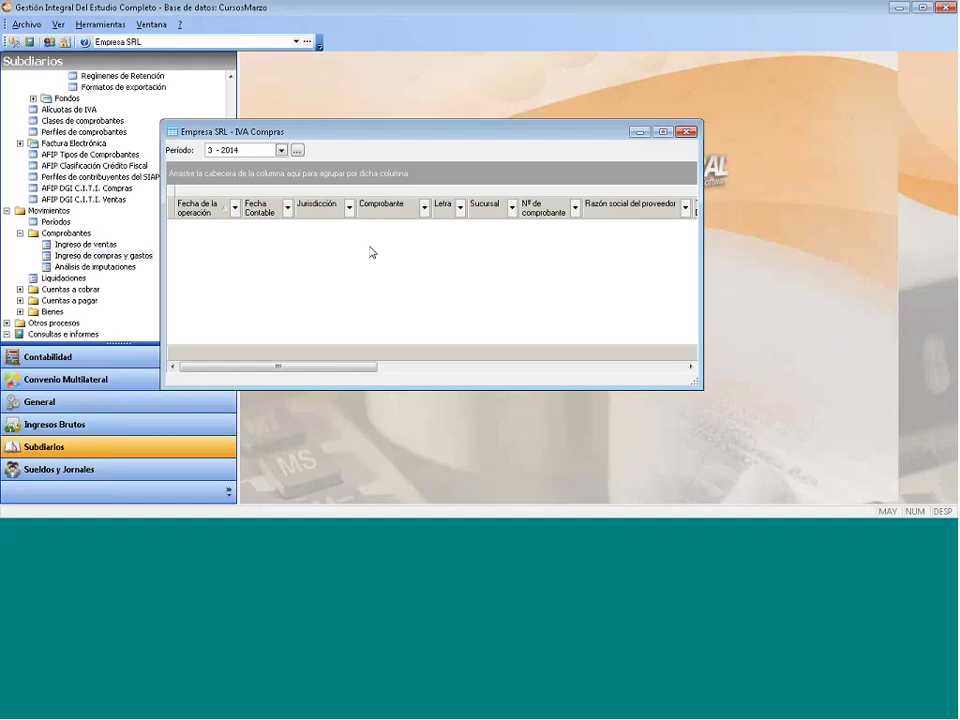
left_click(579, 161)
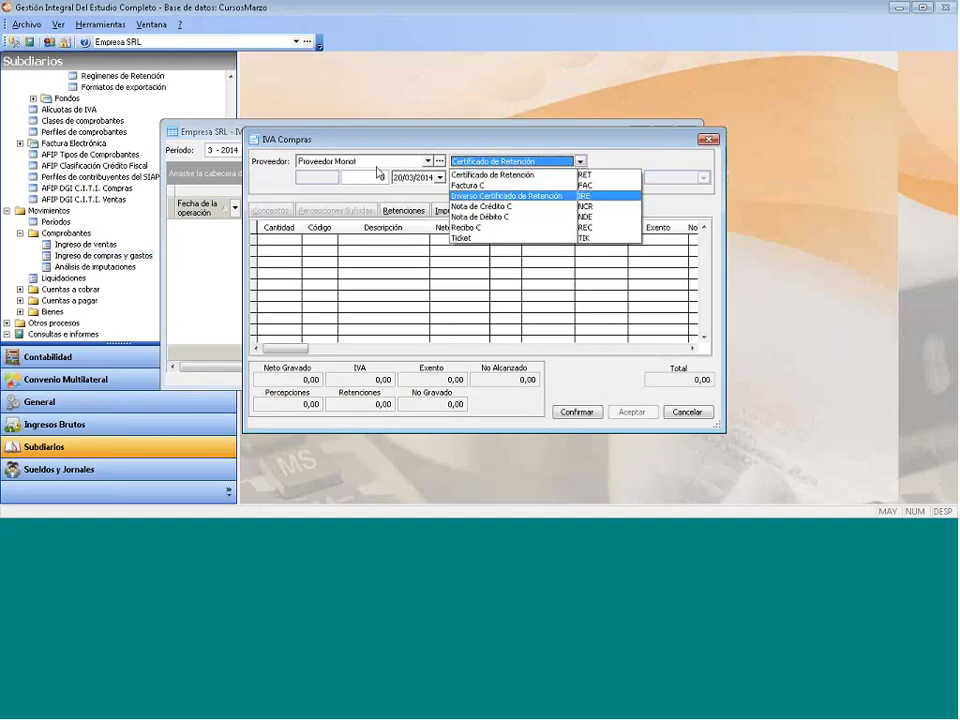
left_click(426, 161)
left_click(419, 165)
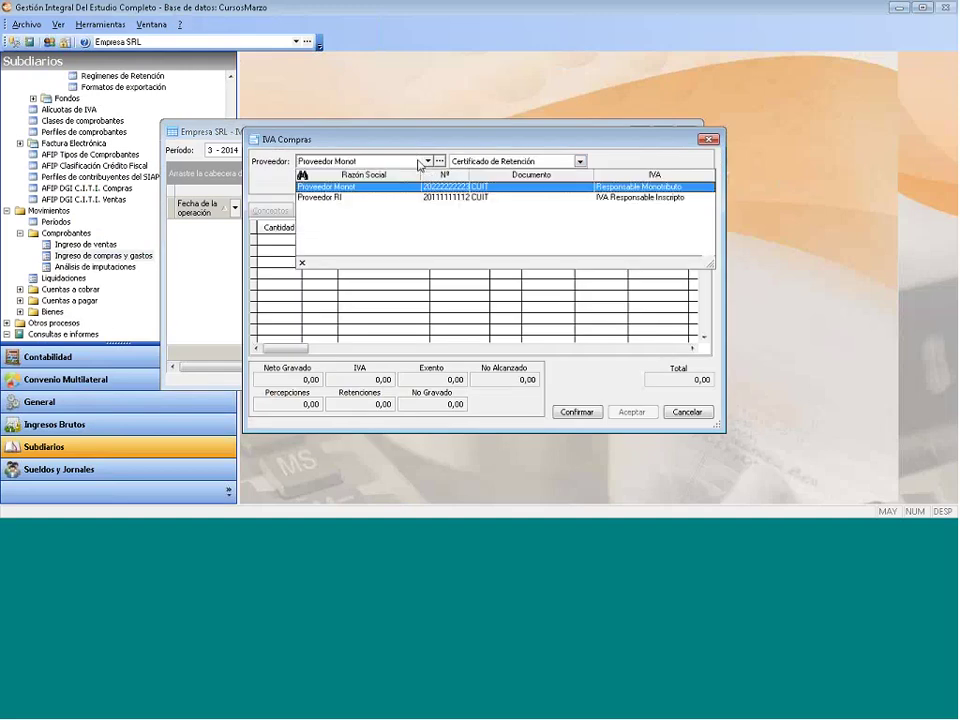
left_click(346, 199)
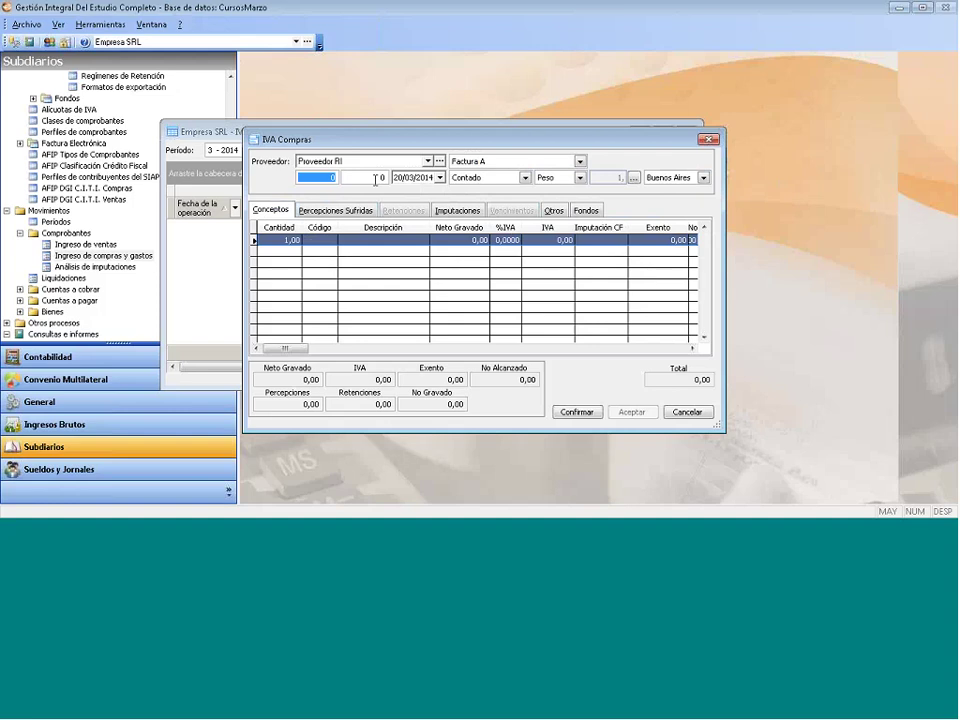
Number the purchase invoice as branch 1, voucher 122.
type("1")
key("Tab")
type("12")
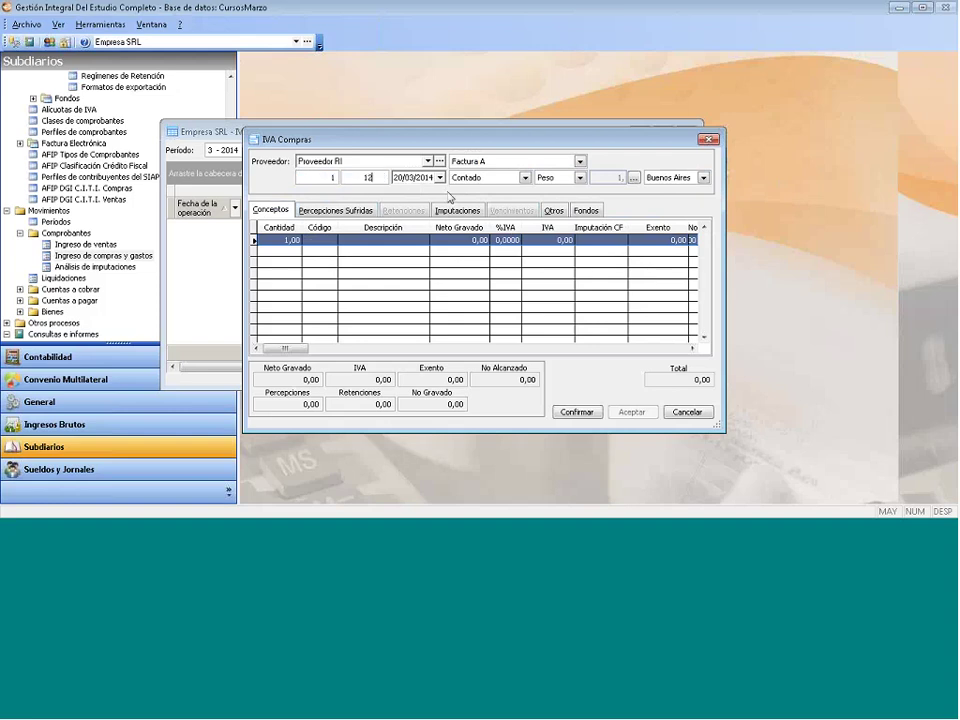
type("2")
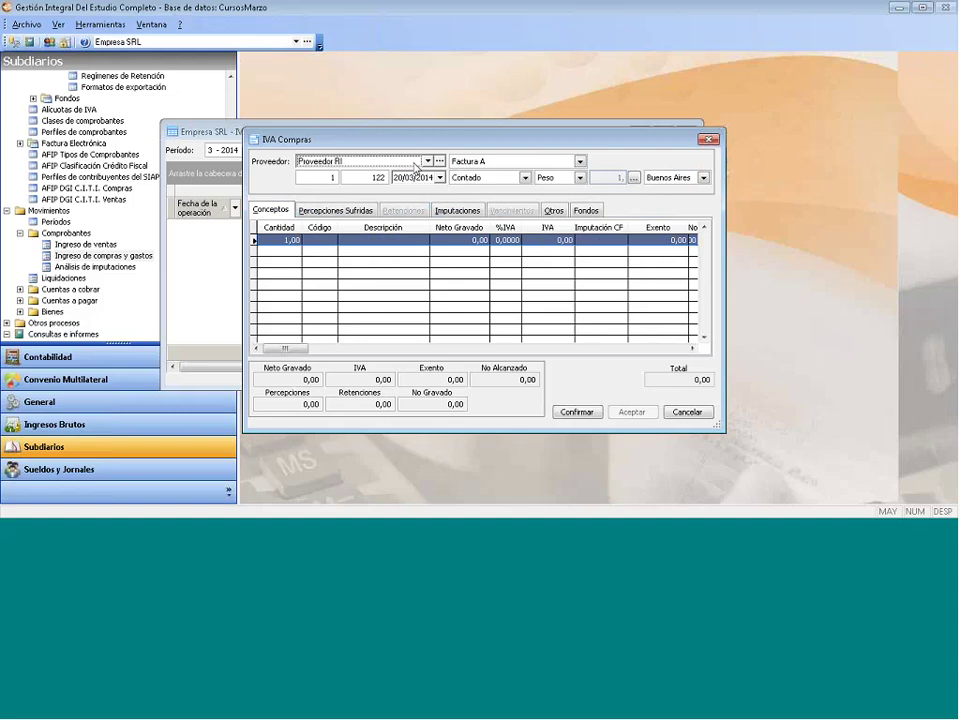
Examine the voucher types offered for Proveedor RI, from Certificado de Retención to Ticket Factura A, and choose Factura A.
left_click(545, 167)
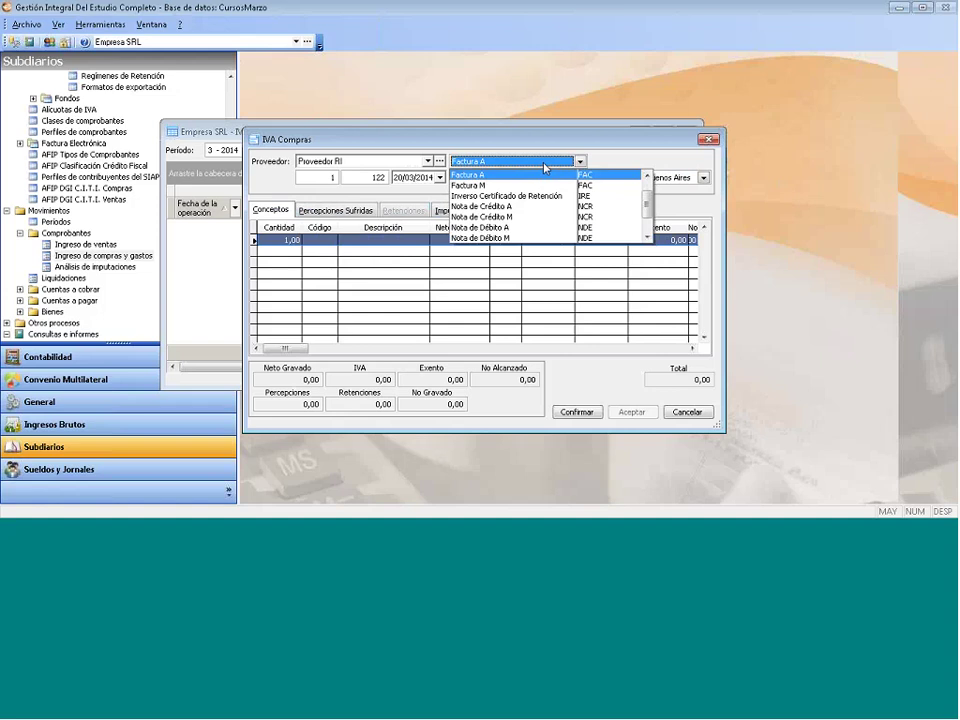
left_click(545, 167)
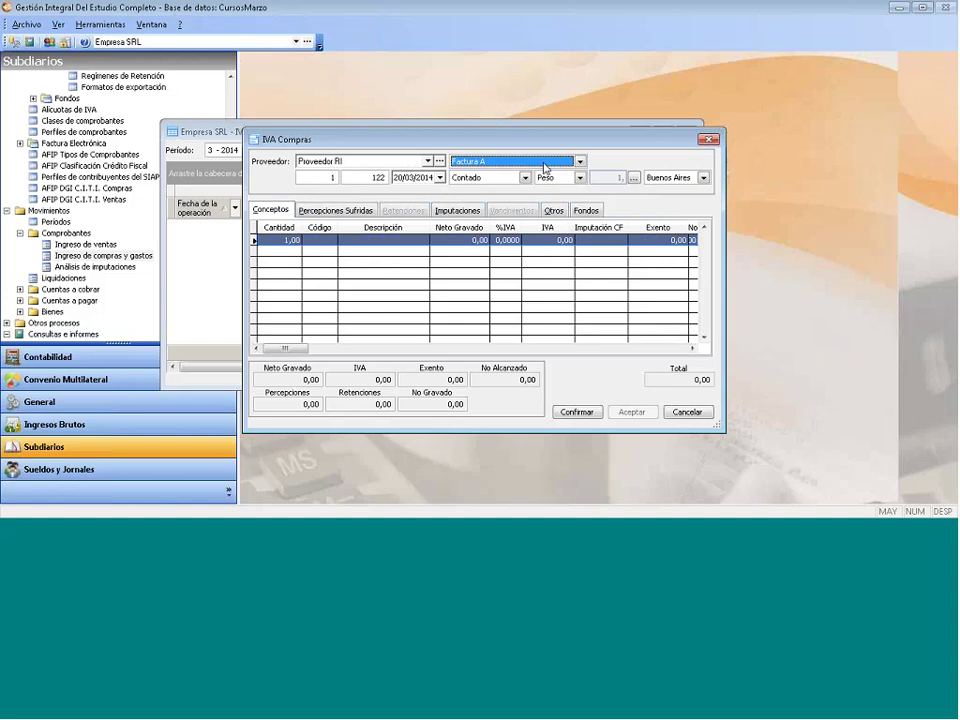
left_click(391, 162)
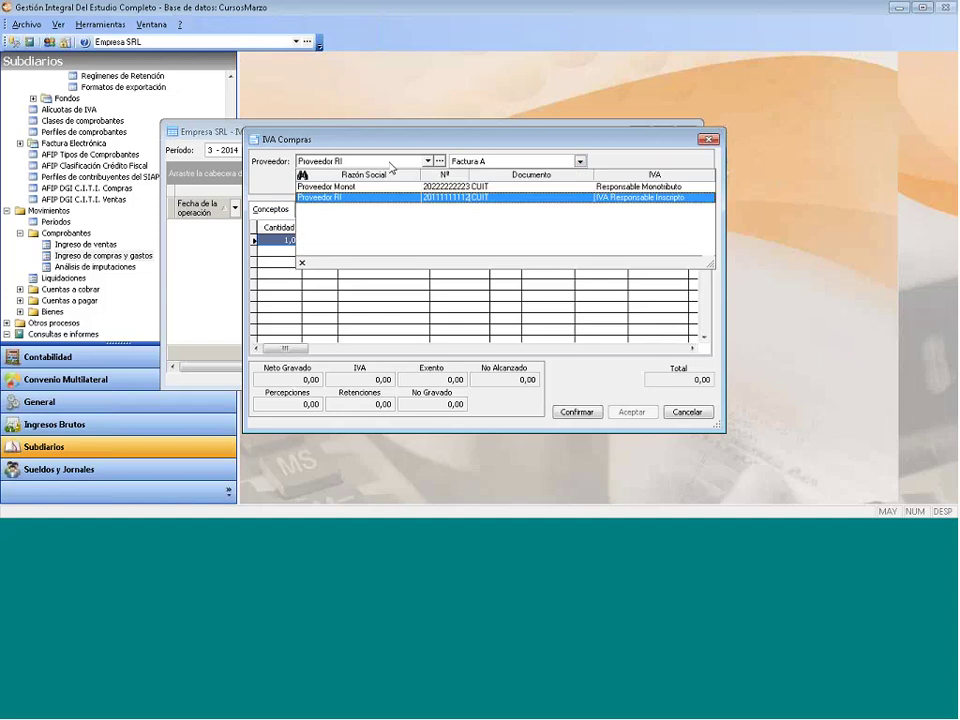
left_click(393, 165)
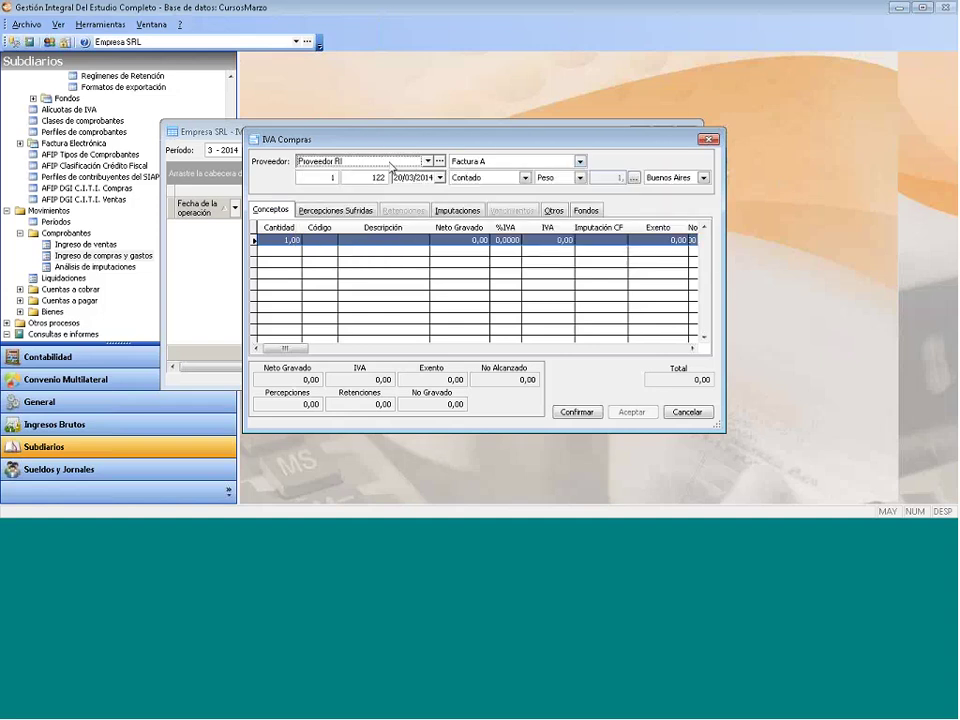
left_click(520, 162)
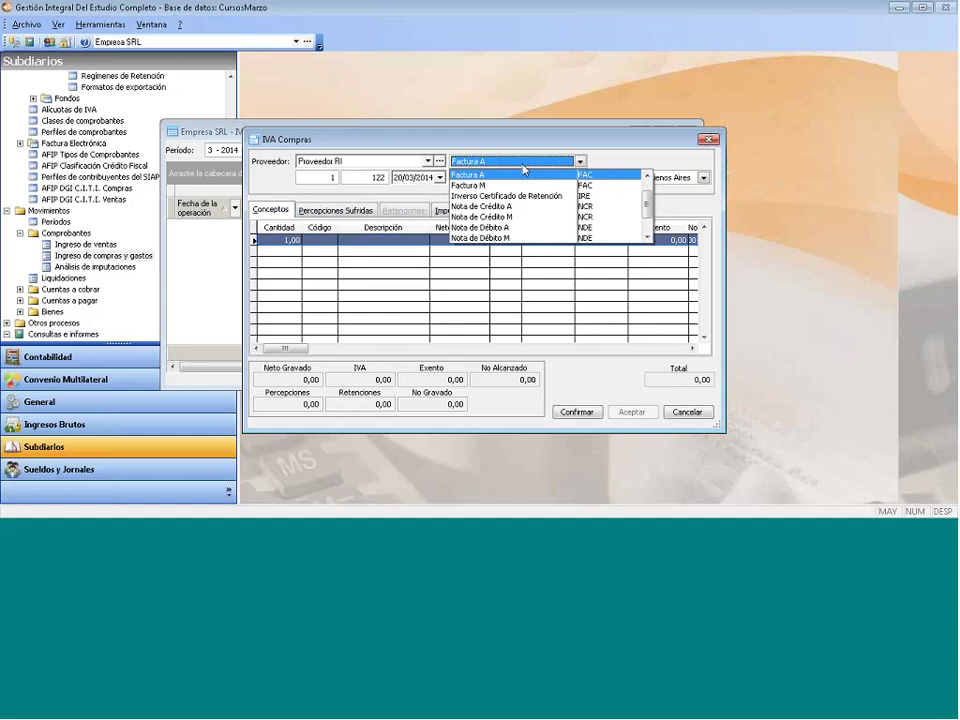
left_click(647, 176)
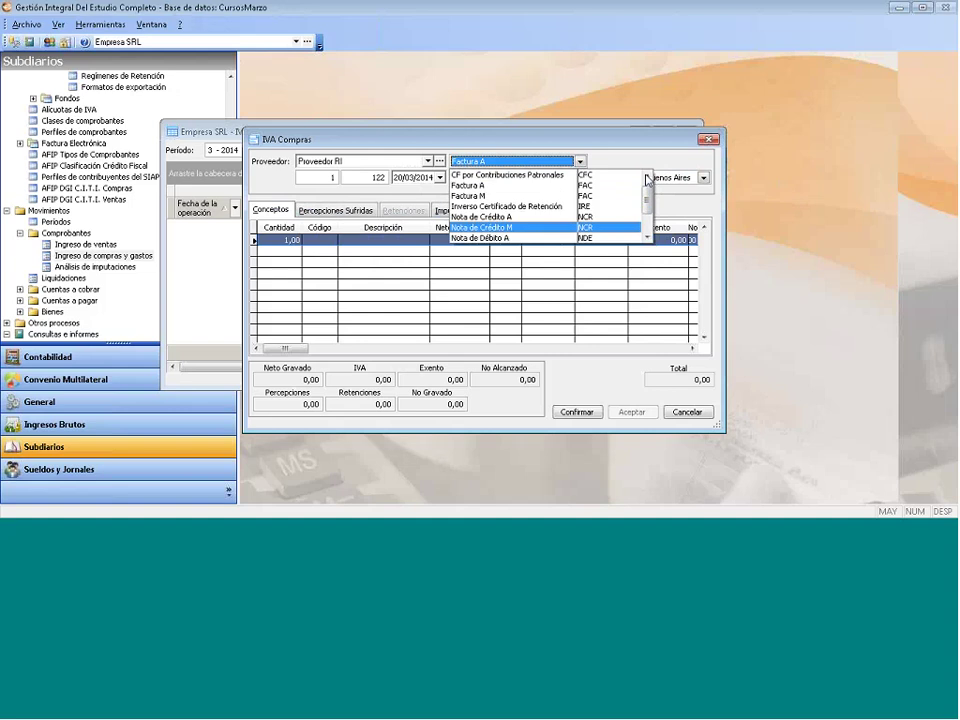
left_click(647, 176)
left_click(647, 238)
left_click(647, 238)
left_click(647, 238)
left_click(647, 238)
left_click(647, 238)
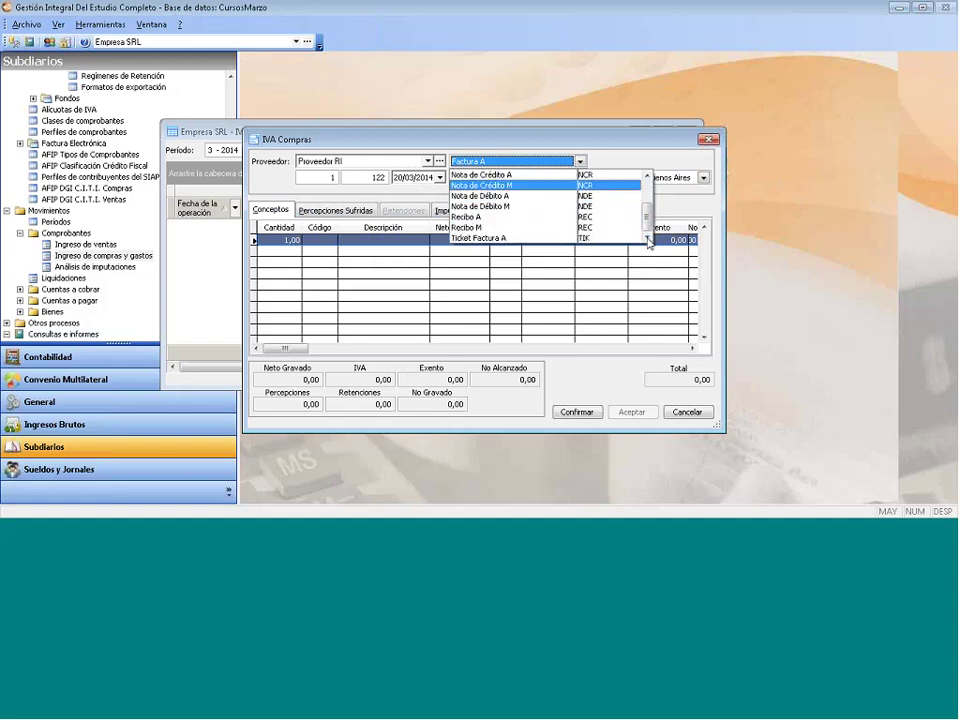
left_click(647, 238)
left_click_drag(647, 218, 645, 193)
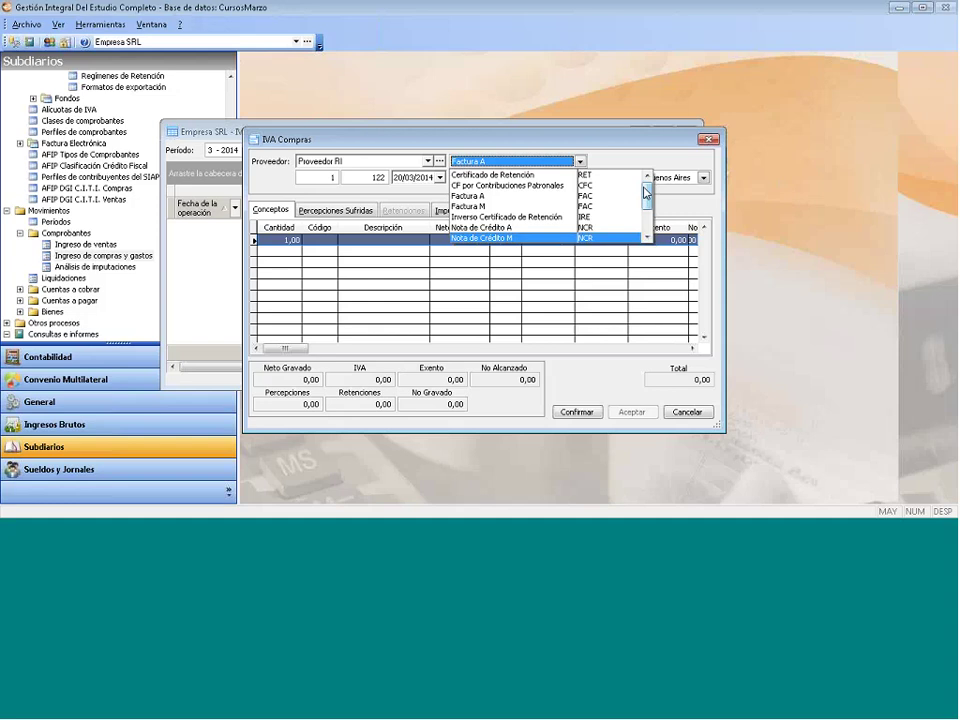
left_click(500, 196)
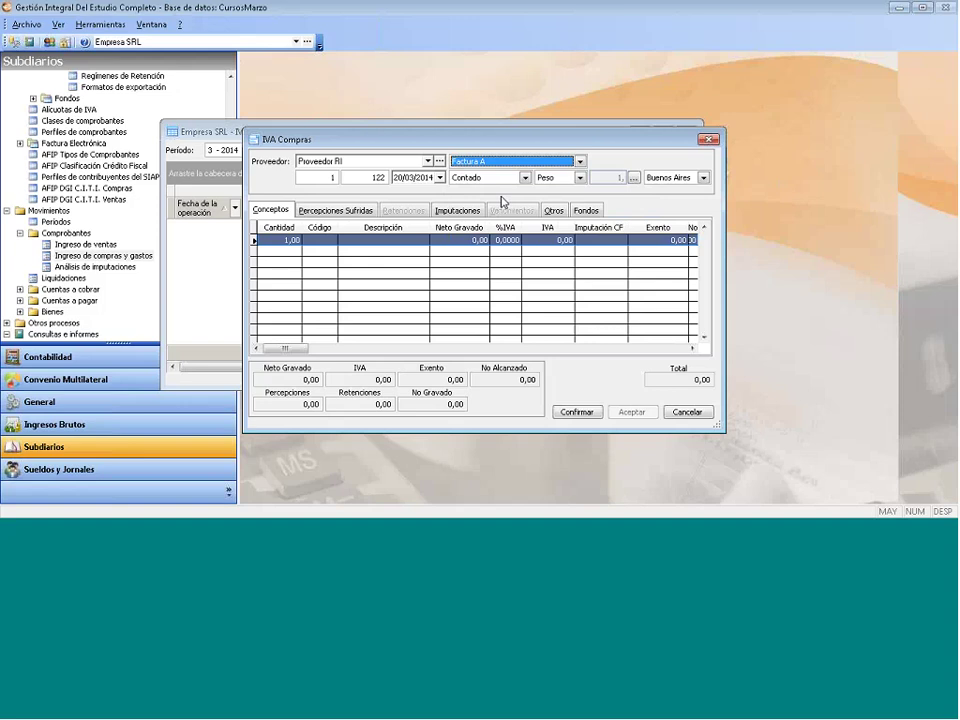
Switch the supplier to Proveedor Monot to check its default voucher type, and return to Proveedor RI with Factura A.
left_click(428, 161)
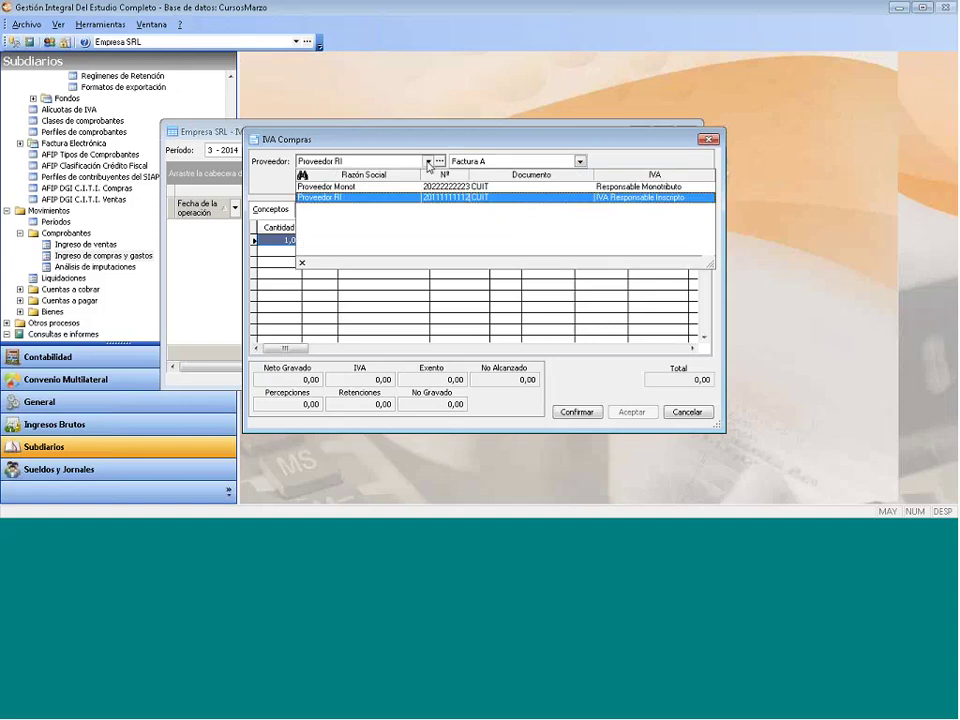
left_click(362, 187)
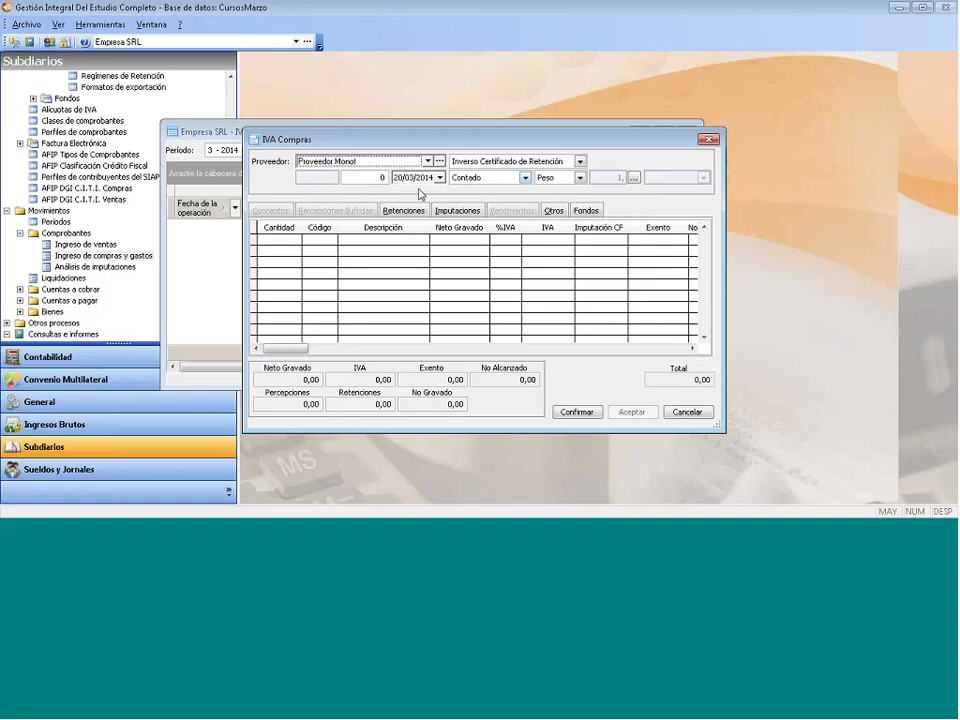
left_click(580, 162)
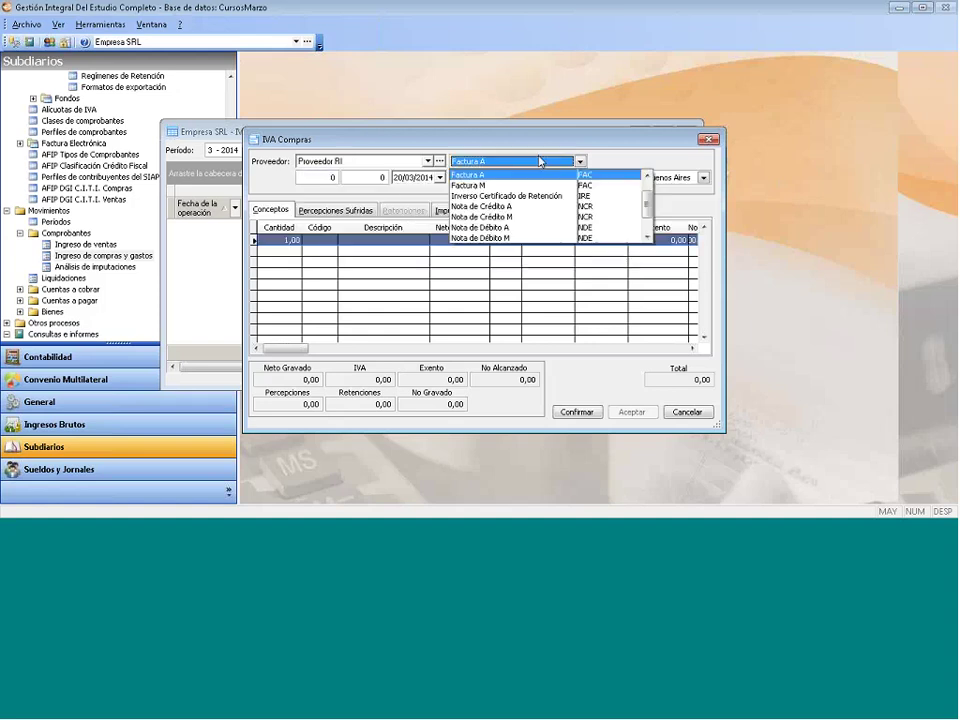
Number the Proveedor RI invoice as branch 1, voucher 1232, and go over its payment condition and jurisdiction.
left_click(311, 178)
left_click(317, 177)
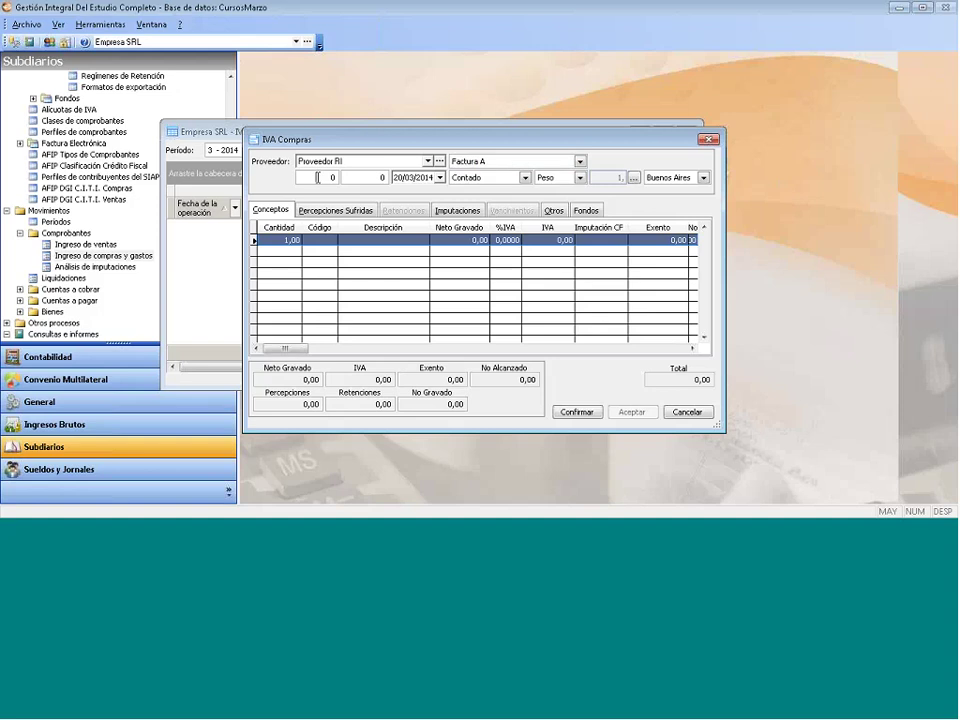
type("1")
key("Tab")
type("1232")
left_click(438, 148)
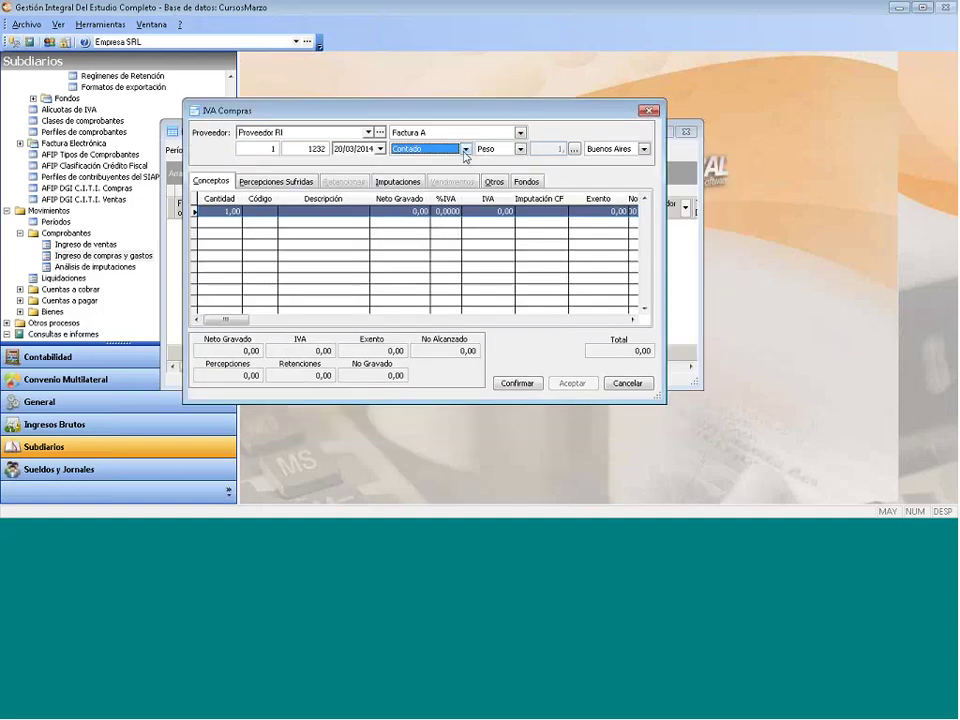
left_click(611, 156)
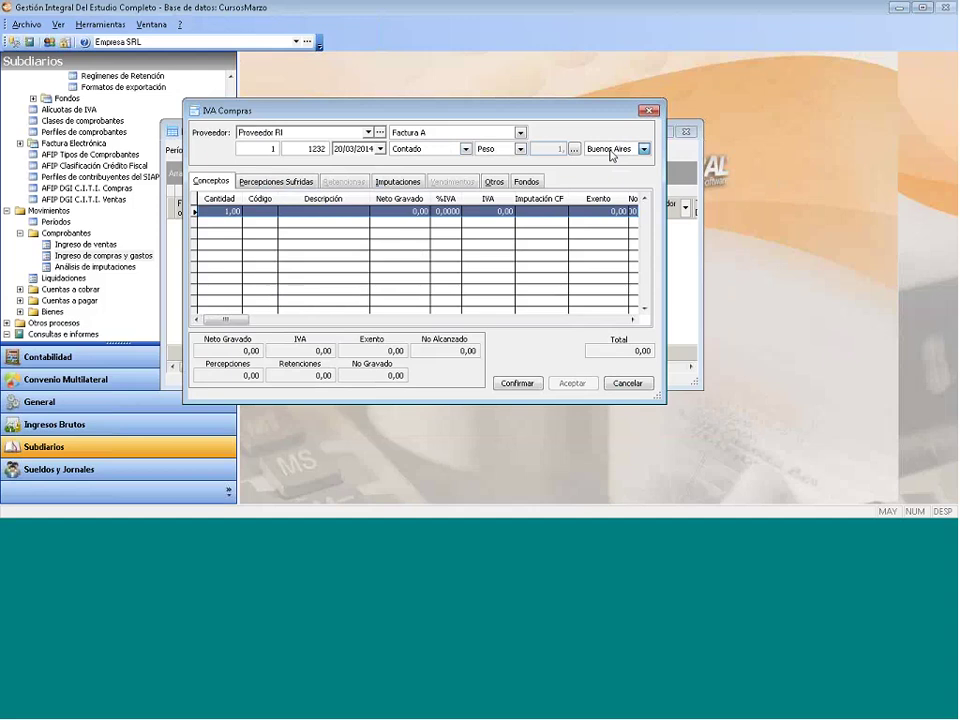
Add a concept line to the Proveedor RI invoice, choose the Perfumería concept, and check its ledger account.
key("Tab")
key("Return")
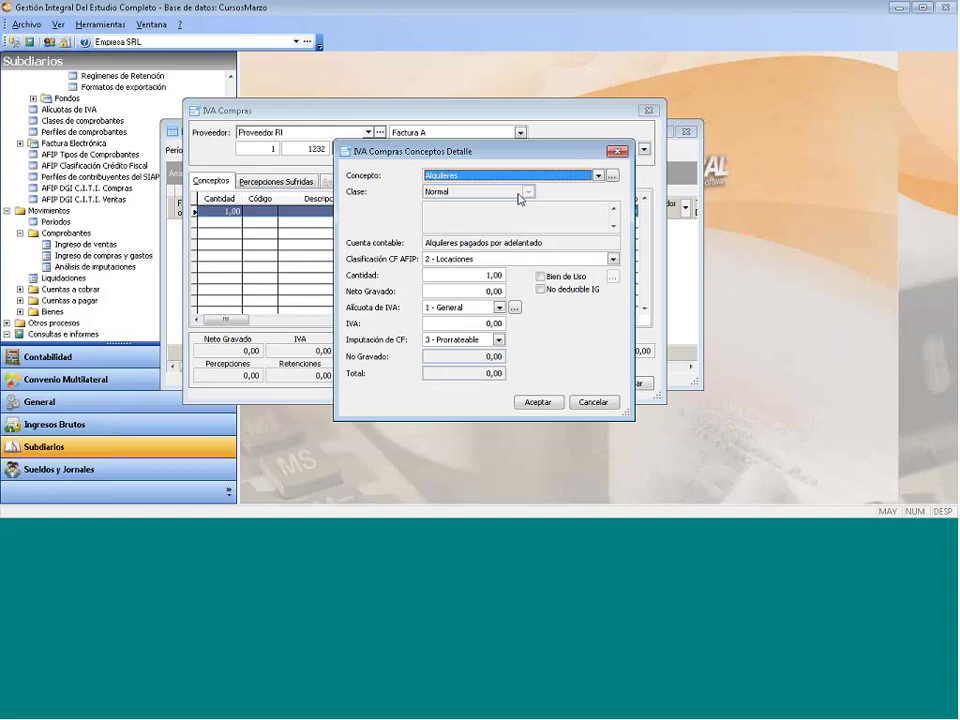
left_click_drag(545, 151, 511, 145)
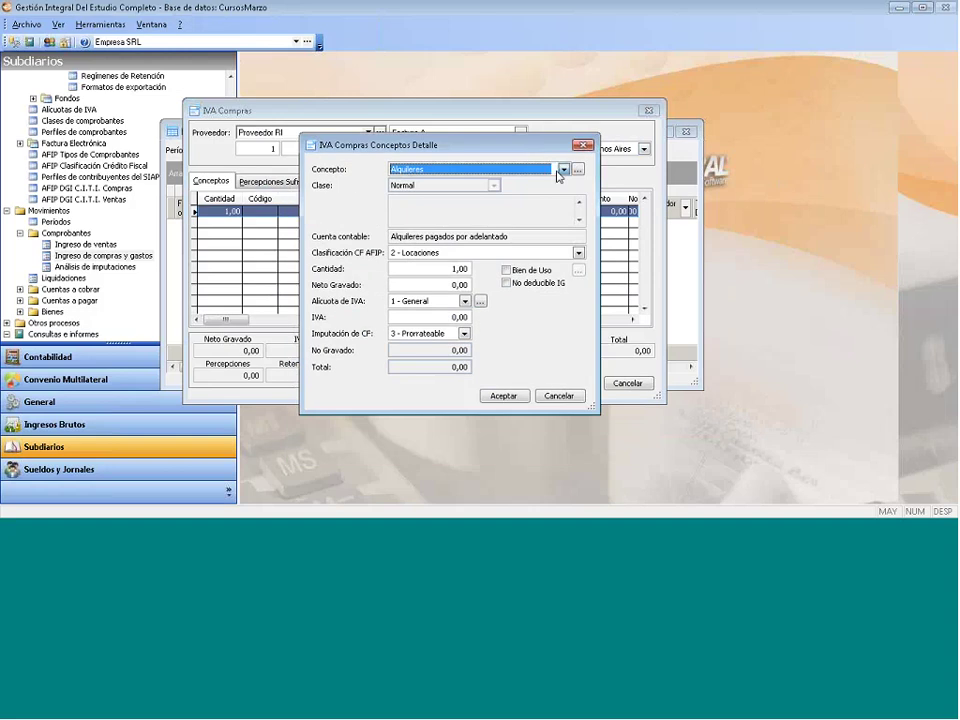
left_click(563, 169)
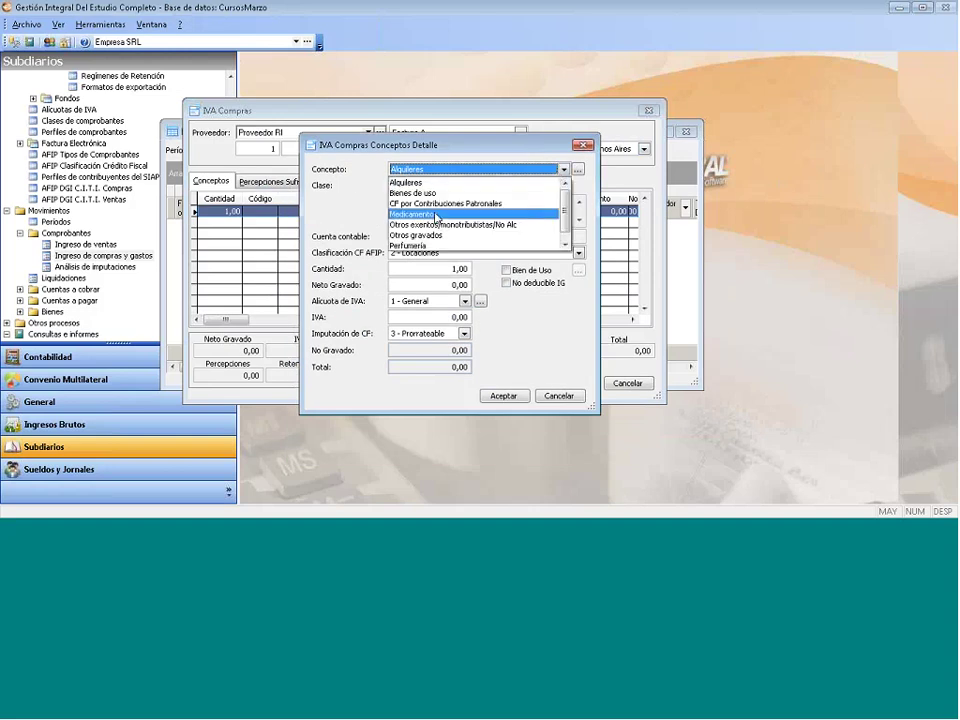
left_click(430, 245)
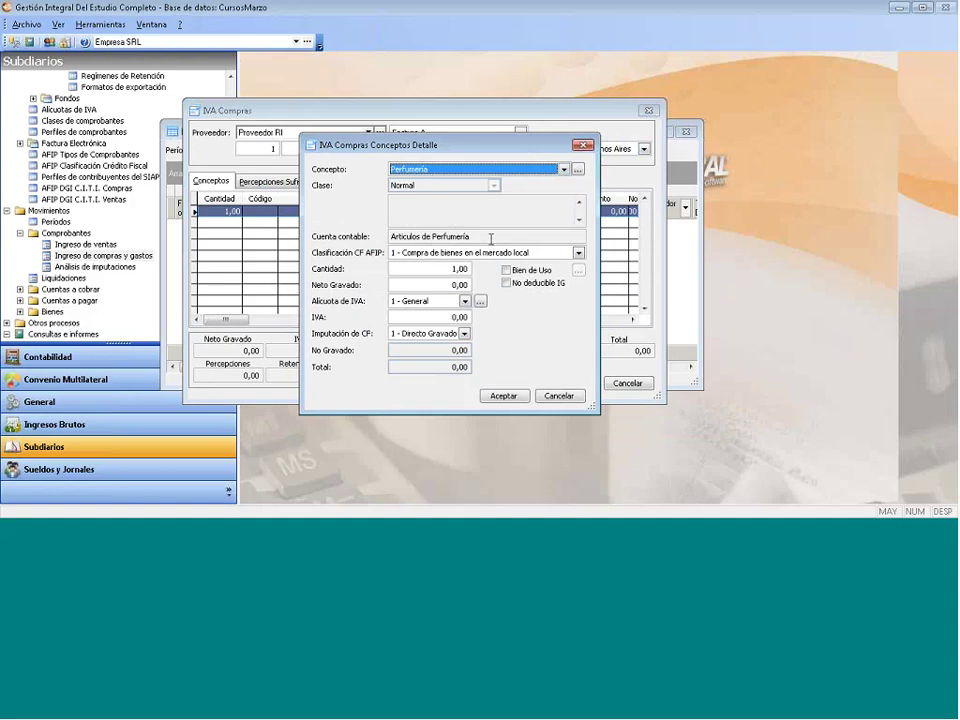
left_click_drag(491, 239, 389, 237)
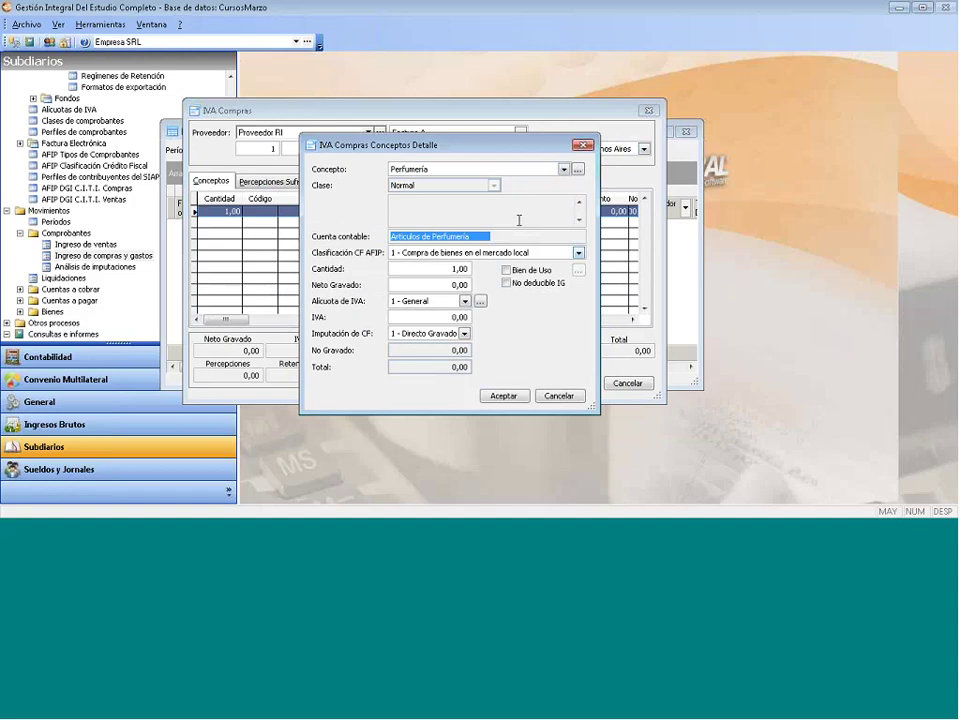
Set the Perfumería line's net taxable amount to 3000, keeping the quantity at 1.
key("Tab")
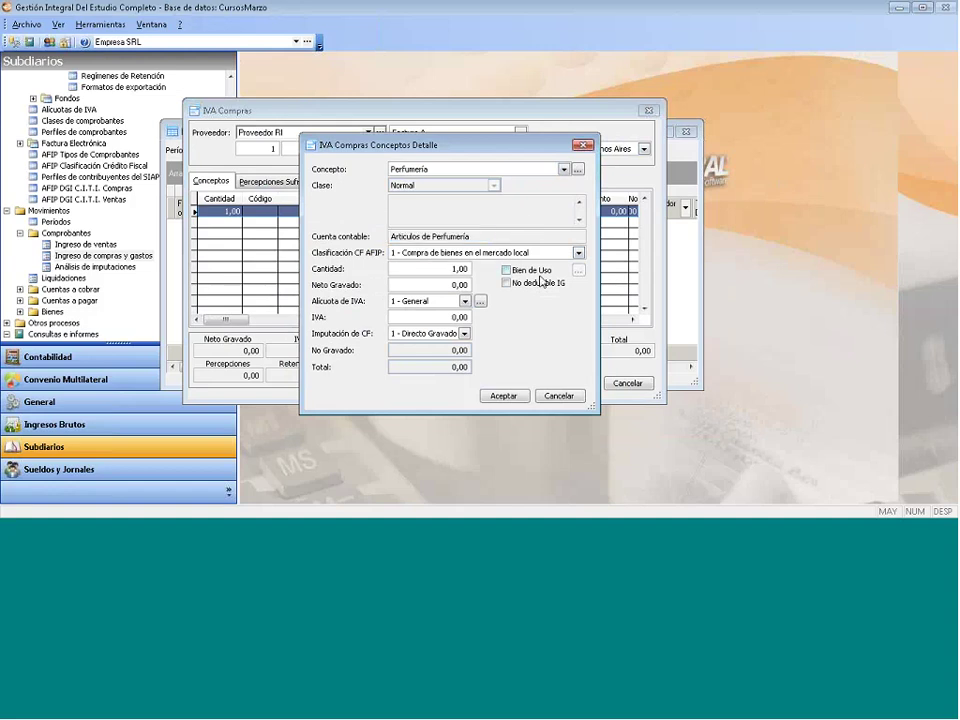
key("Tab")
key("Tab")
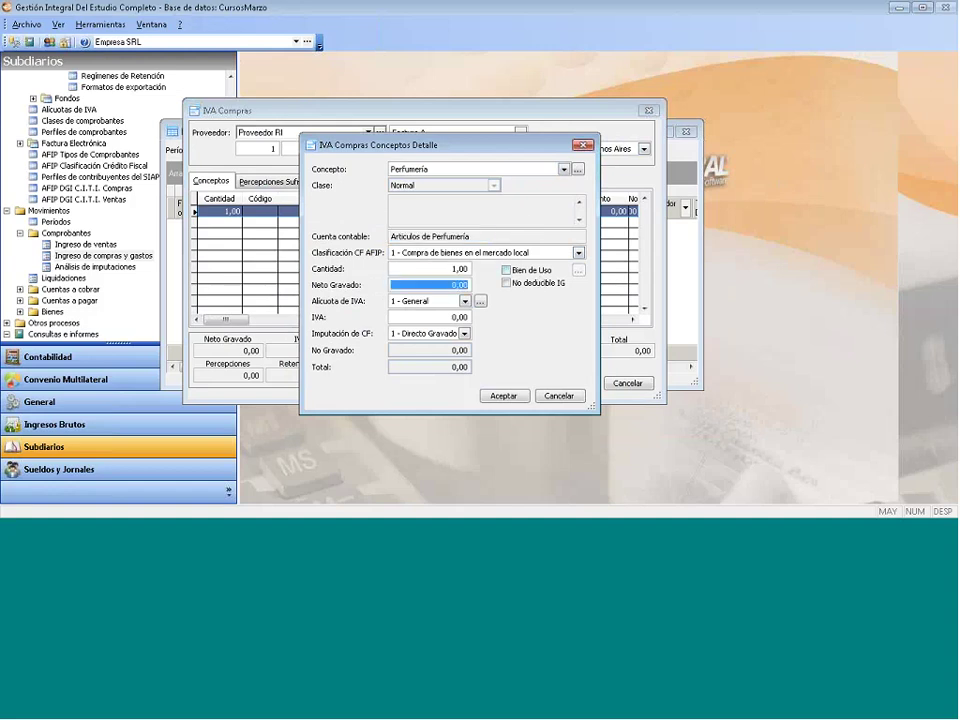
type("3 ,")
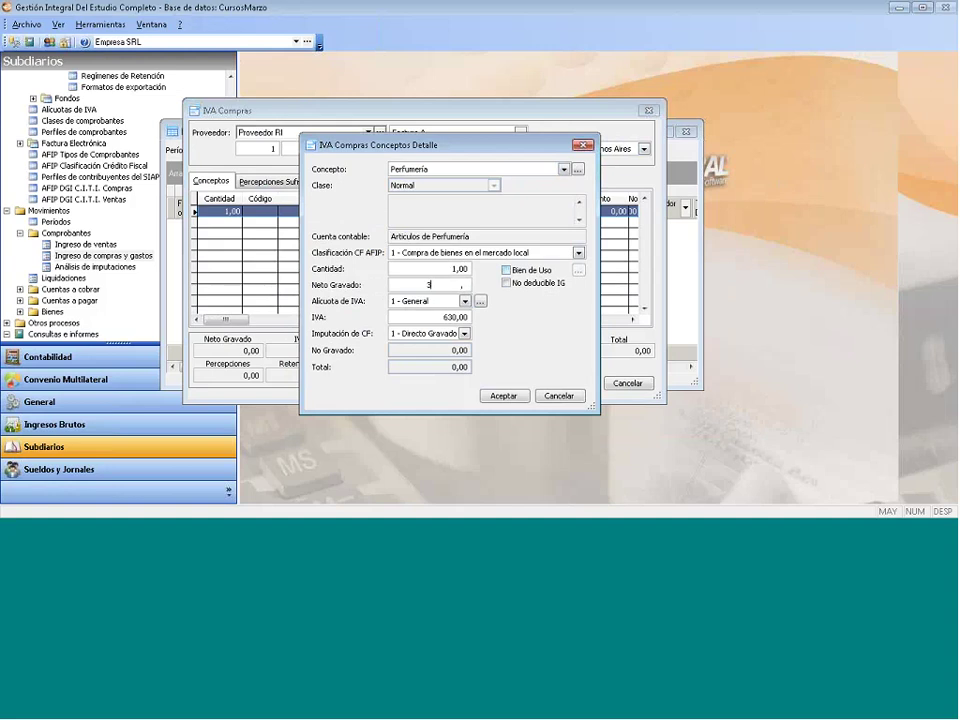
key("Tab")
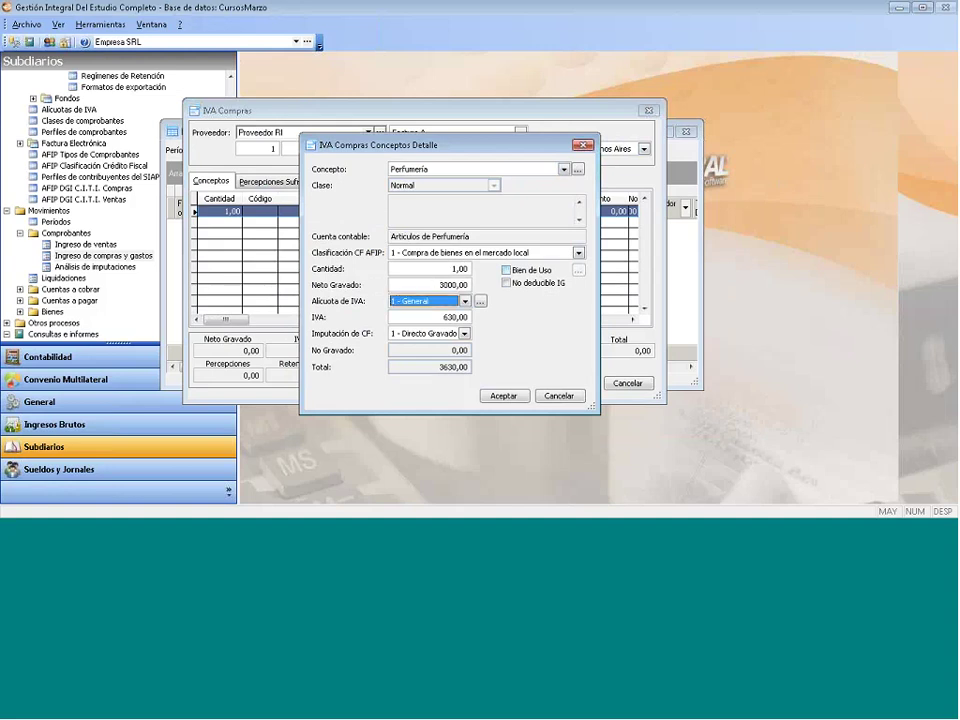
Go through the VAT rates, keep 1 - General, and accept the Perfumería line with tax credit allocation 1 - Directo Gravado.
key("Down")
key("Down")
key("Up")
key("Up")
key("Down")
key("Up")
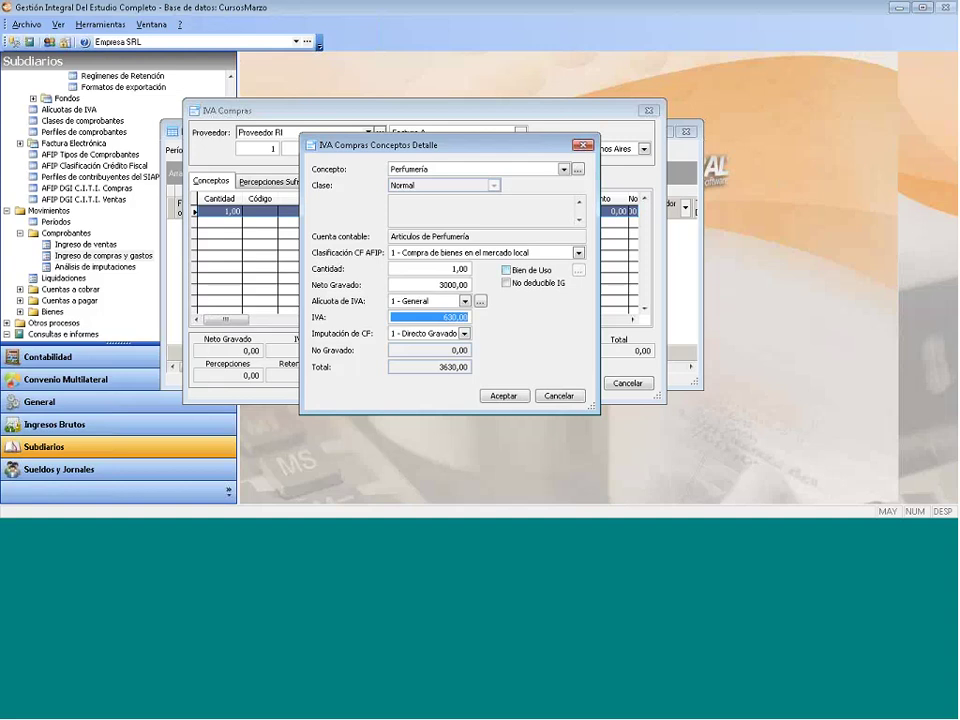
key("Tab")
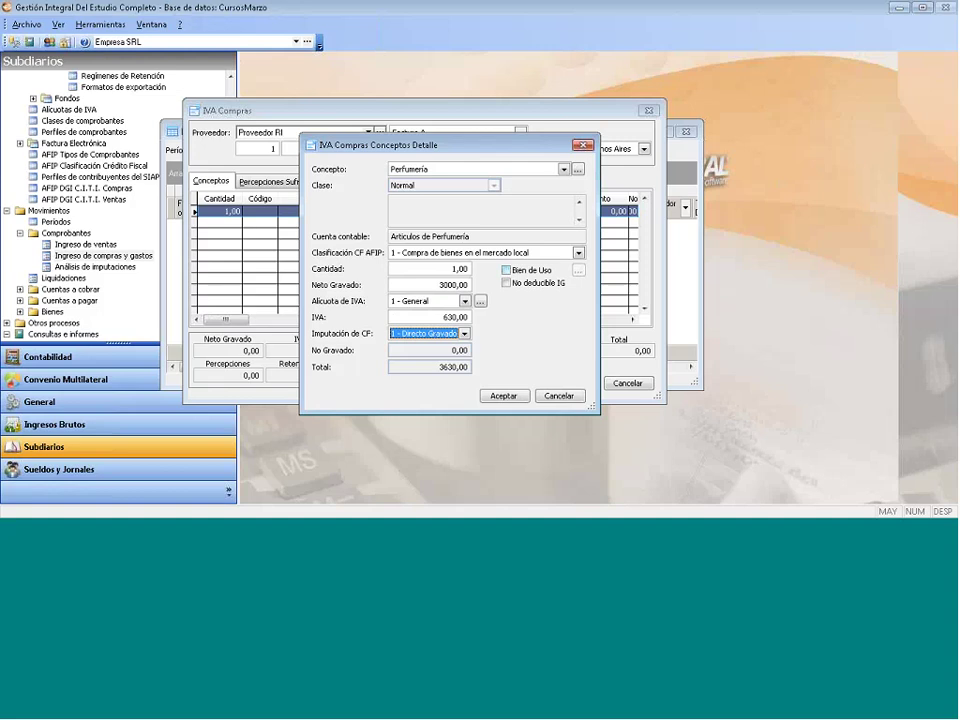
left_click(497, 396)
Add a second concept line to the invoice and choose the Medicamentos concept with its local goods purchase classification.
right_click(294, 250)
left_click(320, 256)
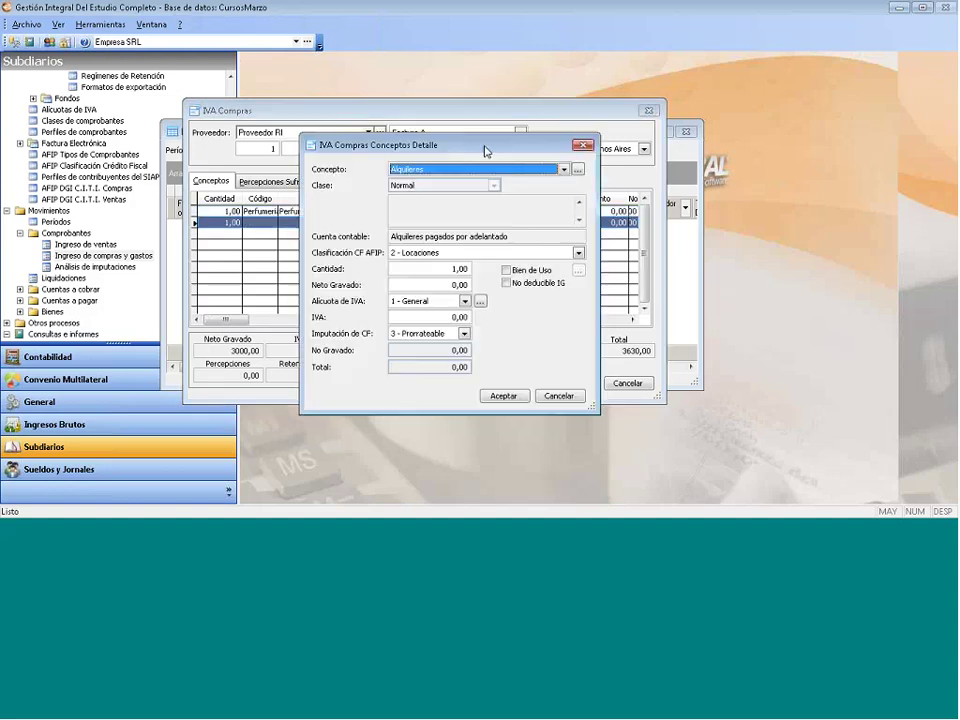
key("Down")
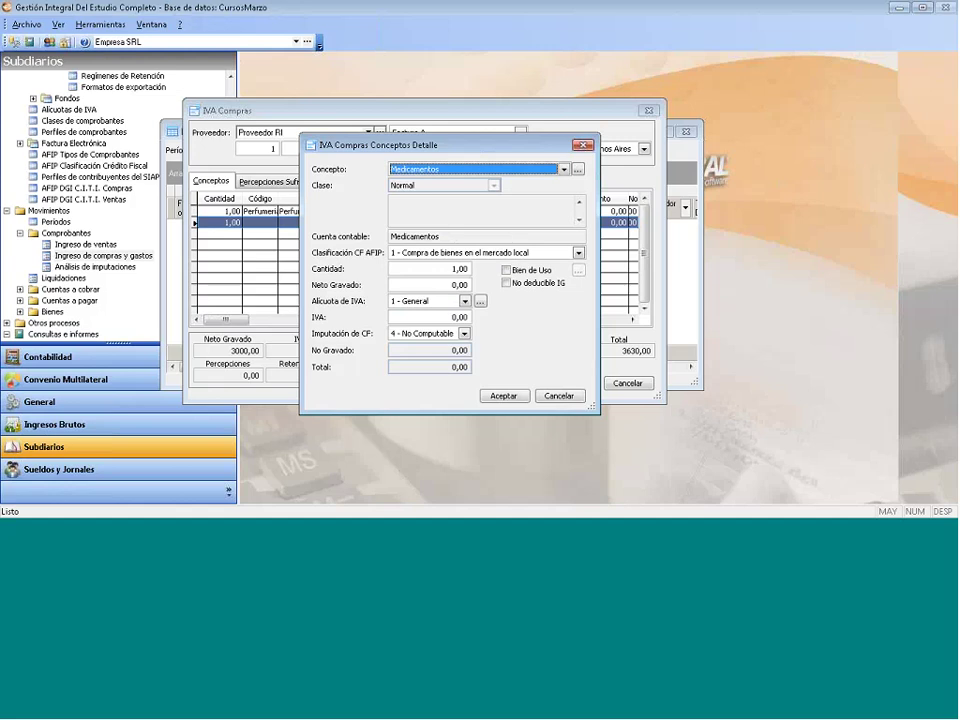
left_click(480, 253)
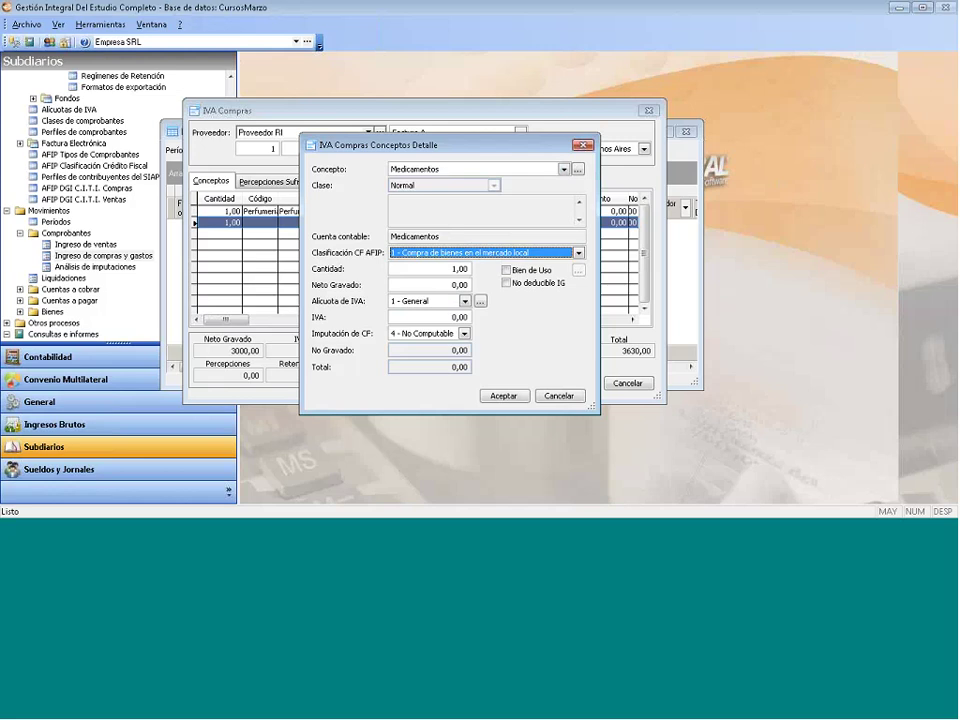
Set the Medicamentos net taxable amount to 3000 and accept the line with the general VAT rate and allocation 4 - No Computable.
left_click(430, 269)
left_click(430, 285)
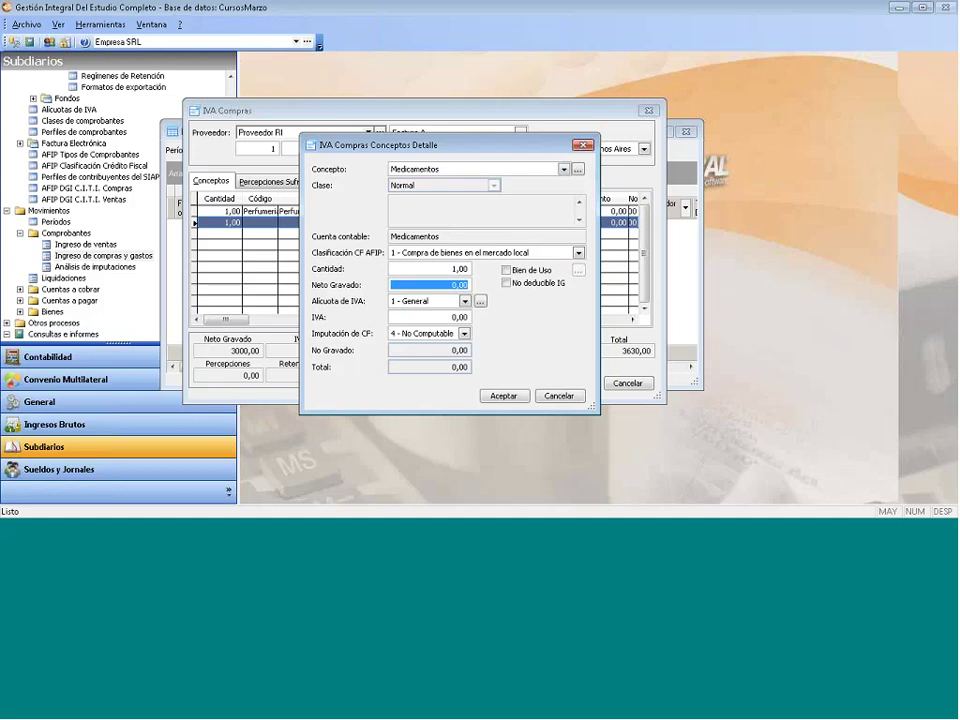
type("30")
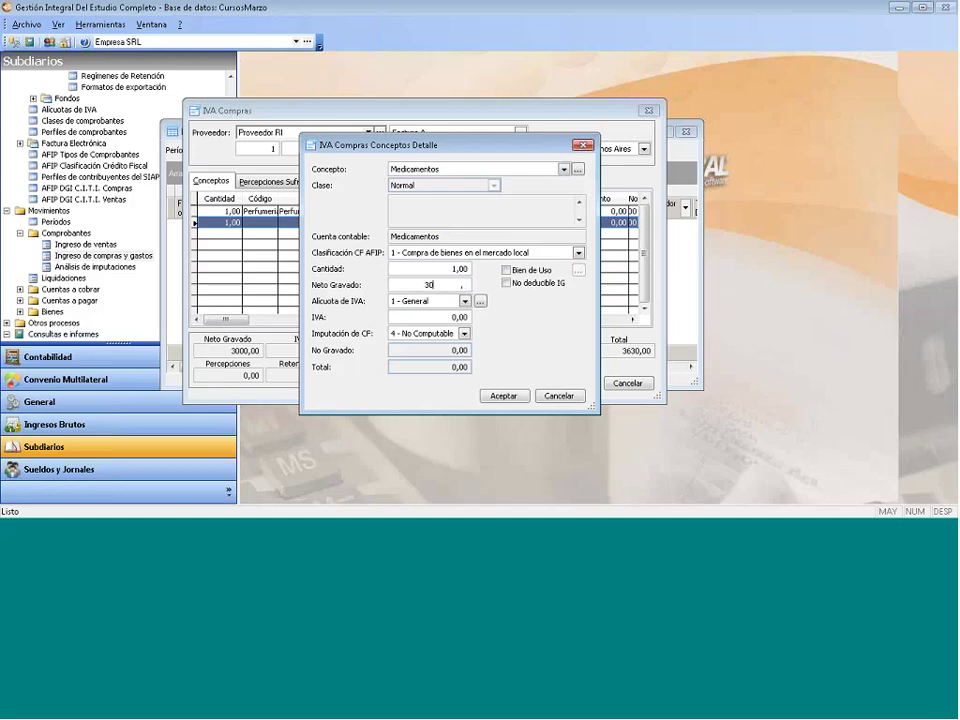
type("00")
key("Tab")
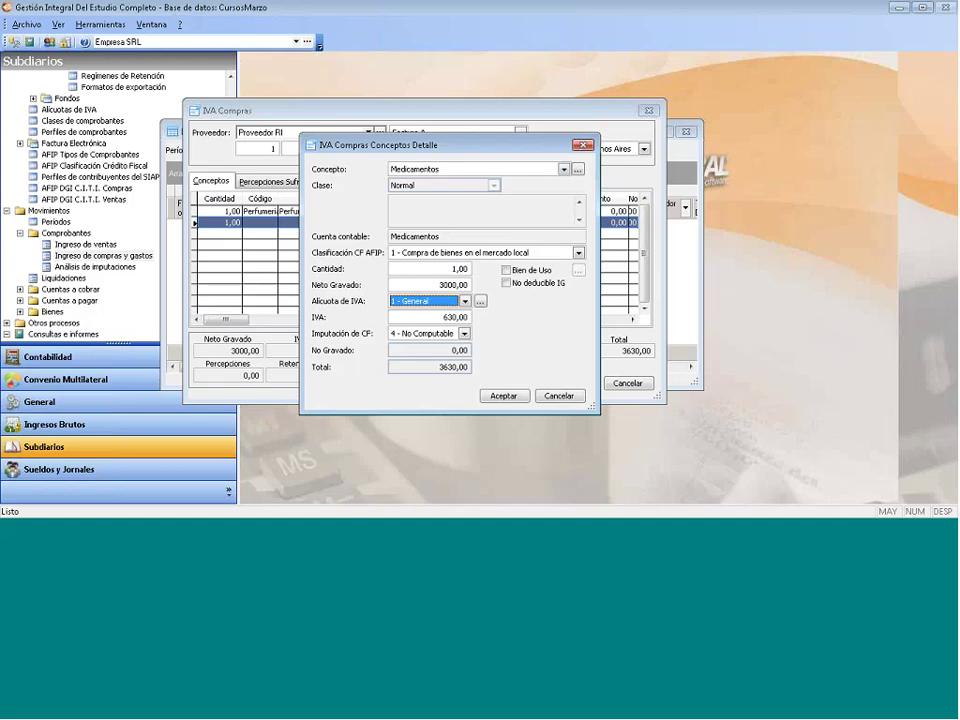
key("Tab")
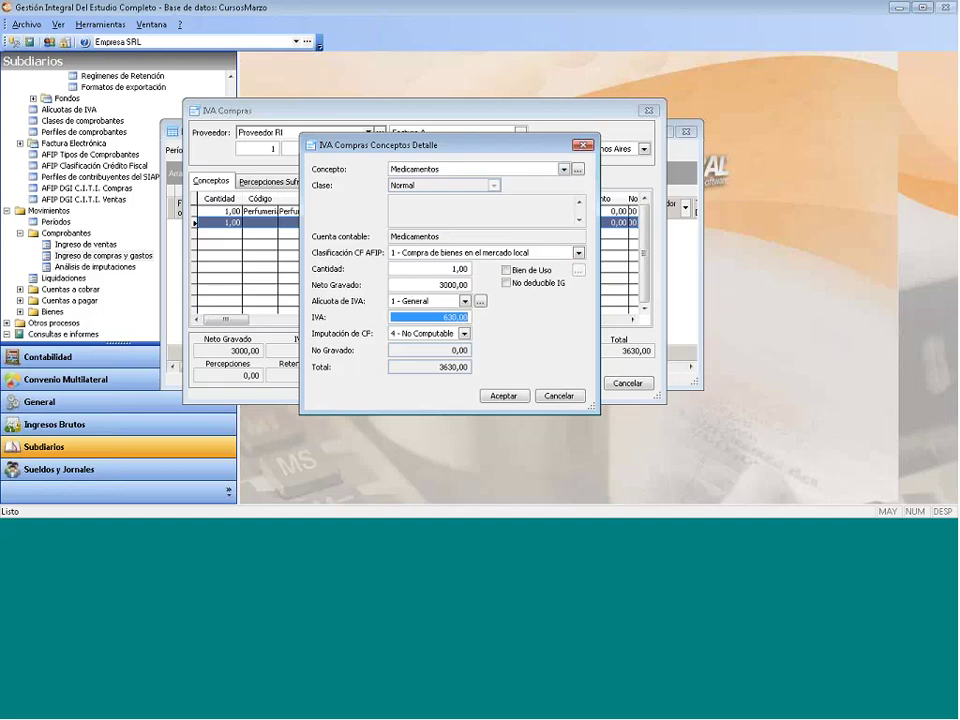
key("Tab")
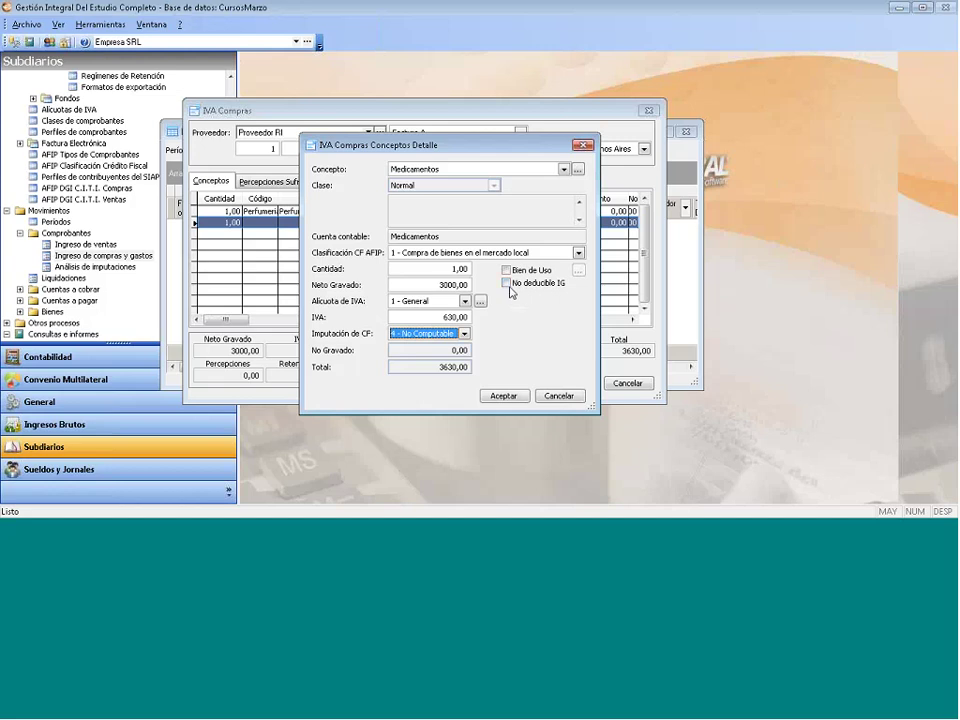
left_click(505, 399)
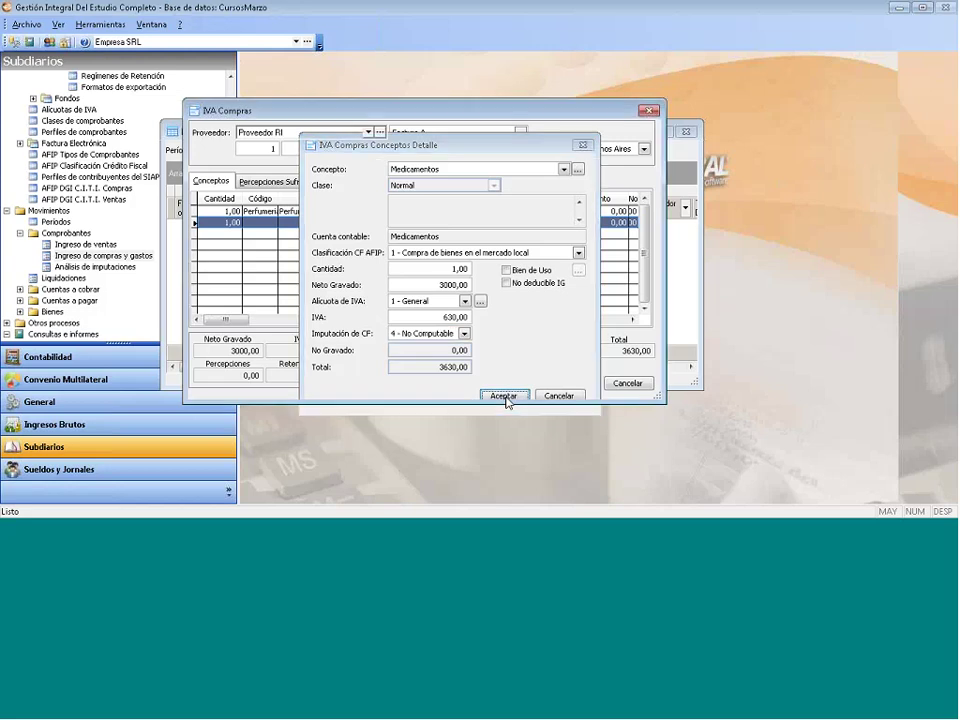
Add a suffered perception to the invoice under regime 241 - Percepciones Sufridas IVA for Buenos Aires.
left_click(276, 184)
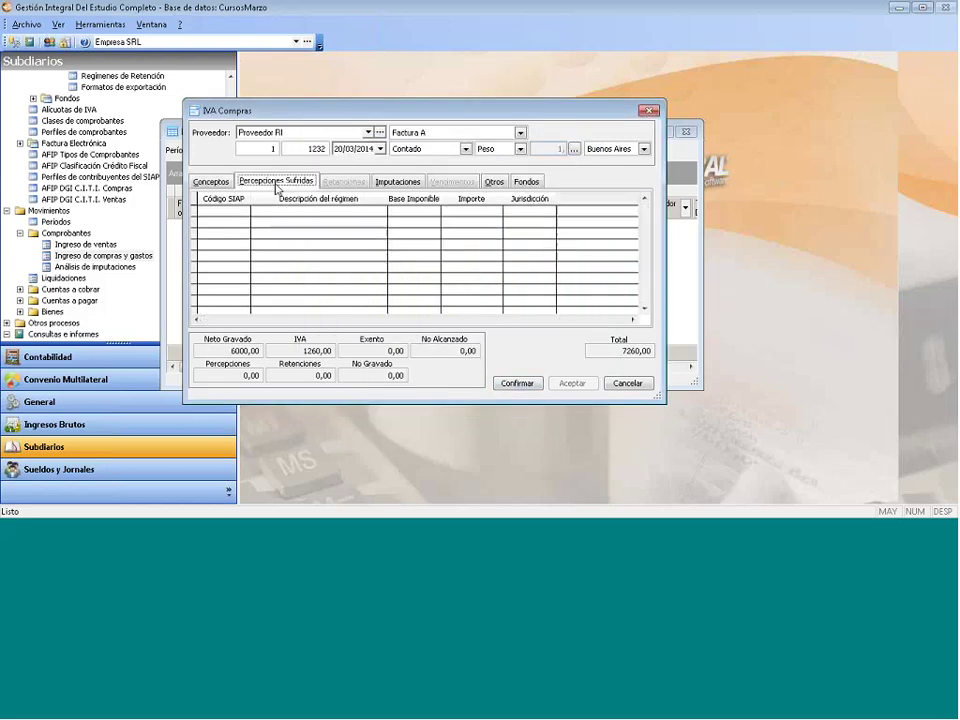
right_click(258, 228)
left_click(287, 236)
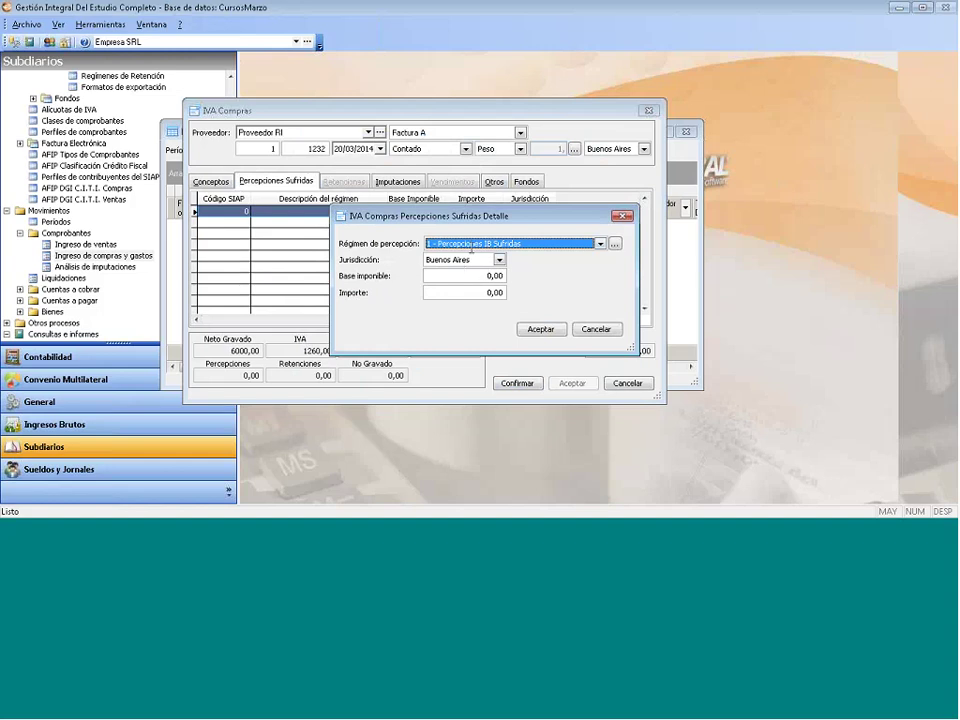
left_click(470, 243)
left_click(470, 277)
left_click(458, 275)
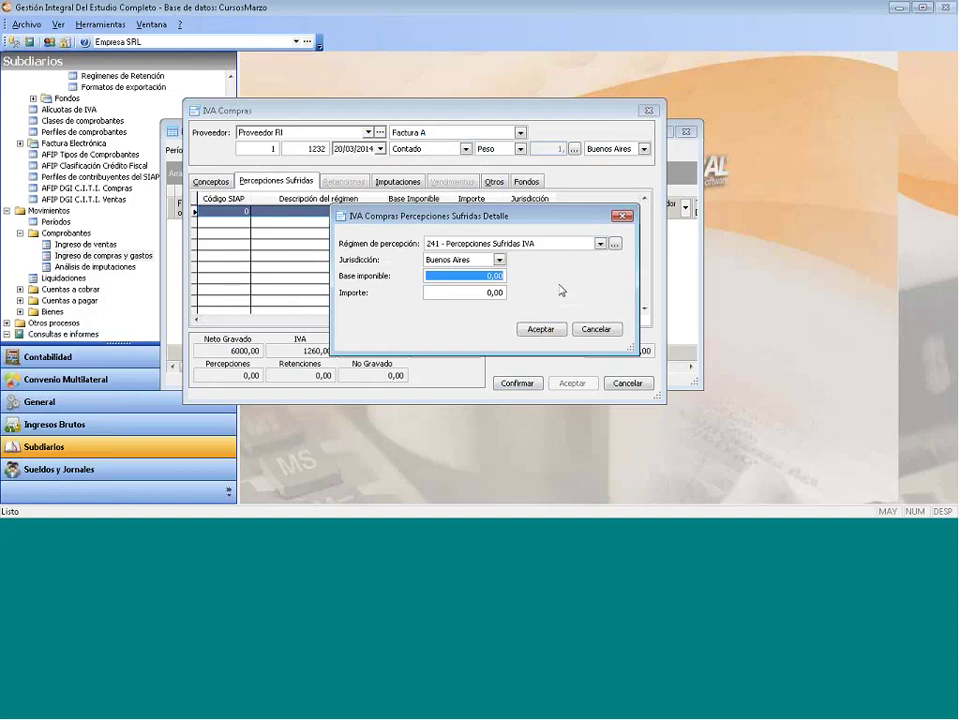
Set the perception's taxable base to 6000 and its amount to 120, and accept it.
type("6")
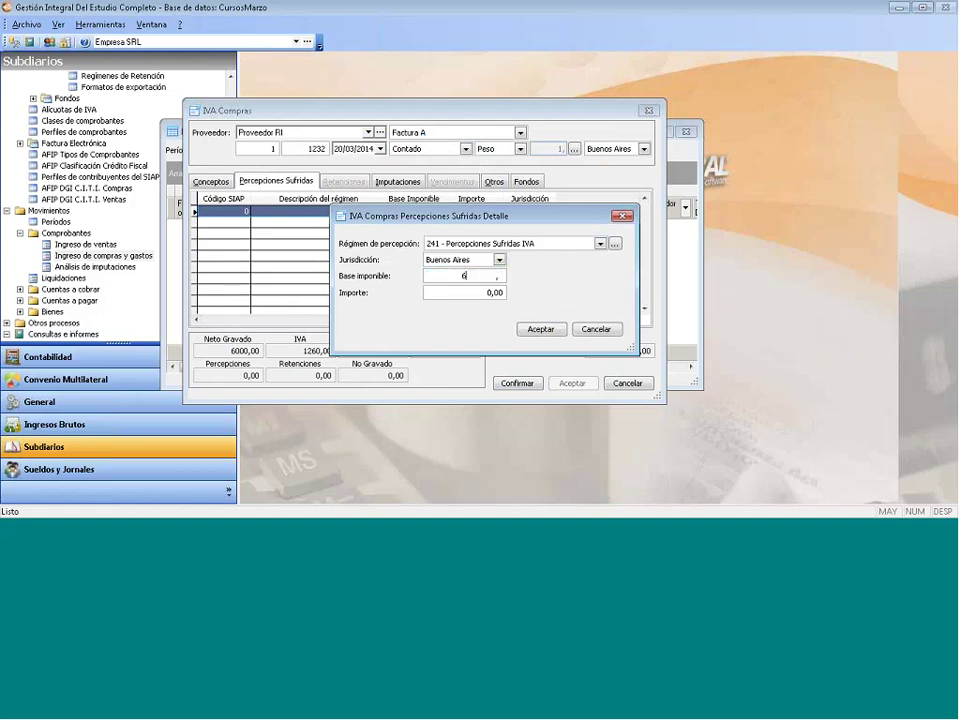
type("000")
key("Tab")
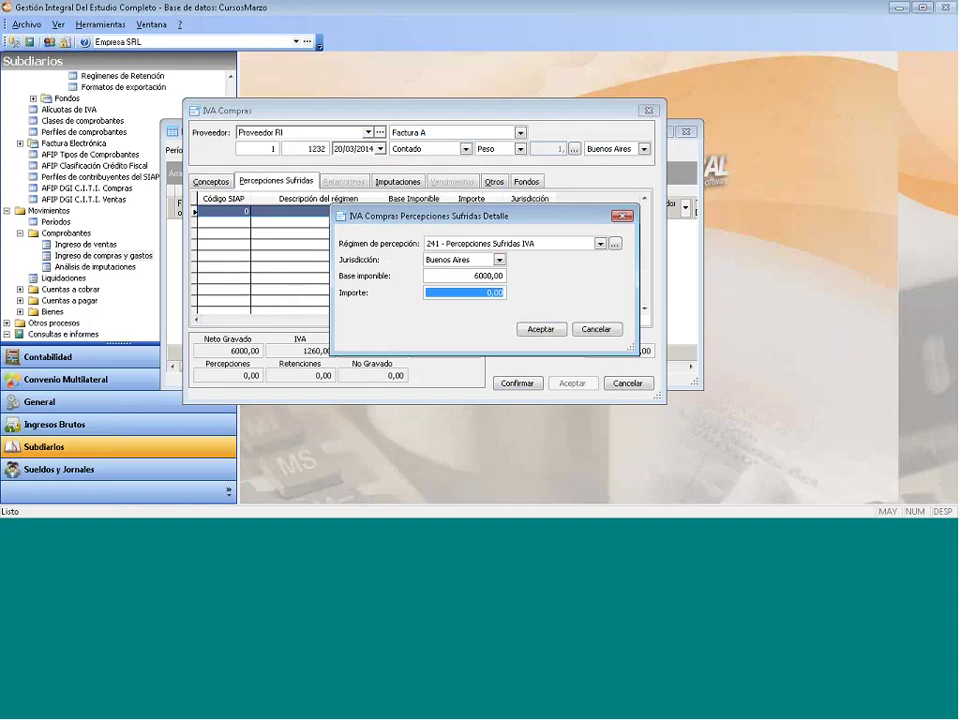
type("120")
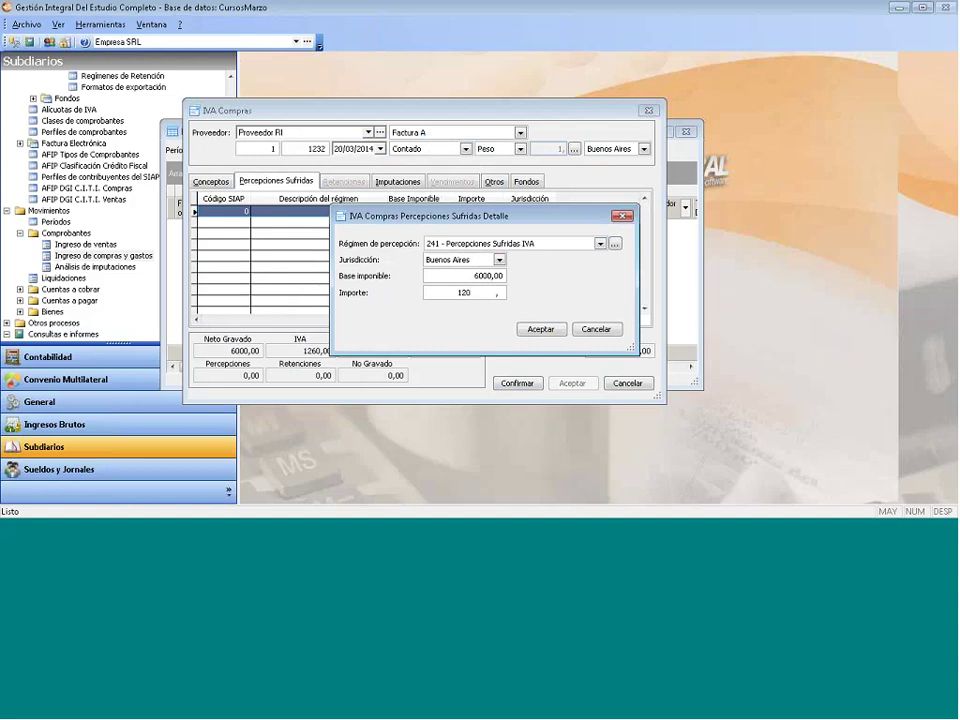
left_click(540, 330)
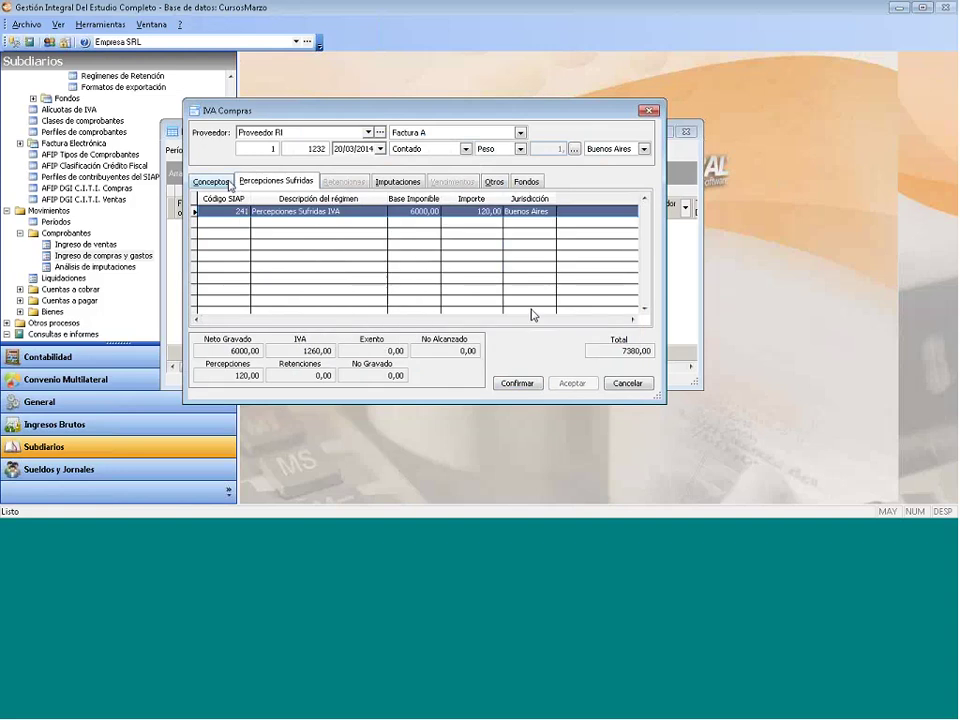
Go back over the invoice's concepts and perceptions, and confirm it to generate the accounting entries.
key("Left")
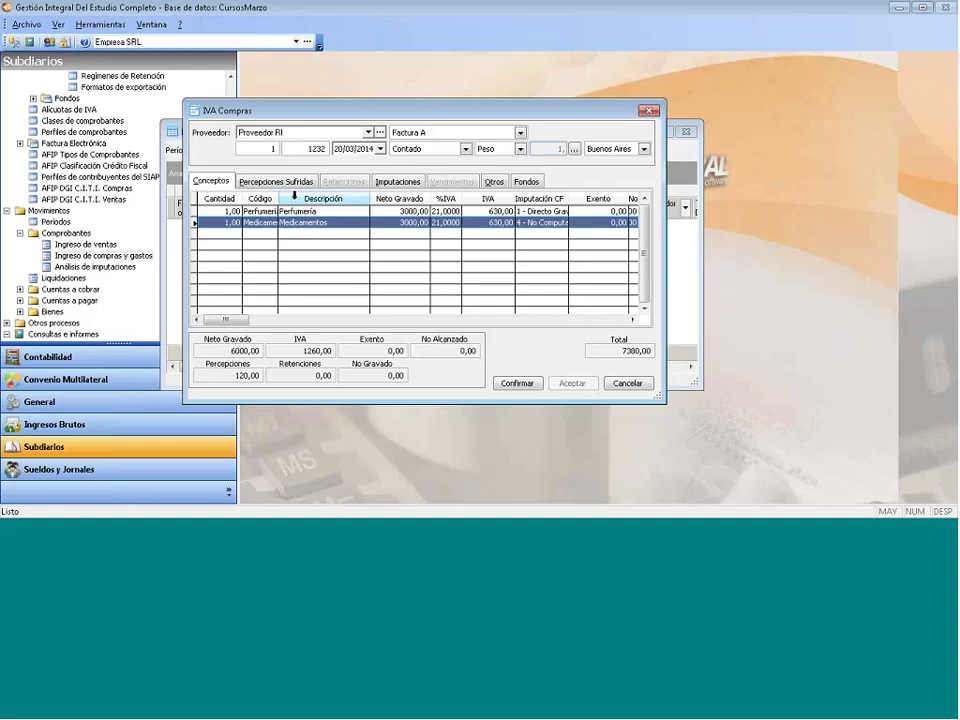
left_click(294, 182)
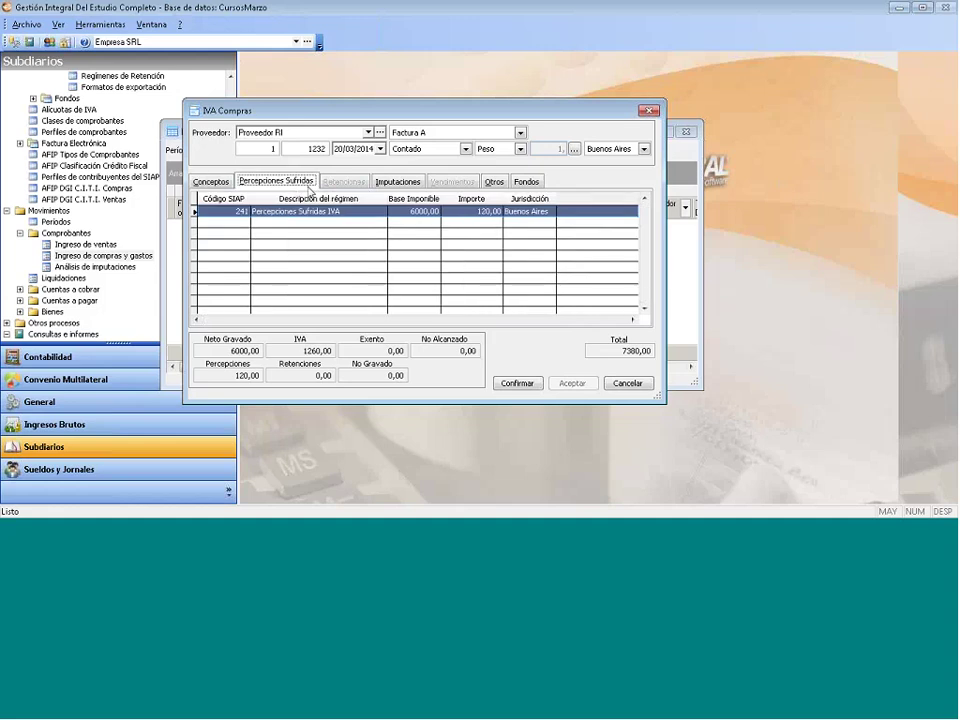
left_click(398, 186)
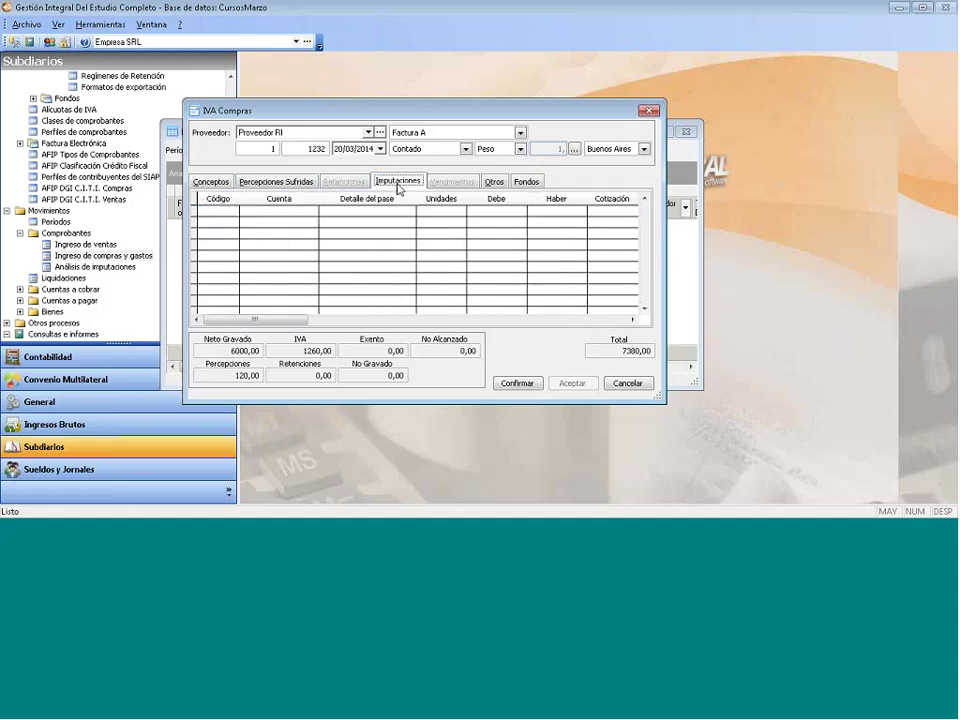
left_click(517, 383)
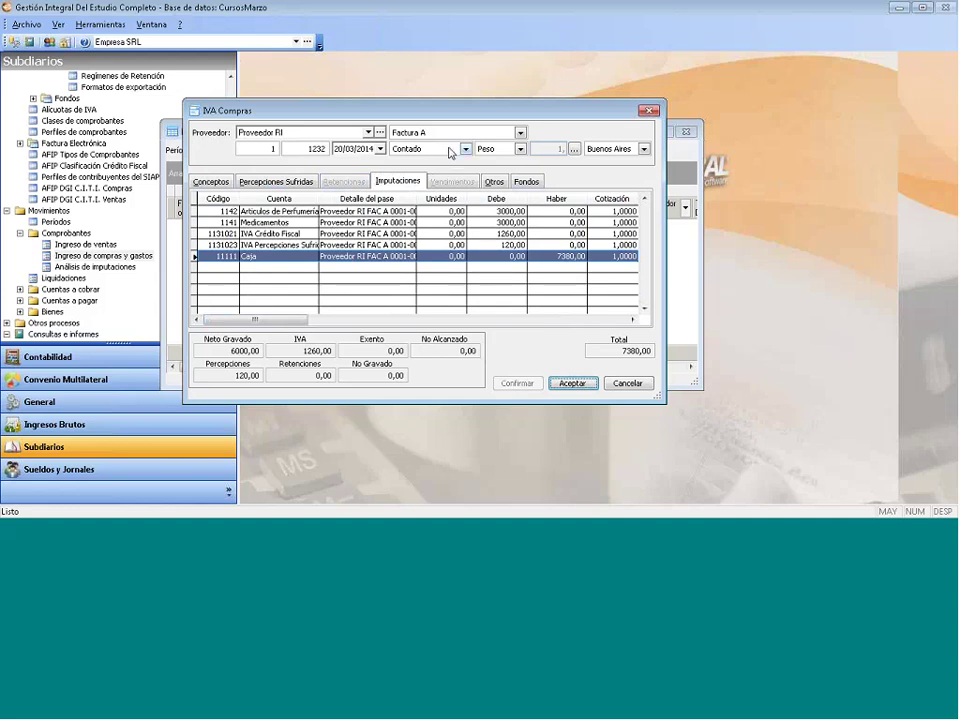
Change the invoice's payment condition to Cuenta Corriente and confirm again to regenerate the accounting entries.
left_click(448, 150)
left_click(425, 173)
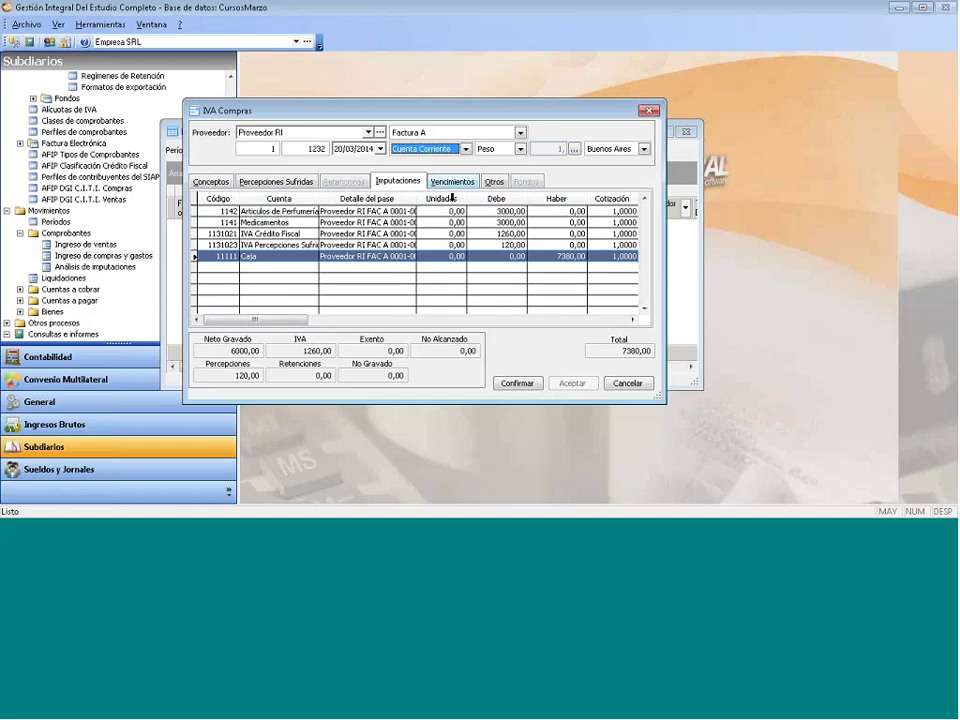
left_click(517, 383)
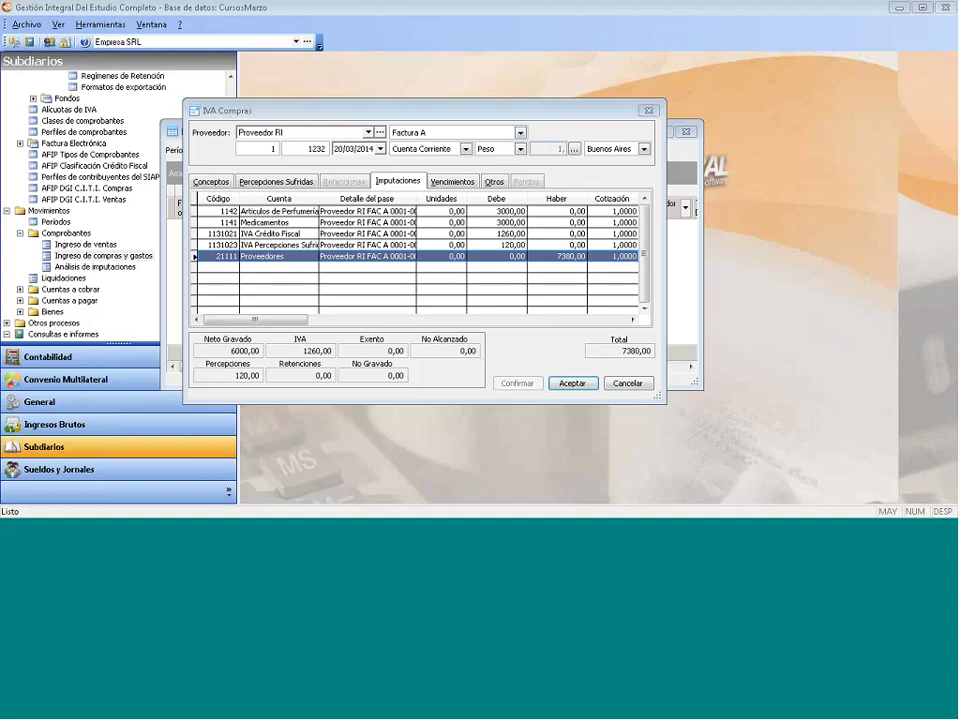
Change the invoice's payment condition to Contado, confirm it, and go back over the concepts and accounting entries.
left_click(465, 150)
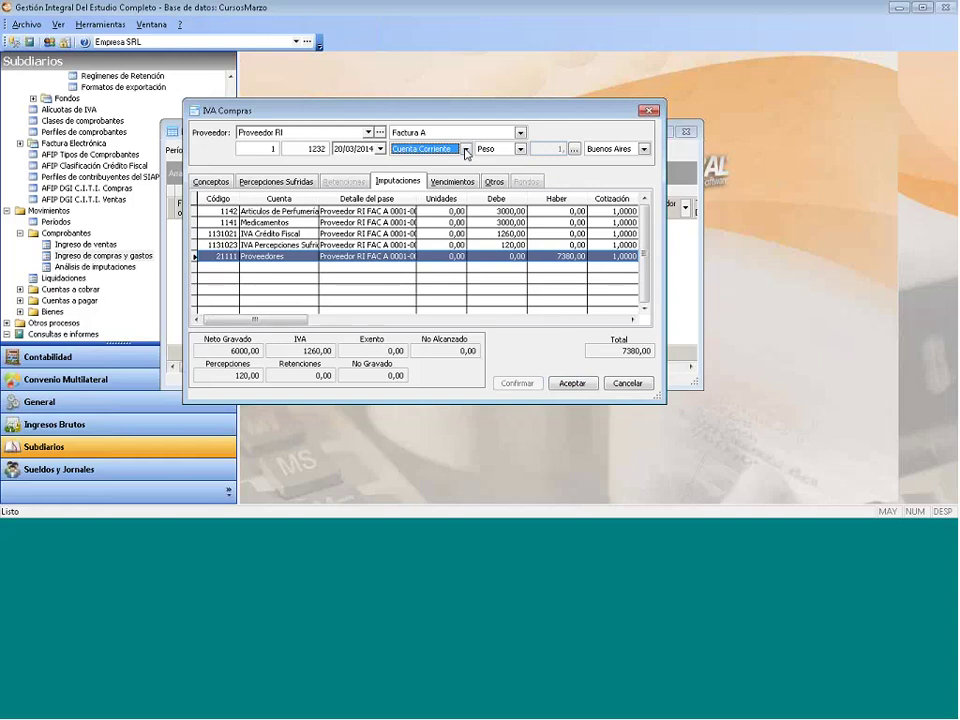
left_click(465, 149)
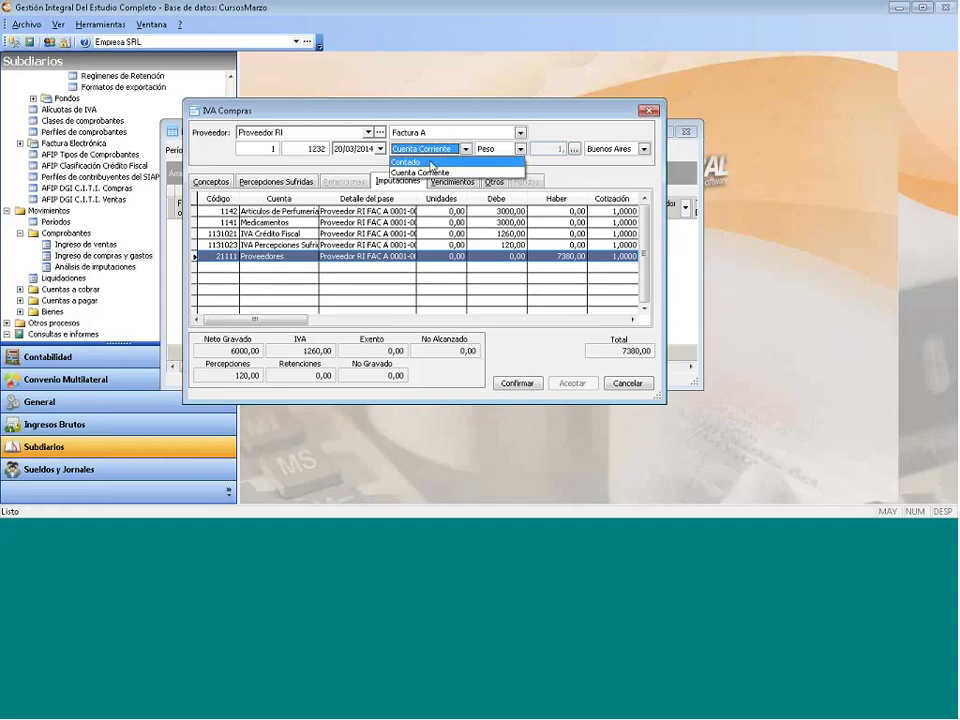
left_click(425, 162)
left_click(518, 384)
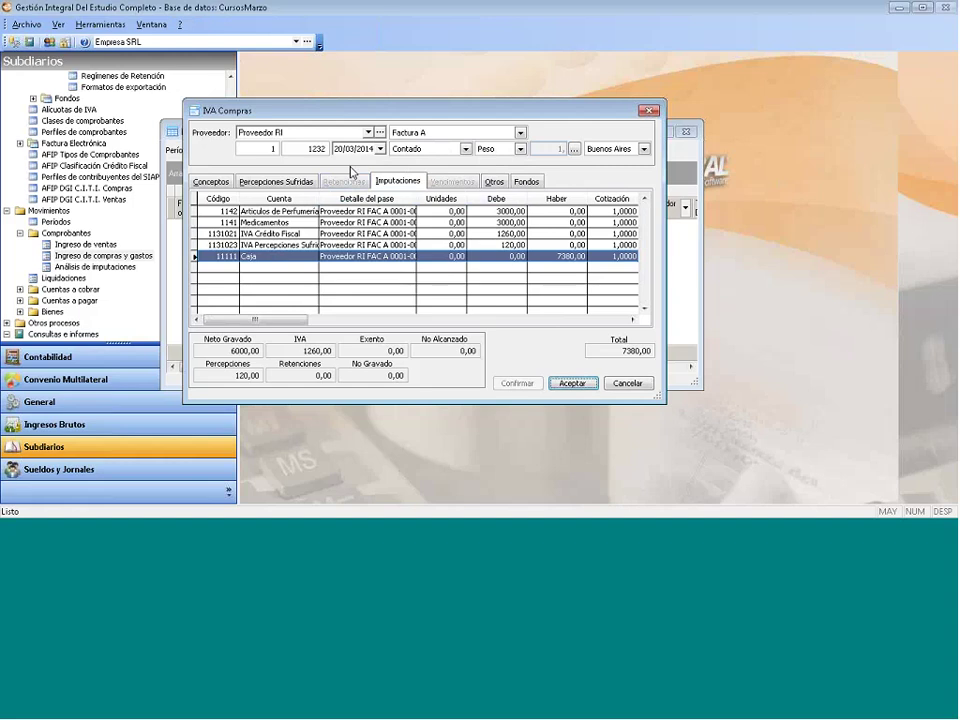
left_click(495, 182)
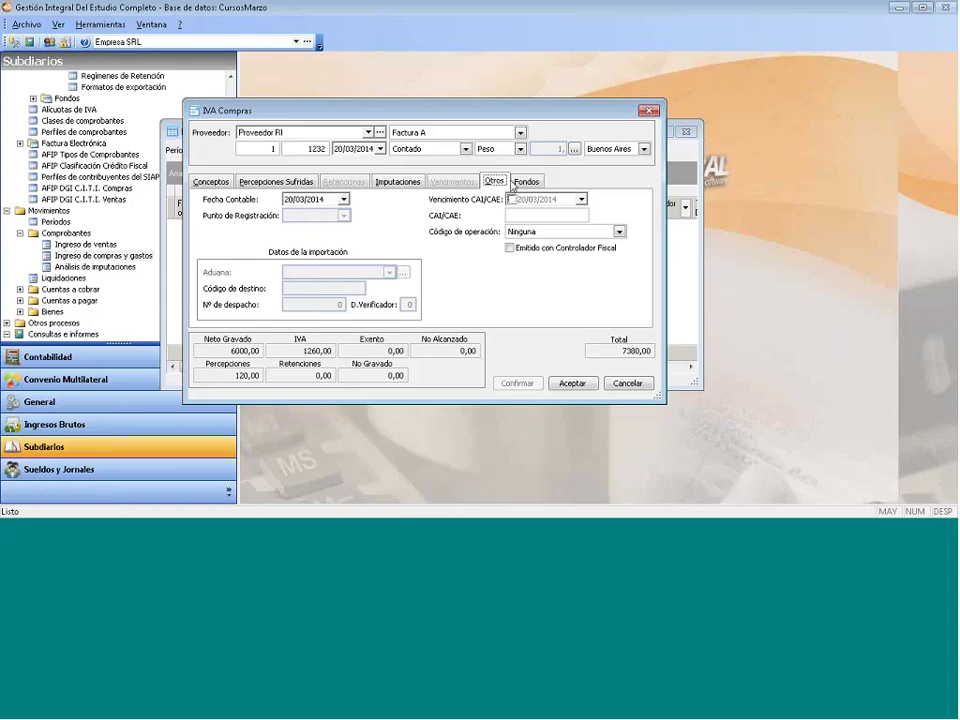
left_click(211, 181)
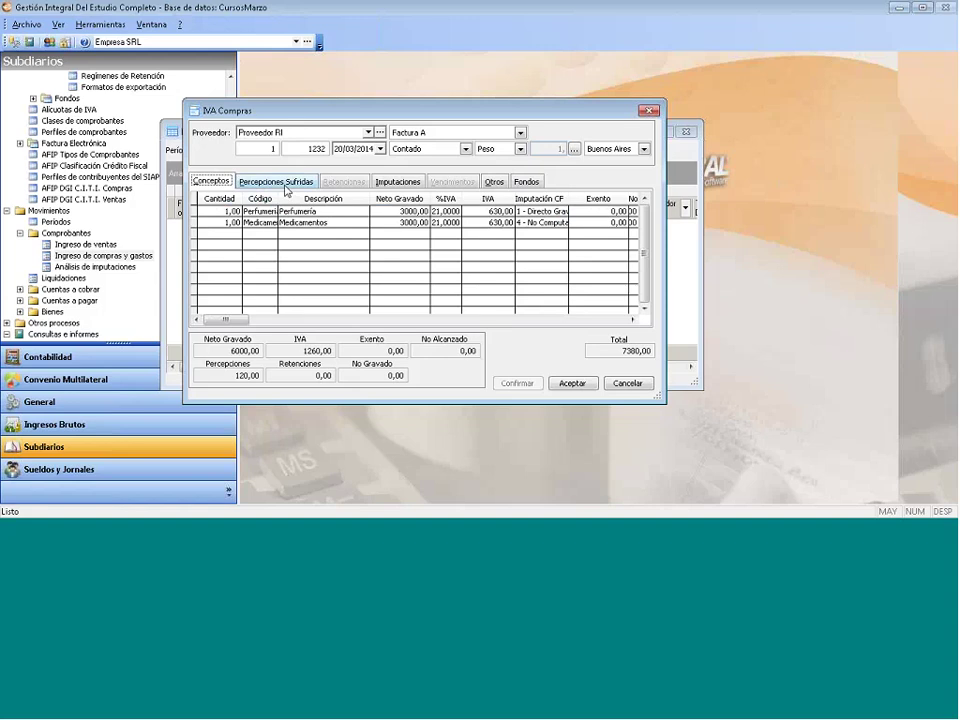
left_click(397, 182)
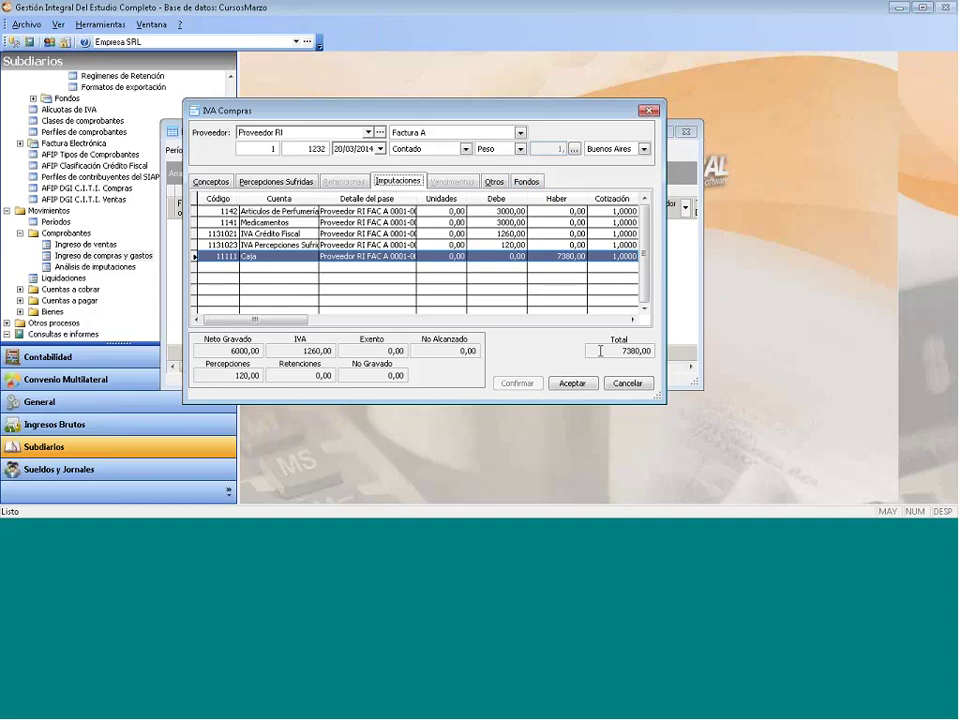
left_click(493, 181)
Add a 3000 payment to the invoice's funds from the Banco 1 CC account with the detail Transferencia.
left_click(526, 181)
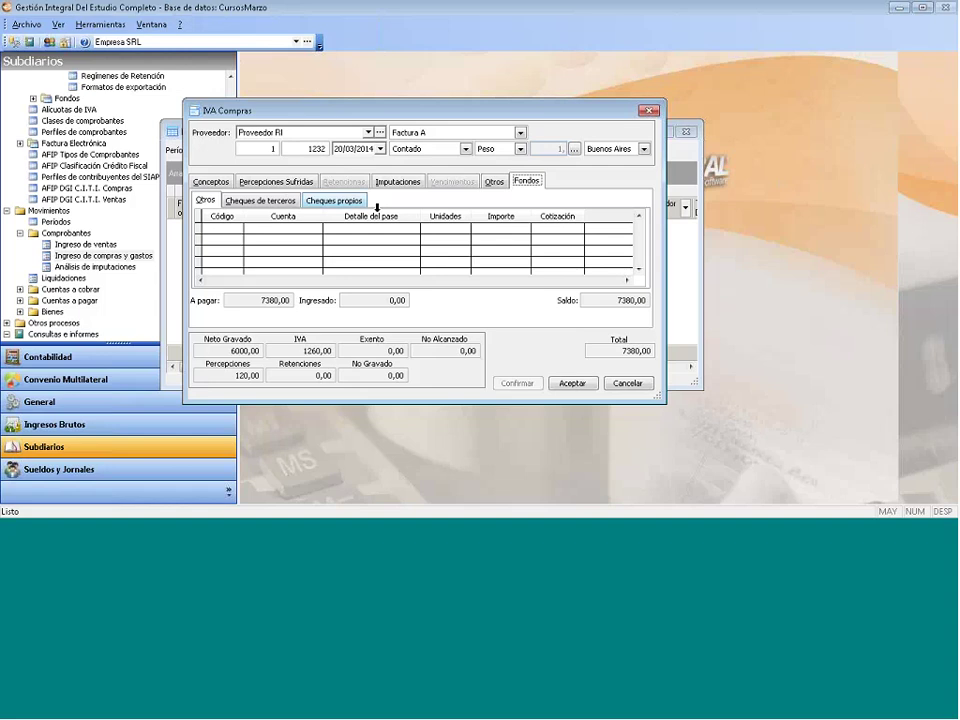
right_click(221, 231)
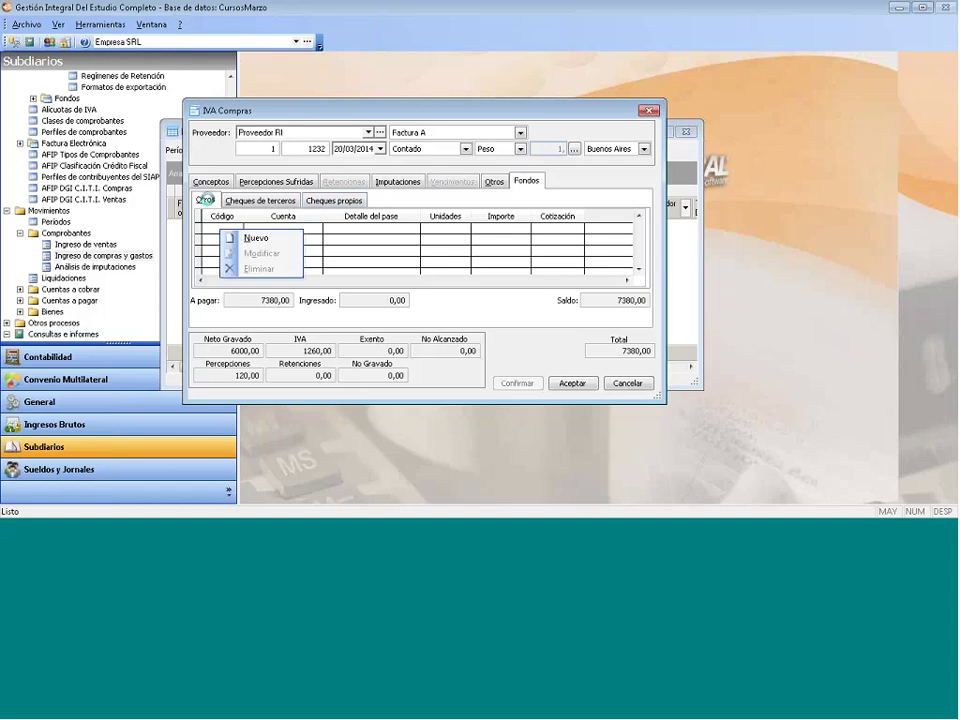
left_click(205, 199)
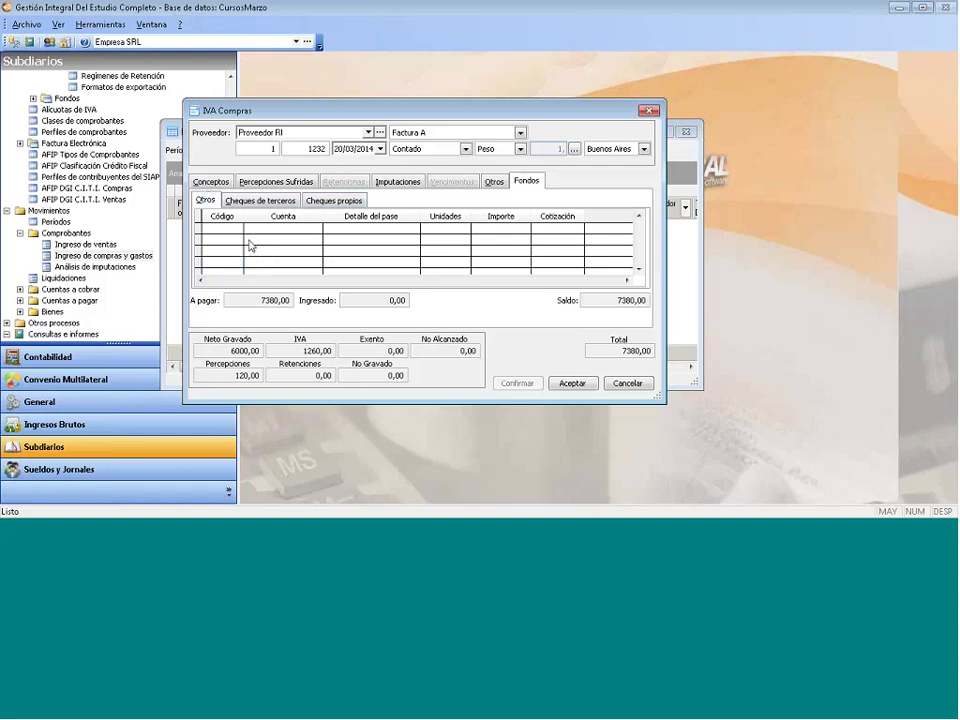
double_click(296, 257)
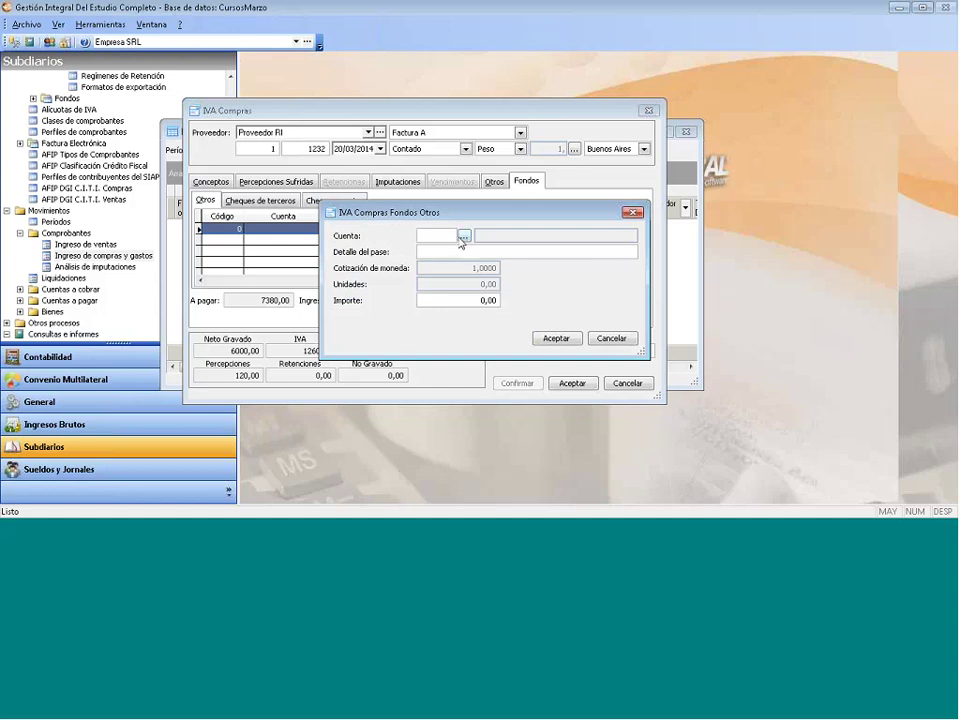
left_click(463, 241)
double_click(418, 253)
type("Transferencvi")
left_click(555, 339)
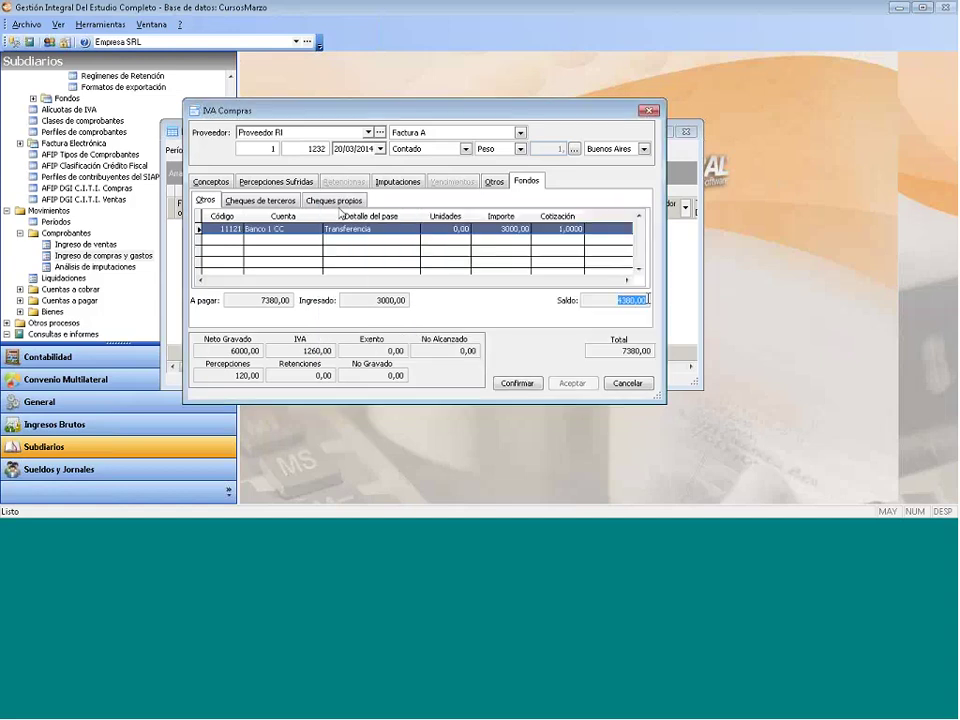
Create an own cheque from Banco Nación with payment date 20 April 2014 and an amount of 4380.
left_click(332, 201)
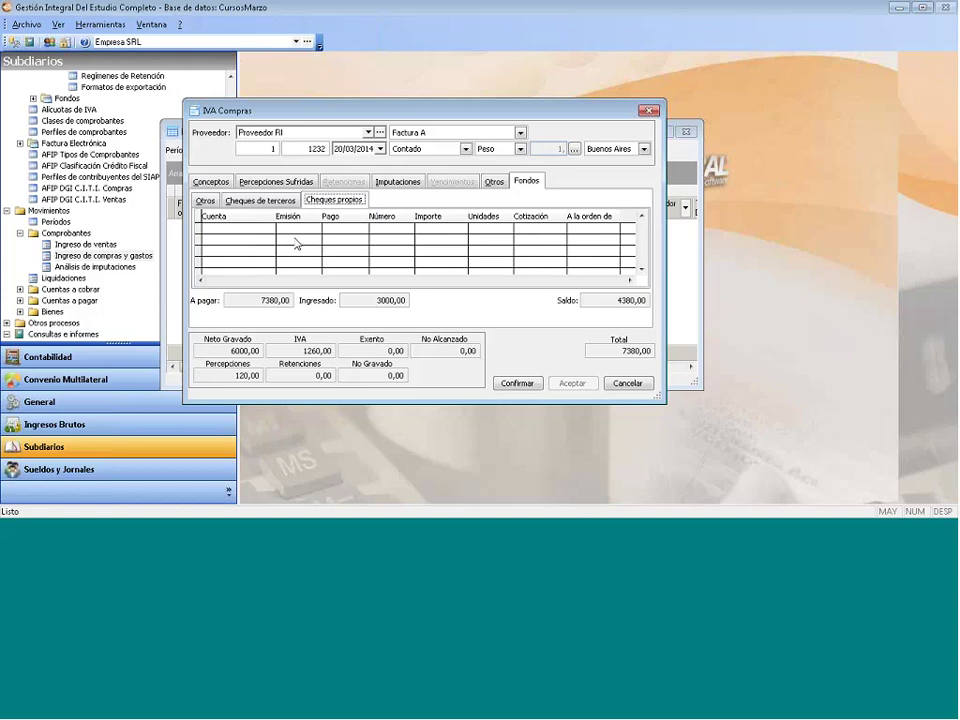
right_click(296, 243)
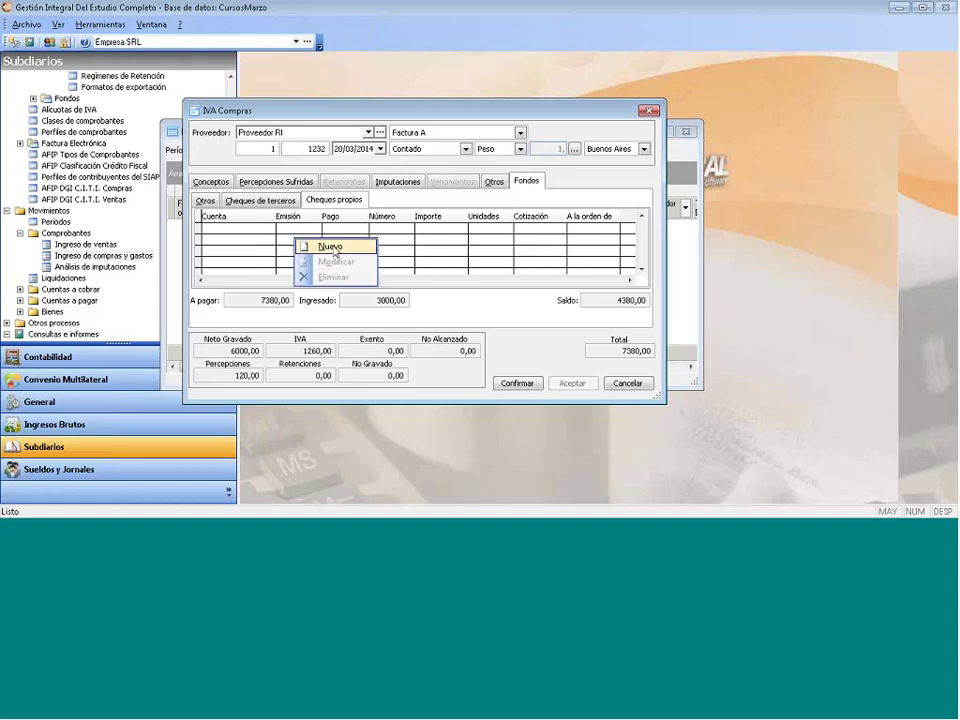
left_click(332, 247)
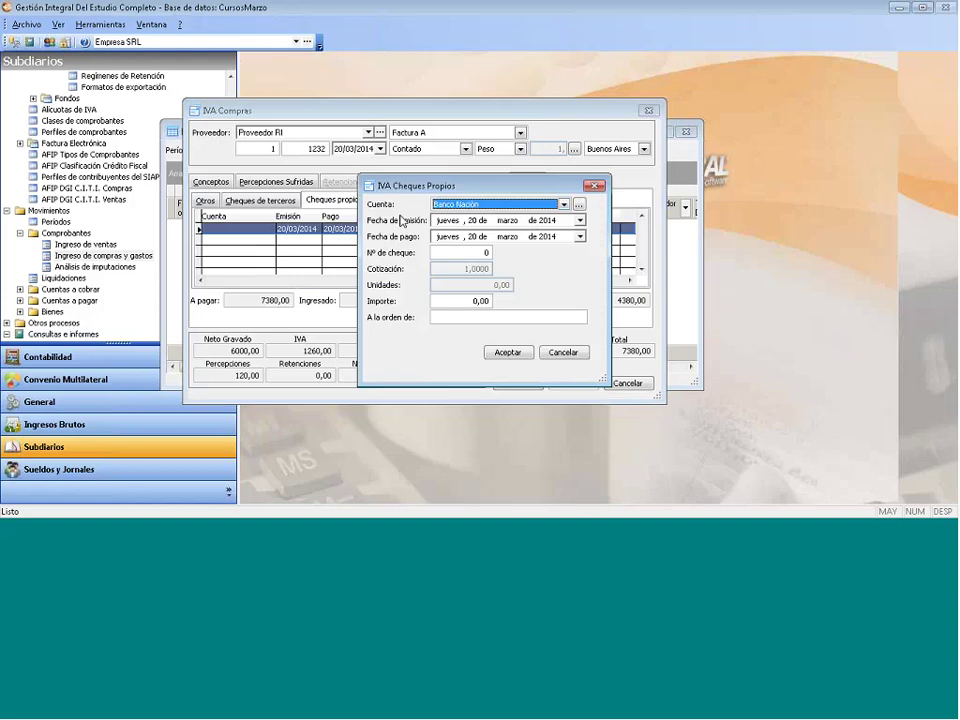
left_click(499, 240)
key("Up")
key("Tab")
key("Tab")
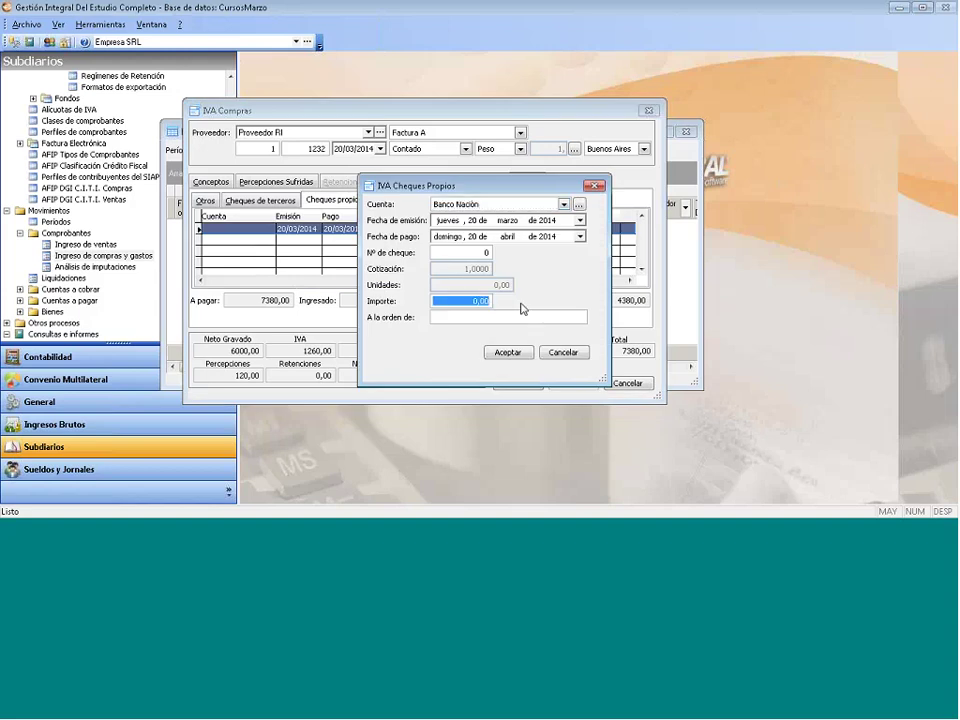
type("43")
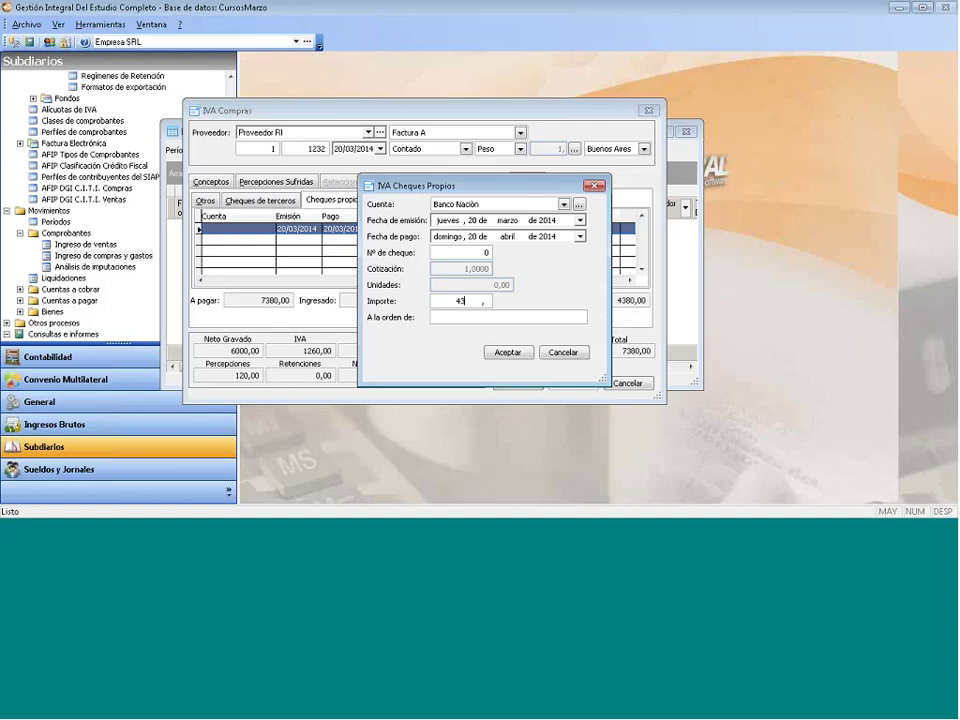
type("80")
Make the own cheque payable to Proveedor RI, set its cheque number to 12, and accept it.
left_click(459, 317)
type("Pro")
type("veedor RI")
left_click(507, 352)
key("Return")
type("1")
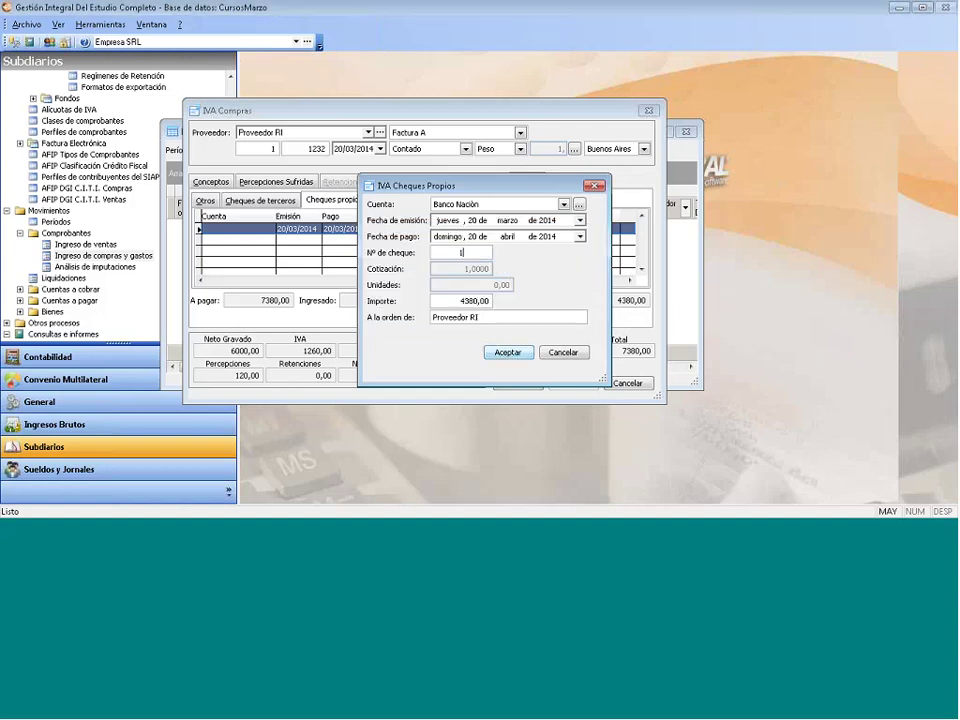
type("2")
left_click(492, 354)
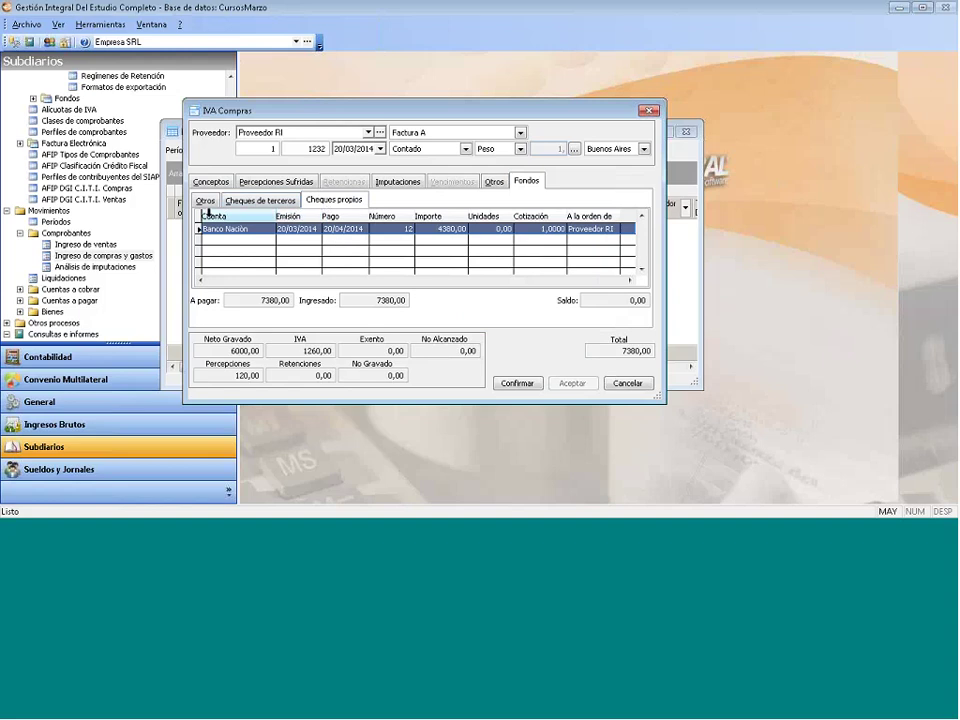
Look over the transfer payment and begin a new third-party cheque entry for the invoice.
left_click(206, 201)
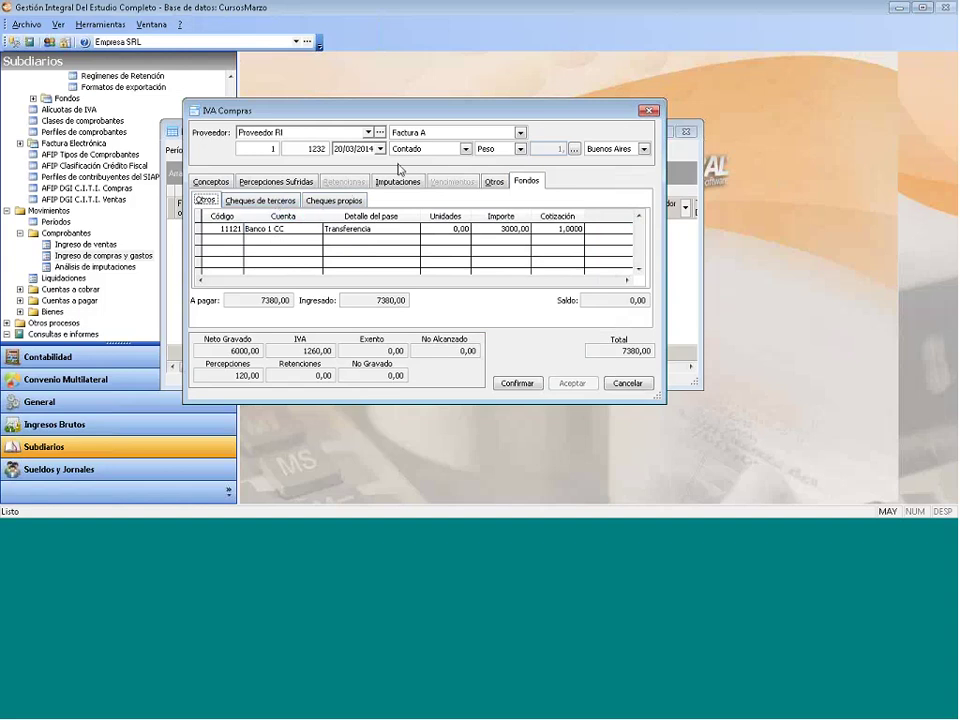
left_click(260, 202)
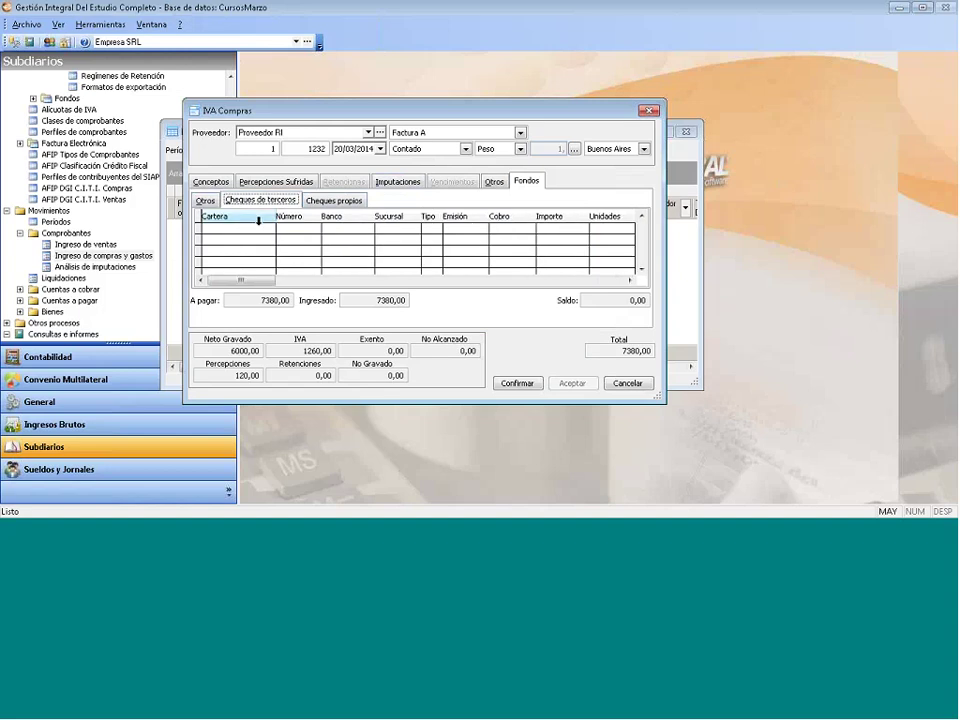
right_click(255, 242)
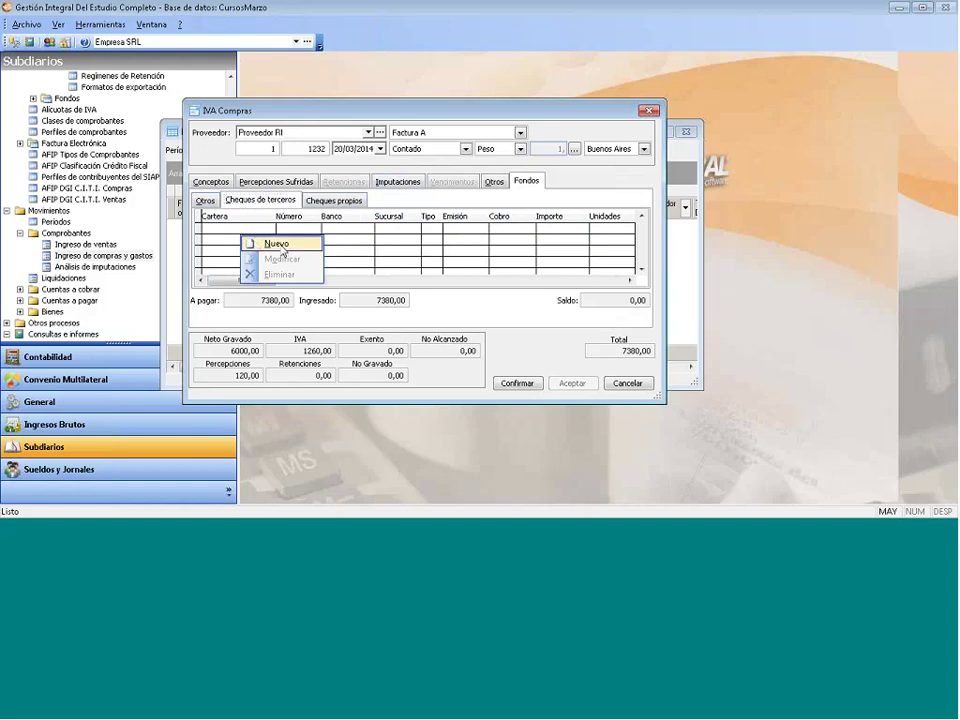
Check the third-party cheques available for payment, then save the Factura A purchase.
left_click(282, 246)
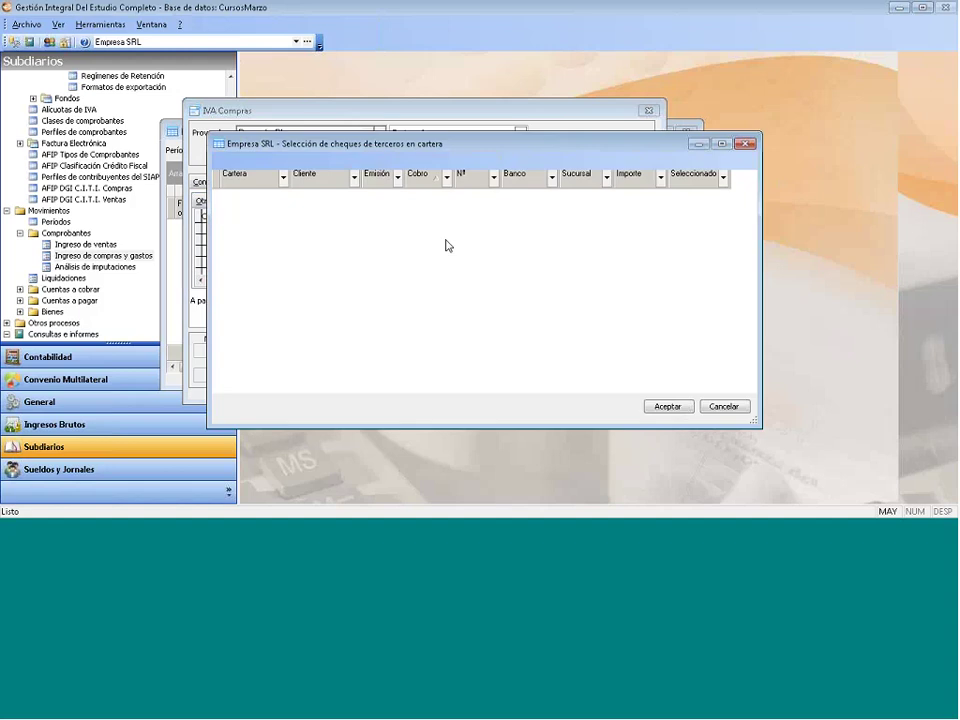
left_click(585, 407)
left_click(573, 384)
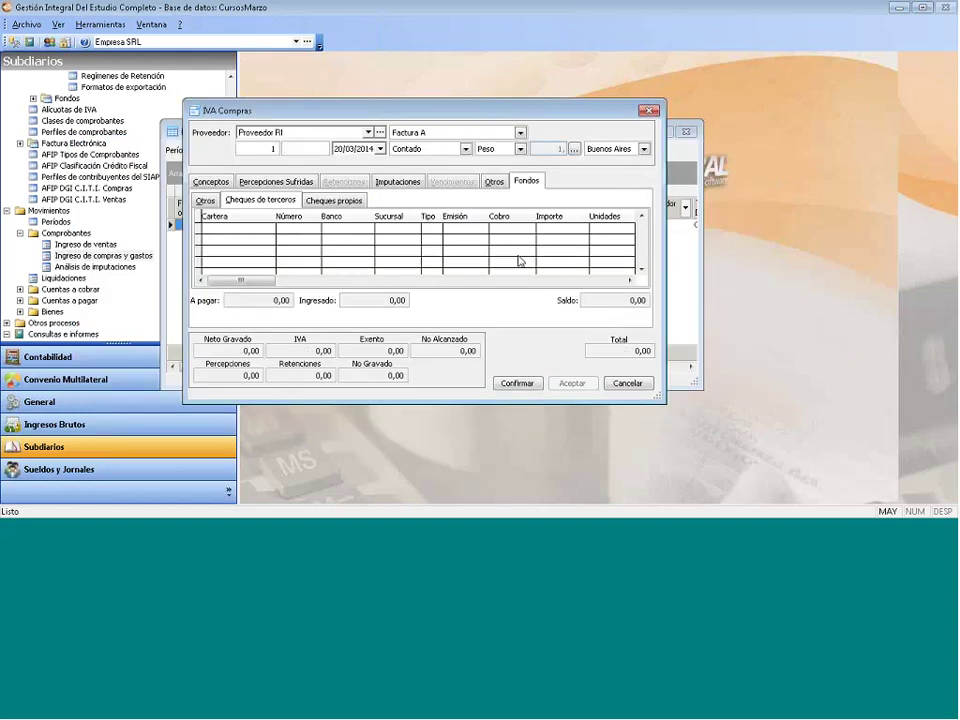
key("Escape")
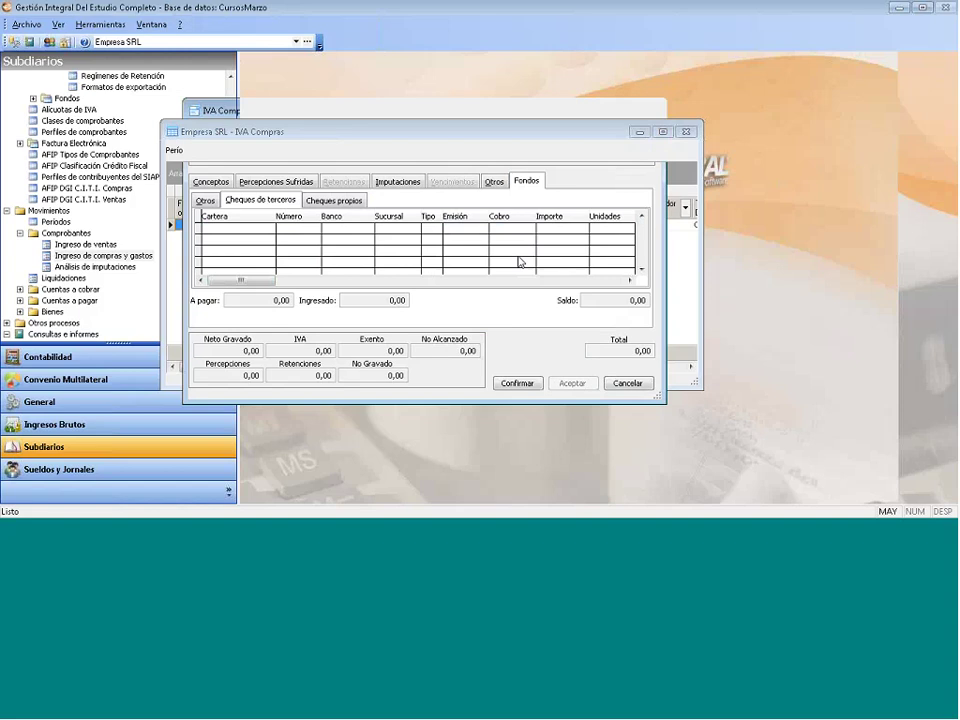
Start another Factura A for Proveedor RI with number 45 and voucher date 20/02/2014.
left_click_drag(484, 251, 542, 103)
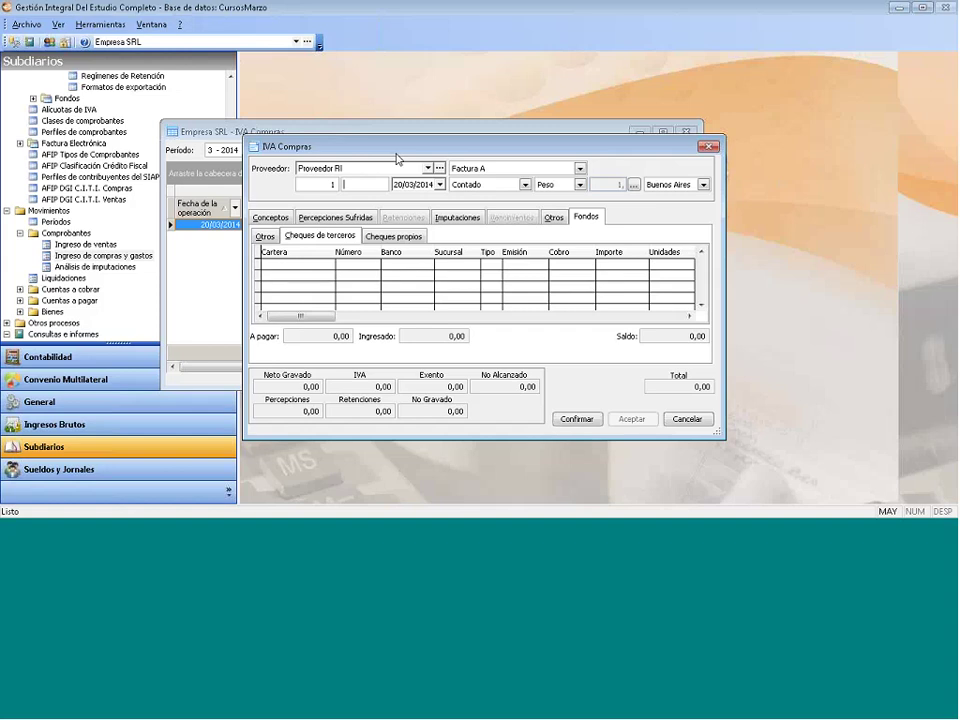
type("45")
left_click(409, 184)
Add a Medicamentos concept line to the purchase invoice with a net taxable amount of 3000.
left_click(270, 218)
right_click(298, 250)
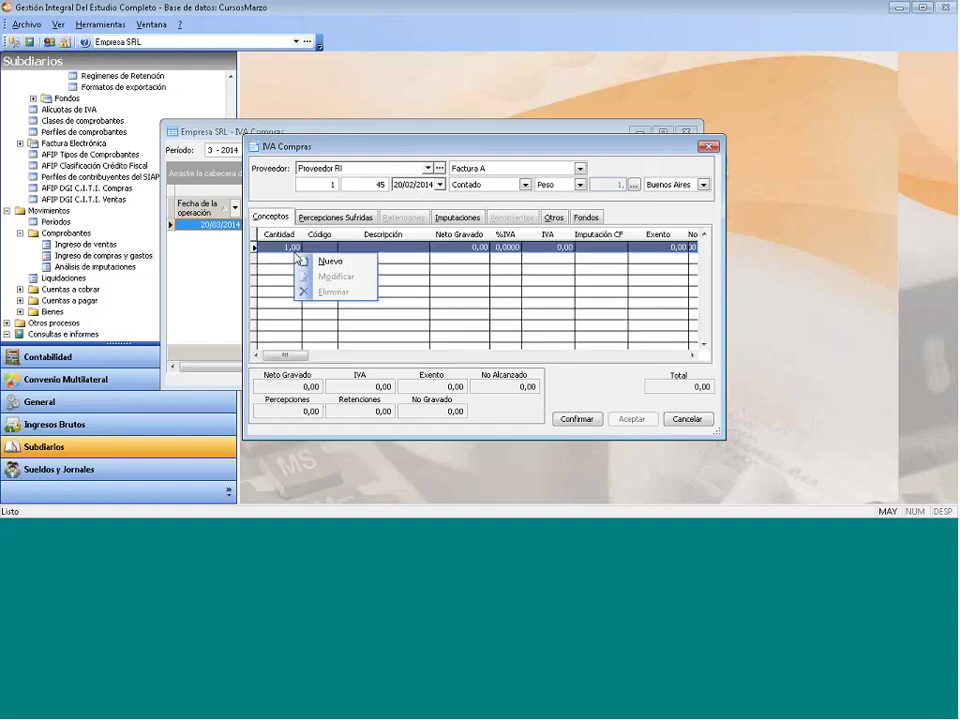
left_click(321, 268)
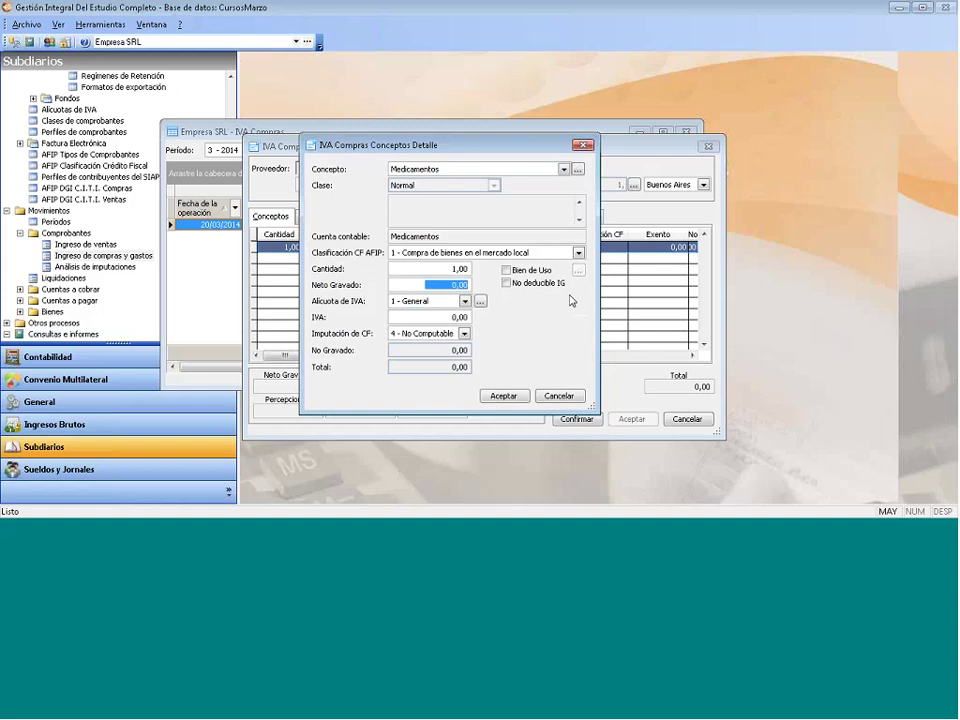
type("3000")
left_click(501, 396)
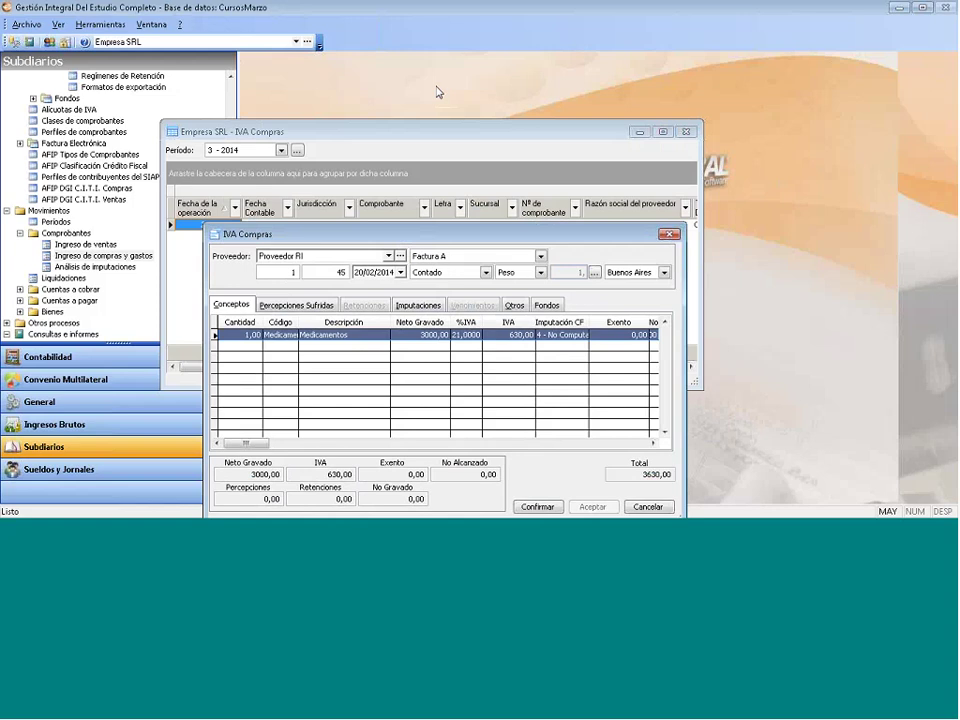
Set the purchase invoice's accounting date (Fecha Contable) to 20/03/2014, keeping the voucher date at 20/02/2014.
left_click(434, 130)
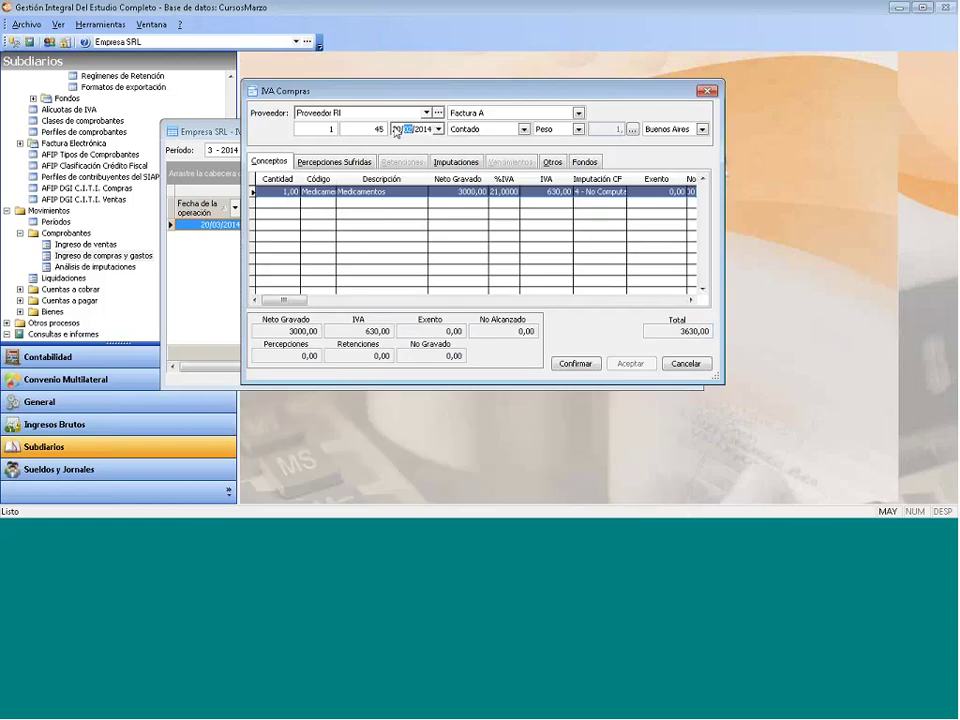
type("3")
left_click(553, 164)
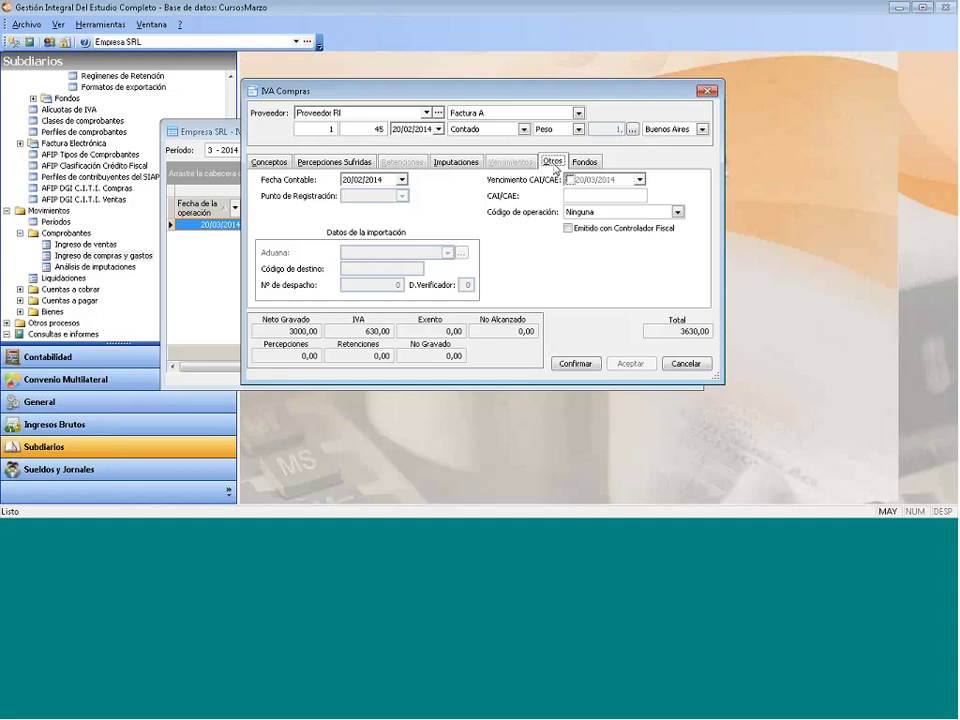
left_click(357, 179)
key("shift+Tab")
Confirm the purchase invoice with its voucher date outside the period and save it.
left_click(575, 363)
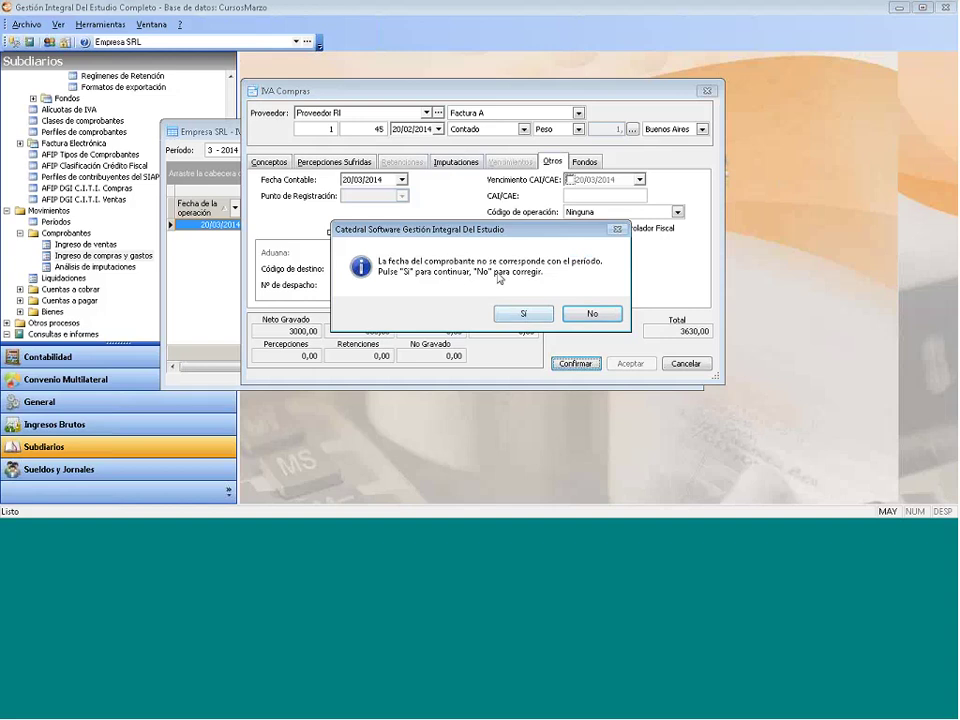
key("Return")
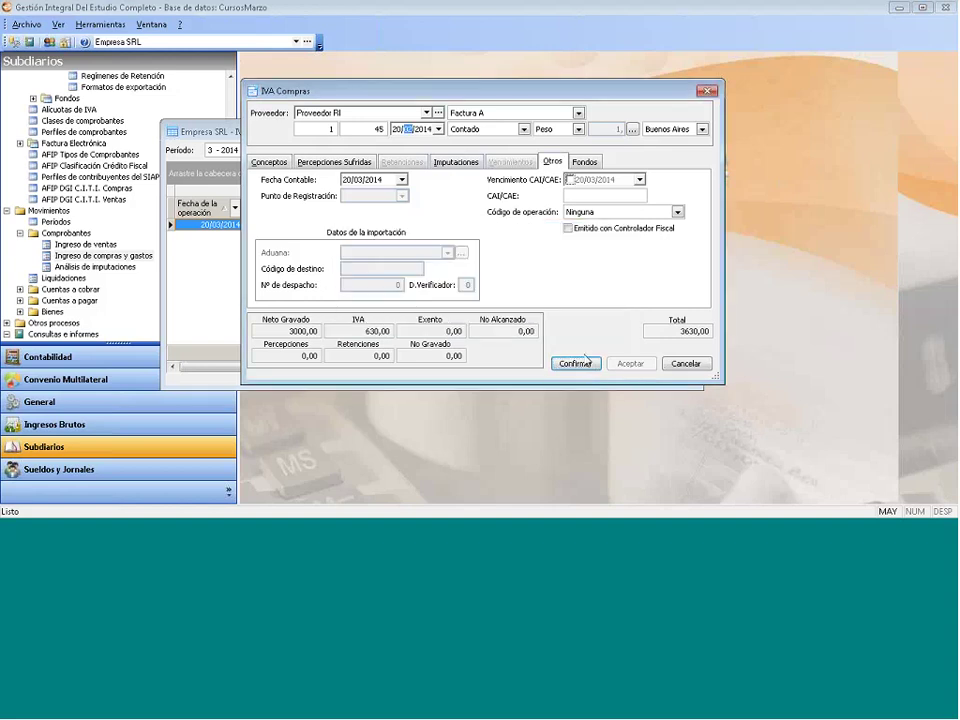
key("Return")
key("s")
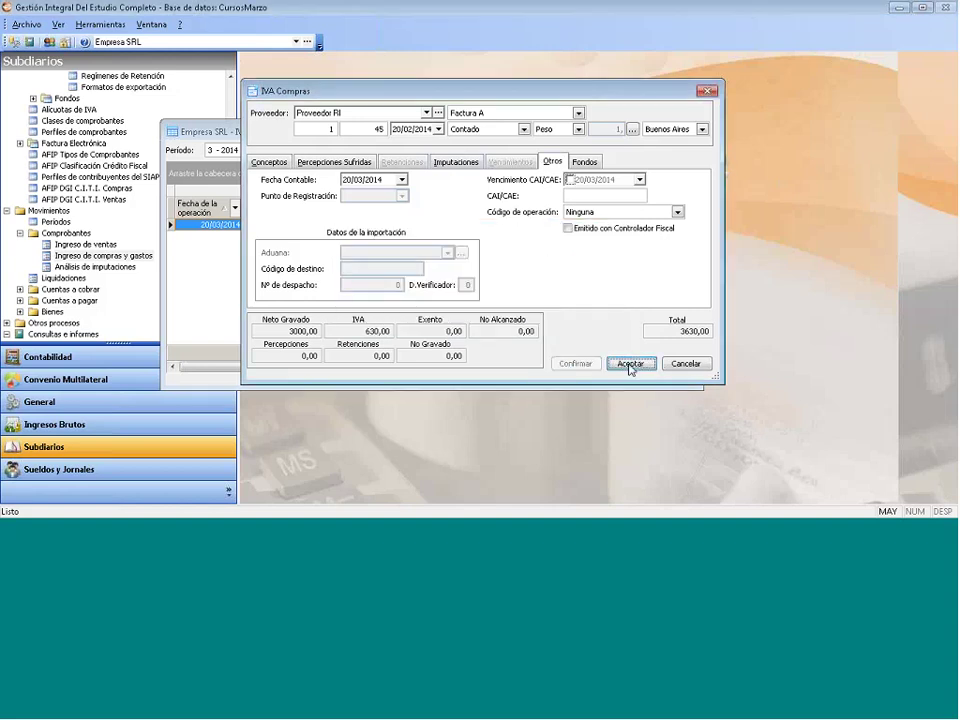
key("Return")
Discard the blank purchase voucher and close the IVA Compras list.
left_click(218, 197)
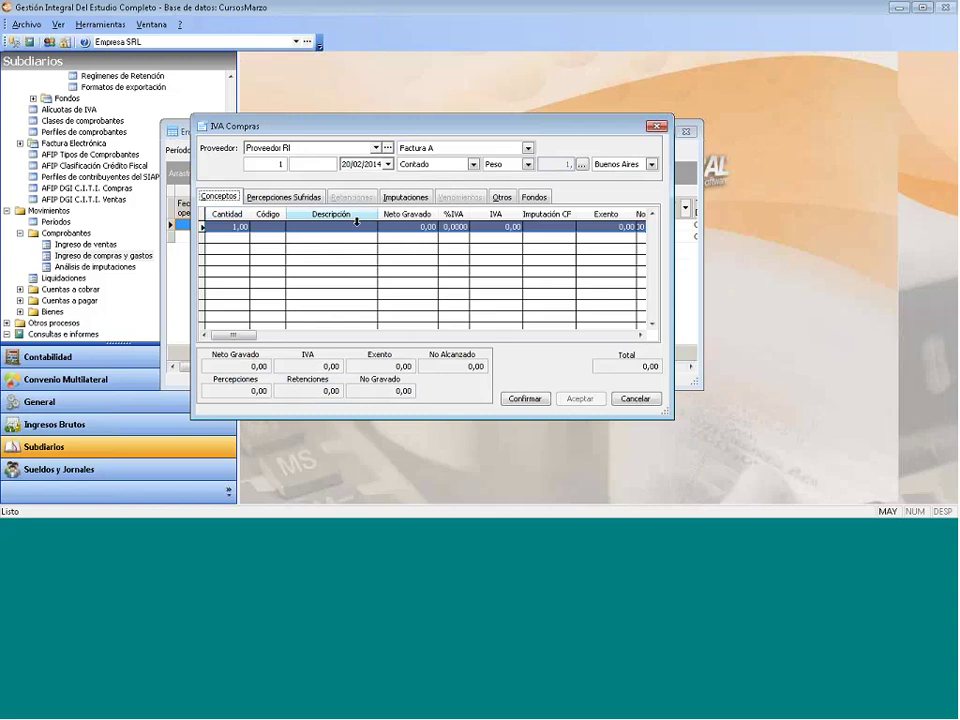
left_click(635, 399)
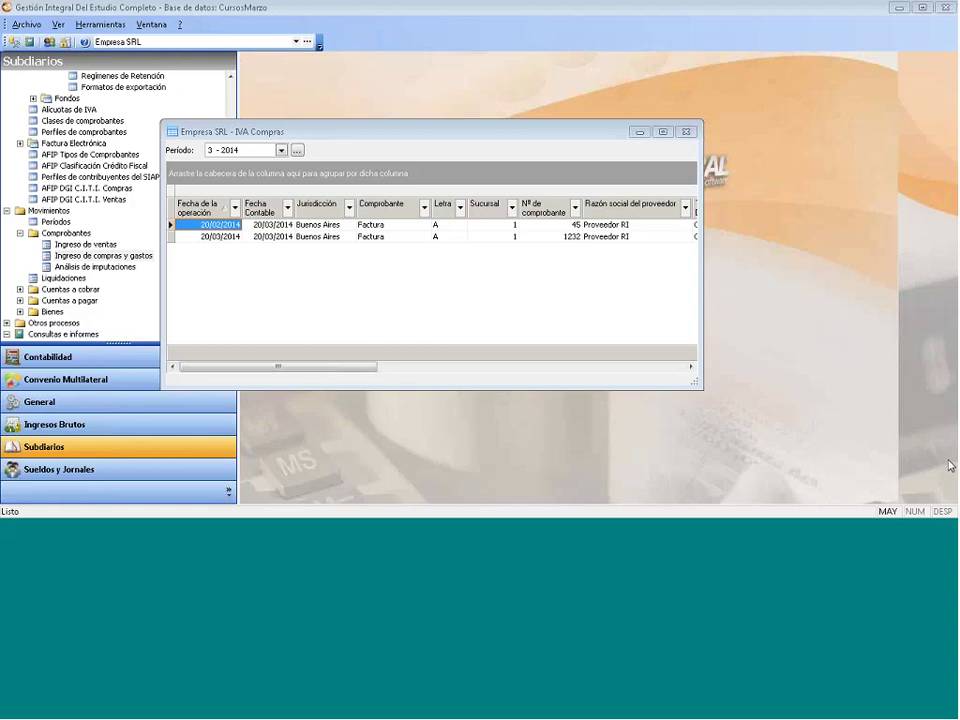
left_click(686, 133)
left_click(103, 255)
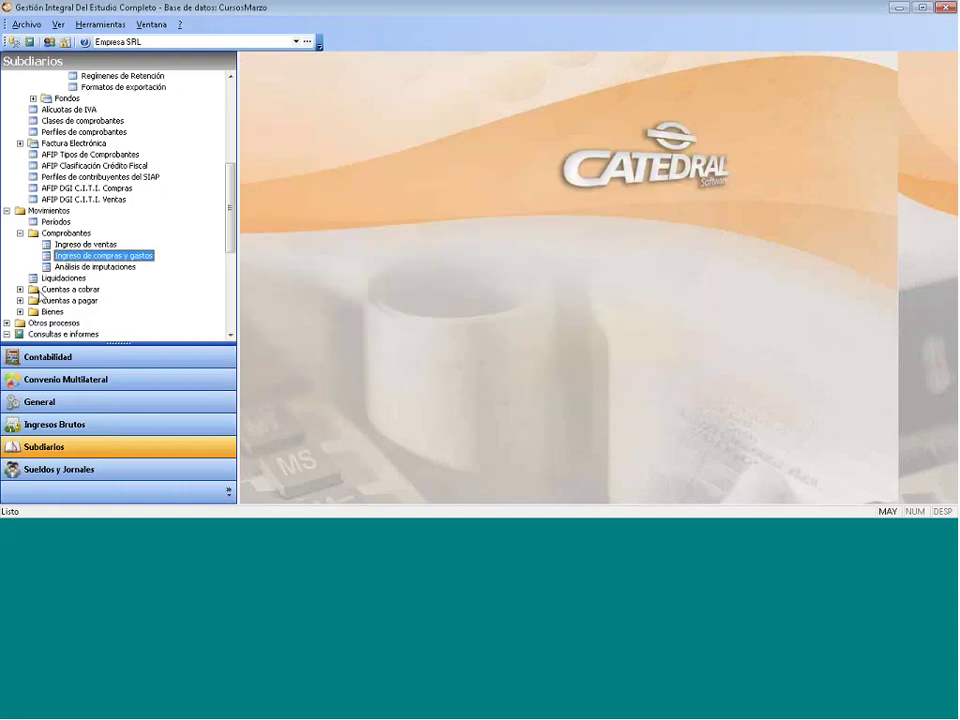
Review customer RI's debtor current account for March 2014, including the Factura A instalment, and close it.
double_click(70, 289)
double_click(80, 324)
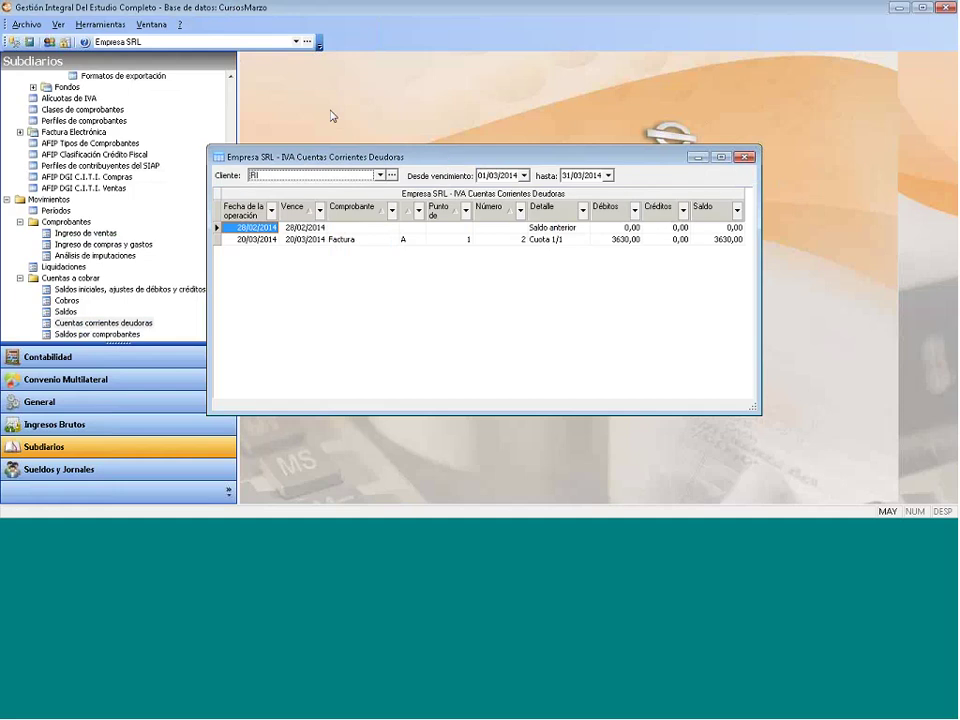
left_click_drag(279, 159, 166, 114)
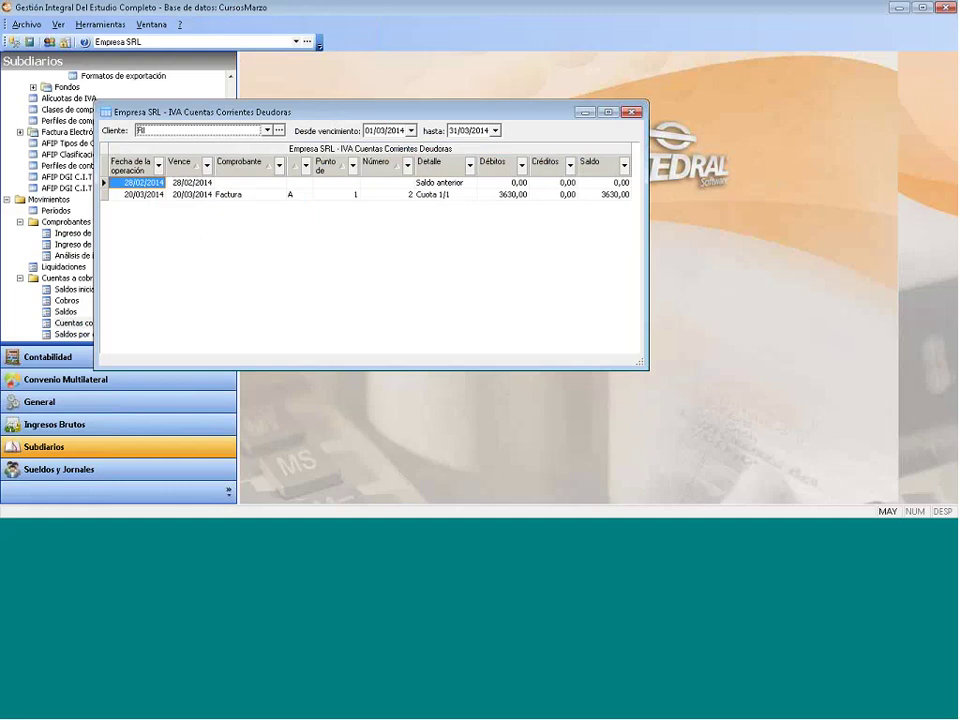
left_click(221, 195)
key("End")
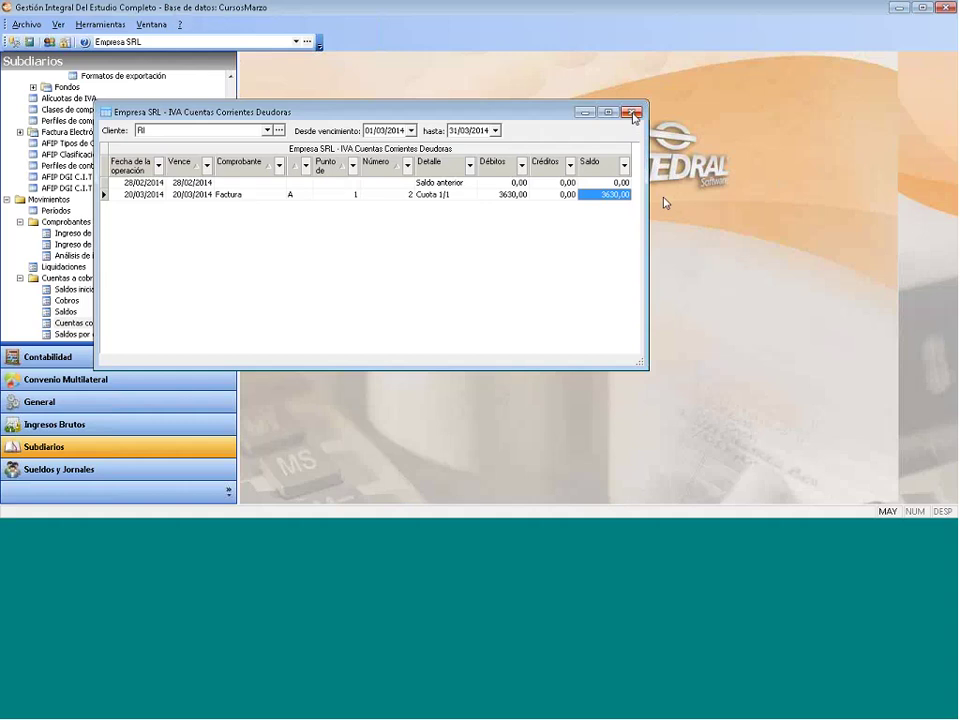
left_click(631, 112)
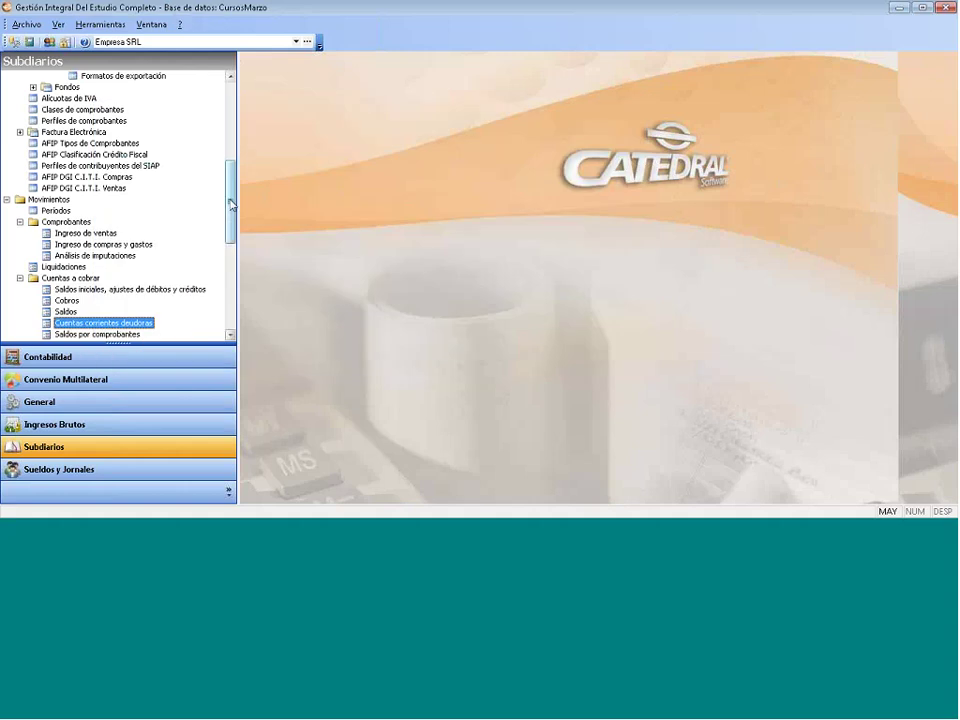
Start a collection for customer RI in Cobros and select the outstanding Factura A debit.
scroll(225, 203, "down", 5)
double_click(107, 122)
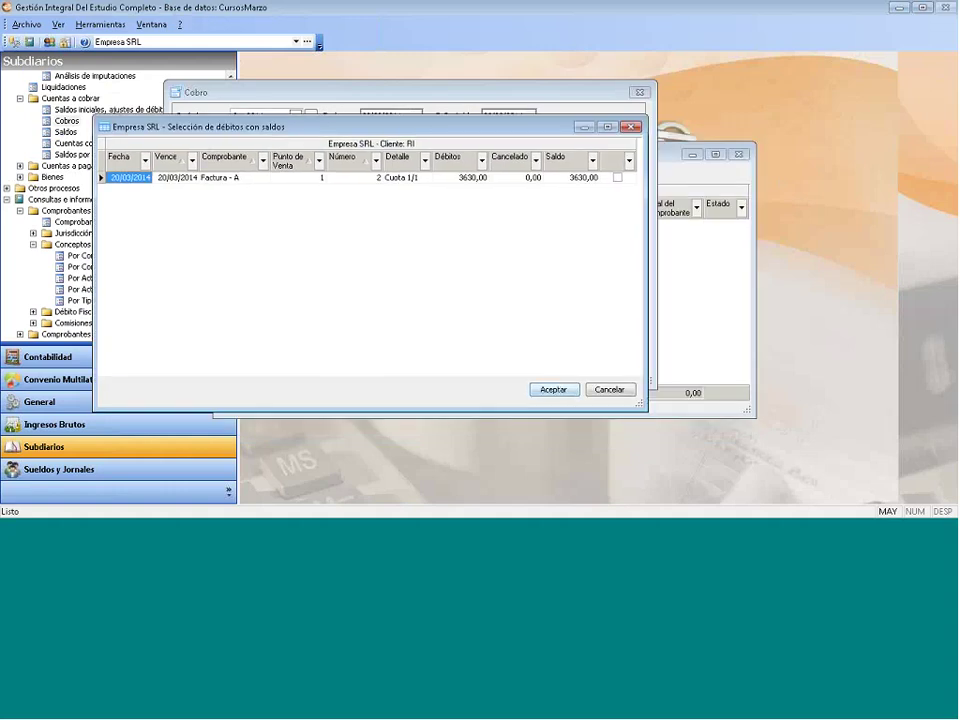
left_click(617, 177)
left_click(553, 389)
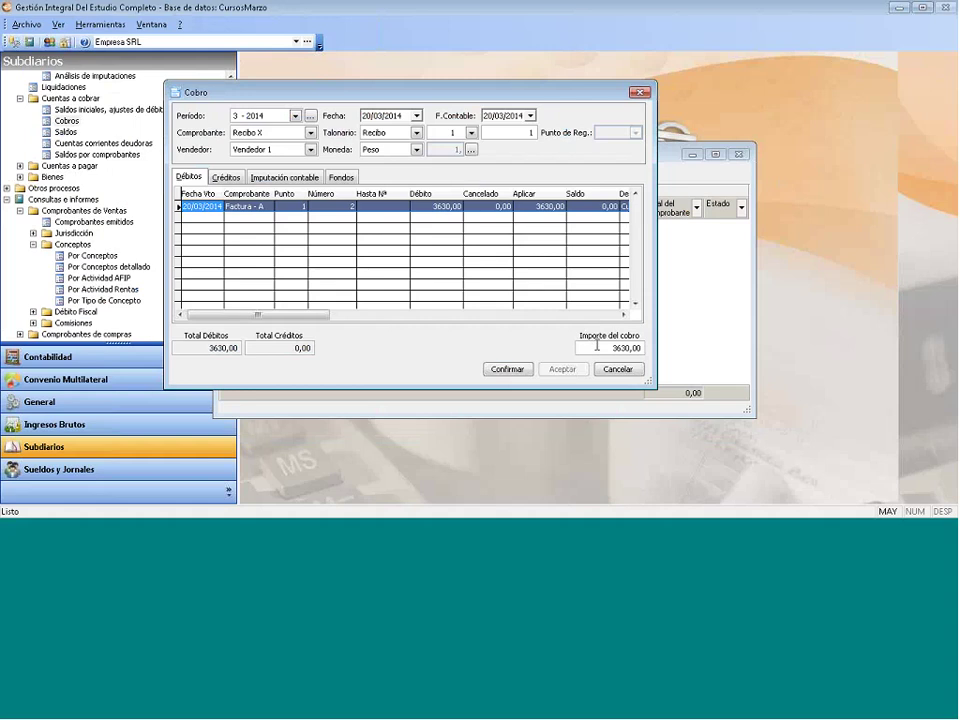
Try a collection amount of 4000, then set it to 3630.
left_click_drag(593, 348, 660, 349)
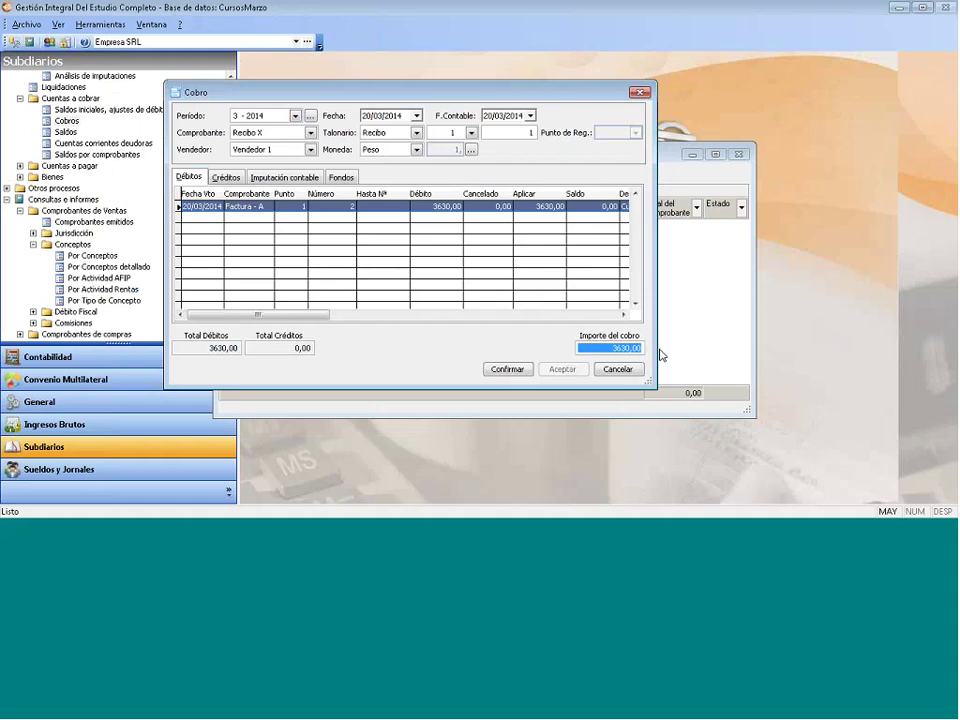
type("4000 ,")
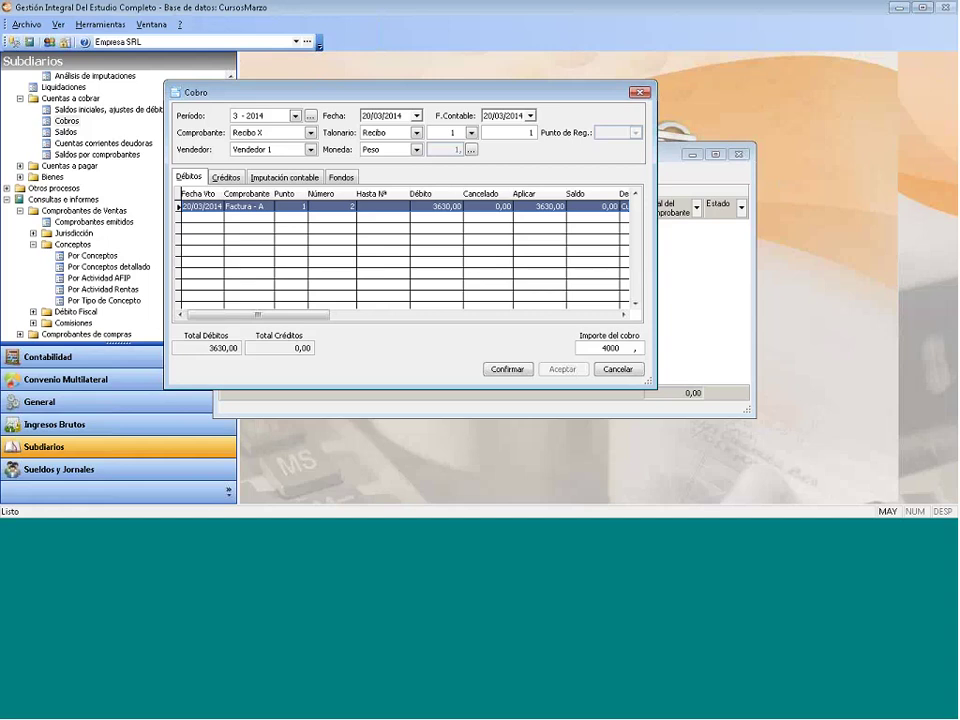
type("360")
key("BackSpace")
type("30")
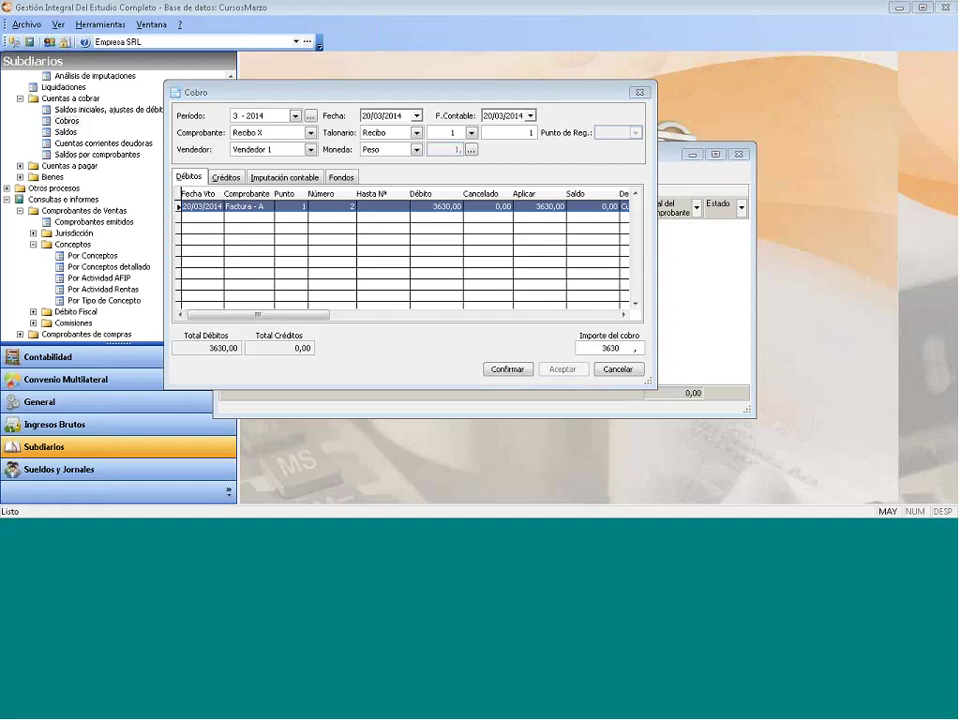
Set the amount applied to the Factura A debit to 3000.
left_click(528, 194)
left_click(549, 206)
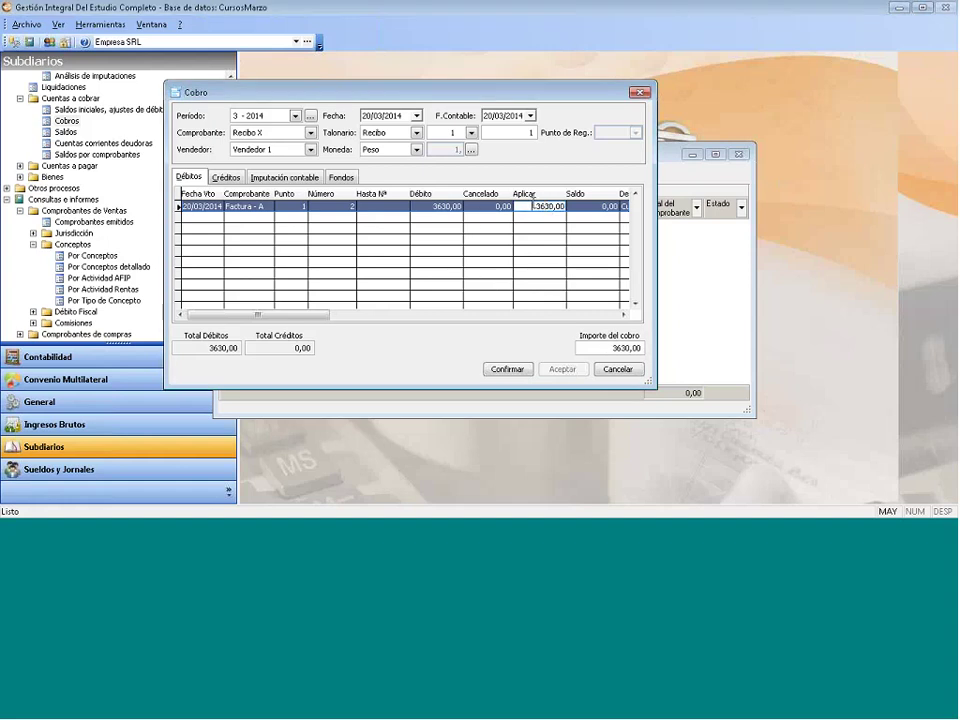
type("3000")
key("Tab")
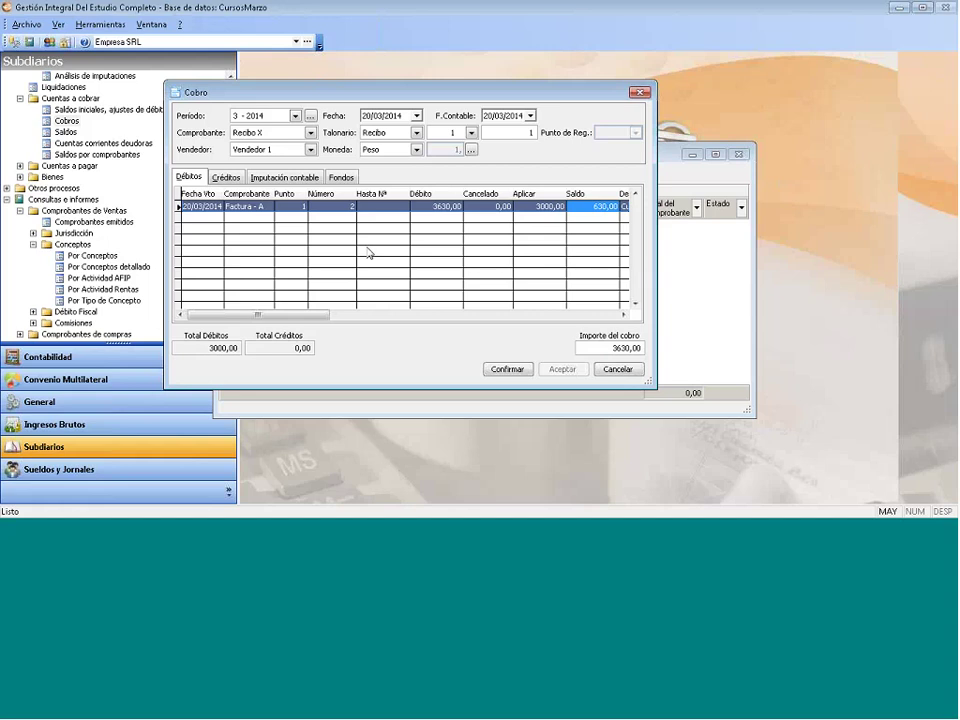
Look for customer credits to apply to the collection, then discard it and close Cobros.
left_click(228, 180)
right_click(223, 204)
left_click(272, 229)
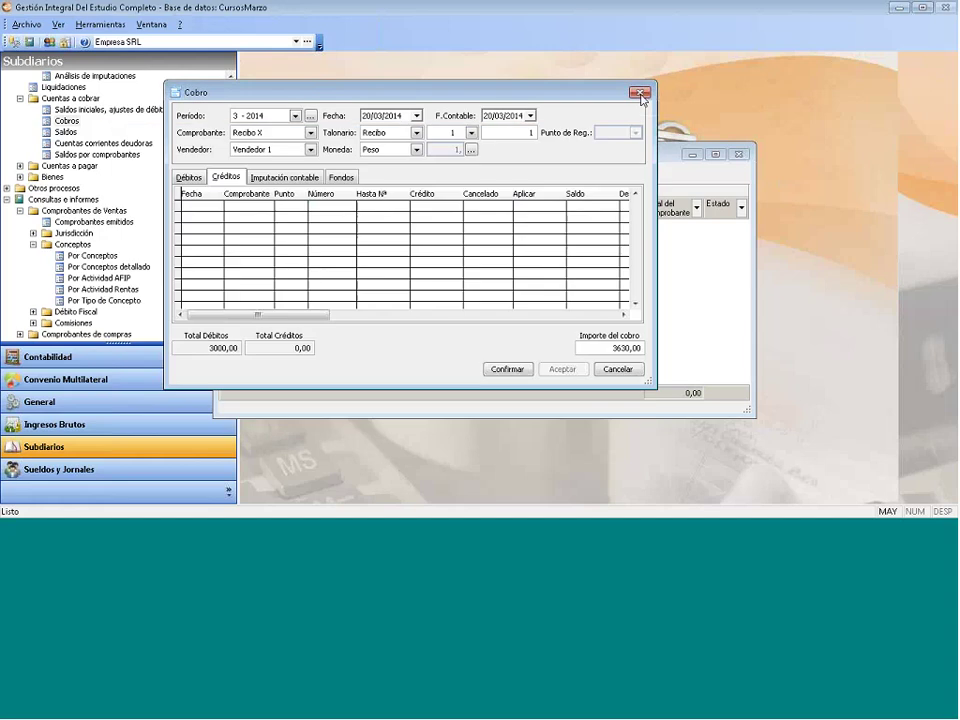
left_click(639, 93)
left_click(622, 134)
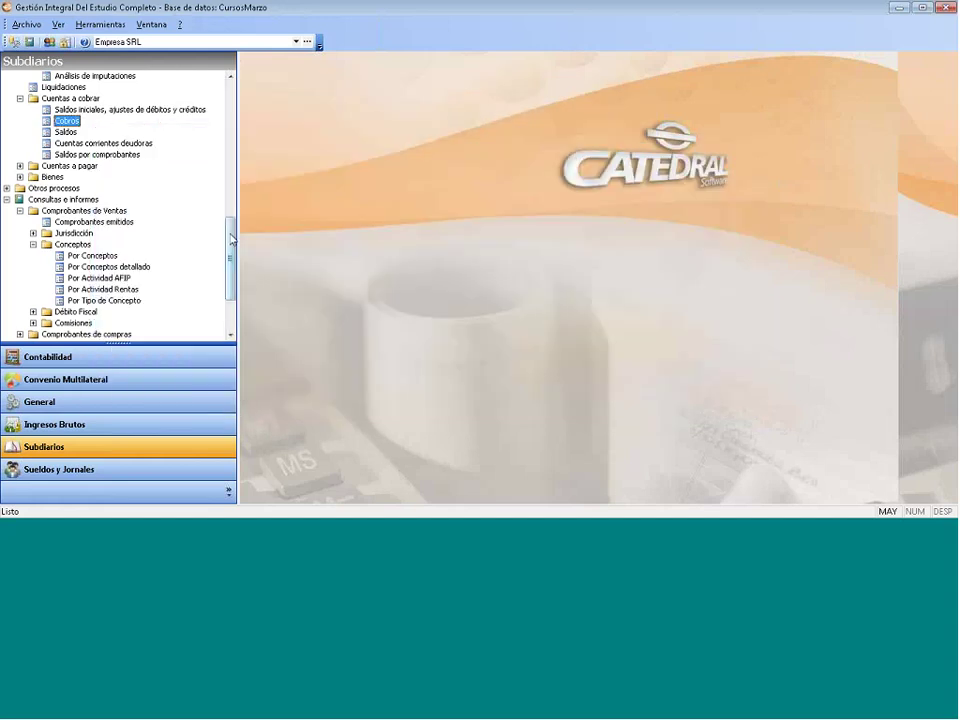
Change the payment condition of customer RI's withholding certificate in sales entry to Cuenta corriente and save it.
left_click_drag(231, 238, 231, 188)
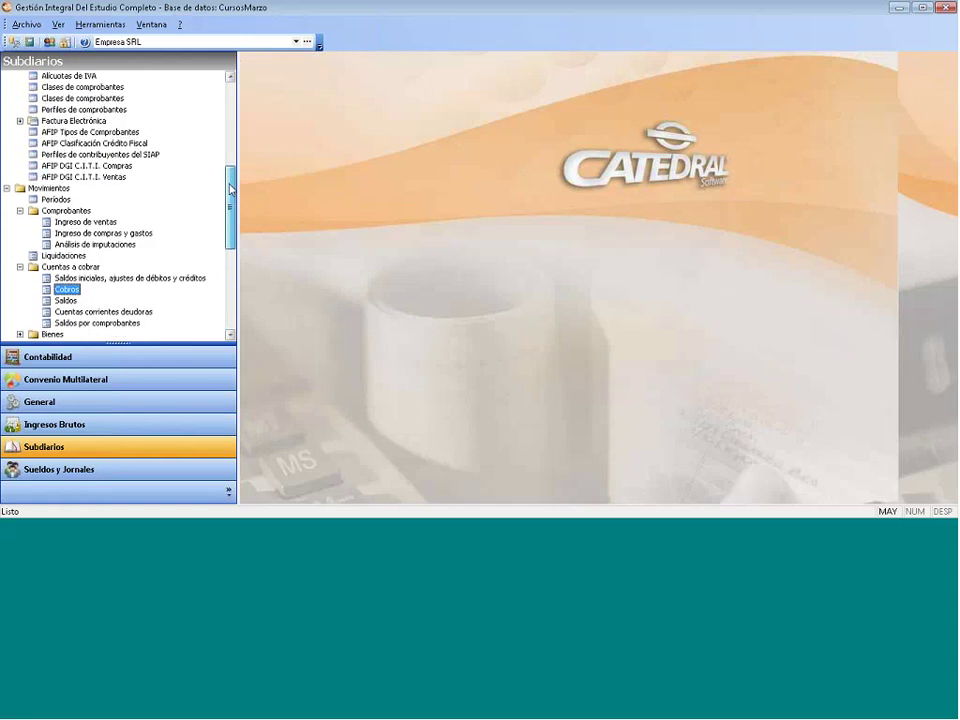
double_click(85, 221)
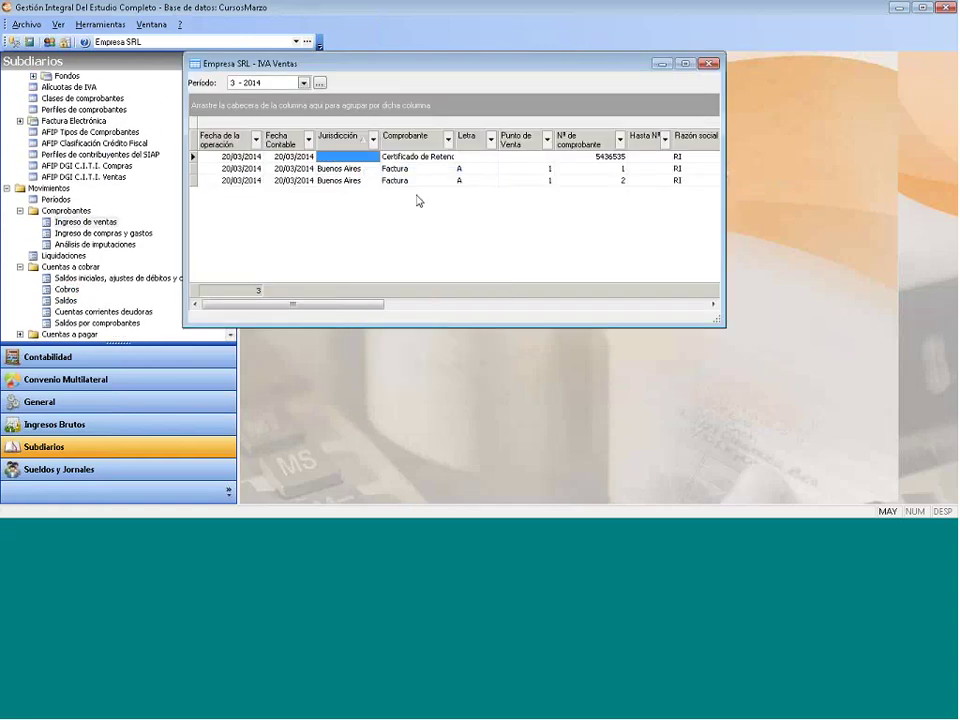
key("Return")
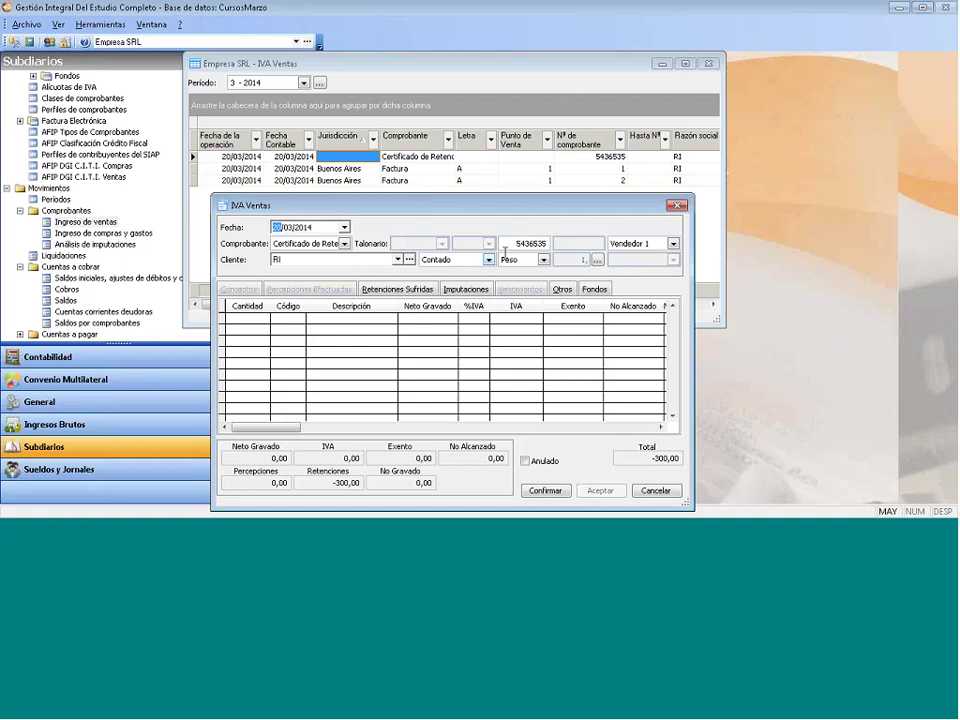
left_click(487, 260)
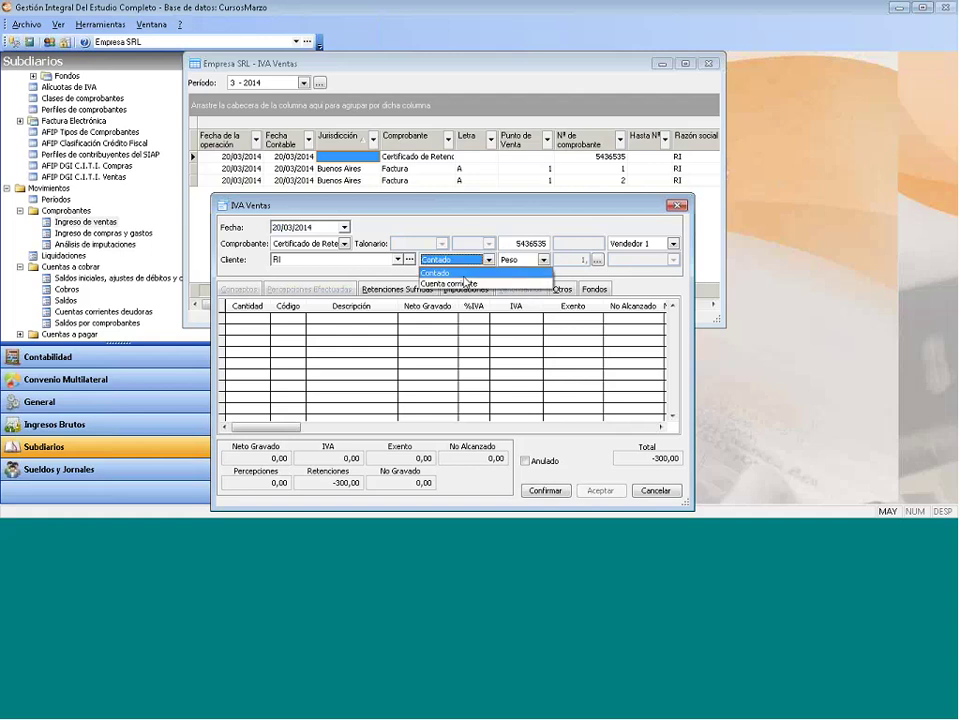
left_click(462, 287)
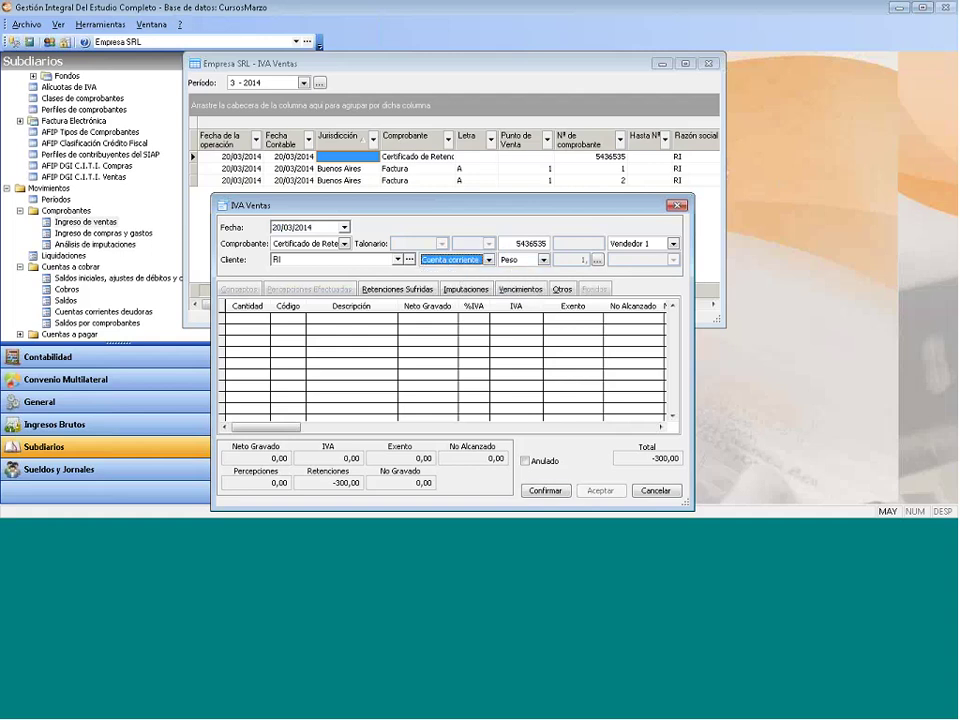
left_click(546, 490)
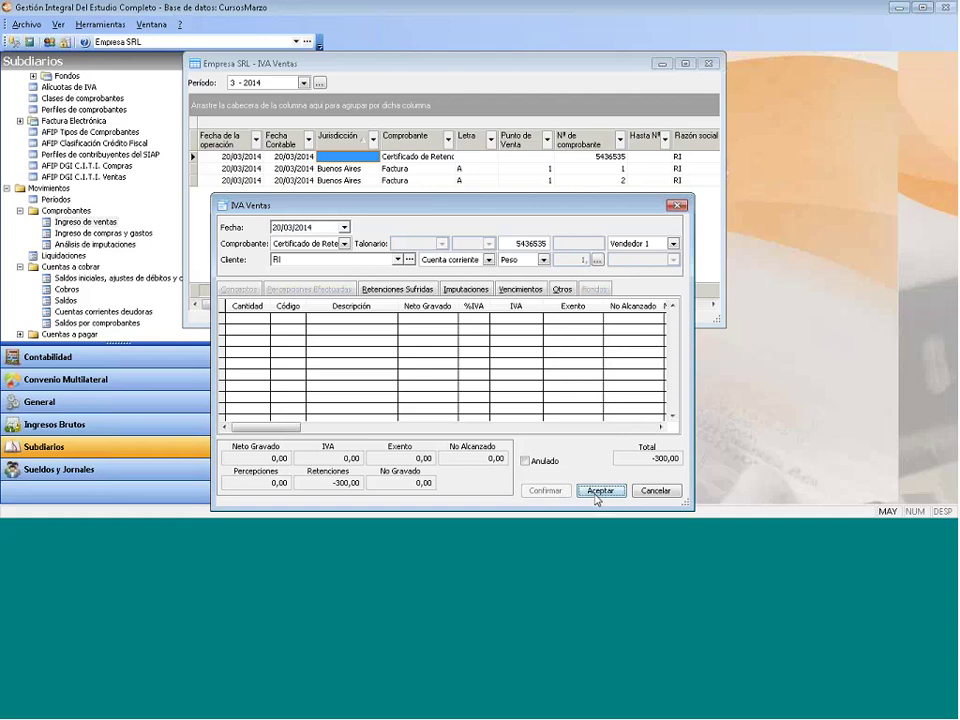
left_click(599, 490)
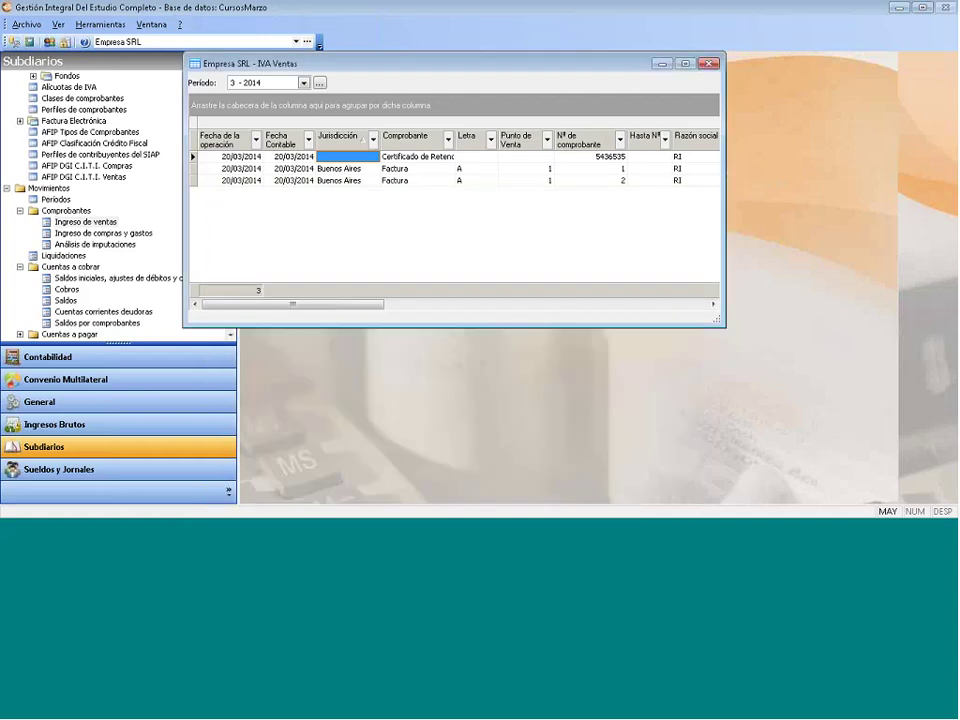
Close the IVA Ventas list and start a new collection for customer RI in Cobros.
key("Escape")
left_click_drag(233, 199, 233, 240)
double_click(66, 109)
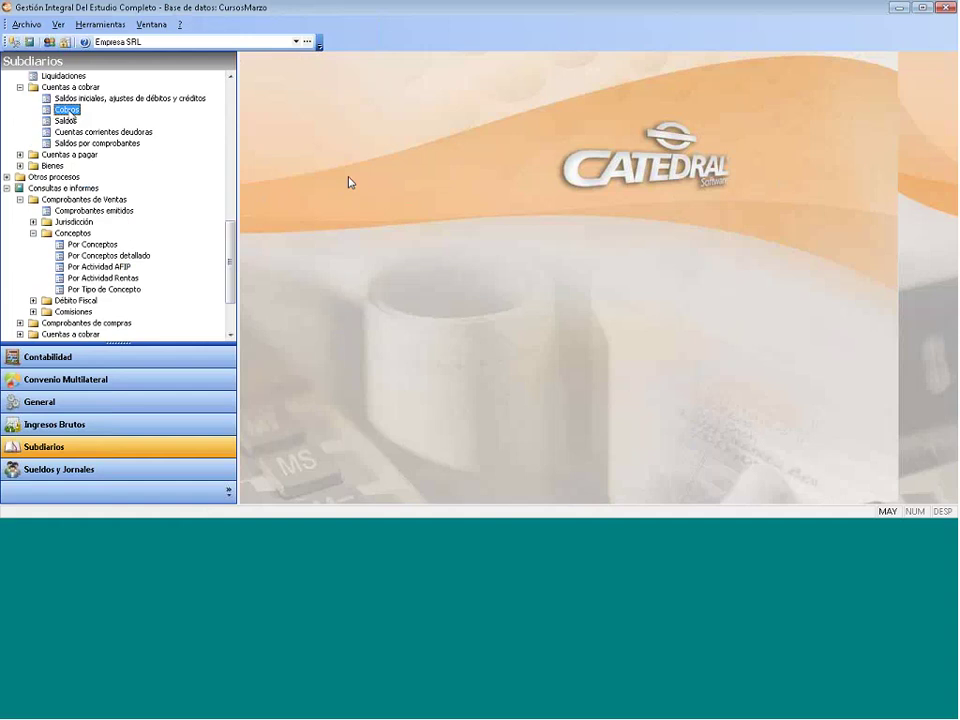
right_click(303, 256)
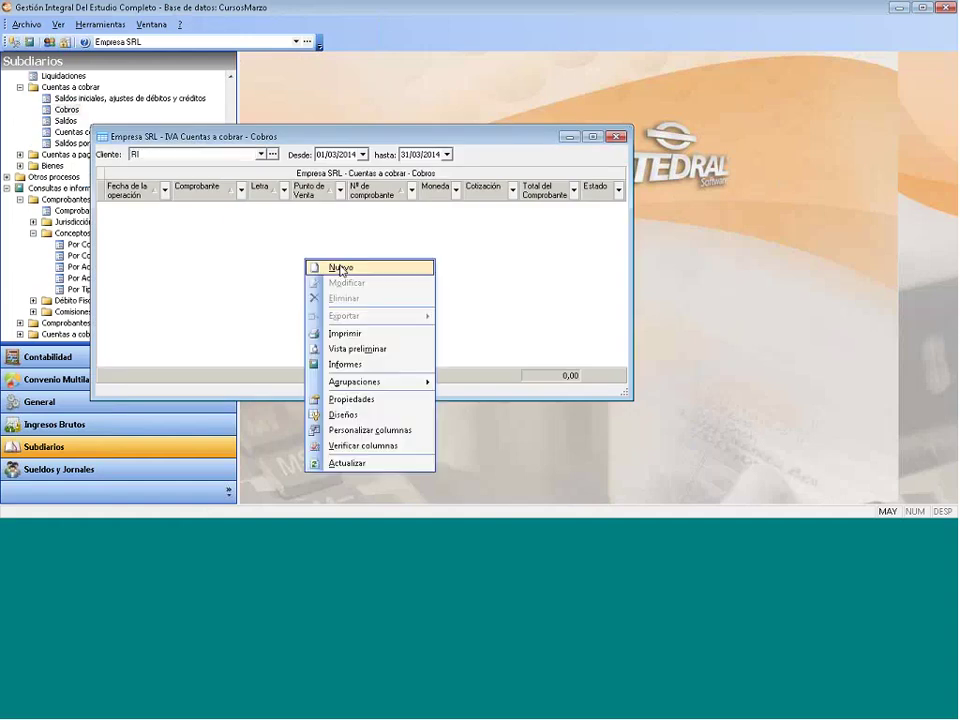
left_click(348, 264)
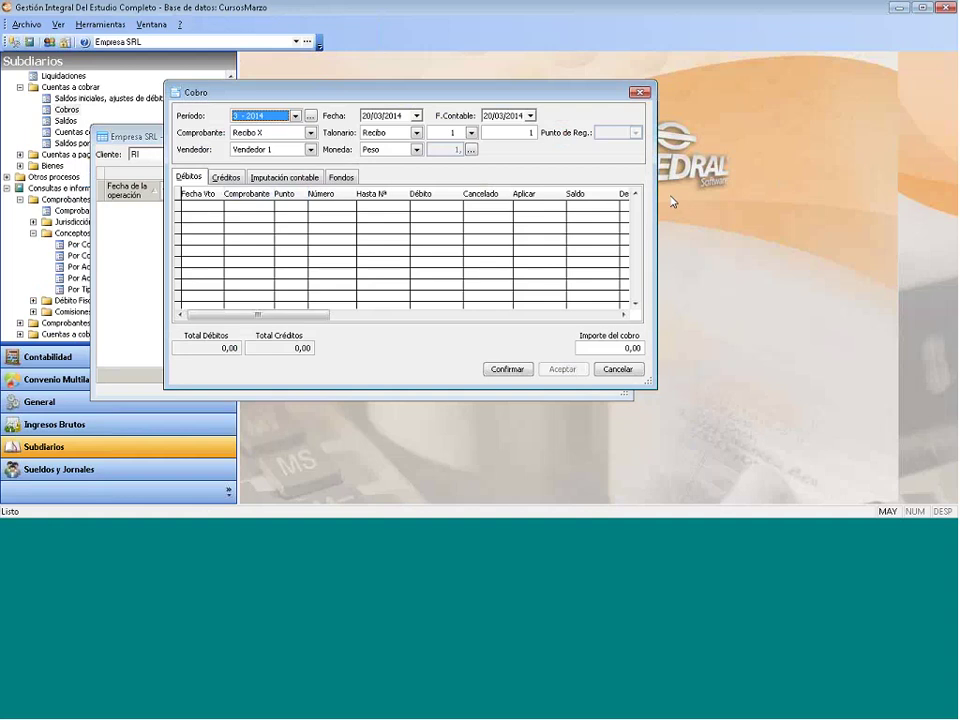
Add the customer's pending debit and the withholding certificate credit to the collection, then confirm and save it.
left_click(200, 215)
key("Return")
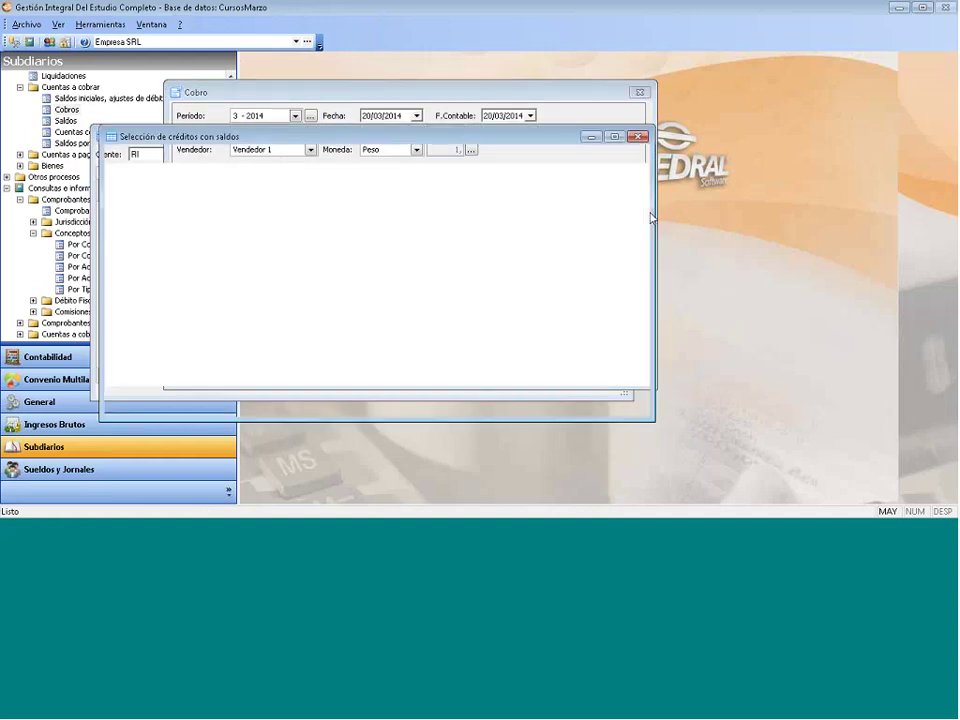
key("Return")
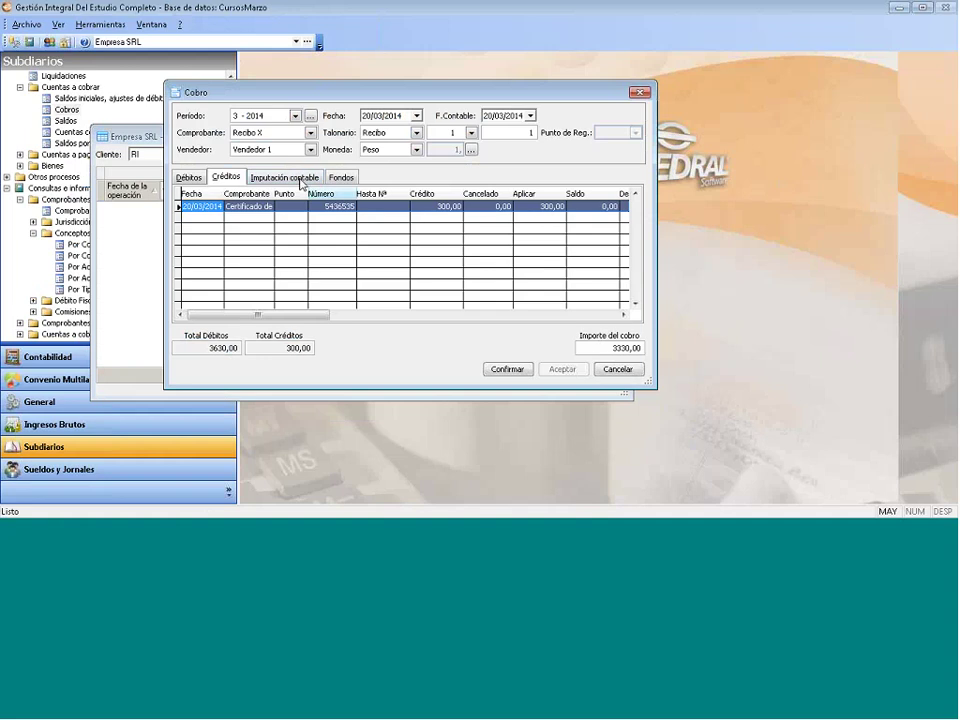
left_click(507, 372)
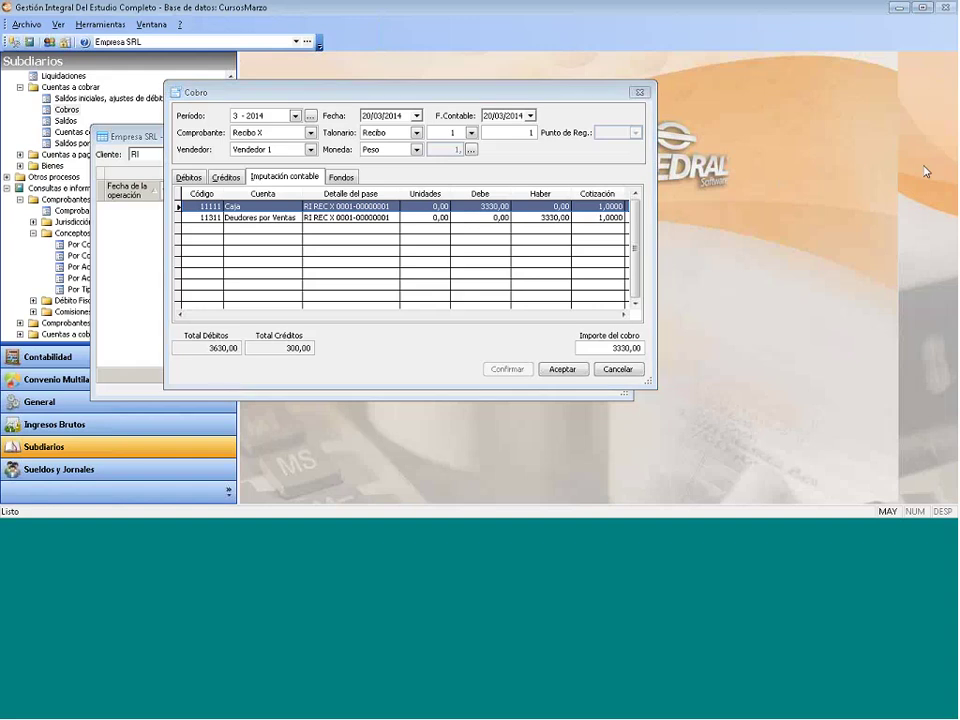
left_click(926, 172)
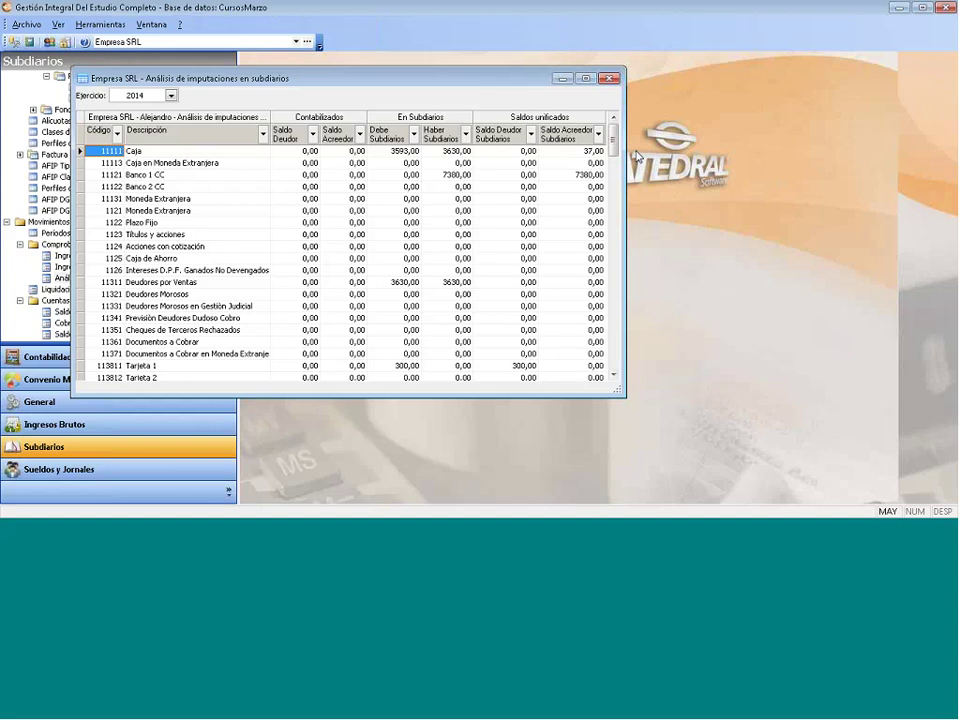
Open the Caja account ledger from the 2014 Análisis de imputaciones and show the whole fiscal year.
scroll(614, 155, "down", 4)
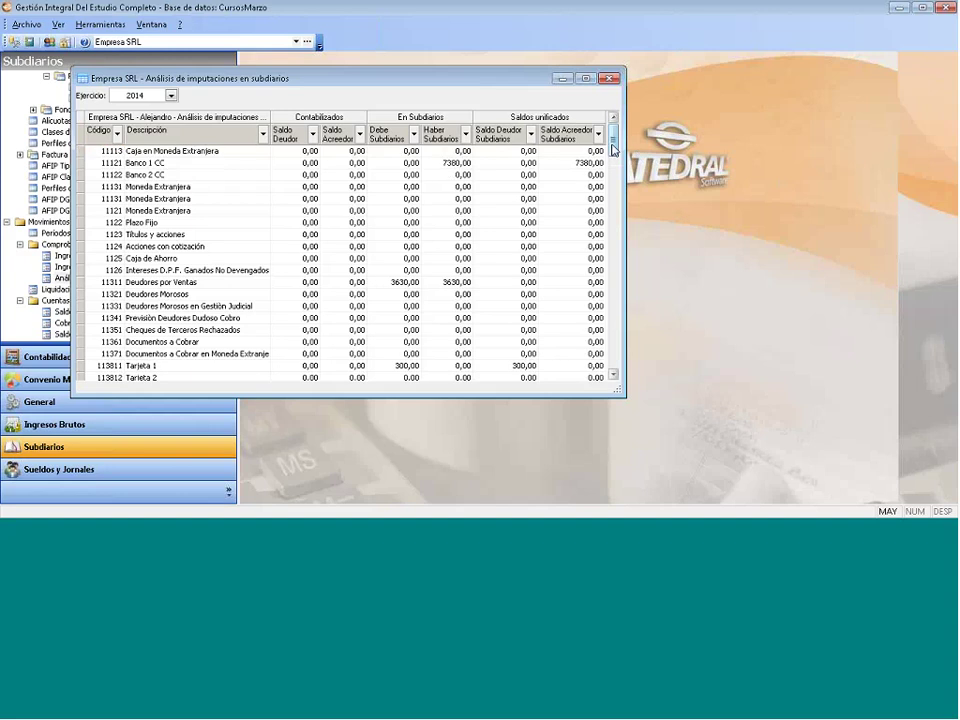
mouse_move(614, 155)
left_mouse_down()
mouse_move(615, 242)
mouse_move(612, 137)
left_mouse_up()
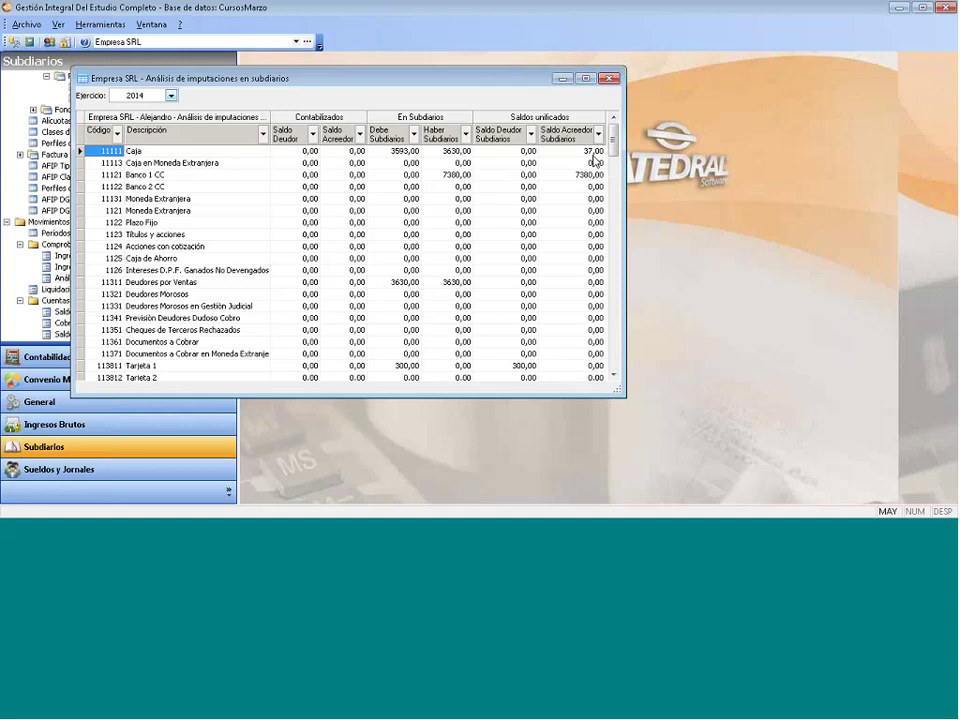
left_click(591, 151)
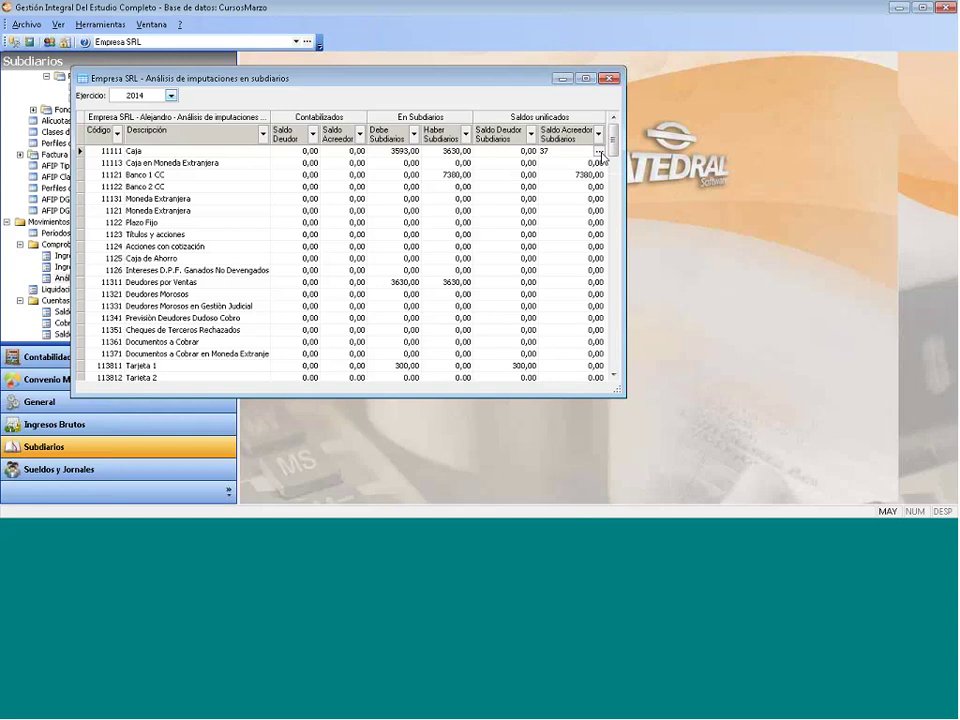
left_click(599, 151)
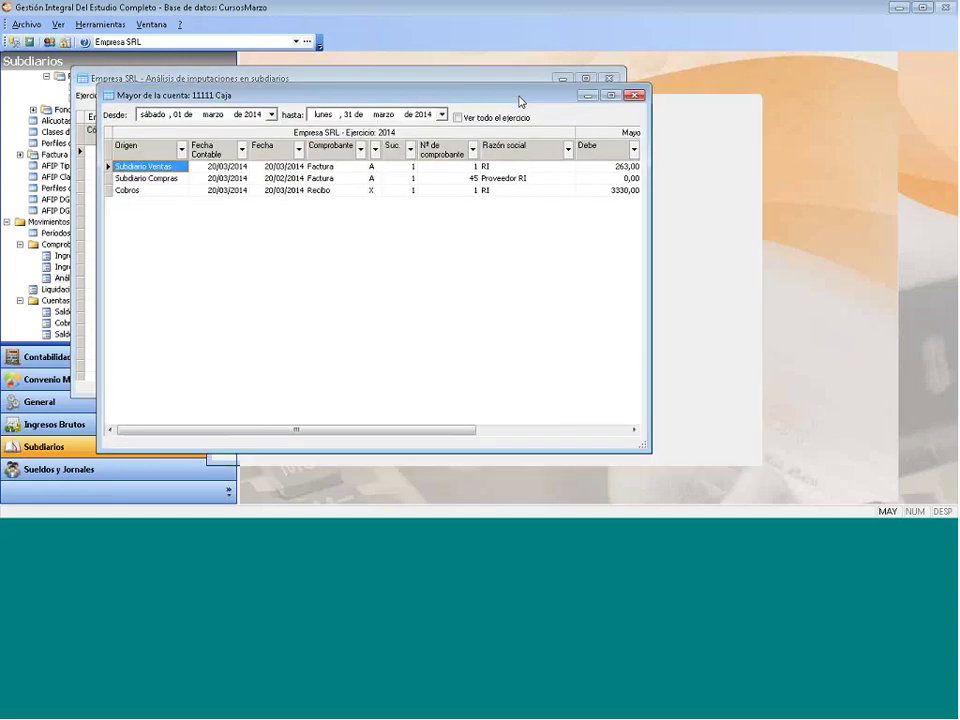
left_click(465, 122)
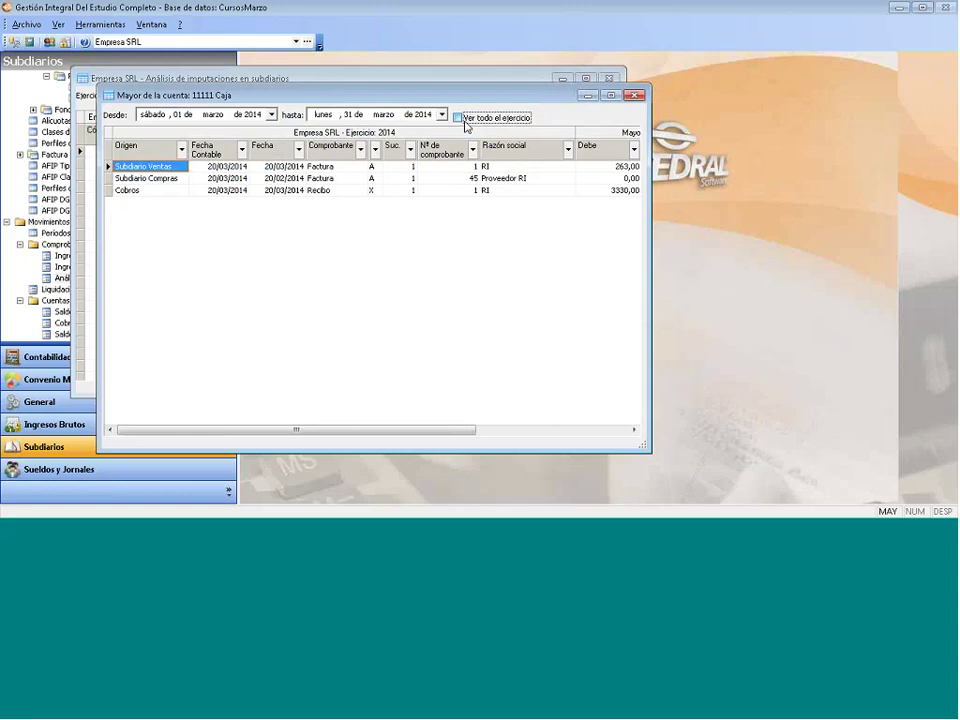
left_click(466, 121)
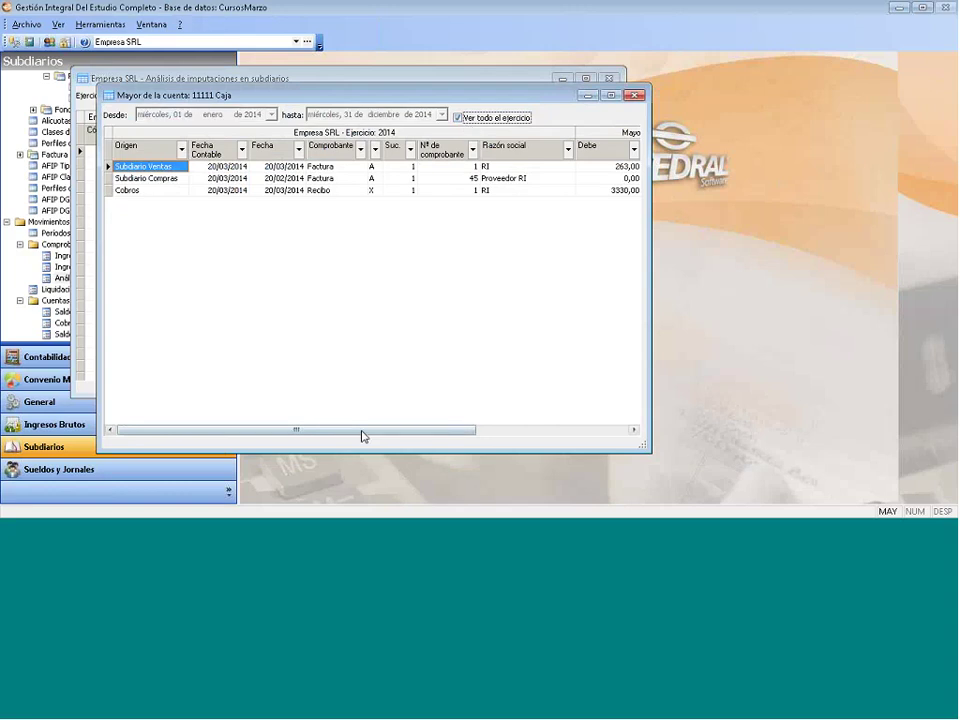
left_click_drag(364, 439, 423, 228)
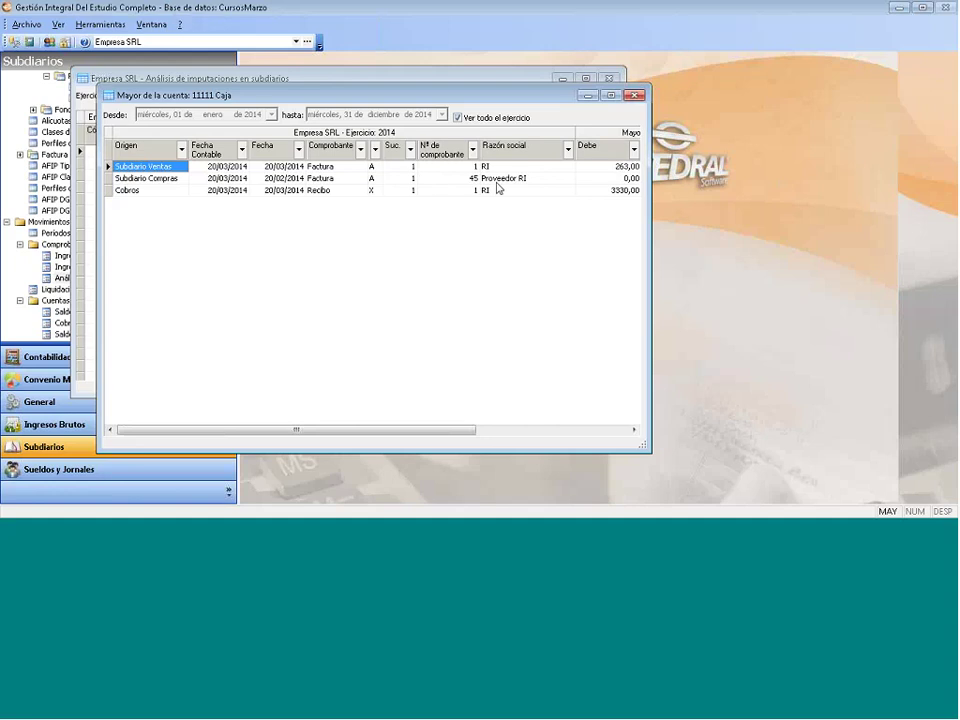
Examine the Caja ledger entries, comparing each document's company name, debit, credit and running balance.
key("Right")
key("Right")
key("Right")
key("Right")
key("Right")
key("Right")
key("Right")
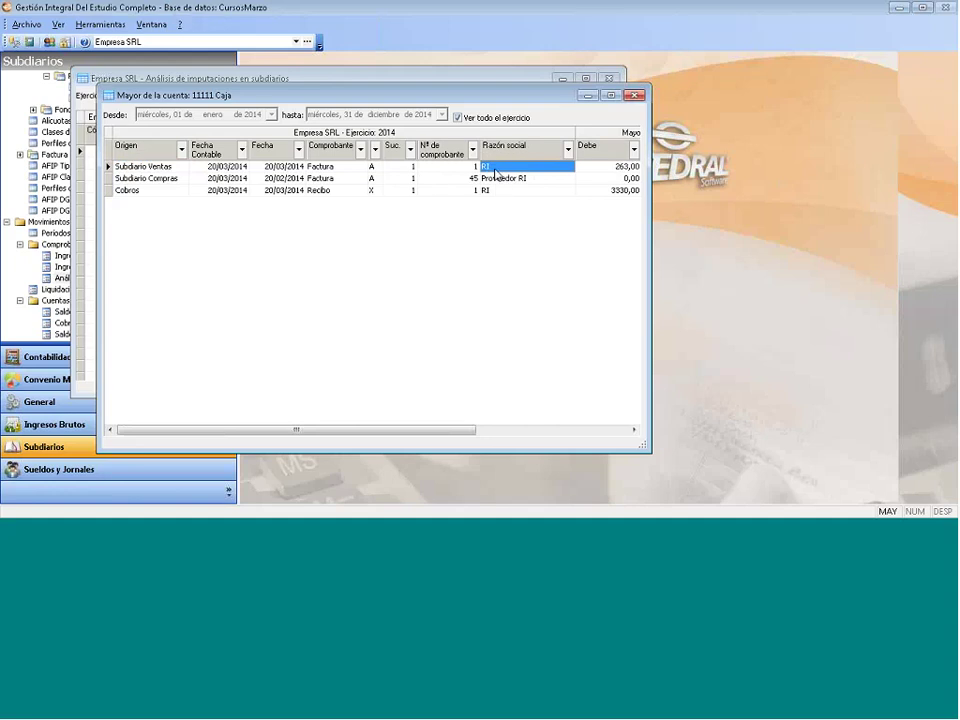
left_click(494, 192)
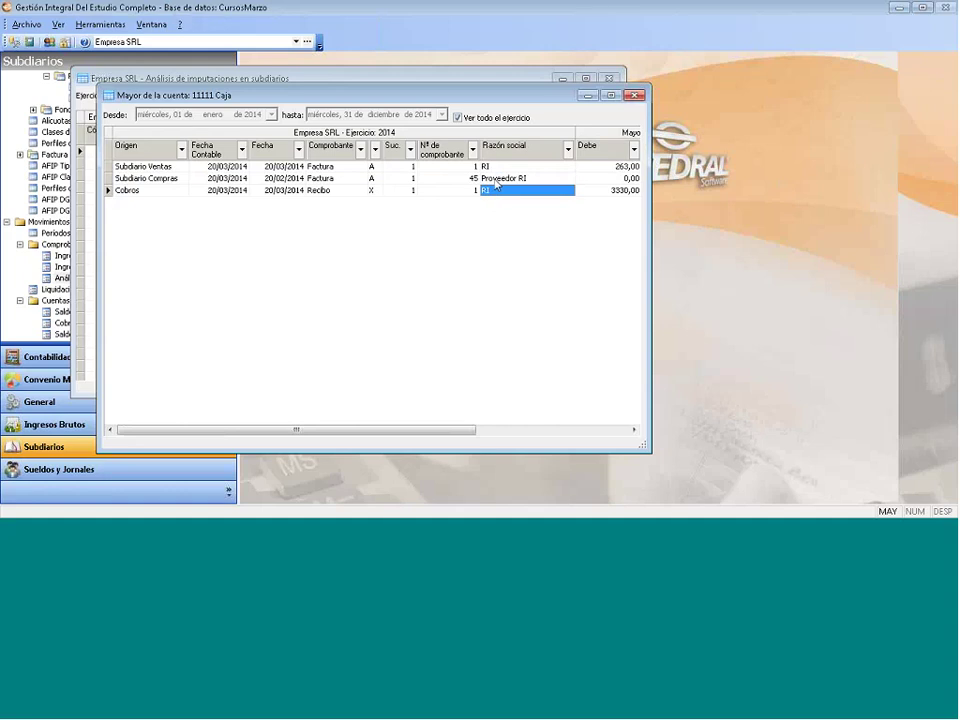
left_click(495, 181)
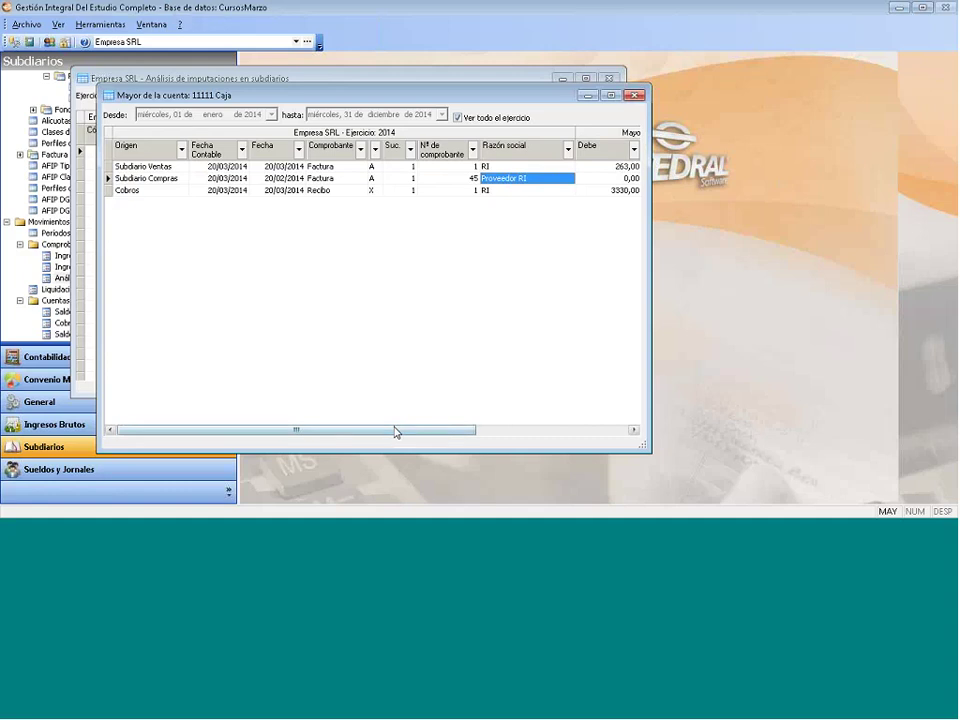
left_click_drag(394, 430, 488, 430)
right_click(373, 182)
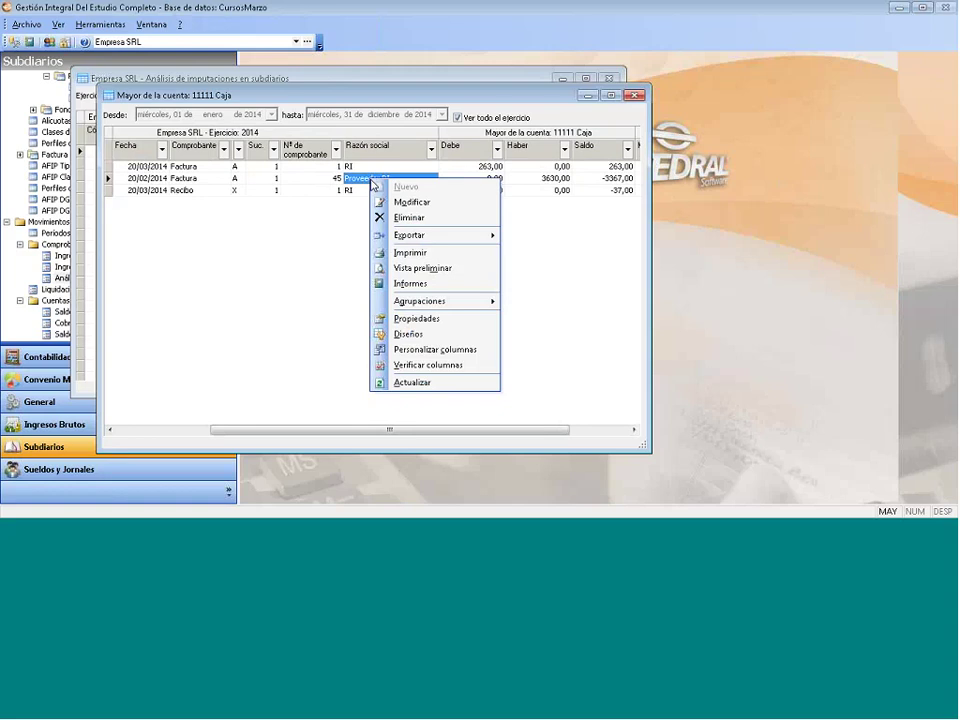
key("Escape")
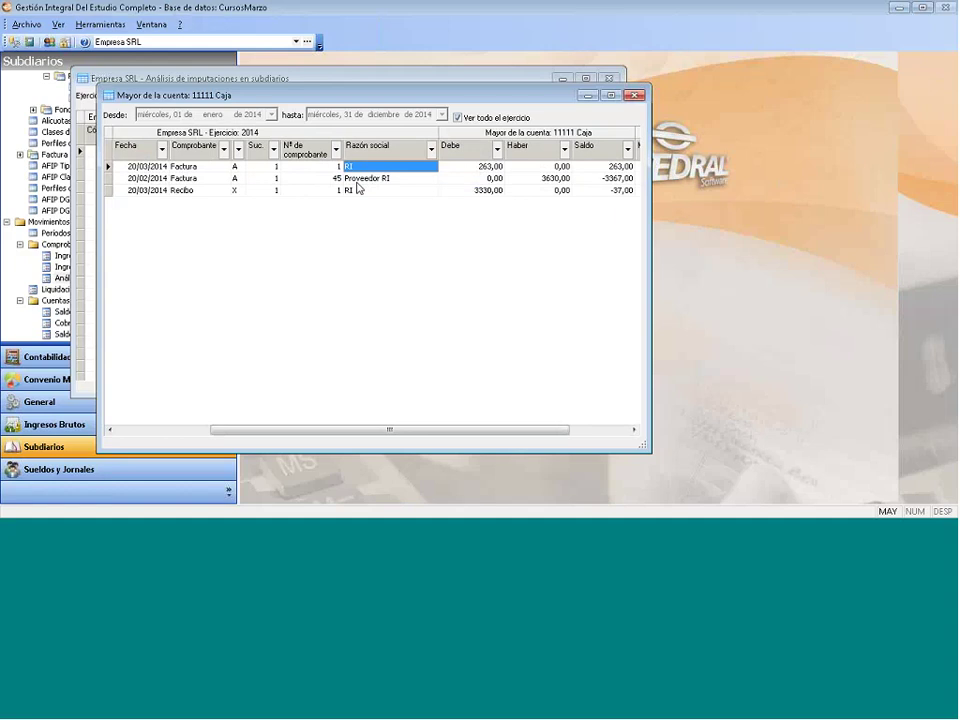
Open Proveedor RI's Factura A from the Caja ledger for modification and review its account postings.
left_click(352, 180)
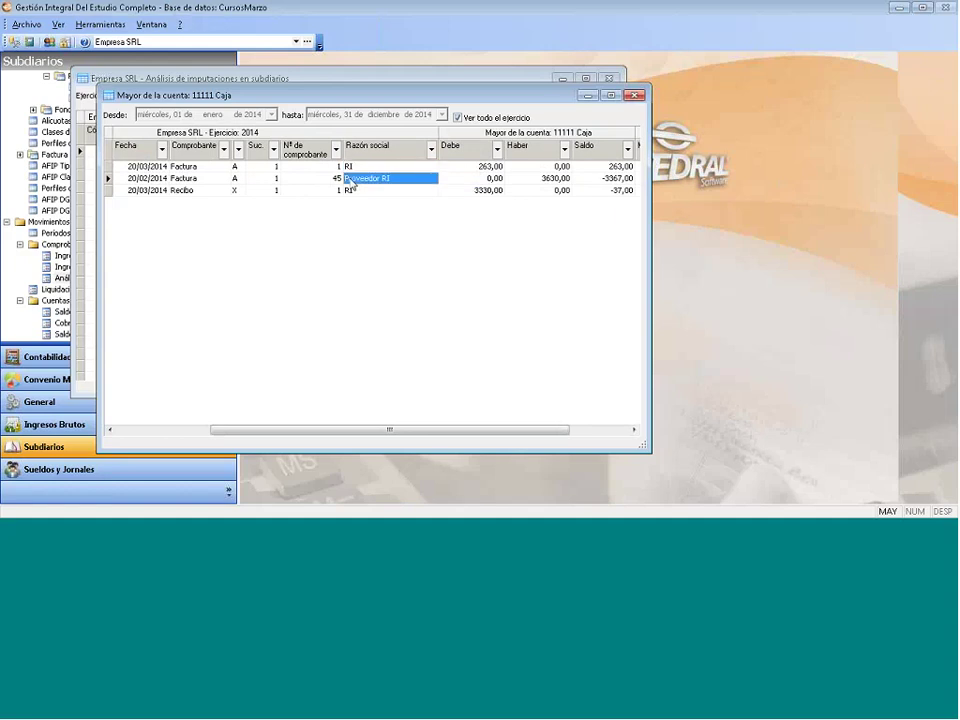
right_click(350, 182)
key("Escape")
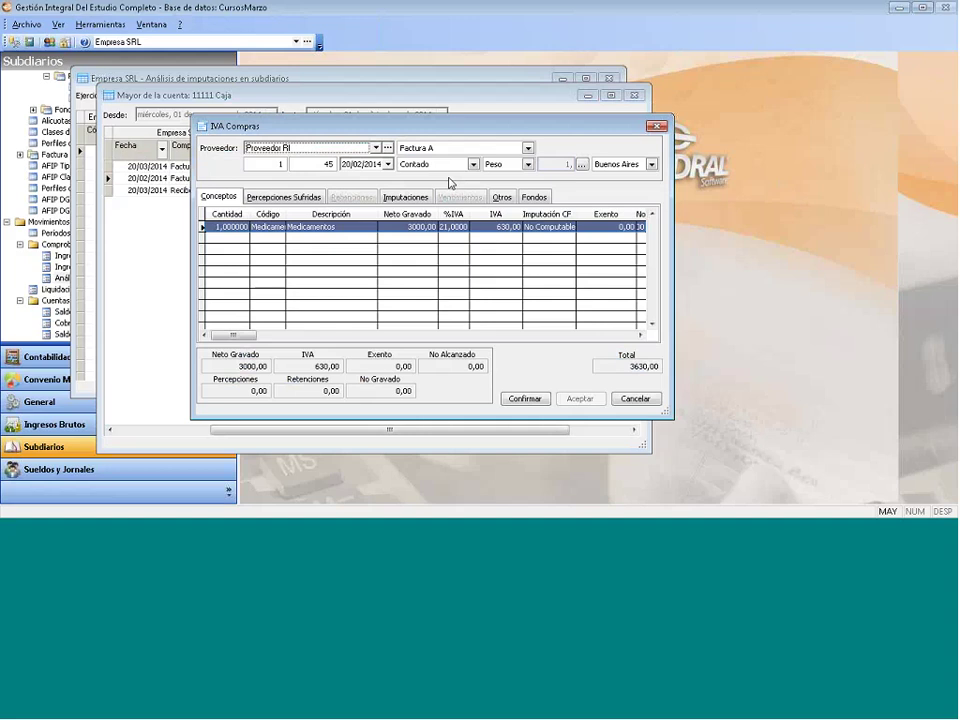
left_click(388, 198)
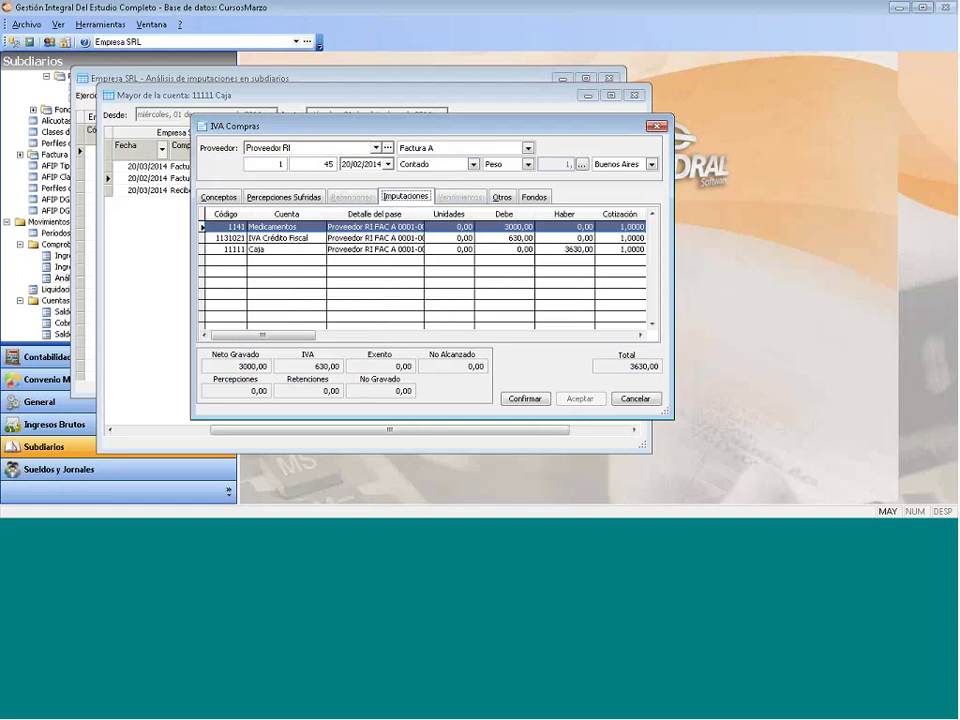
Start an other-funds line in the purchase invoice and assign it the account Banco 1 CC.
left_click(532, 197)
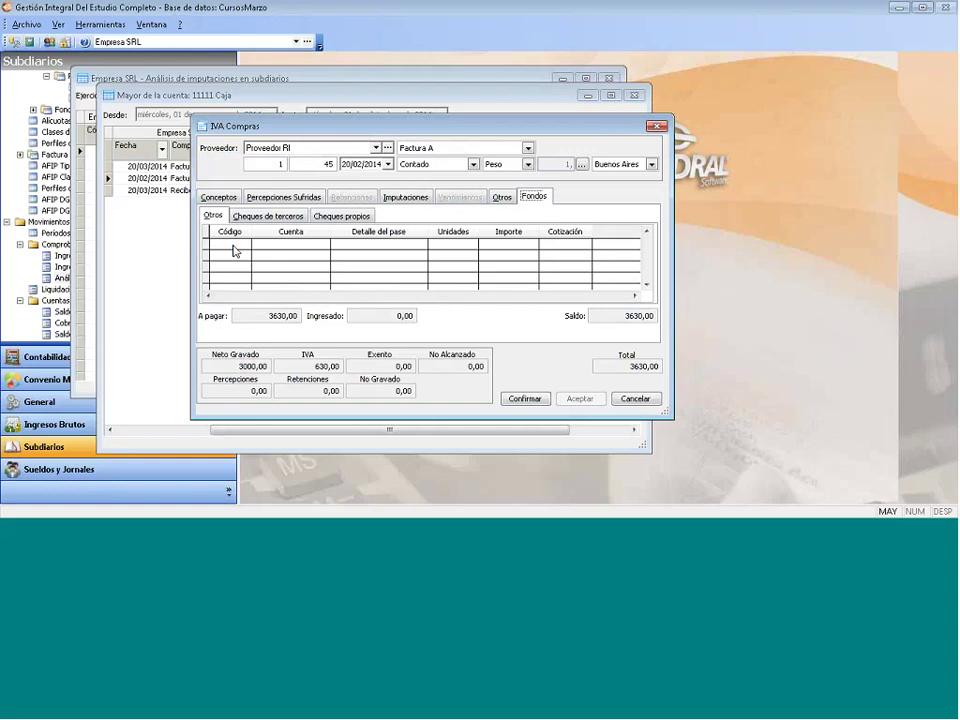
right_click(236, 251)
left_click(265, 252)
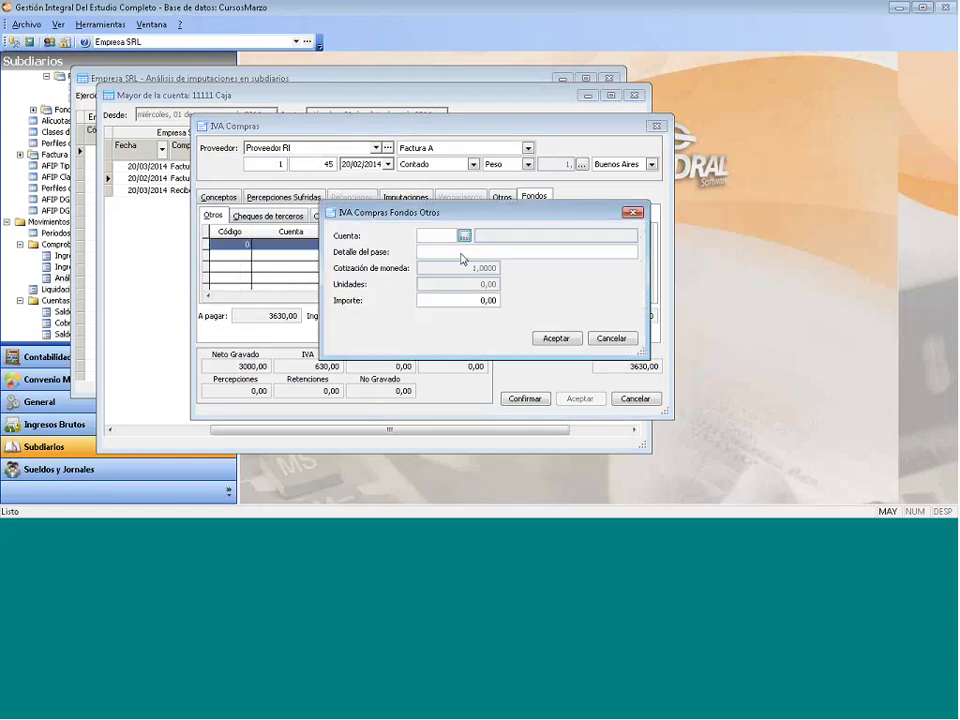
left_click(463, 236)
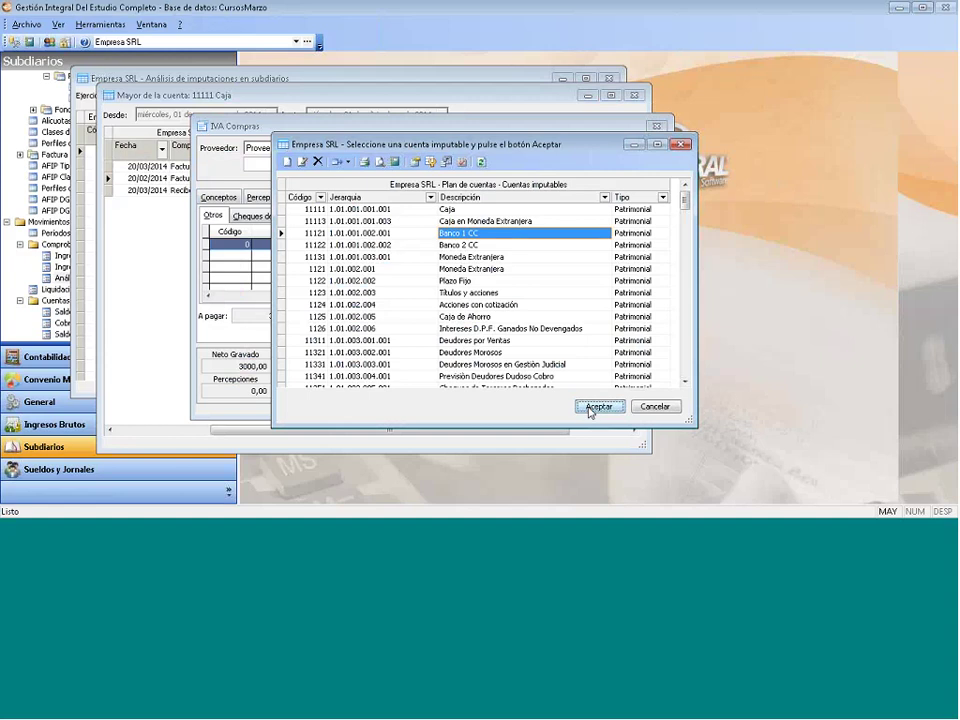
left_click(598, 406)
Enter the detail Transferencia and the amount 3630 in the funds line and accept it.
type("tR")
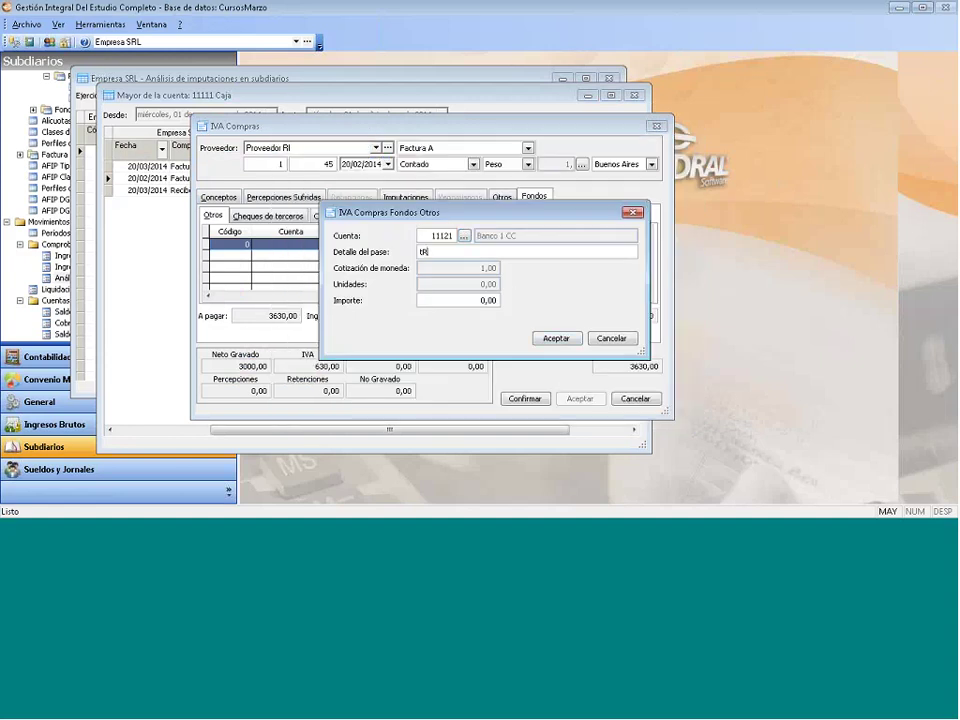
key("BackSpace")
key("BackSpace")
type("Tr")
key("Caps_Lock")
type("ansfer")
key("Tab")
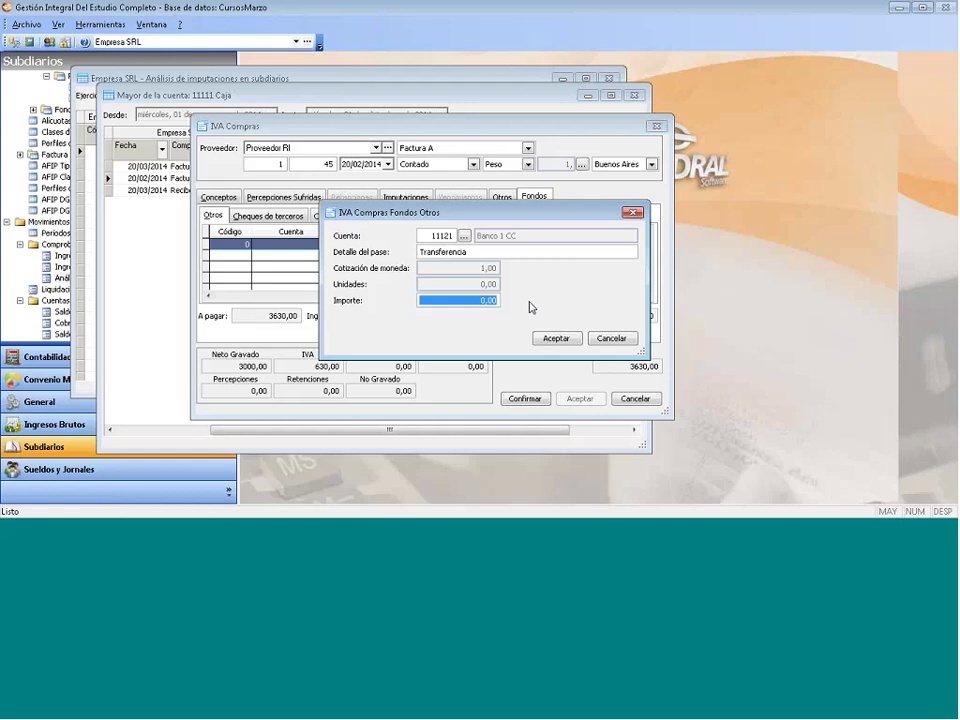
type("3630")
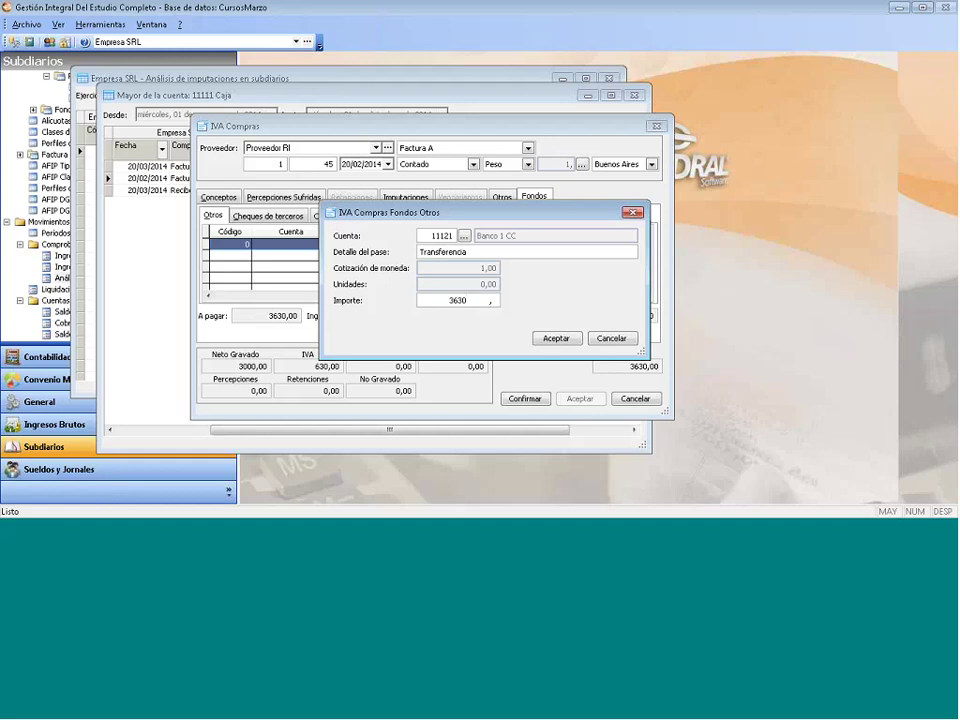
left_click(553, 340)
left_click(553, 340)
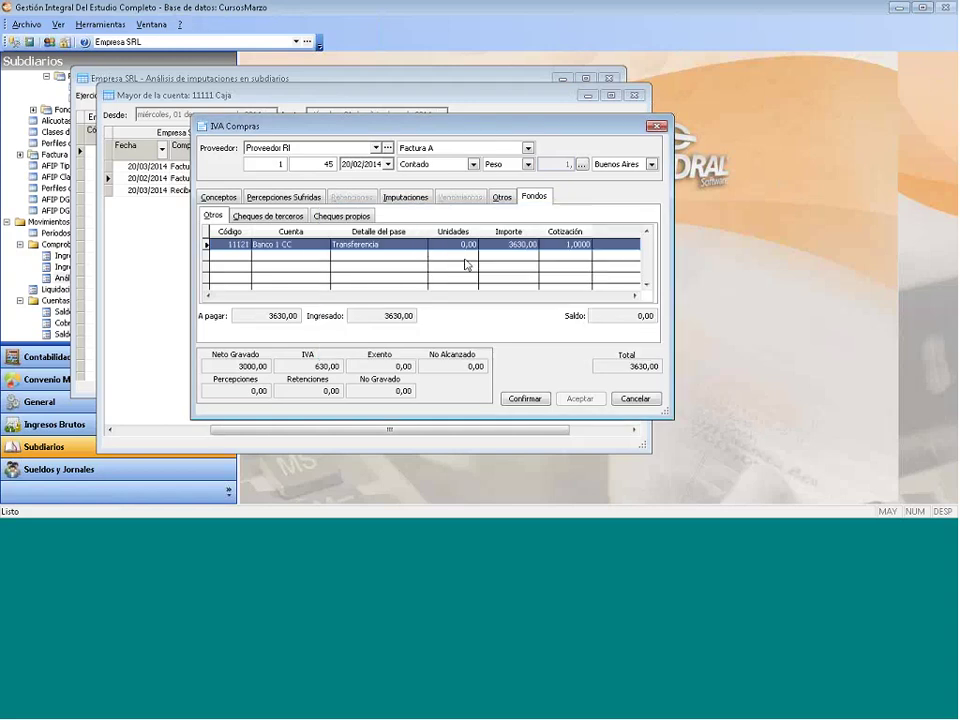
Confirm the purchase invoice with its new bank funds line and save it.
left_click(521, 401)
left_click(522, 314)
left_click(580, 399)
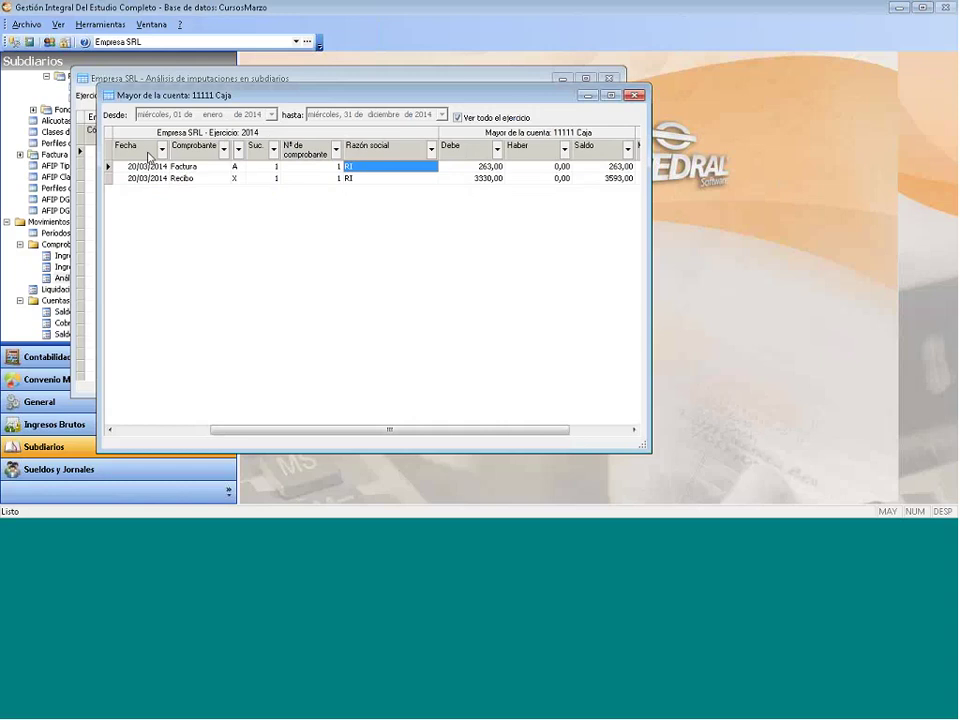
Close the Caja ledger and check Proveedor RI's Factura A dated 20/02/2014 in the Banco 1 CC ledger.
left_click(386, 177)
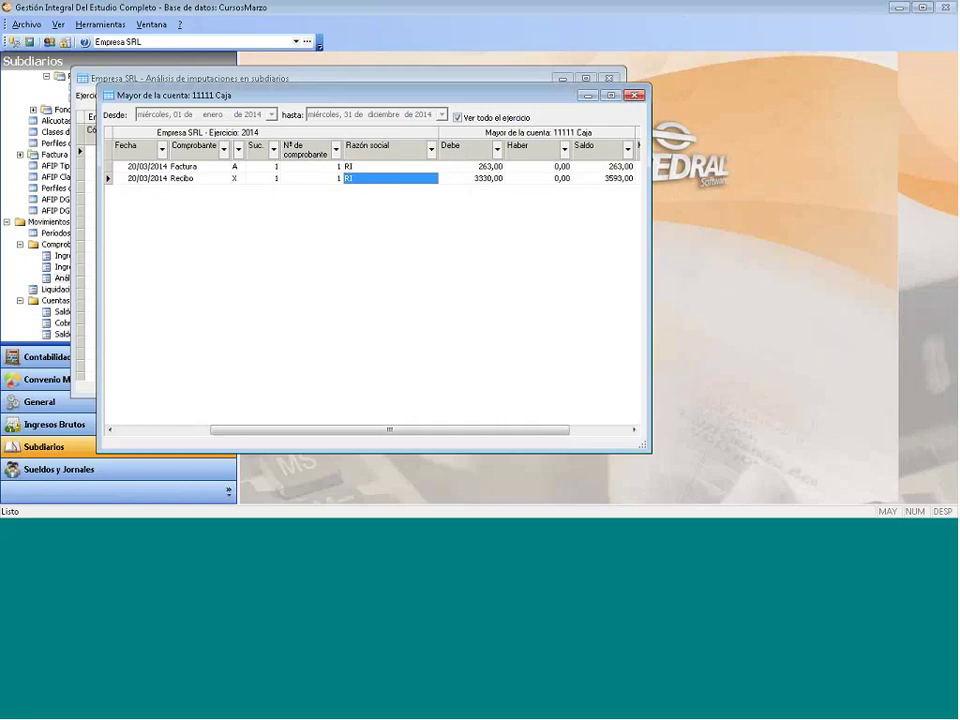
left_click(633, 97)
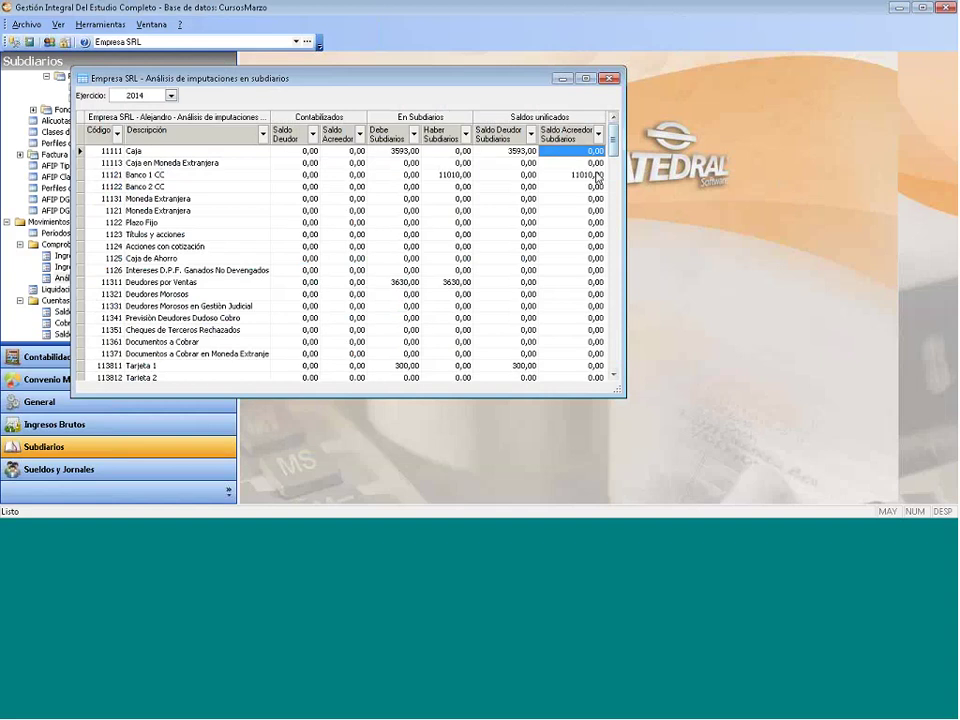
left_click(590, 176)
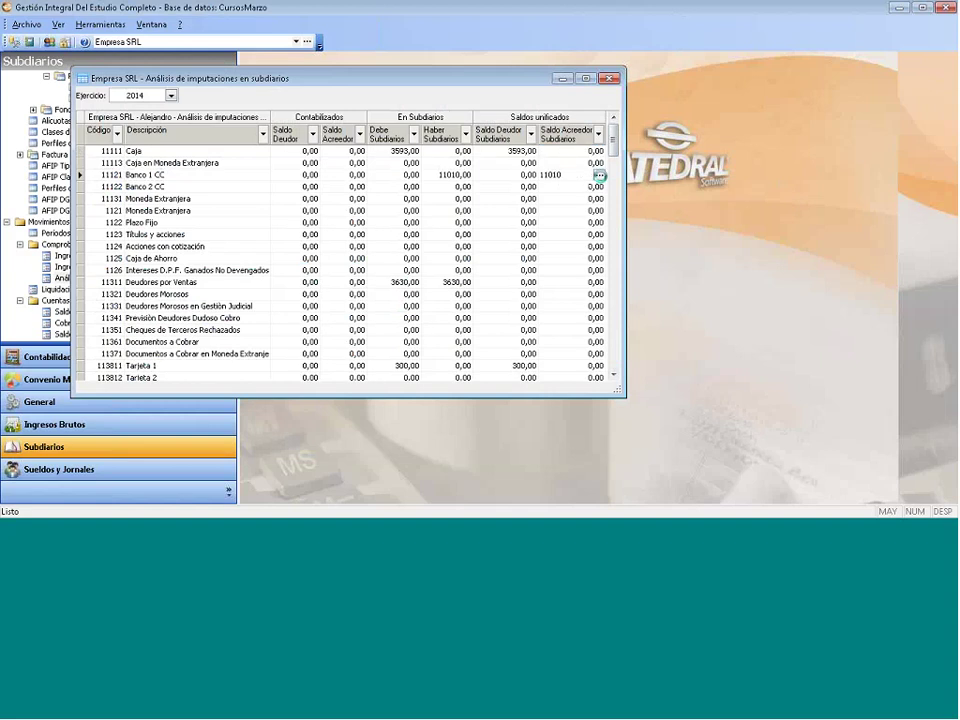
left_click(599, 177)
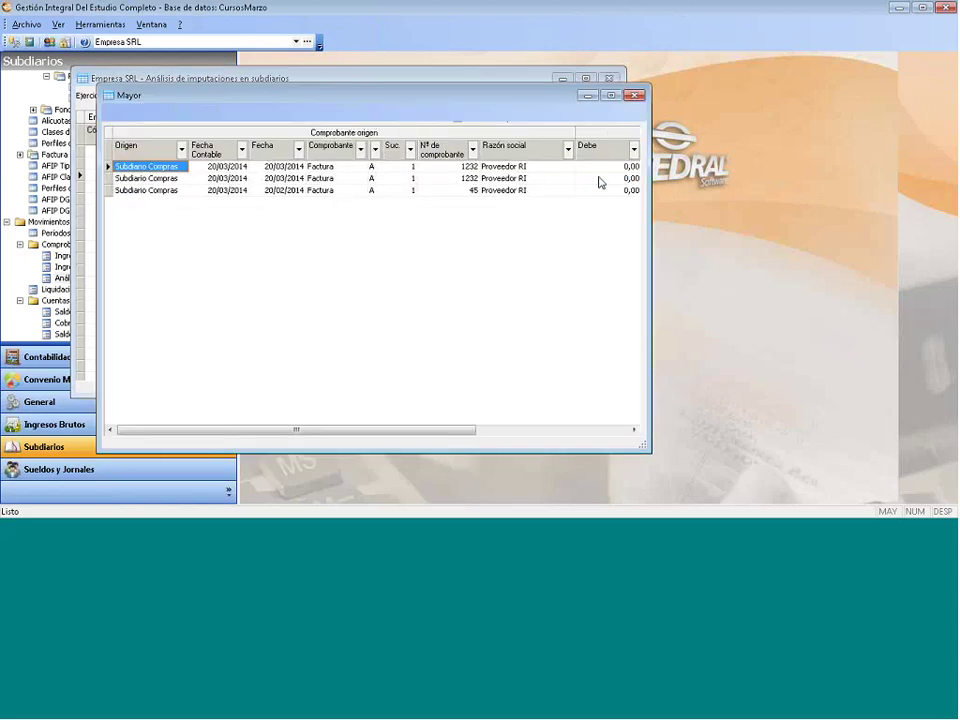
left_click(494, 191)
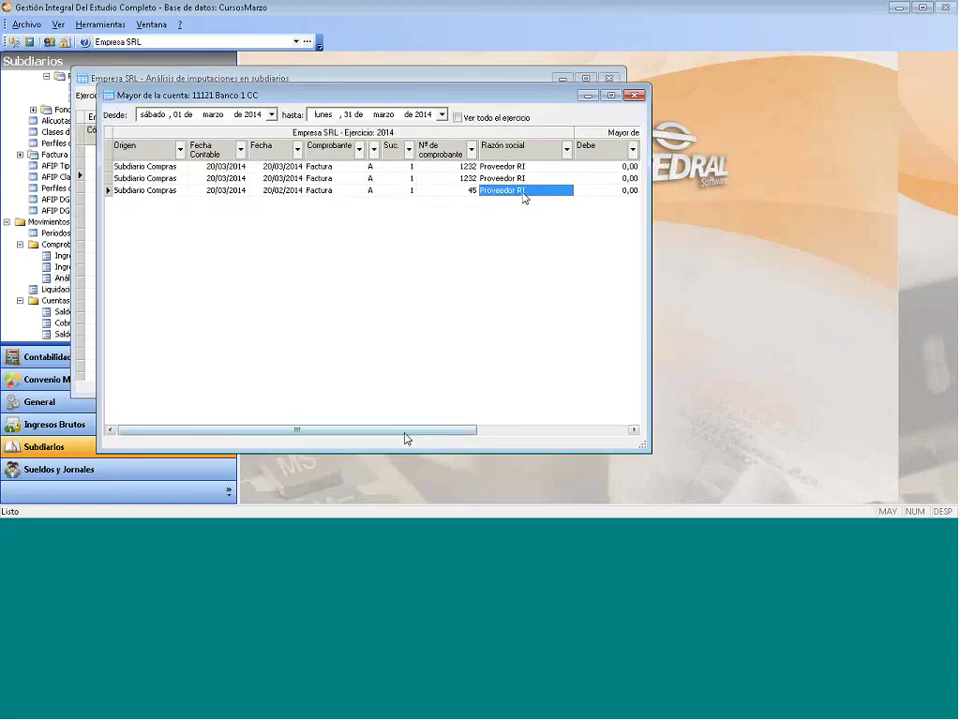
Check the Haber amount of invoice 45 in the Banco 1 CC ledger, reopen that ledger from the creditor balance, and close it.
left_click_drag(407, 437, 489, 445)
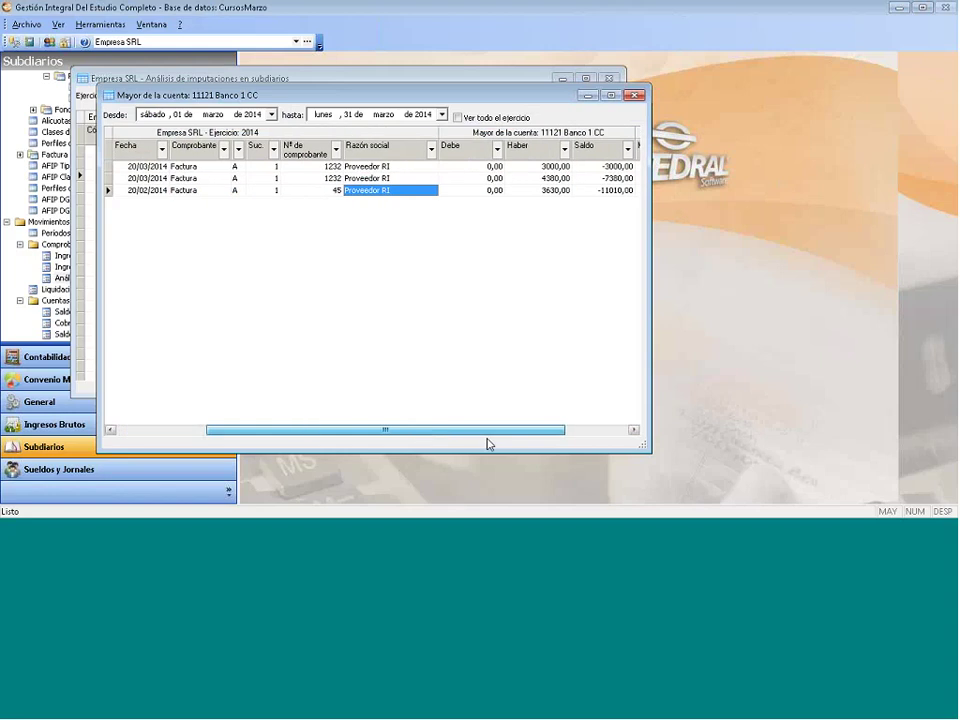
left_click(505, 190)
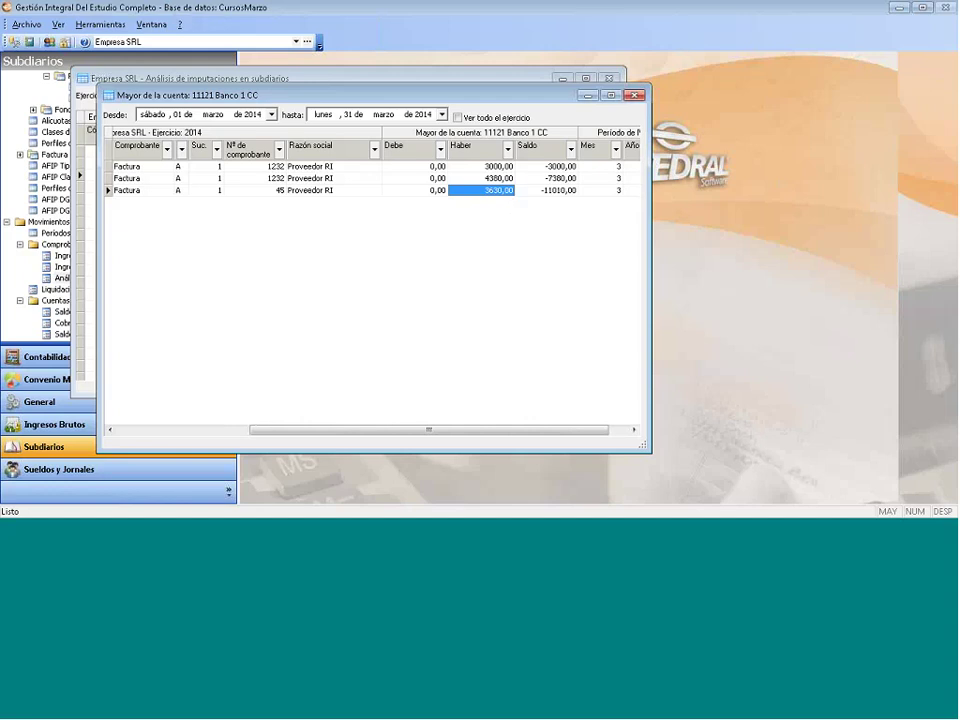
left_click(634, 95)
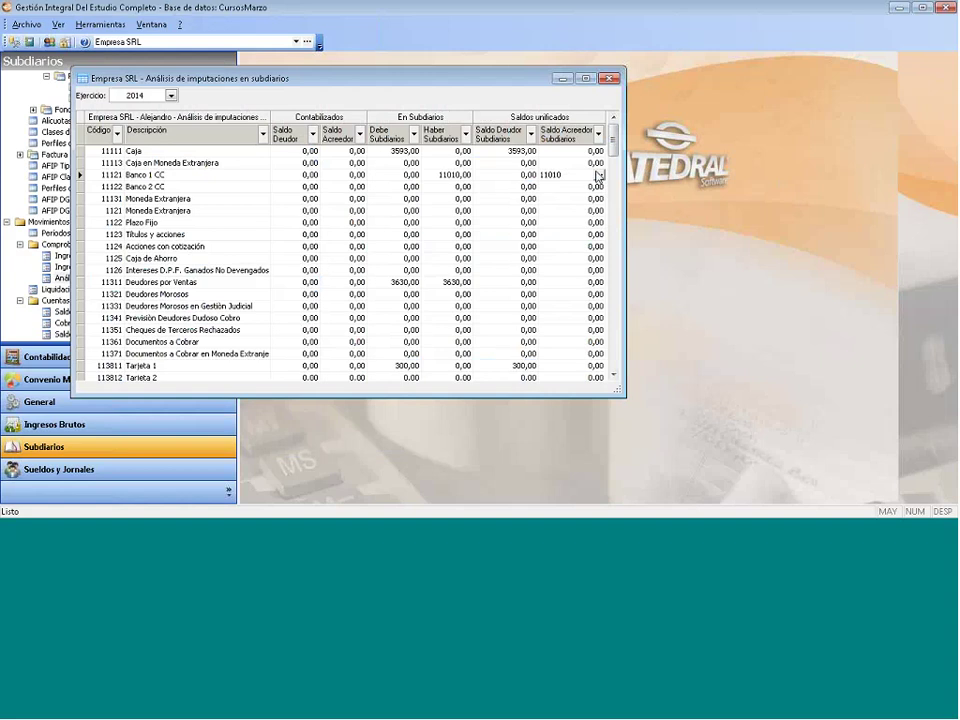
left_click(599, 175)
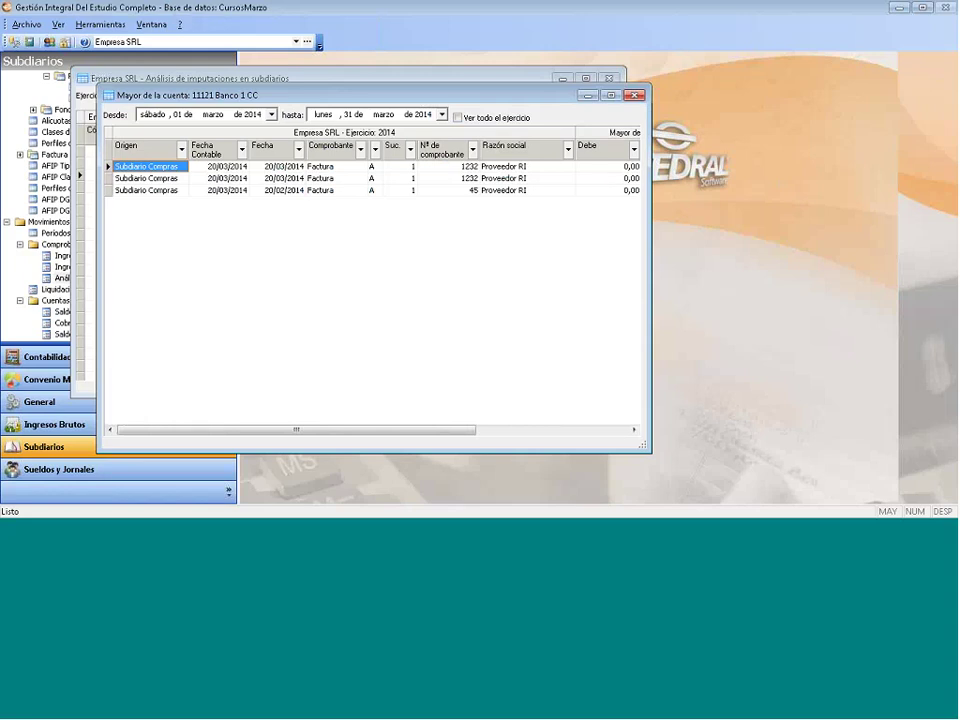
left_click(633, 95)
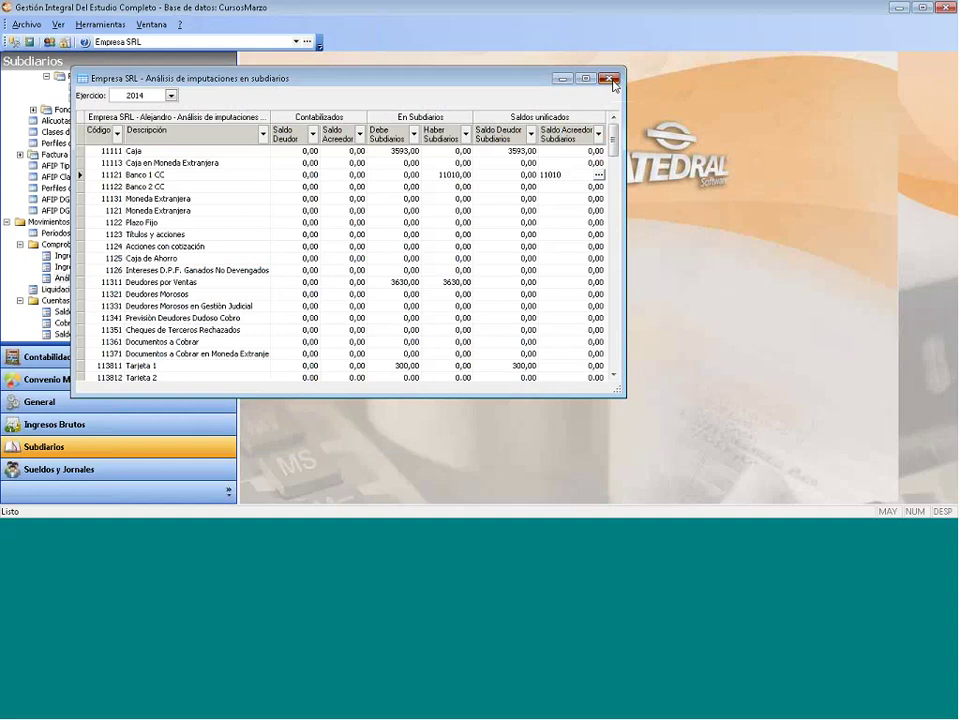
Close the subledger posting analysis, reopen it to review the 2014 account balances, and close it again.
left_click(608, 78)
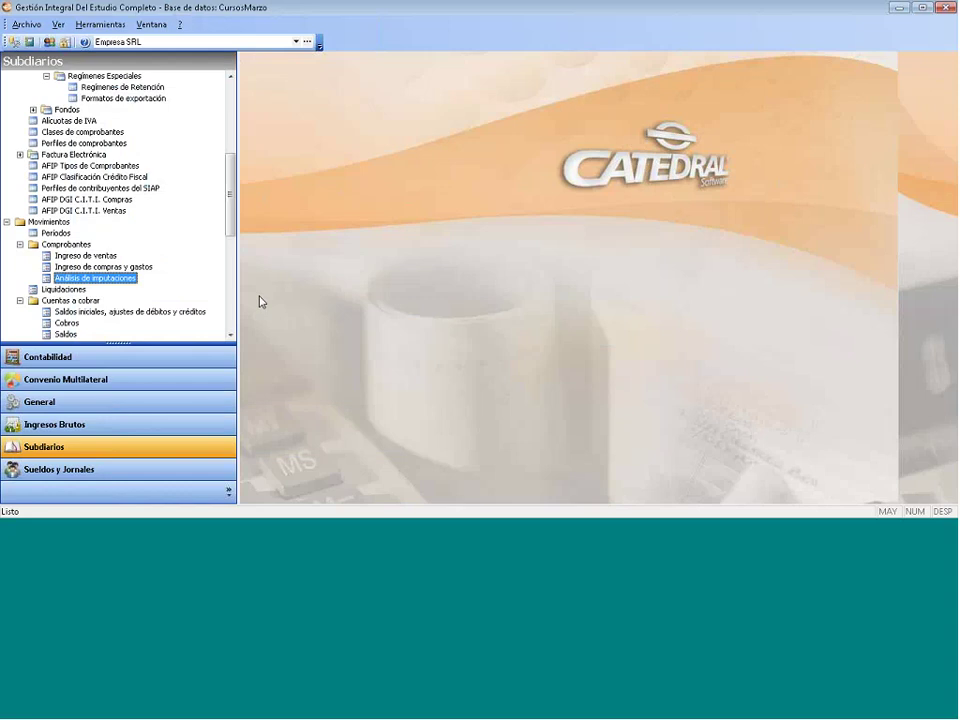
double_click(116, 284)
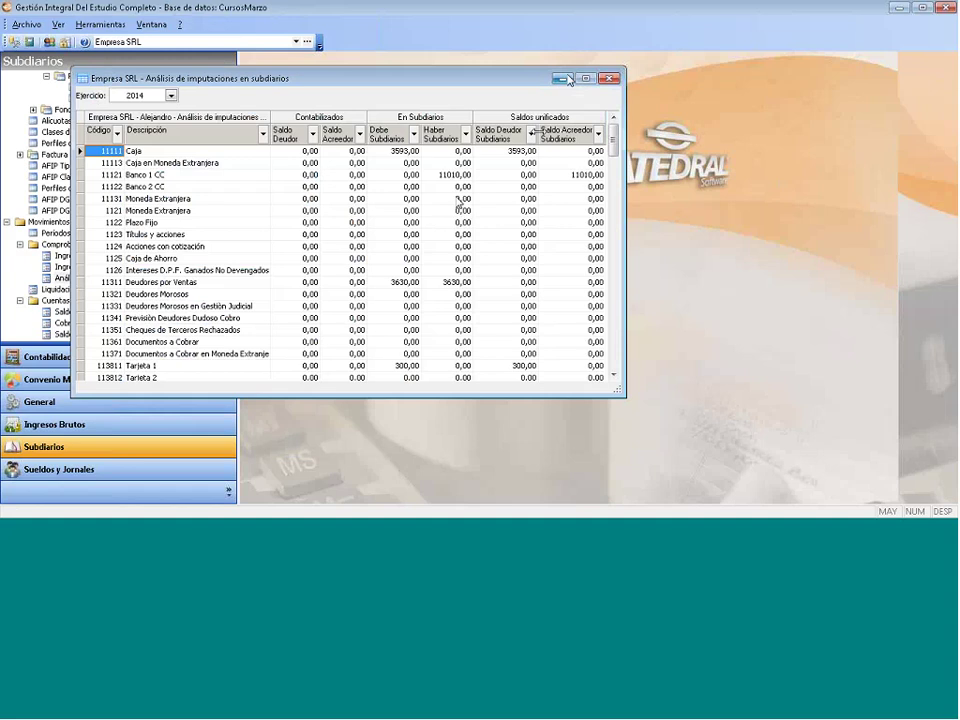
left_click(609, 78)
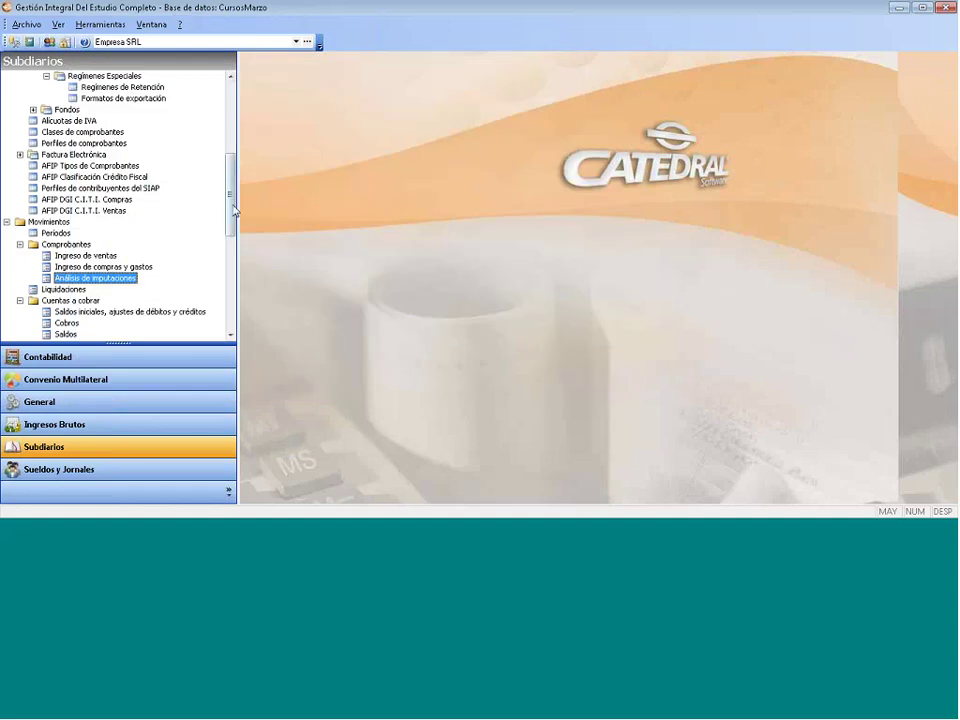
Create a new IVA liquidation for period 3 - 2014 with sequence Original and run the calculation.
scroll(204, 248, "down", 4)
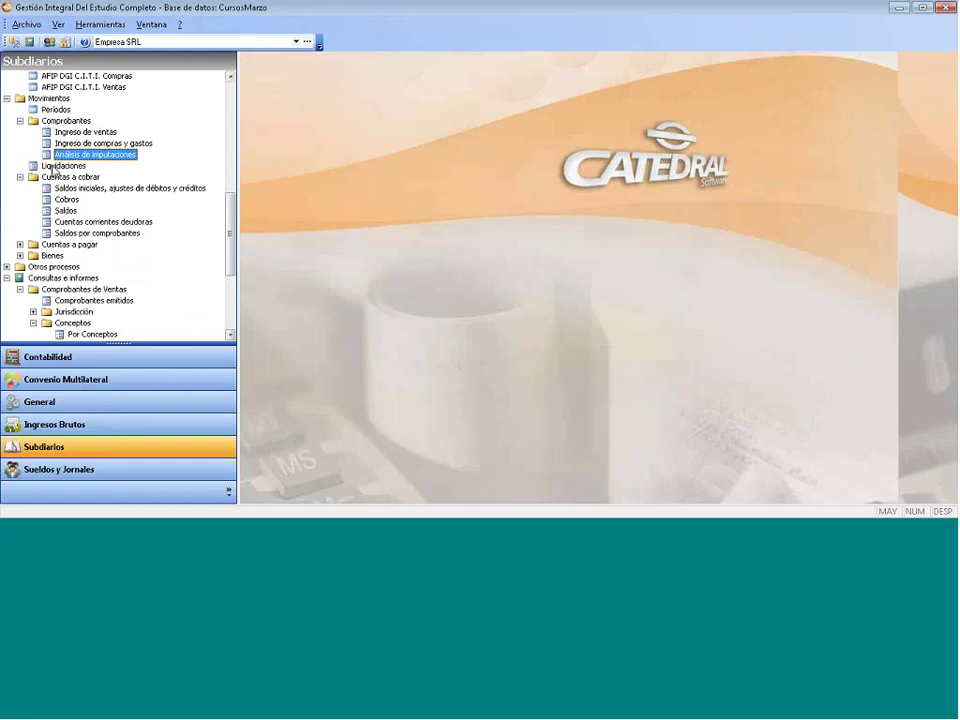
key("Down")
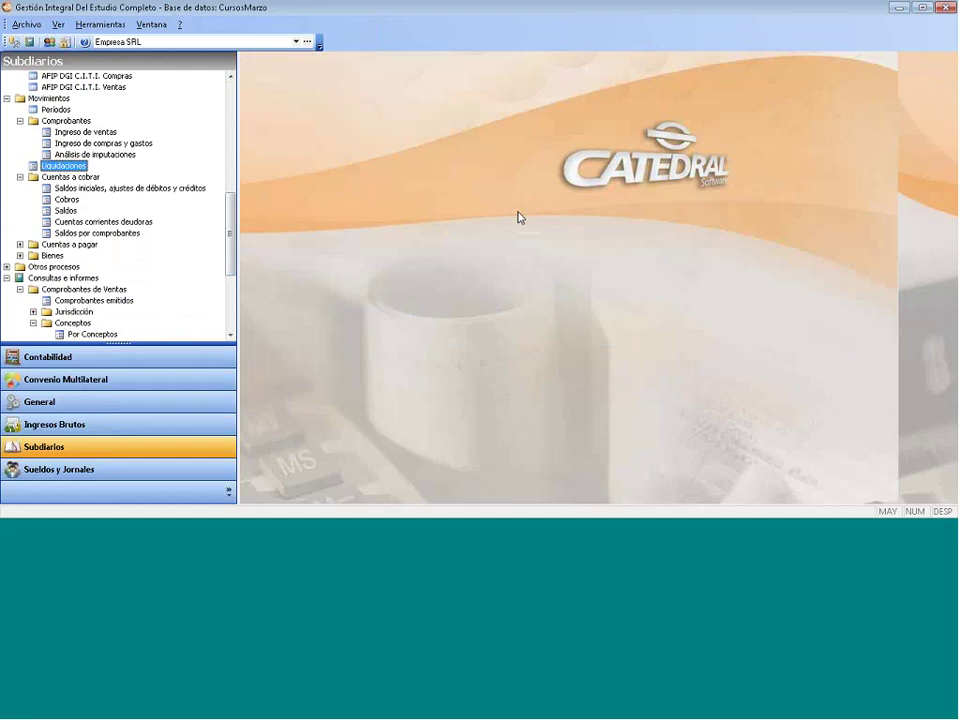
right_click(377, 277)
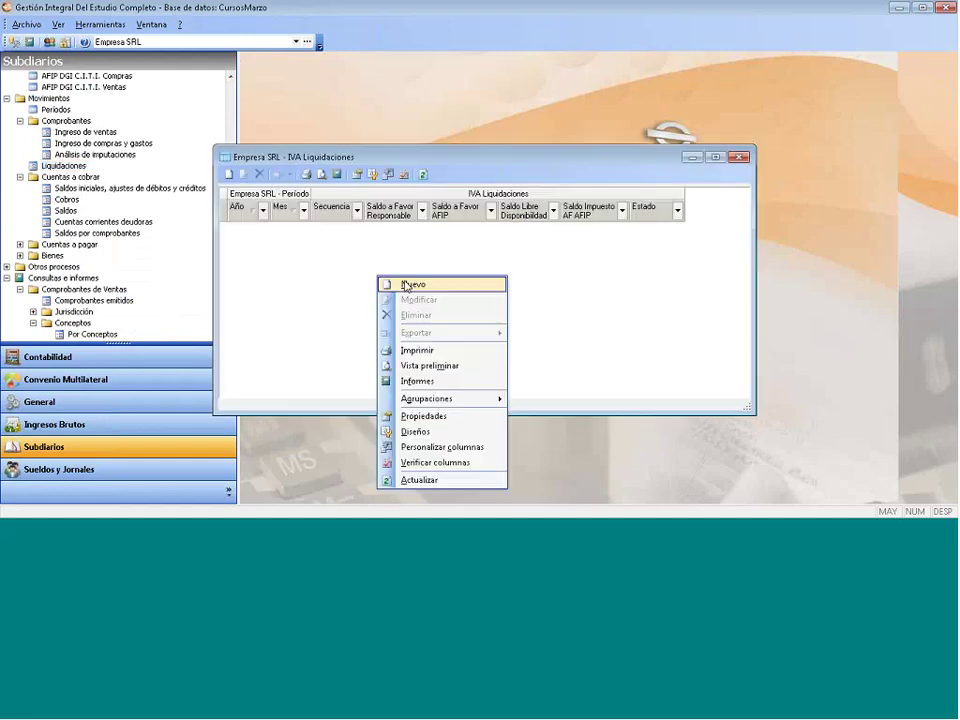
left_click(432, 283)
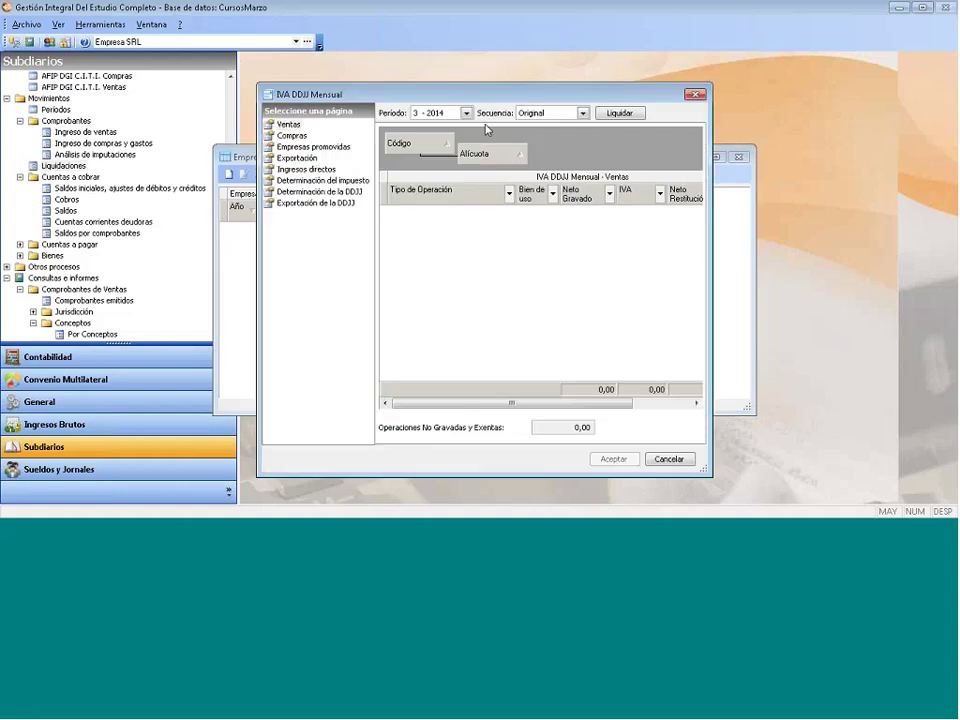
left_click_drag(449, 96, 387, 81)
left_click(558, 98)
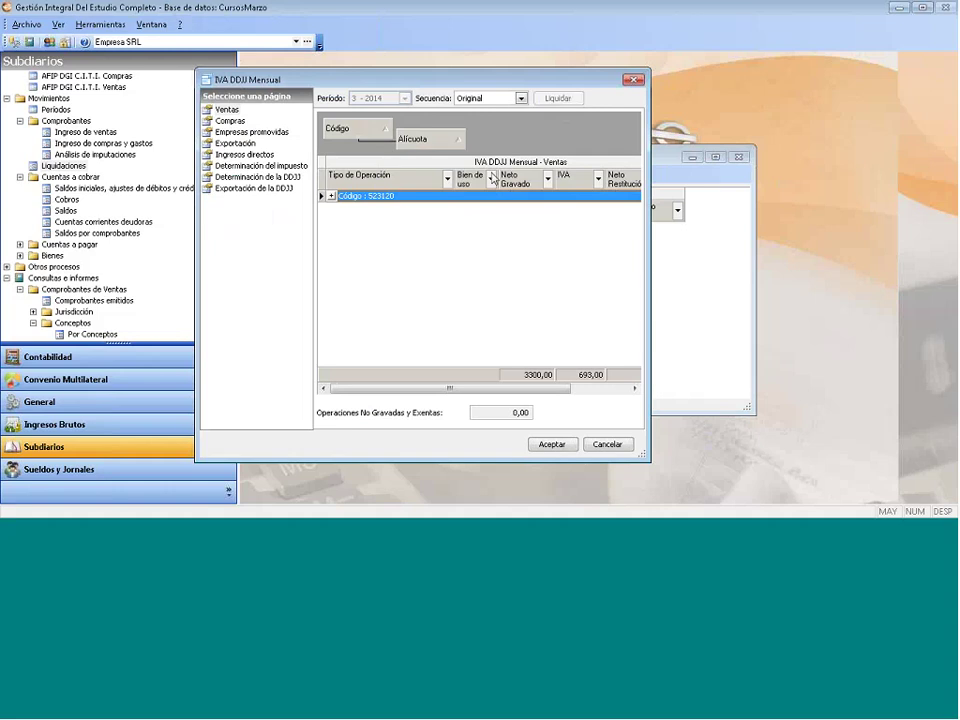
Examine the declaration's sales by expanding code 523120 and its 21% rate, checking the net taxed amount, IVA, and untaxed and exempt operations.
left_click(227, 111)
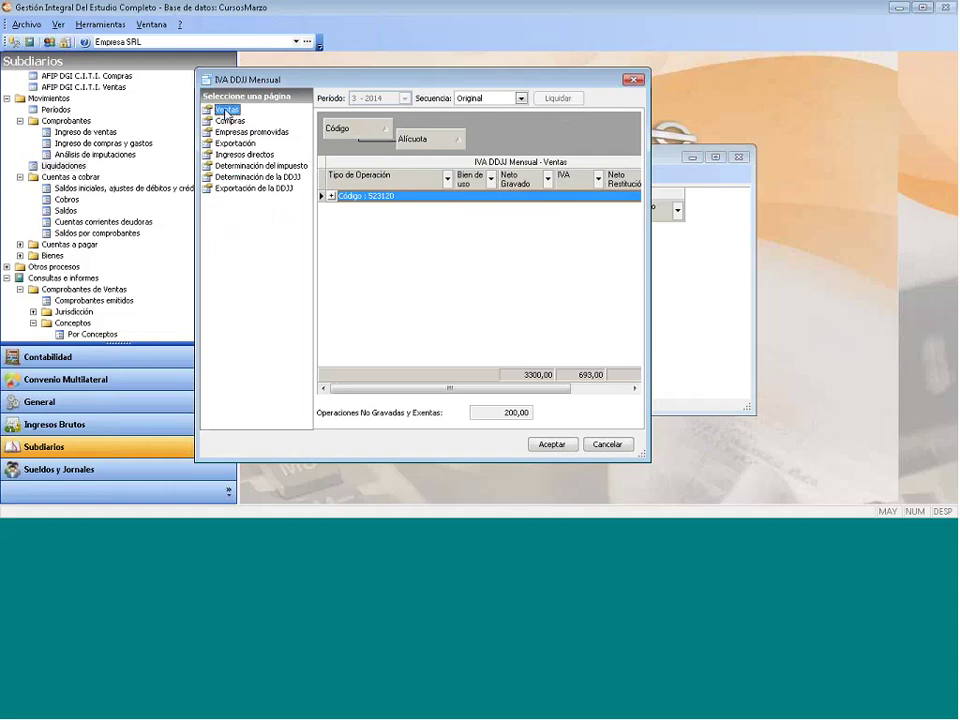
left_click(331, 196)
left_click(343, 208)
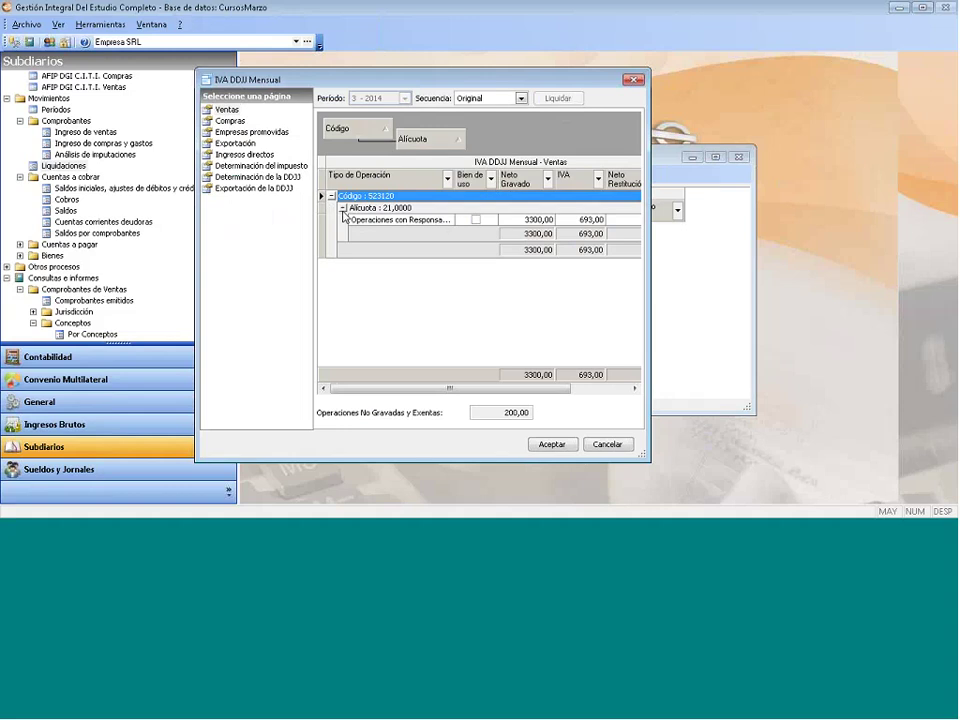
left_click(409, 221)
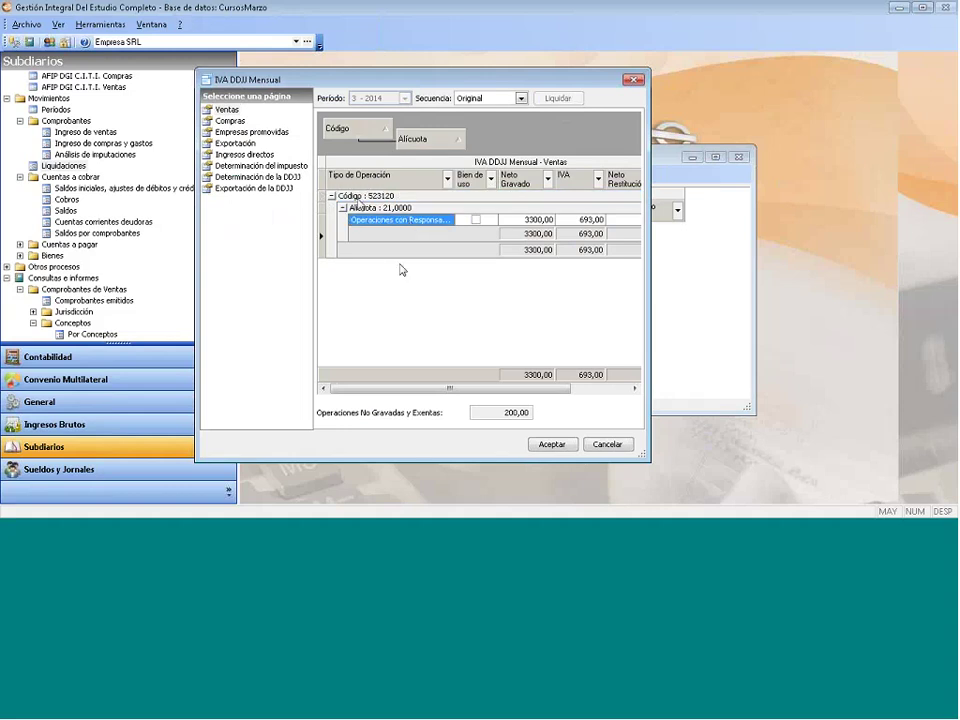
key("Up")
key("Up")
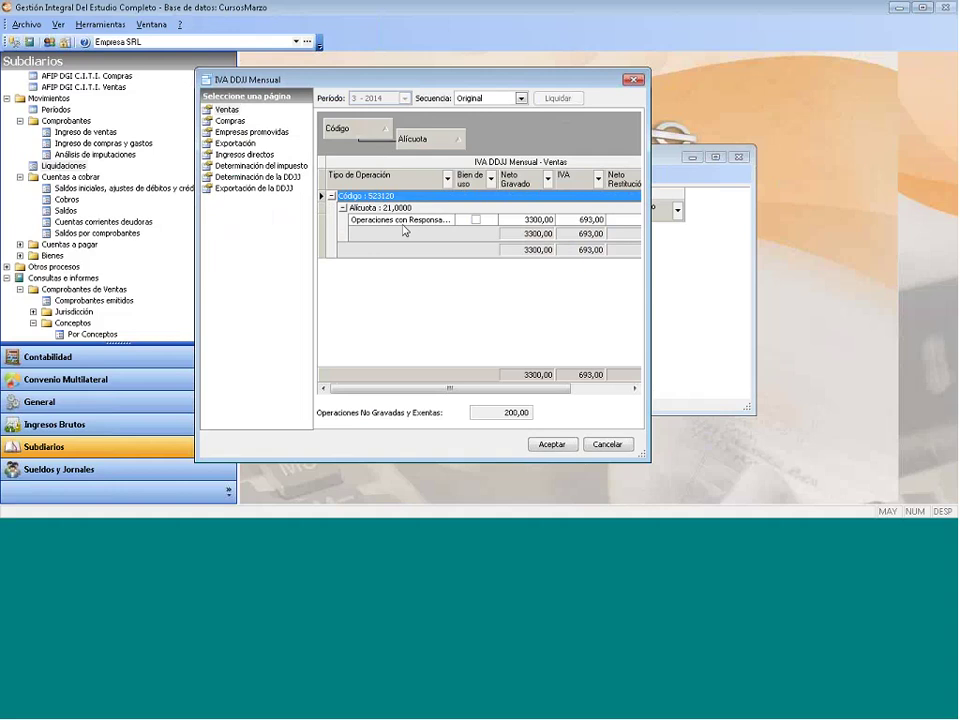
left_click(373, 211)
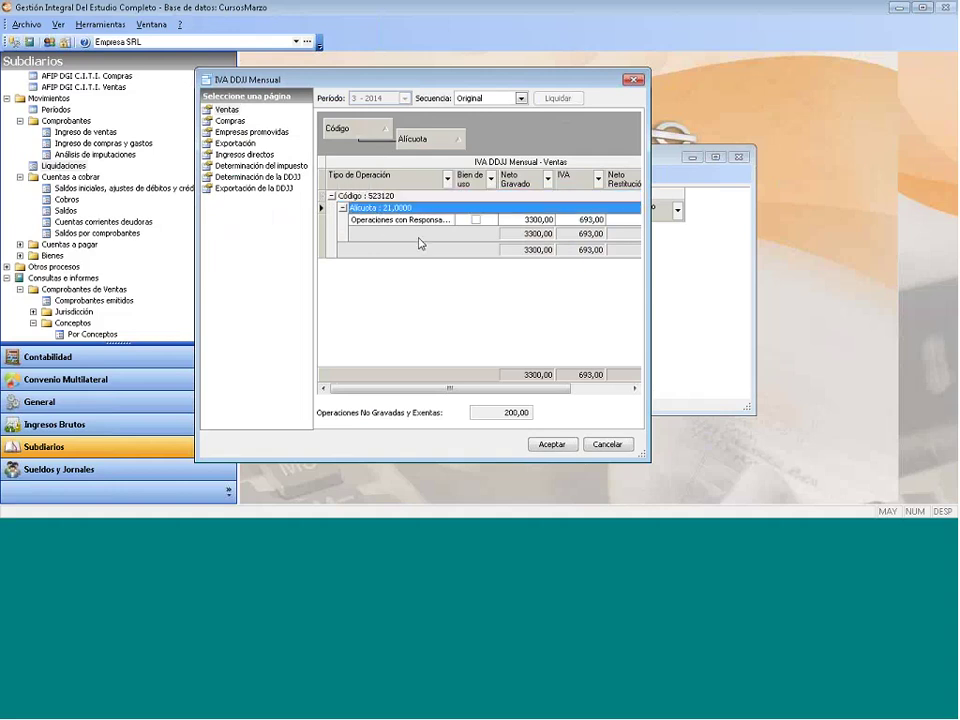
left_click(410, 220)
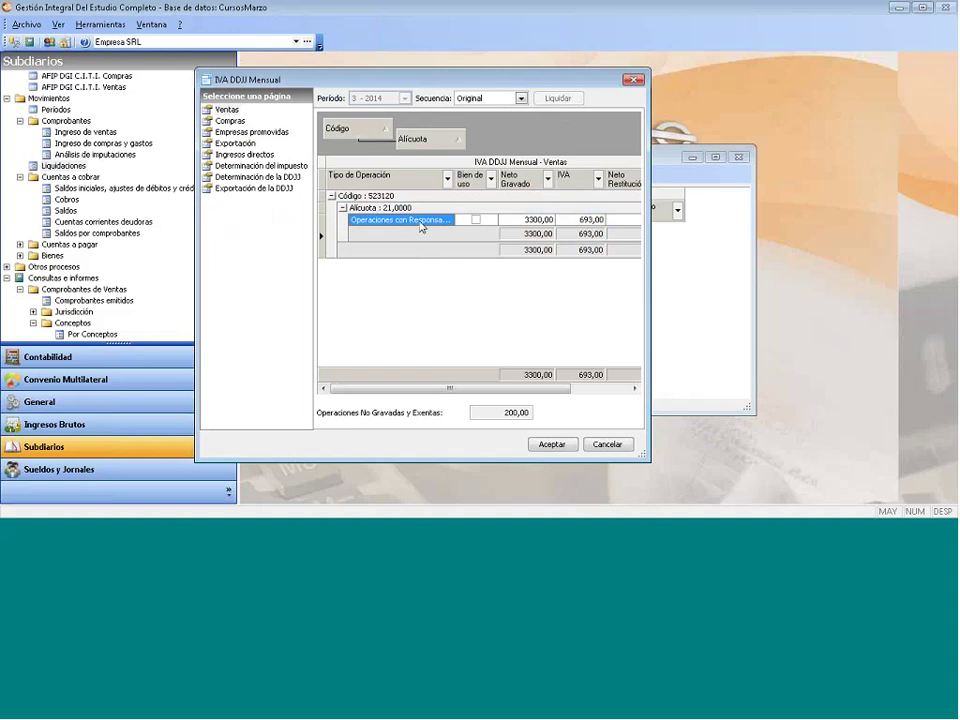
left_click(538, 221)
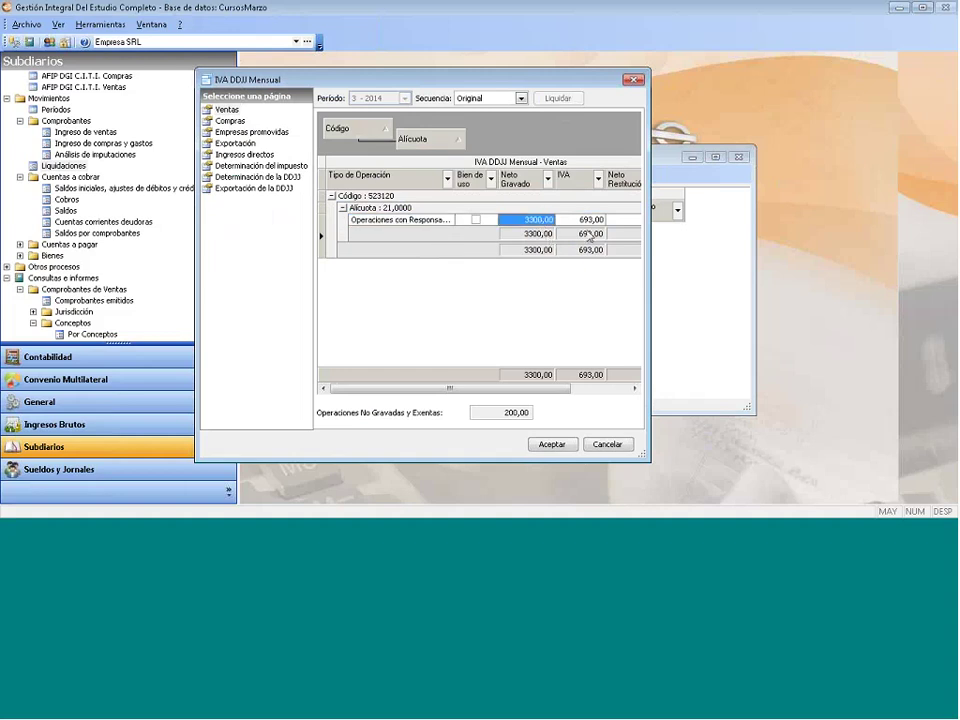
key("Tab")
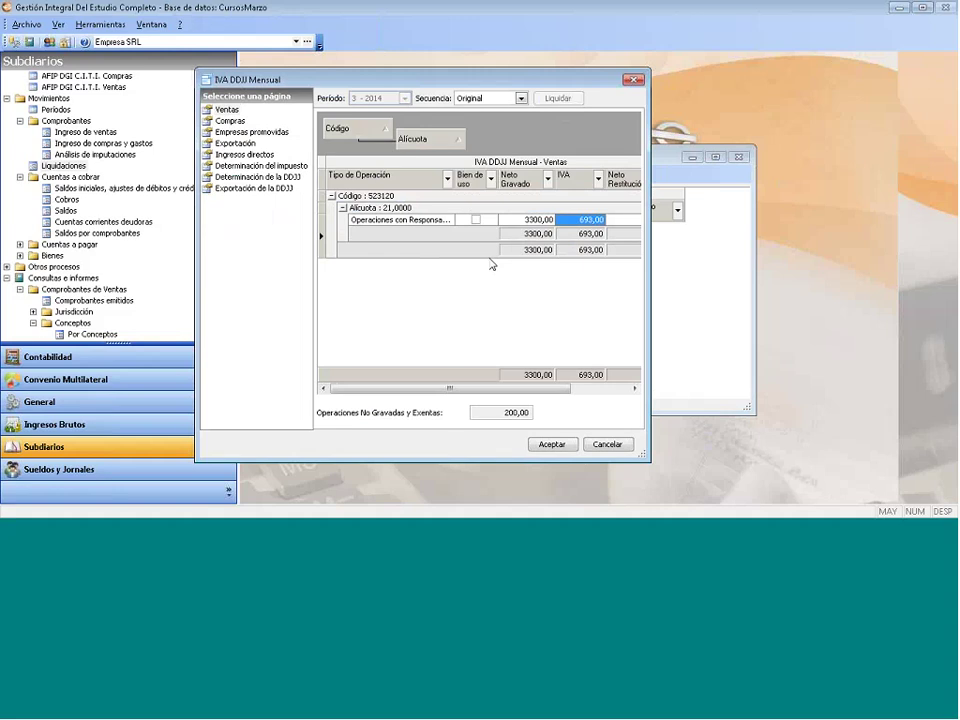
left_click(487, 412)
Expand the Directo Gravado group in the declaration's purchases and check its invoiced and computable tax credit.
left_click(228, 121)
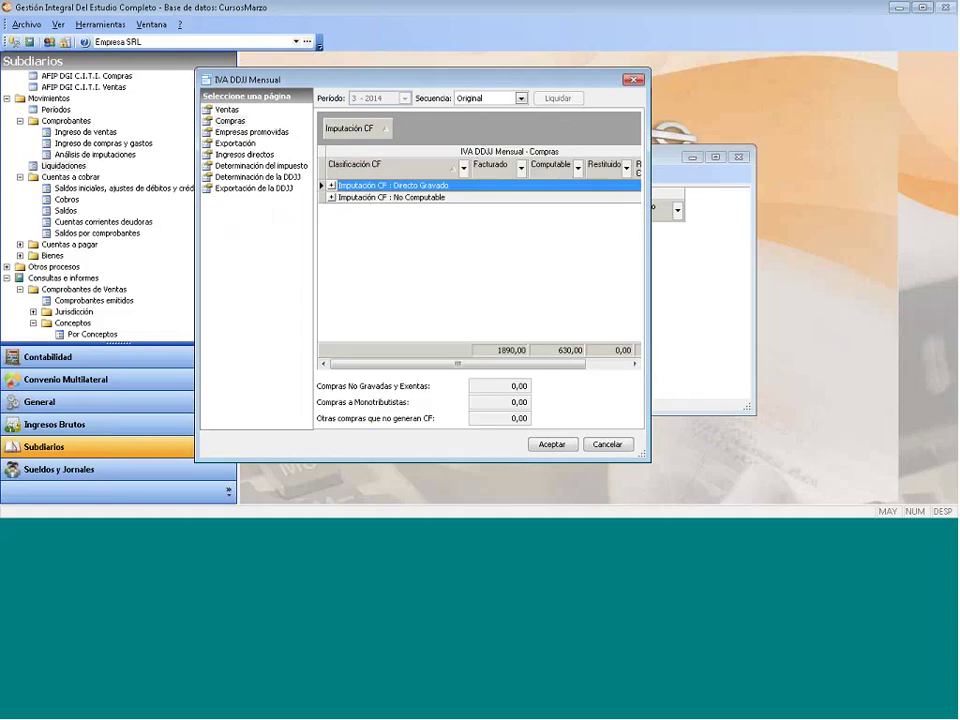
left_click(331, 185)
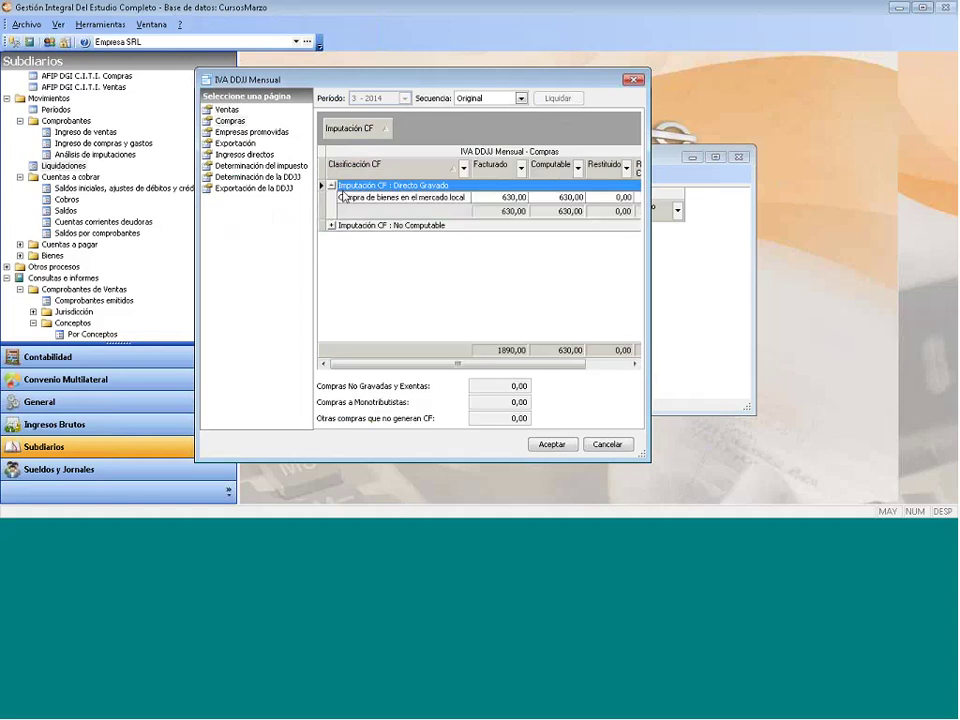
left_click(446, 198)
key("Tab")
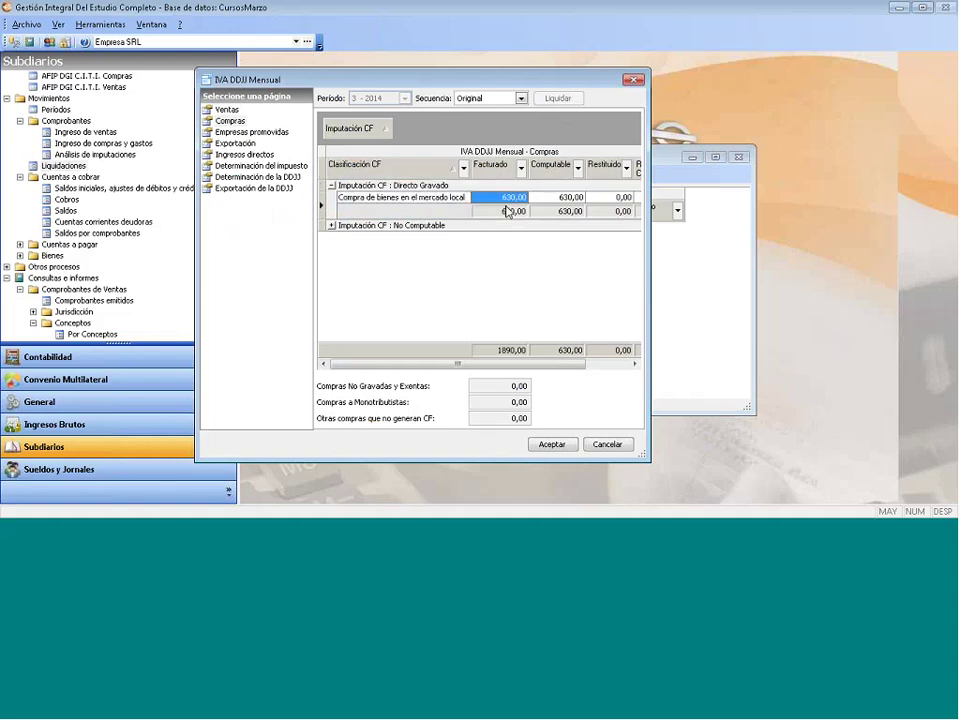
key("Tab")
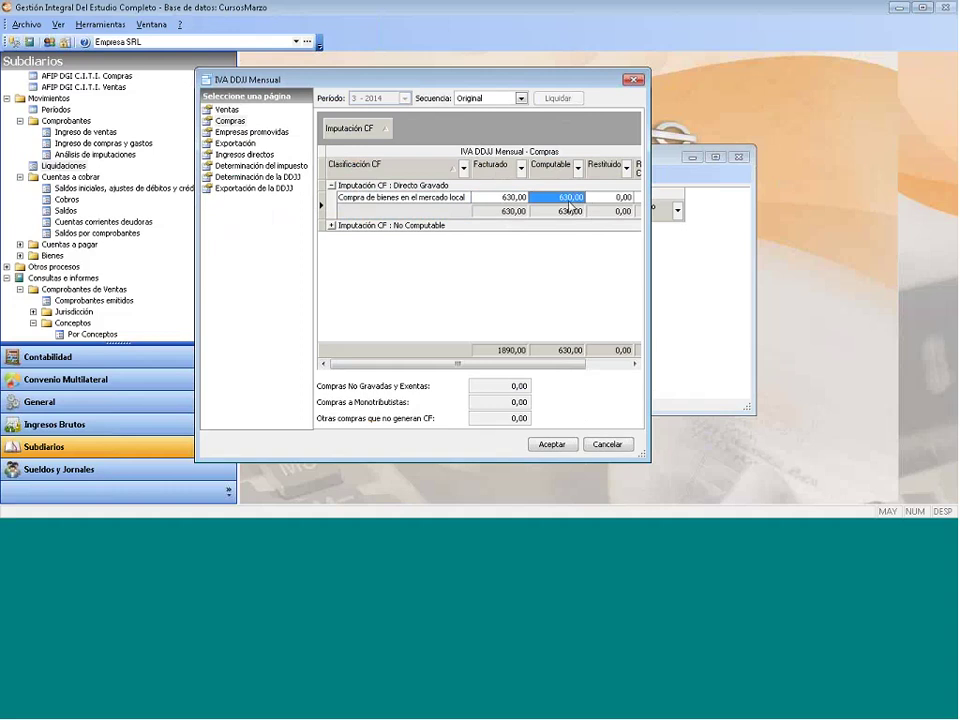
Expand the No Computable purchases group and compare its invoiced and computable tax credit amounts.
left_click(331, 226)
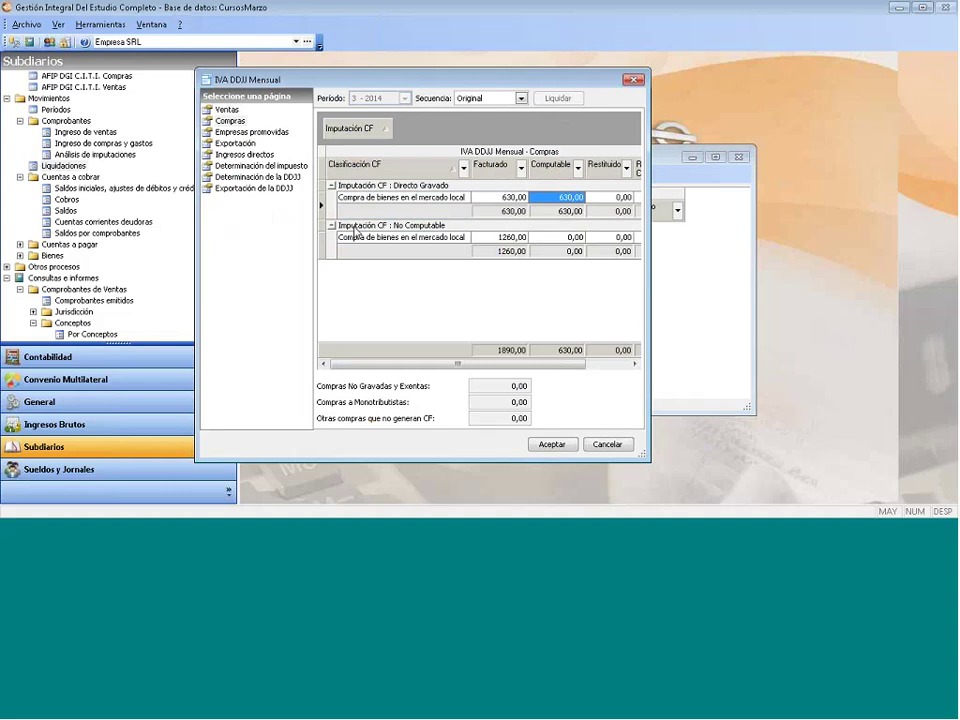
left_click(506, 238)
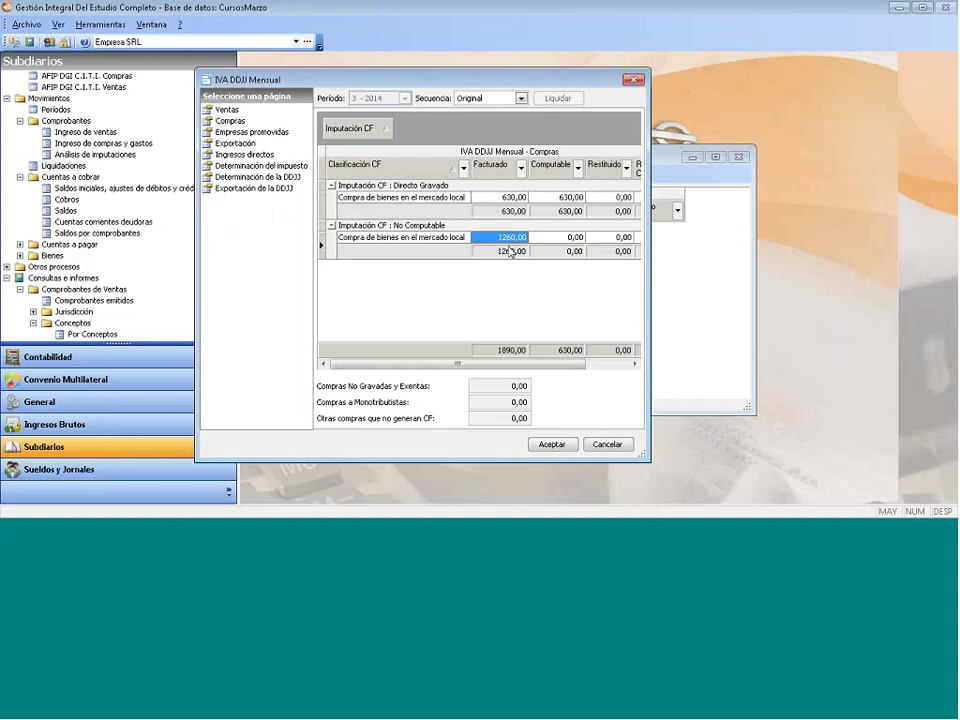
left_click(567, 239)
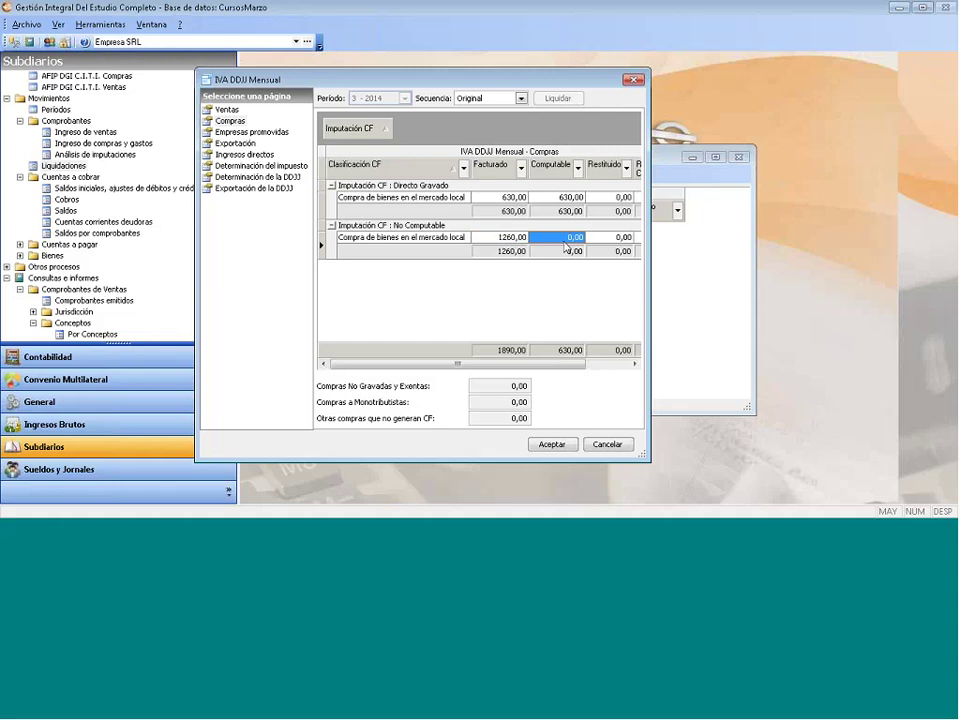
View the declaration's direct entries, and check Total Débito Fiscal and Total Crédito Fiscal in the tax determination.
left_click(245, 154)
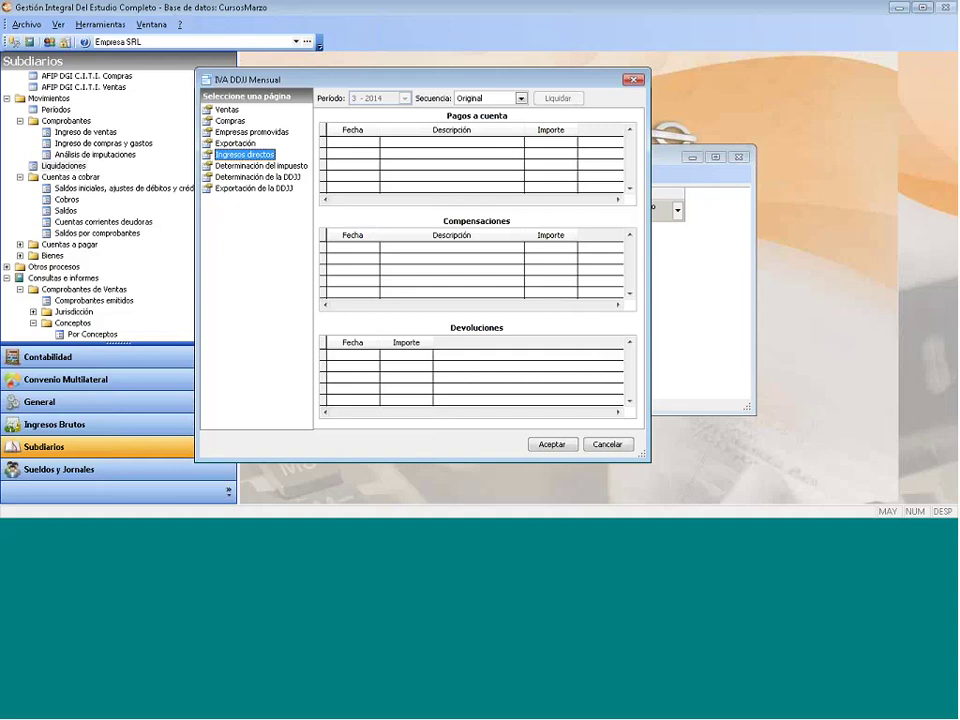
left_click(241, 166)
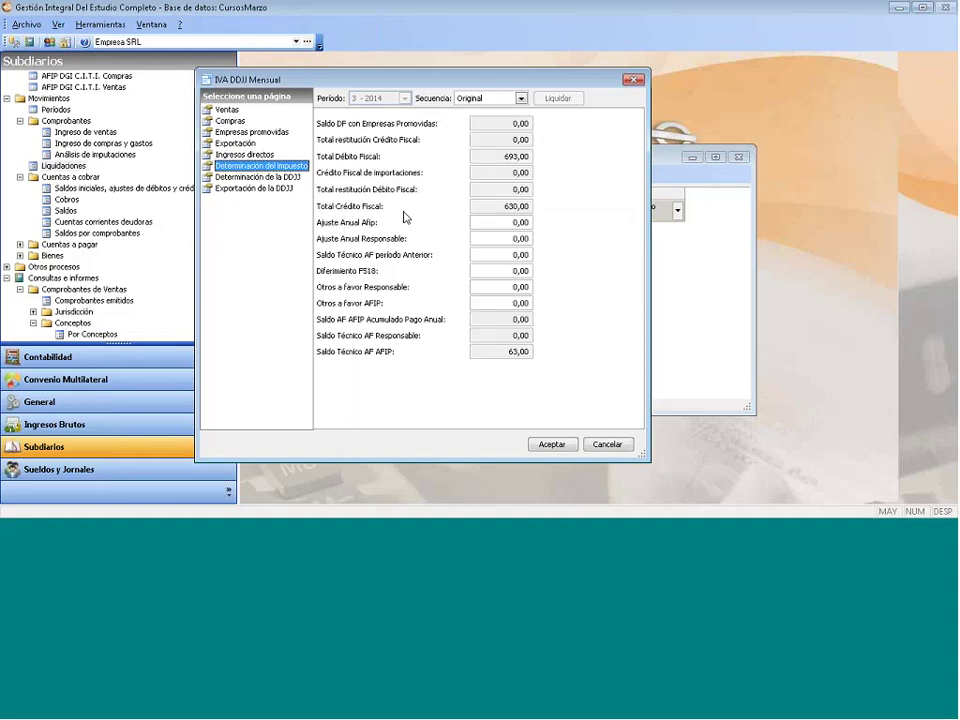
left_click(515, 156)
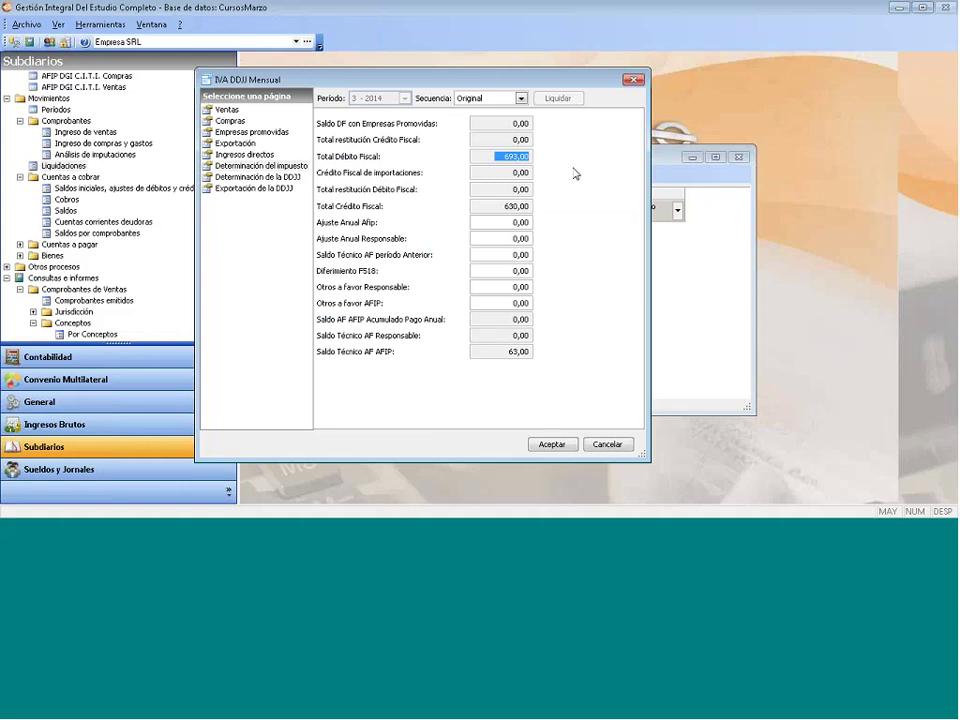
key("Tab")
key("Tab")
key("Tab")
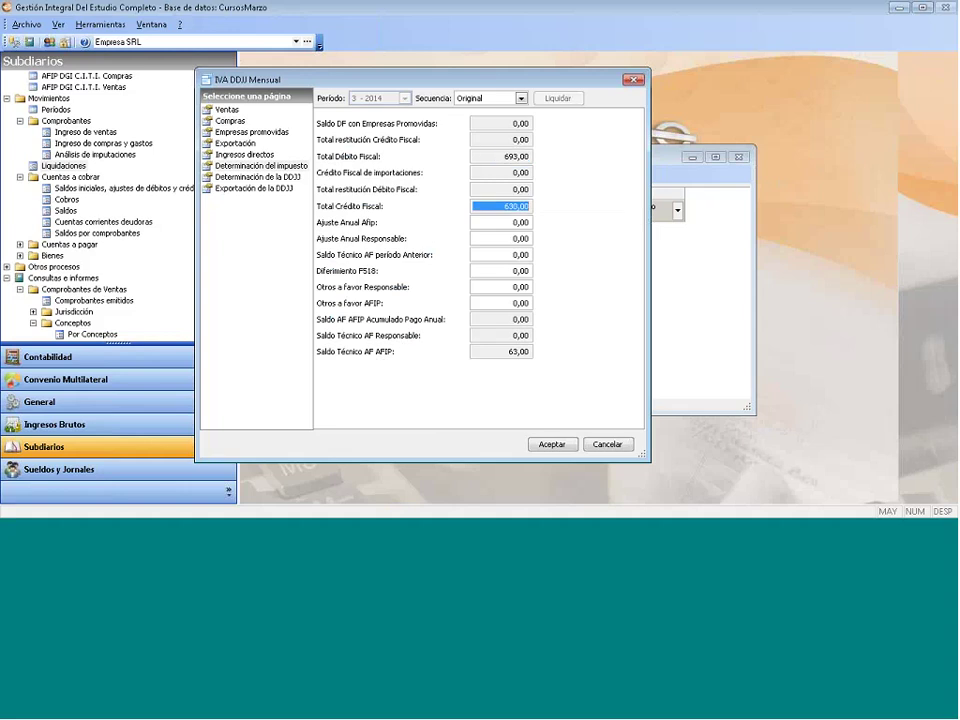
Open Determinación de la DDJJ and check the Saldo Técnico AF AFIP and Total Percepciones amounts.
left_click(236, 177)
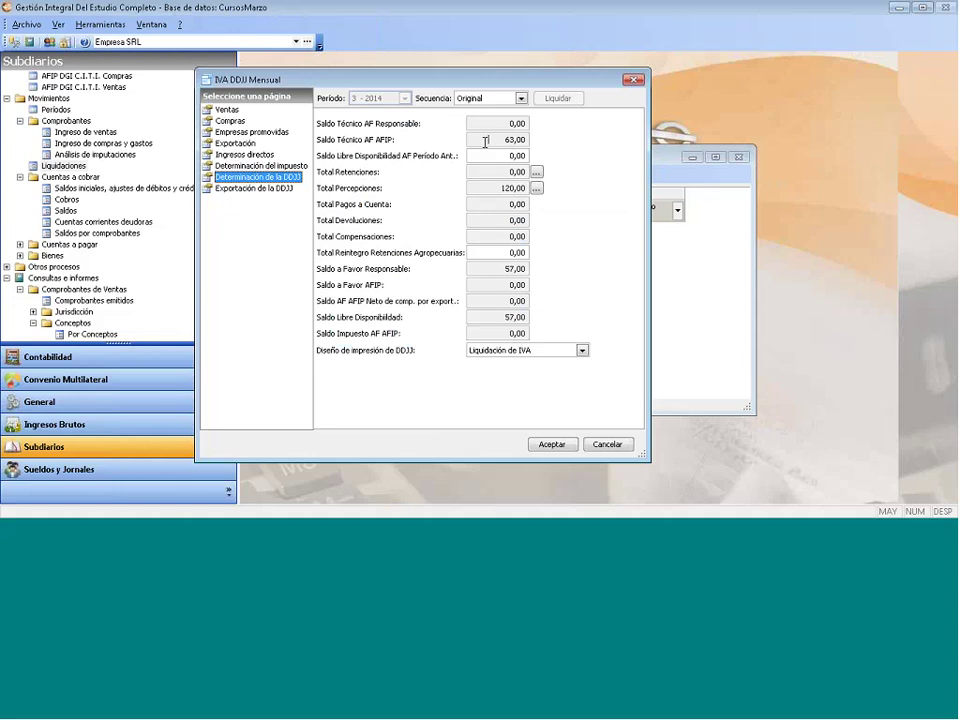
left_click_drag(485, 141, 534, 143)
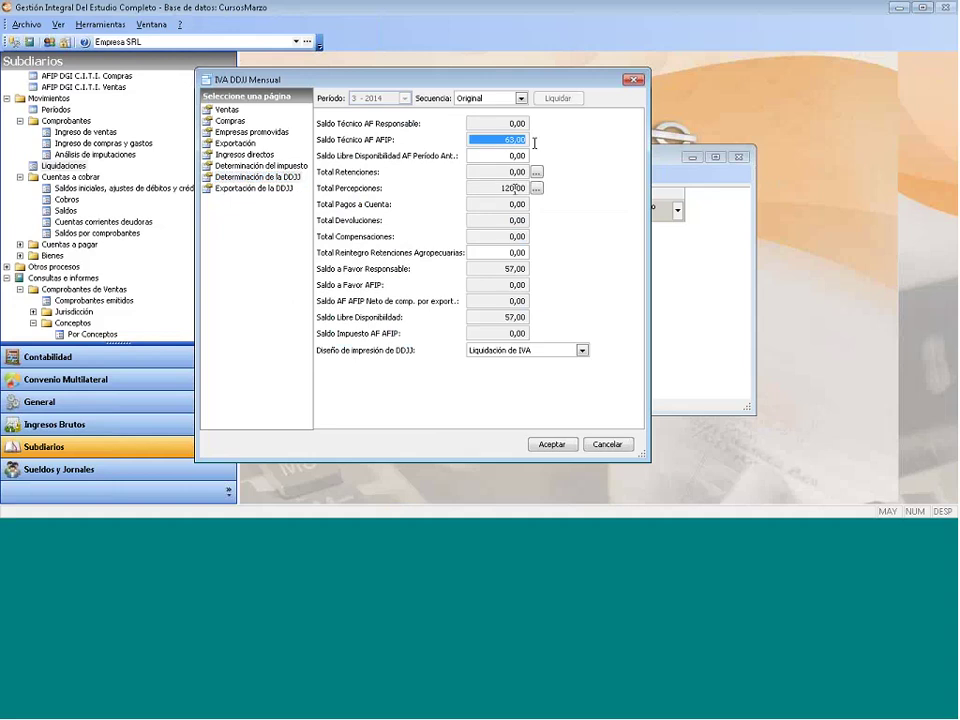
left_click_drag(514, 188, 589, 187)
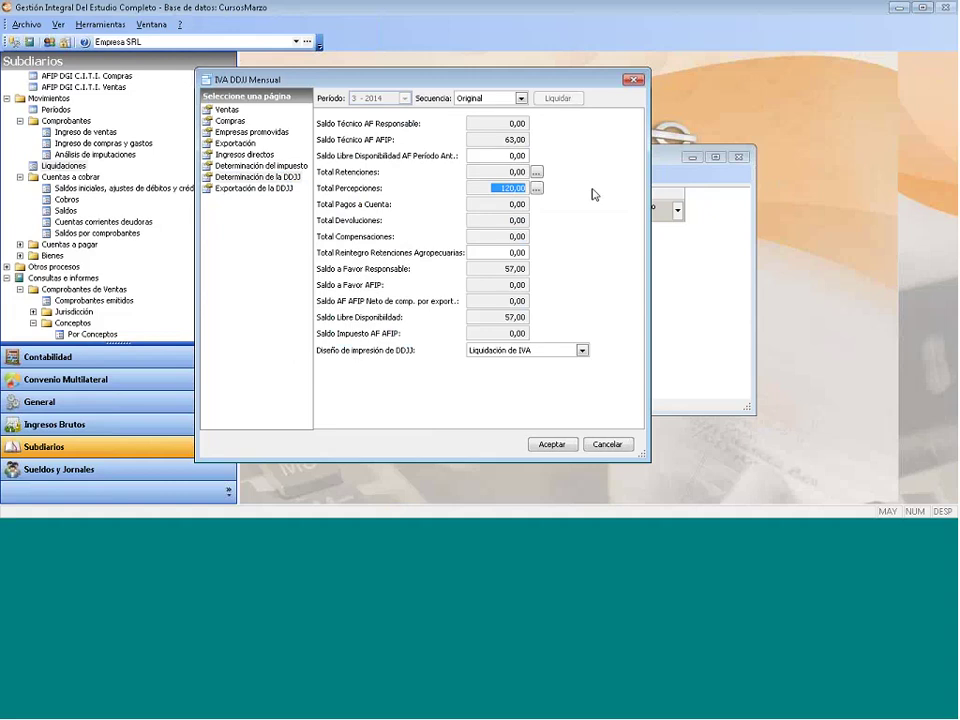
Review the invoice detail behind Total Percepciones, close it, and check the Total Percepciones and Saldo a Favor Responsable amounts.
left_click(537, 188)
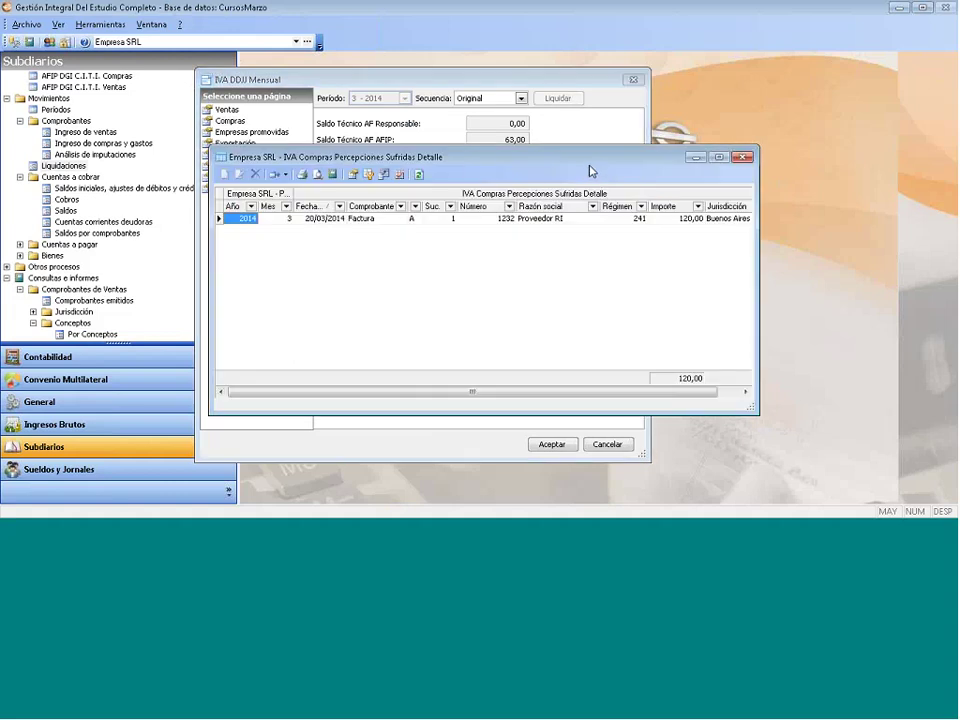
left_click_drag(590, 163, 367, 158)
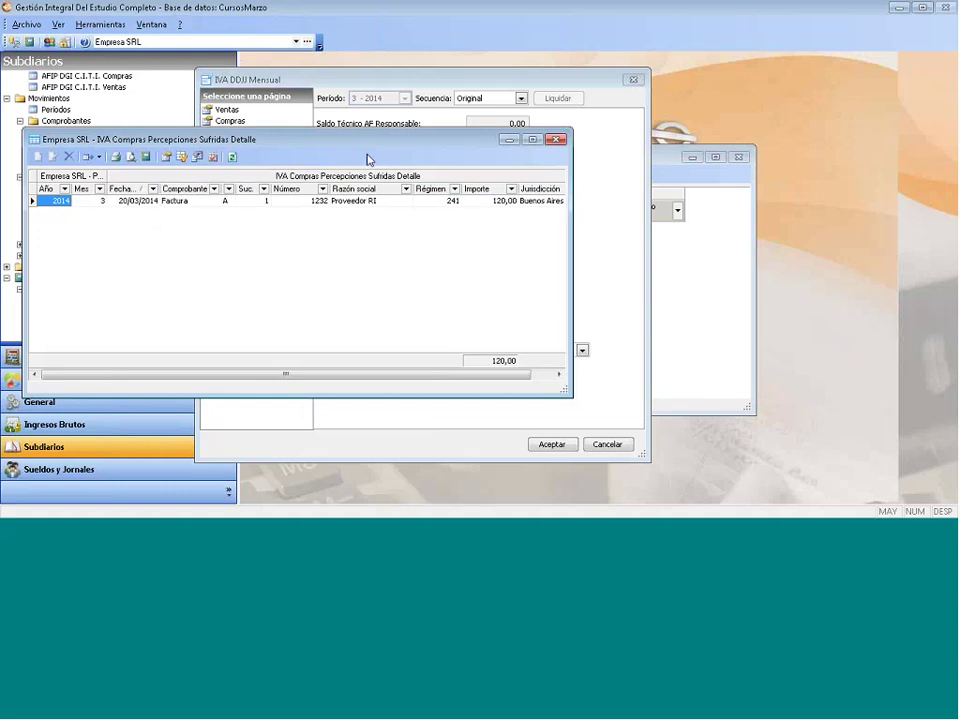
mouse_move(370, 376)
left_mouse_down()
mouse_move(463, 394)
mouse_move(317, 381)
mouse_move(381, 386)
mouse_move(370, 380)
left_mouse_up()
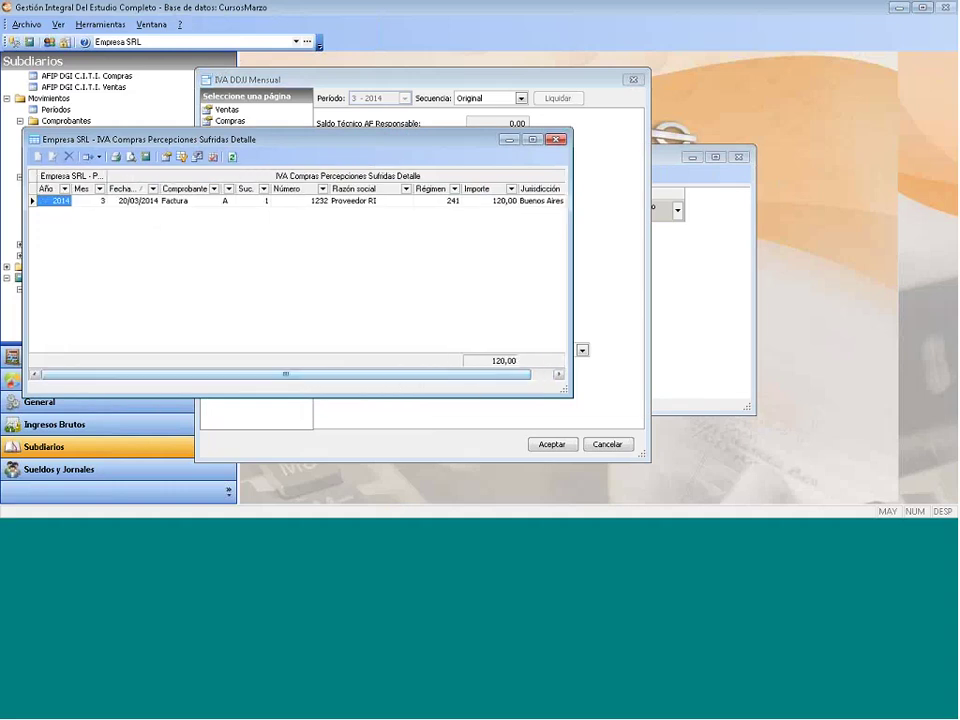
left_click_drag(228, 213, 215, 210)
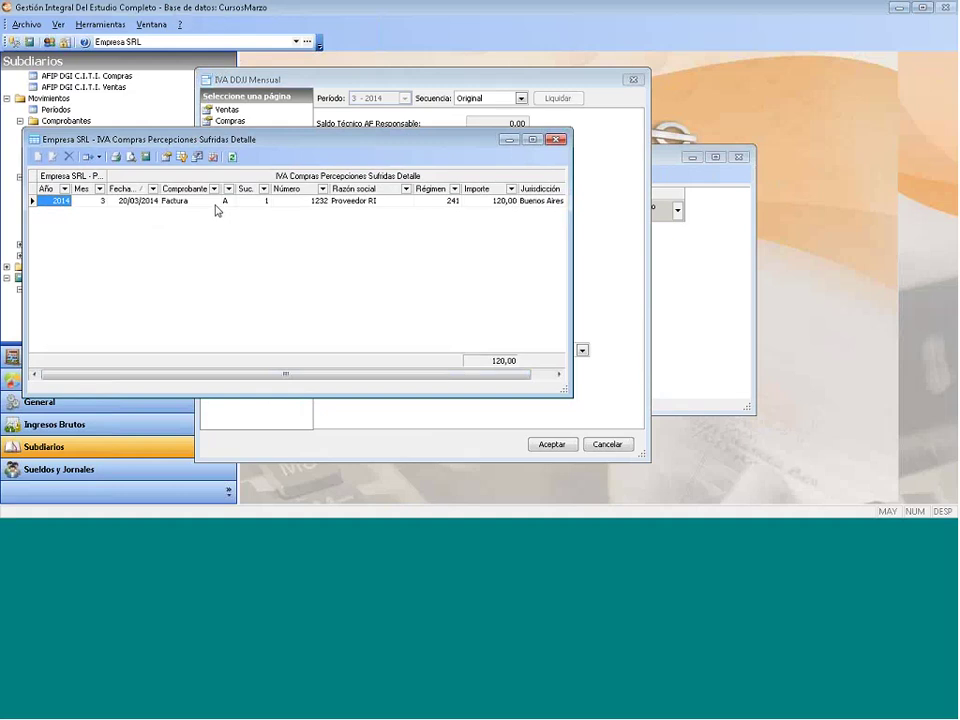
left_click(557, 139)
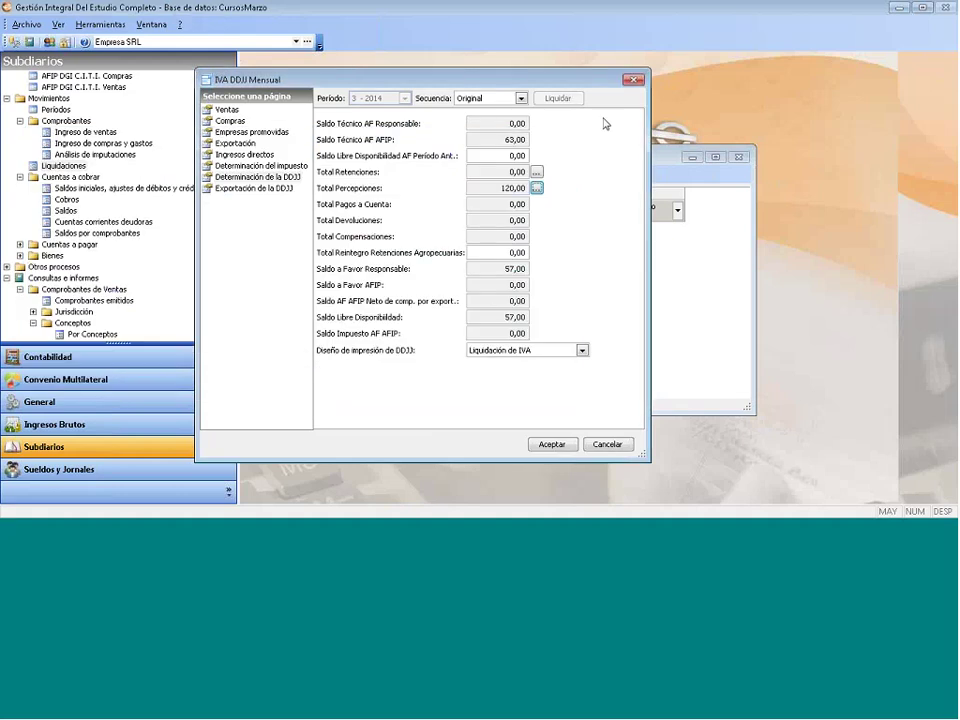
left_click(490, 188)
left_click(497, 269)
View the declaration's export settings, accept the March 2014 declaration, and generate a print preview of its liquidation report.
left_click(227, 189)
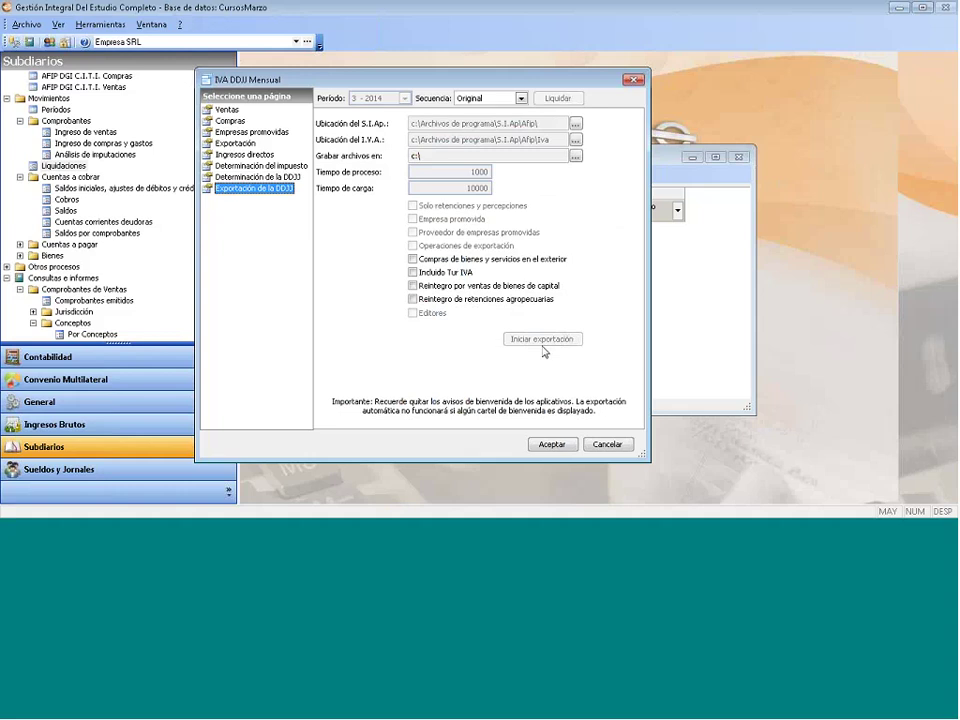
left_click(550, 445)
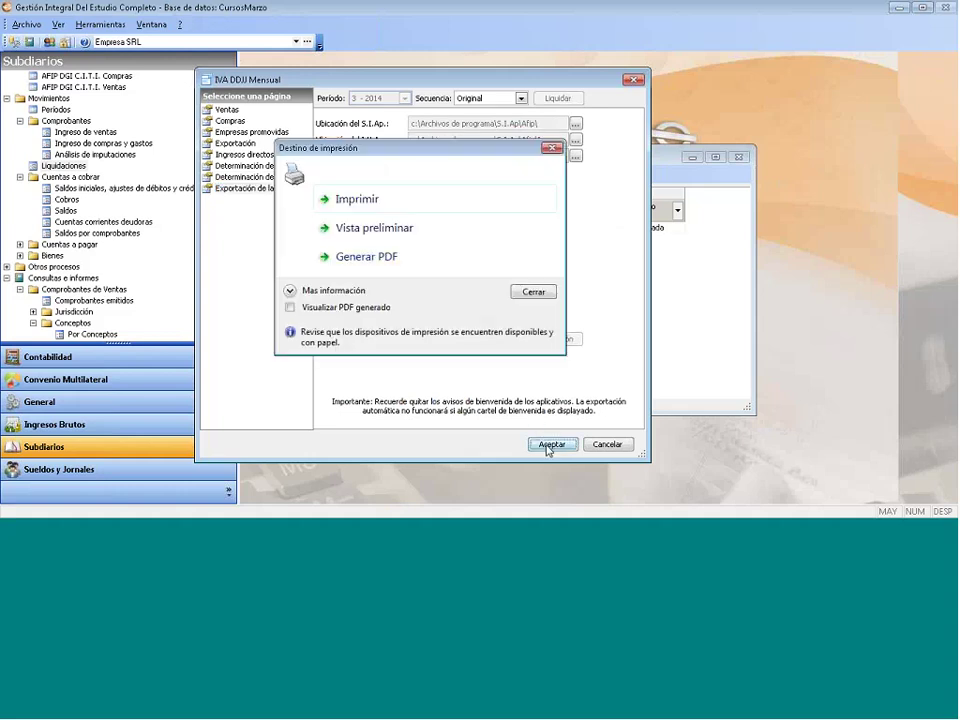
left_click(418, 234)
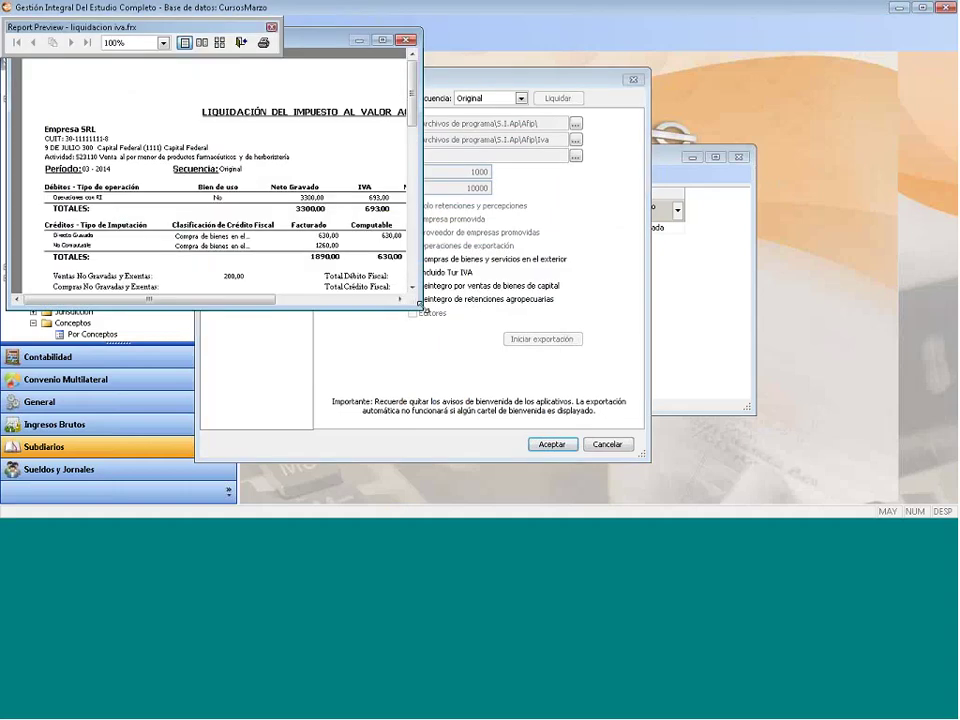
Enlarge the liquidation report preview, examine its debits, credits and final balances, and close it.
left_click_drag(420, 304, 622, 457)
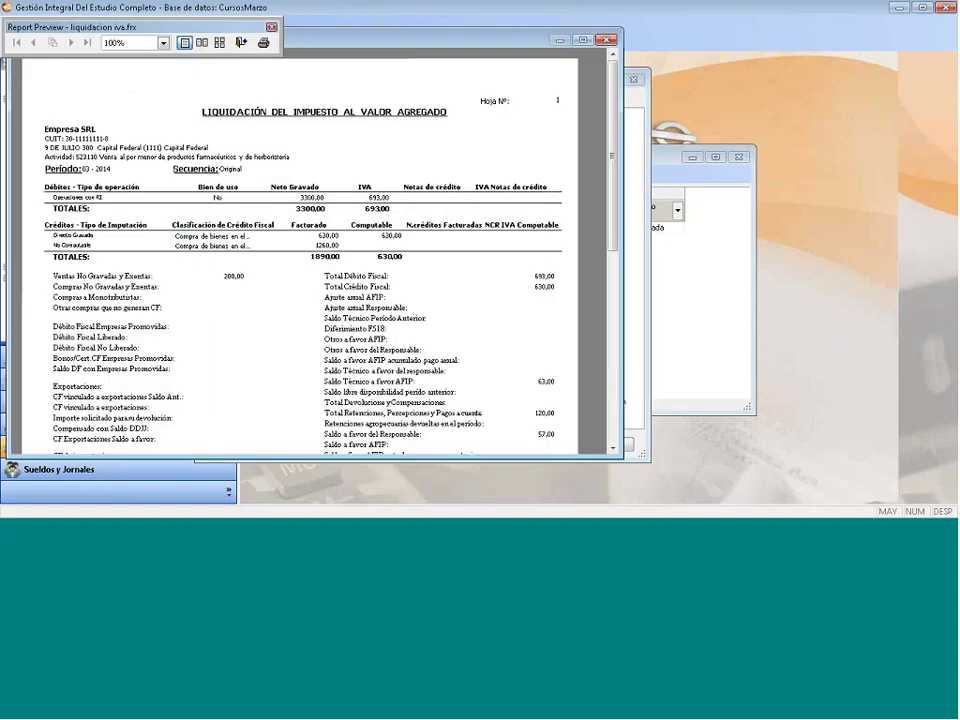
scroll(440, 249, "down", 5)
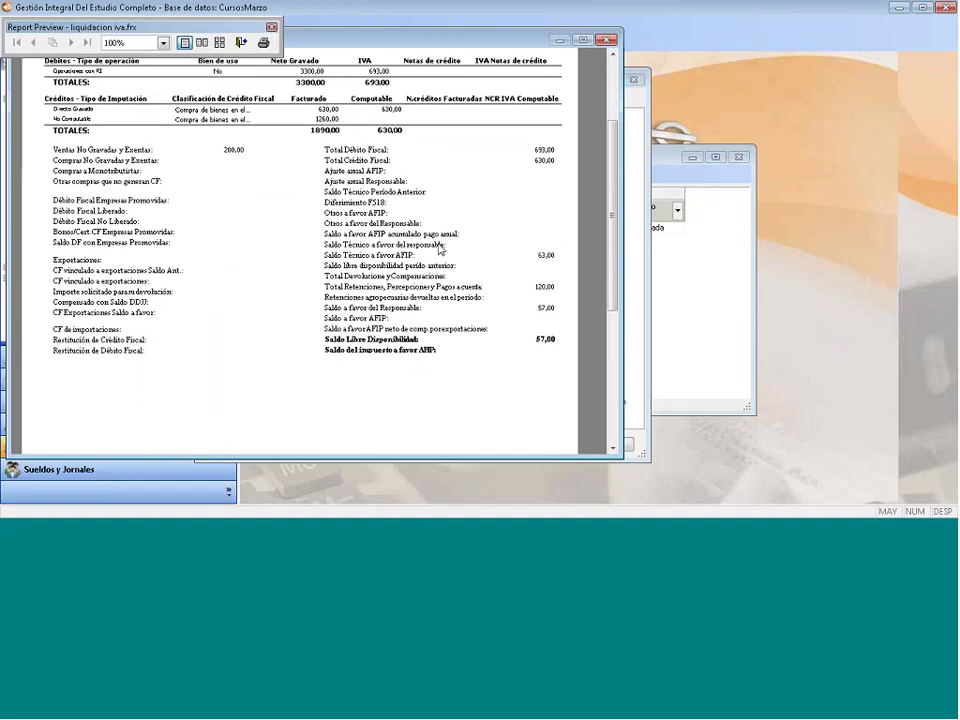
left_click_drag(607, 267, 612, 62)
key("Escape")
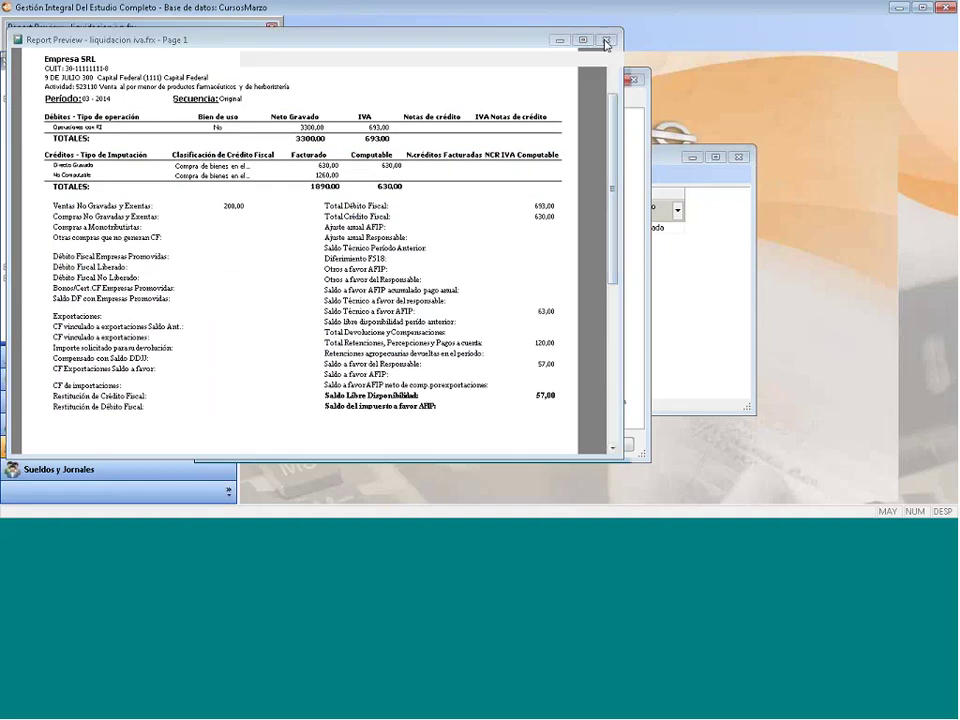
Check the Estado of the March 2014 liquidation, reopen it to view the DDJJ export settings, and cancel.
left_click_drag(607, 158, 495, 121)
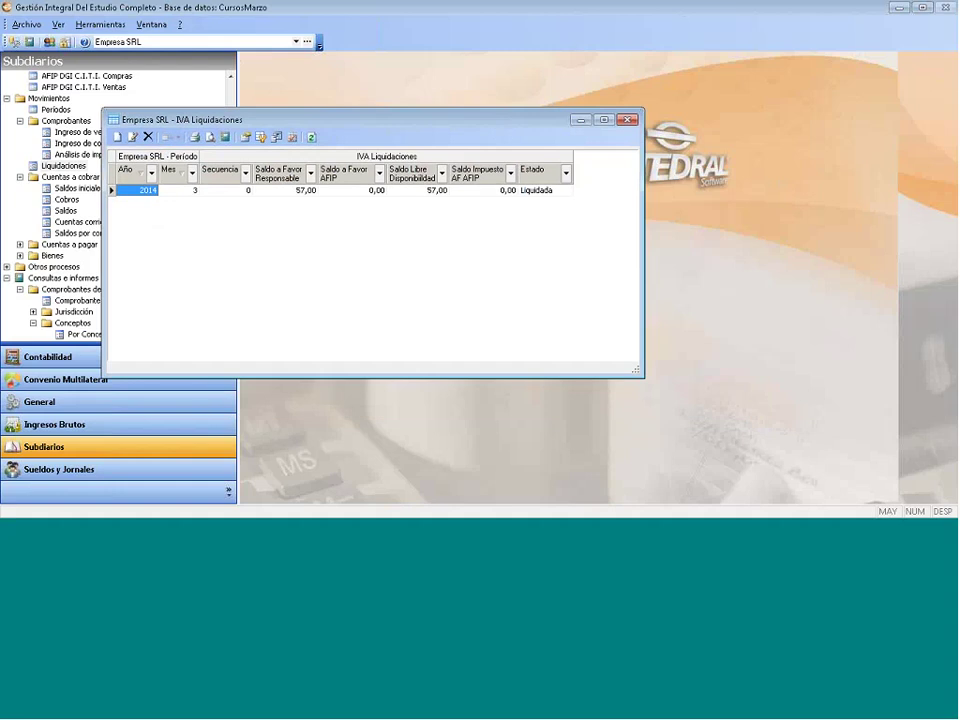
left_click(534, 191)
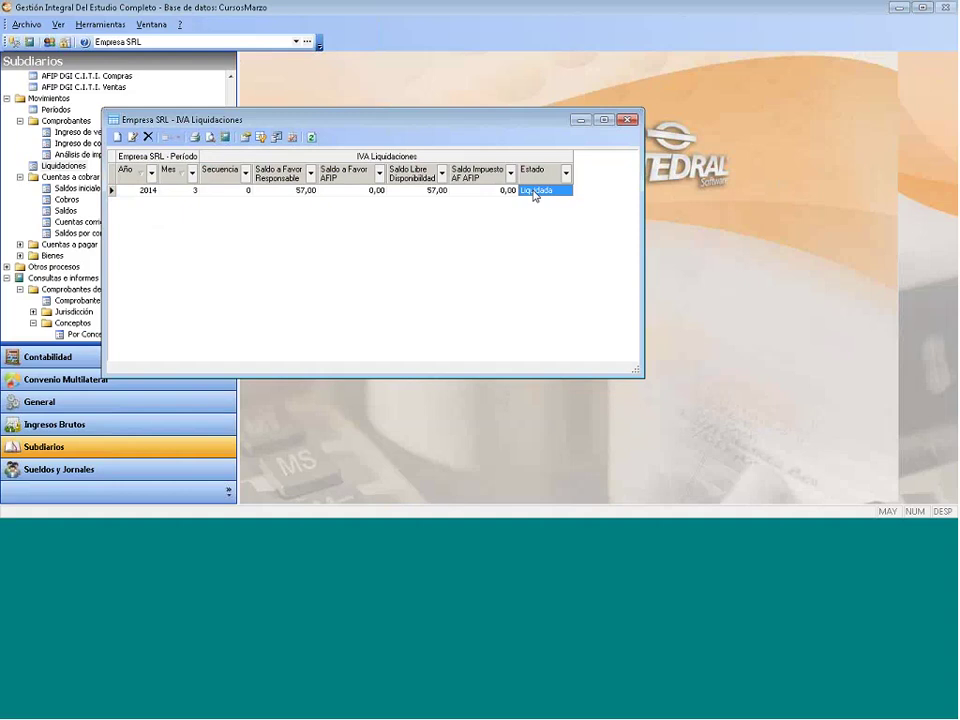
right_click(532, 193)
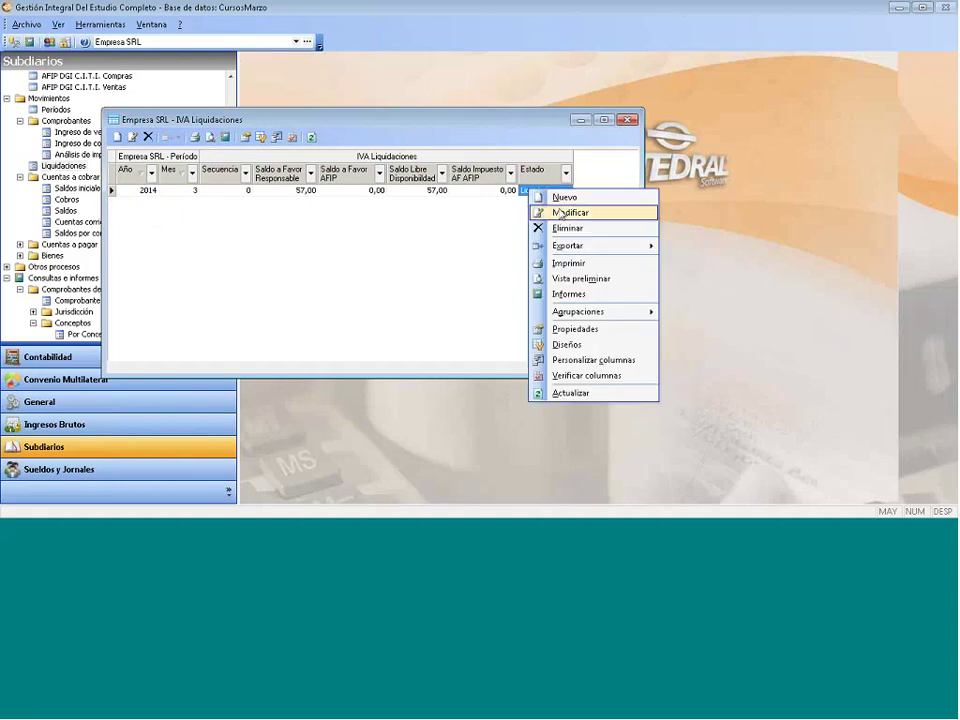
left_click(558, 213)
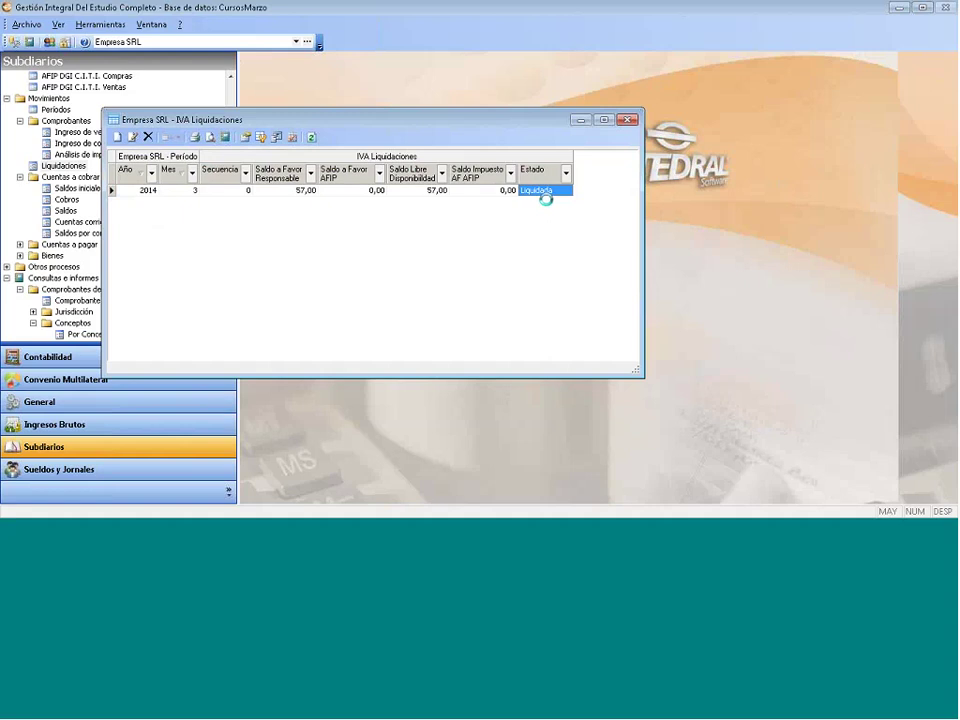
left_click(240, 188)
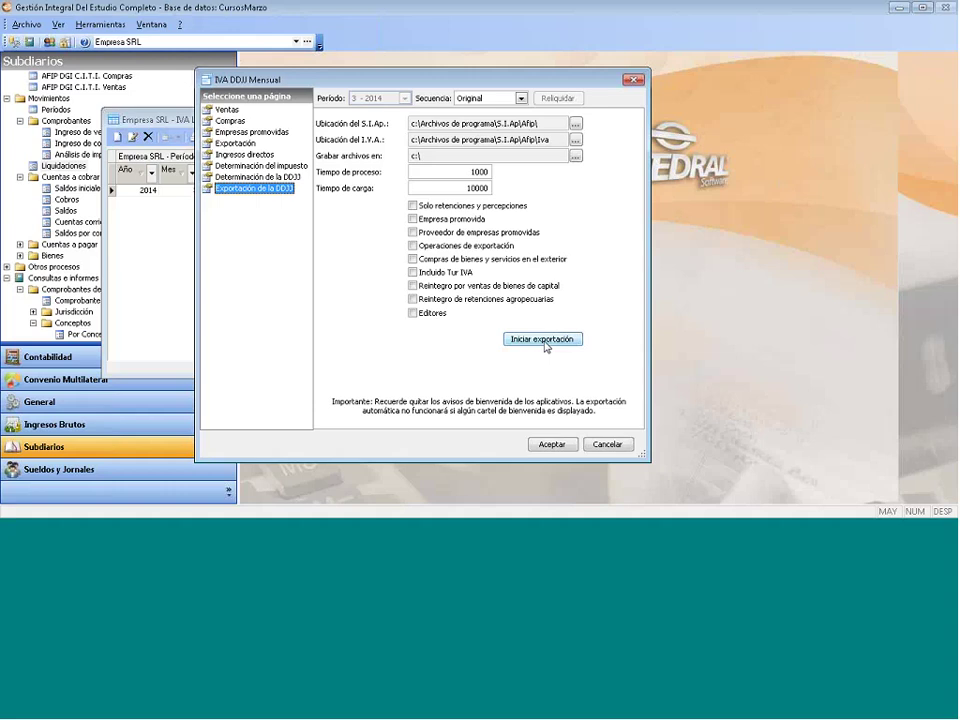
left_click(542, 340)
left_click(607, 444)
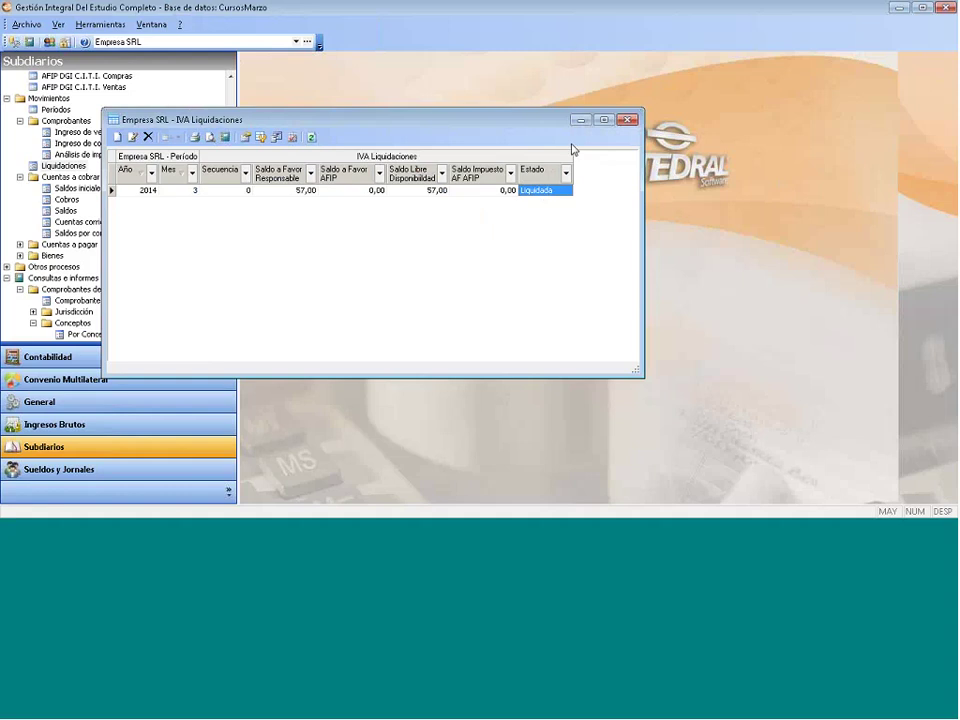
Open Factura A number 1 in the March 2014 sales for modification, reconfirm it, accept it, and close the sales list.
left_click_drag(300, 119, 349, 203)
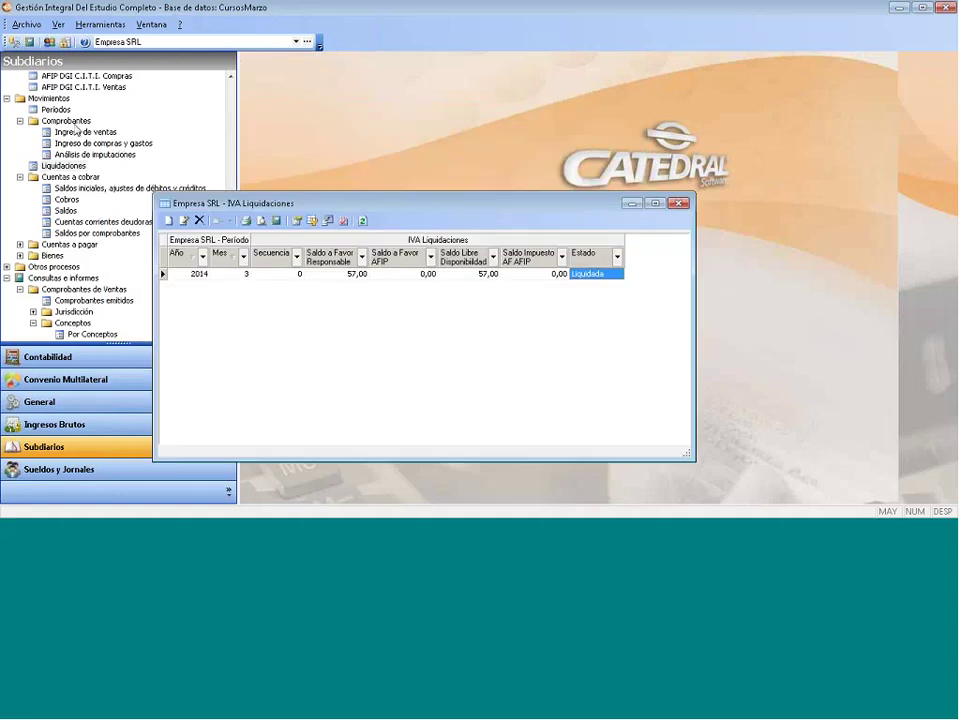
left_click(312, 168)
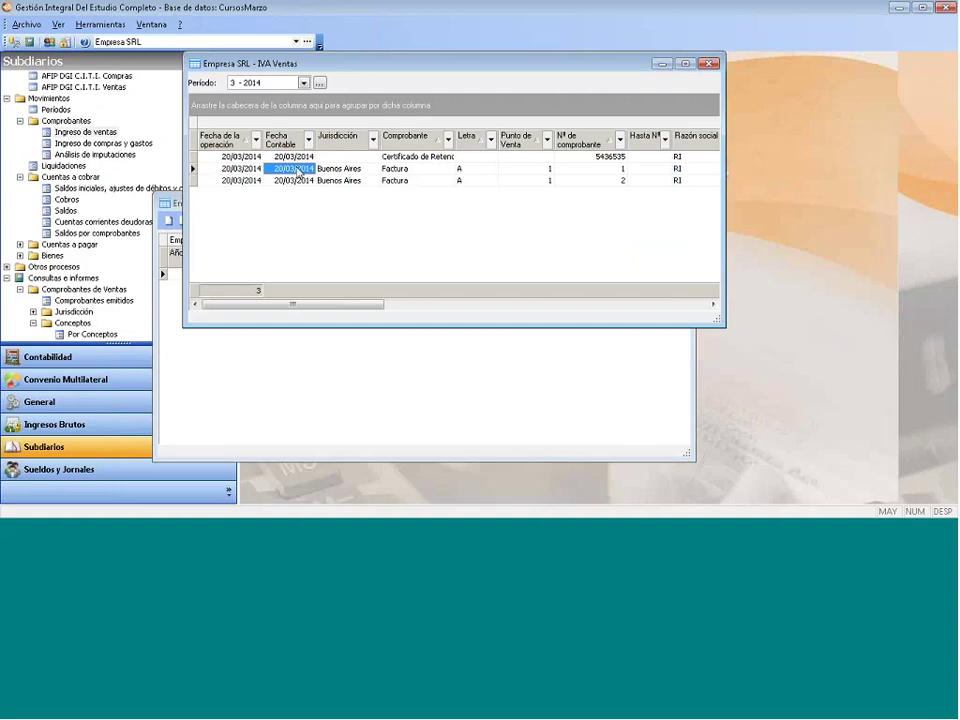
right_click(320, 179)
left_click(340, 203)
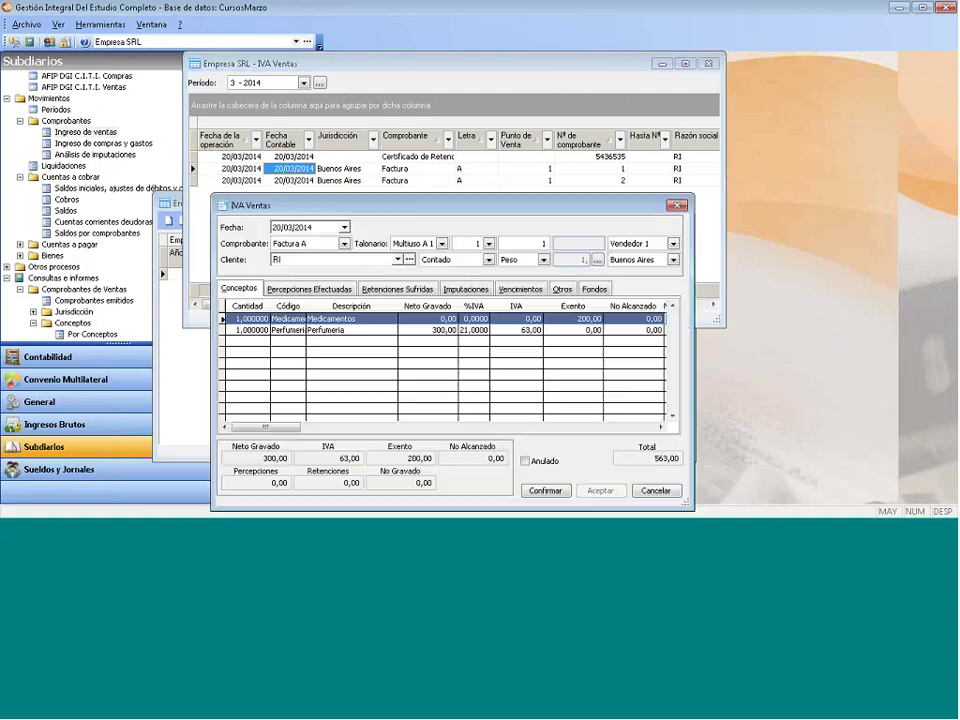
left_click(526, 426)
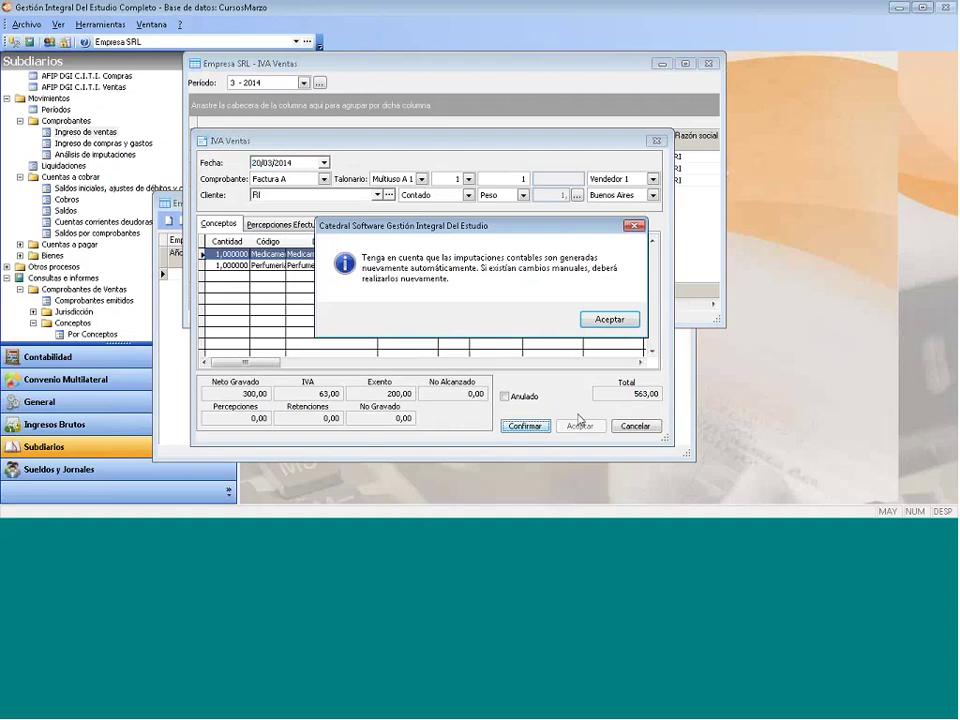
key("Return")
left_click(572, 427)
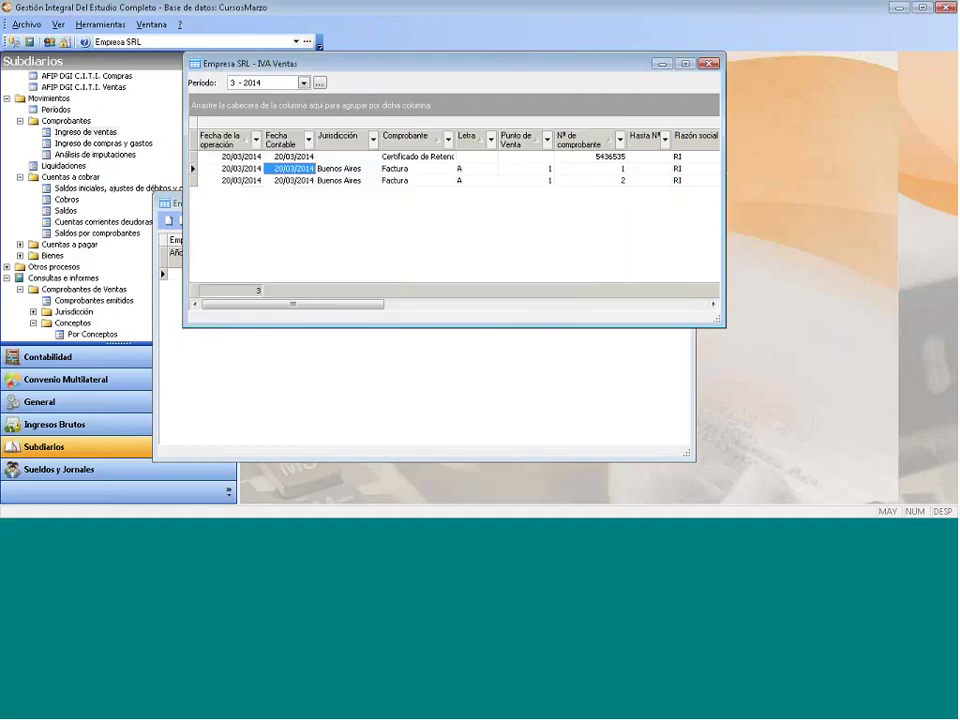
left_click(709, 63)
Refresh the IVA liquidations list and check the Estado of the March 2014 liquidation.
right_click(357, 312)
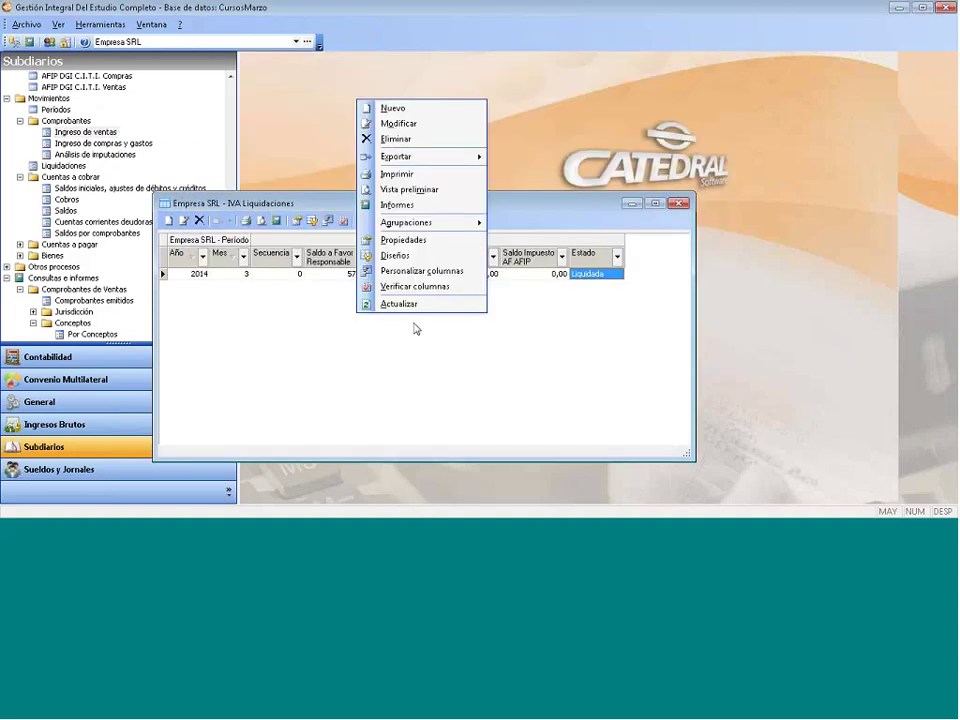
left_click(404, 304)
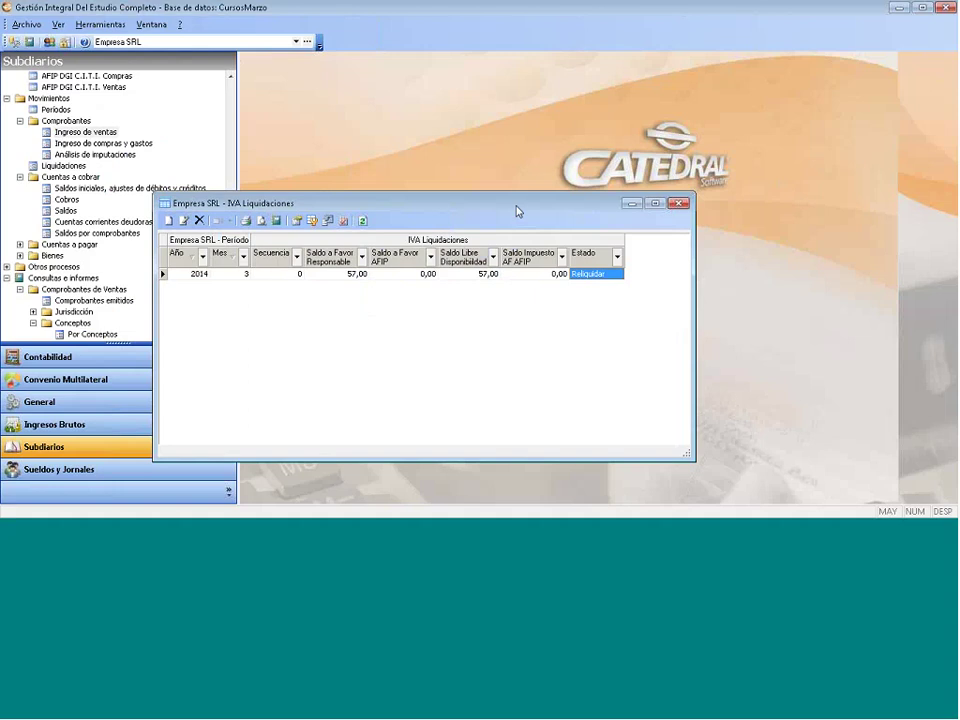
left_click_drag(511, 209, 504, 100)
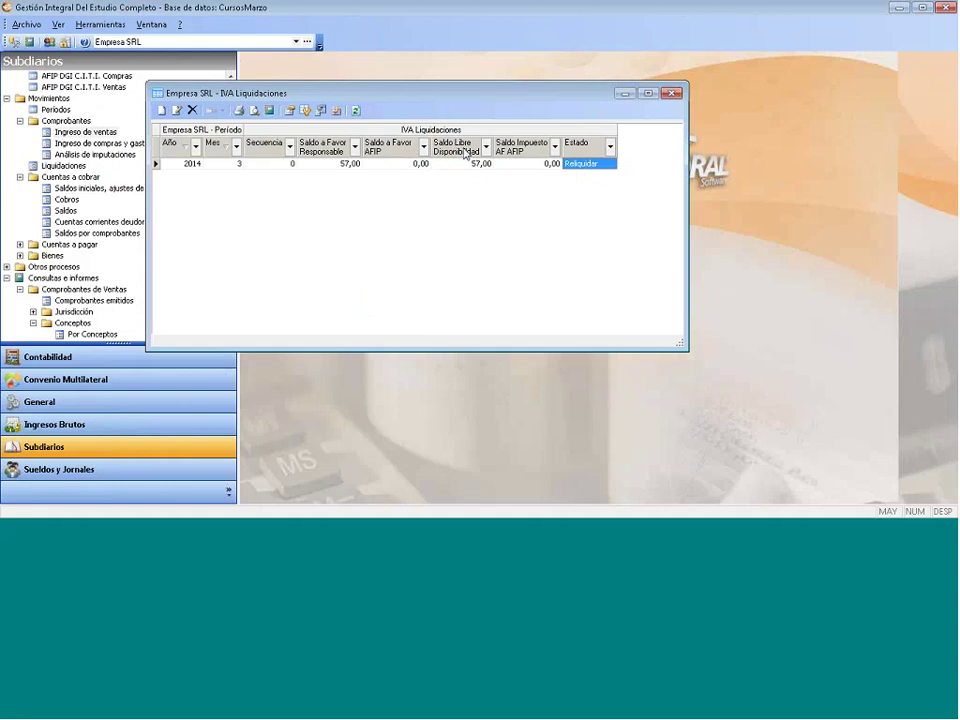
Reliquidate the original March 2014 IVA declaration and accept it without printing.
left_click(555, 99)
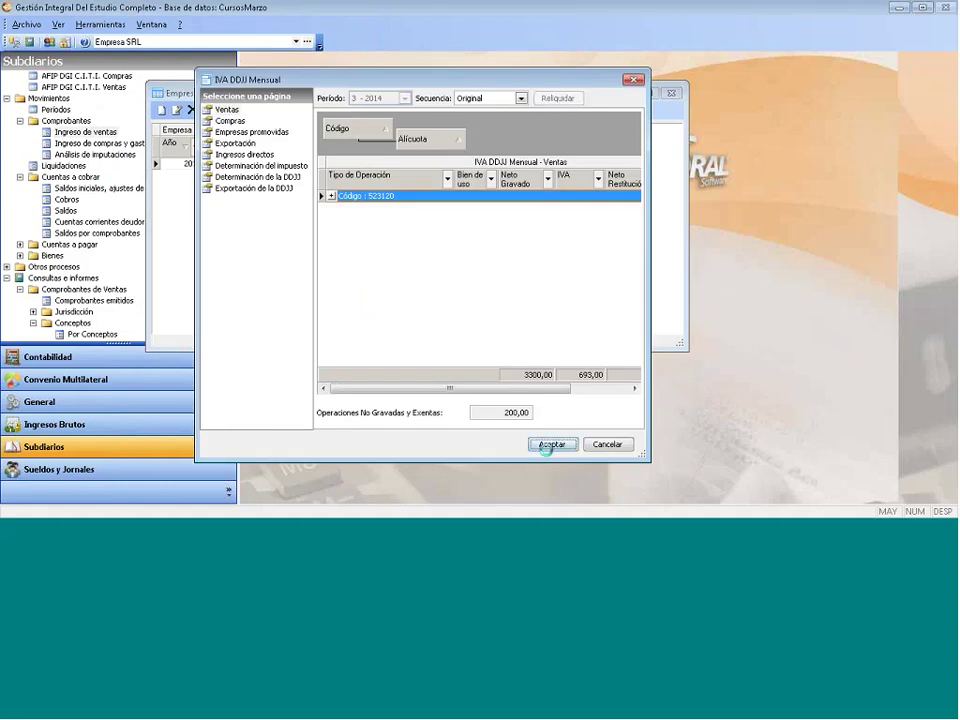
left_click(549, 445)
left_click(532, 288)
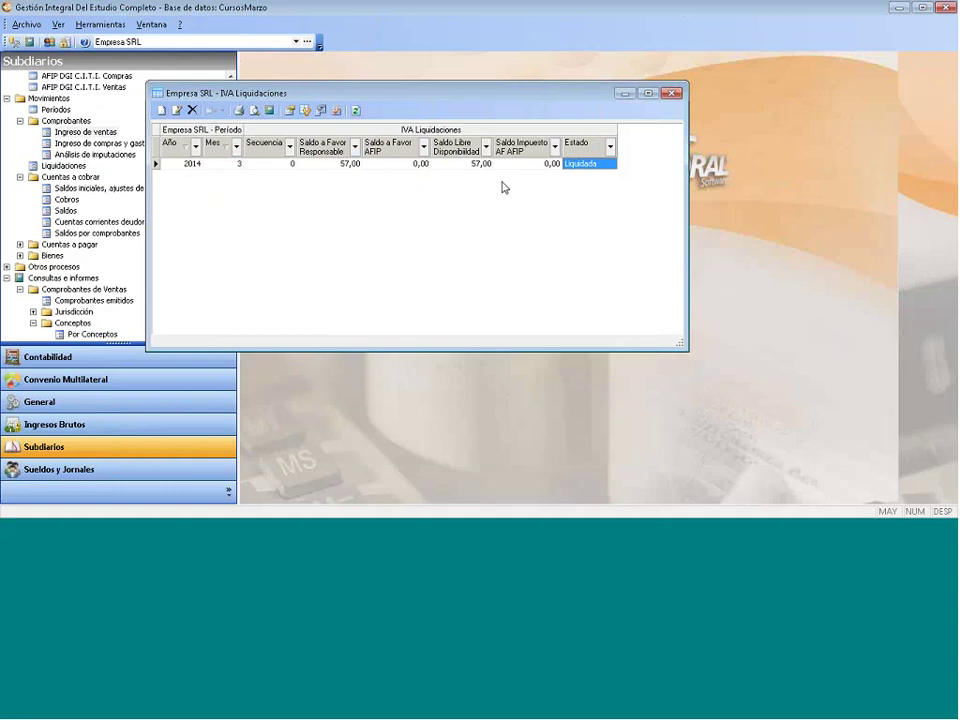
Open the March 2014 liquidation for modification and start the DDJJ export to the AFIP I.V.A. application from its export page.
right_click(497, 165)
left_click(549, 199)
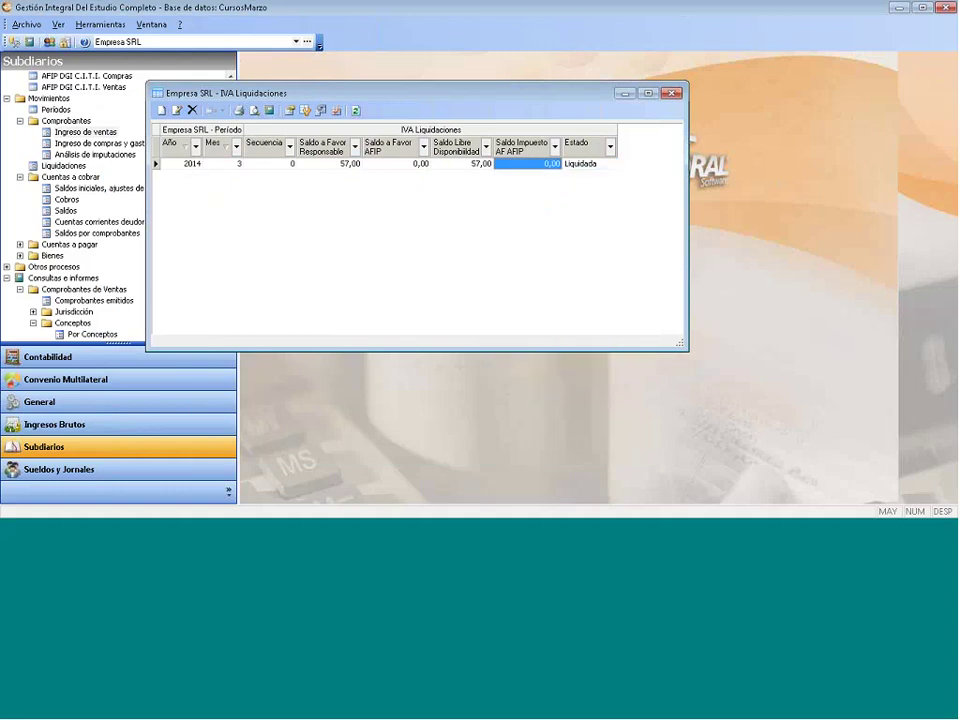
left_click(290, 188)
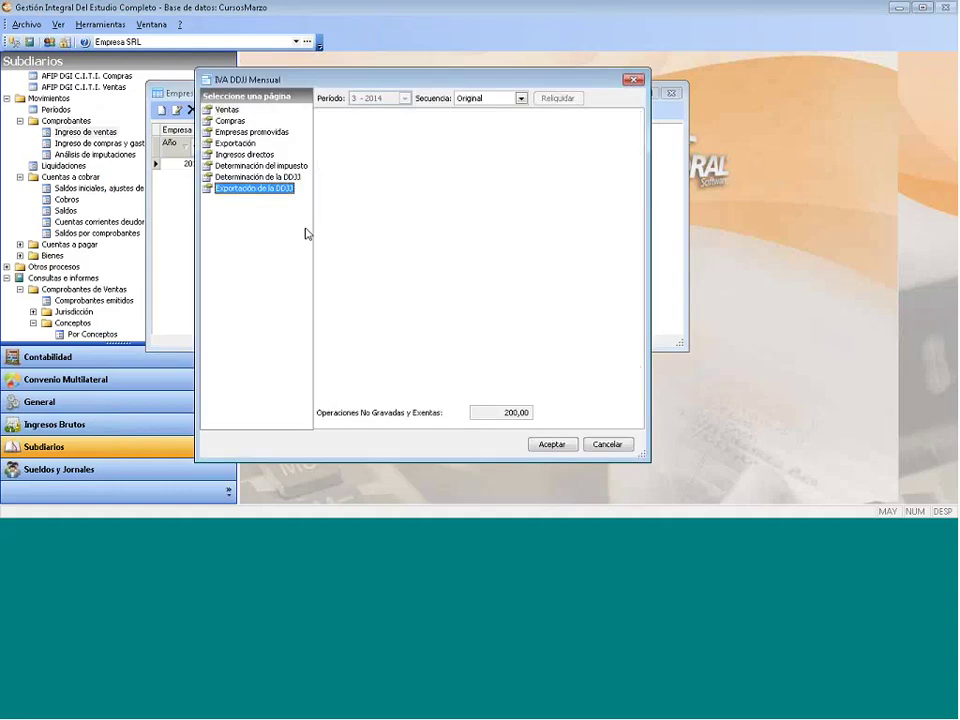
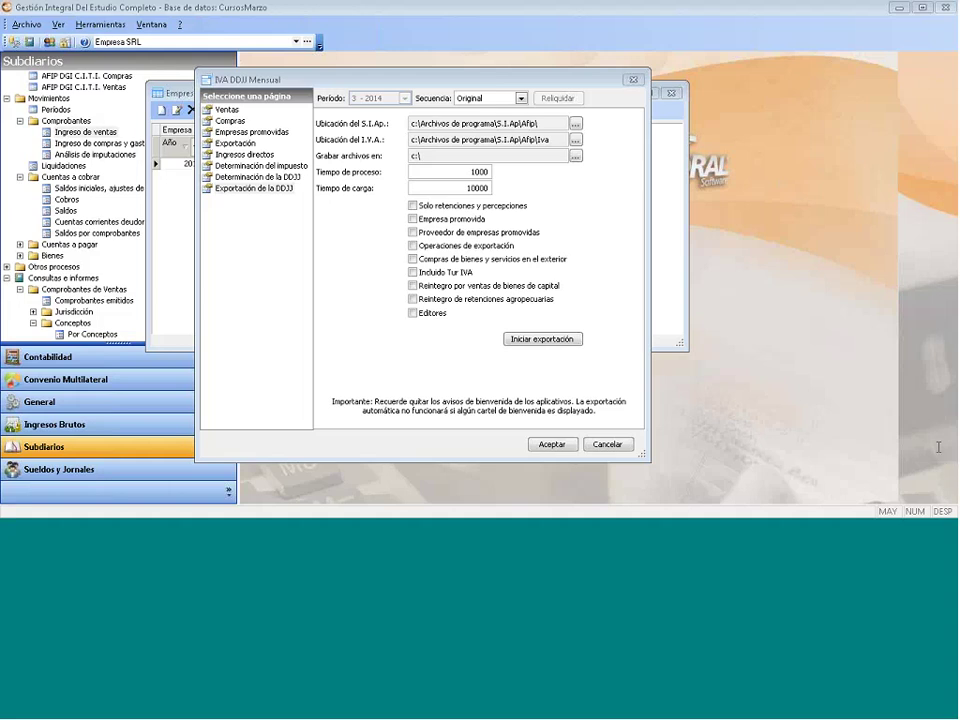
left_click(539, 341)
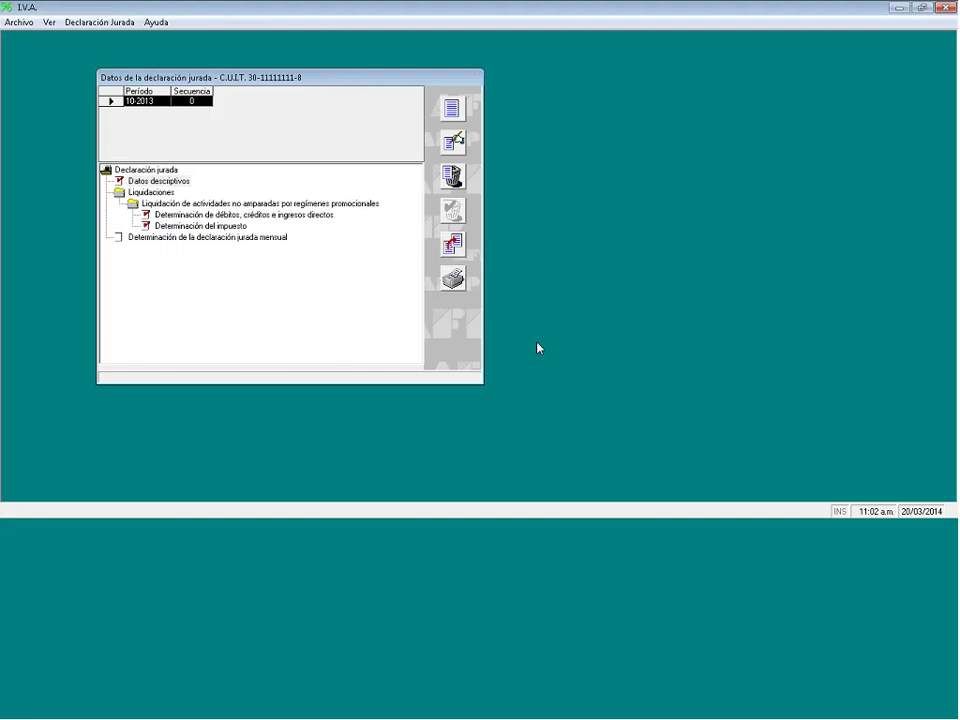
Create the original 03-2014 declaration without any special regimes or activities and open its determination of debits, credits and direct income.
key("Return")
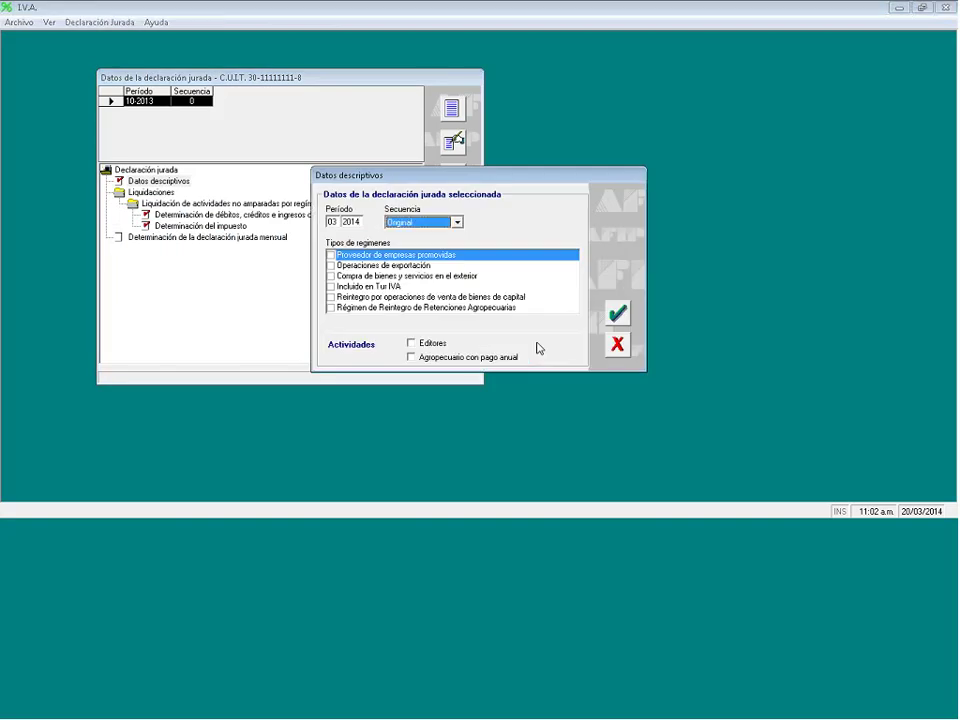
key("Down")
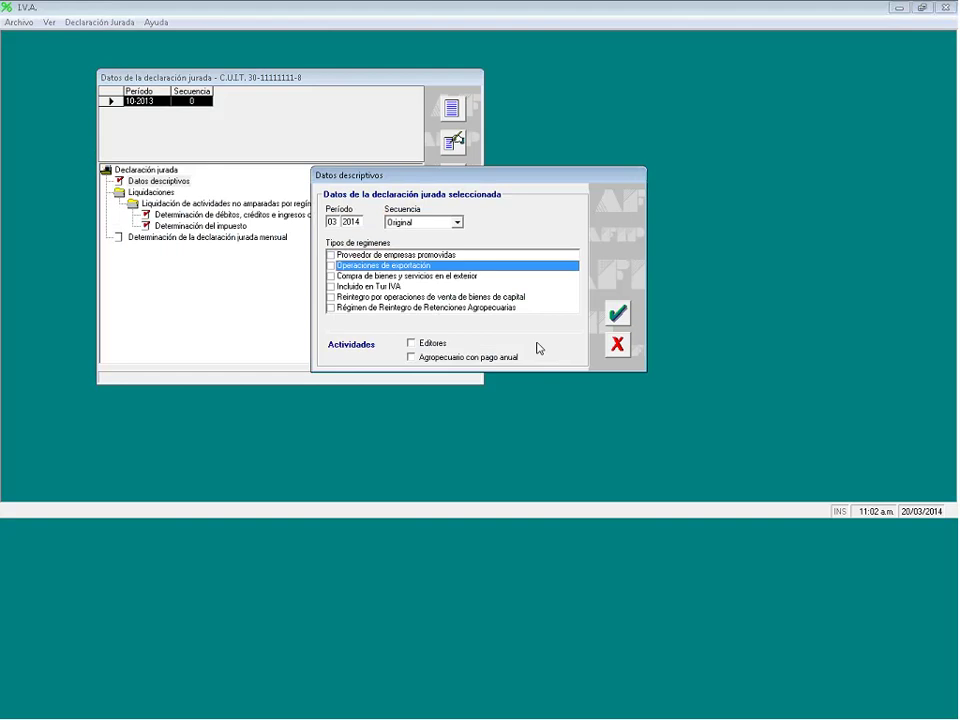
key("Down")
key("Down")
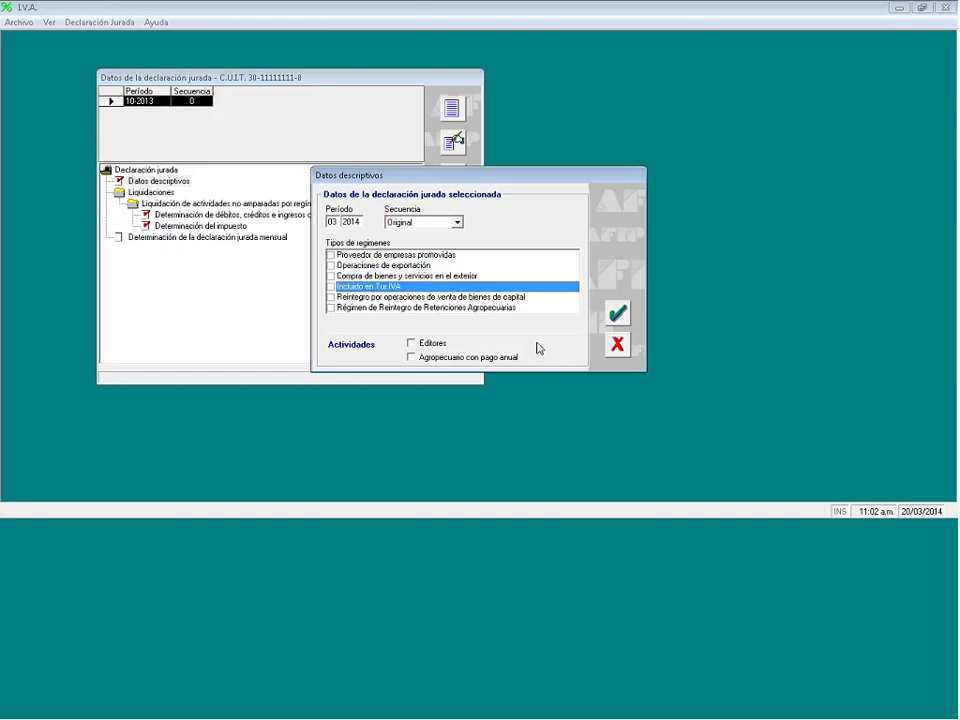
key("Down")
key("Down")
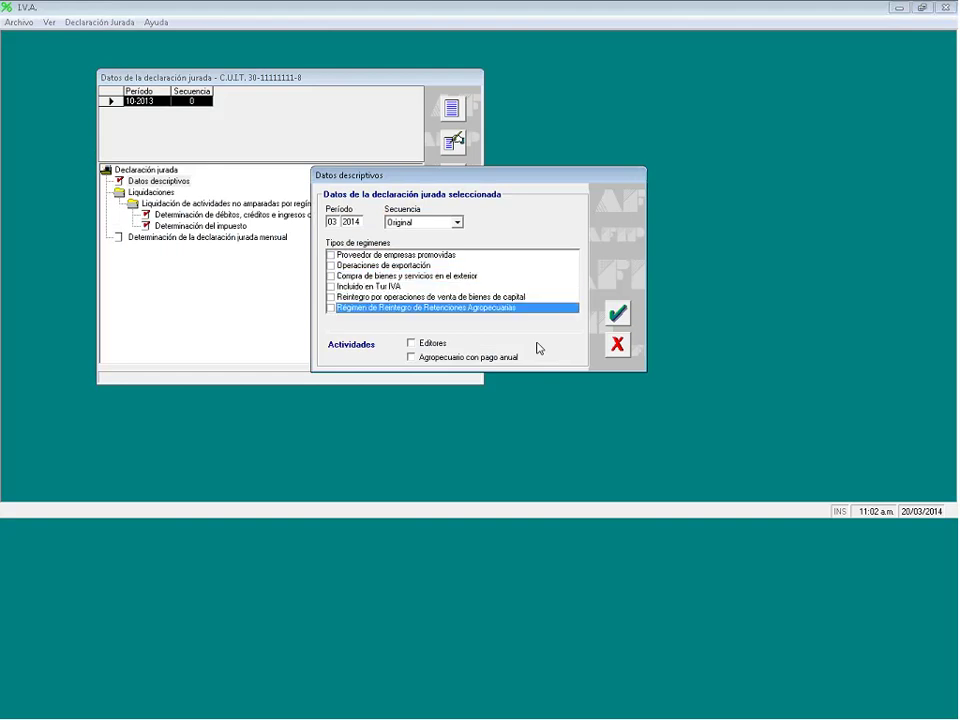
key("Tab")
key("Return")
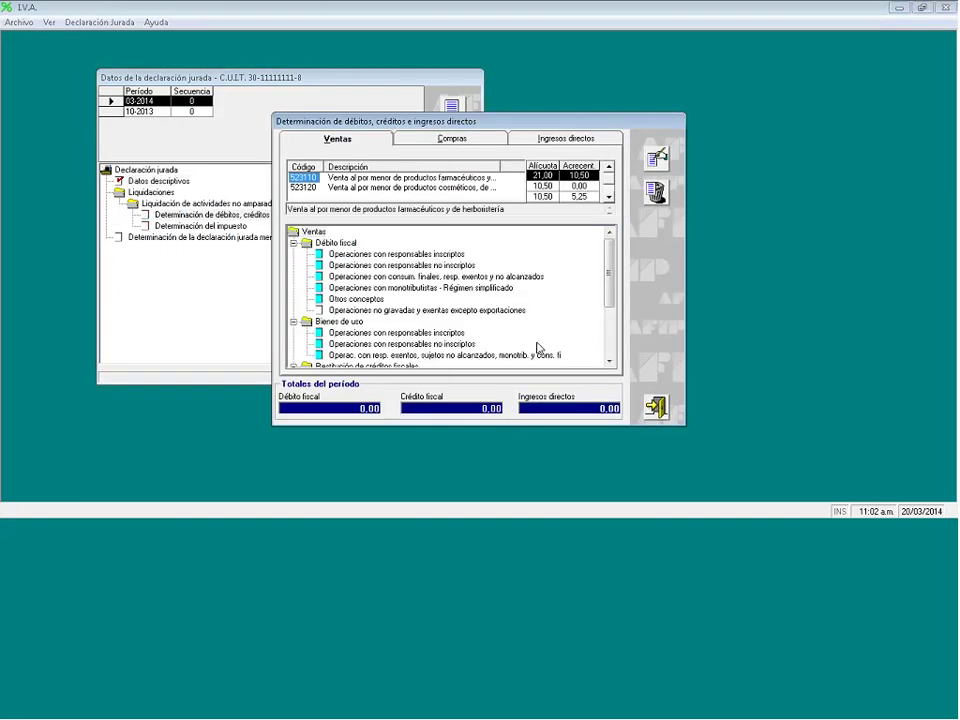
Complete the Operaciones no gravadas y exentas excepto exportaciones entry under the sales Débito fiscal.
key("Tab")
key("Down")
key("Down")
key("Down")
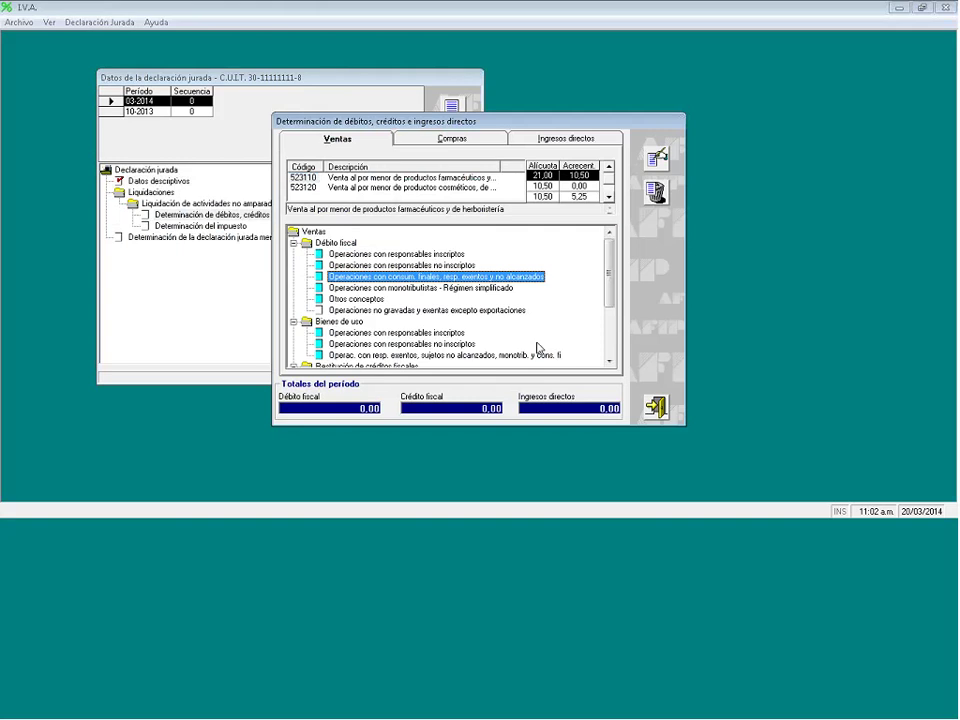
key("Down")
key("Down")
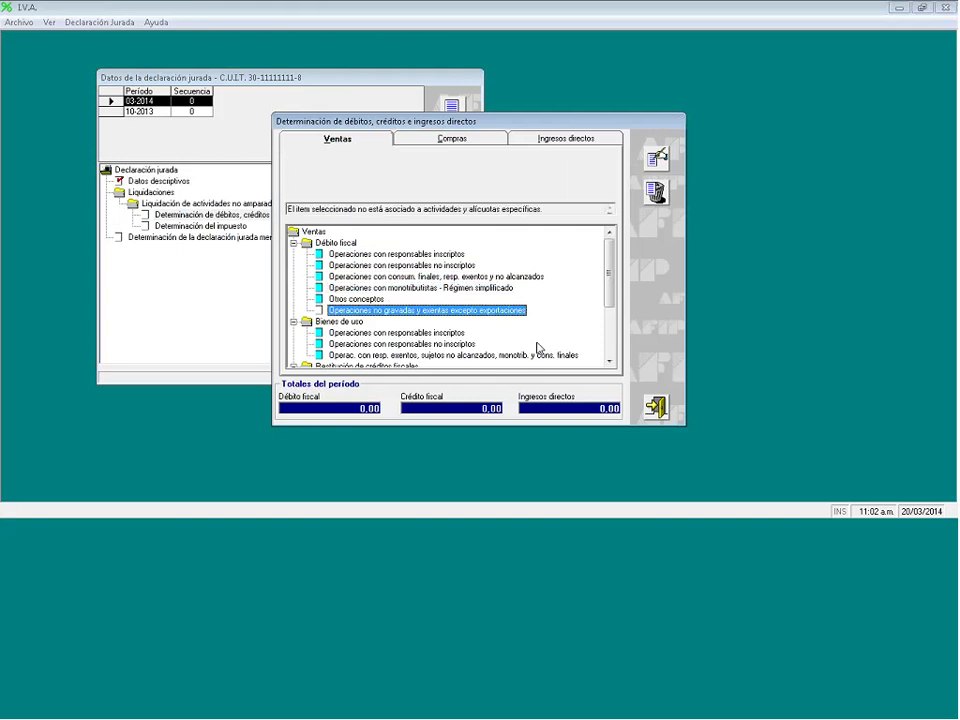
key("Return")
Go through the remaining sales items of activity 523110, including those at the 10,50 rate with 5,25 surcharge.
key("Down")
key("Down")
key("Down")
key("Down")
key("Down")
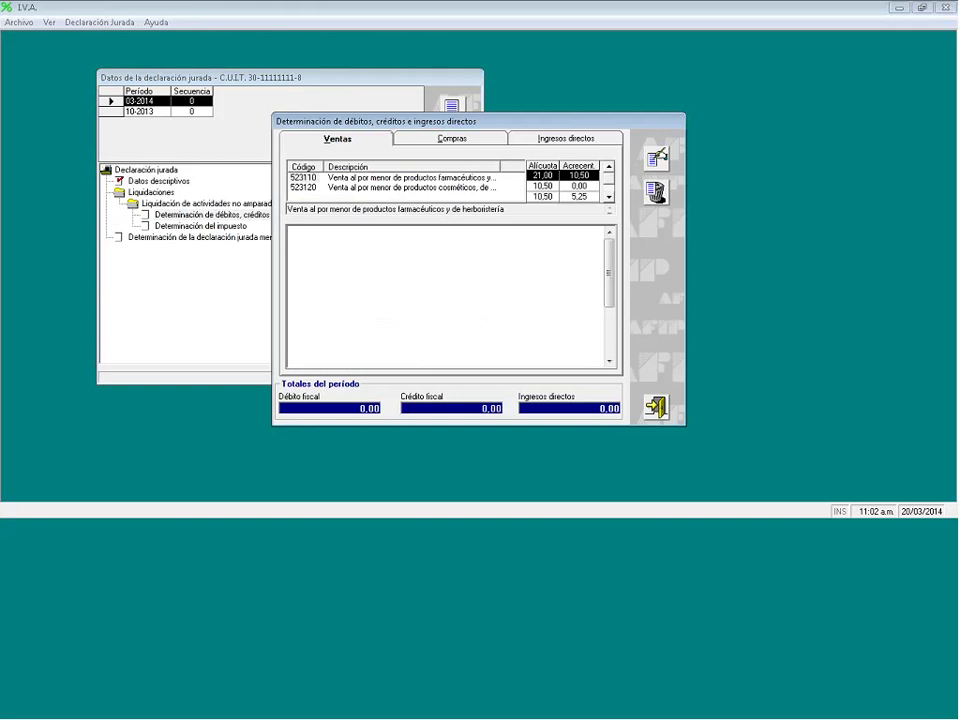
left_click(562, 196)
left_click(436, 276)
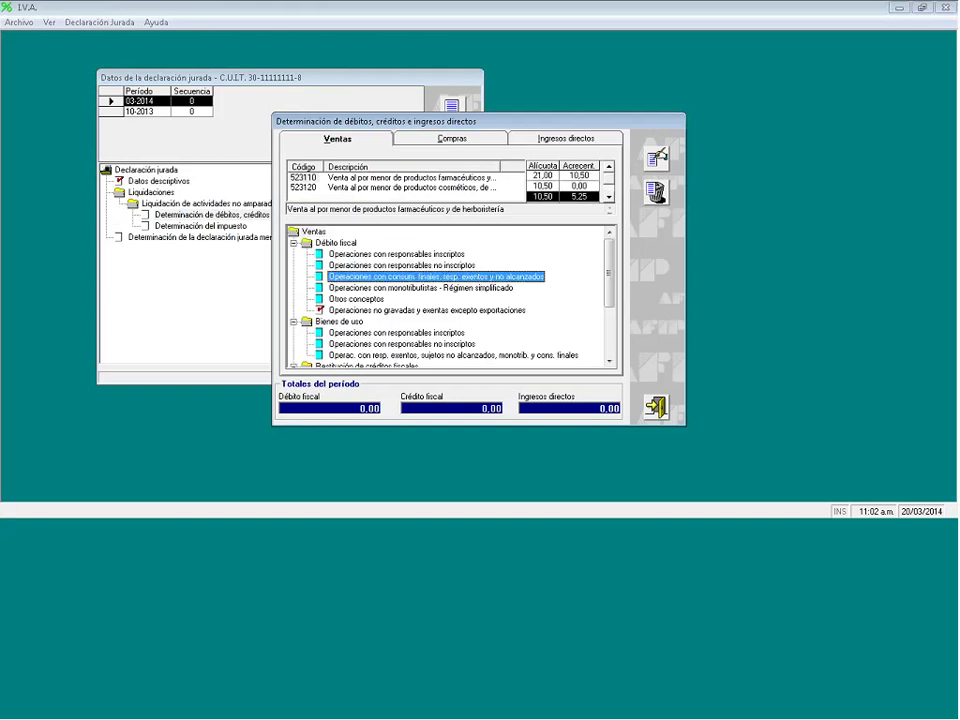
left_click(420, 287)
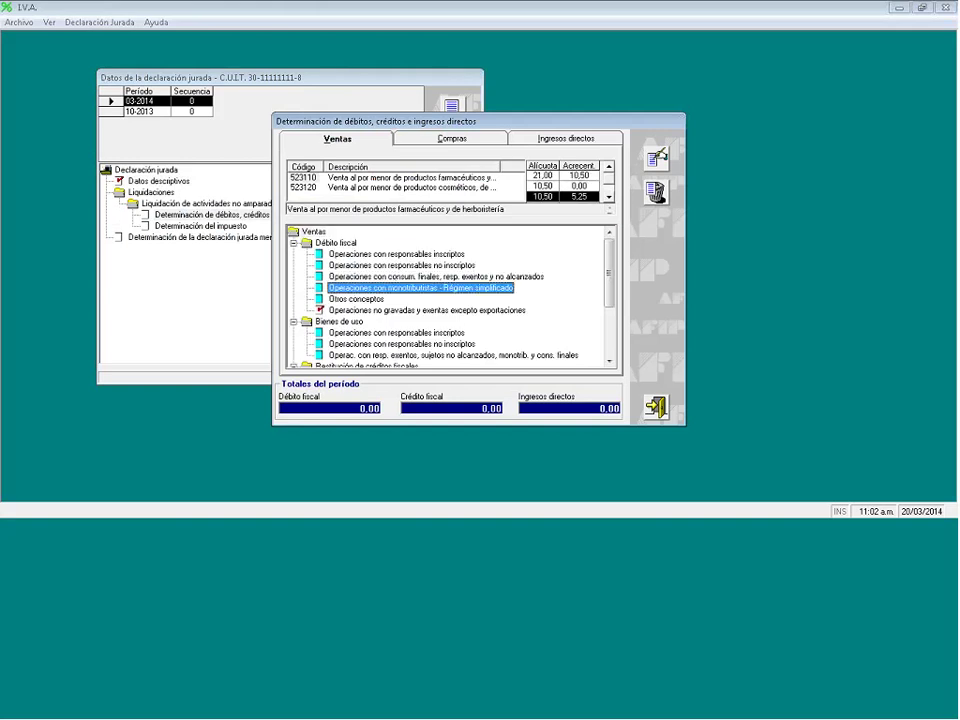
left_click(430, 310)
left_click(397, 332)
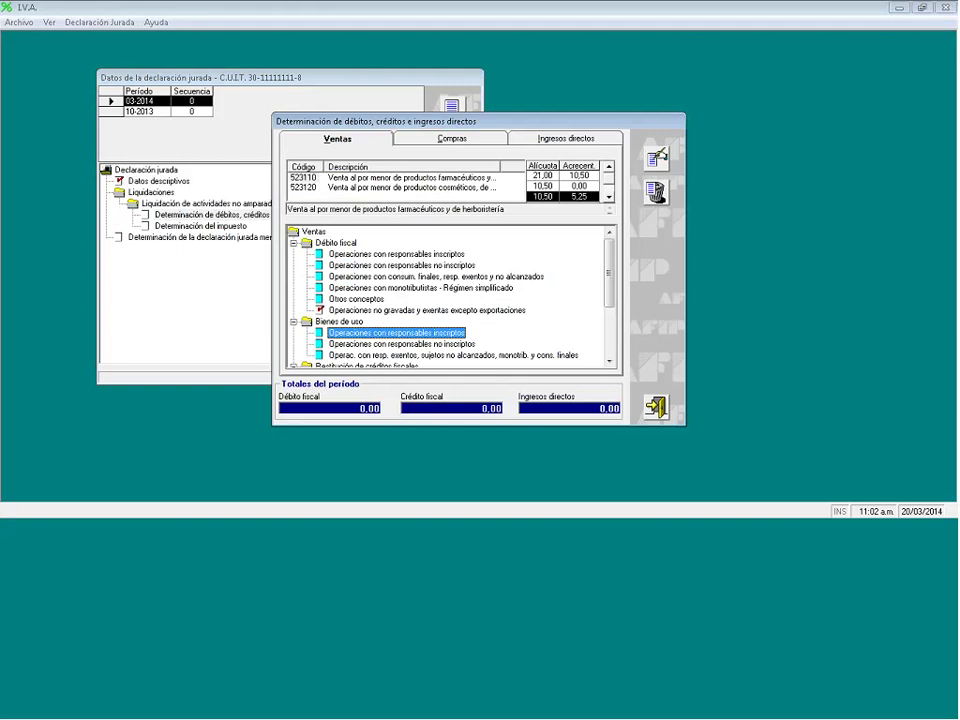
left_click(452, 354)
Go through the Débito fiscal and Bienes de uso sales items of activity 523110 at the 27,00 rate.
key("Tab")
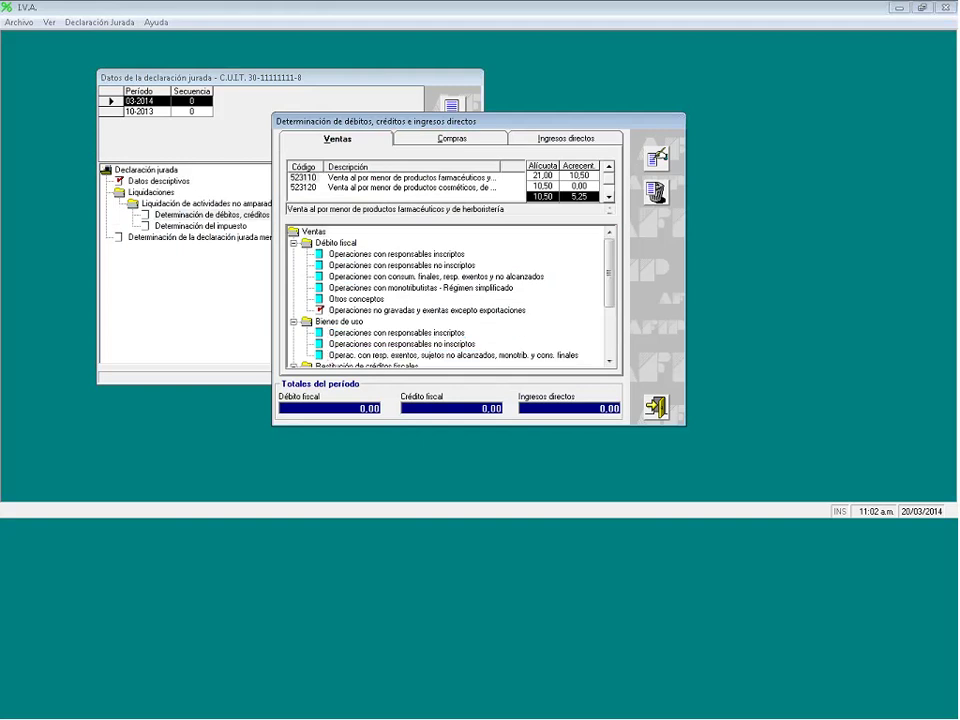
key("Down")
key("Down")
left_click(396, 254)
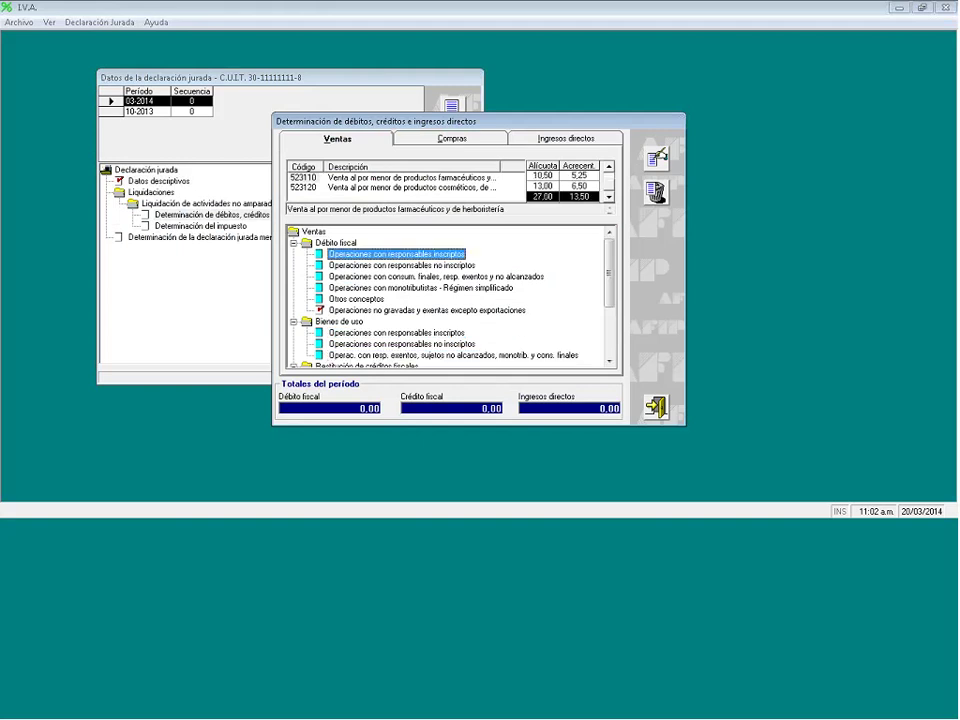
left_click(436, 276)
left_click(420, 287)
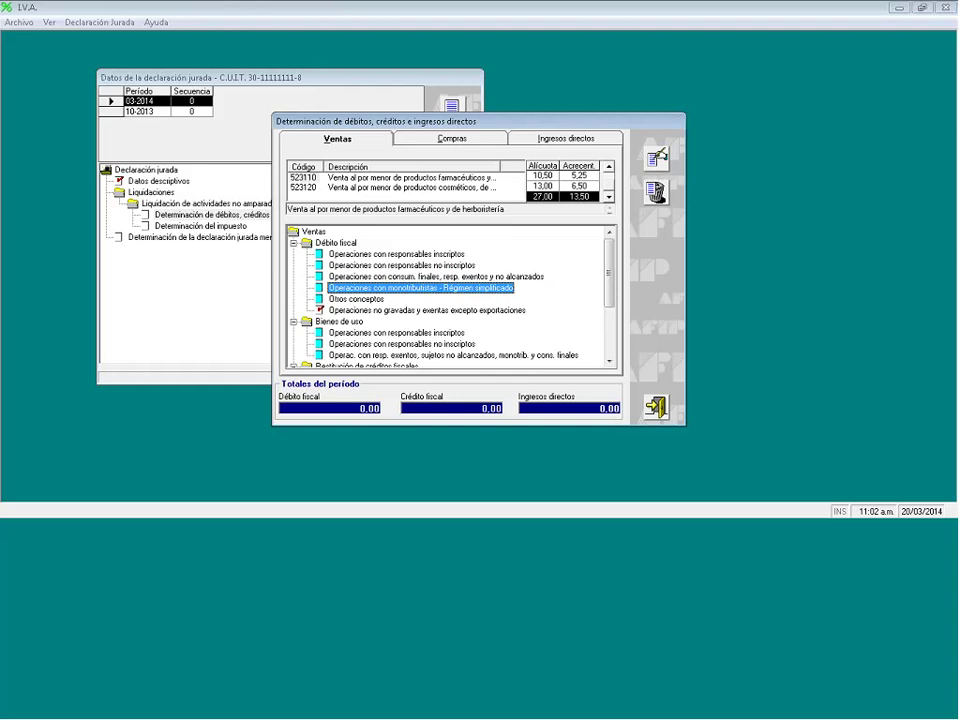
left_click(428, 310)
left_click(396, 332)
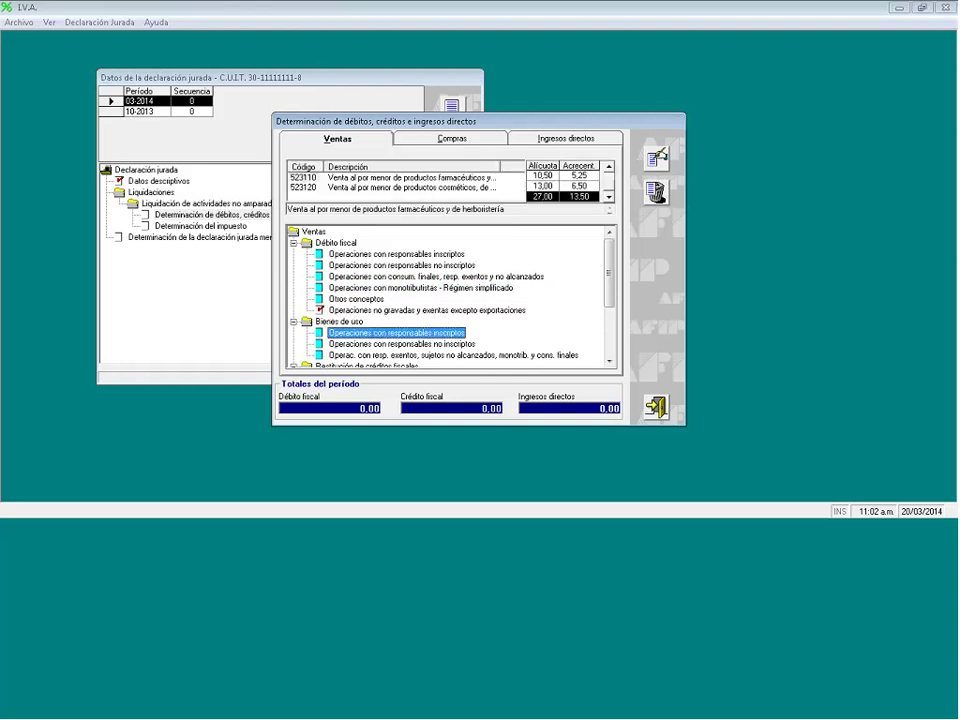
left_click(452, 355)
Record 3300,00 of operations with responsables inscriptos for activity 523120 at the 21,00 rate and accept the entry.
key("Tab")
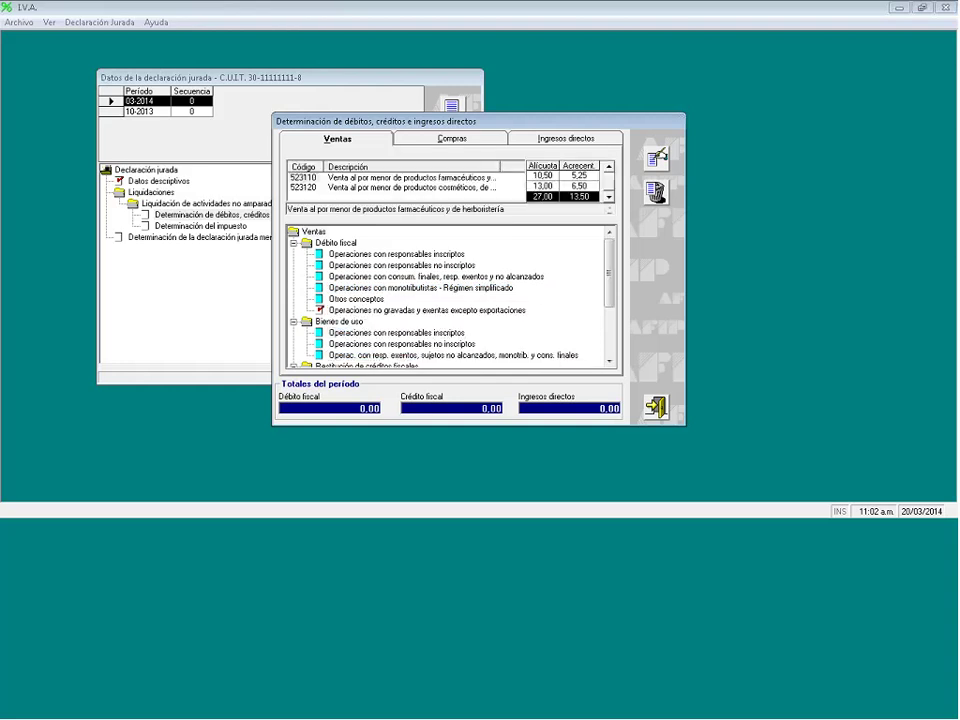
key("Tab")
left_click(303, 187)
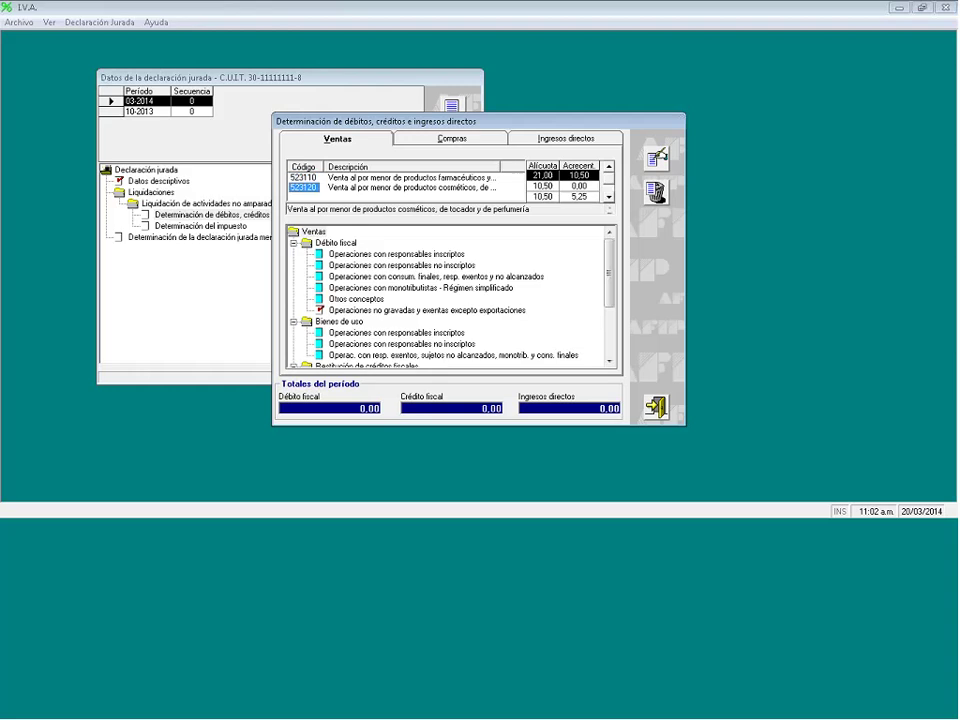
key("Tab")
key("Return")
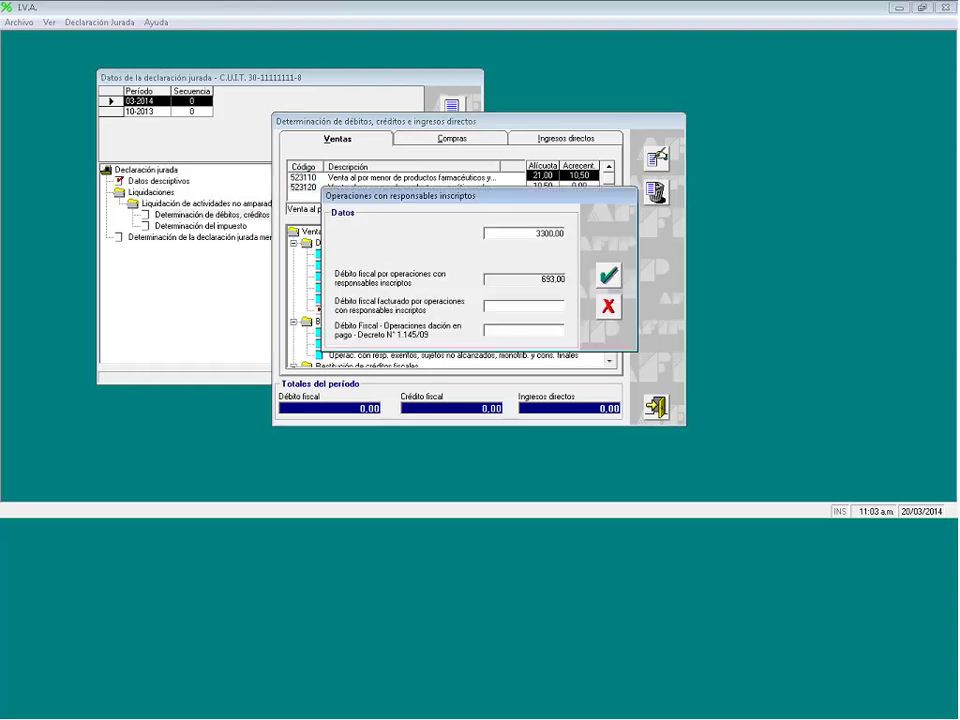
key("Return")
Go through the sales items of activity 523120, first at the 21,00 rate and again at 10,50 with 5,25 surcharge.
left_click(435, 276)
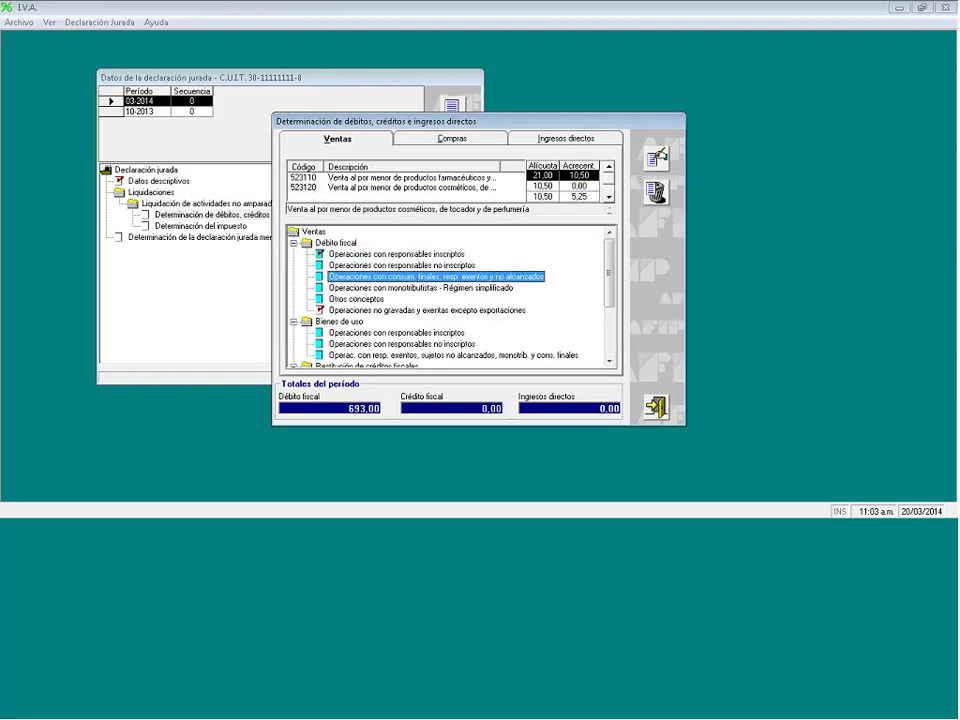
left_click(420, 287)
left_click(427, 310)
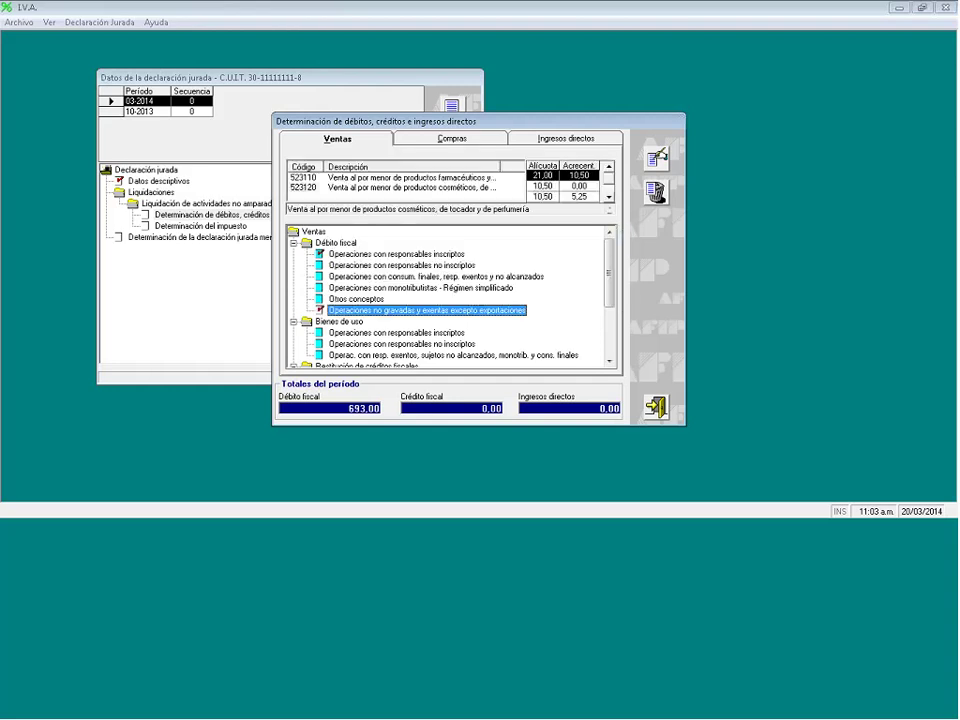
left_click(453, 354)
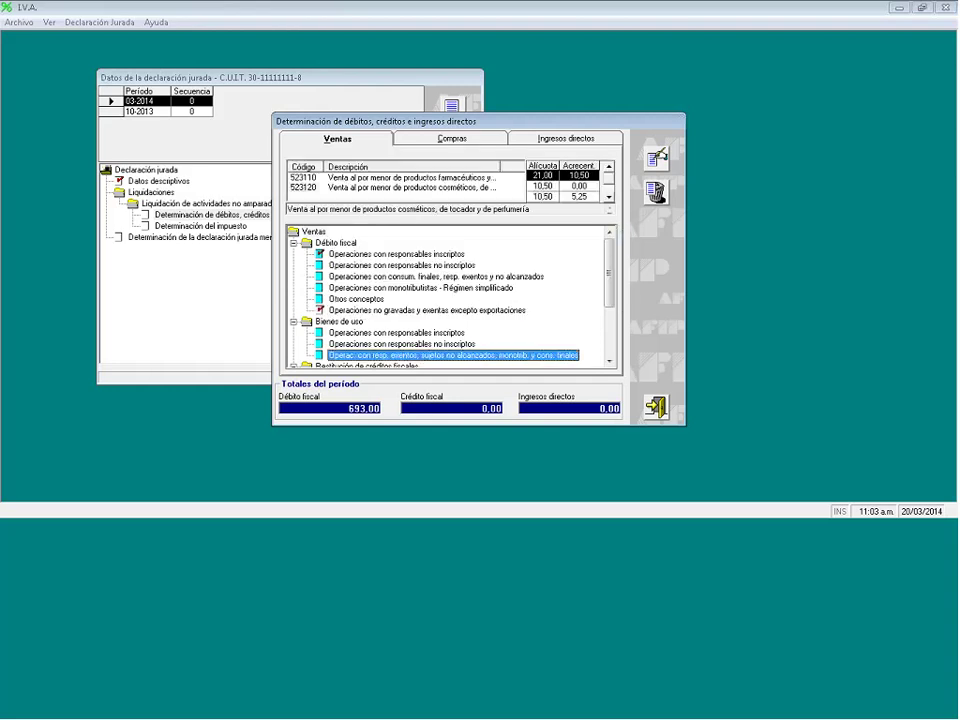
left_click(545, 196)
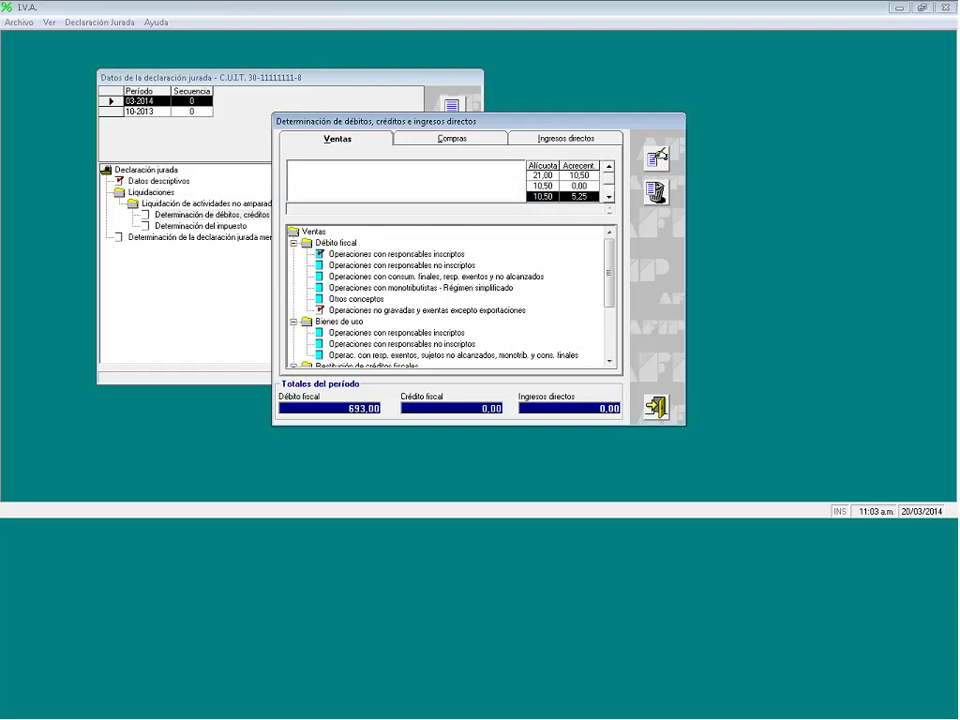
left_click(390, 254)
left_click(436, 276)
left_click(420, 287)
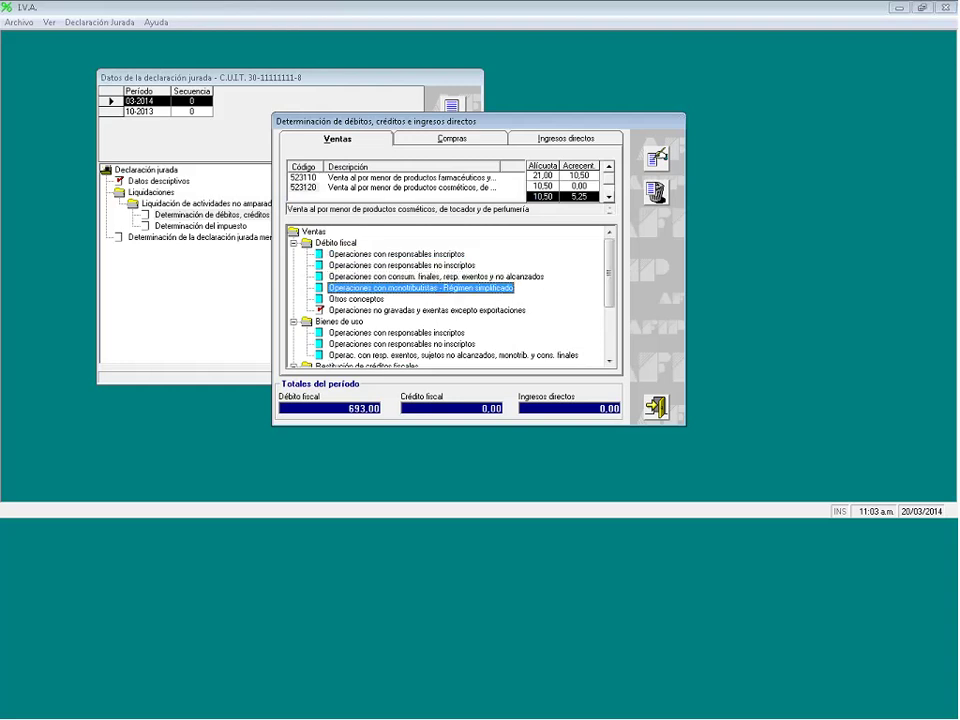
left_click(396, 332)
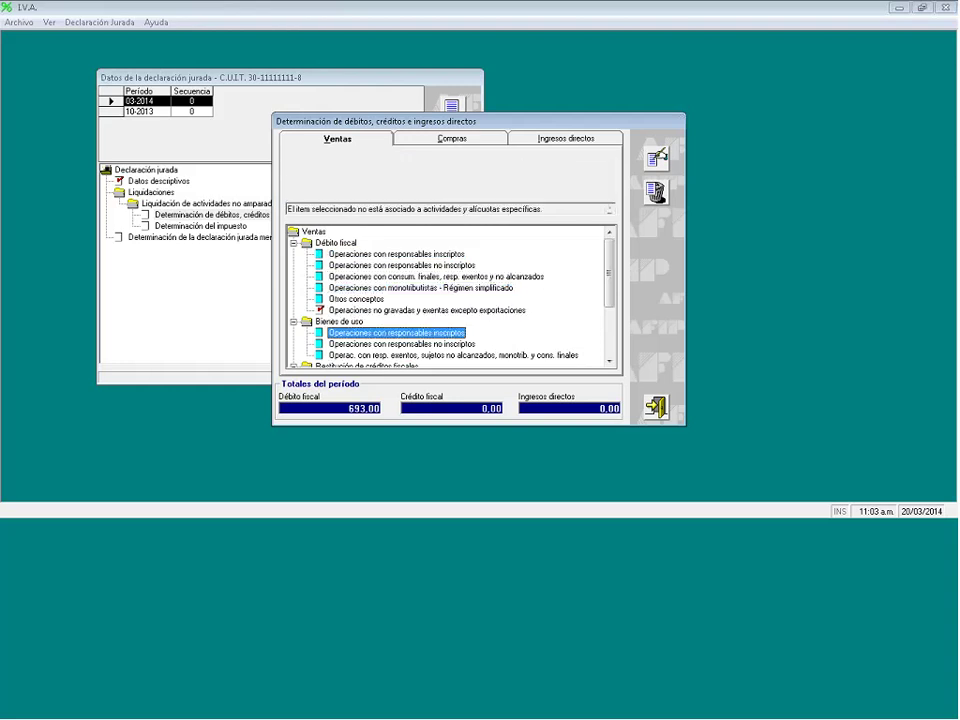
left_click(452, 355)
Go through the Débito fiscal and Bienes de uso sales items of activity 523120 at the 27,00 rate.
key("Tab")
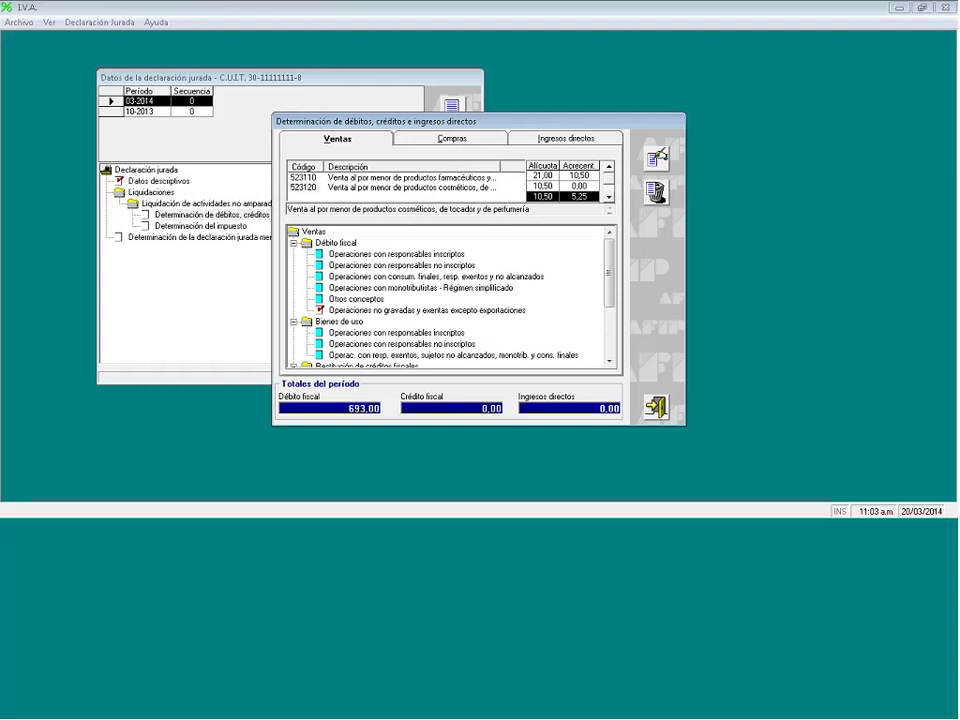
key("Down")
key("Down")
left_click(396, 254)
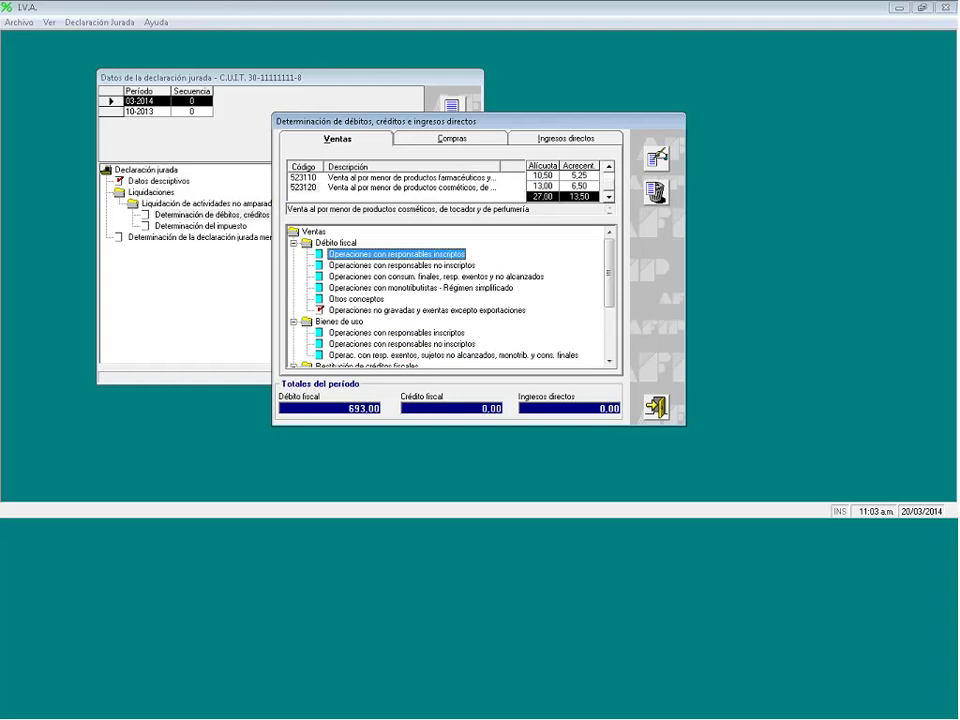
left_click(435, 276)
left_click(420, 287)
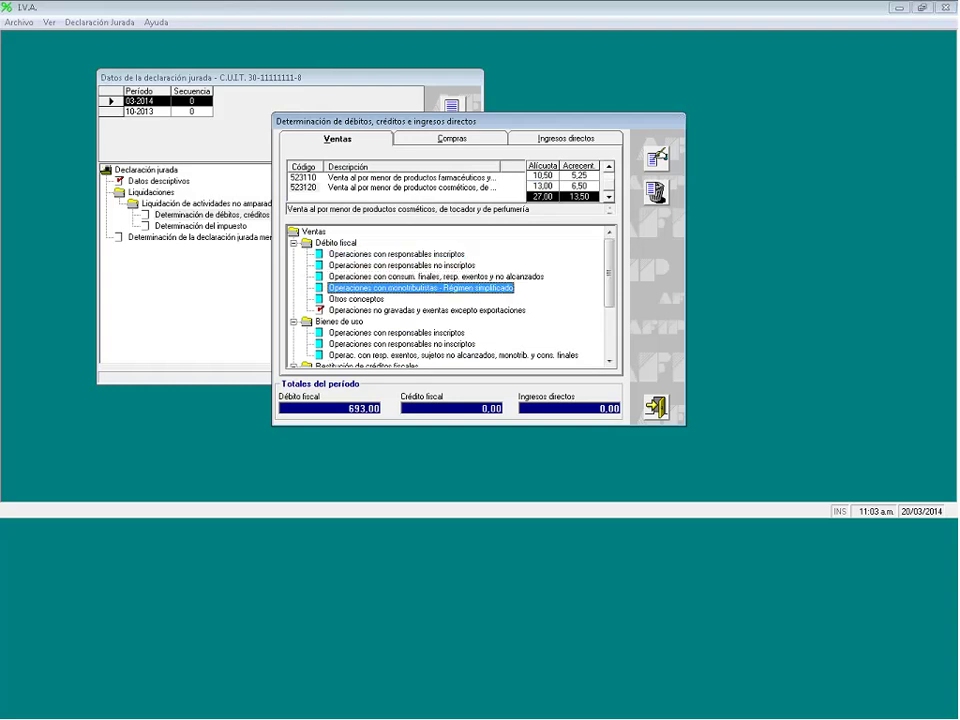
left_click(428, 310)
left_click(397, 332)
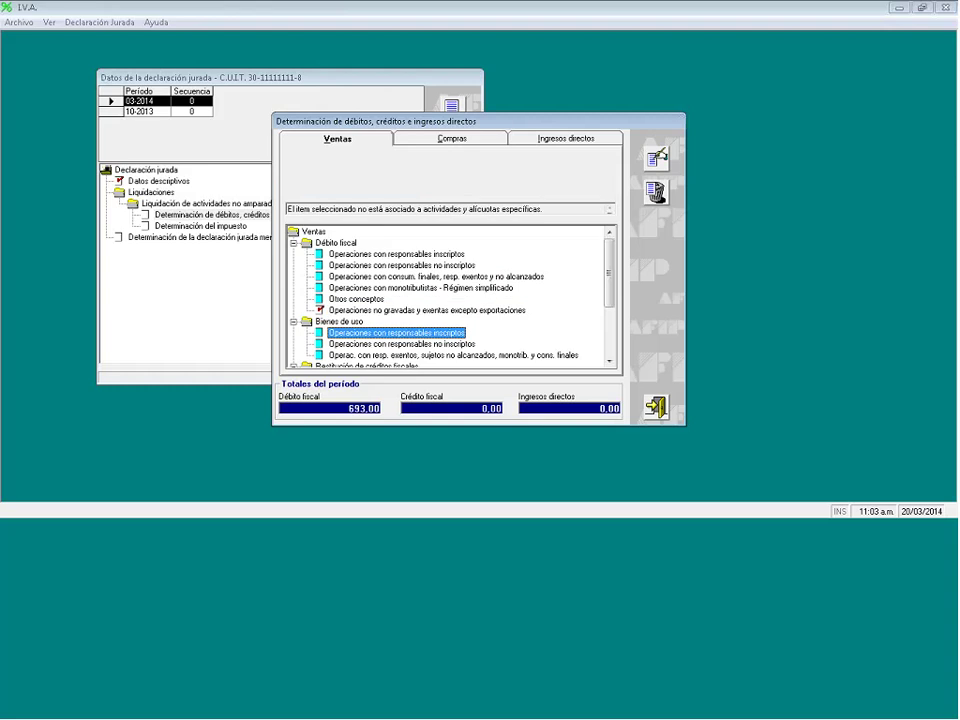
left_click(450, 355)
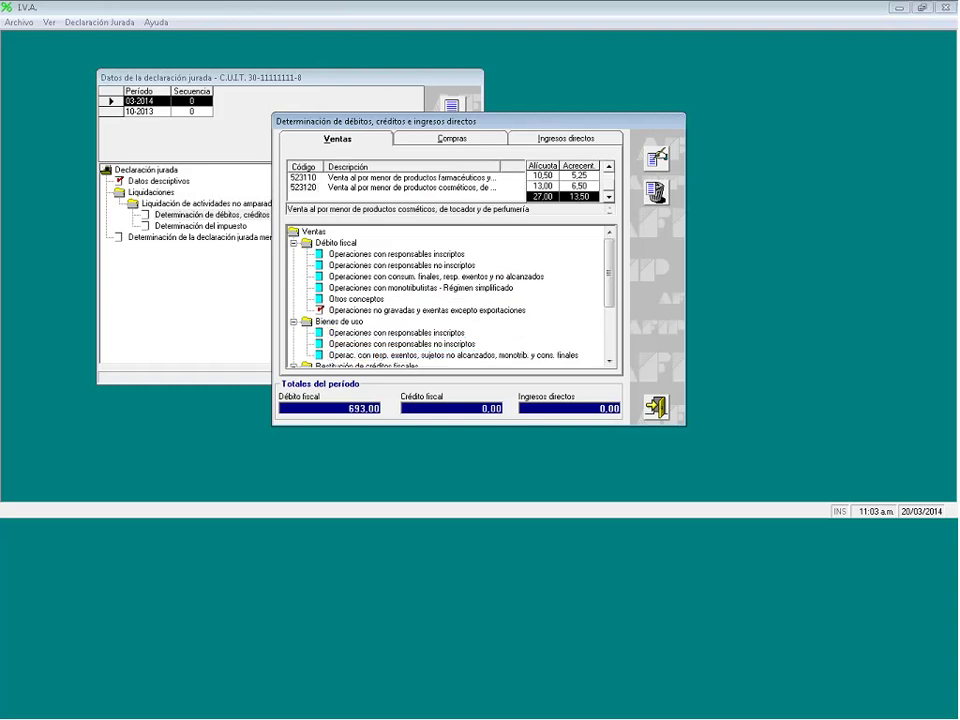
For local-market goods purchases, enter a Crédito fiscal facturado of 1890,00 and a computable credit of 630,00, and accept.
key("ctrl+Tab")
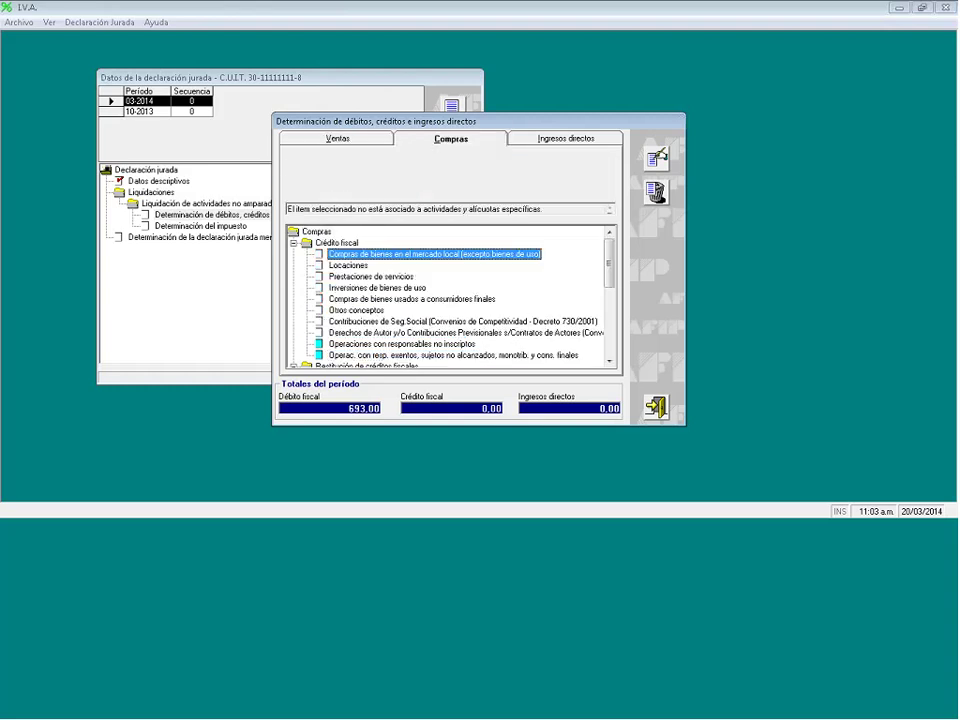
key("Return")
key("Tab")
type("630")
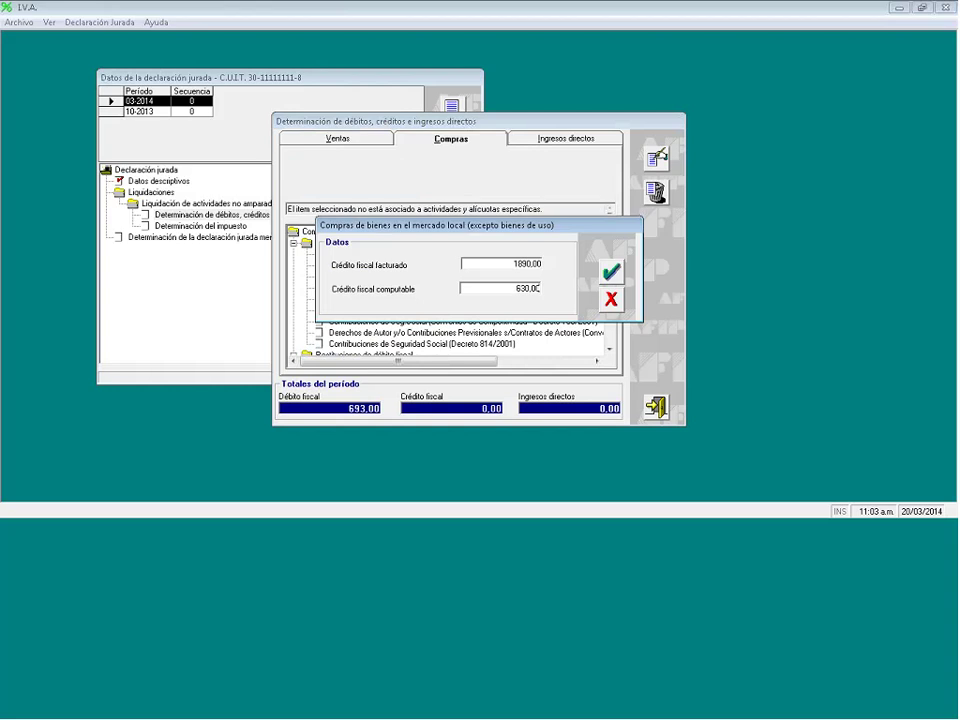
key("Return")
Go through the remaining purchase items, from Locaciones through the Crédito fiscal entries and on to Restituciones de débito fiscal.
key("Down")
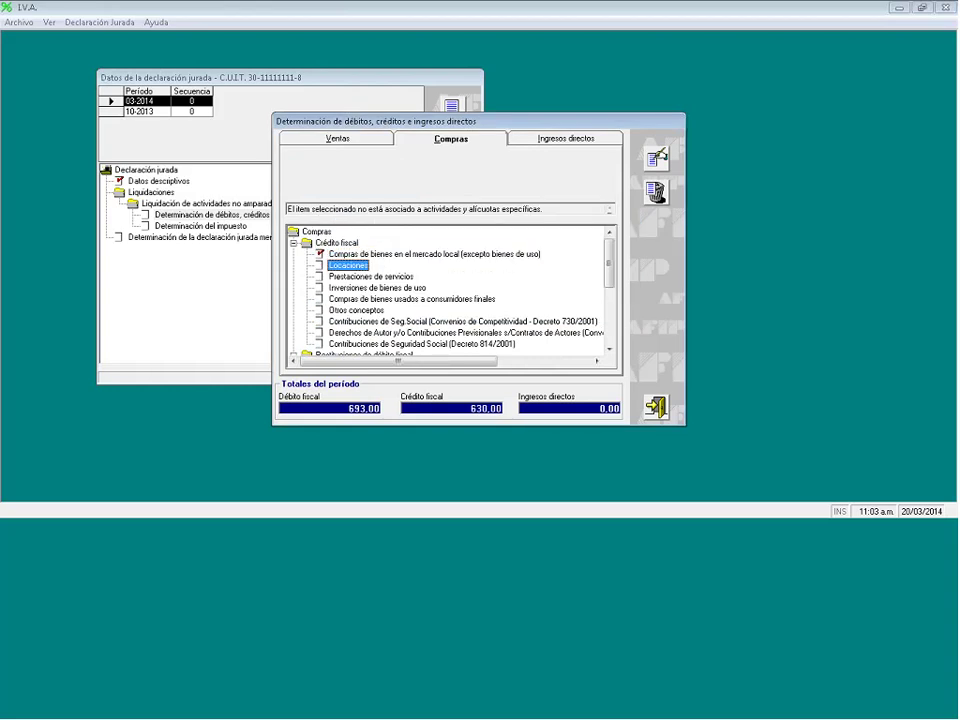
key("Down")
key("Down")
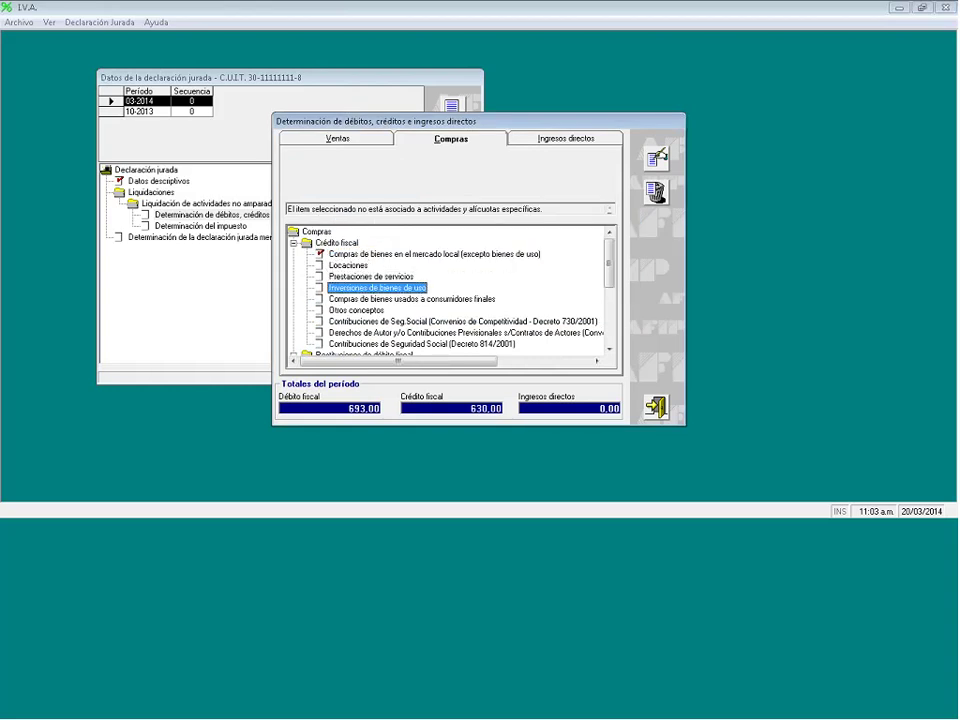
key("Down")
key("Down")
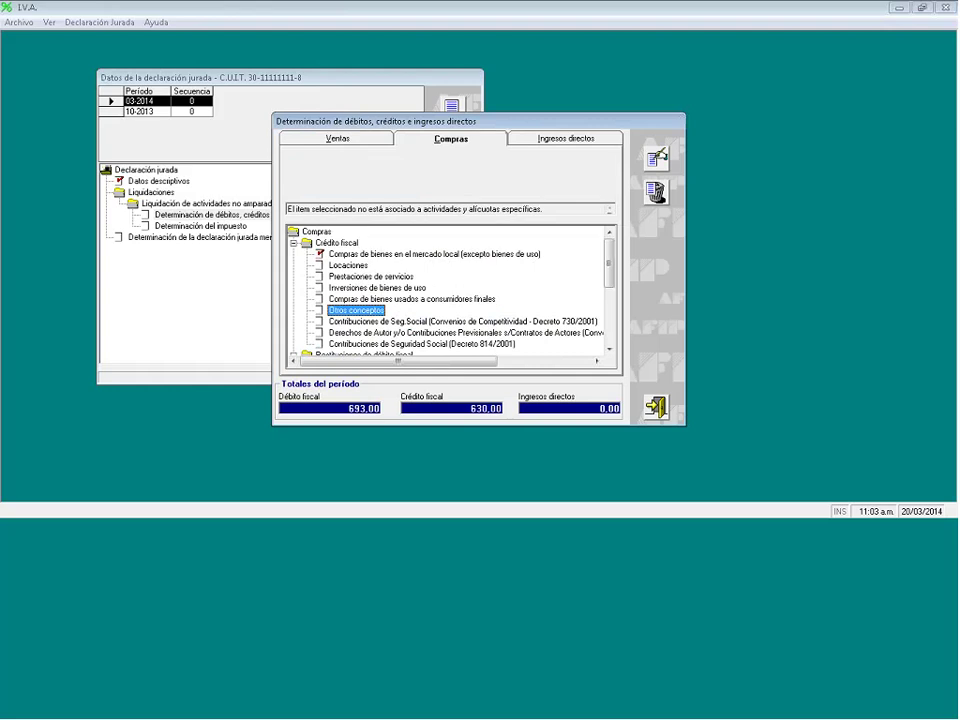
key("Down")
key("Down")
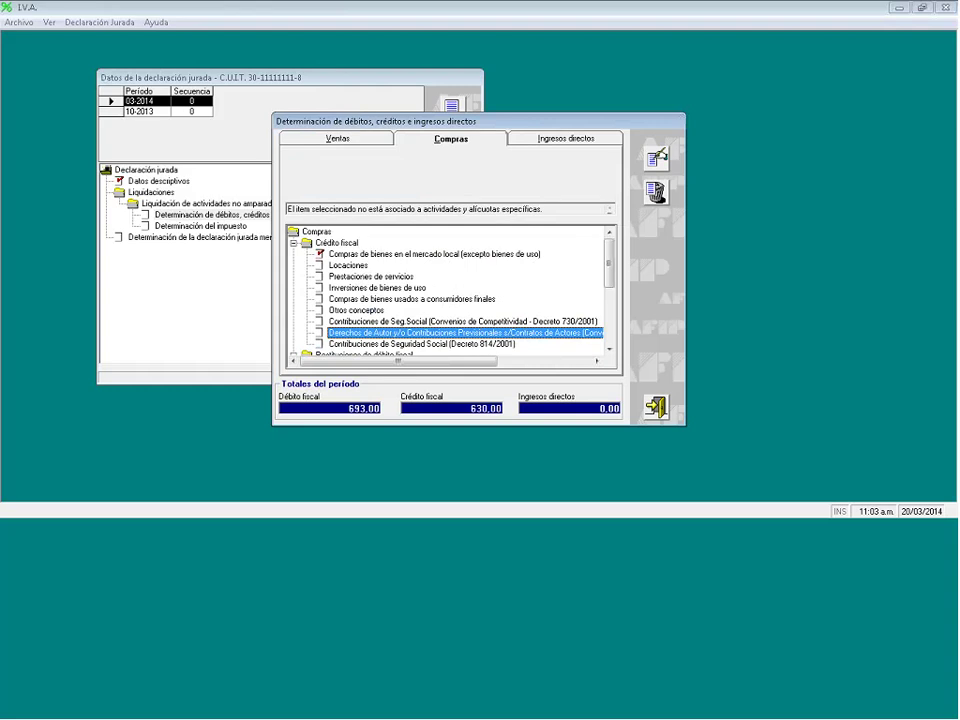
left_click(421, 344)
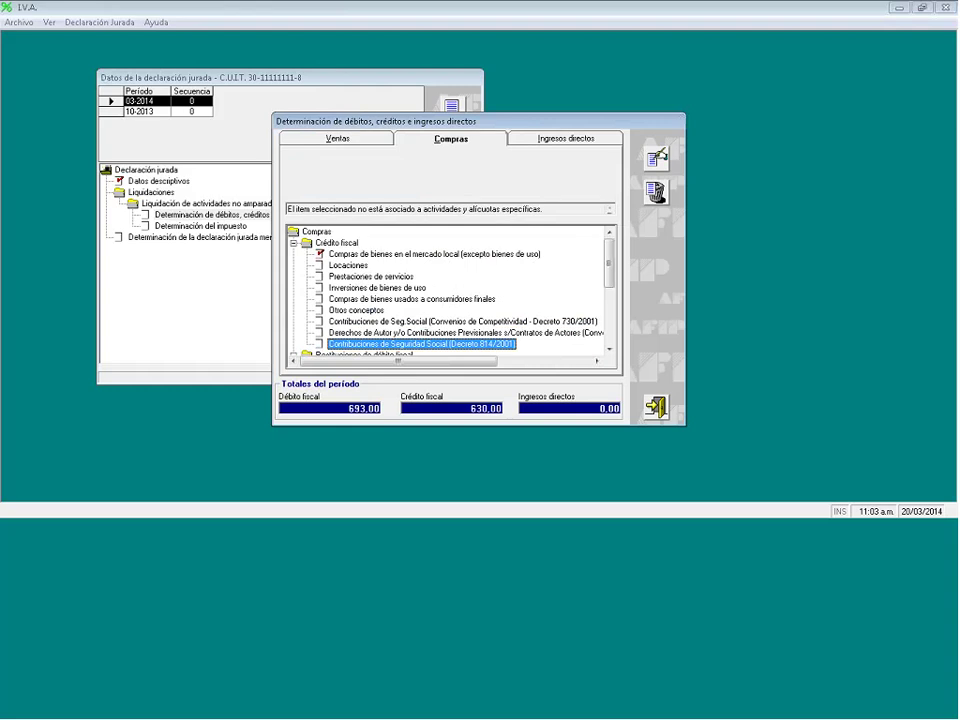
key("Down")
key("Down")
key("Down")
key("Down")
key("Down")
key("Down")
key("Down")
key("Down")
key("Down")
key("Down")
Try to import the Regímenes de percepción records under Ingresos directos, and close the determination of debits, credits and direct income.
key("ctrl+Tab")
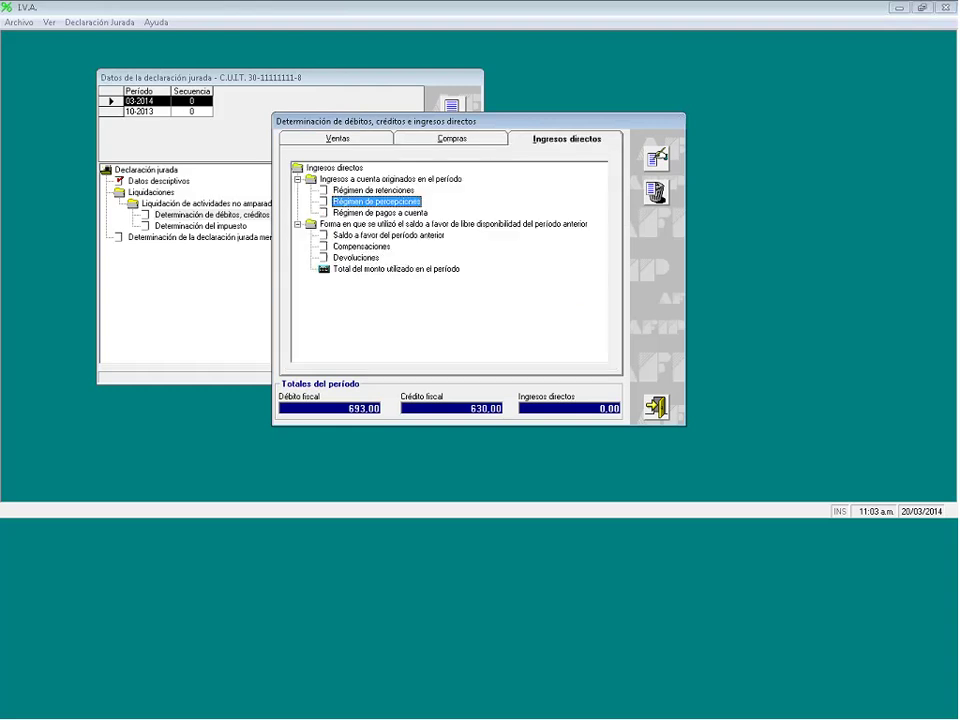
key("Return")
key("Return")
key("Return")
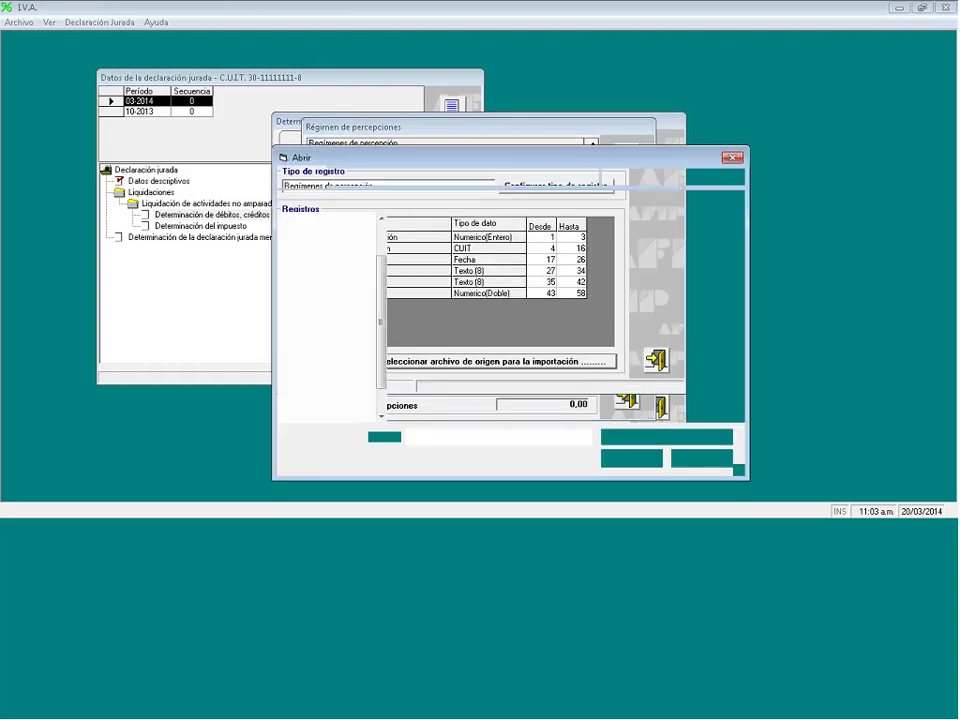
key("Return")
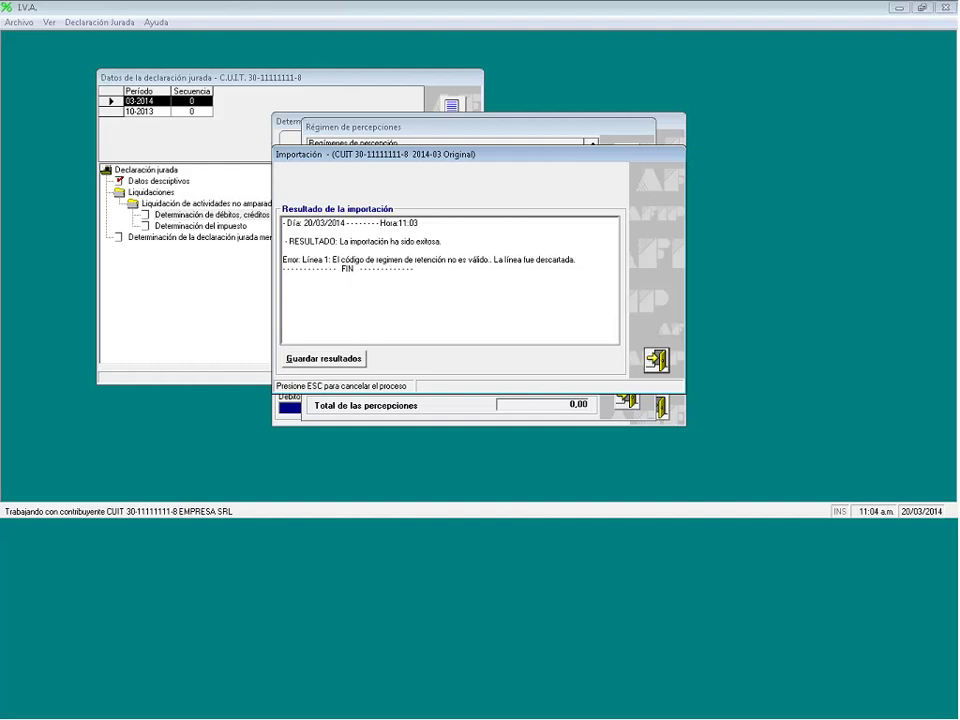
key("Escape")
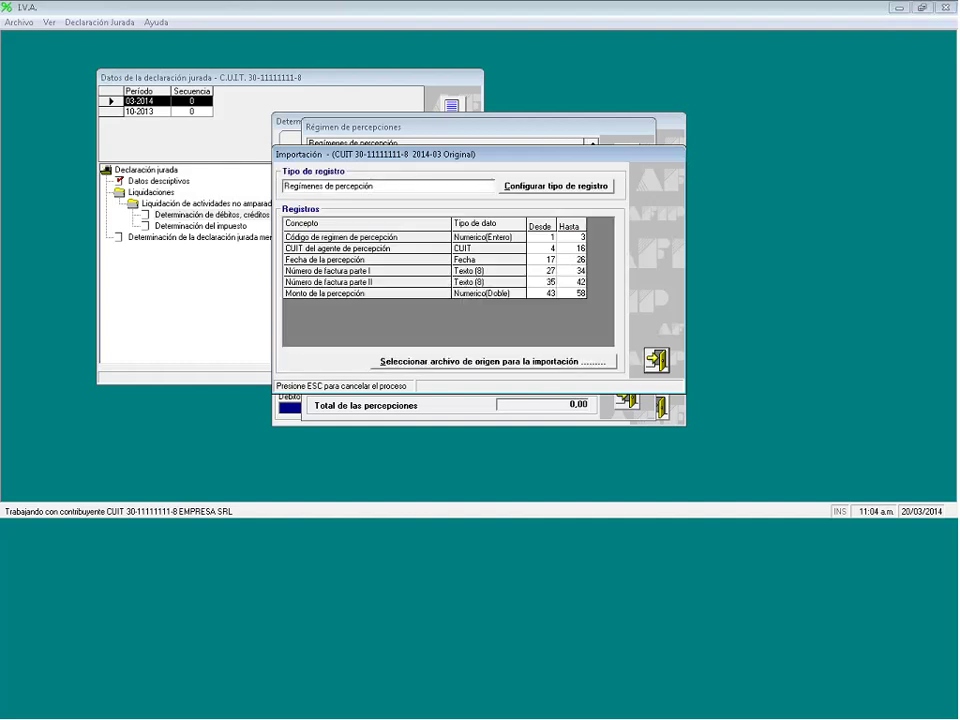
key("Escape")
key("Escape")
left_click(388, 235)
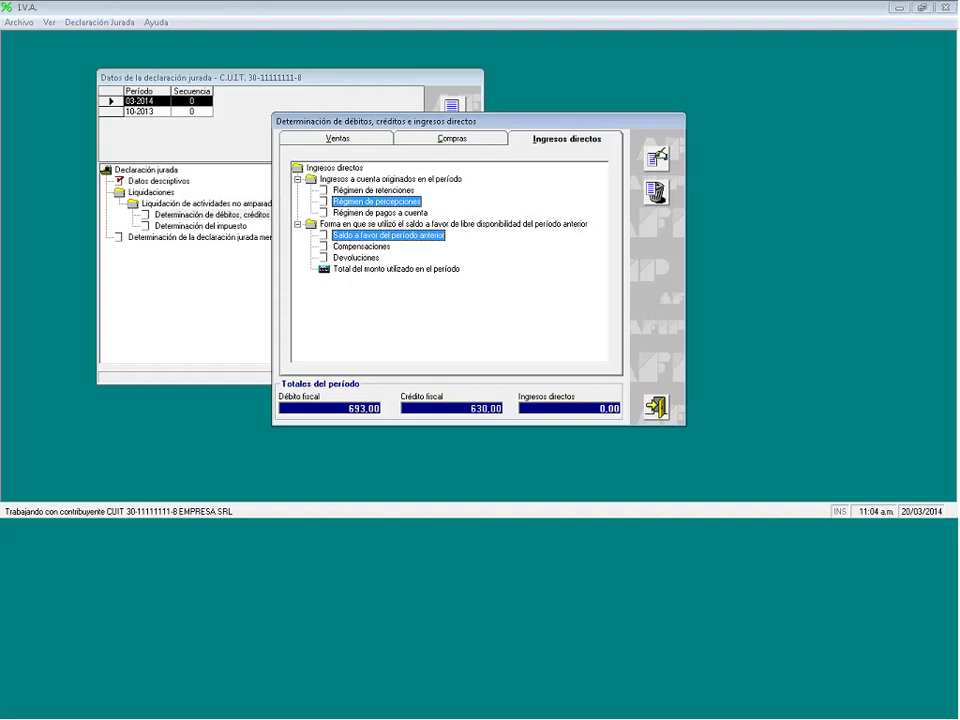
key("Escape")
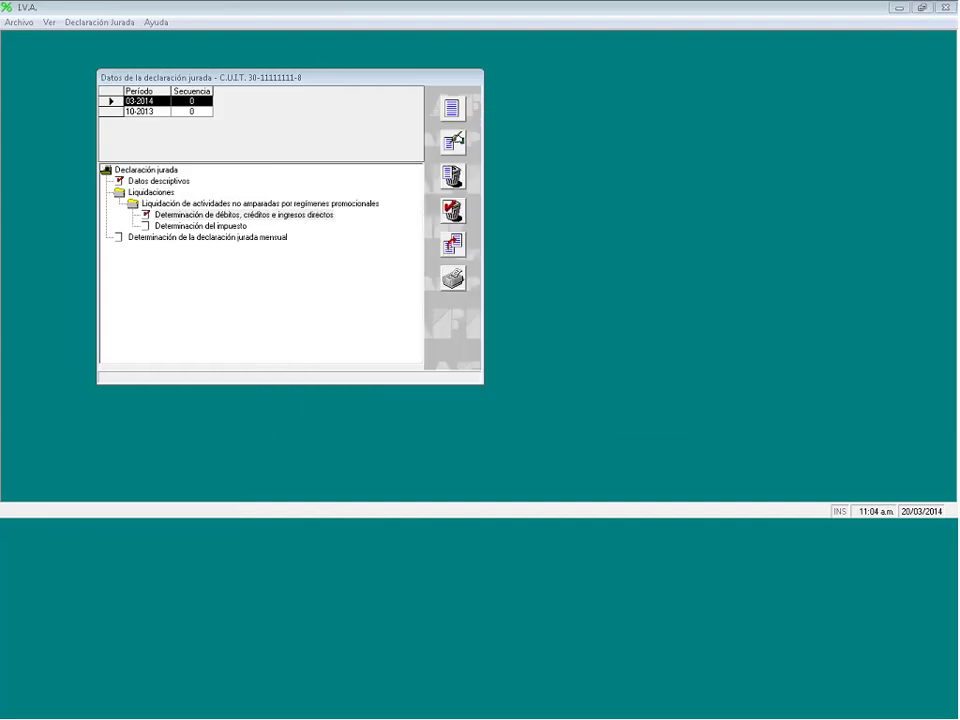
Open Determinación del impuesto and accept it with Saldo a favor del período anterior, Impuesto facturado and Diferimiento F. 518 at 0,00.
left_click(200, 226)
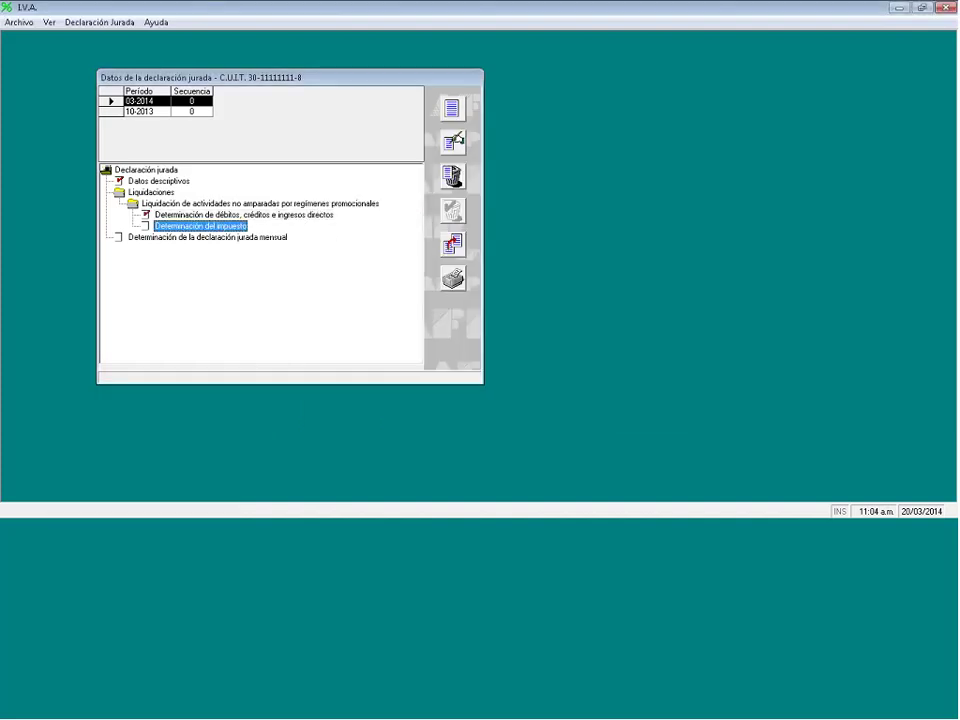
key("Return")
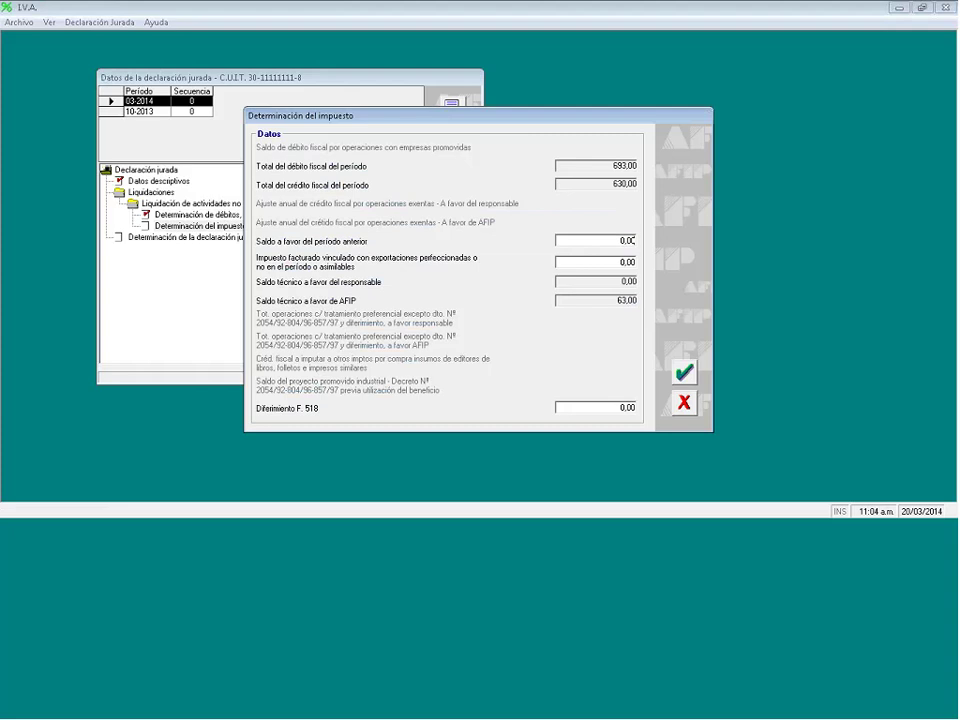
key("Tab")
key("Tab")
key("Tab")
left_click(684, 372)
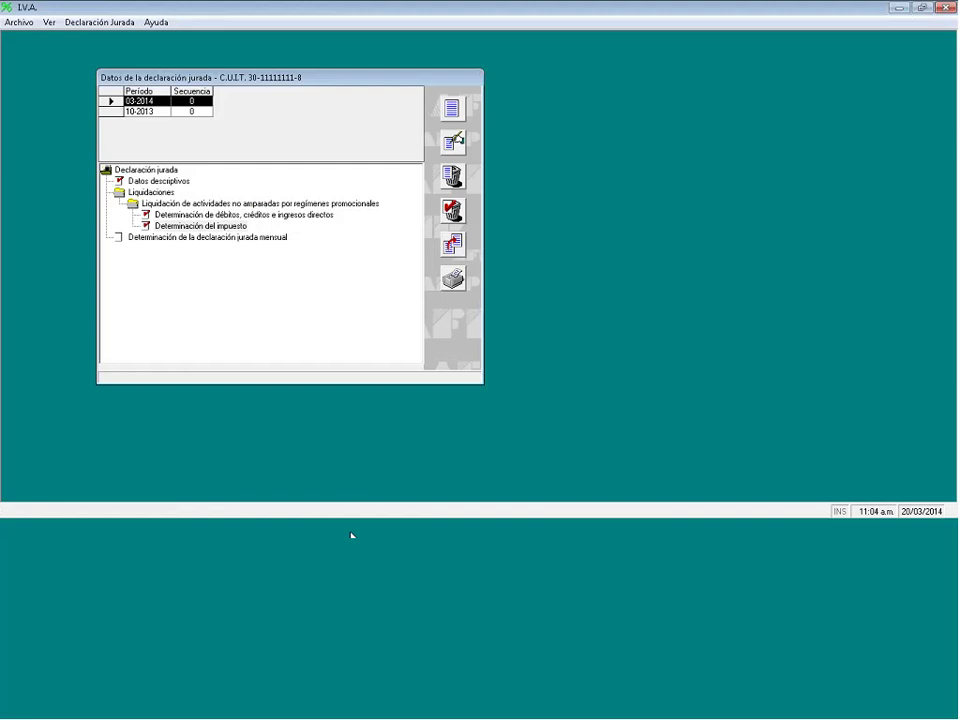
Review the balances in Determinación de la declaración jurada mensual and close it.
left_click(205, 238)
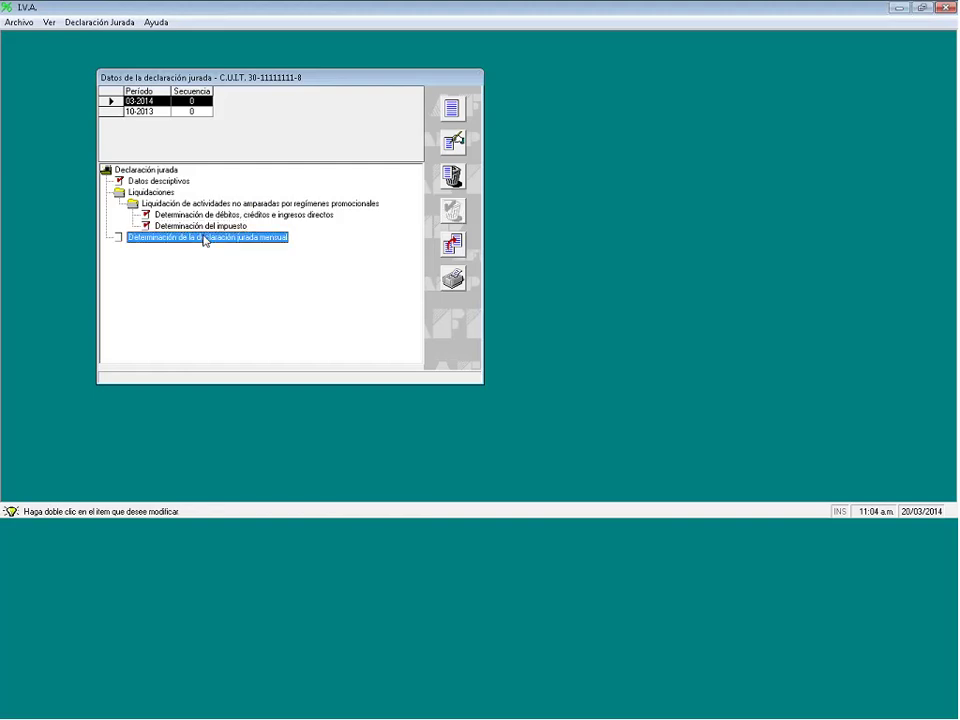
double_click(210, 237)
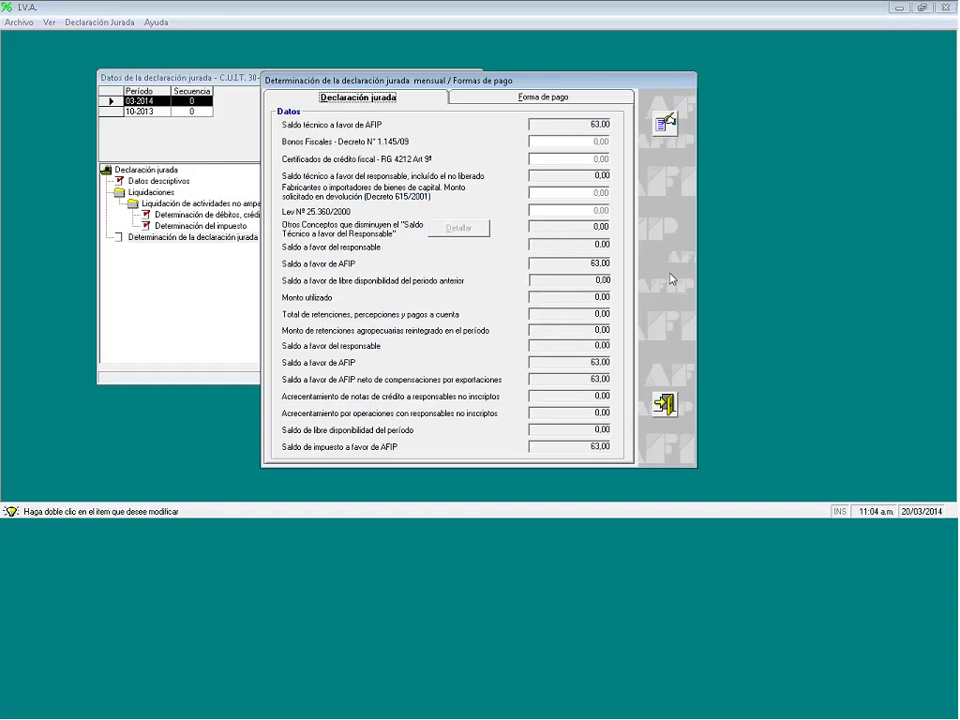
left_click(665, 406)
Switch back to Gestión Integral Del Estudio Completo and accept the IVA DDJJ Mensual for 3 - 2014 without printing.
left_click(899, 10)
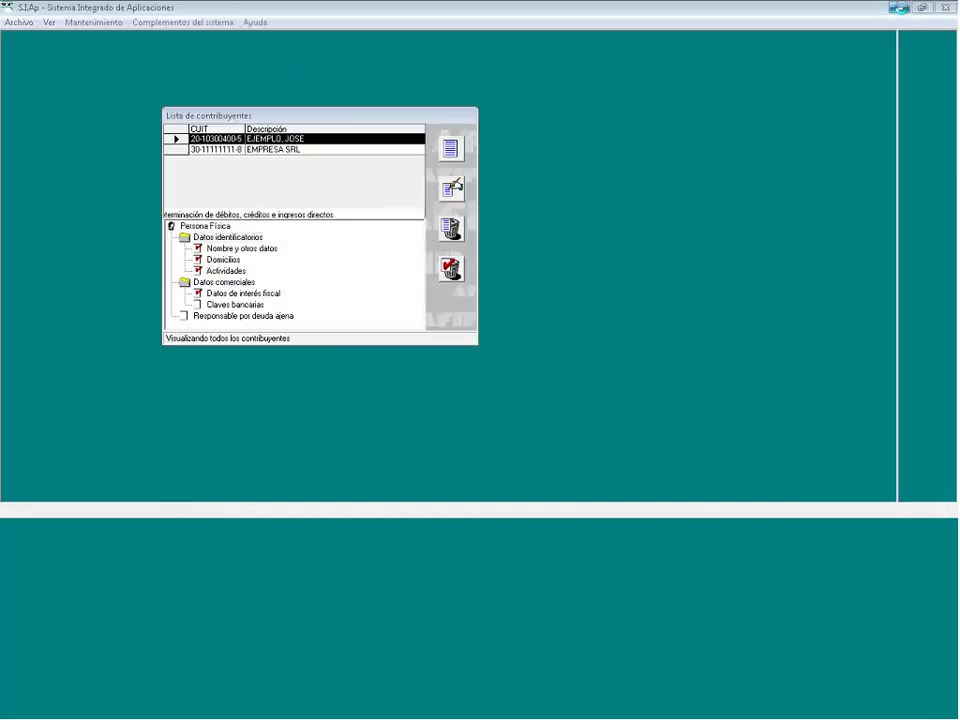
left_click(899, 9)
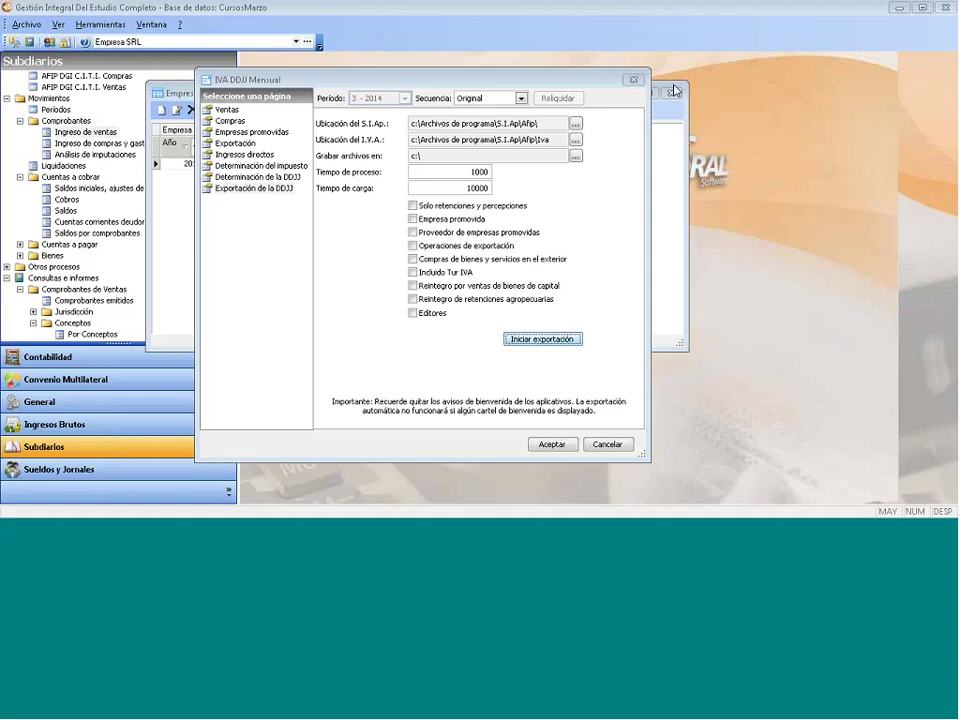
left_click(556, 449)
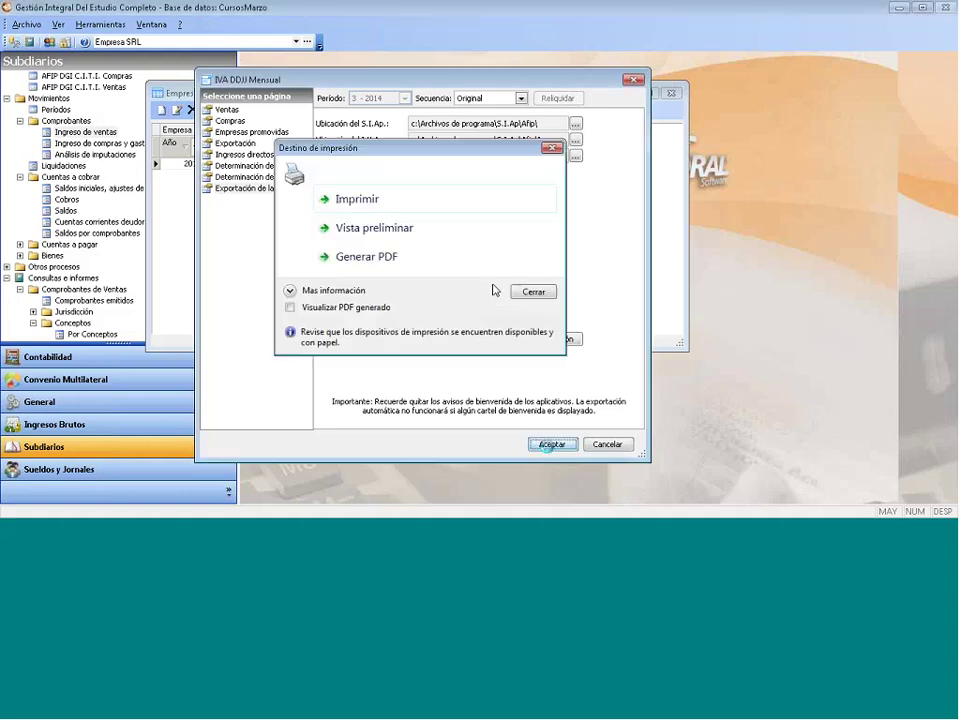
left_click(533, 291)
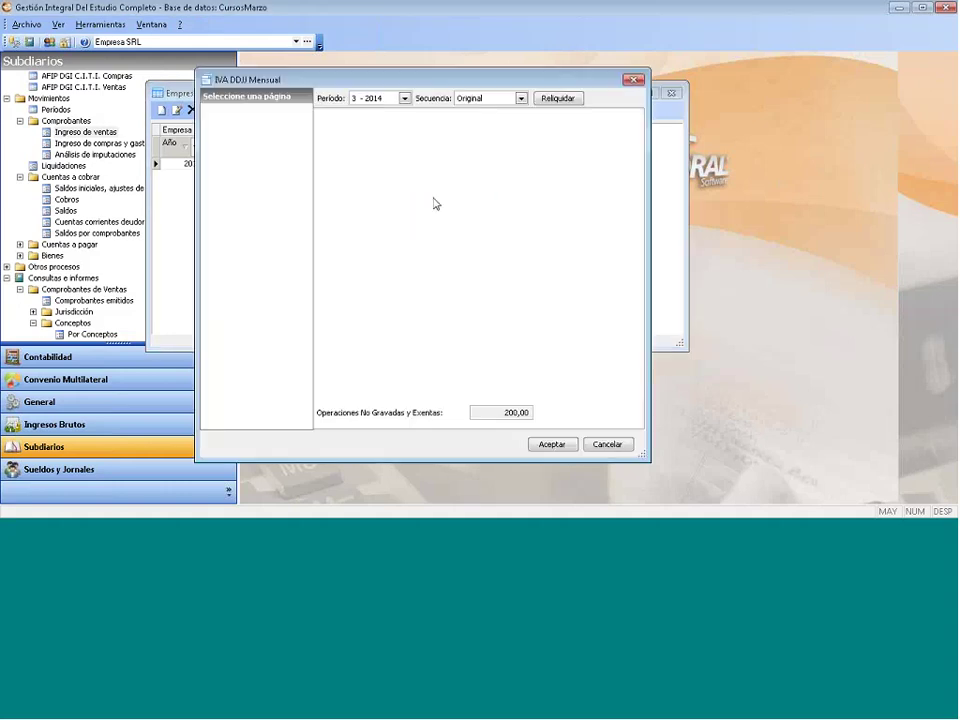
In the determination of the March 2014 DDJJ, set Saldo Libre Disponibilidad AF Período Ant. to 34,00.
left_click(237, 177)
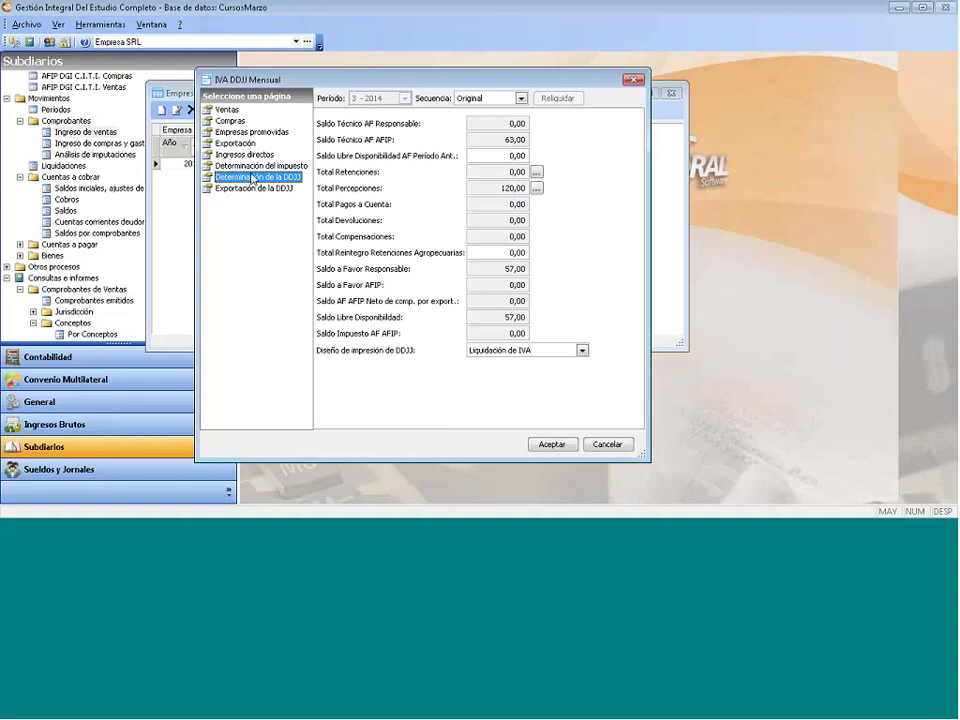
left_click(480, 155)
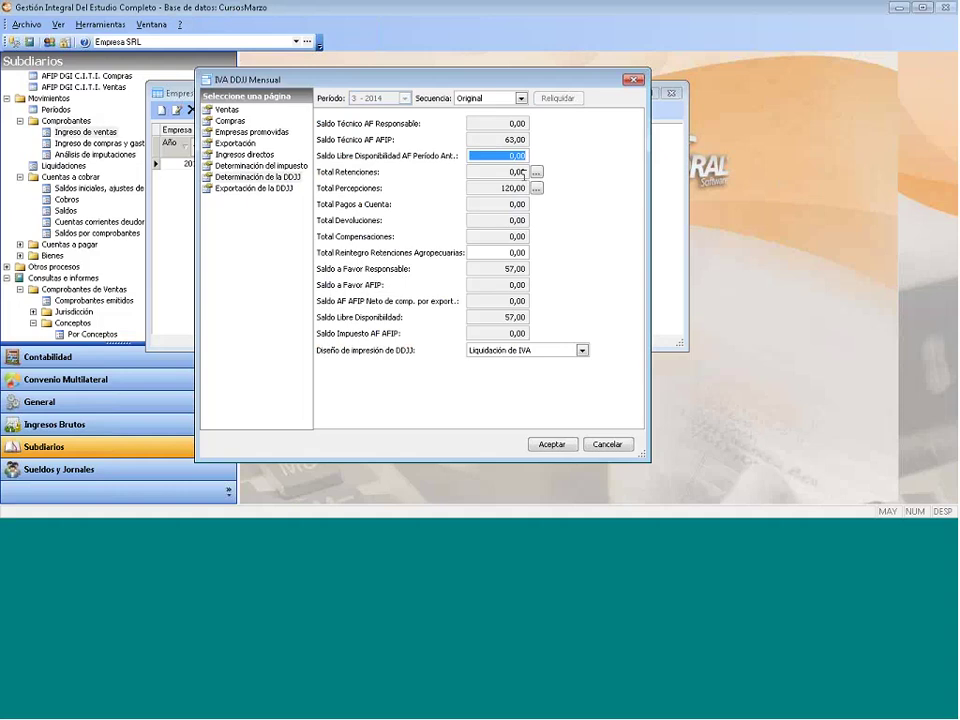
type("2 ,")
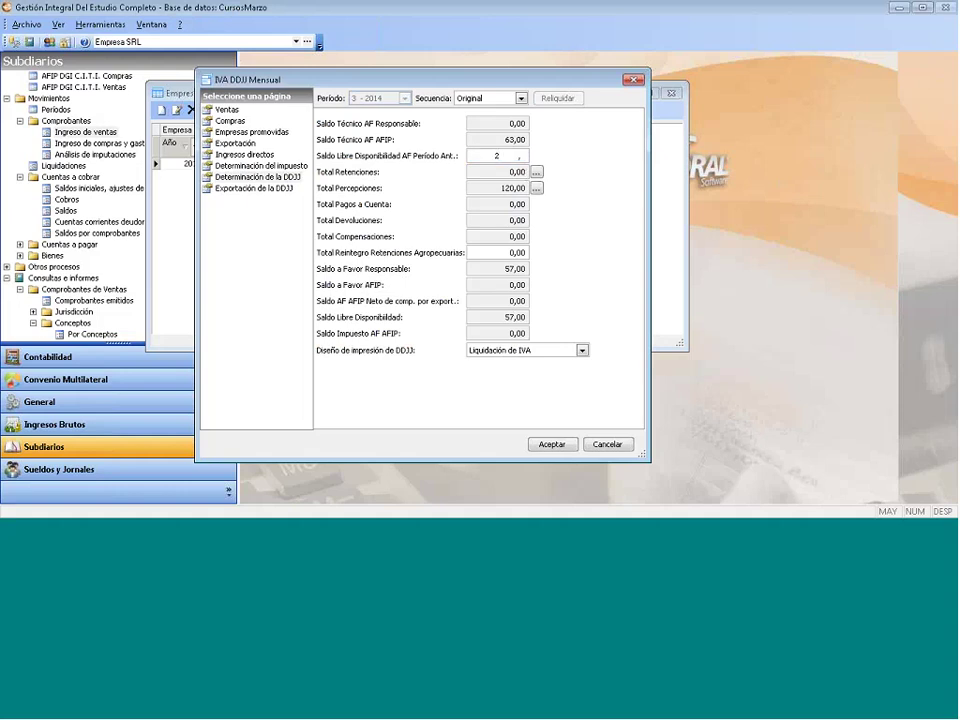
type("33")
key("BackSpace")
key("BackSpace")
key("BackSpace")
type("34")
Check the régimen in the detail of Total Percepciones, and accept the monthly declaration without printing it.
left_click(536, 189)
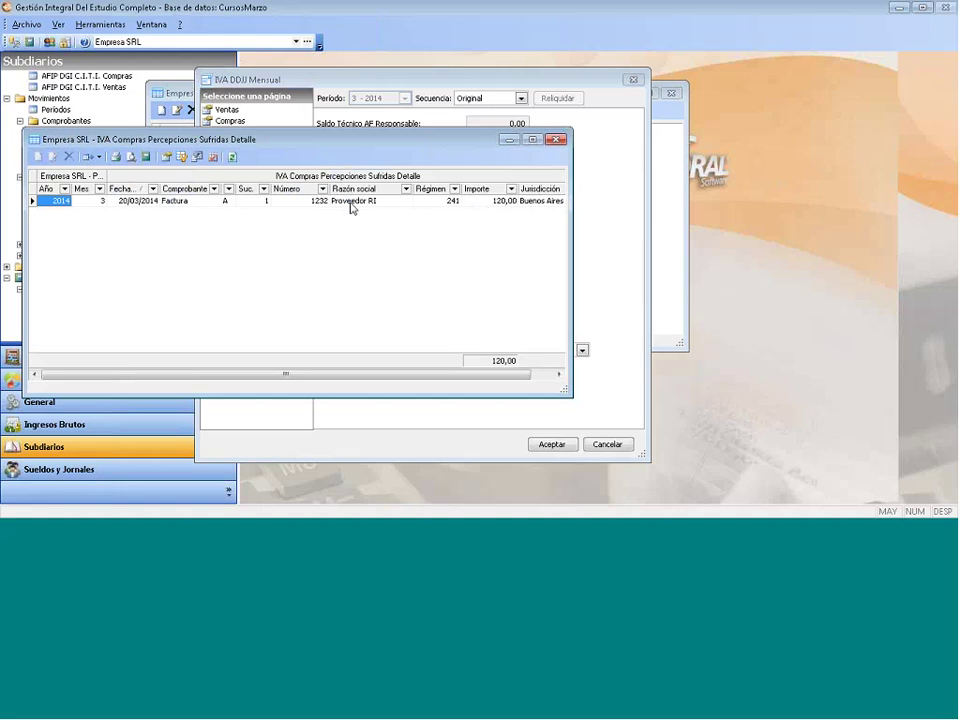
left_click(437, 201)
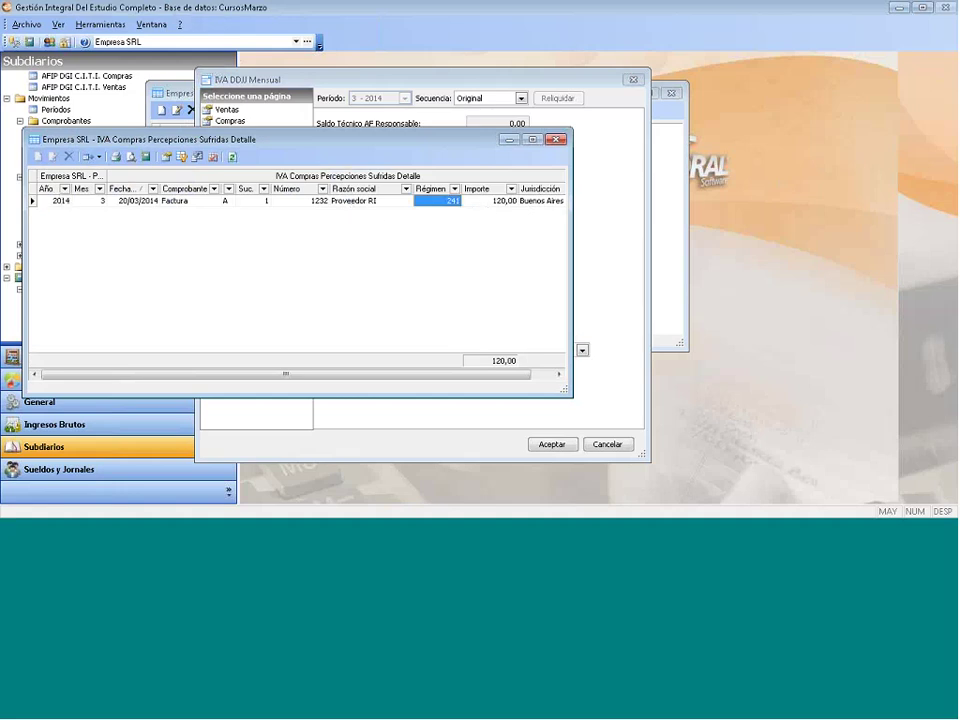
left_click(557, 142)
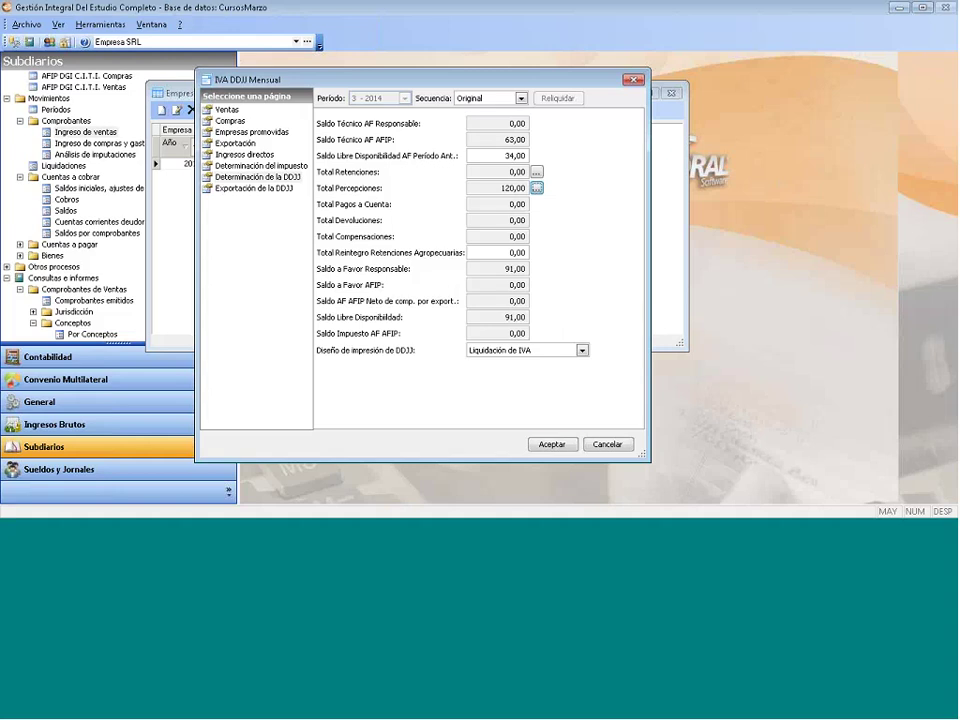
left_click(551, 444)
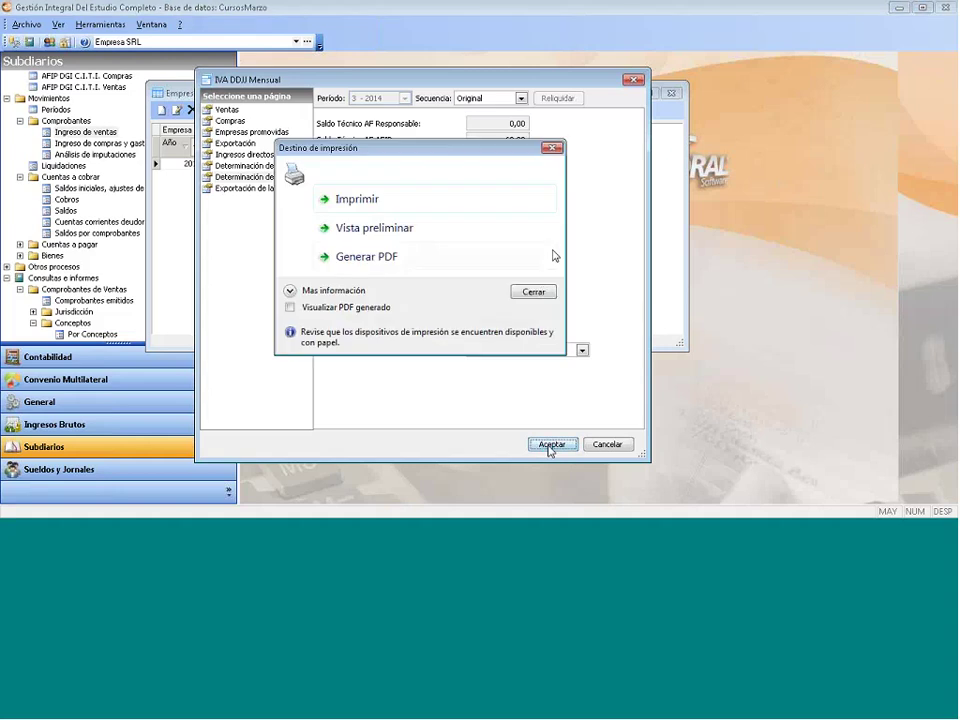
left_click(531, 290)
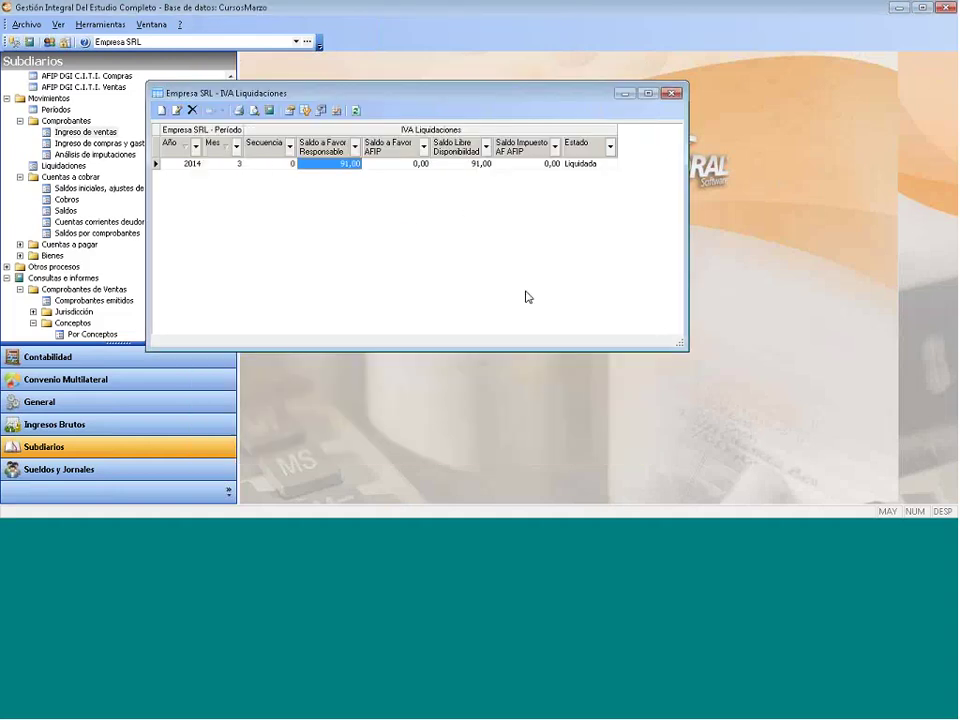
Reopen the March 2014 IVA liquidation for modification and set Diseño de impresión de DDJJ to Liquidación de IVA detallada.
right_click(332, 166)
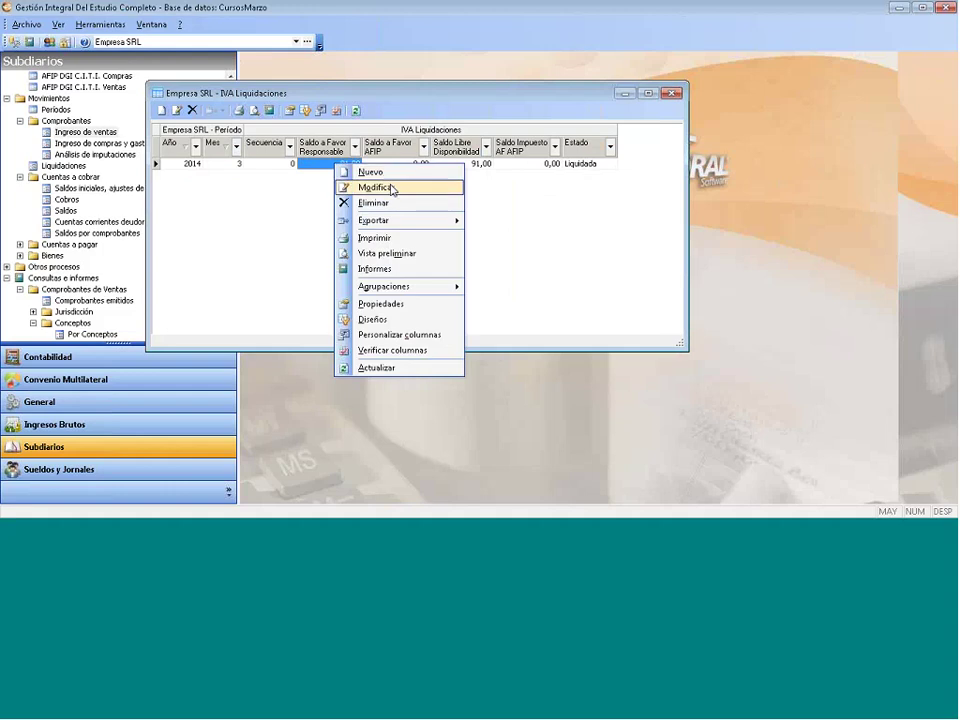
left_click(390, 185)
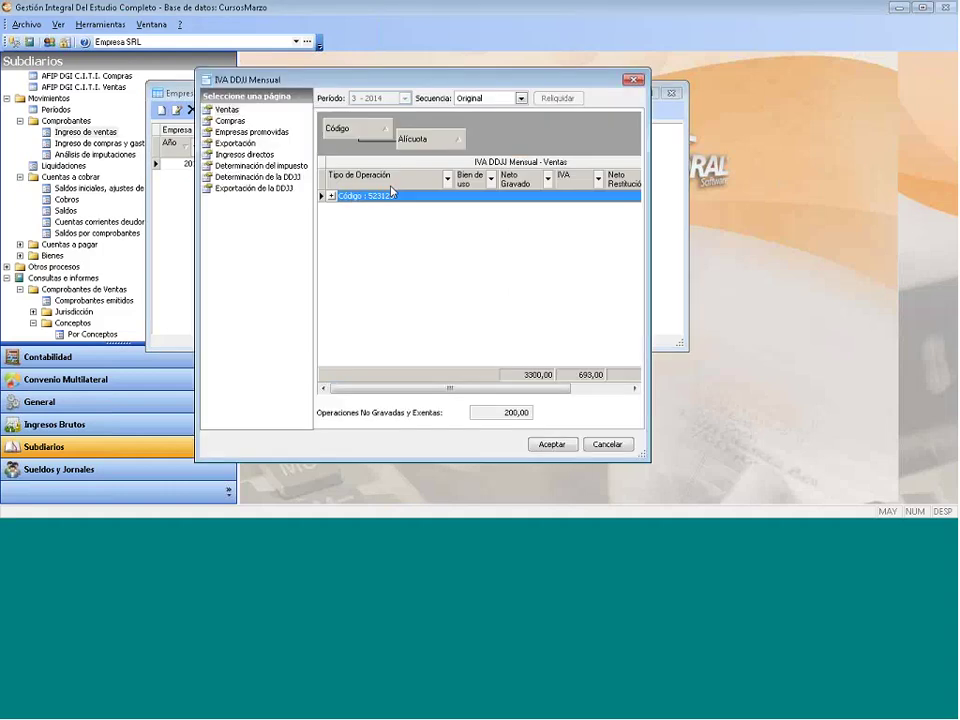
left_click(258, 177)
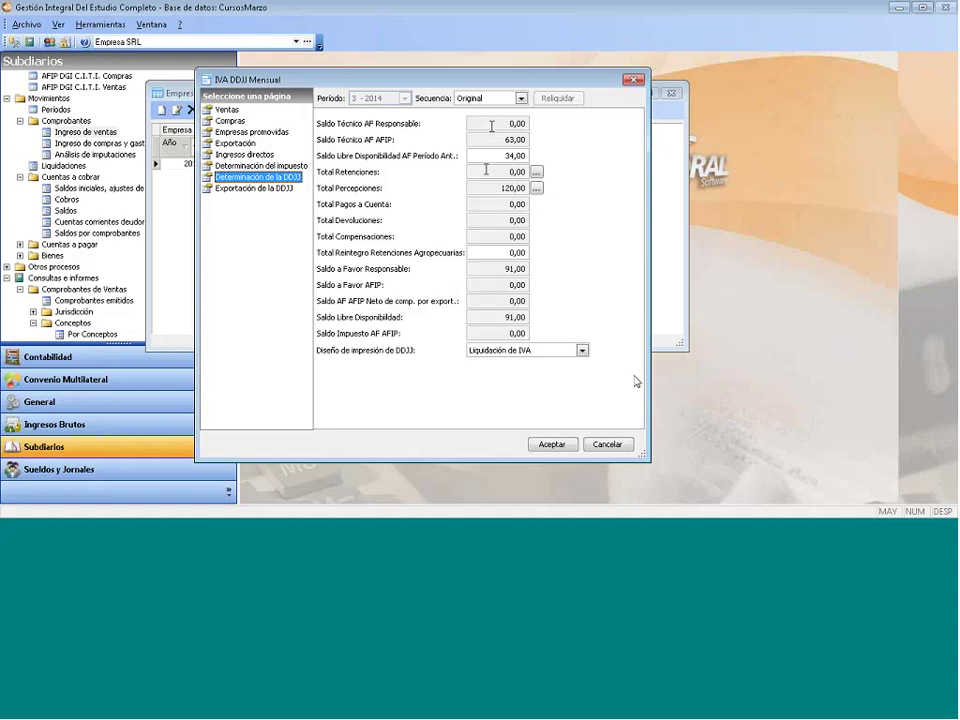
left_click(581, 350)
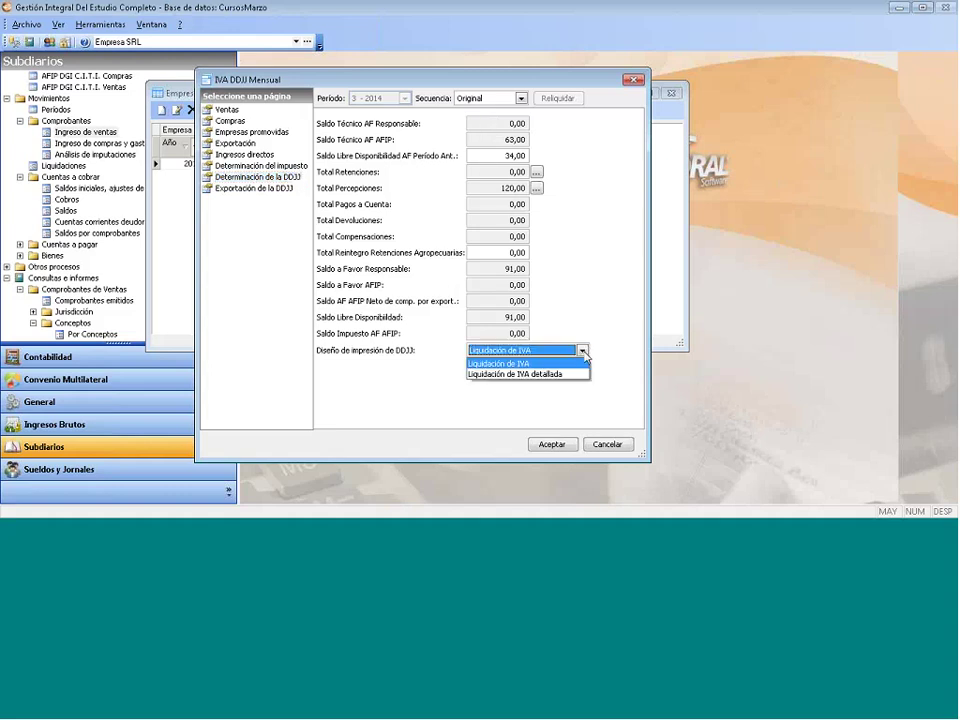
left_click(532, 364)
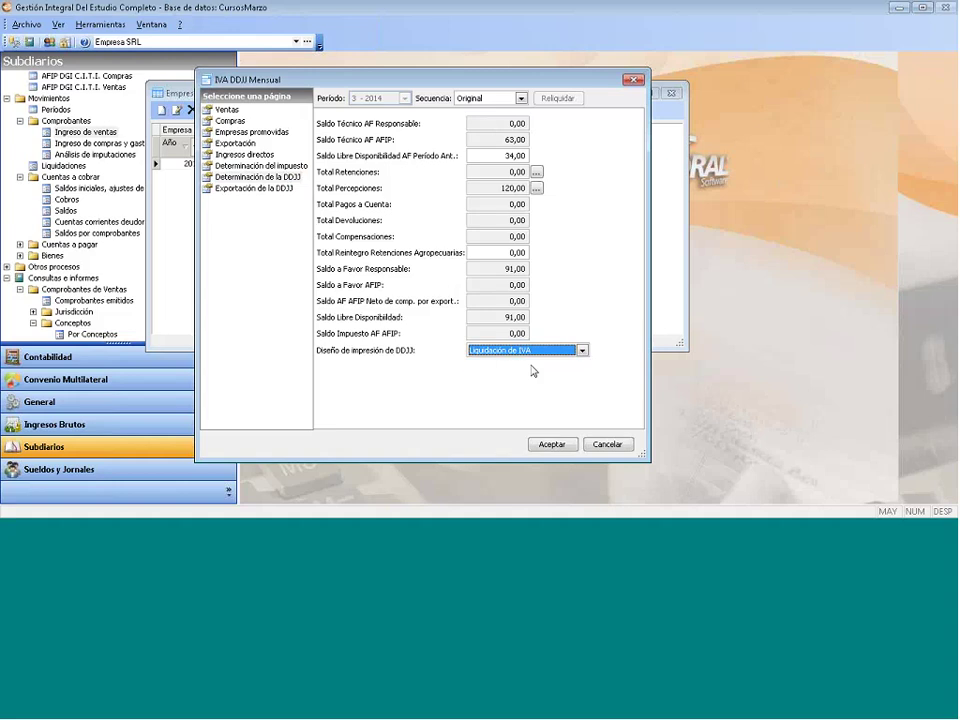
left_click(527, 352)
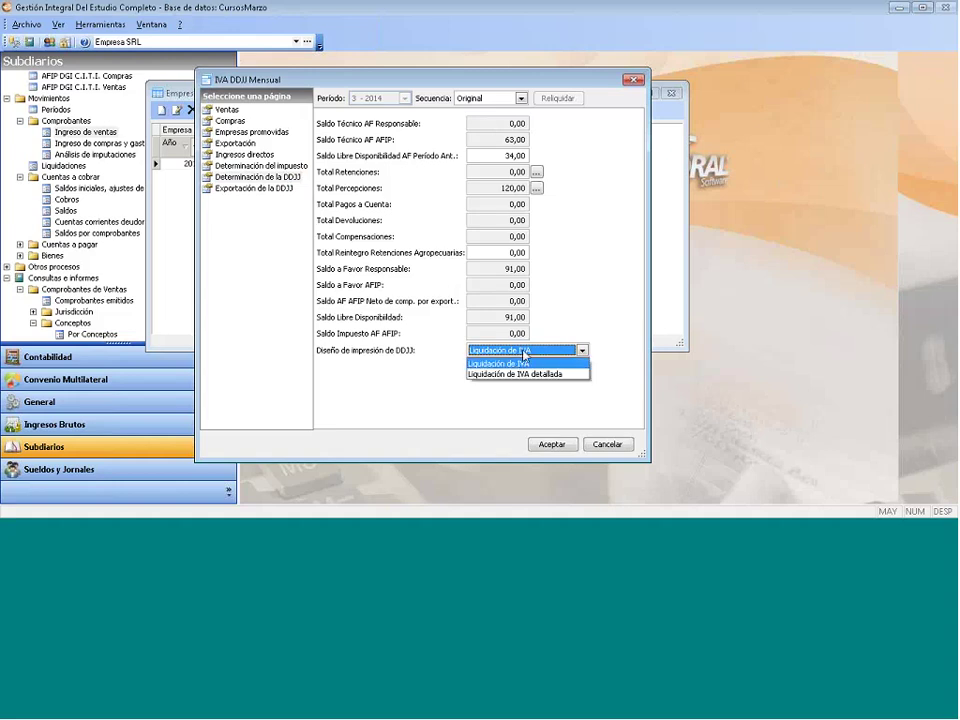
left_click(525, 364)
left_click(527, 354)
left_click(524, 375)
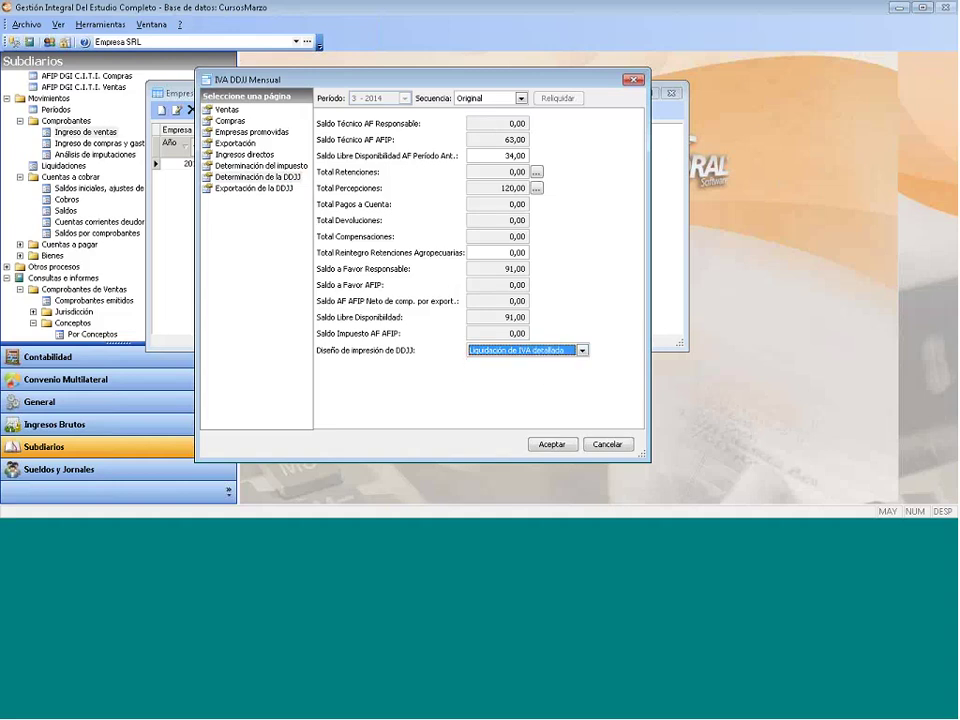
Accept the March 2014 declaration, preview its detailed IVA liquidation report, and close the print options.
left_click(552, 445)
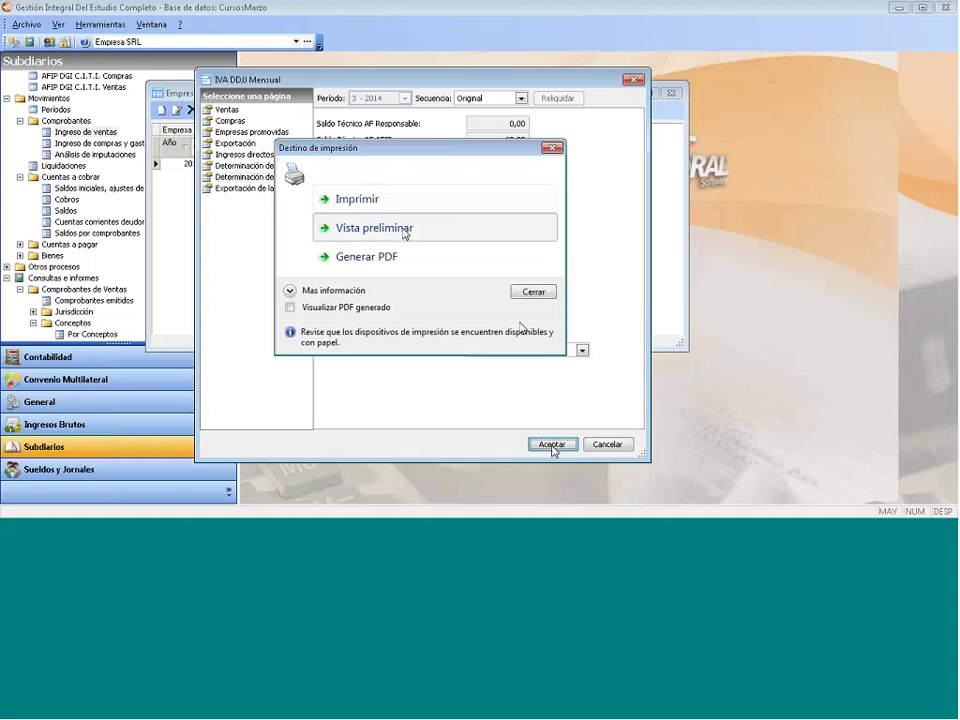
left_click(474, 229)
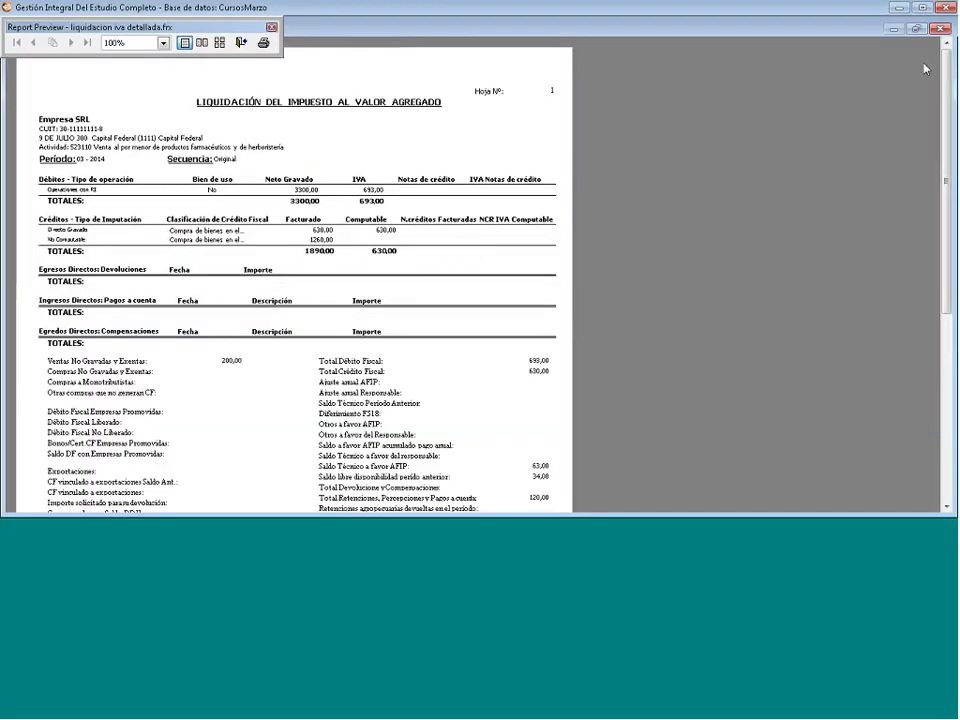
left_click_drag(946, 117, 946, 60)
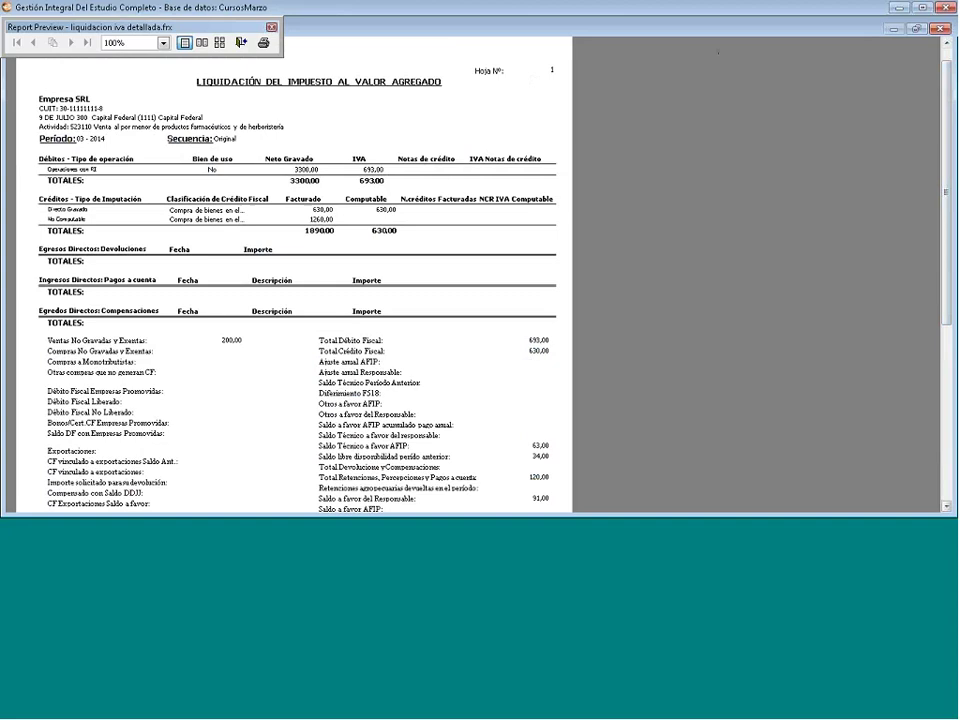
left_click(941, 30)
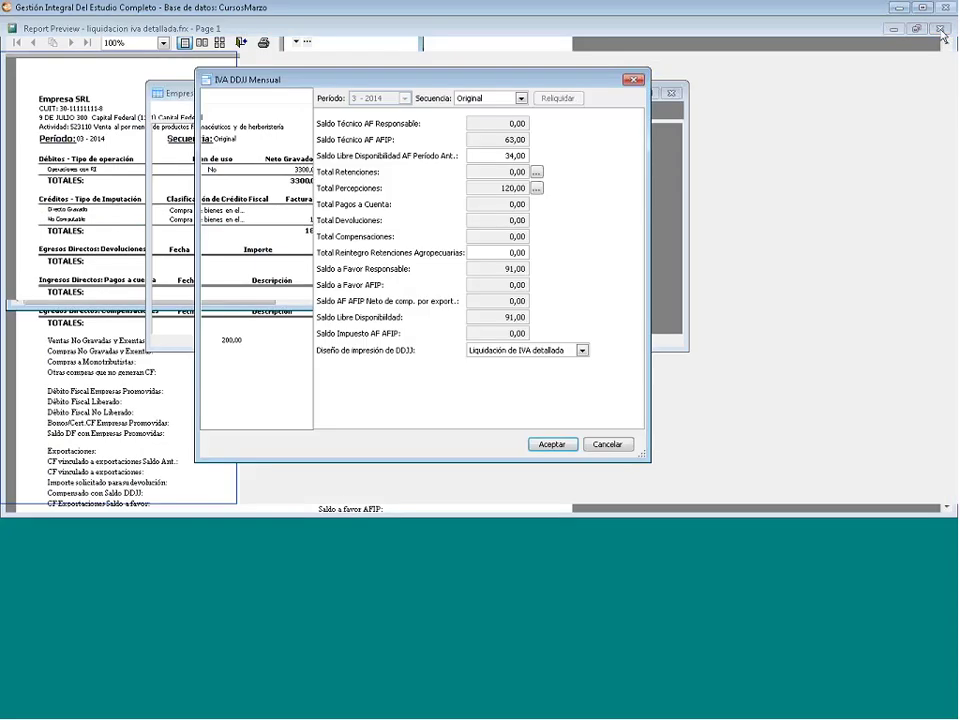
left_click(533, 290)
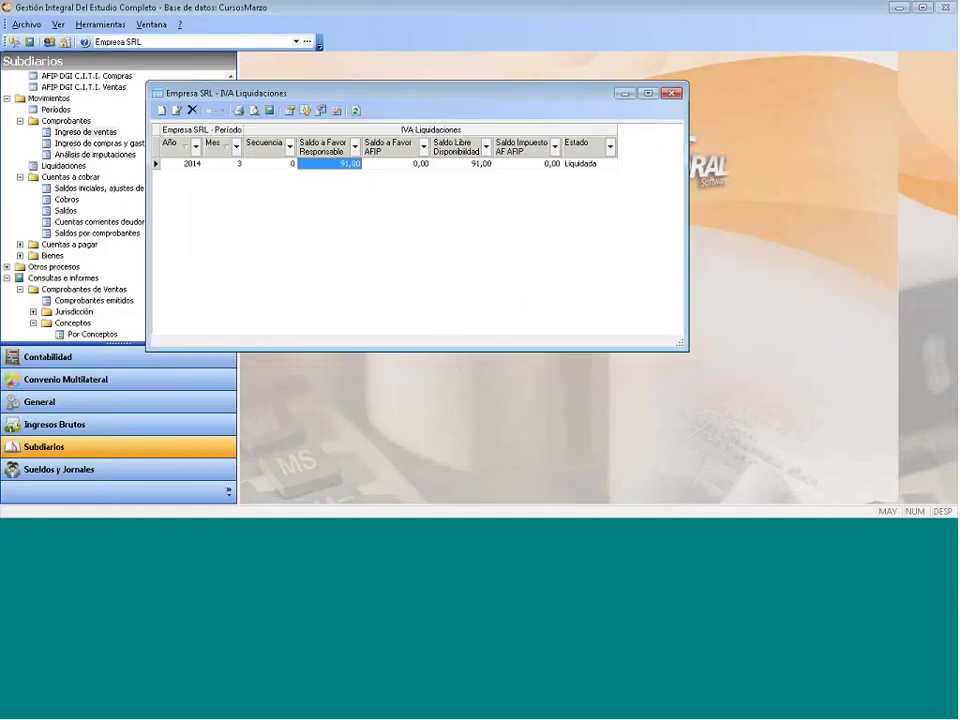
Switch to AFIP's I.V.A. application and check Régimen de percepciones under Ingresos directos of the 03-2014 declaration.
left_click(417, 535)
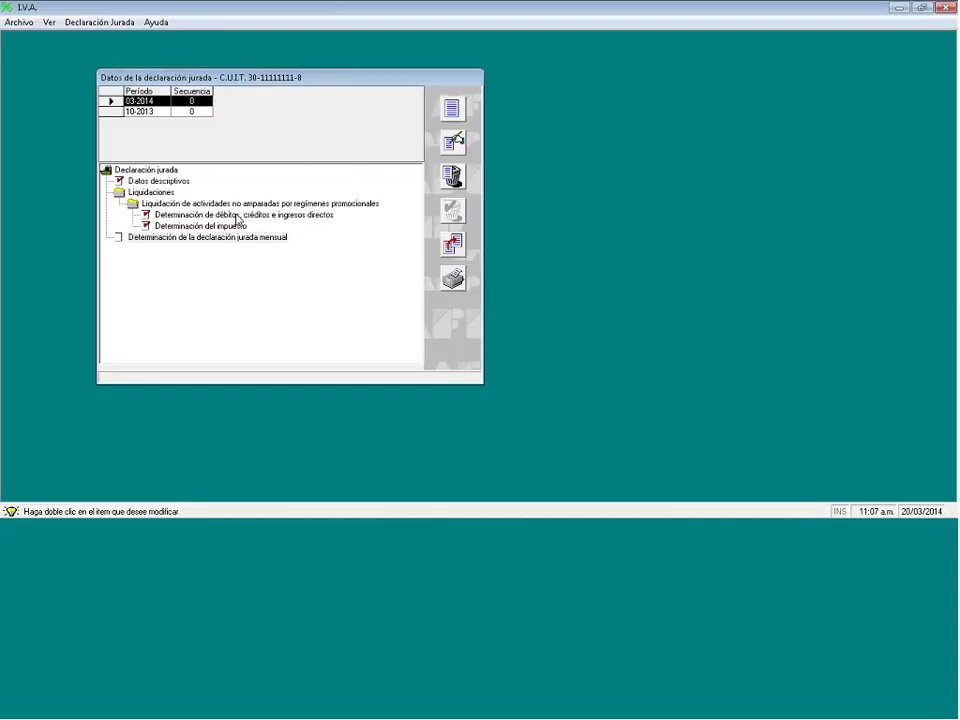
double_click(238, 216)
left_click(580, 140)
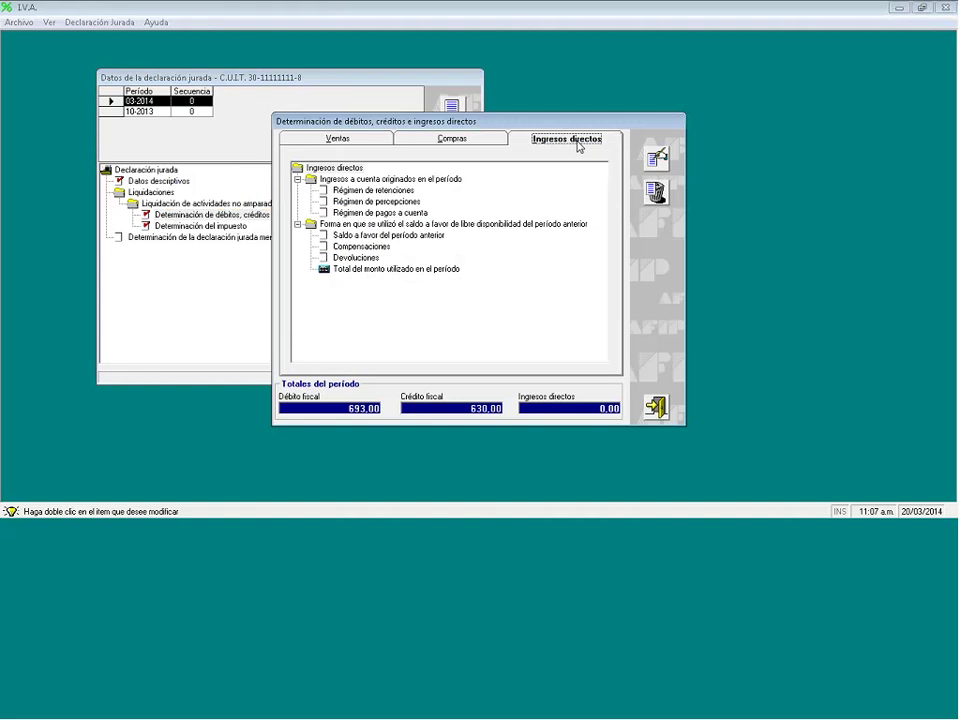
double_click(370, 202)
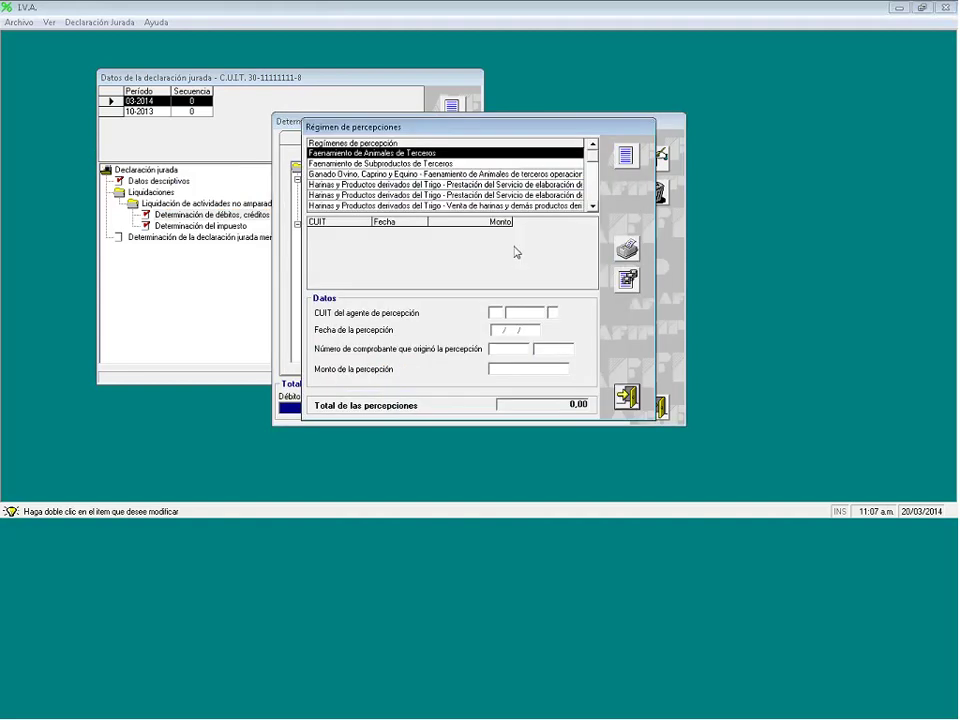
left_click(626, 397)
left_click(656, 408)
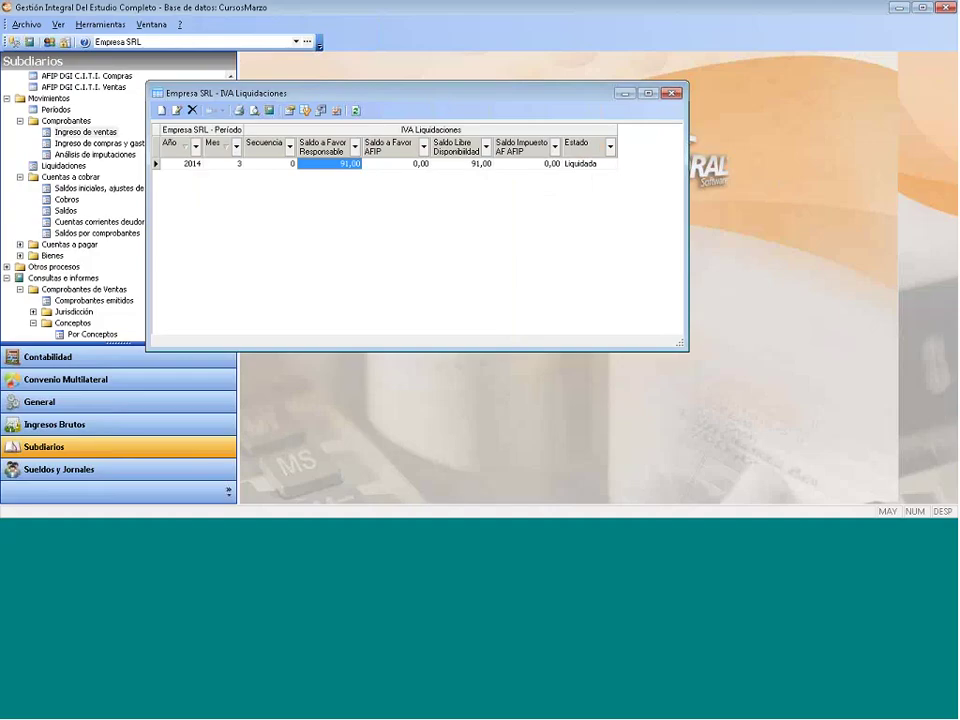
In Gestión Integral, reopen the March 2014 liquidation for modification and set the DDJJ export to Solo retenciones y percepciones.
right_click(350, 172)
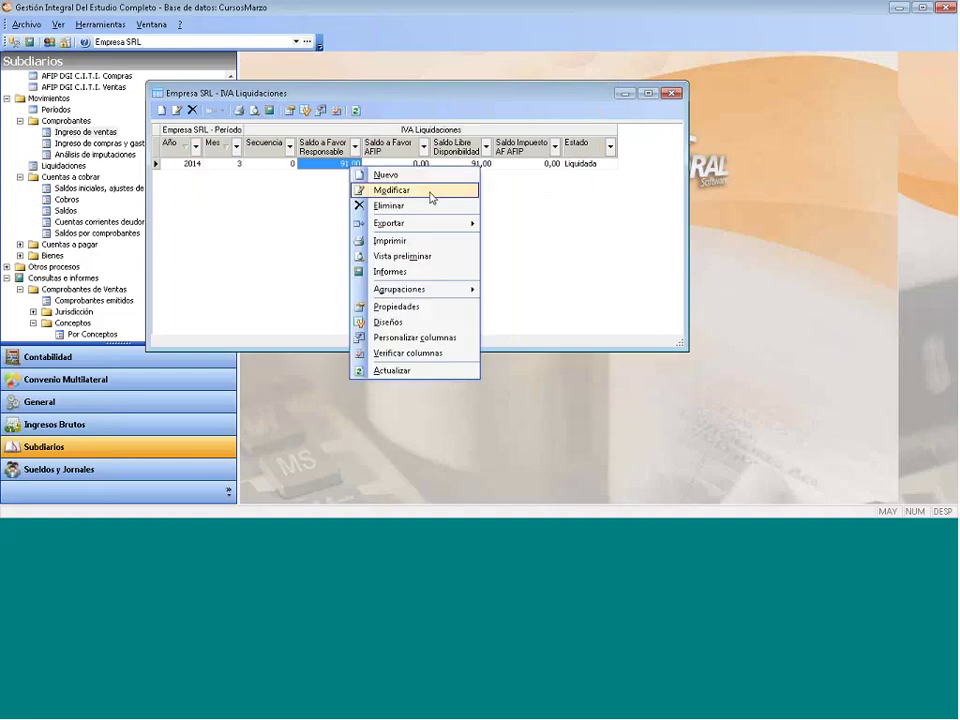
left_click(429, 197)
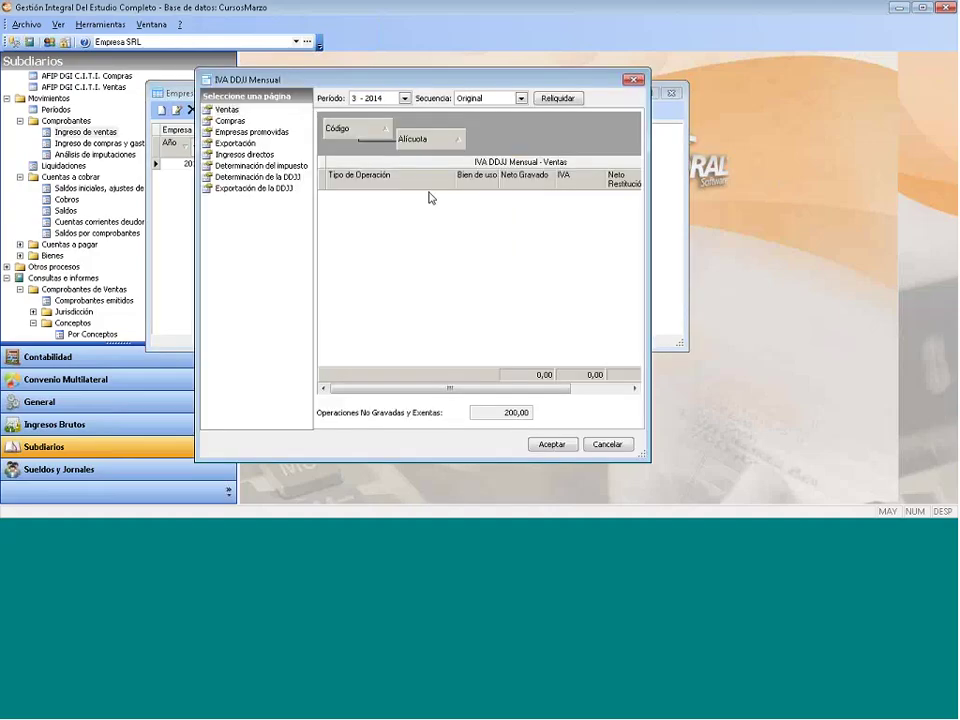
left_click(255, 188)
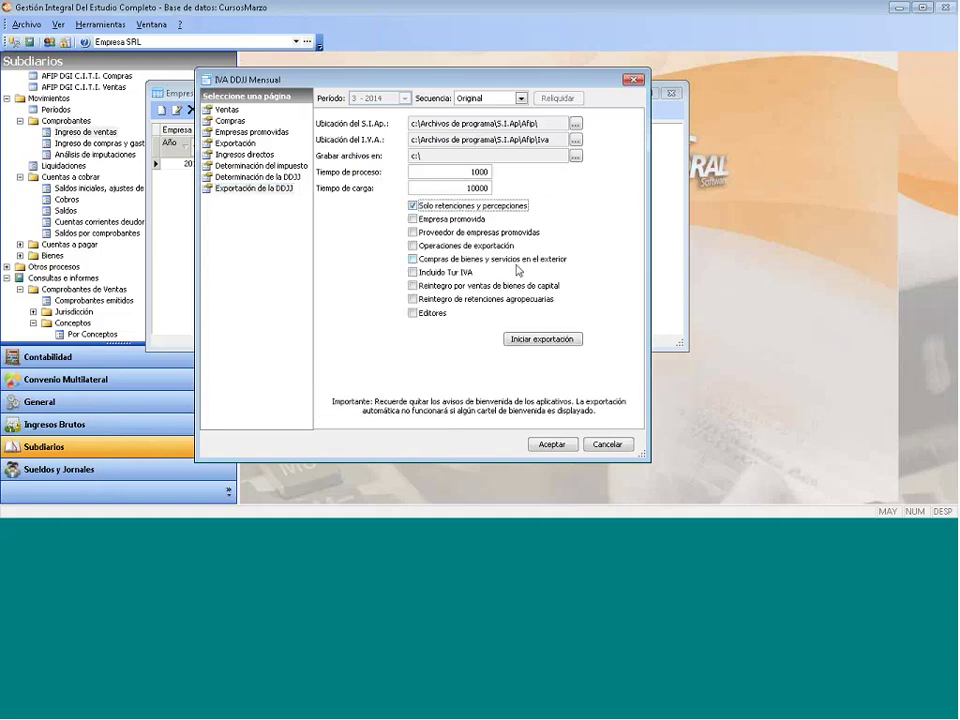
Set Grabar archivos en to the ComecioMAYO2012 folder on C: and generate the retenciones and percepciones files there.
left_click(576, 157)
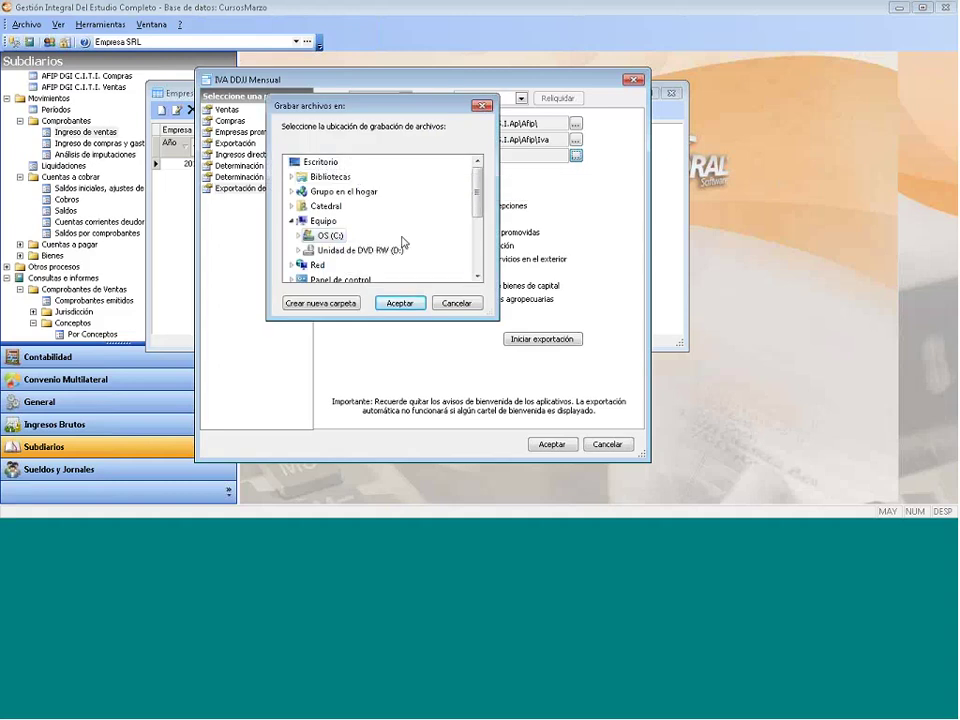
double_click(350, 235)
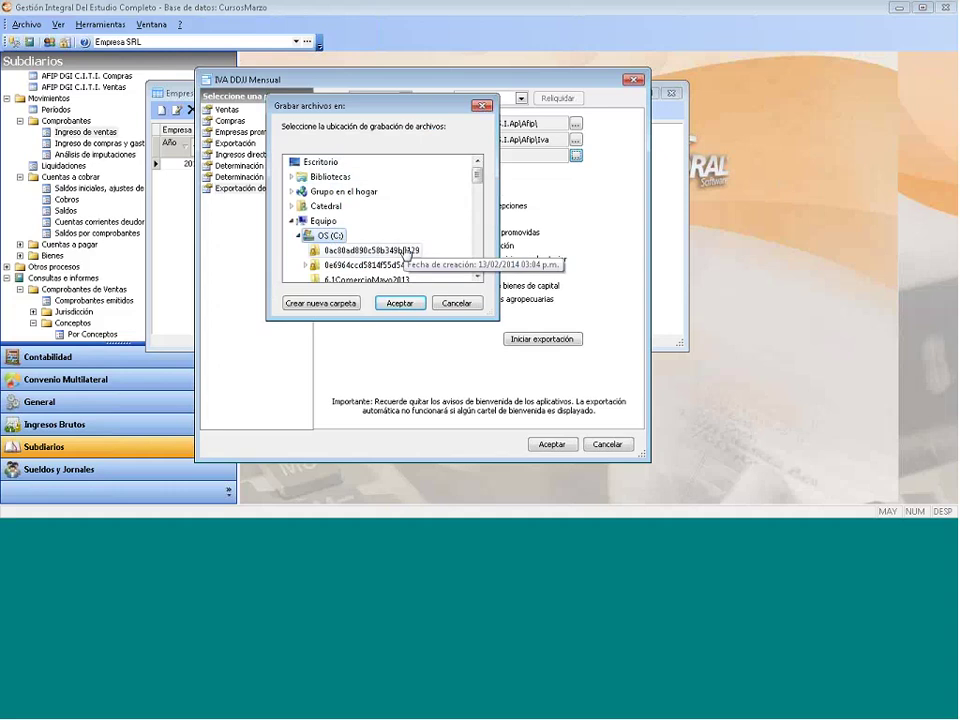
scroll(381, 244, "down", 2)
left_click(390, 250)
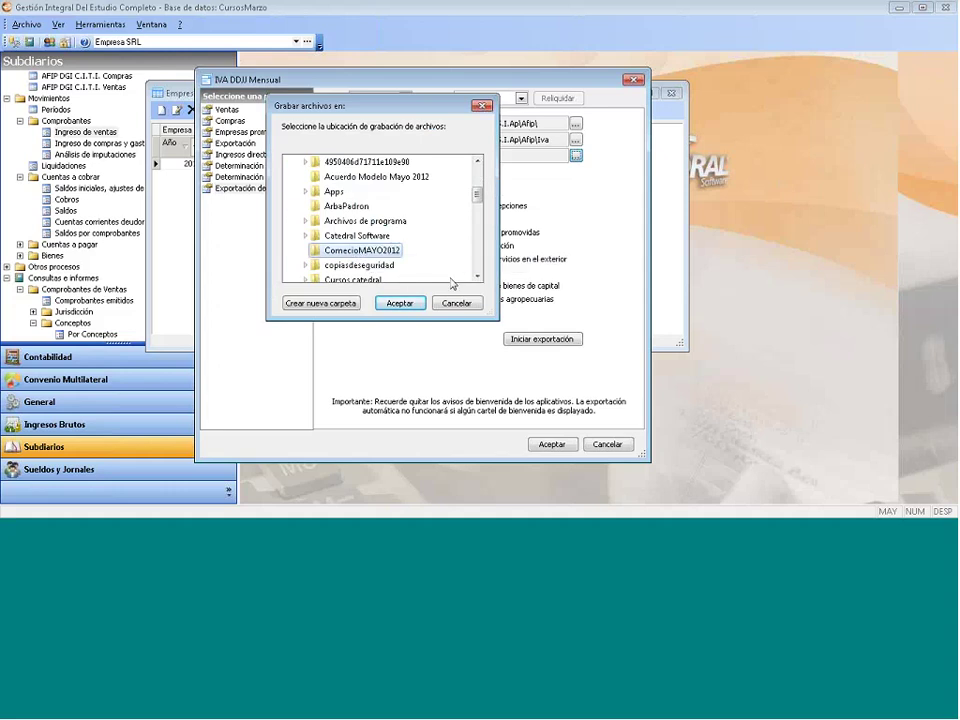
left_click(399, 303)
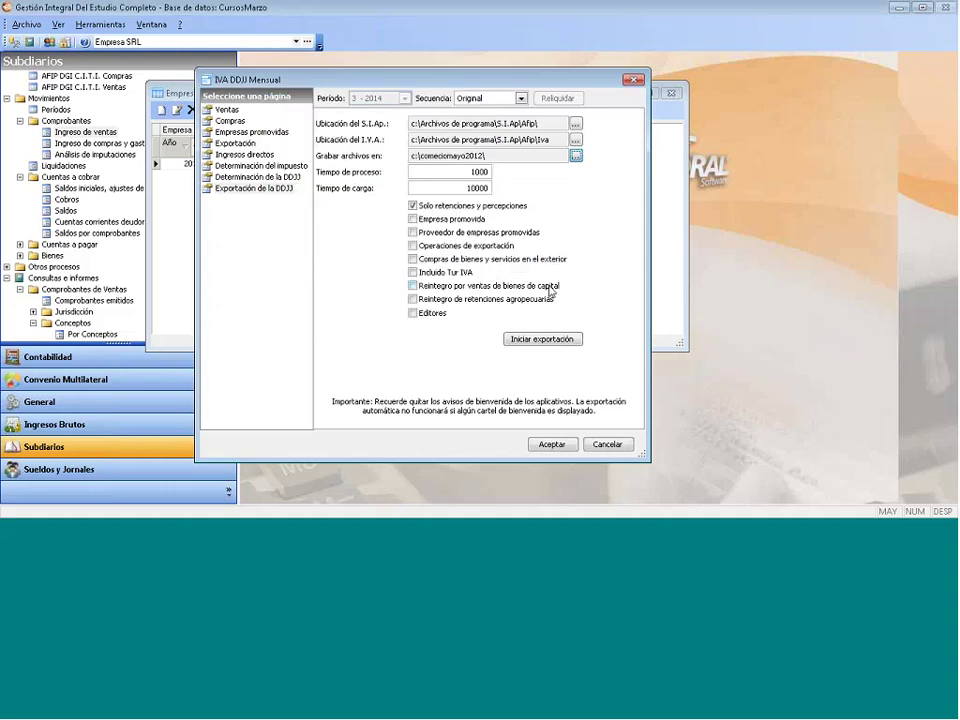
left_click(537, 341)
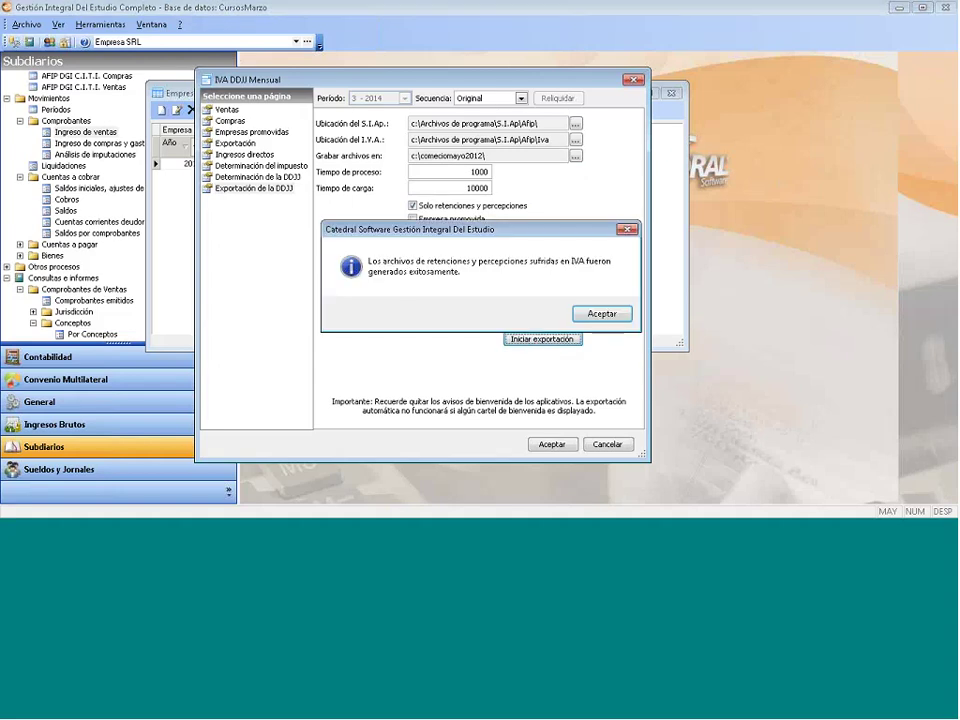
left_click(598, 315)
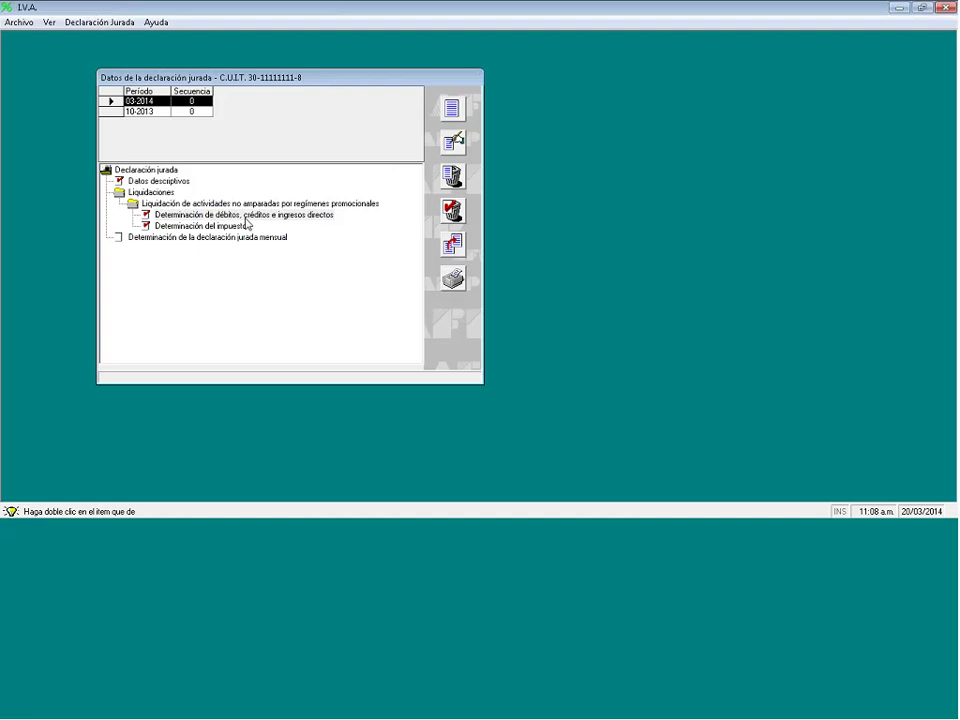
In the I.V.A. application, open the import of Regímenes de percepción from the 03-2014 declaration's Ingresos directos.
double_click(246, 216)
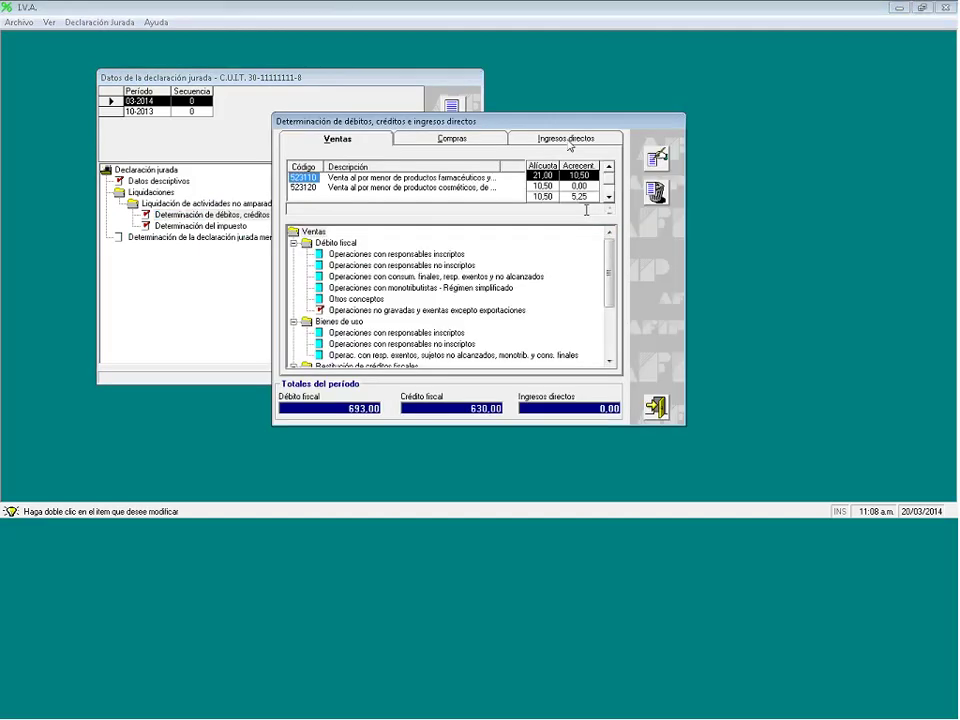
left_click(566, 141)
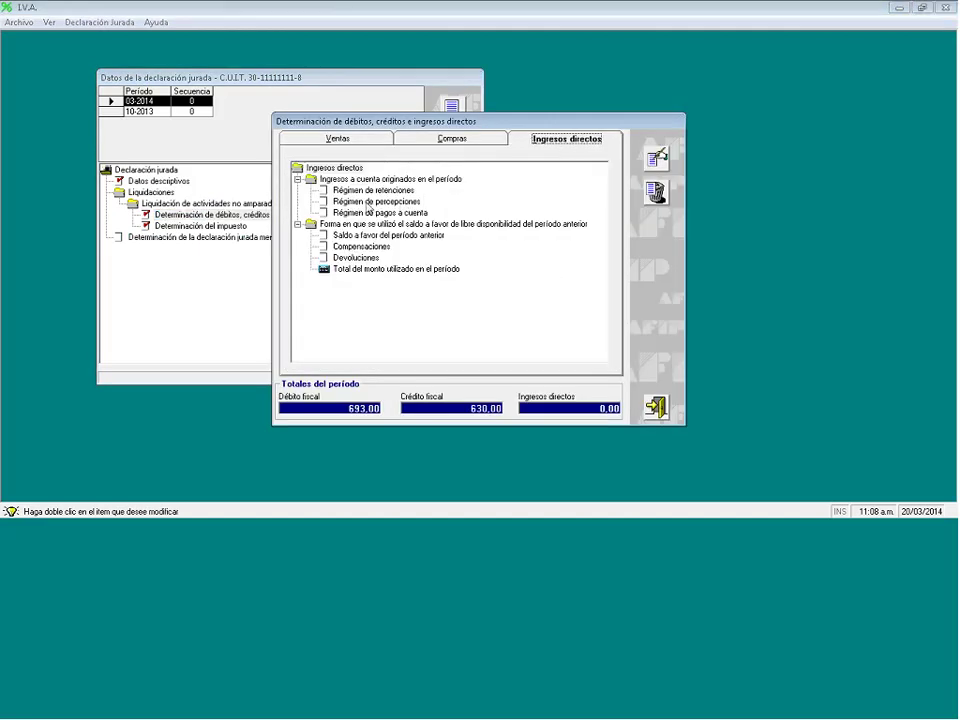
double_click(405, 201)
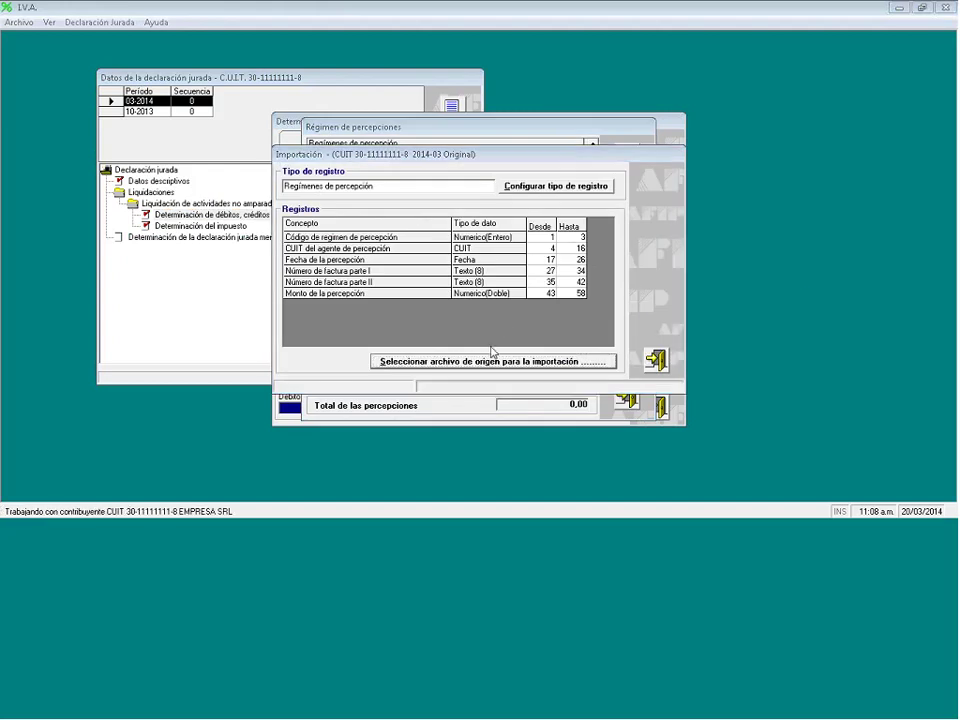
Try to import the March 2014 percepciones text file from C:\ComecioMAYO2012, and close the import and determination windows.
left_click(493, 360)
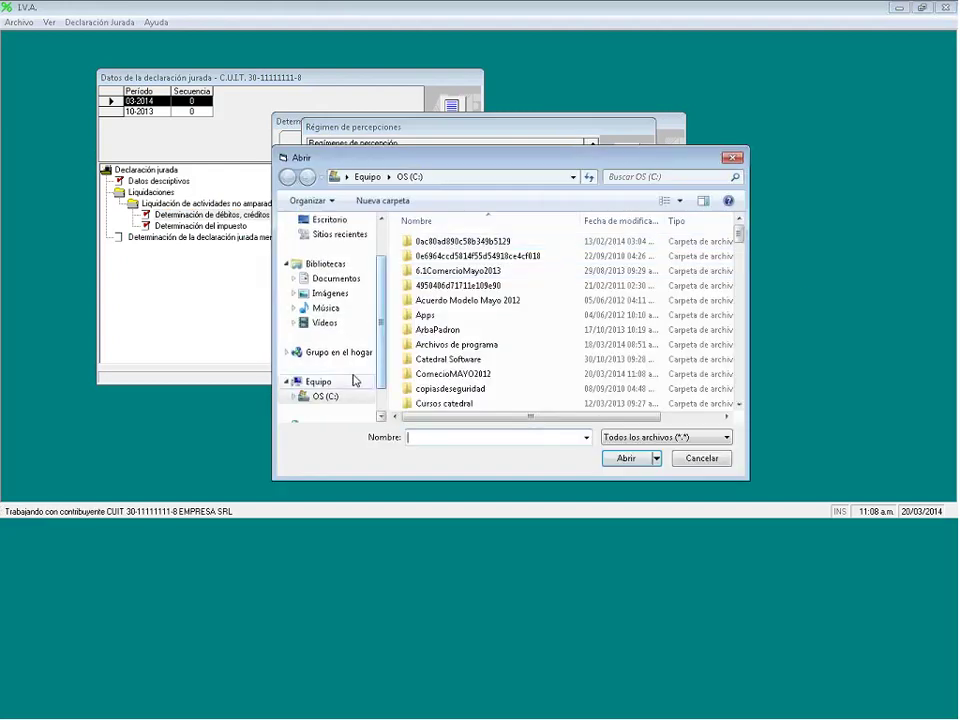
left_click(328, 396)
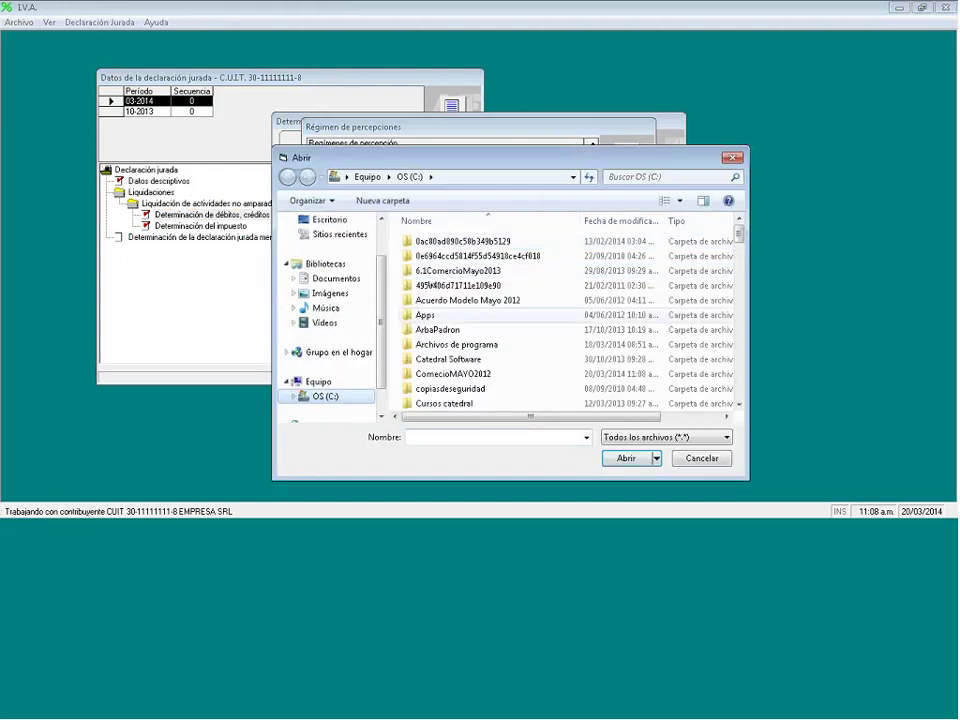
left_click(482, 375)
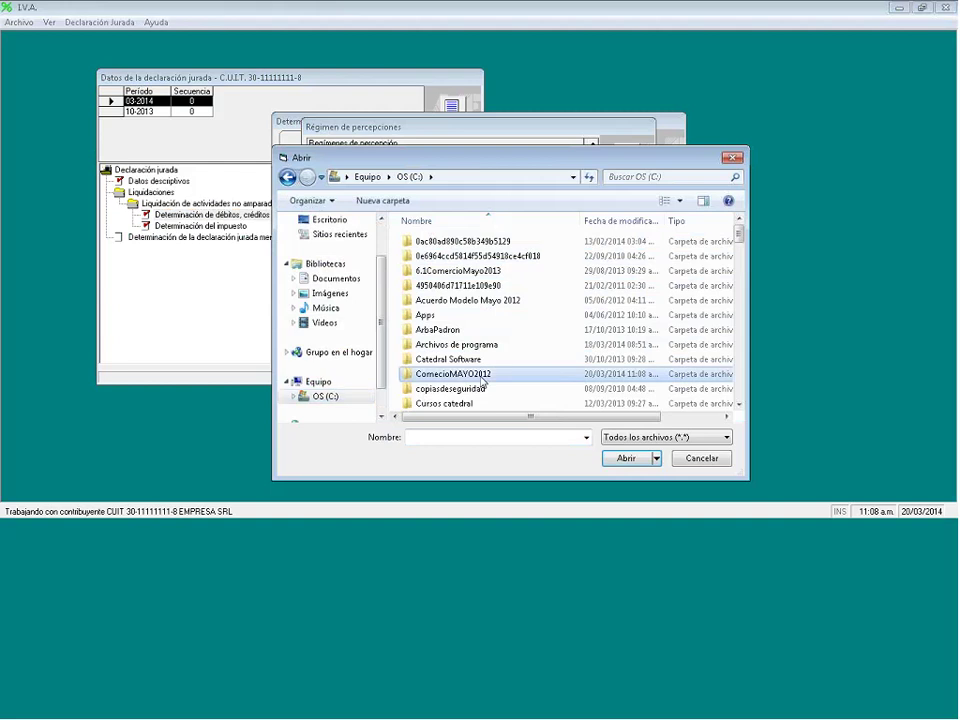
double_click(482, 375)
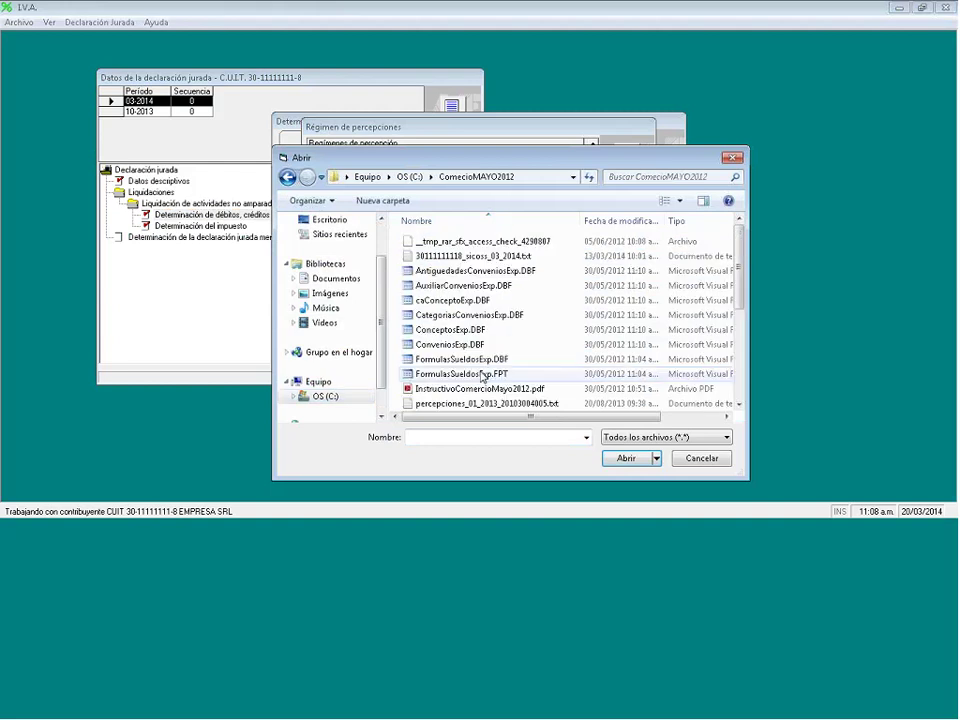
left_click(439, 369)
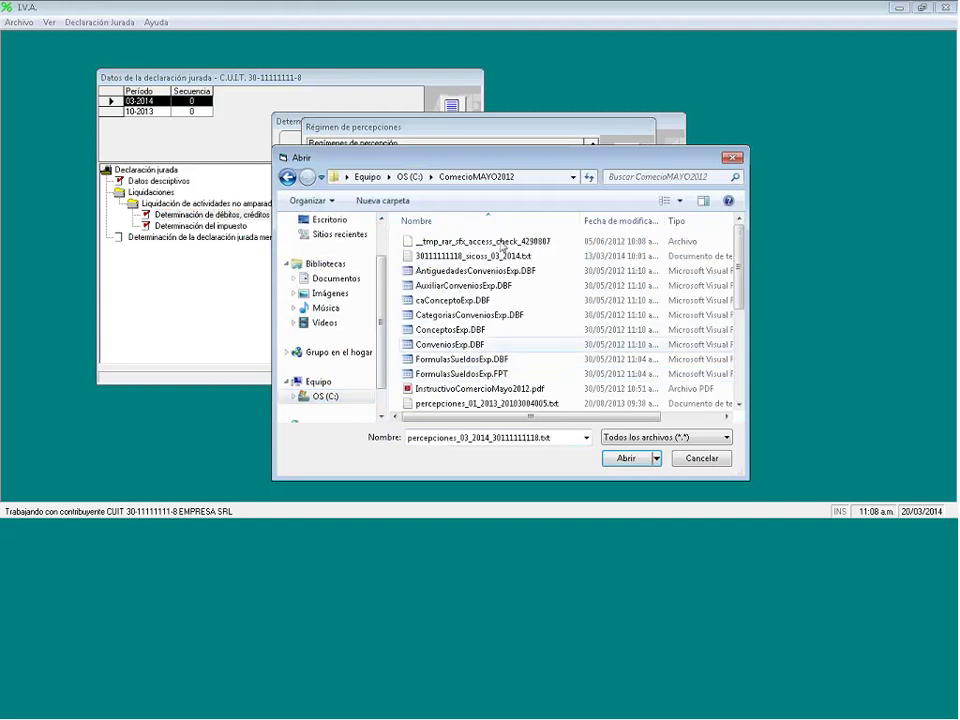
left_click(626, 456)
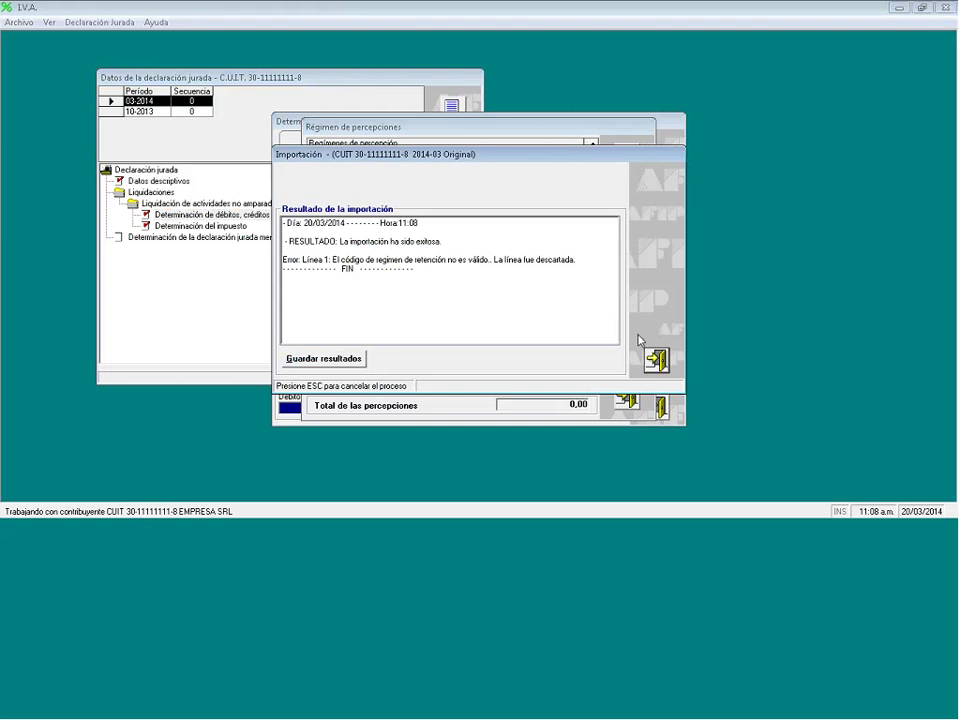
left_click(657, 362)
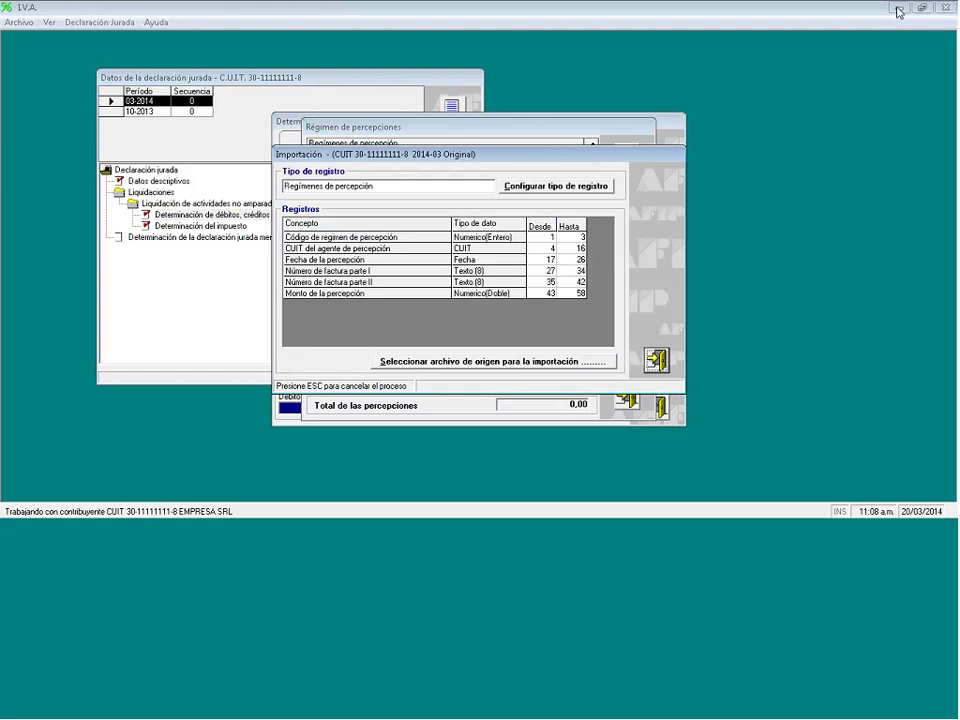
left_click(657, 362)
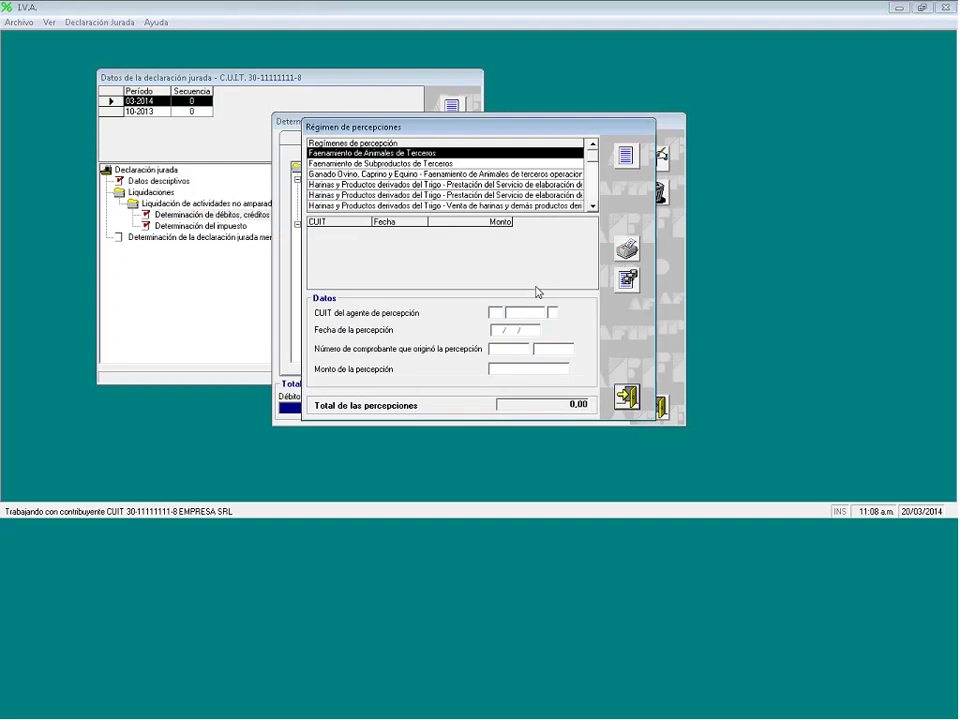
key("Escape")
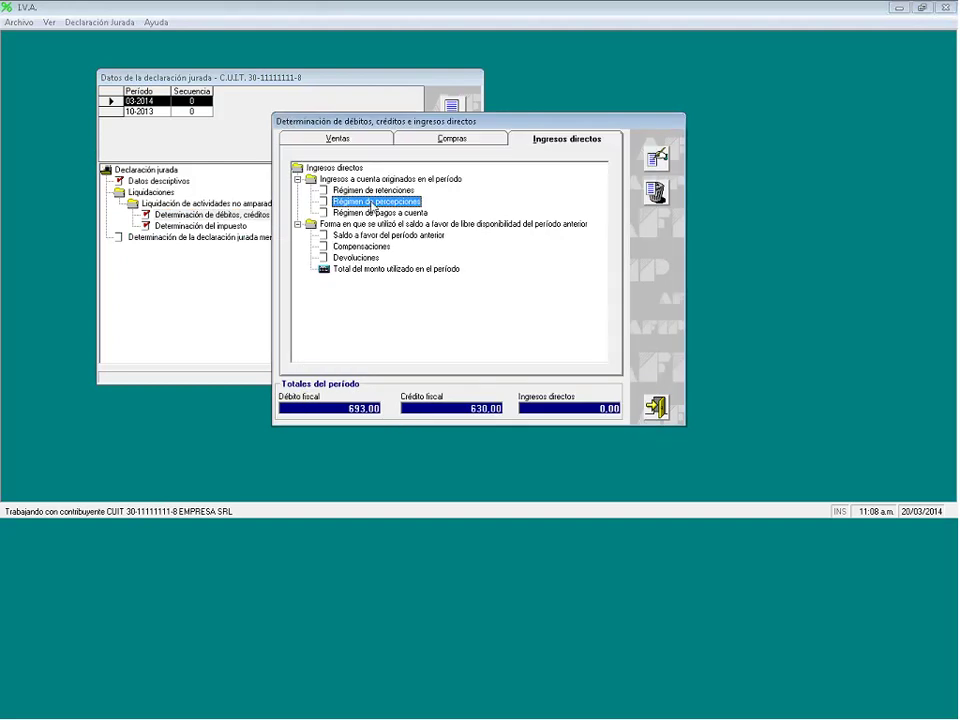
left_click(655, 408)
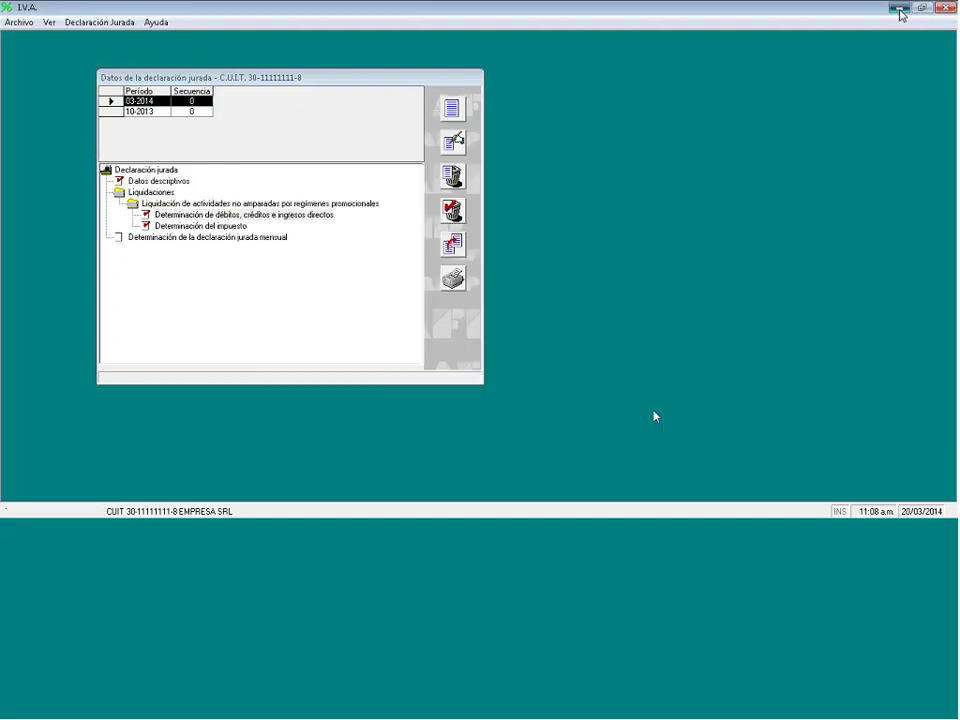
Minimize the I.V.A. application, cancel the IVA DDJJ Mensual in Gestión Integral, and minimize the remaining windows to the desktop.
left_click(899, 10)
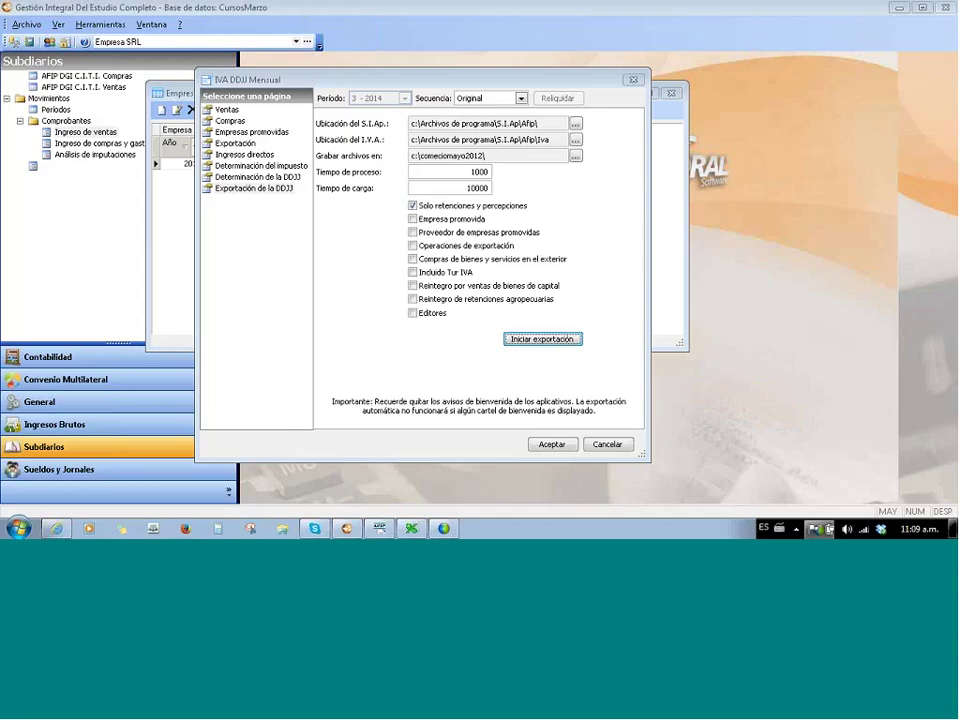
left_click(606, 445)
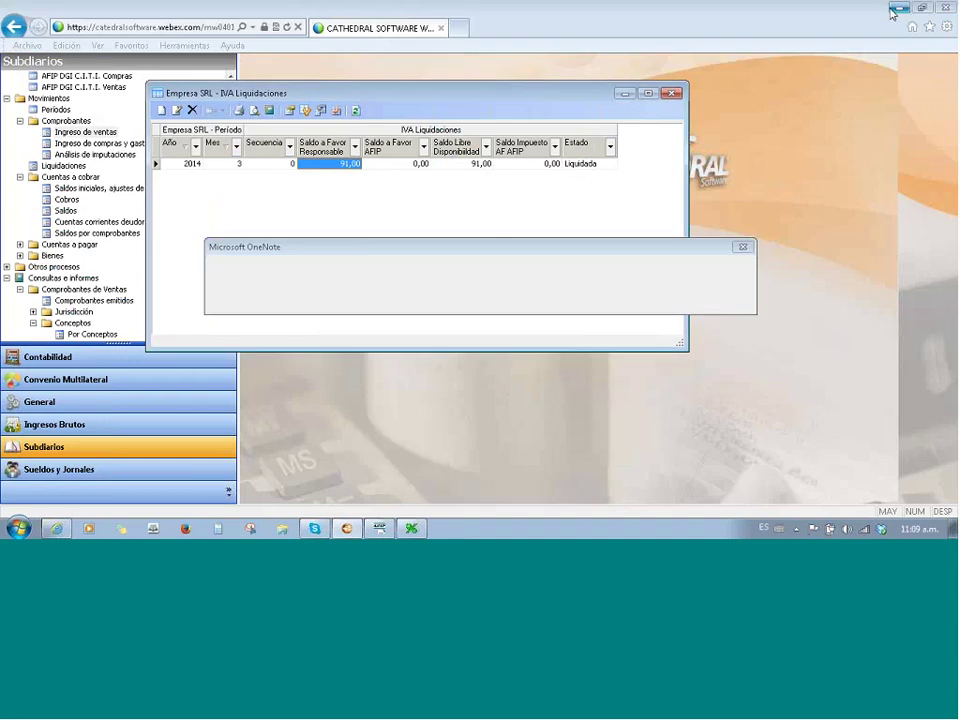
left_click(895, 10)
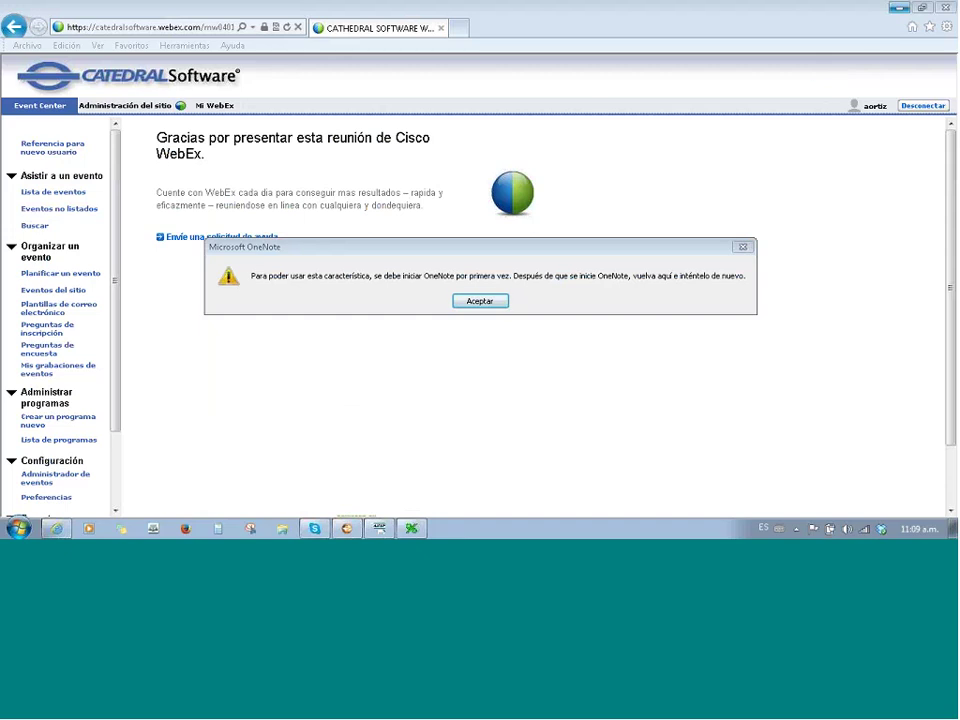
left_click(898, 10)
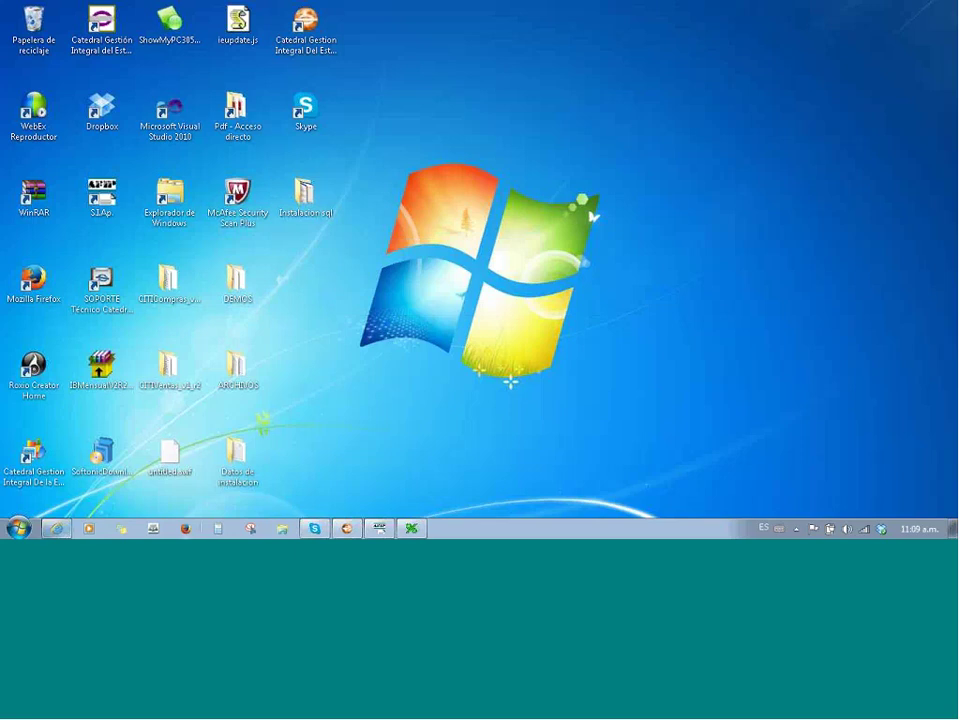
Switch to Firefox and search Google for "rg 738 afip".
left_click(187, 529)
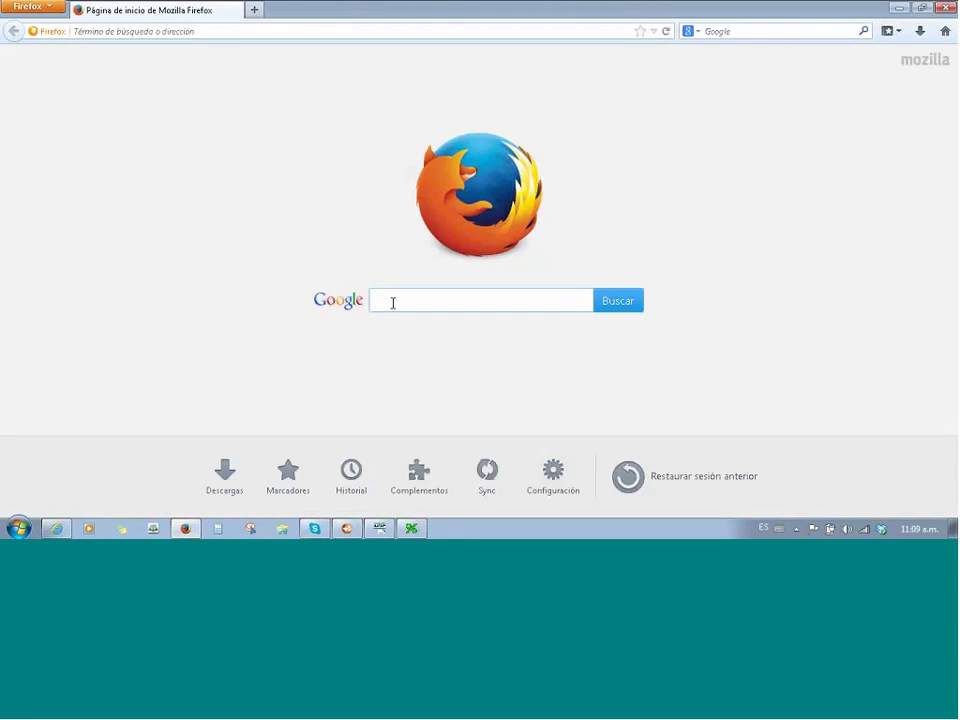
type("rg")
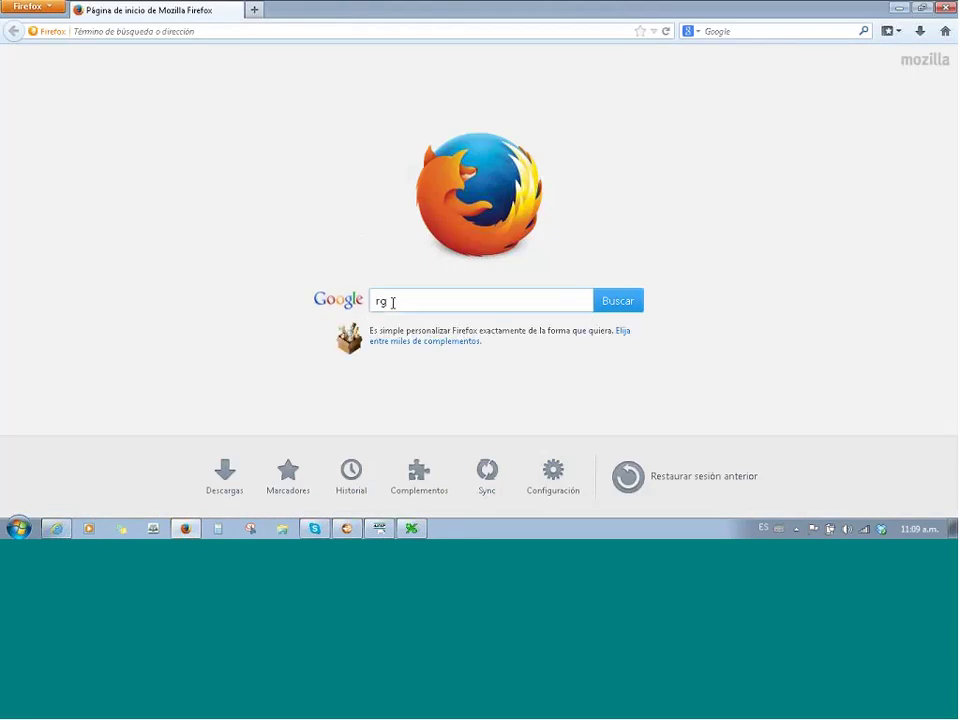
type(" 738 afip")
key("Return")
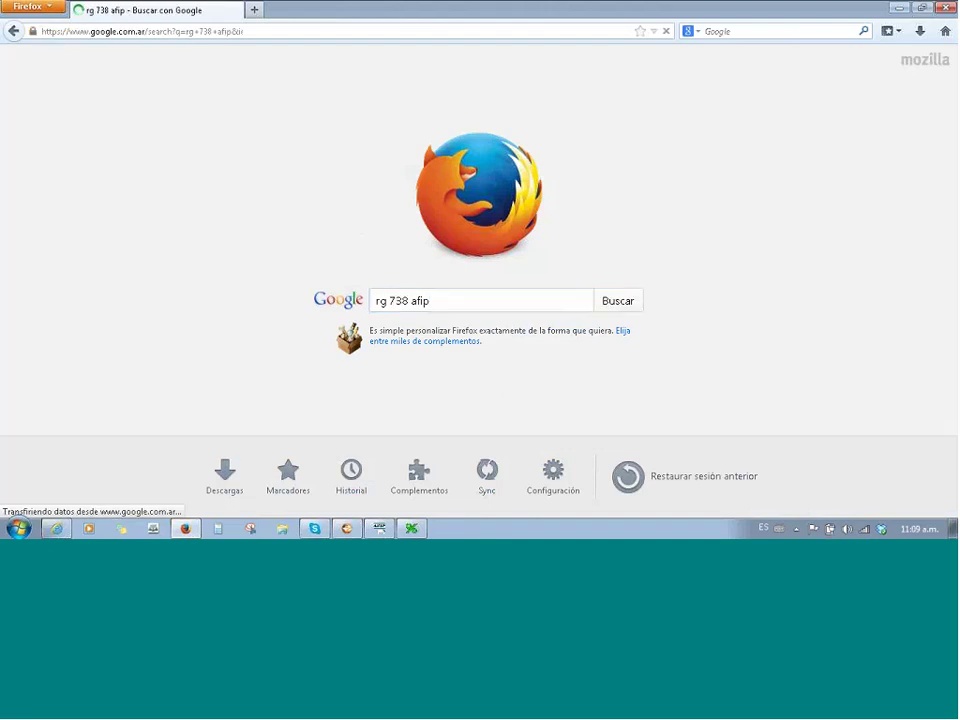
Look through AFIP's General Resolution 738 page and open its Anexo II table.
scroll(272, 388, "down", 10)
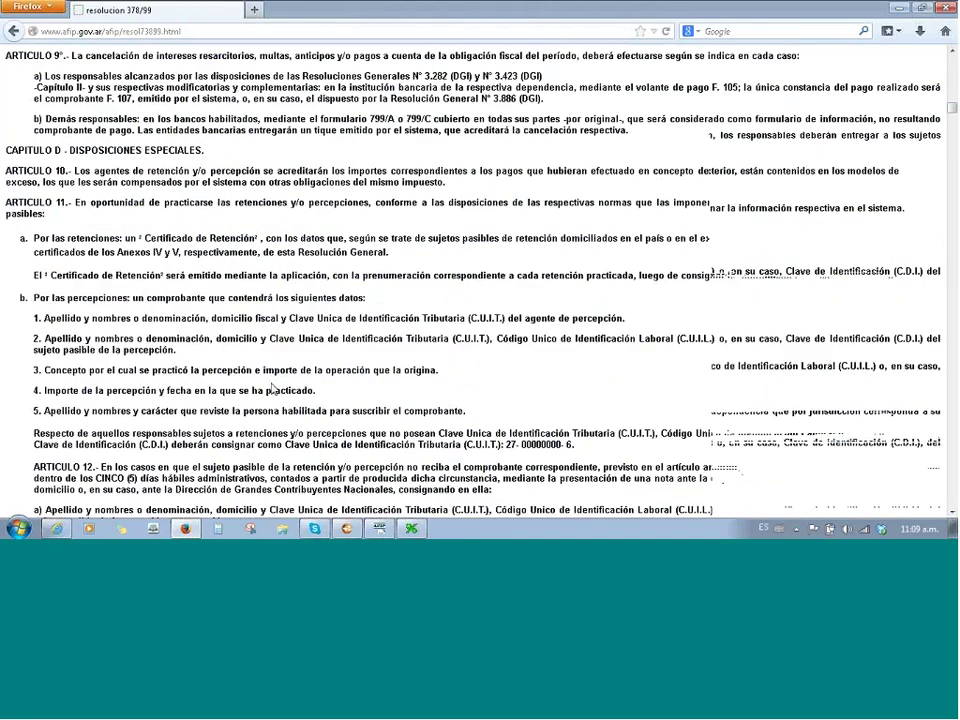
scroll(272, 388, "down", 10)
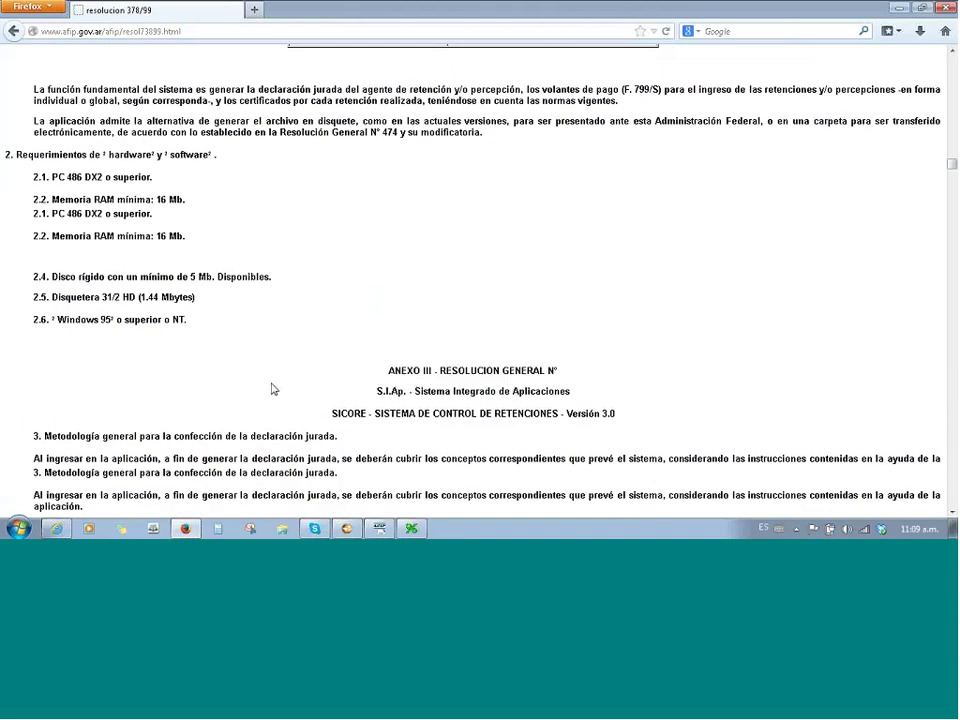
scroll(272, 388, "down", 10)
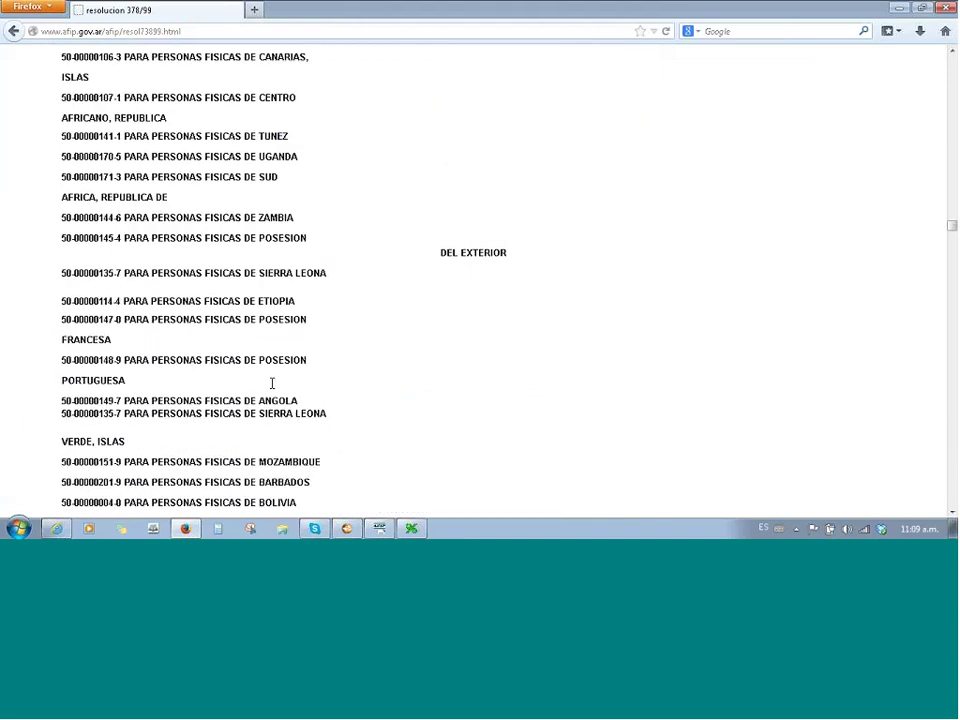
scroll(272, 388, "down", 10)
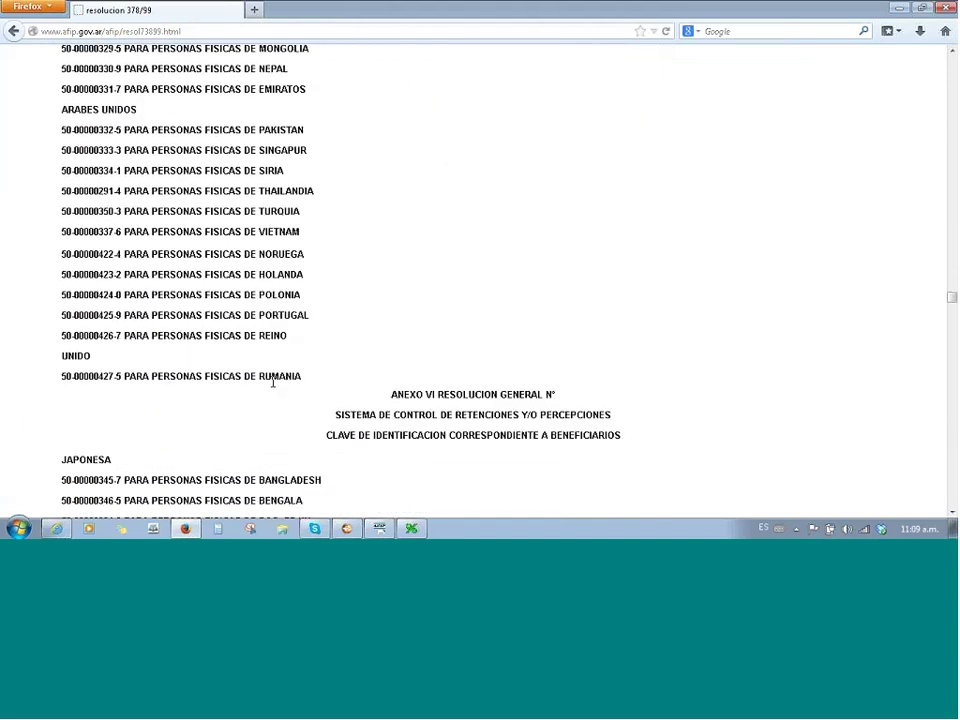
scroll(272, 383, "down", 10)
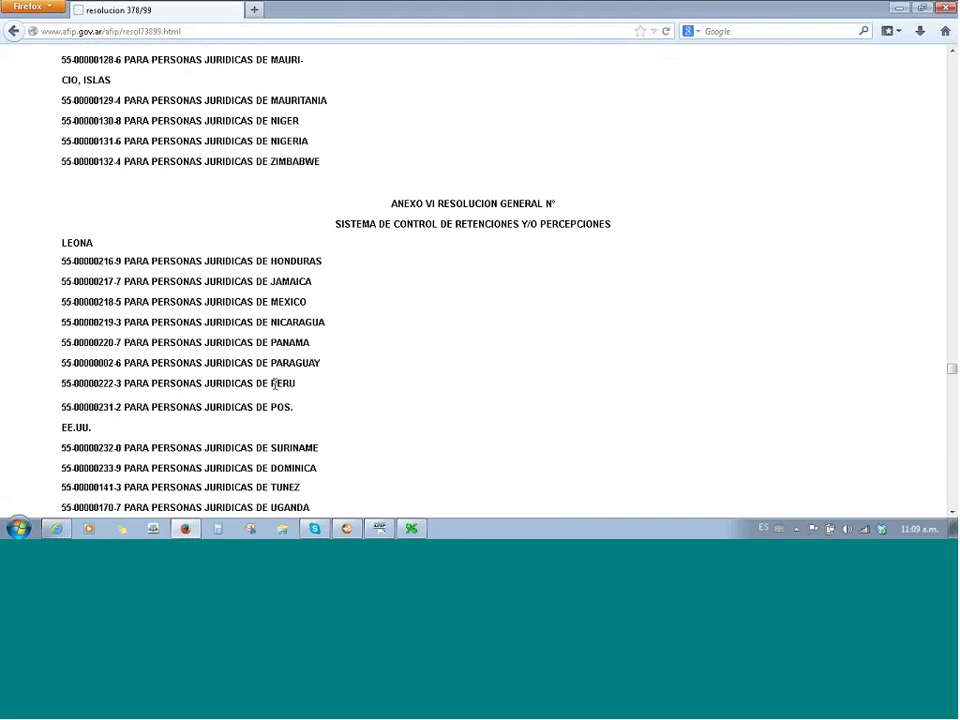
scroll(275, 383, "up", 10)
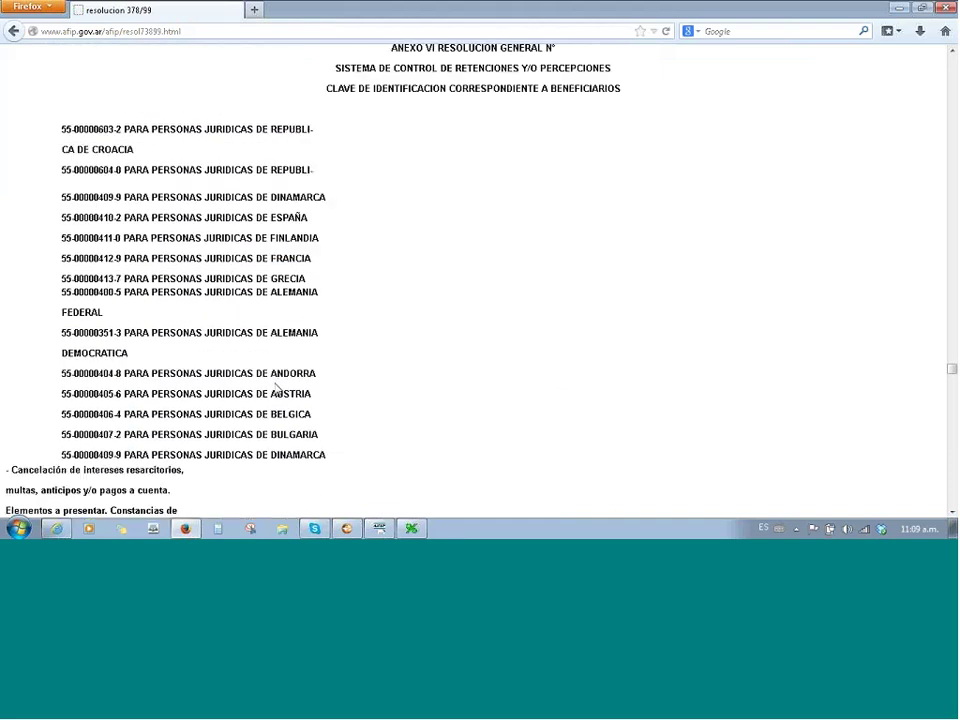
scroll(278, 385, "up", 10)
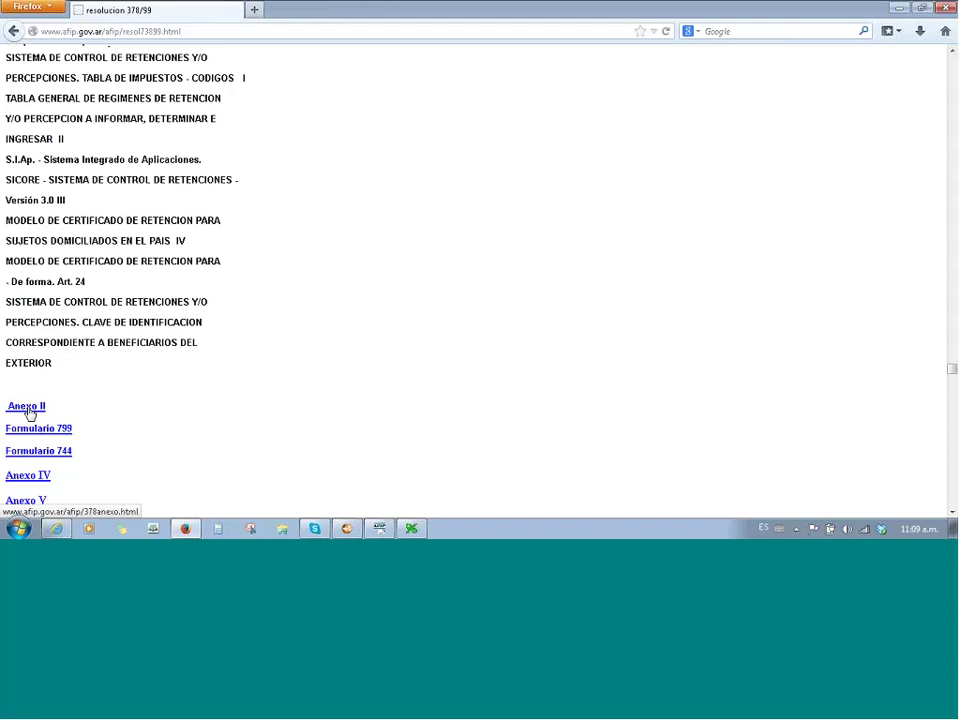
left_click(27, 407)
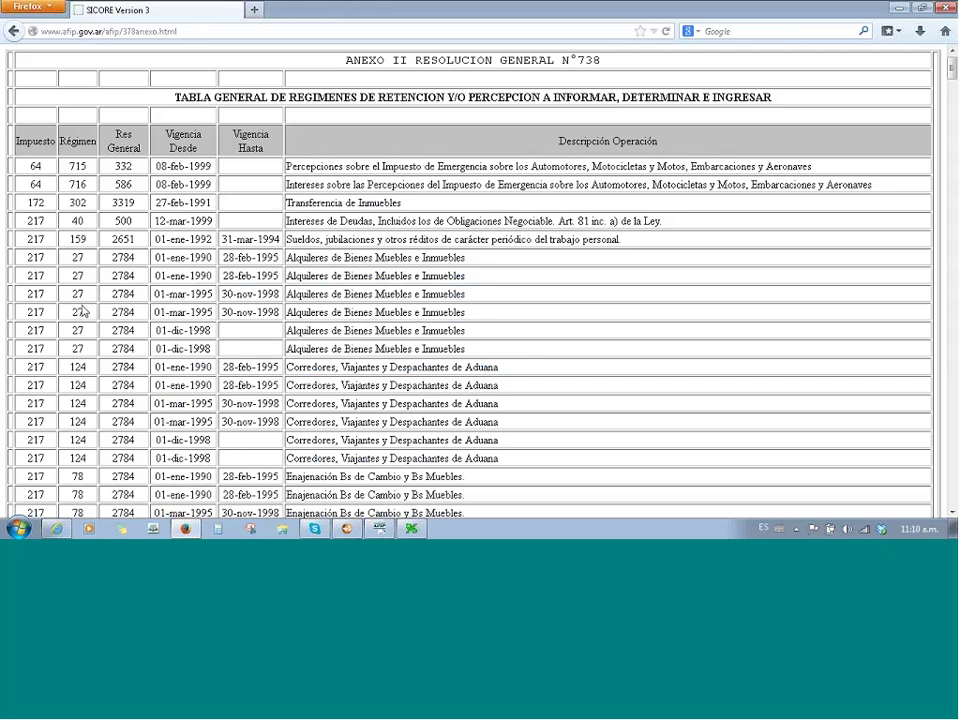
Examine the Impuesto, Régimen and Res General codes in the Anexo II table through the tax 767 rows, and return to the desktop.
scroll(80, 311, "down", 6)
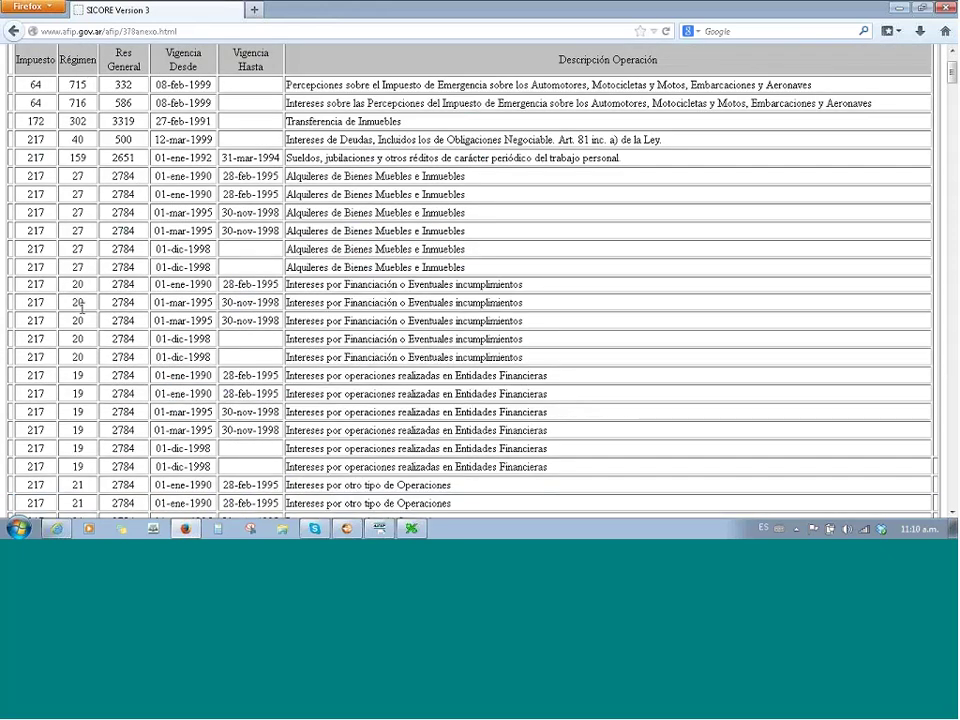
scroll(80, 311, "down", 5)
scroll(124, 345, "down", 7)
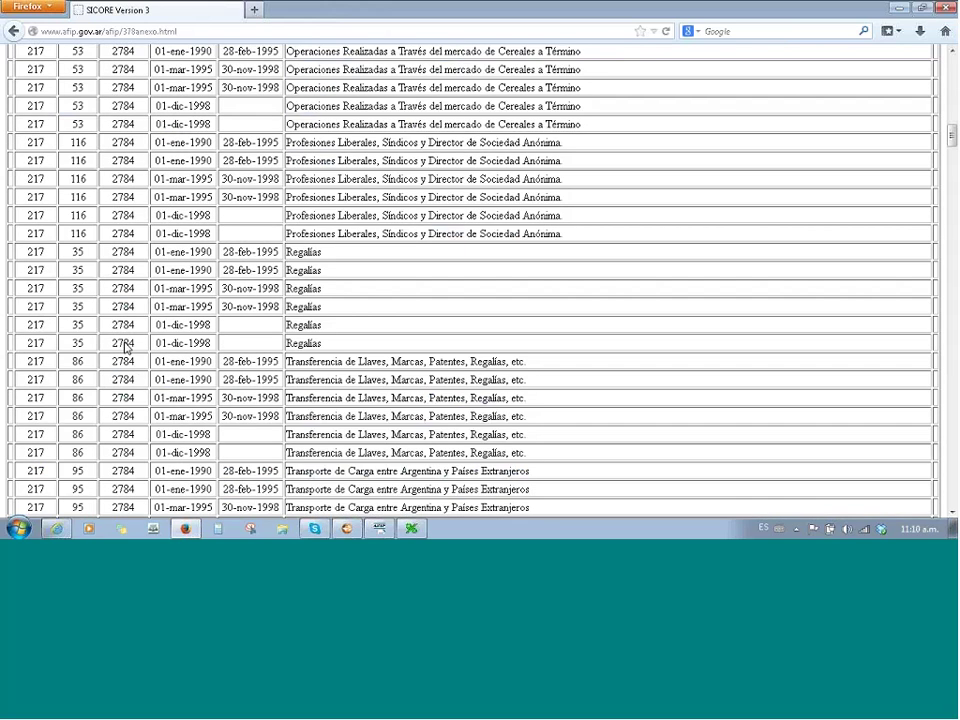
scroll(100, 381, "down", 15)
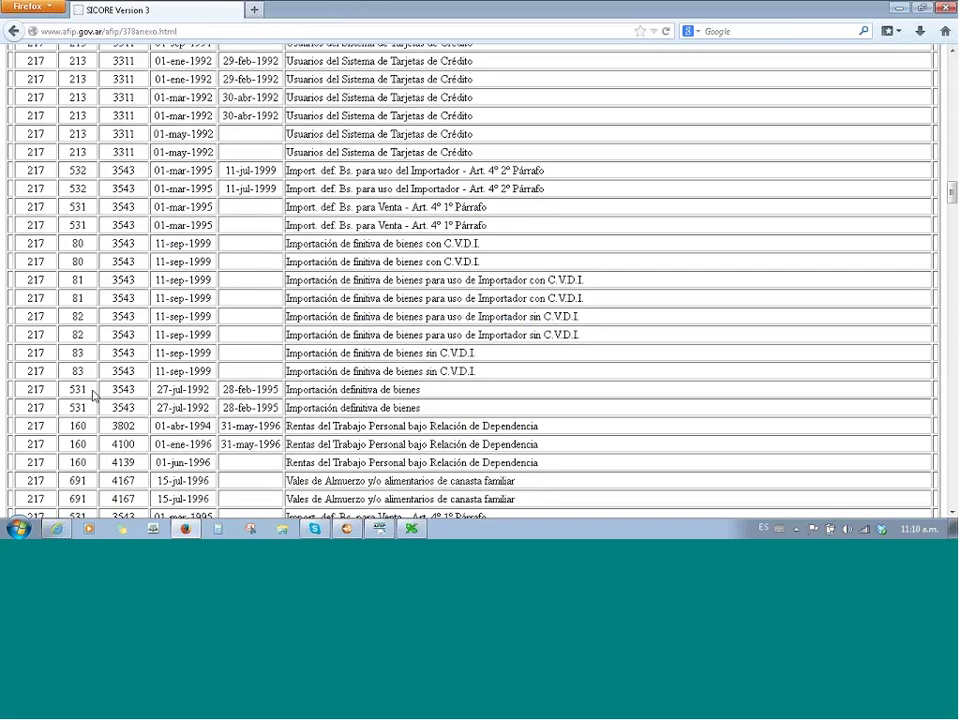
scroll(80, 330, "down", 5)
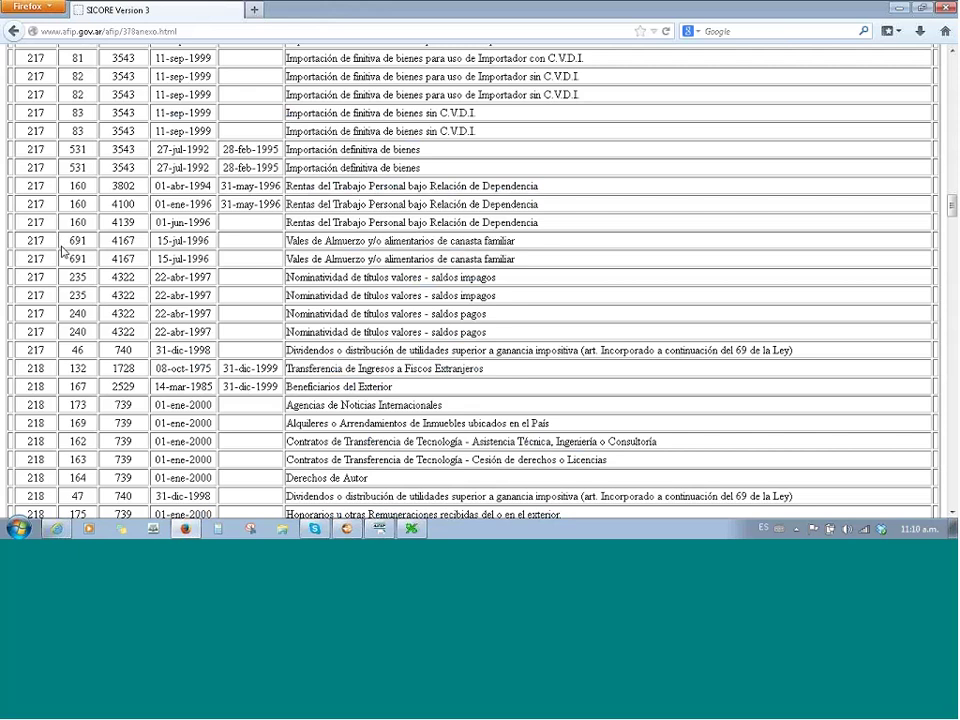
scroll(62, 252, "down", 1)
scroll(62, 256, "down", 7)
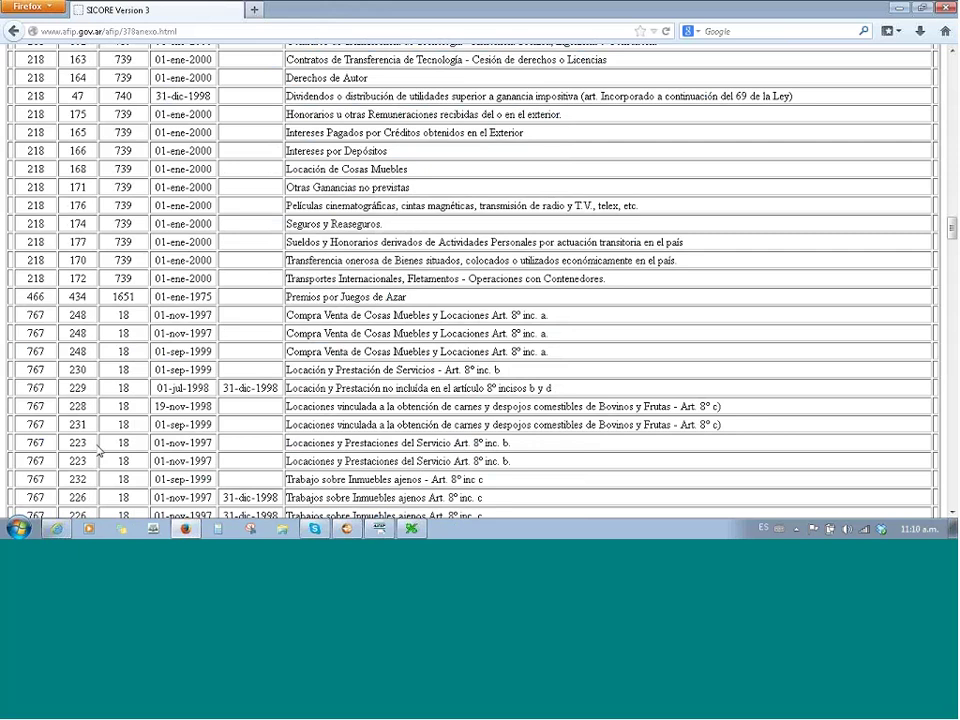
scroll(99, 452, "down", 1)
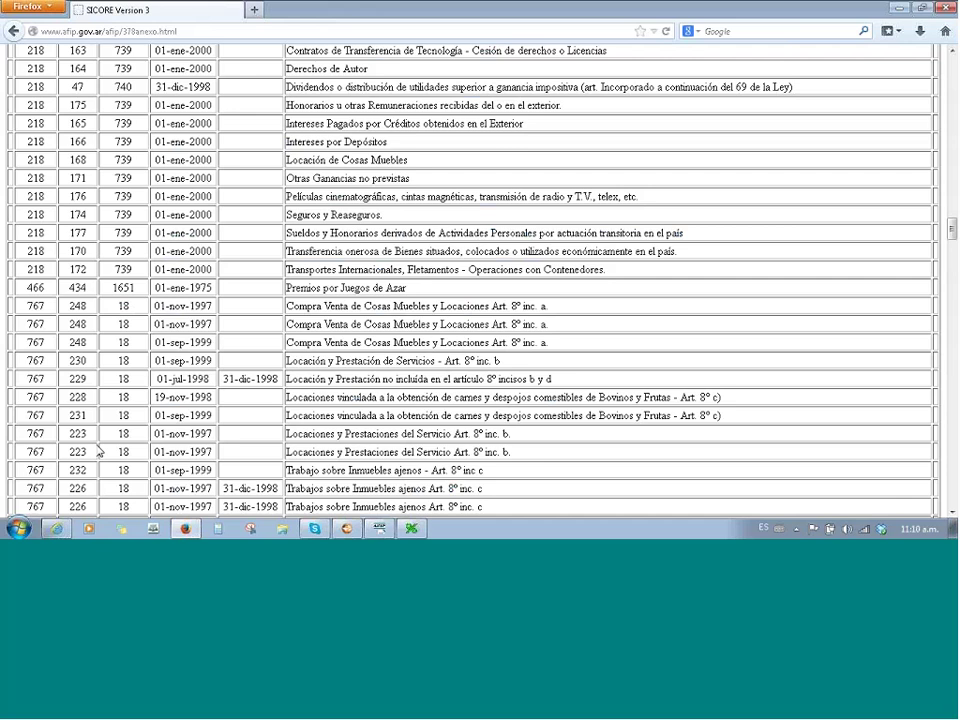
scroll(99, 452, "down", 4)
scroll(193, 262, "down", 1)
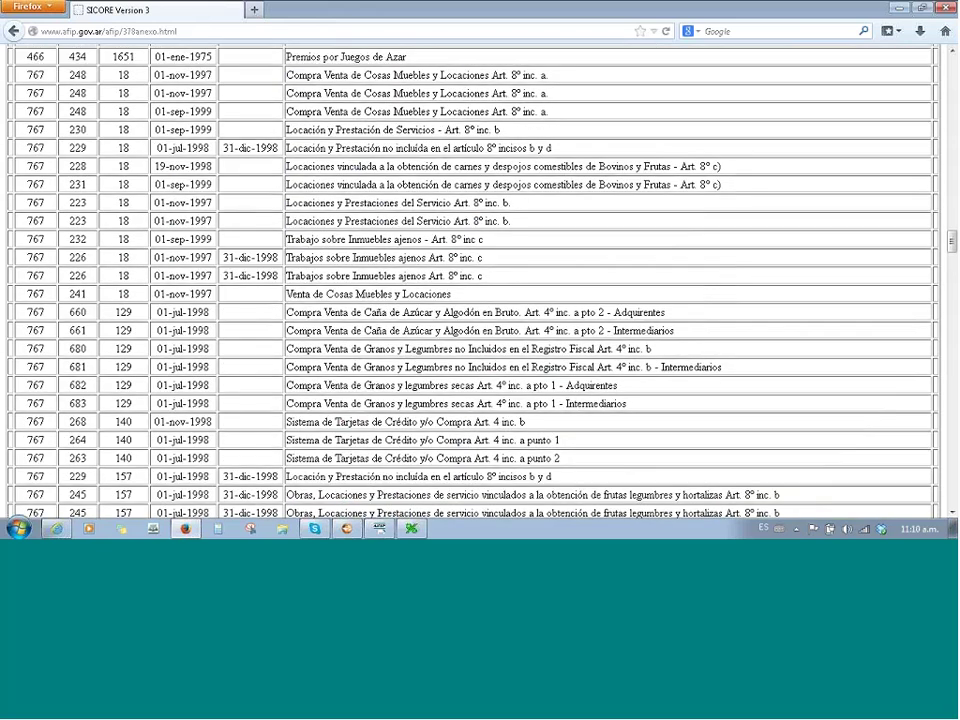
key("super+d")
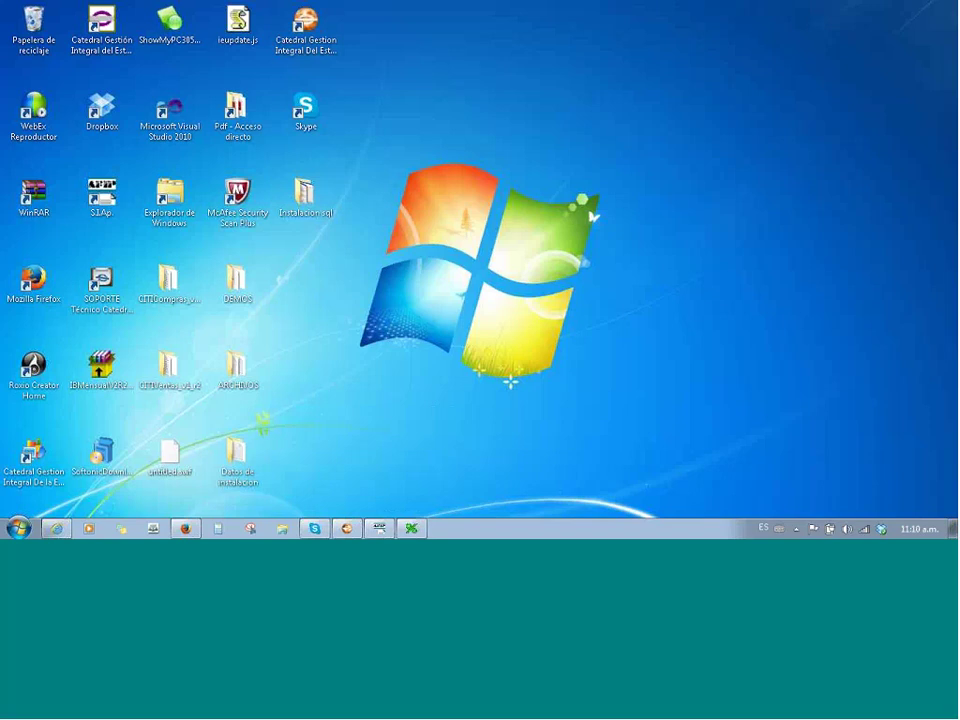
In Gestión Integral, set the purchase voucher to Proveedor RI, Factura A 1-123, and start its first concept line.
left_click(412, 528)
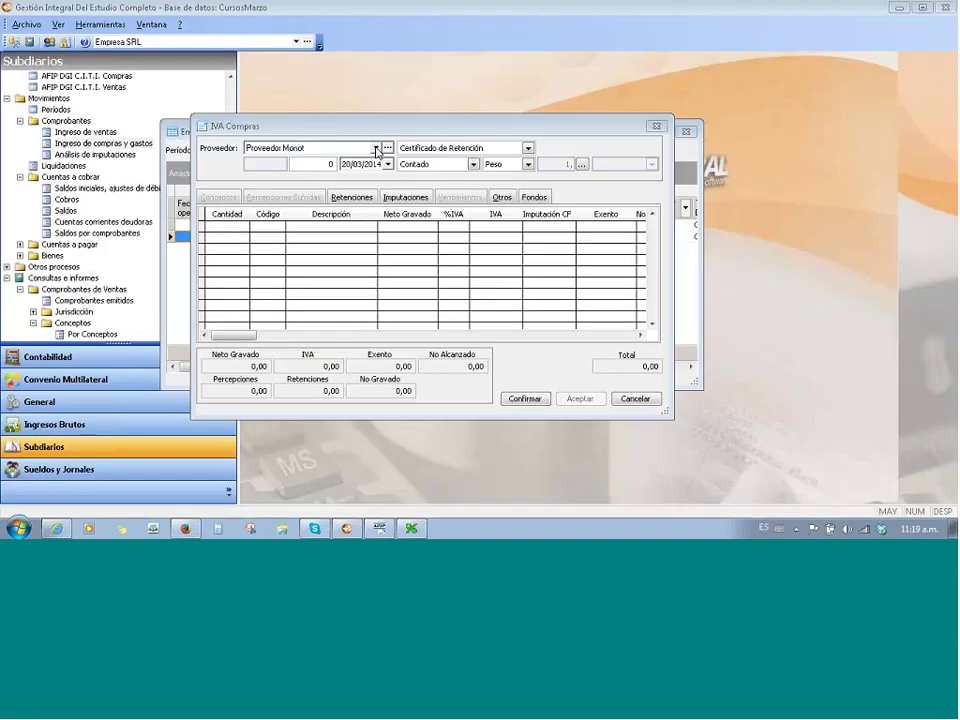
left_click(377, 149)
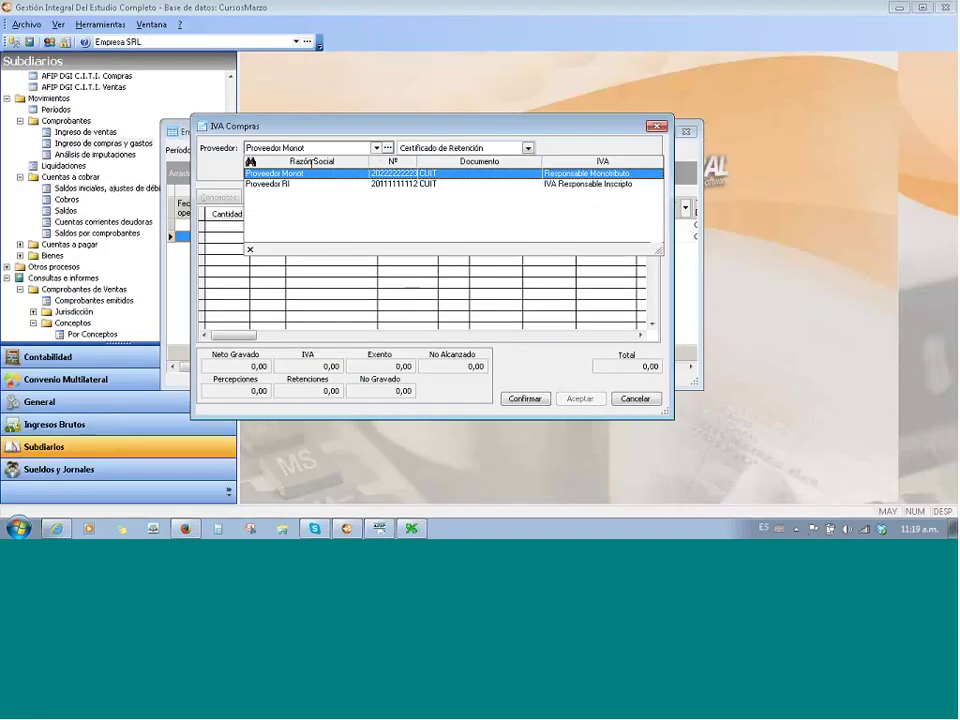
left_click(384, 183)
type("2")
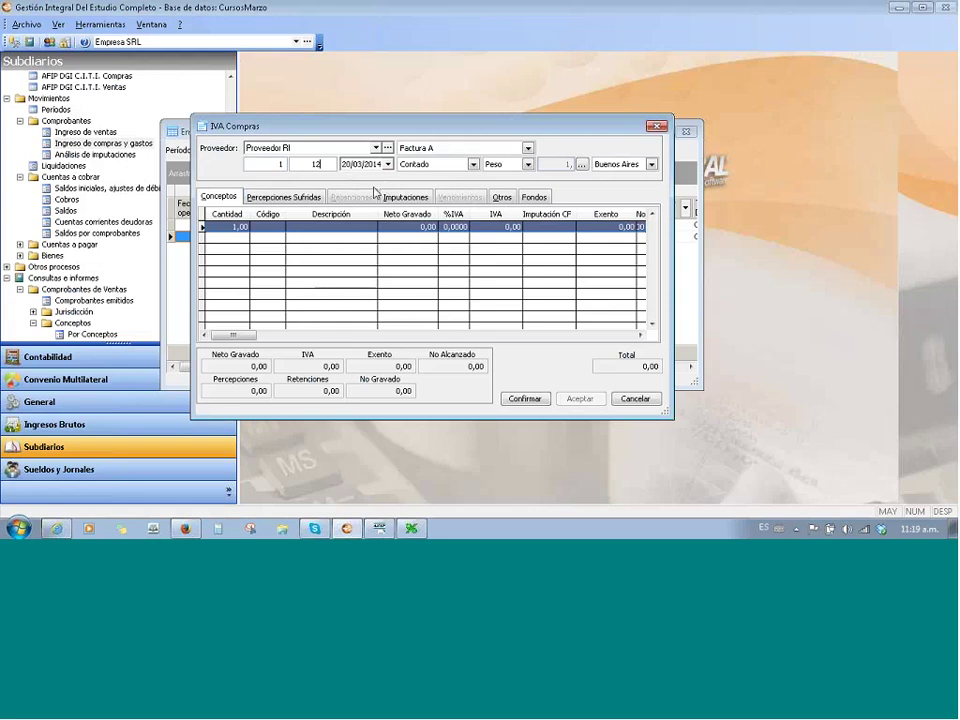
type("3")
right_click(253, 229)
left_click(295, 252)
Review the Tel e Internet definition in IVA Conceptos de Compras, and close the concept list.
left_click(151, 257)
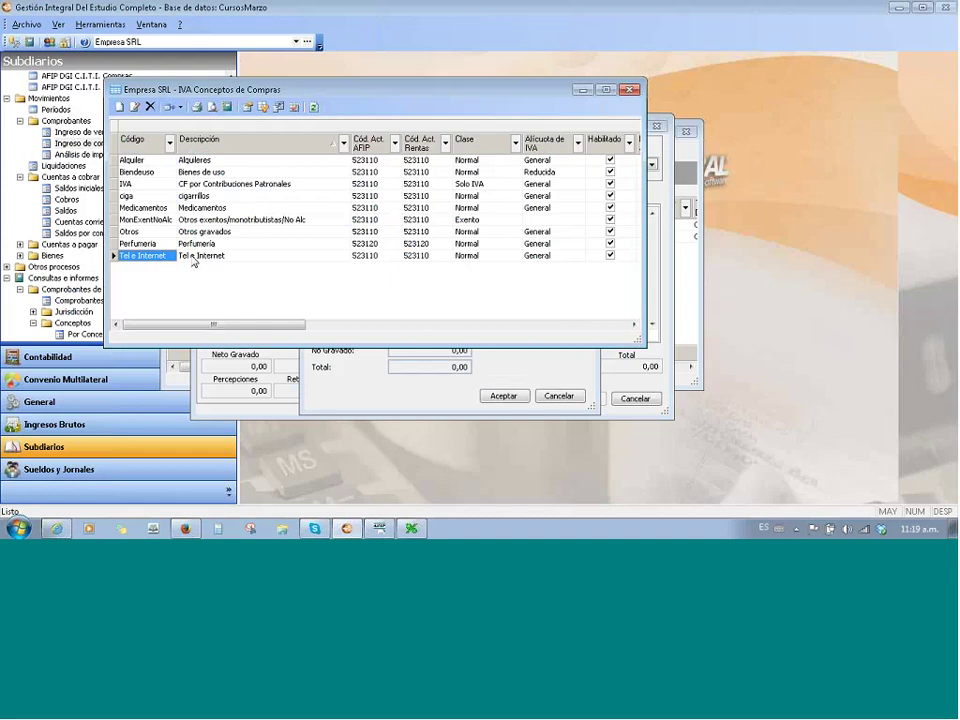
right_click(194, 258)
left_click(241, 285)
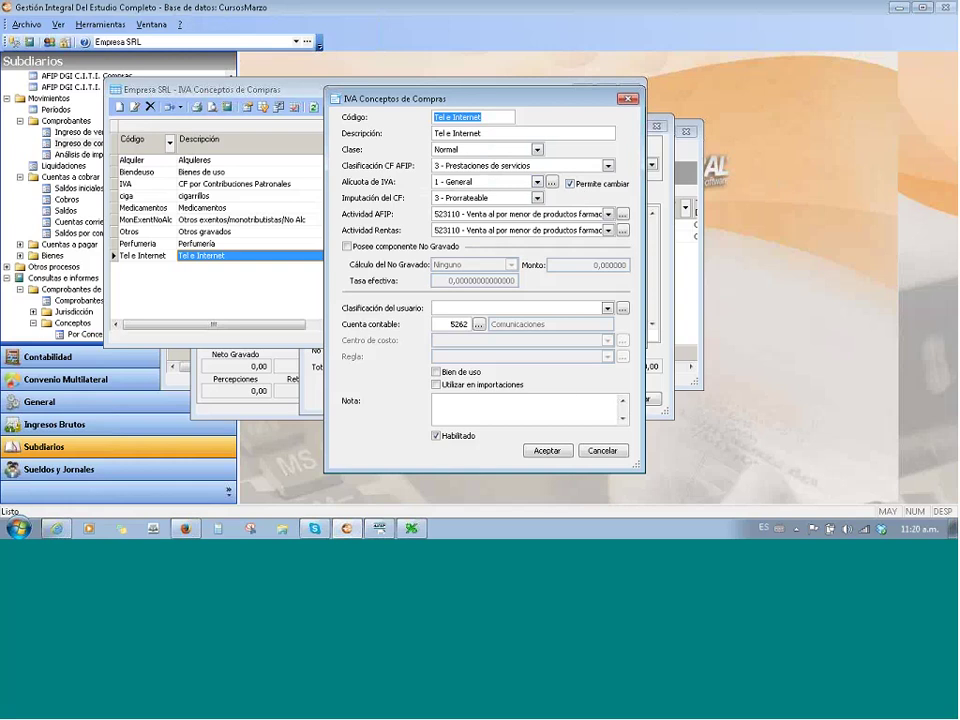
left_click(547, 451)
left_click(629, 89)
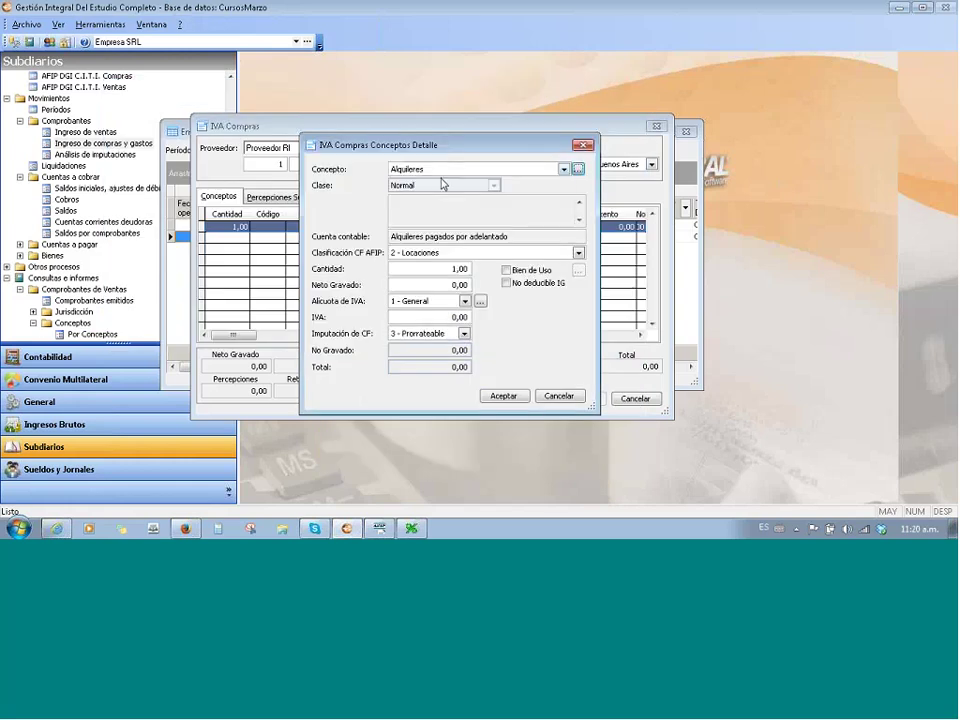
Set the line's concept to Tel e Internet with a Neto Gravado of 2000 at the General IVA rate, and accept it.
left_click(441, 170)
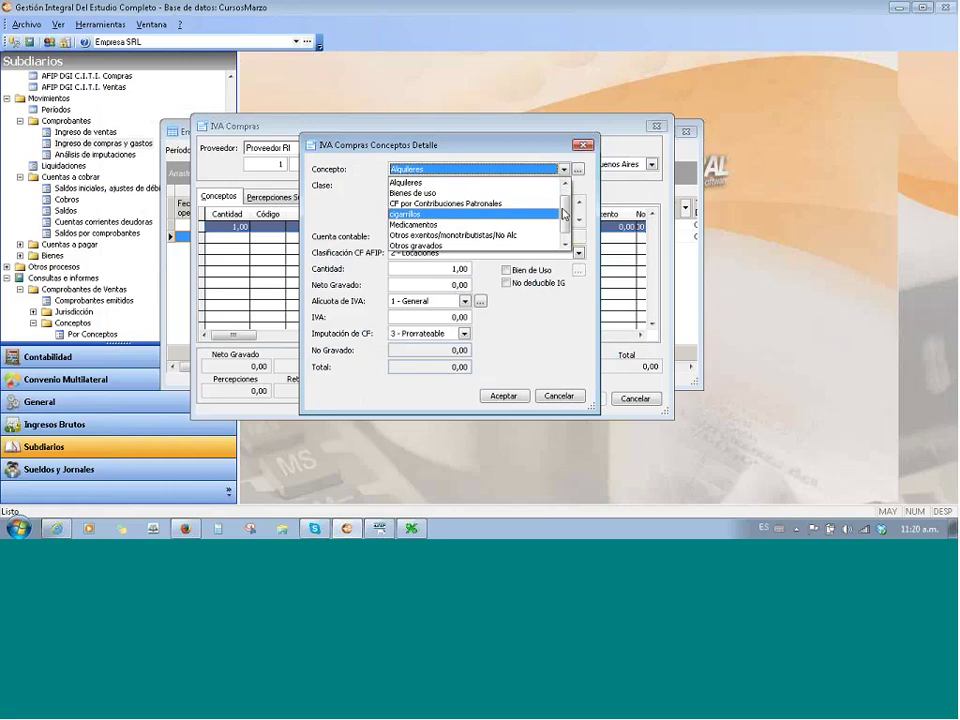
scroll(487, 240, "down", 1)
left_click(487, 245)
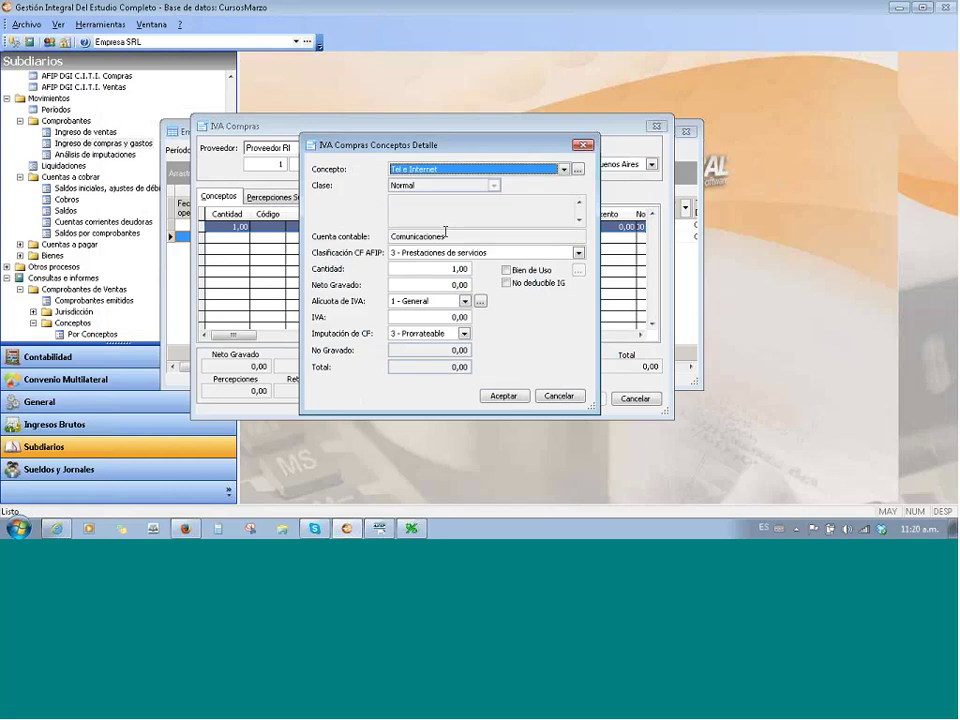
left_click(424, 284)
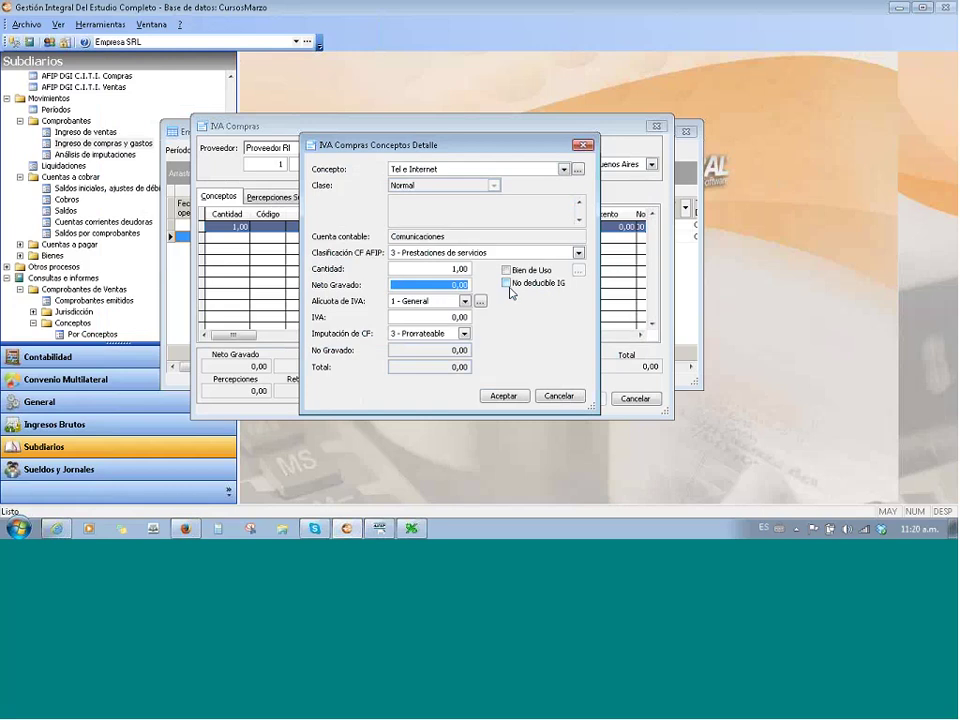
type("2000 ,")
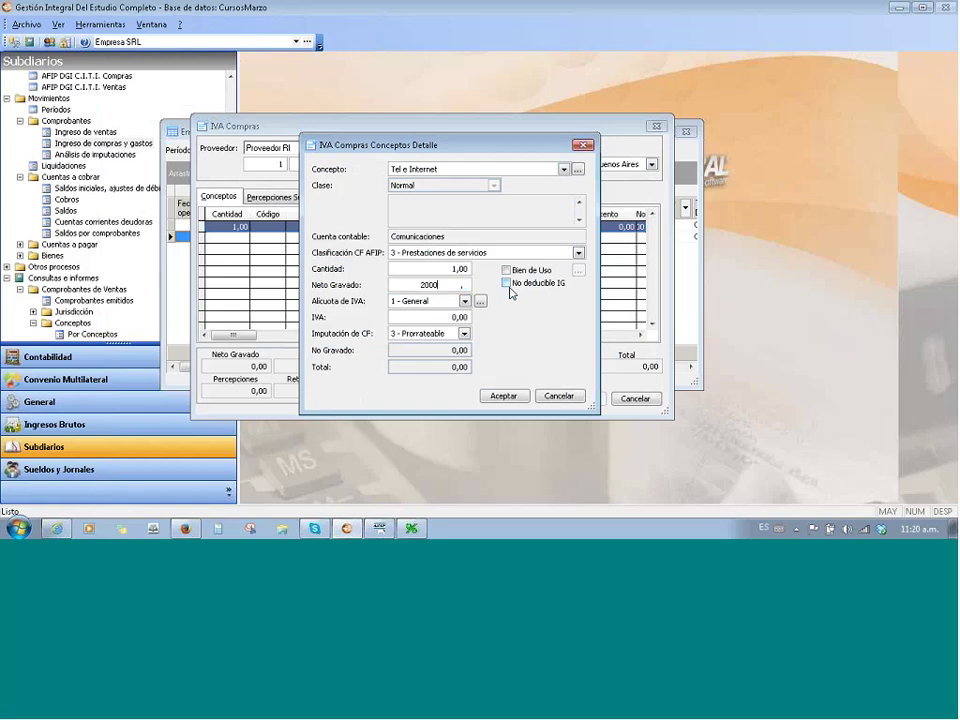
key("Tab")
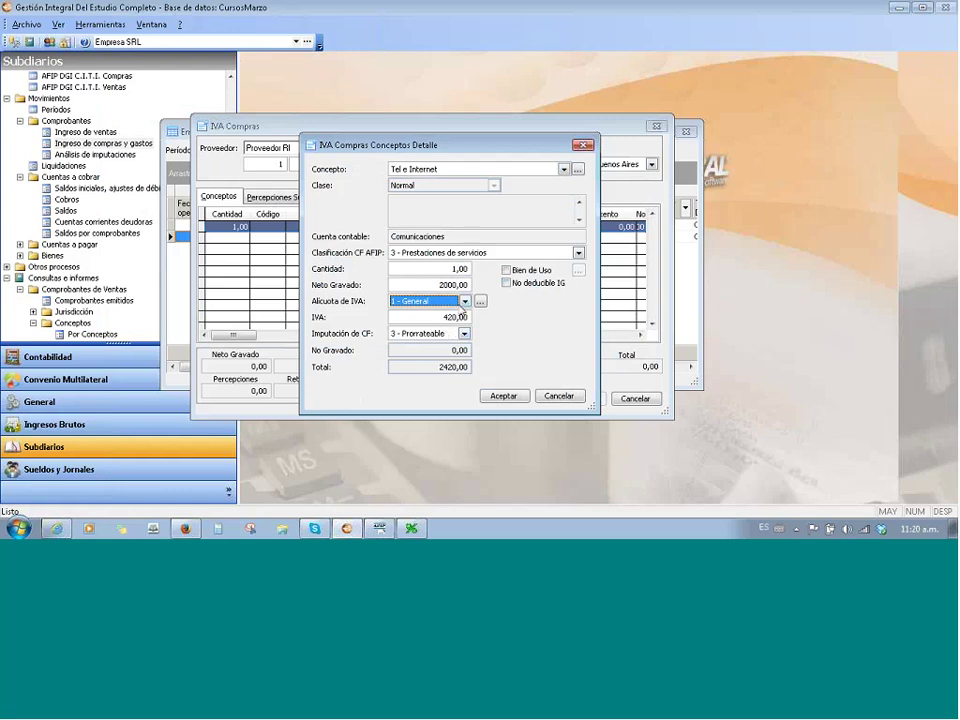
key("Tab")
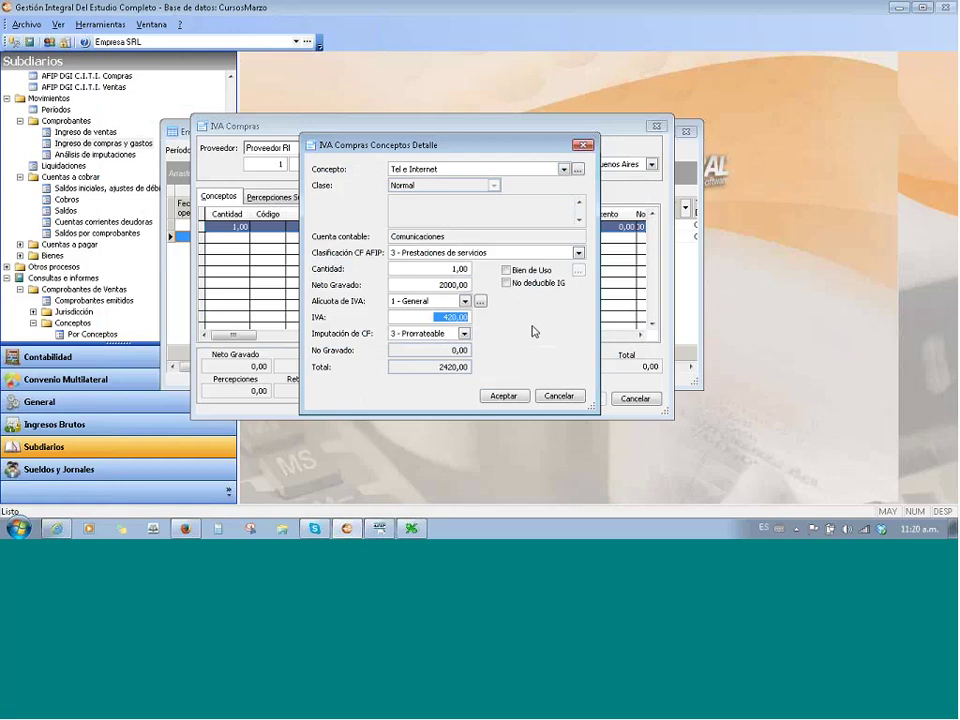
left_click(502, 399)
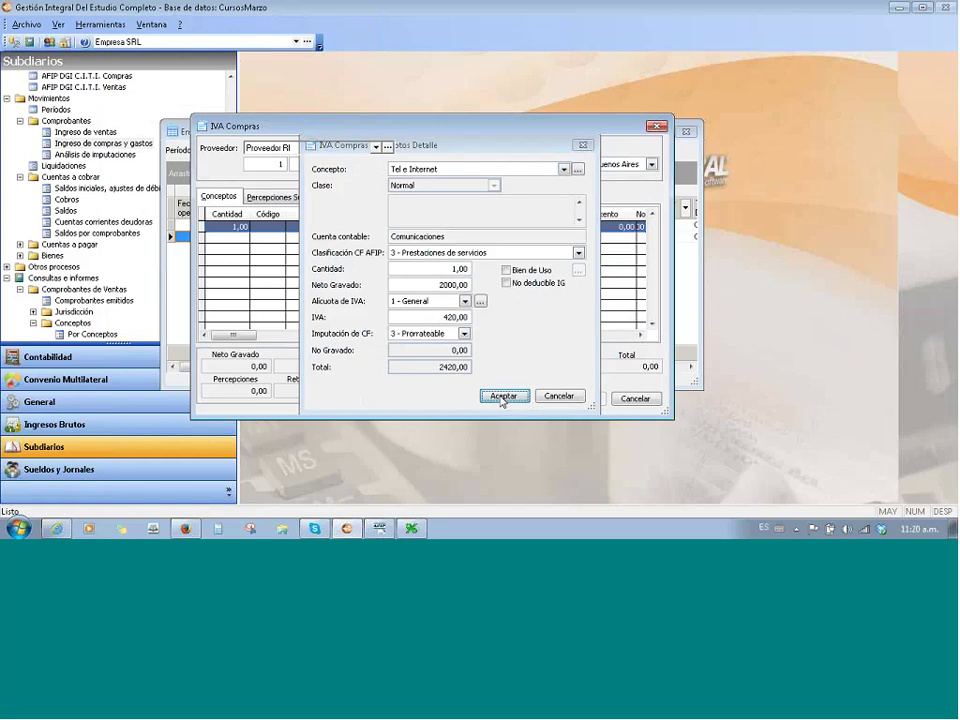
Add a second Tel e Internet line with a Neto Gravado of 2000 at the 3 - Diferencial IVA rate, and accept it.
left_click(433, 247)
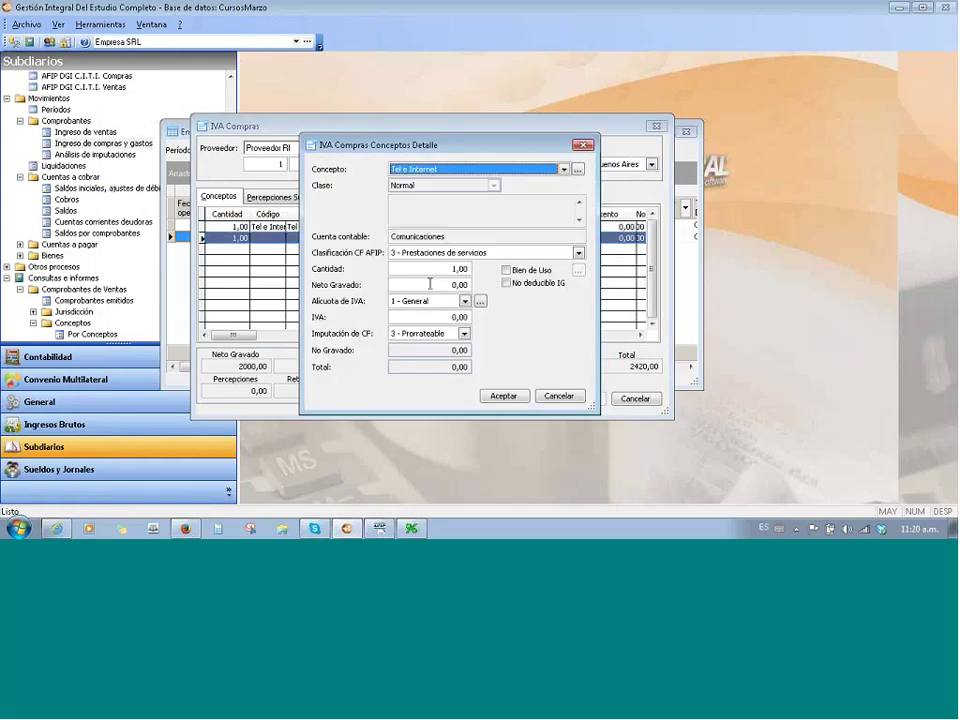
type("200 ,")
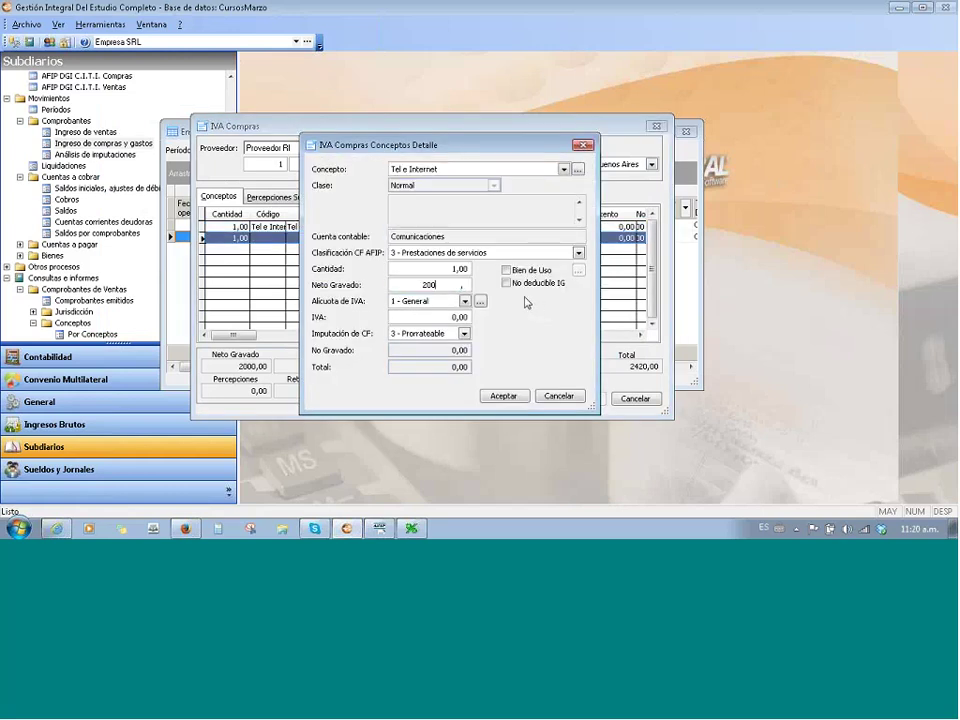
type("0")
key("Tab")
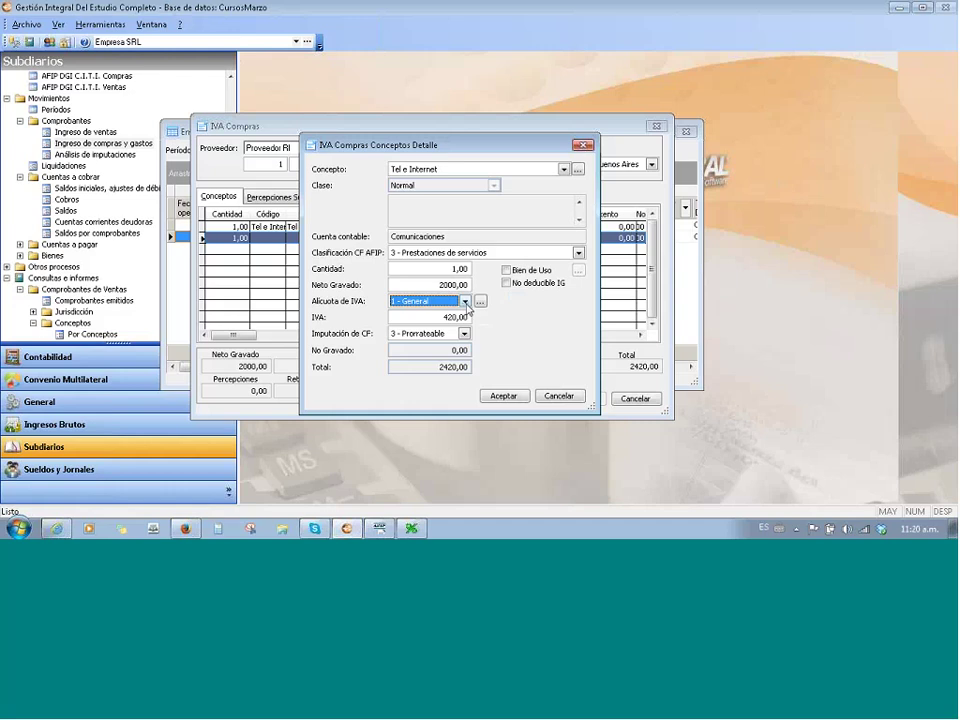
left_click(465, 302)
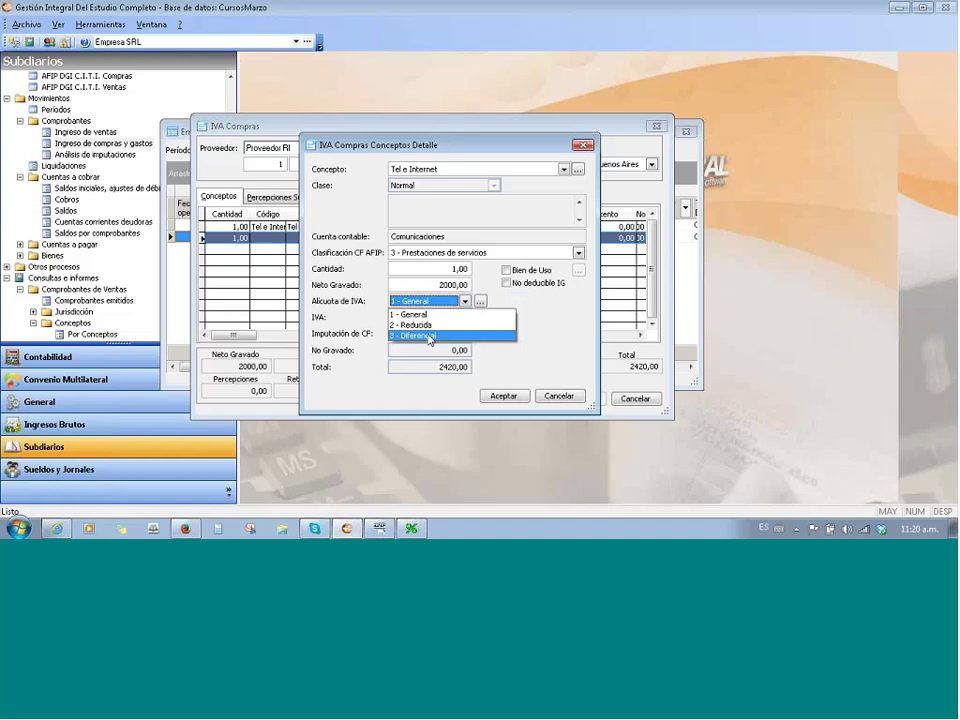
left_click(430, 337)
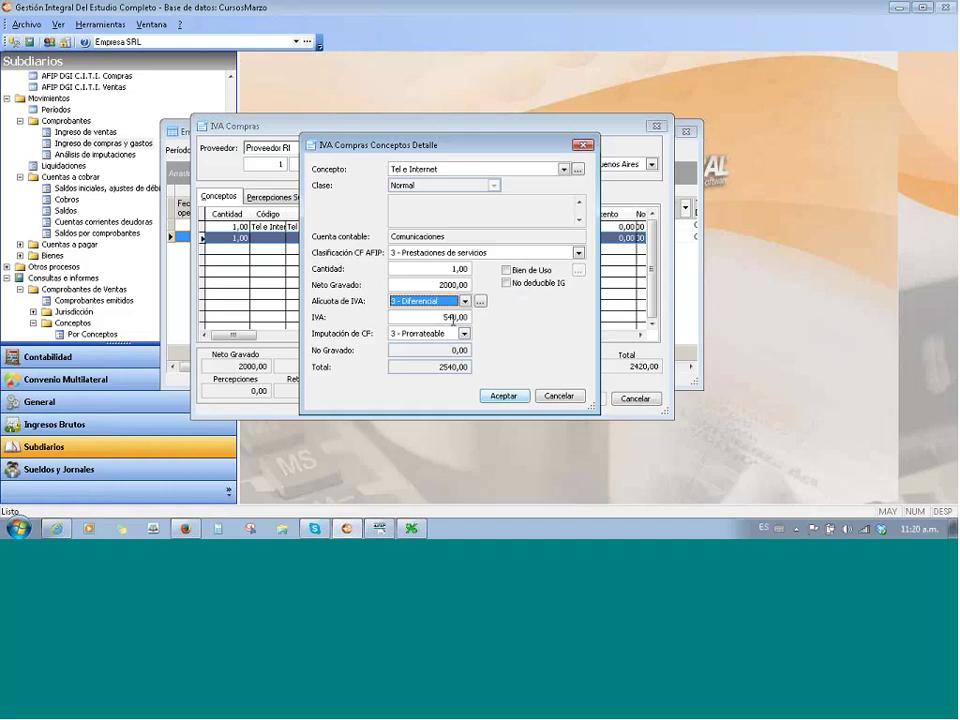
key("Tab")
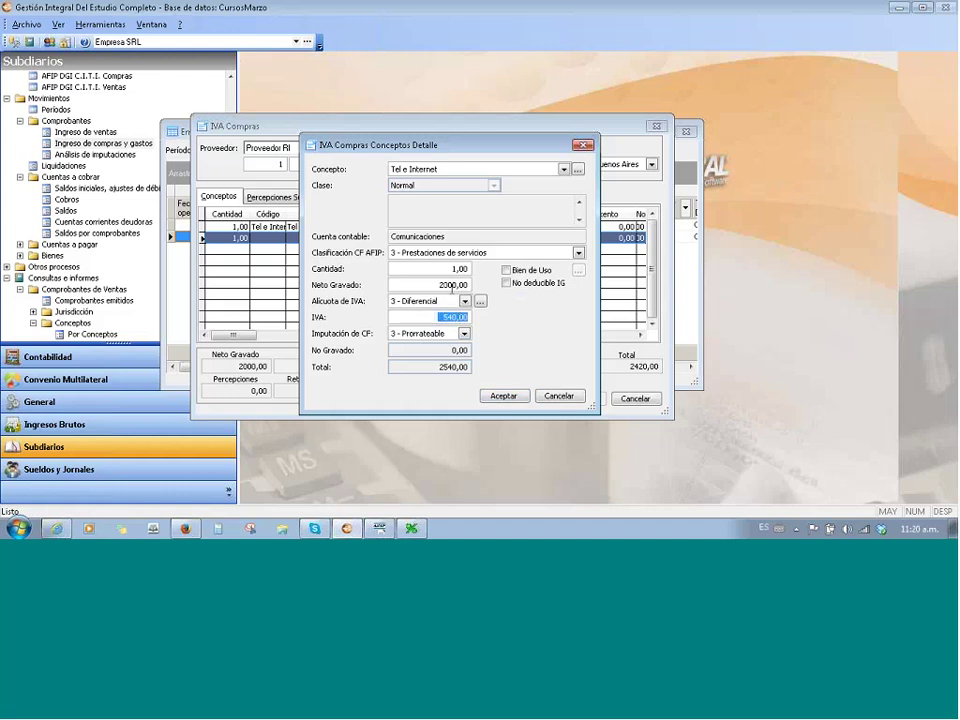
left_click(505, 397)
left_click(505, 397)
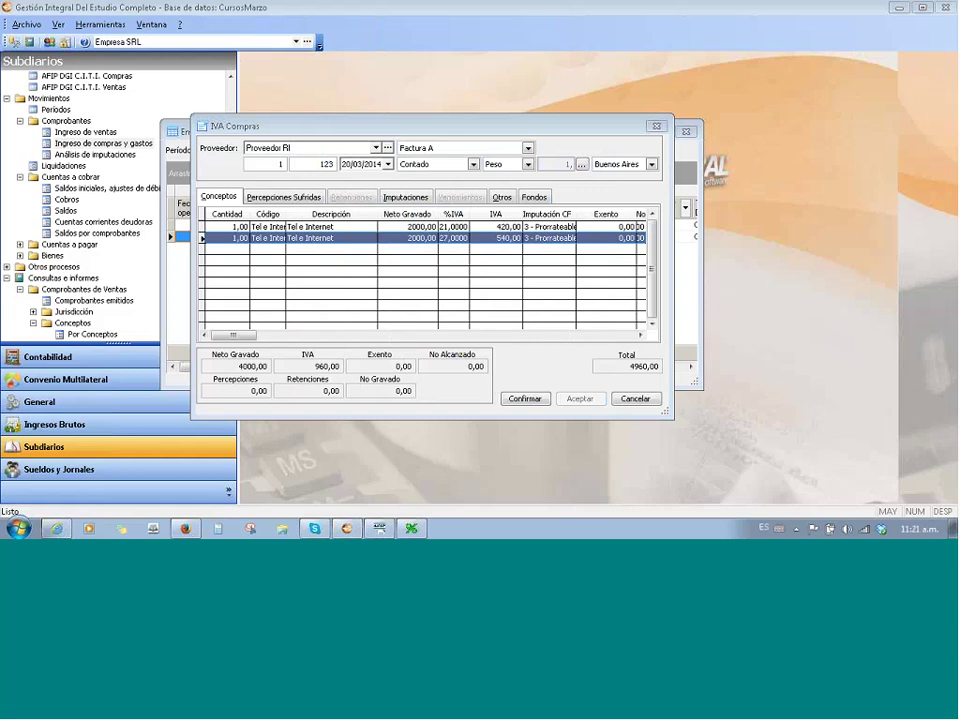
Add a Percepciones IB Sufridas entry for Buenos Aires with a base imponible of 4000 and an importe of 355, and return to the concept lines.
left_click(283, 197)
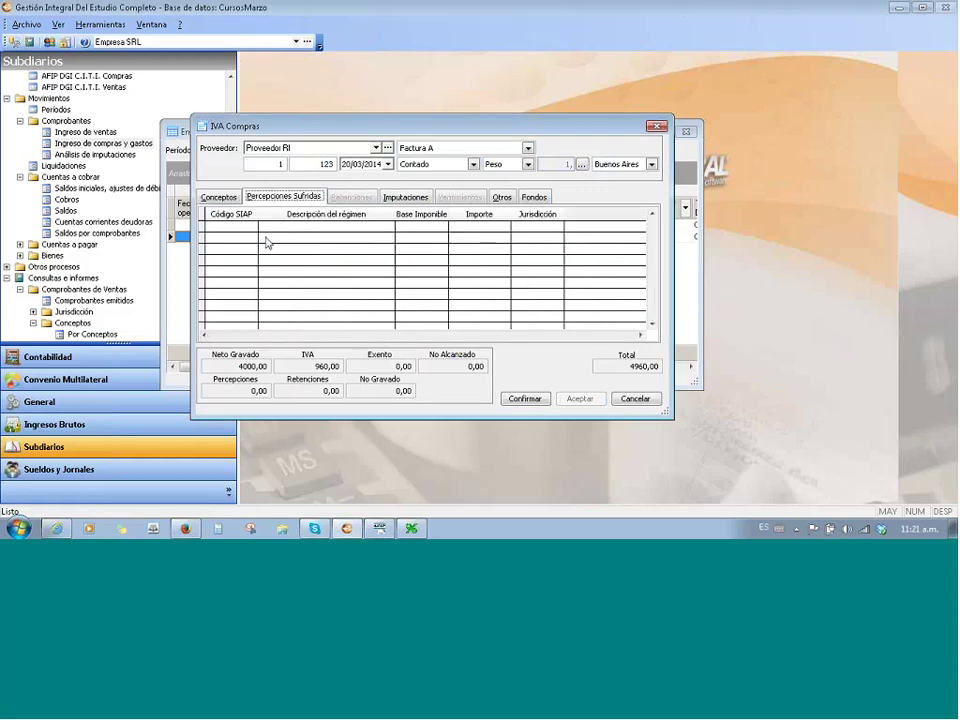
right_click(265, 243)
left_click(288, 249)
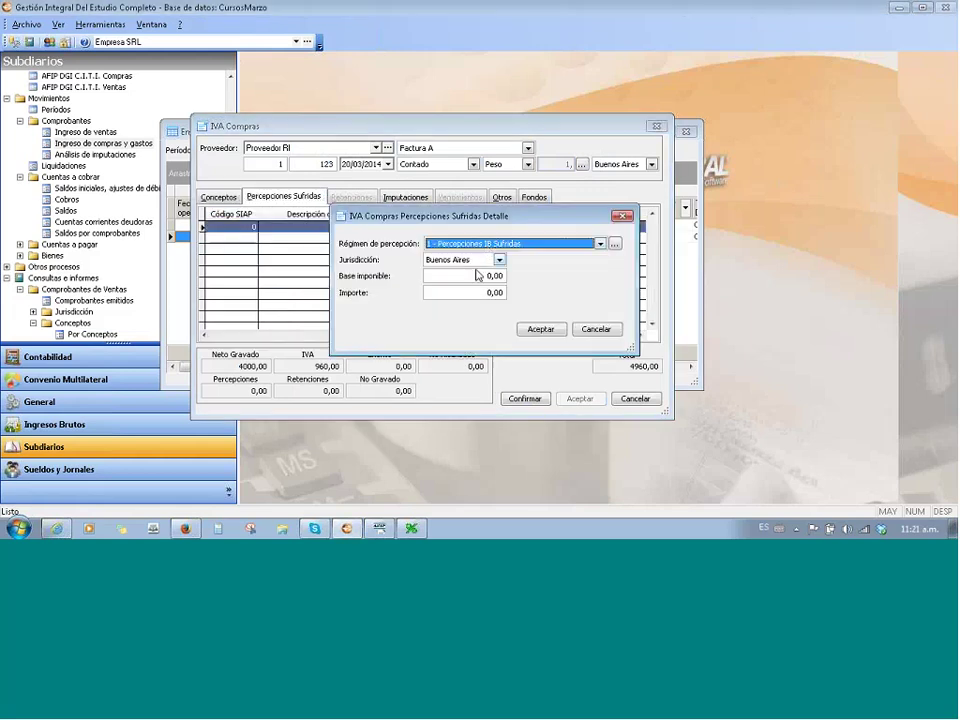
key("Tab")
type("40")
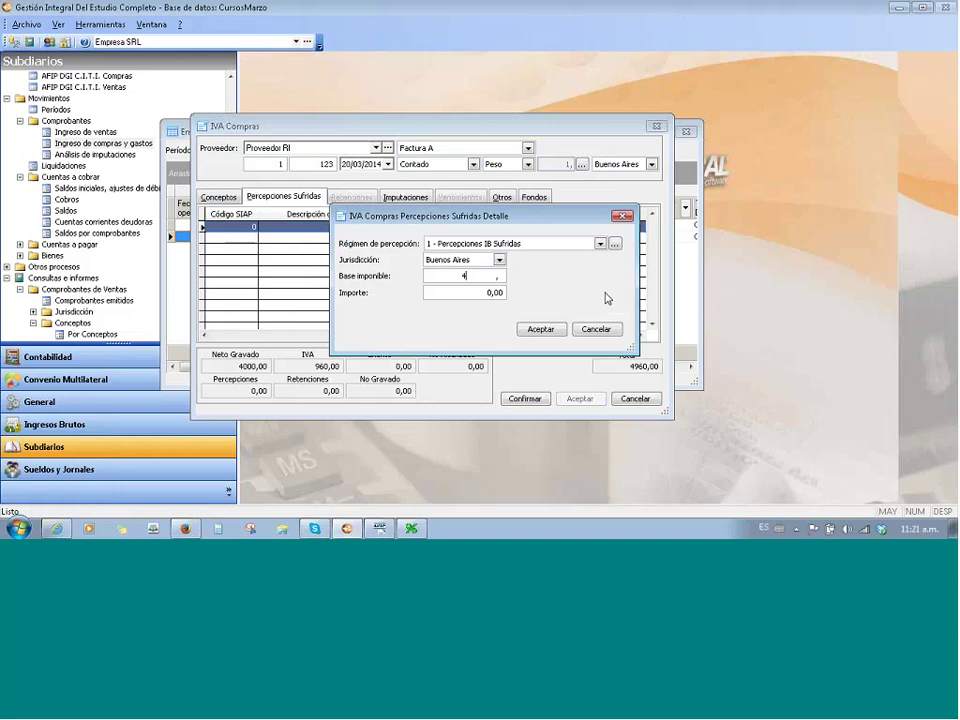
type("00")
key("Tab")
type("355")
key("Return")
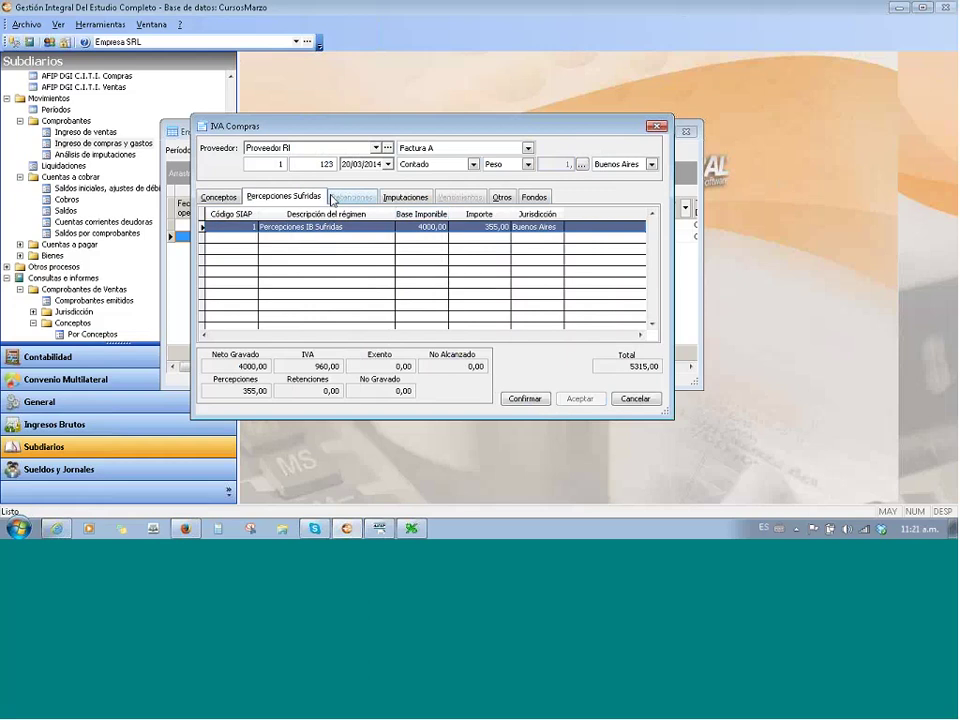
left_click(218, 196)
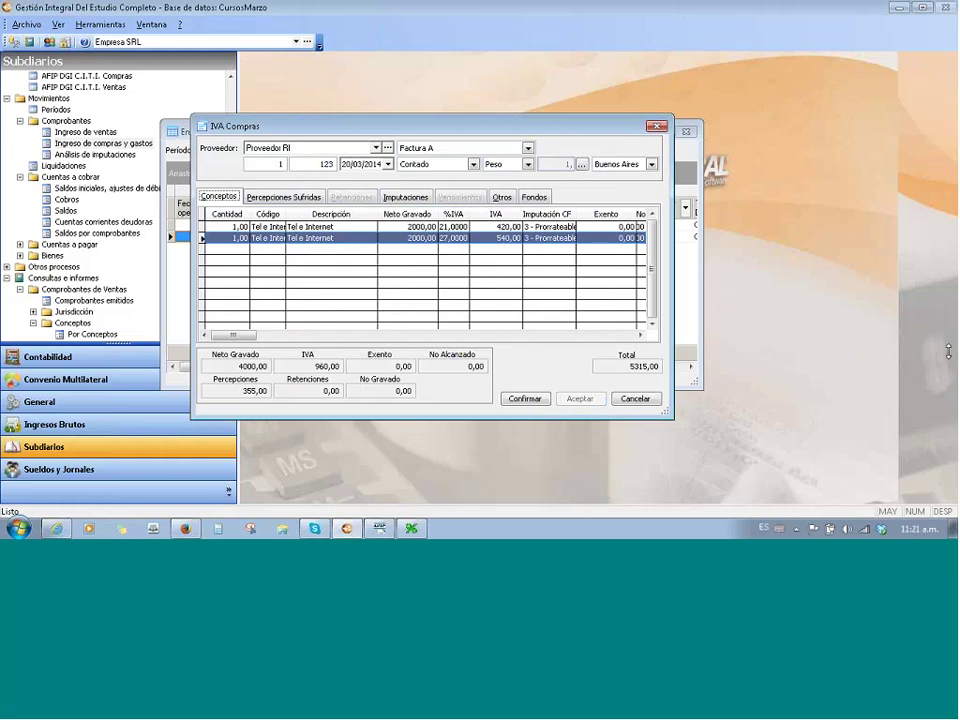
left_click(919, 120)
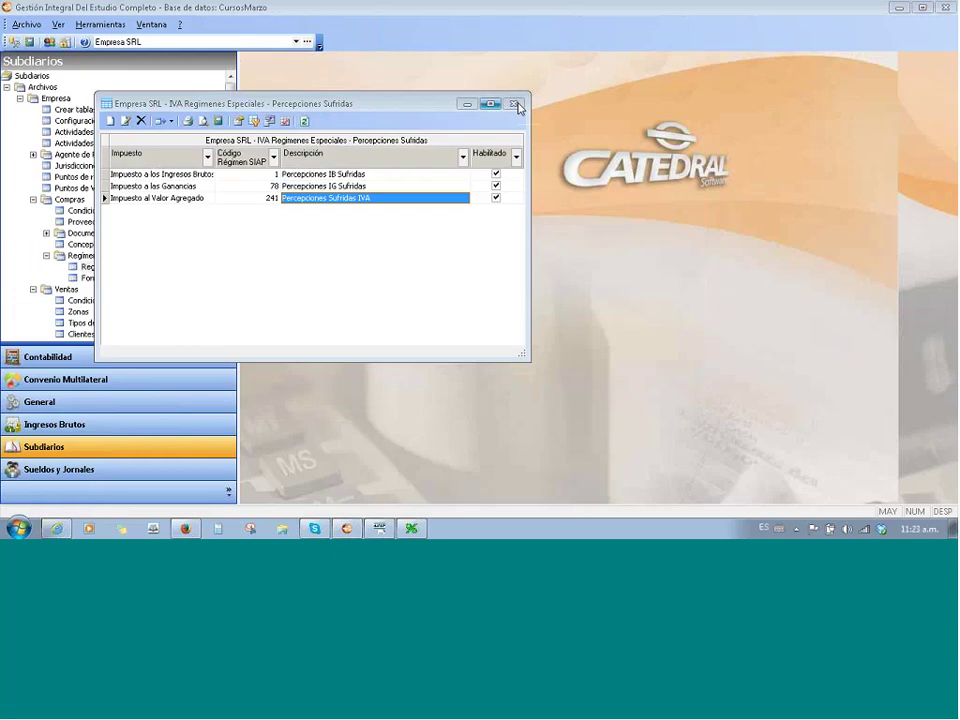
Close the Percepciones Sufridas regime list and open Ingreso de compras y gastos.
left_click(514, 101)
scroll(214, 225, "down", 15)
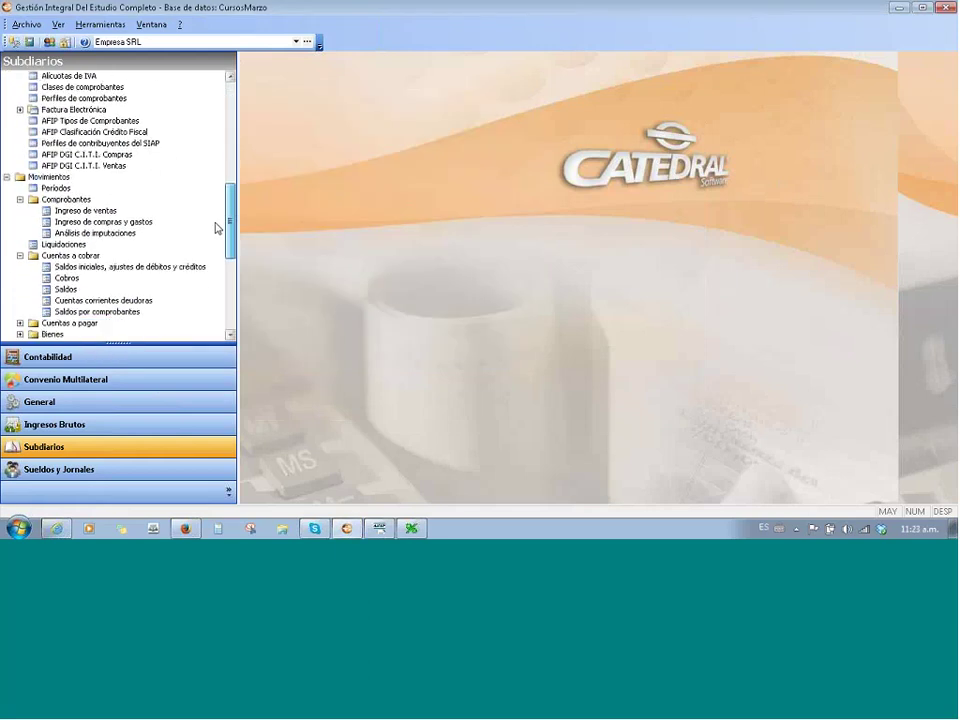
scroll(140, 200, "up", 4)
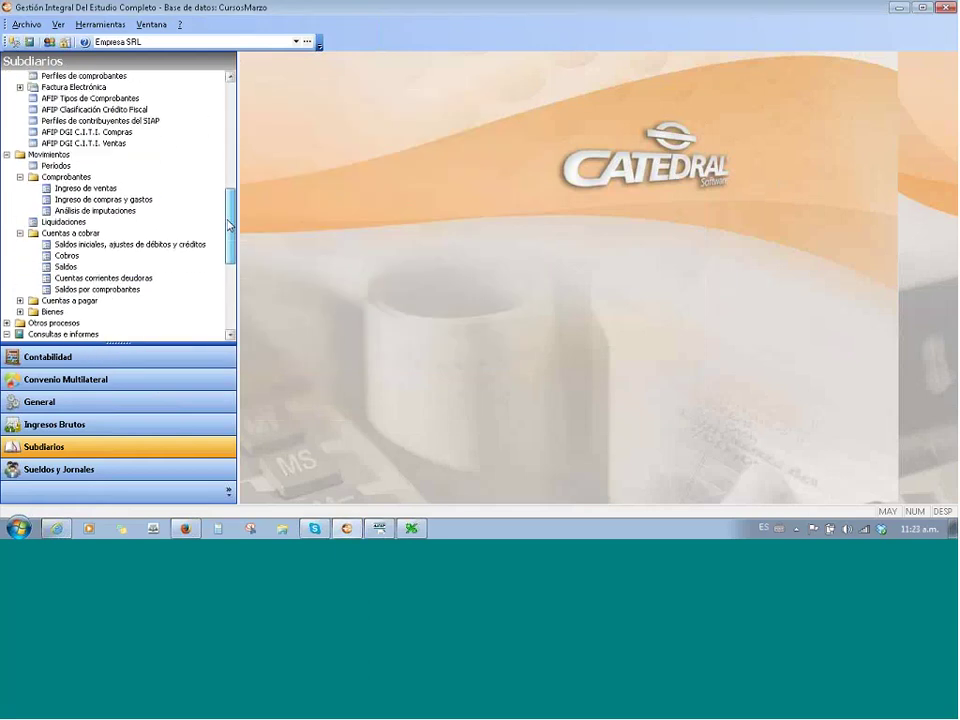
left_click(111, 200)
double_click(111, 200)
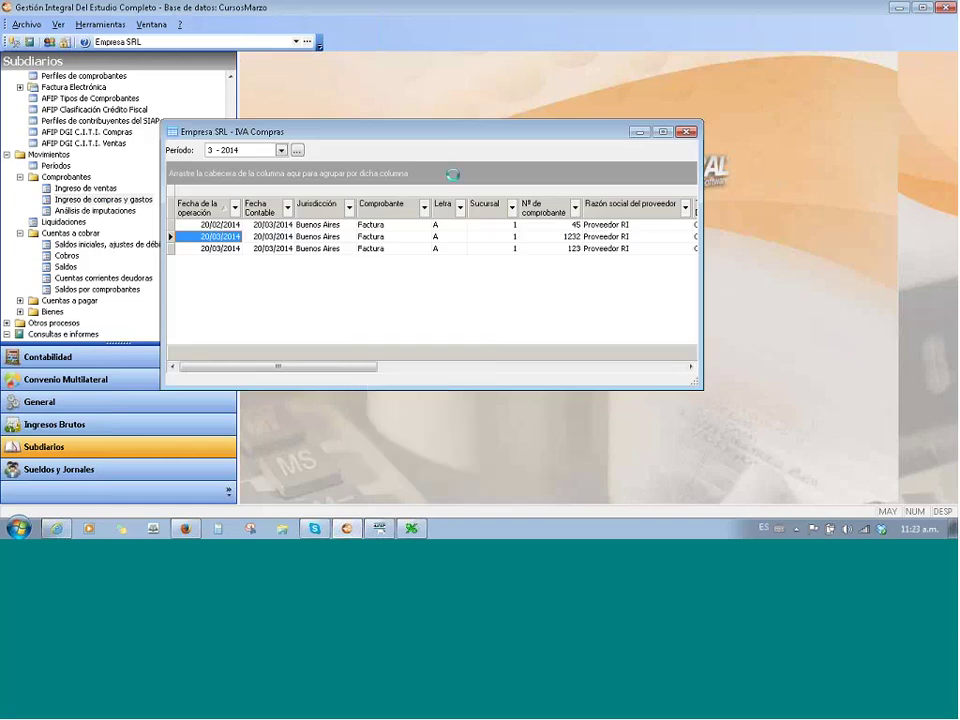
Set a new purchase voucher to Proveedor RI, Factura A 1-1, and start its first concept line.
left_click(315, 146)
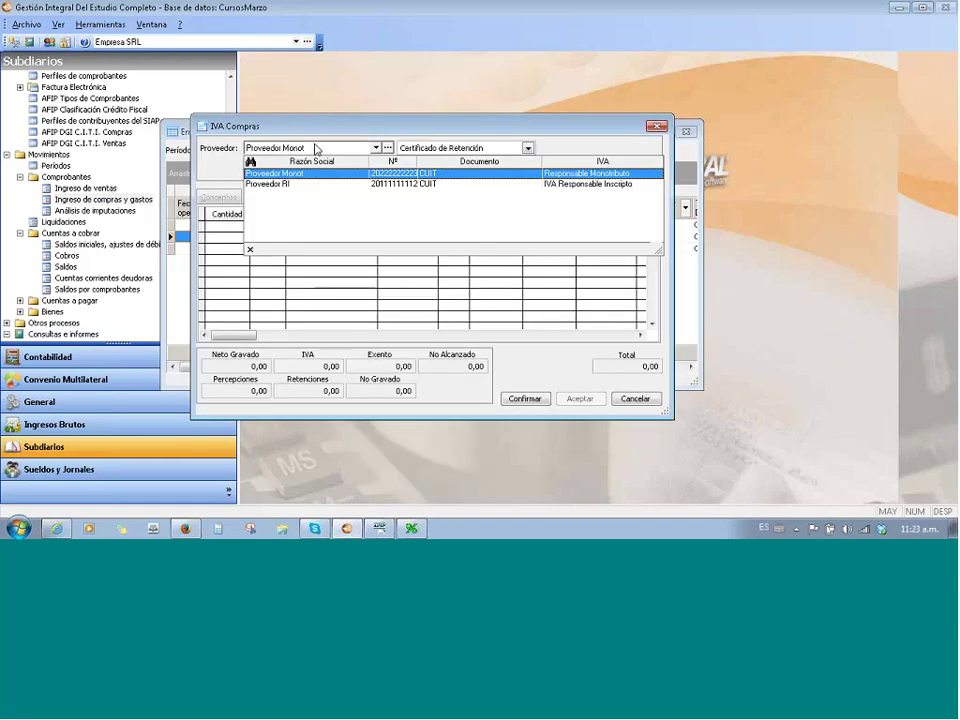
left_click(320, 176)
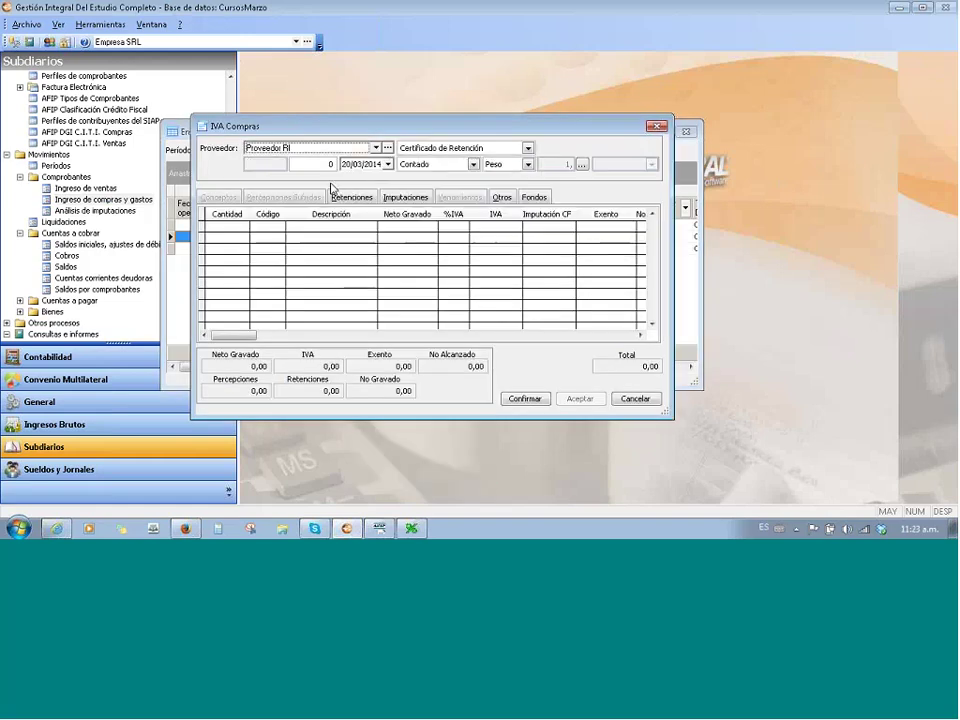
left_click(446, 152)
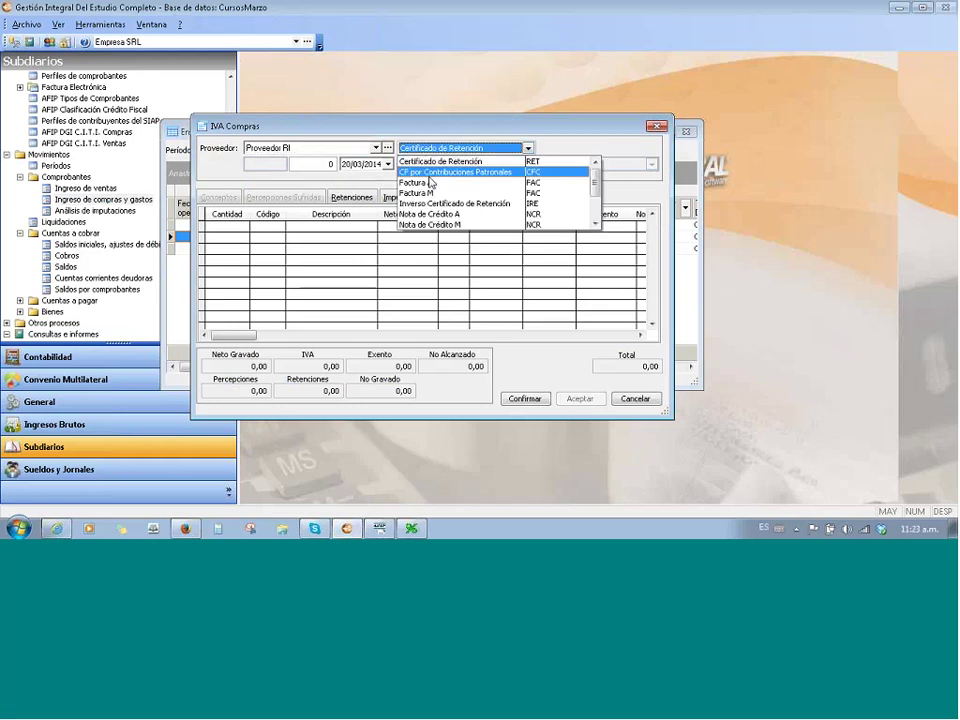
left_click(429, 184)
type("1")
key("Tab")
type("1")
right_click(325, 233)
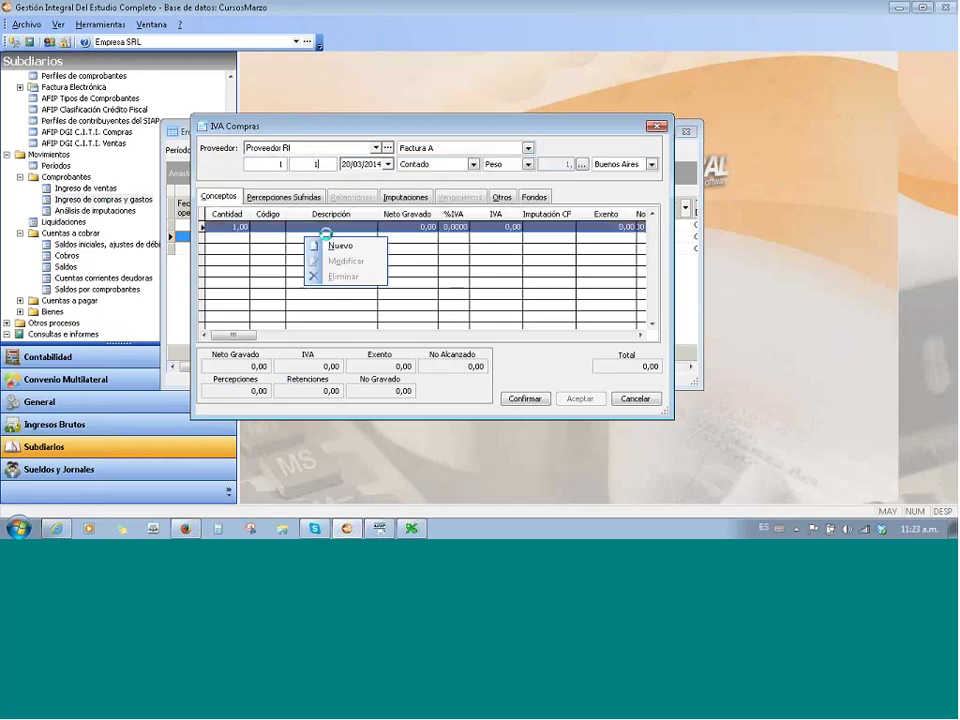
left_click(340, 245)
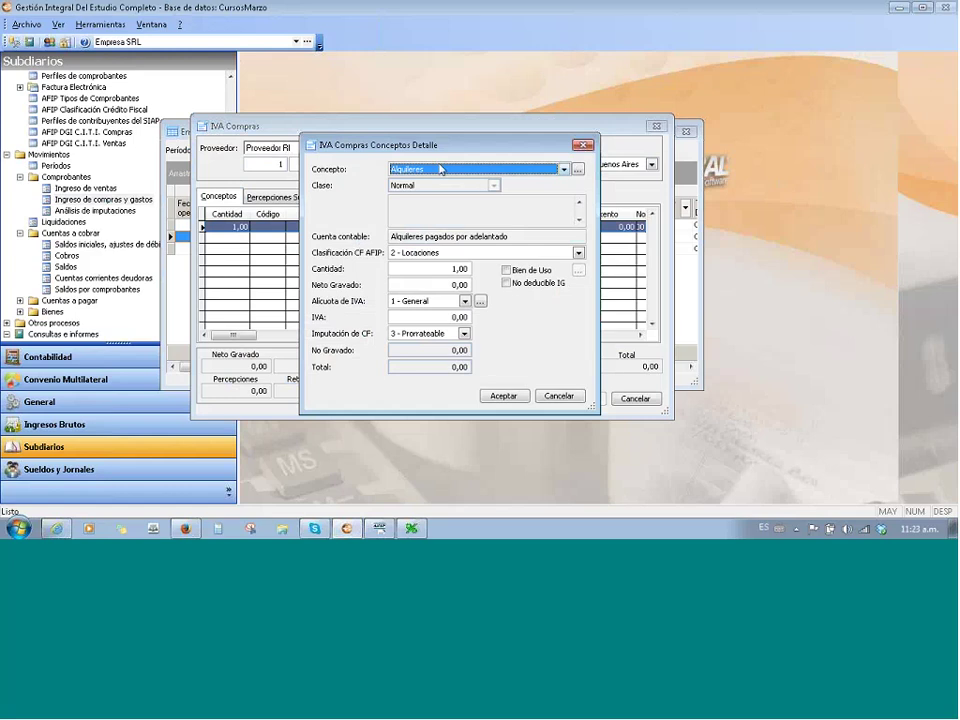
Set the line's concept to Bienes de uso with a Neto Gravado of 6000.
left_click(440, 169)
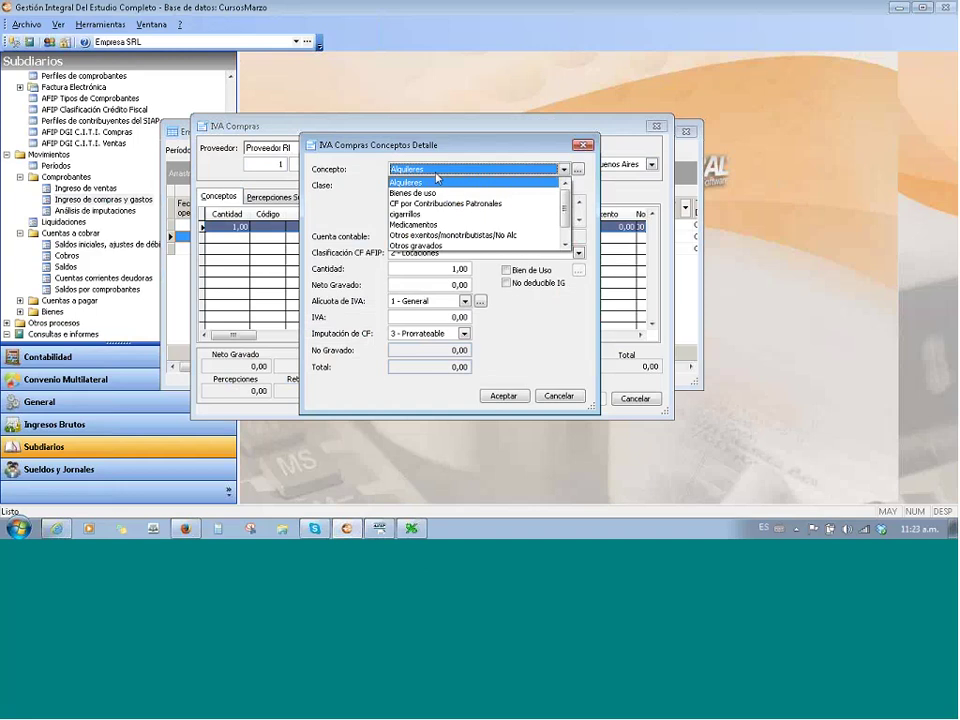
left_click(424, 193)
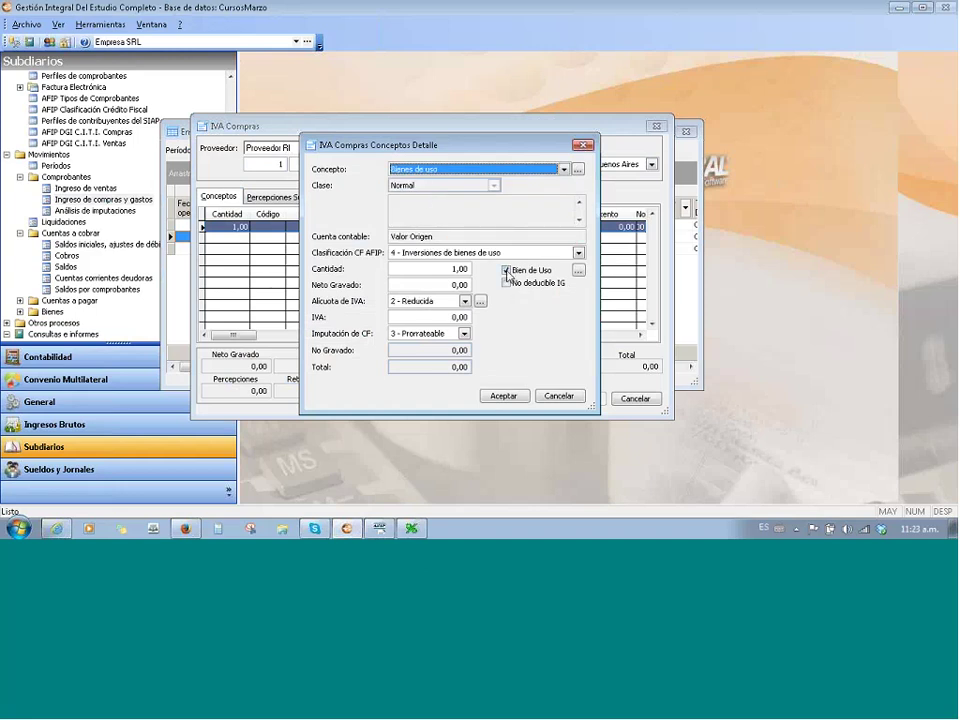
left_click(411, 282)
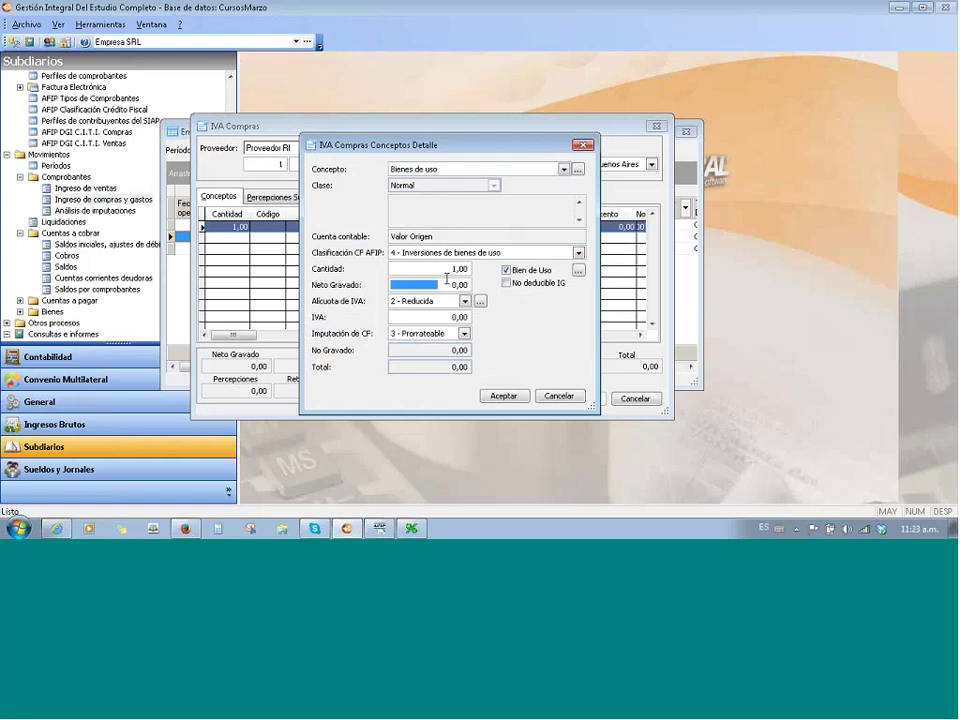
type("6")
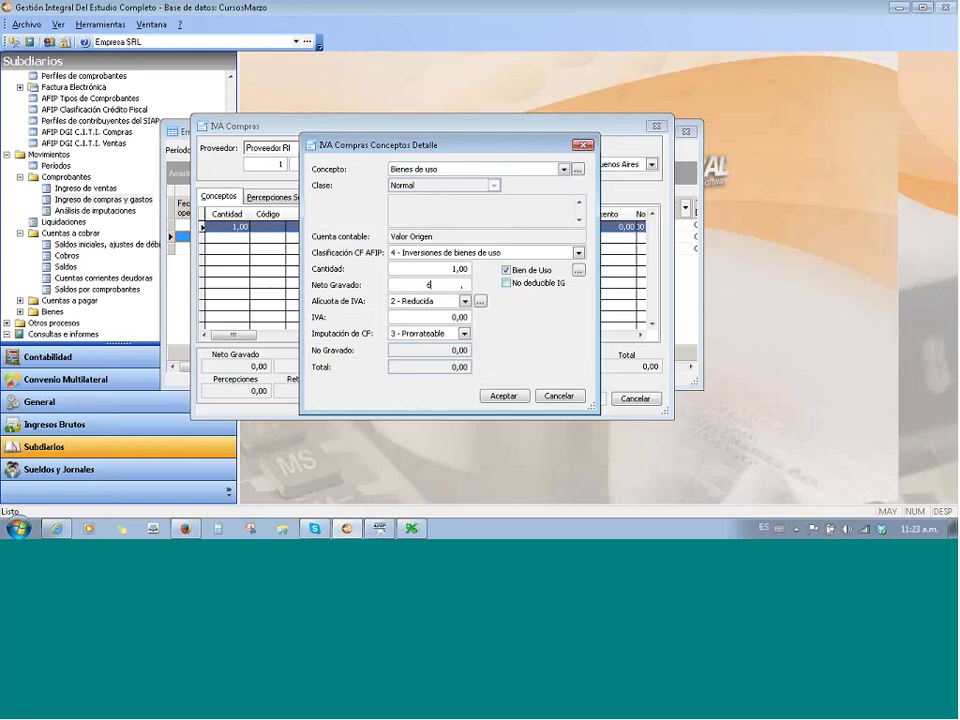
type("000")
key("Tab")
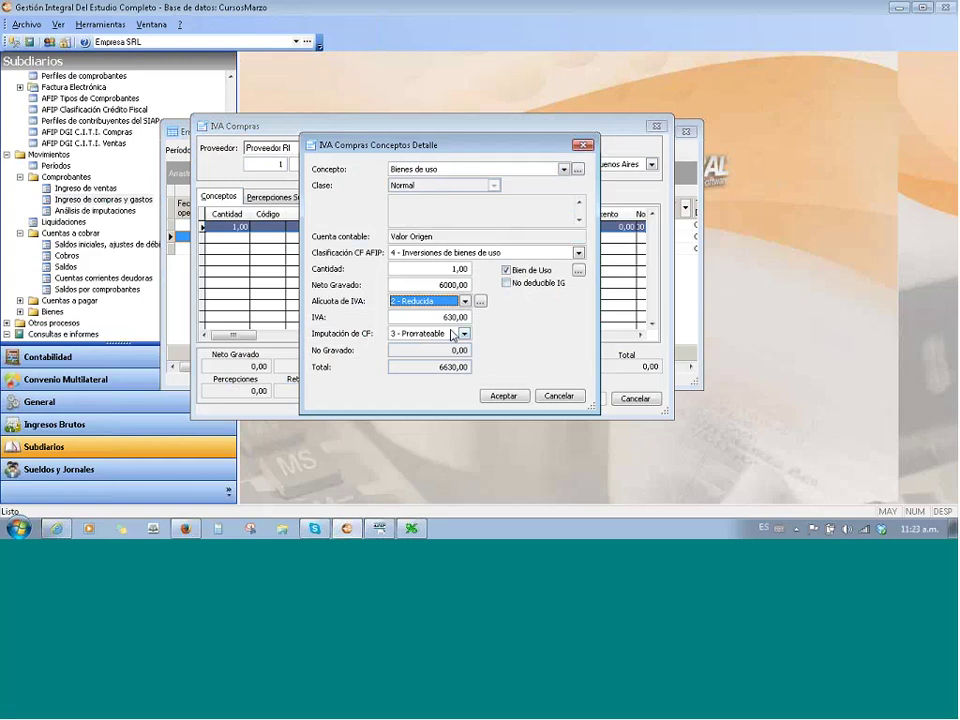
left_click(953, 478)
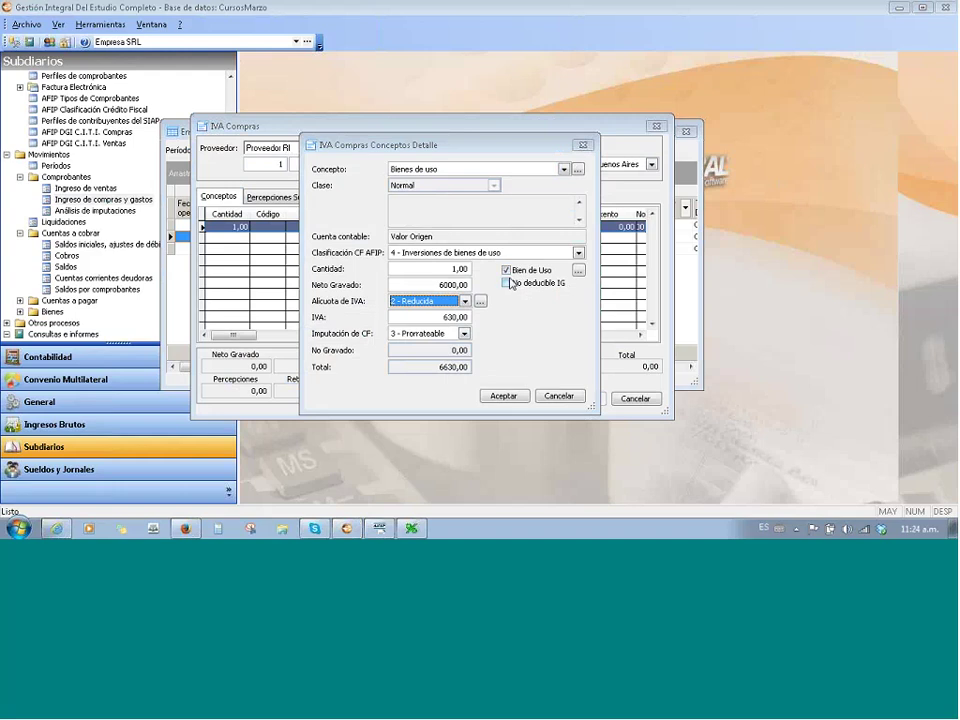
Add an asset detail for the line described as Estante, with a purchase value of 6000 and a useful life of 5.
left_click(578, 271)
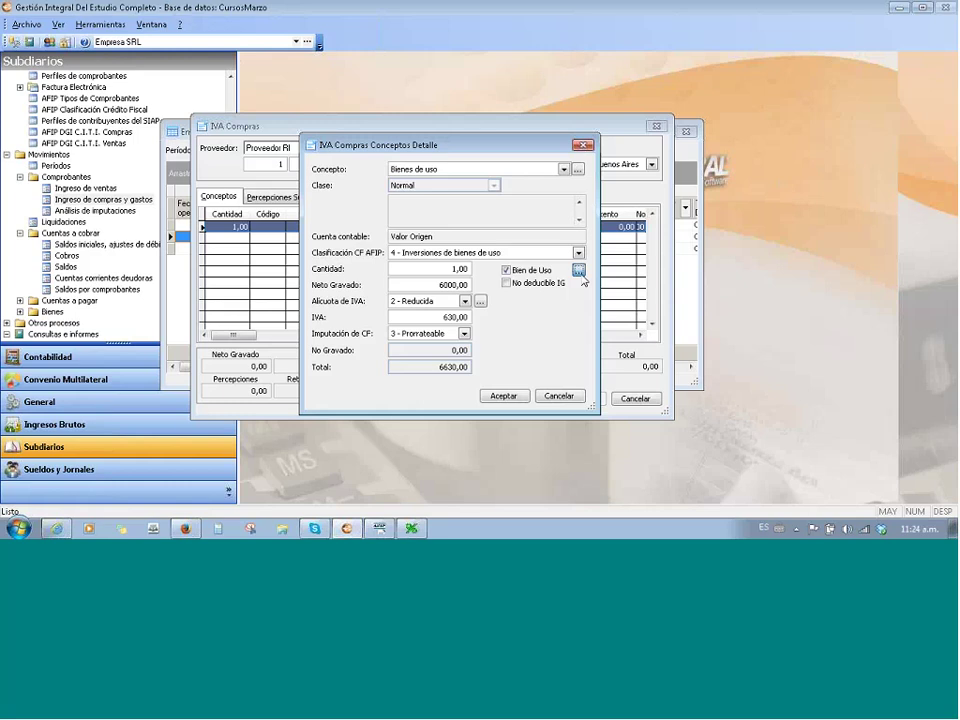
left_click(579, 272)
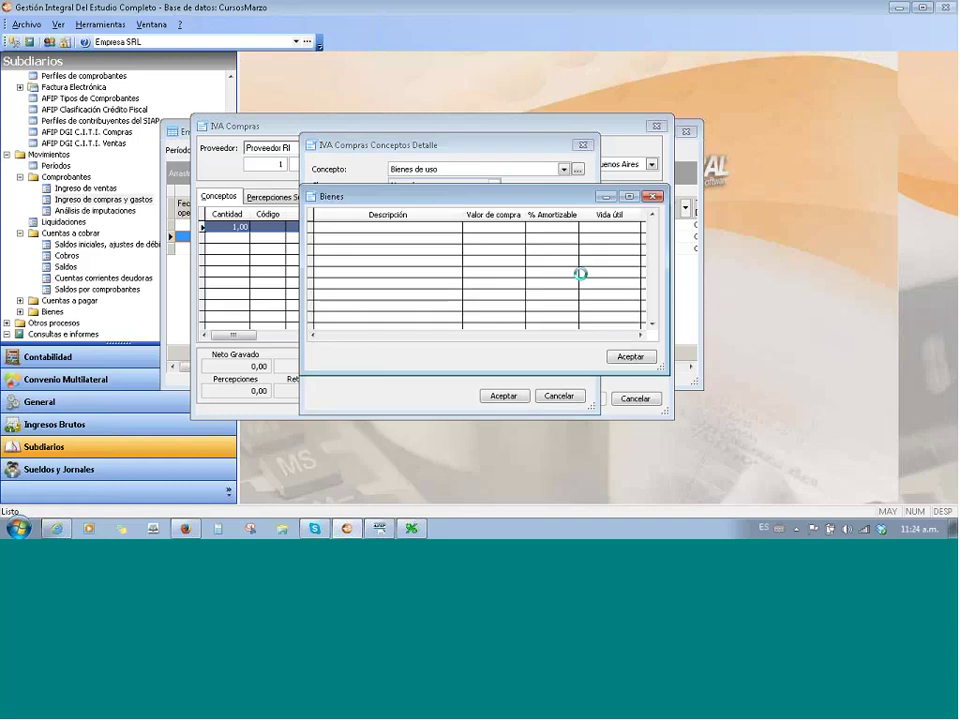
double_click(446, 240)
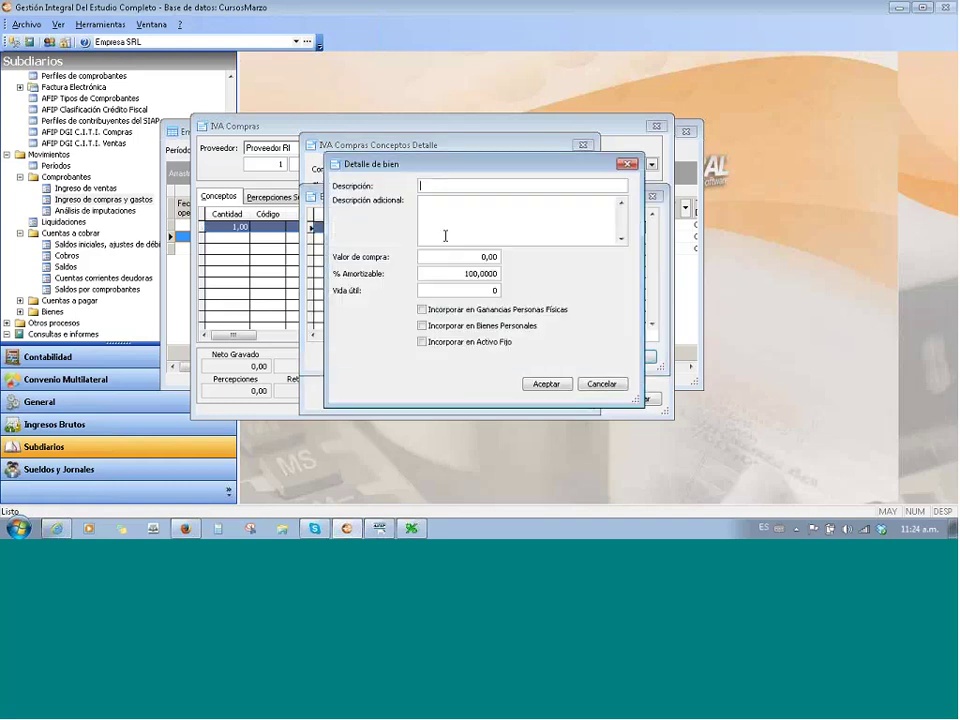
type("Estante")
left_click(450, 257)
type("6000")
left_click(466, 290)
type("5")
left_click_drag(514, 161, 457, 105)
Incorporate the Estante asset in Ganancias Personas Físicas, Bienes Personales and Activo Fijo, and accept the asset and its concept line.
left_click(366, 255)
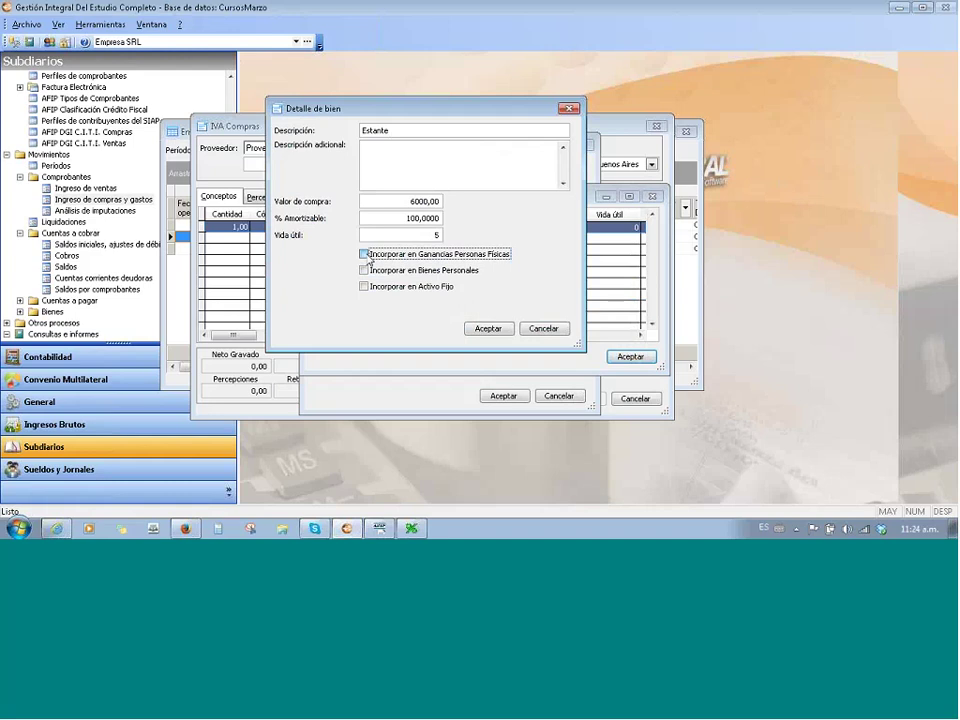
left_click(366, 255)
left_click(365, 271)
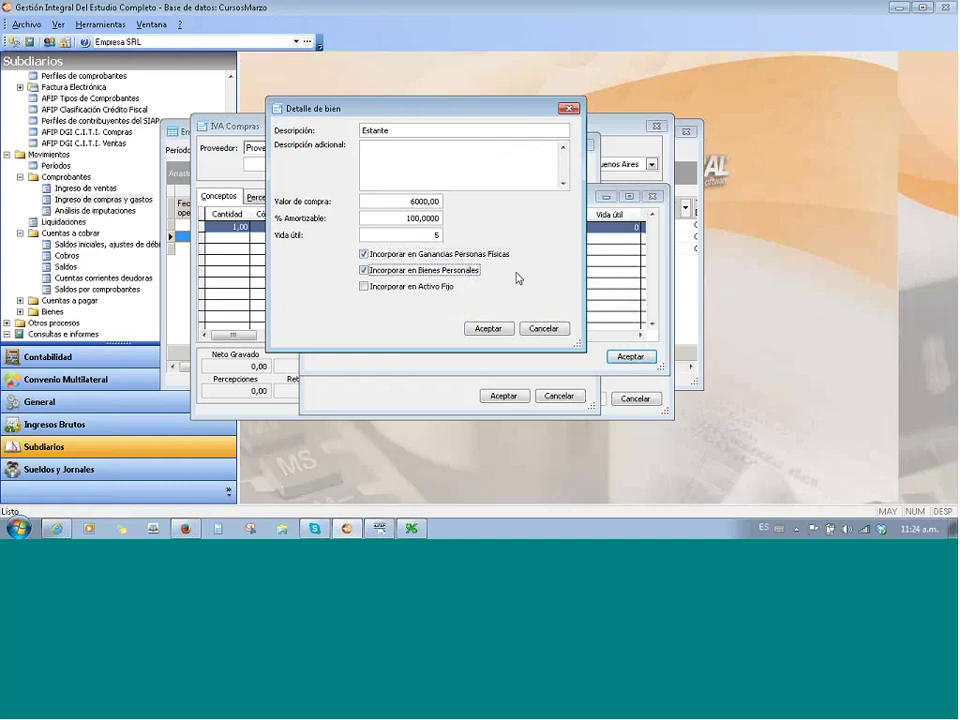
left_click(366, 290)
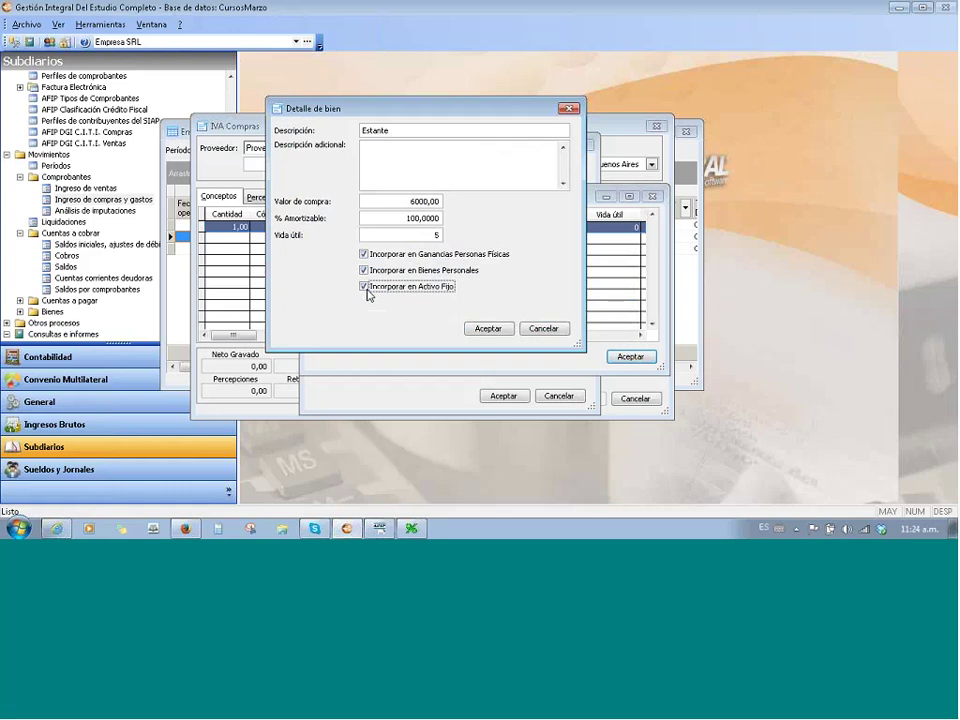
left_click(488, 328)
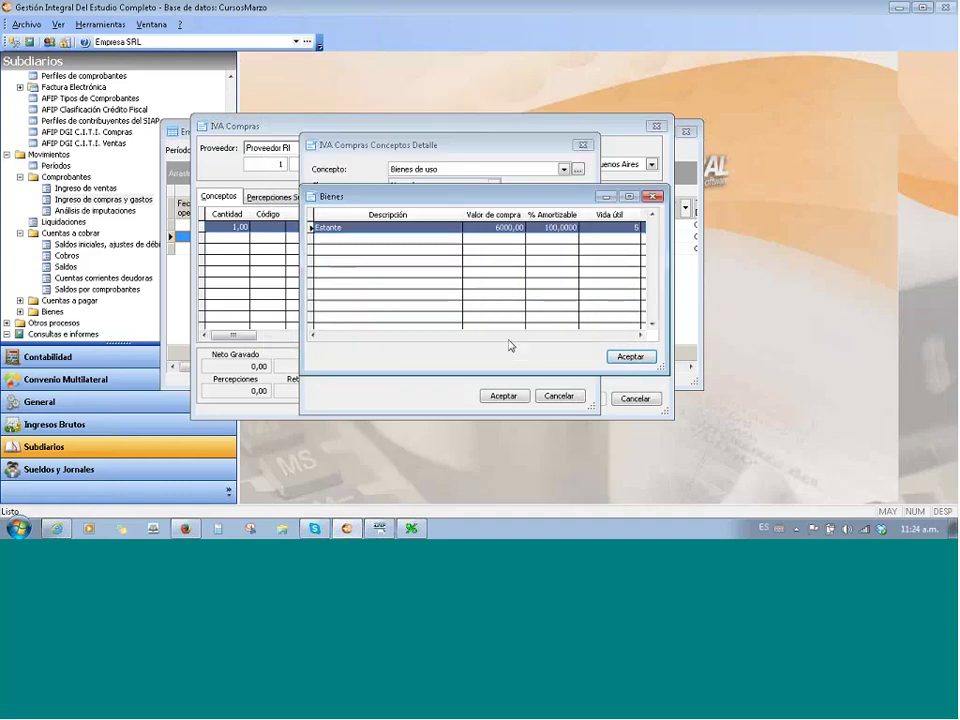
left_click(630, 357)
left_click(501, 397)
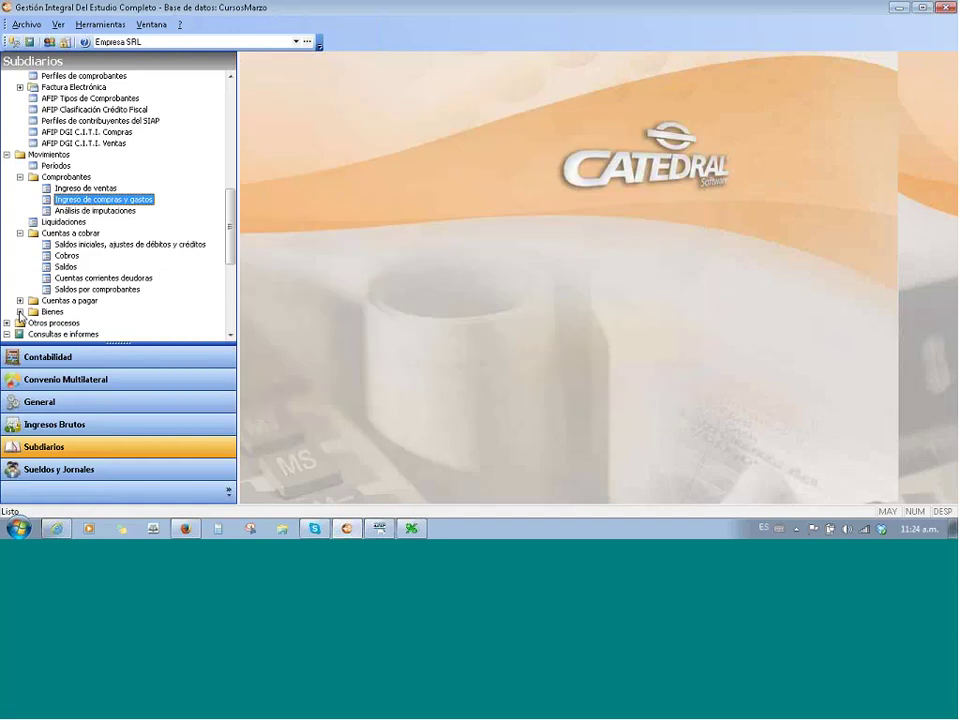
Open the Gestión de bienes de uso list for Empresa SRL and enlarge its window to show more columns.
left_click(20, 311)
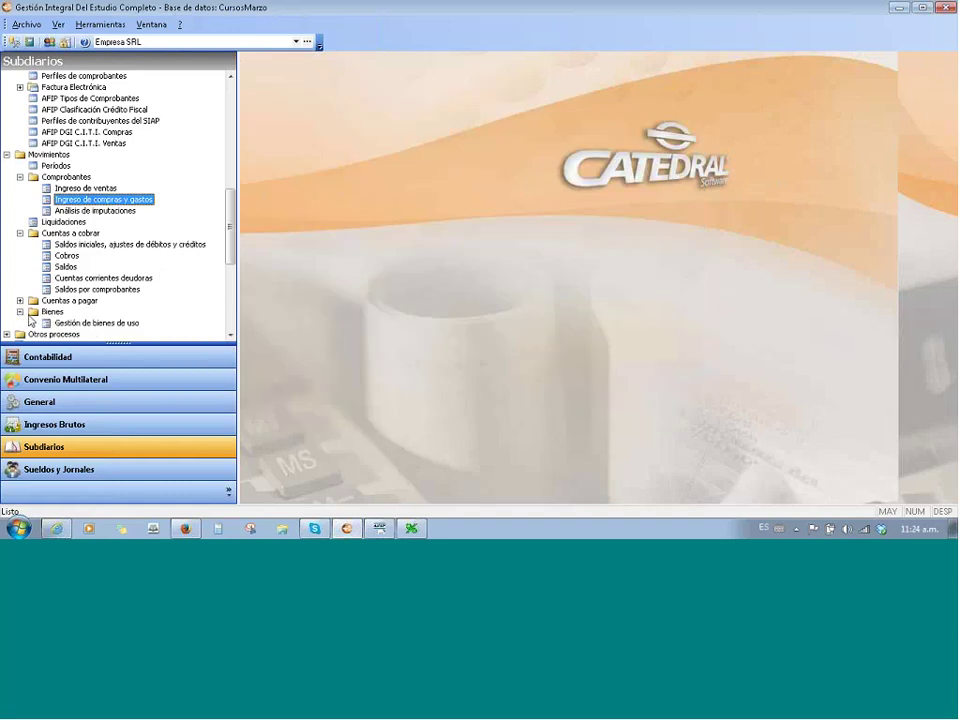
double_click(90, 323)
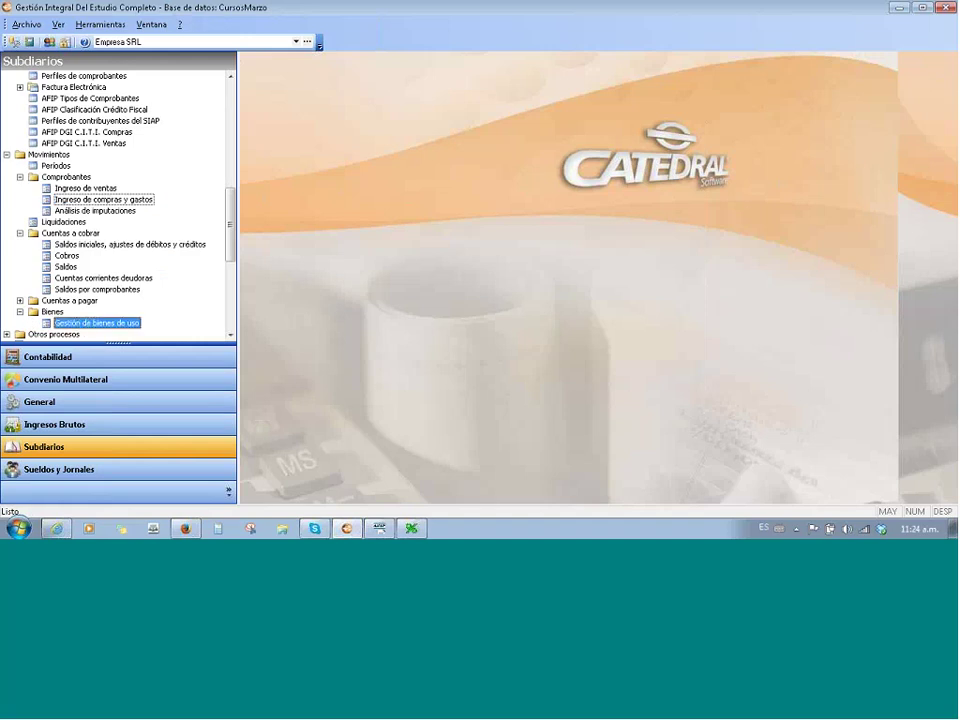
left_click_drag(533, 163, 376, 102)
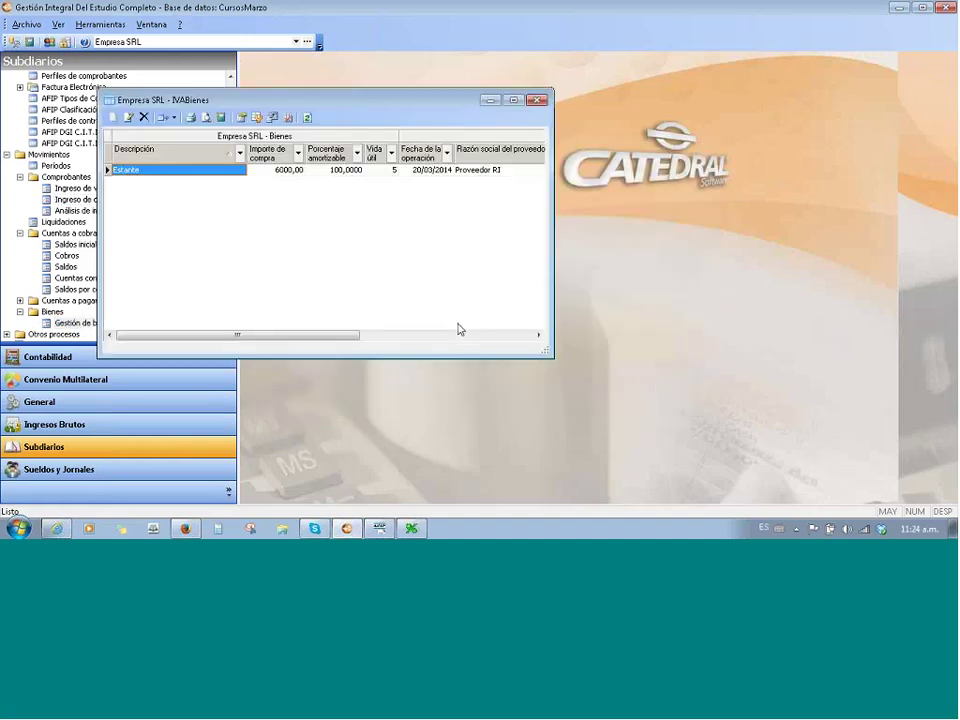
left_click_drag(553, 352, 656, 381)
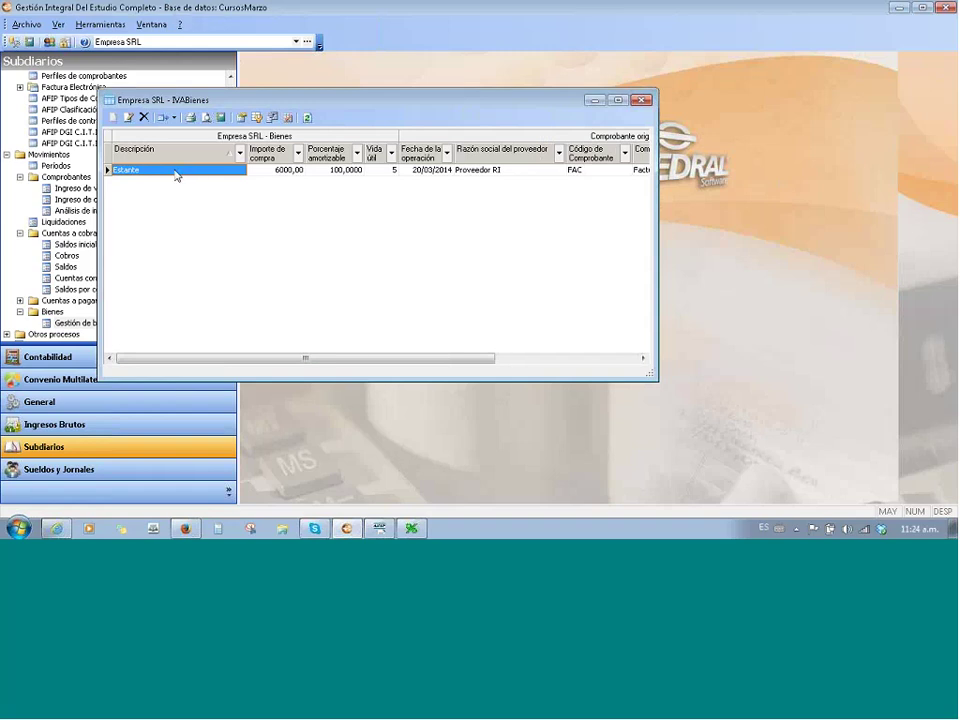
Review the Estante asset's amortizable percentage, useful life and originating voucher details, through to the voucher number.
key("Tab")
key("Tab")
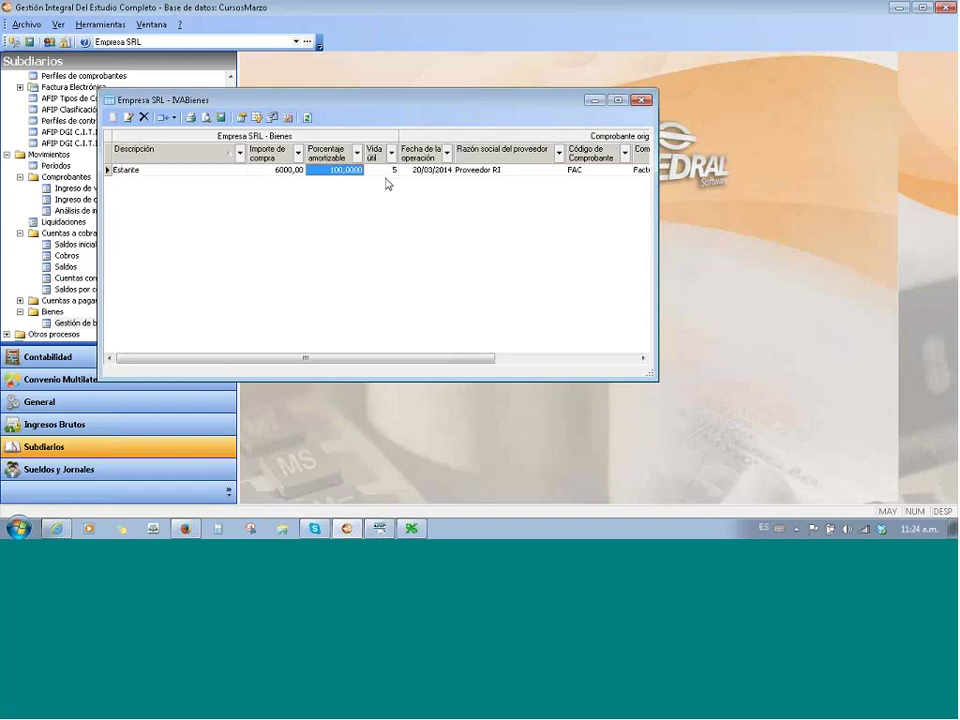
left_click(387, 170)
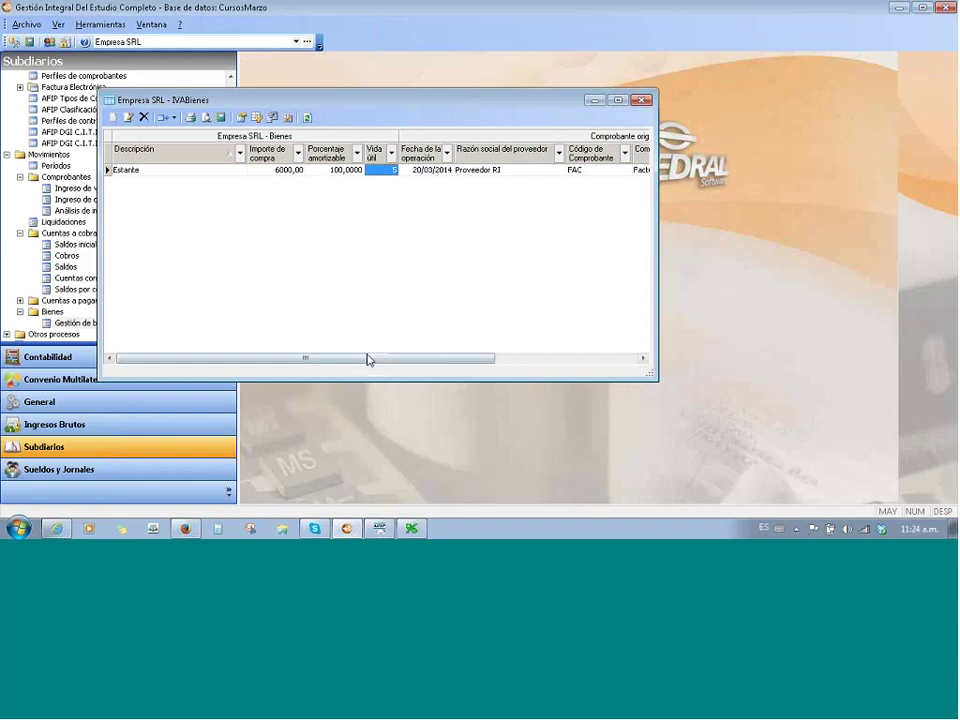
key("Tab")
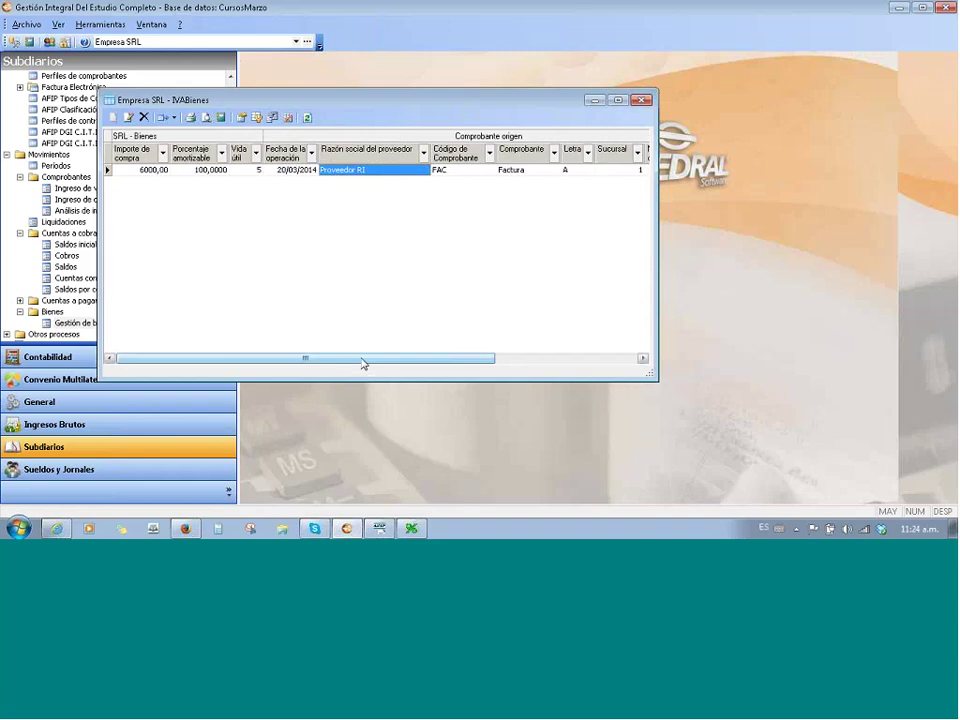
left_click_drag(362, 364, 519, 368)
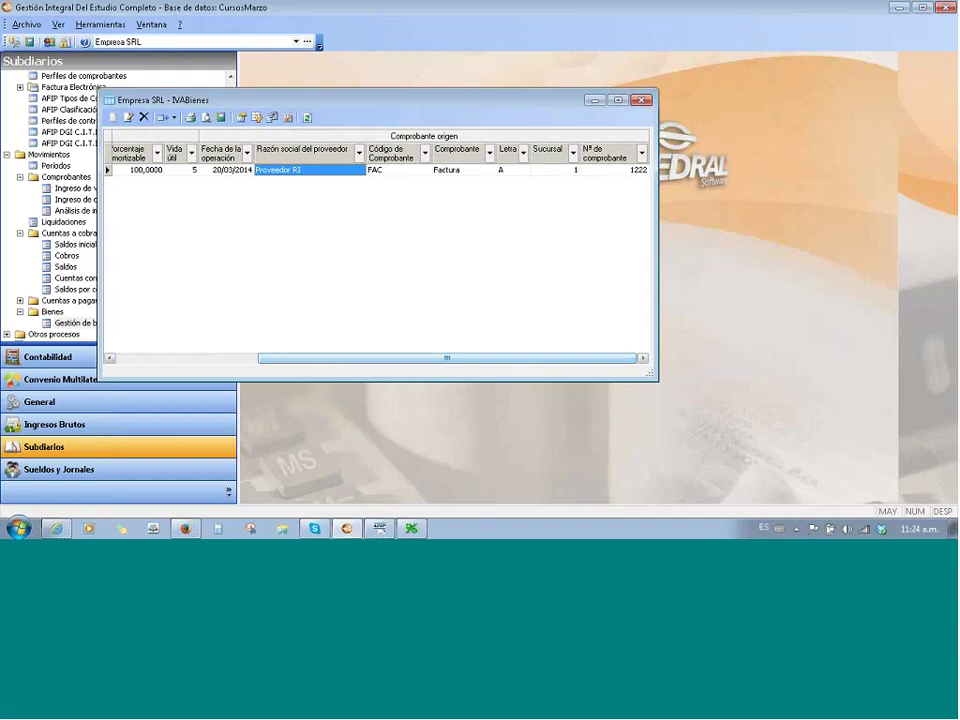
left_click(610, 170)
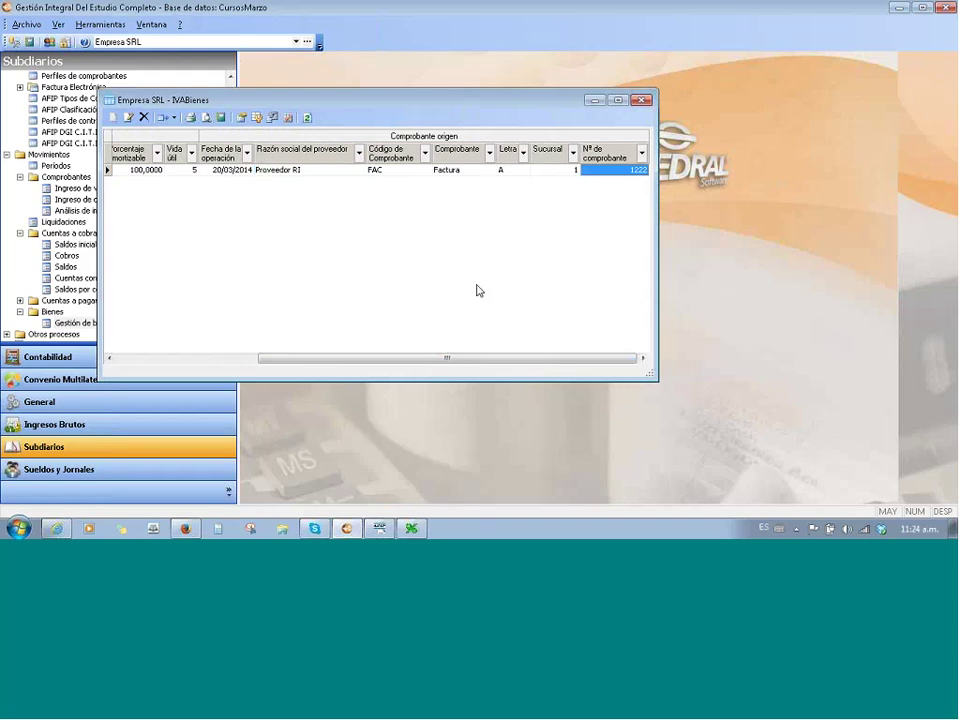